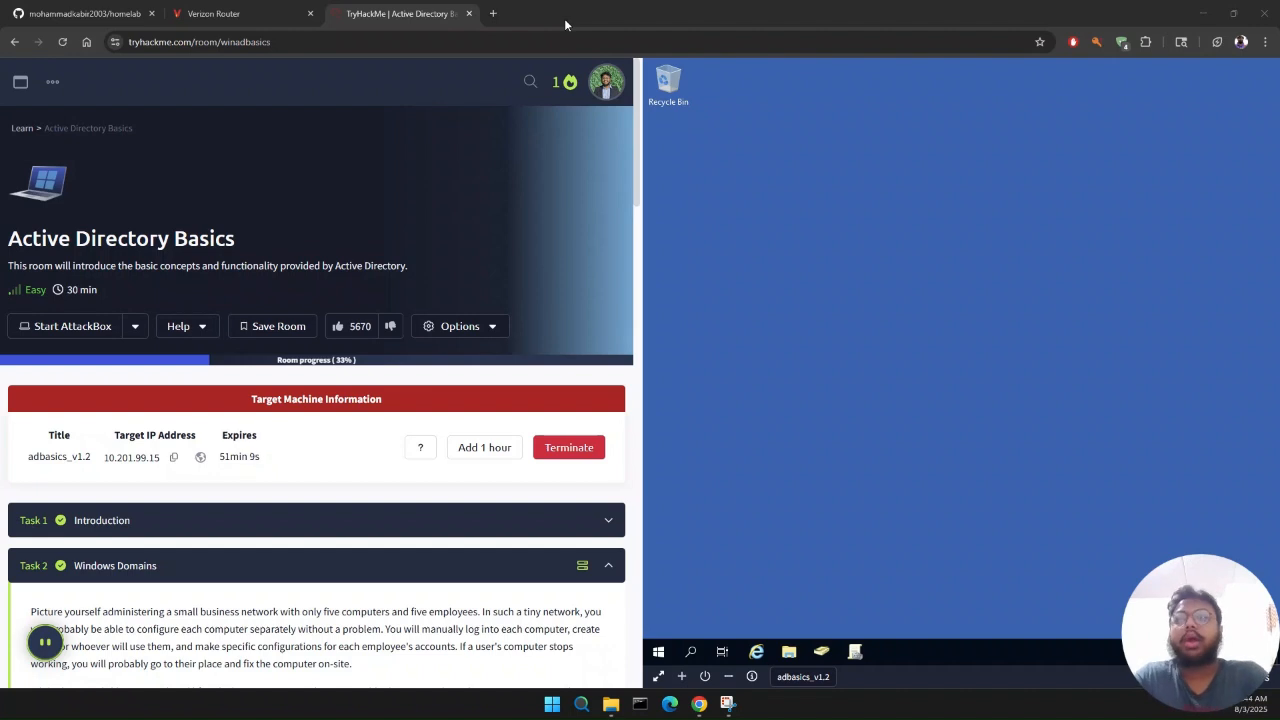
Step: Review the Task 1 Introduction and read the Task 2 Windows Domains material through its questions
left_click(408, 540)
left_click(456, 539)
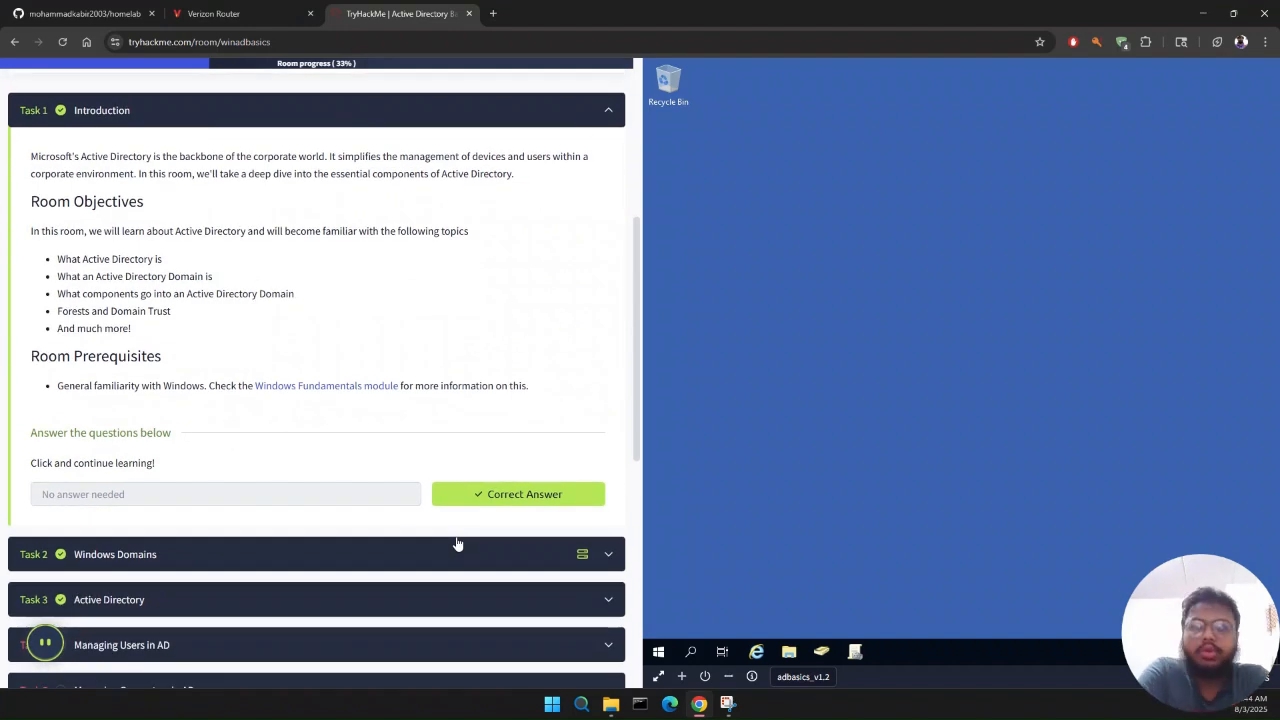
left_click(456, 543)
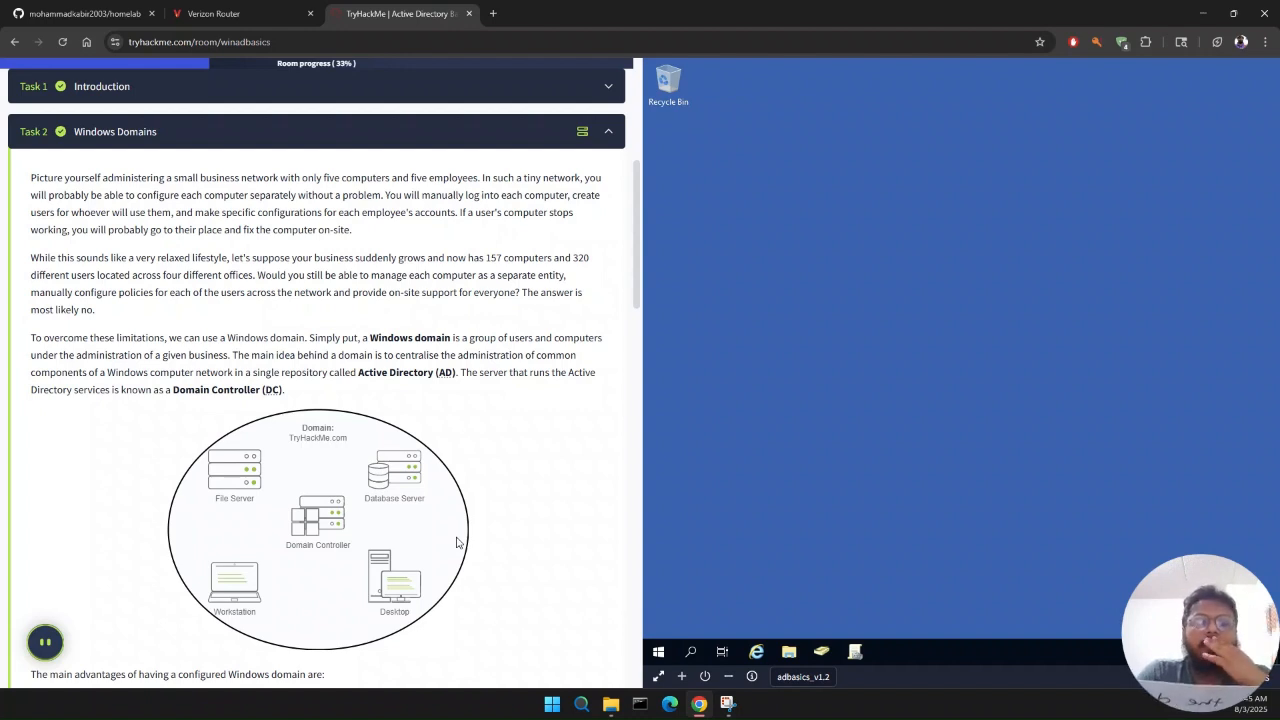
scroll(456, 542, "down", 4)
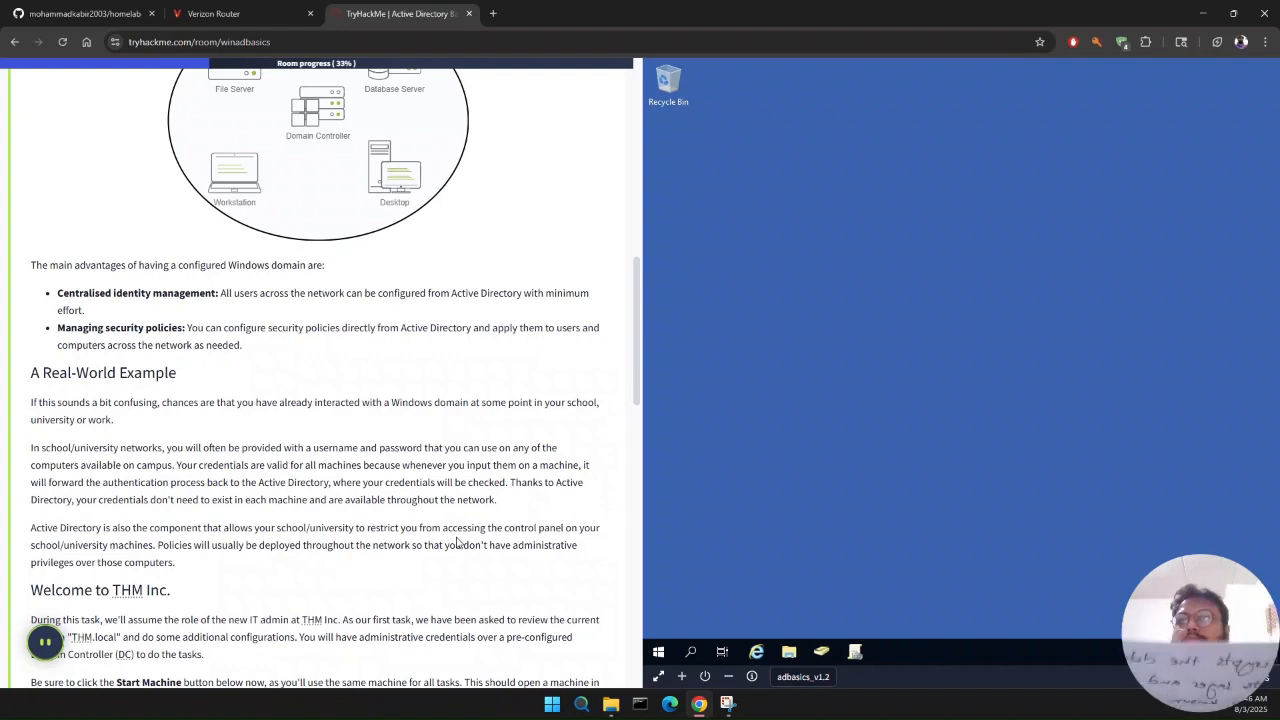
scroll(456, 542, "down", 1)
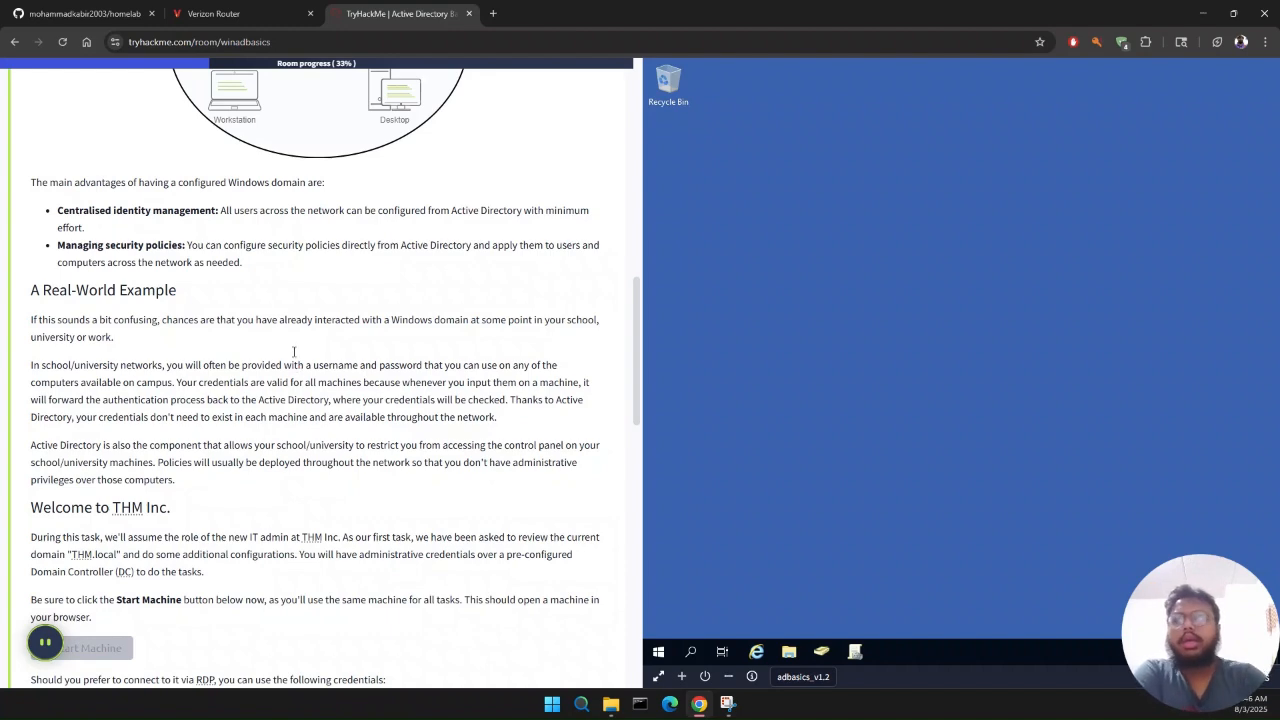
scroll(236, 410, "down", 3)
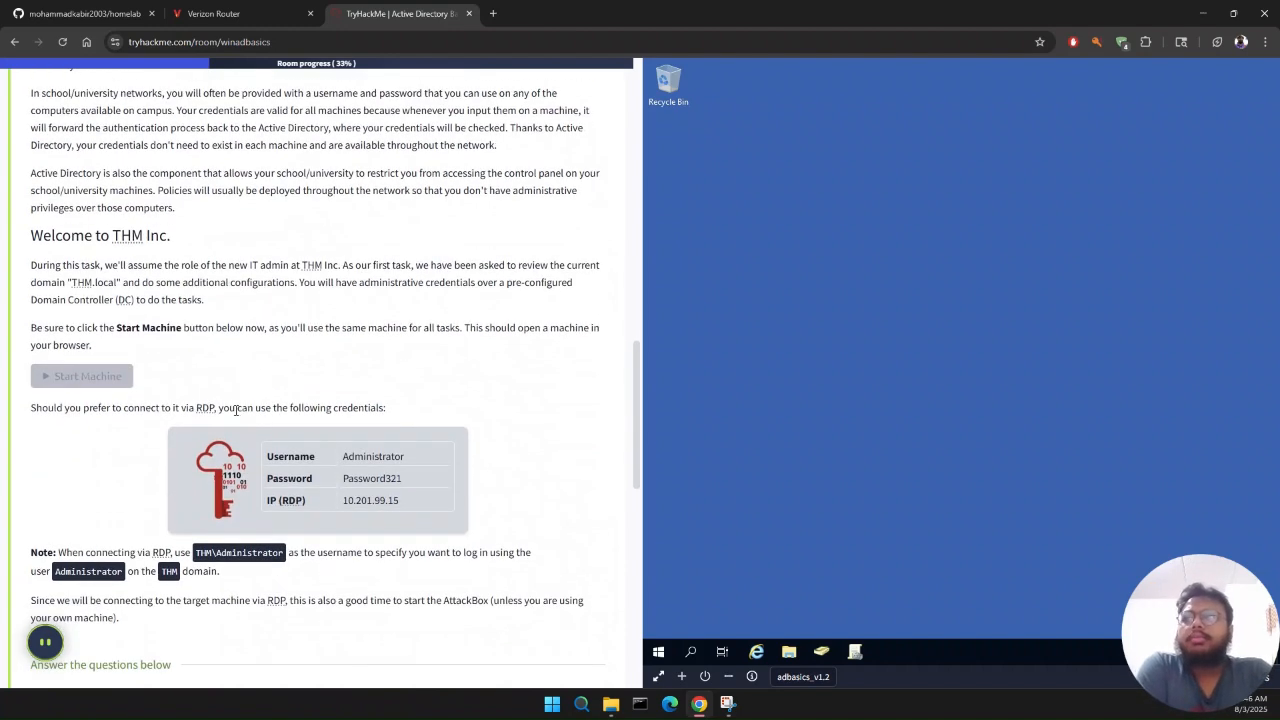
scroll(236, 410, "down", 3)
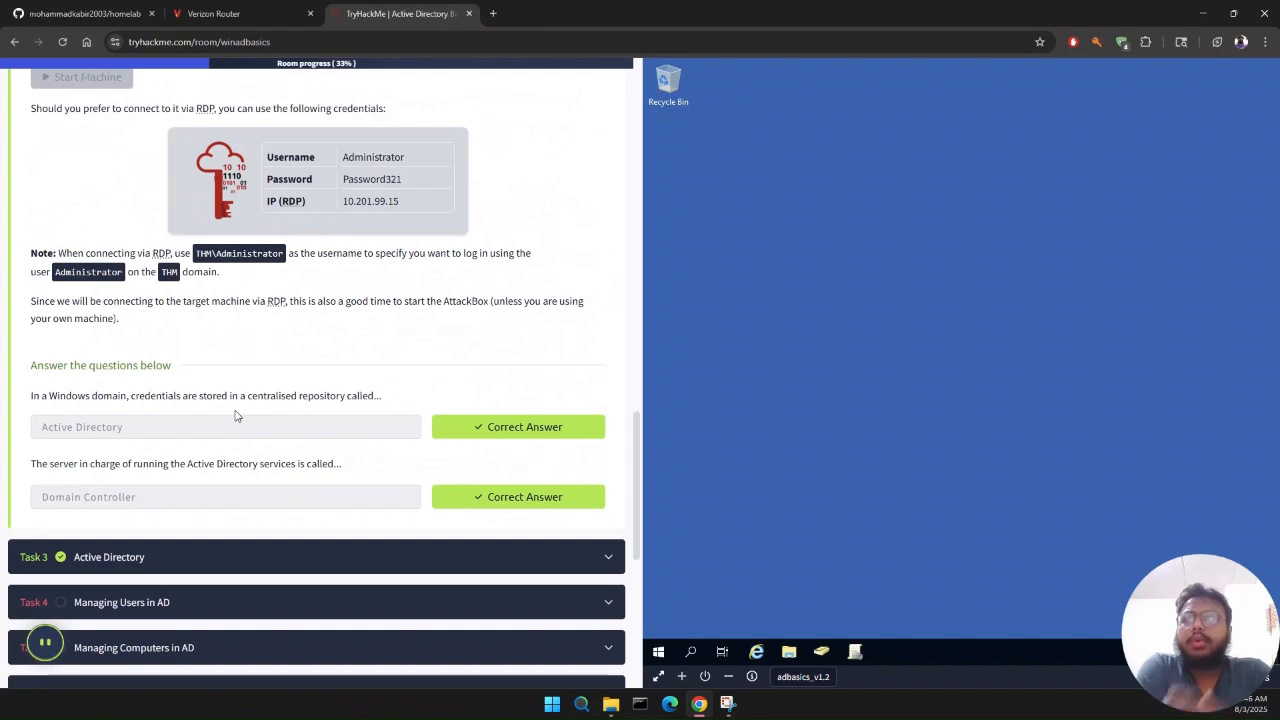
scroll(236, 416, "down", 3)
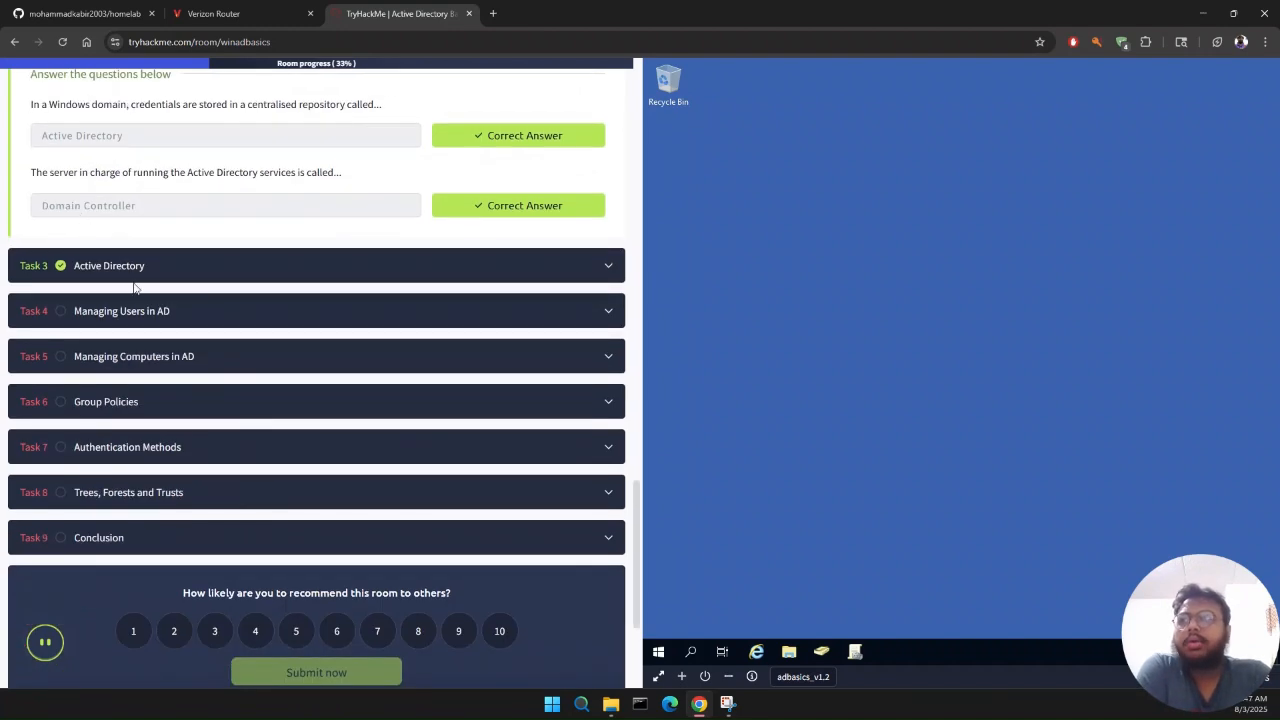
Step: Open Task 3 Active Directory and read its explanations of users, machines, security groups and launching Active Directory Users and Computers
left_click(199, 266)
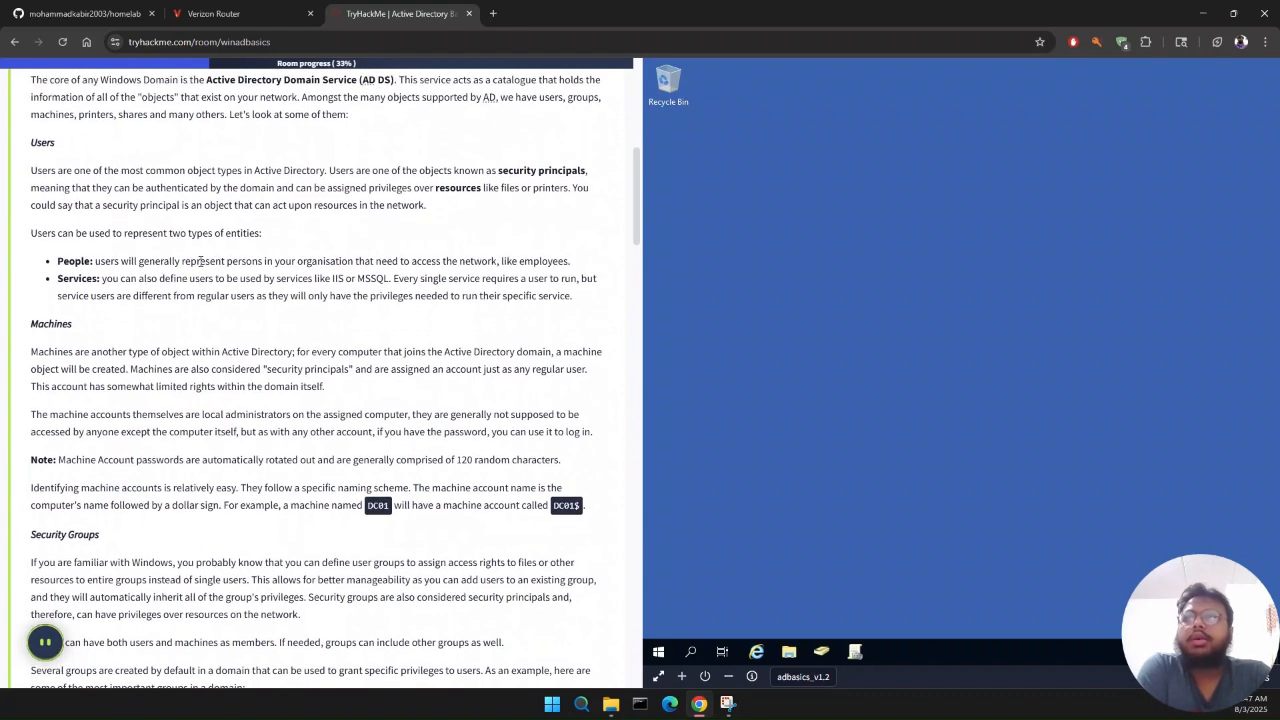
scroll(200, 261, "up", 1)
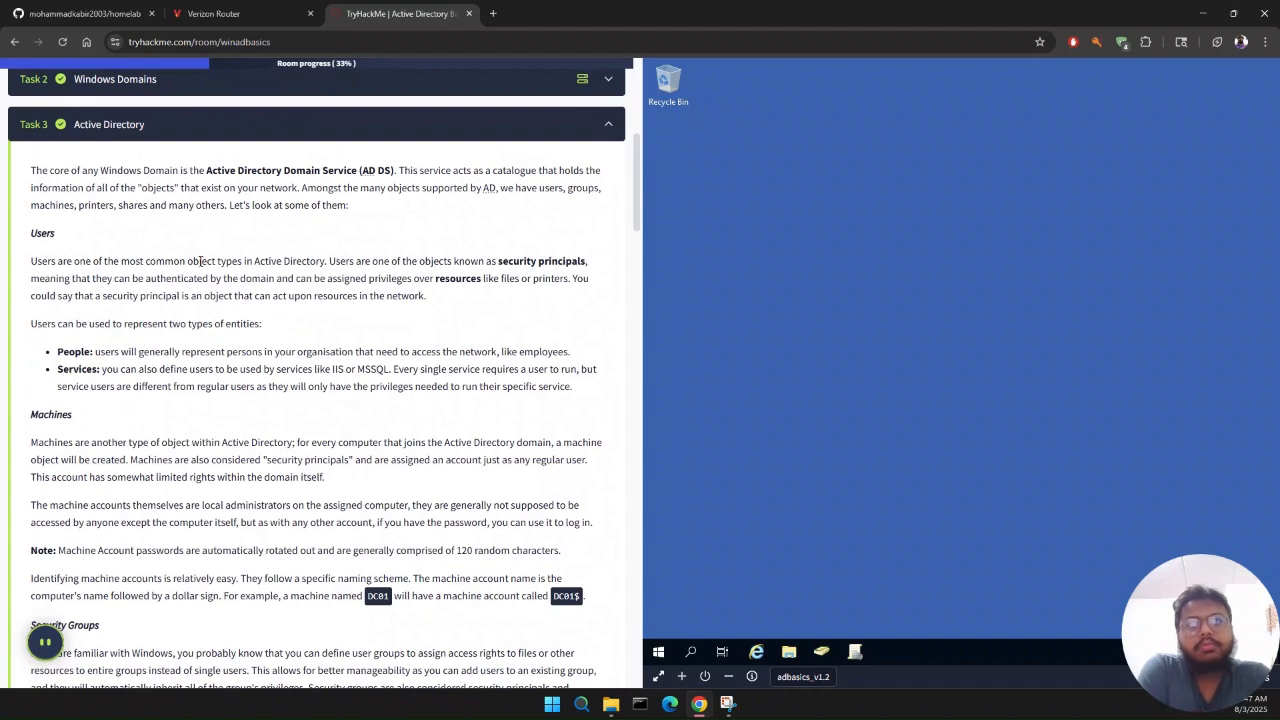
scroll(200, 261, "down", 2)
scroll(200, 261, "up", 2)
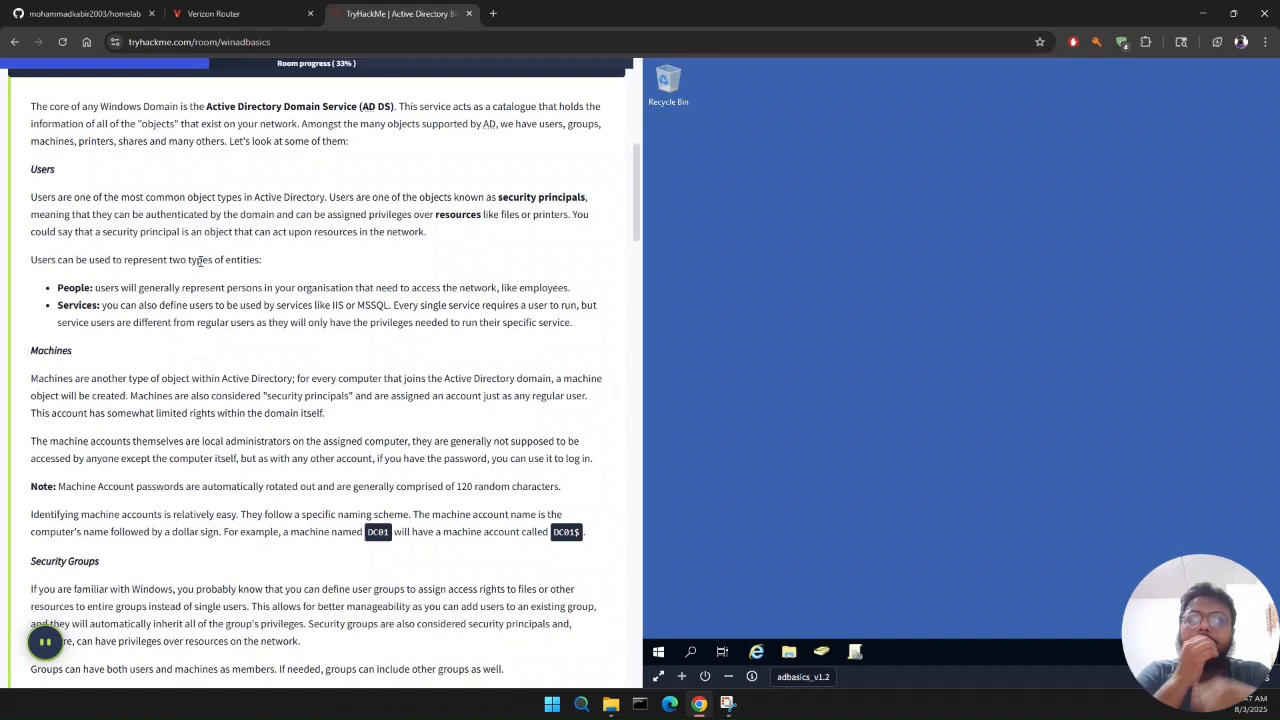
scroll(200, 262, "down", 1)
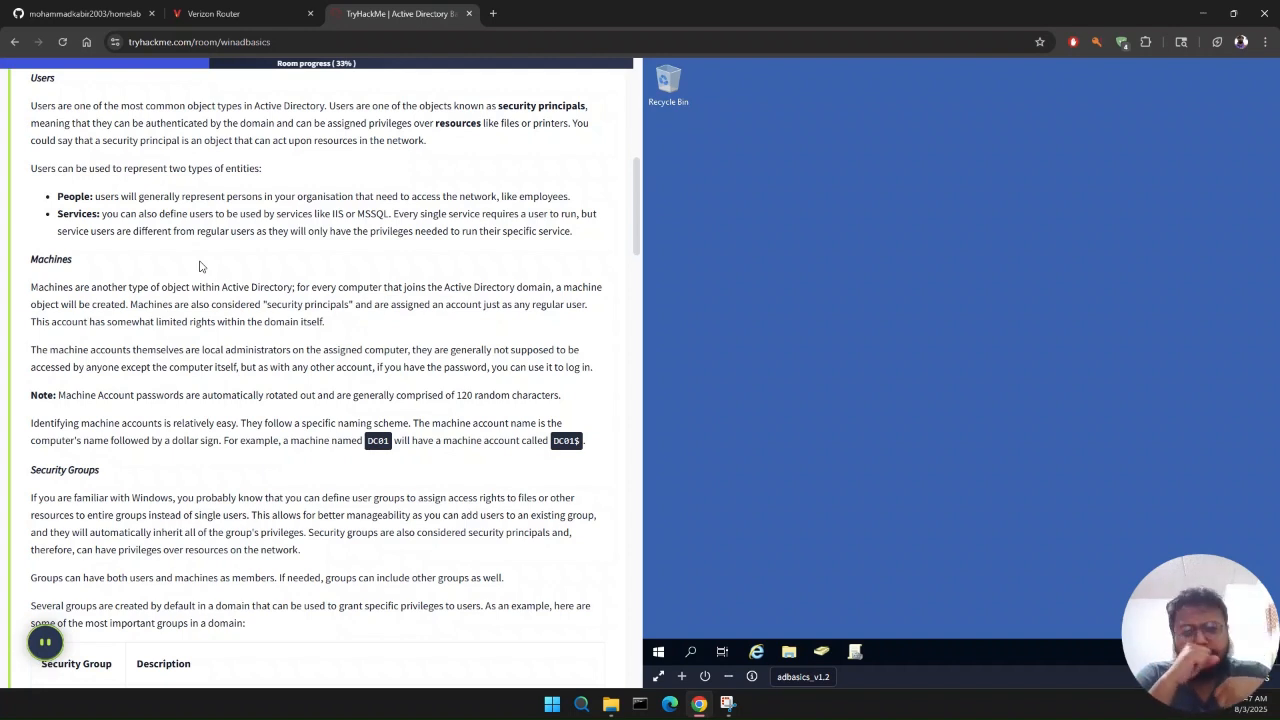
scroll(199, 266, "down", 1)
scroll(199, 266, "down", 1)
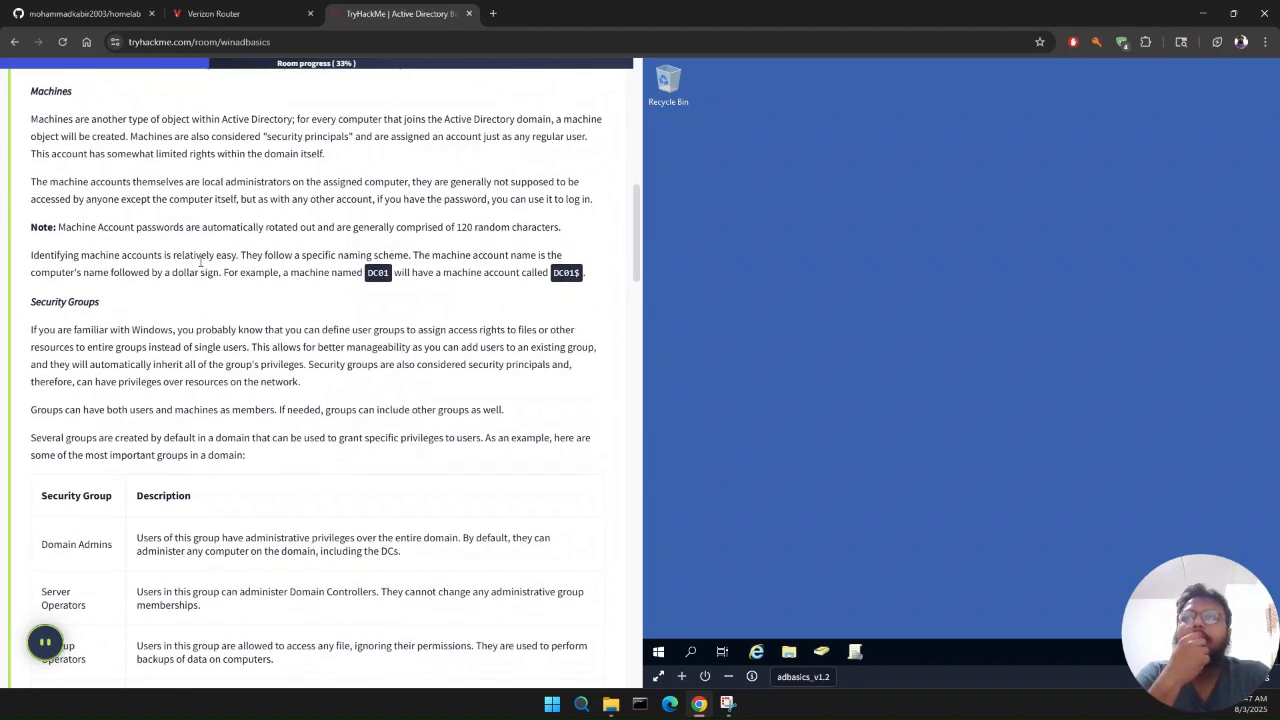
scroll(200, 262, "down", 2)
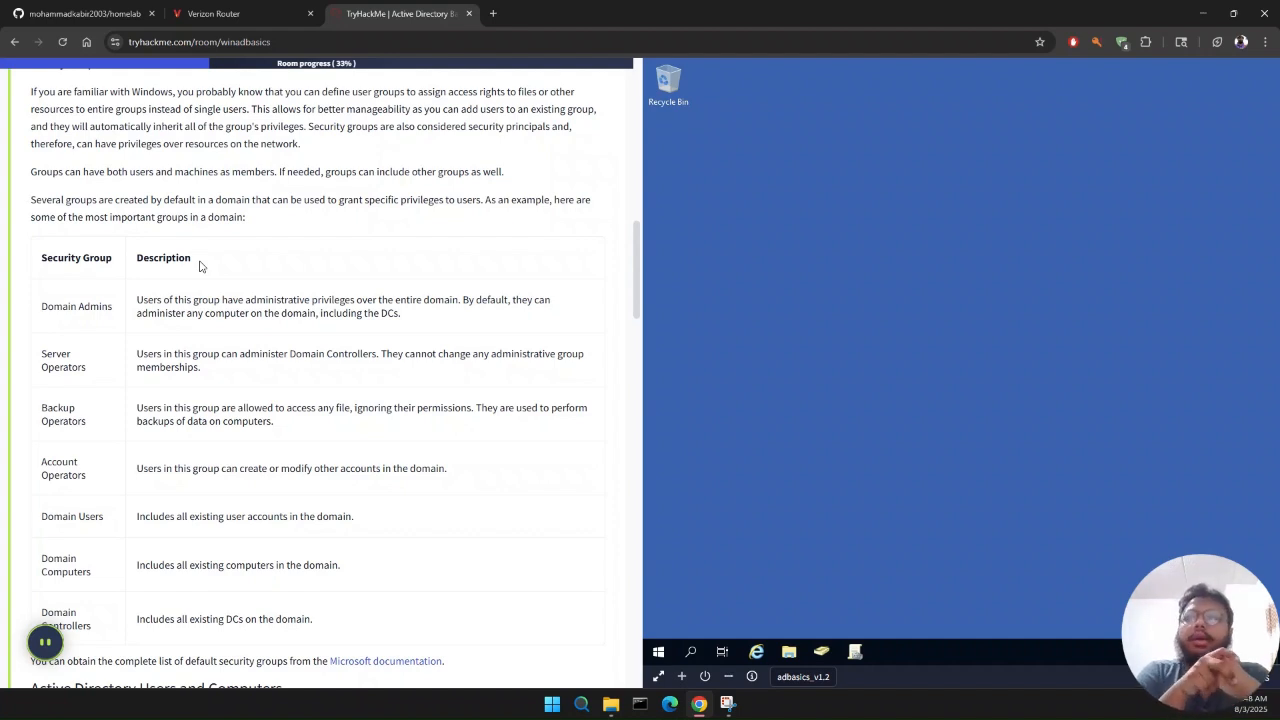
scroll(199, 265, "down", 2)
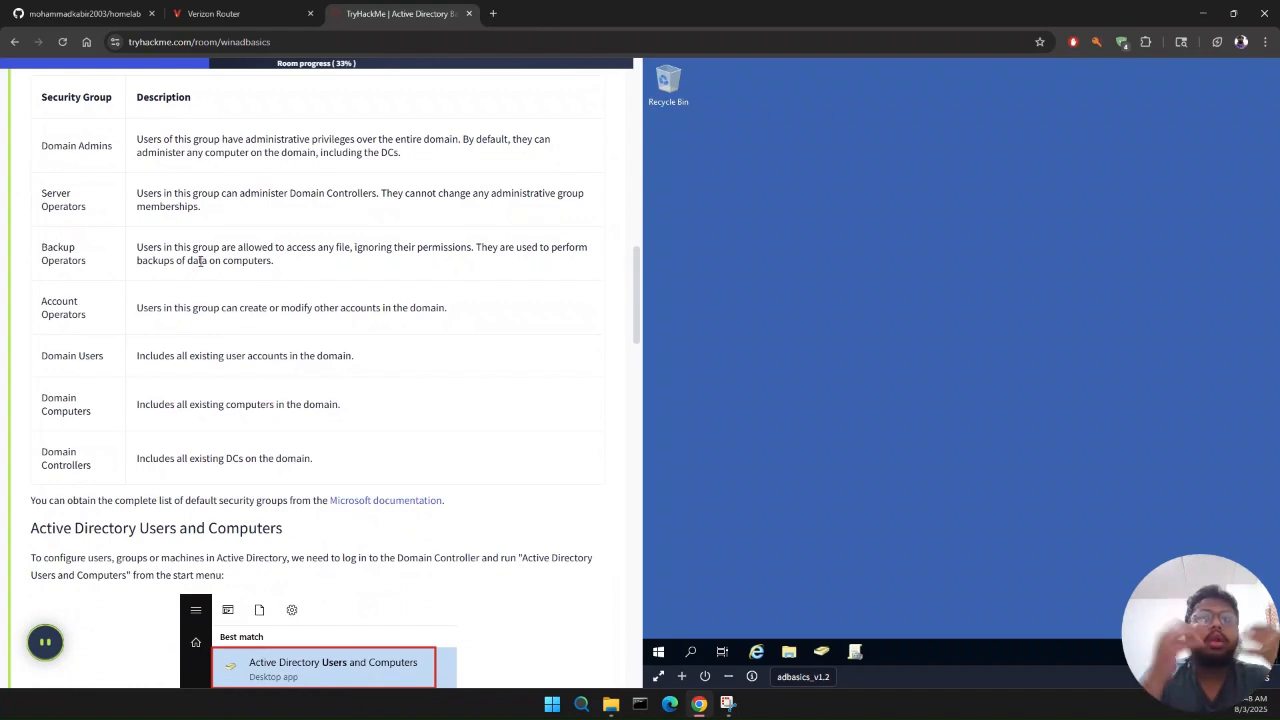
scroll(200, 261, "down", 1)
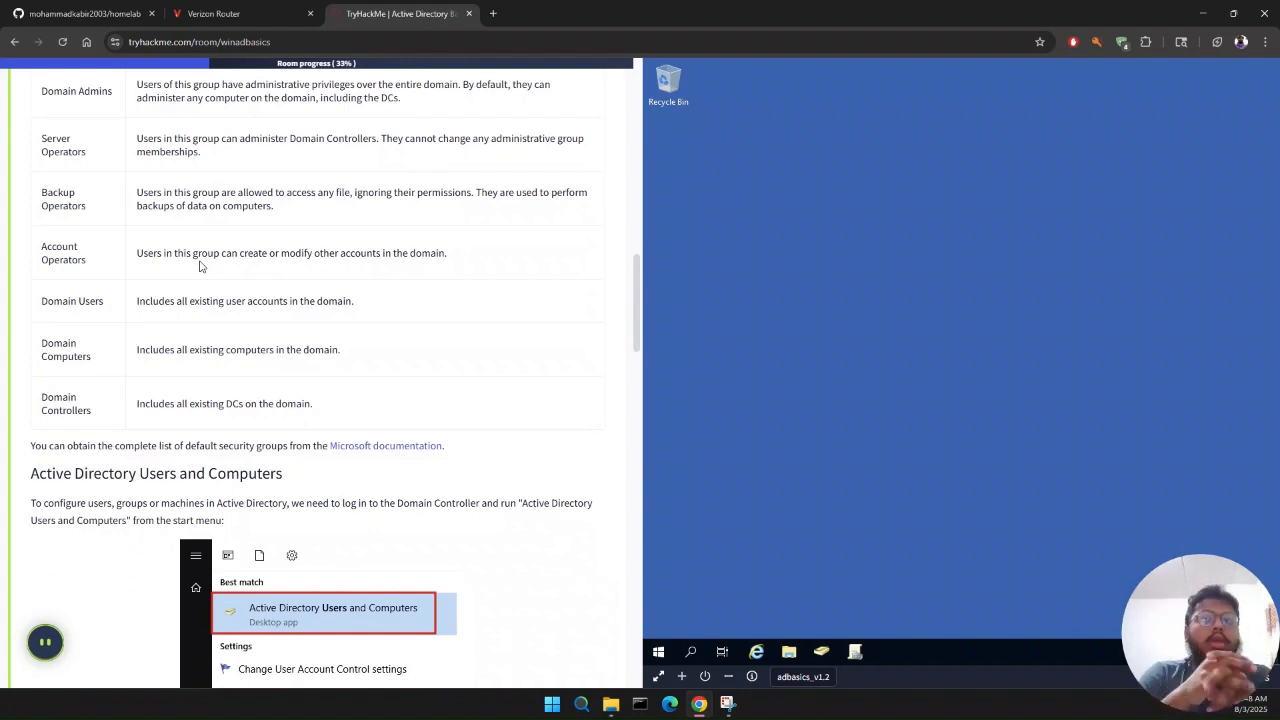
scroll(199, 265, "down", 3)
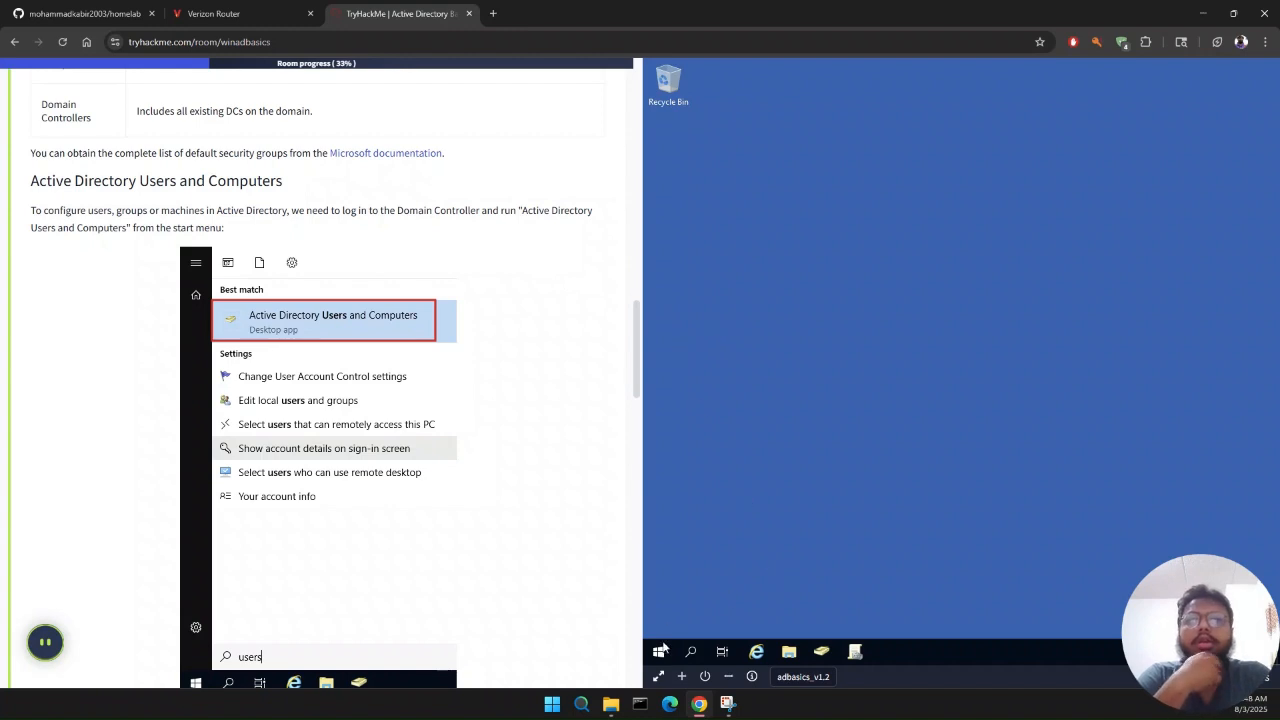
scroll(400, 549, "down", 1)
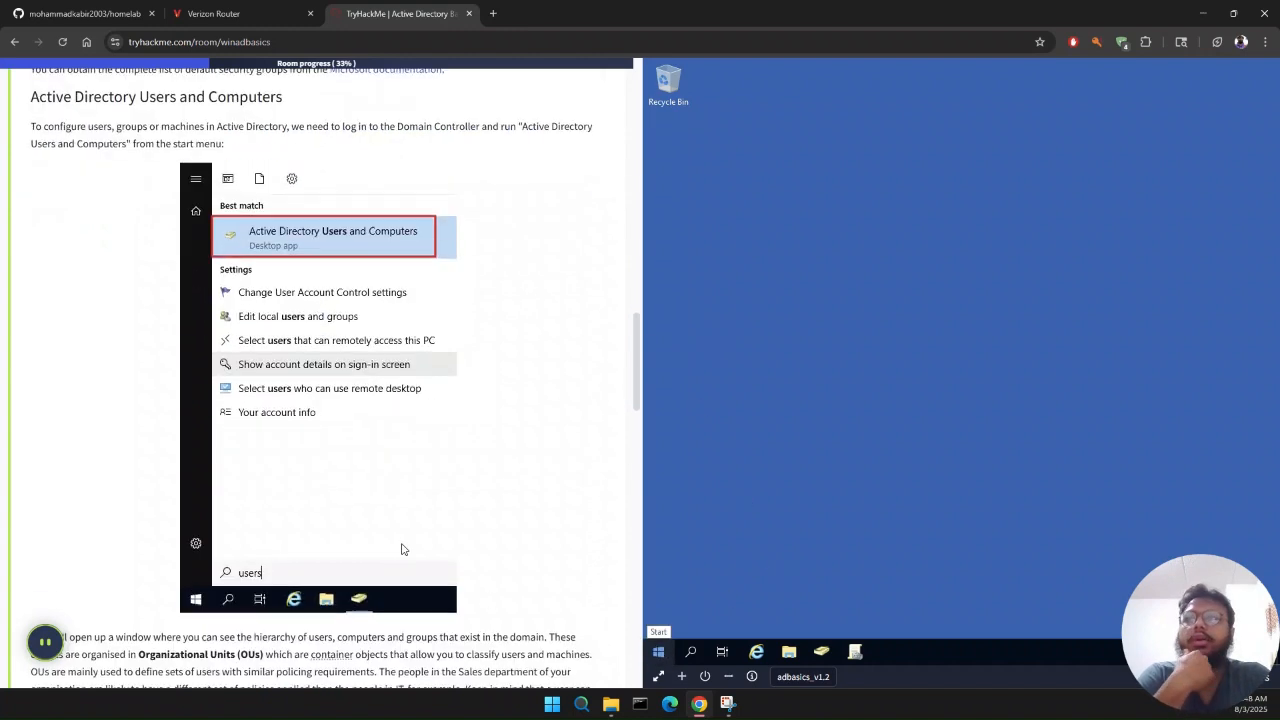
Step: Search the adbasics_v1.2 virtual machine for Active Directory Users and Computers and launch it
left_click(660, 653)
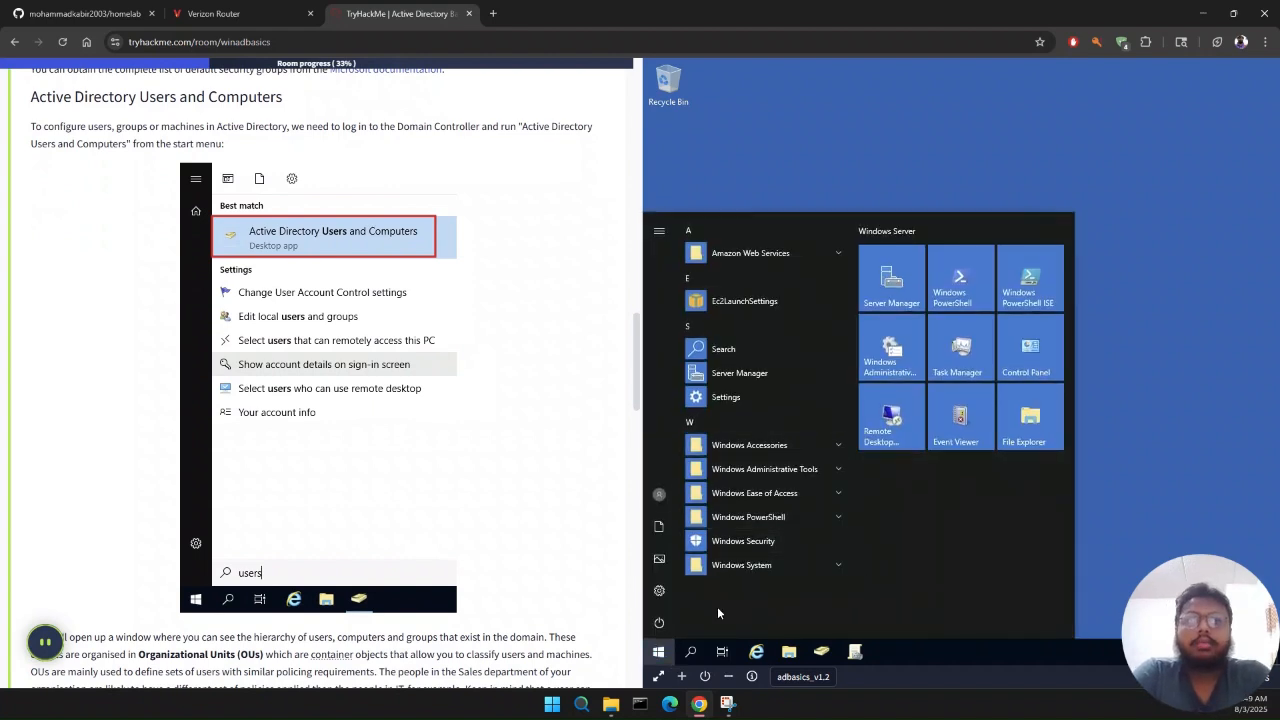
left_click(691, 652)
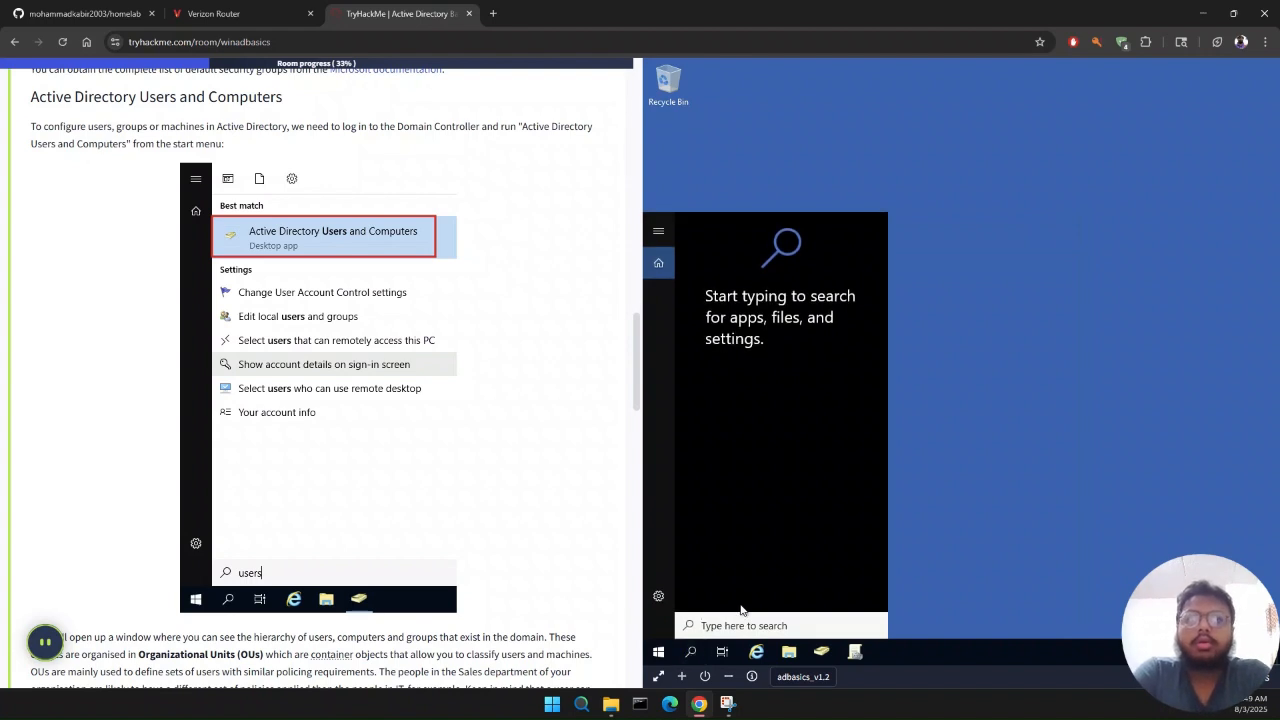
type("A")
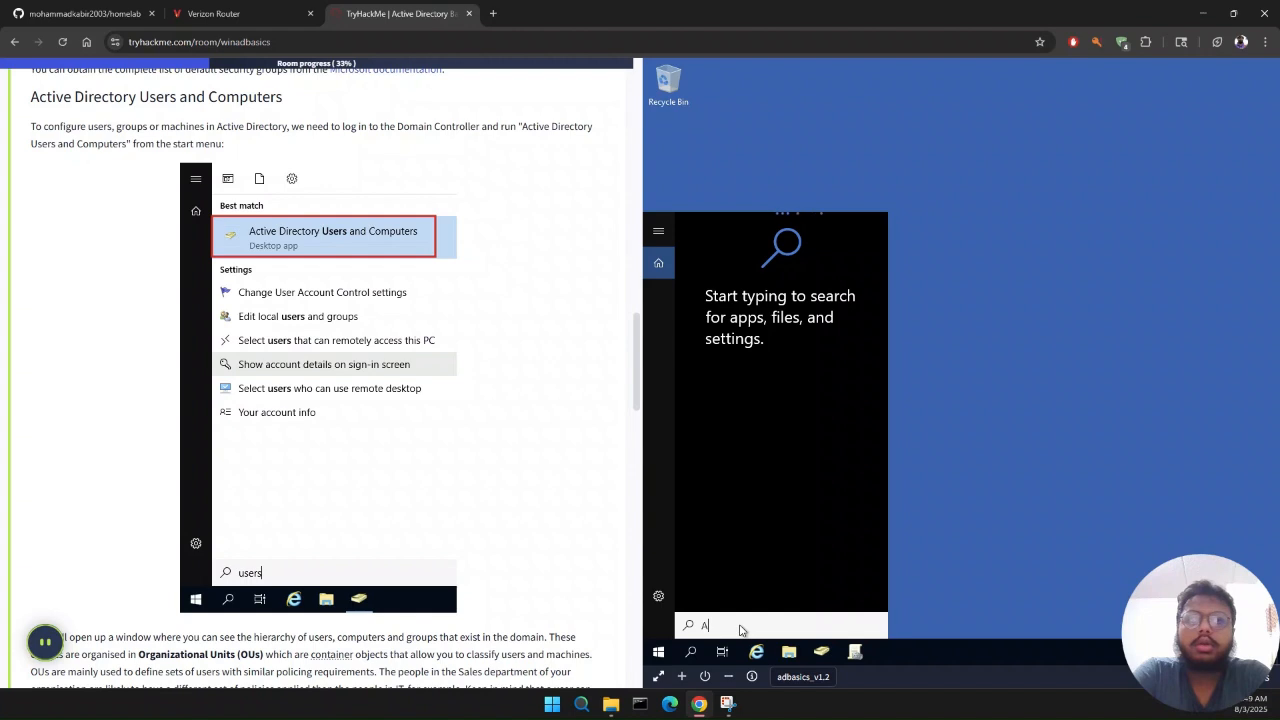
type("ctive direc")
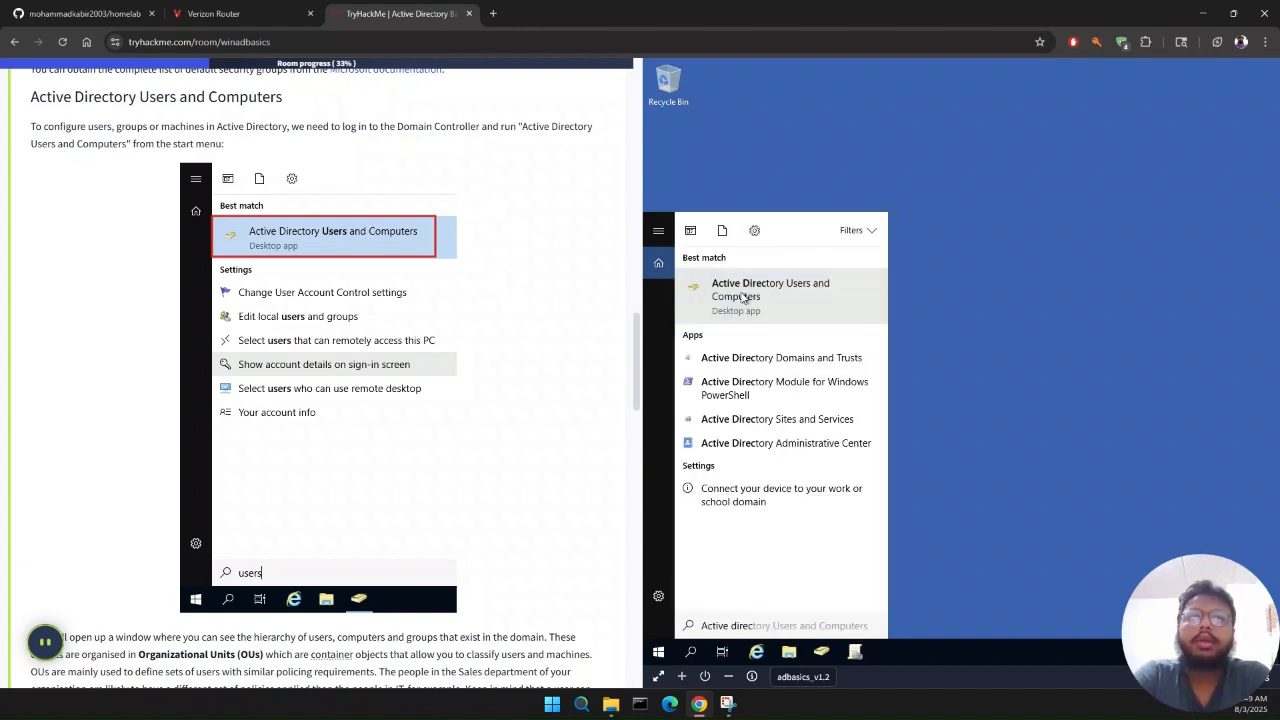
left_click(742, 292)
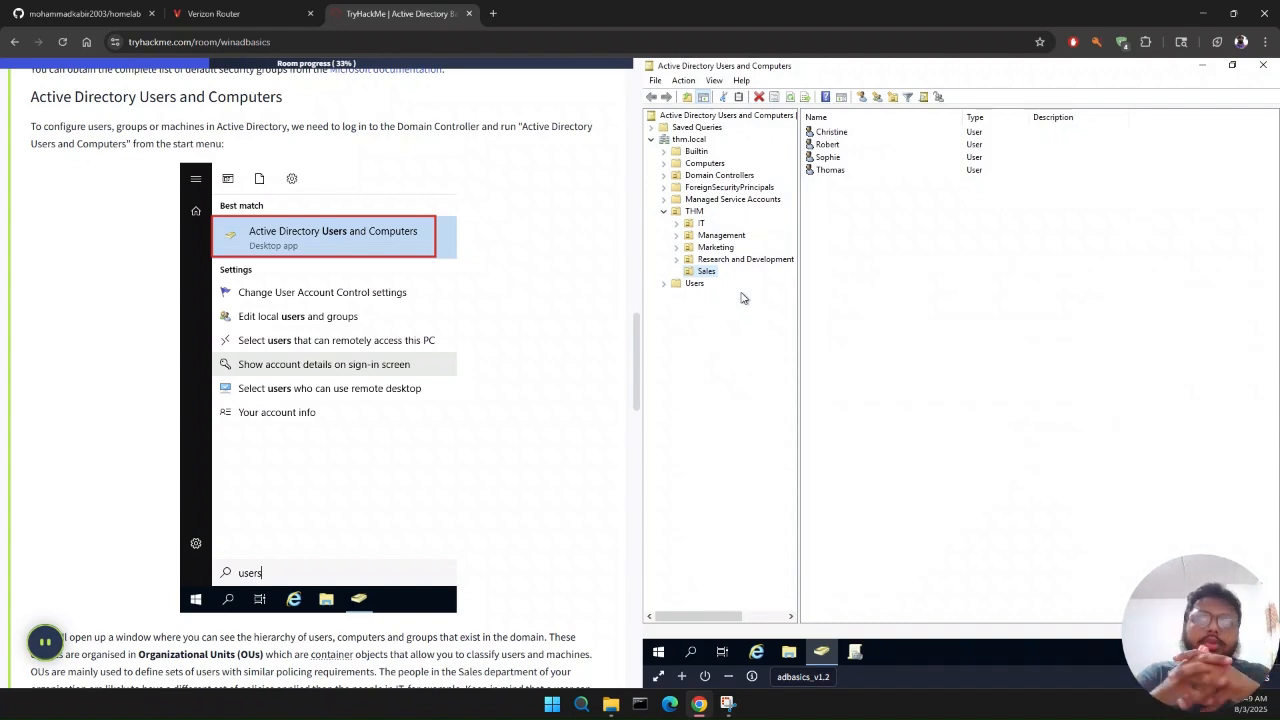
Step: Read the Task 3 notes on organizational units and inspect the Research and Development, Marketing and Sales OUs under THM
scroll(519, 338, "down", 2)
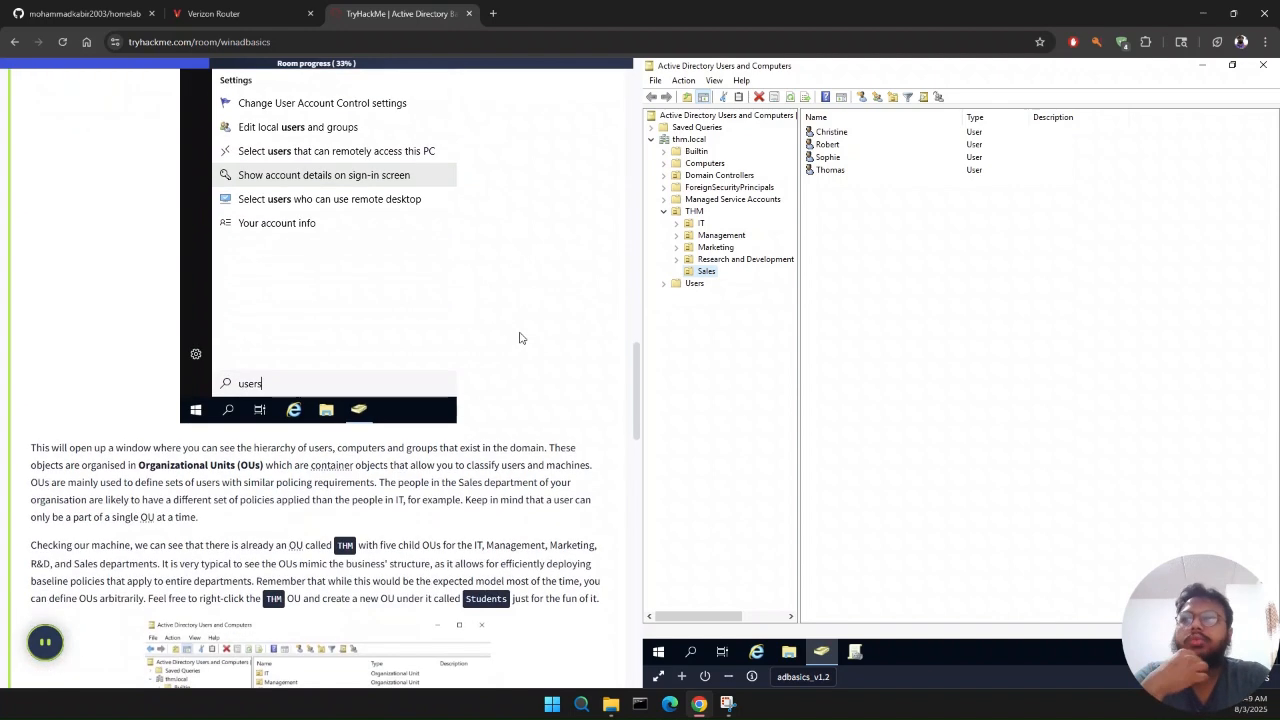
scroll(519, 338, "down", 1)
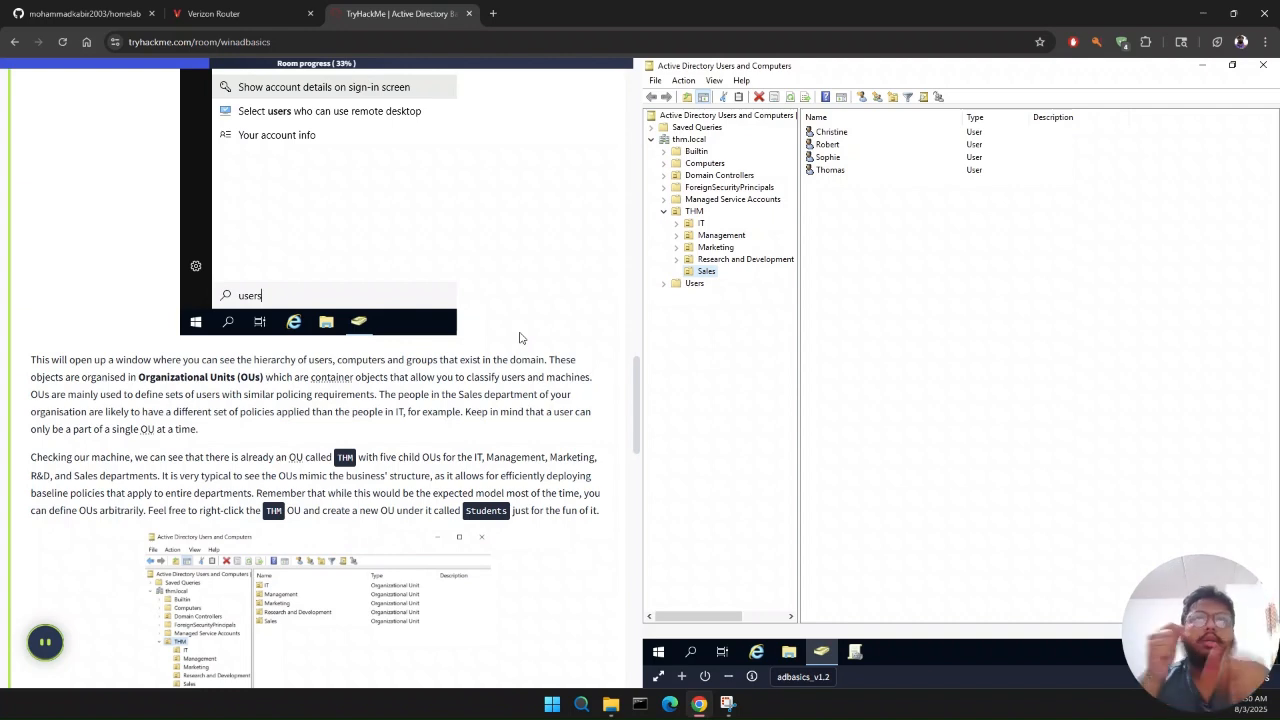
left_click(690, 260)
left_click(716, 247)
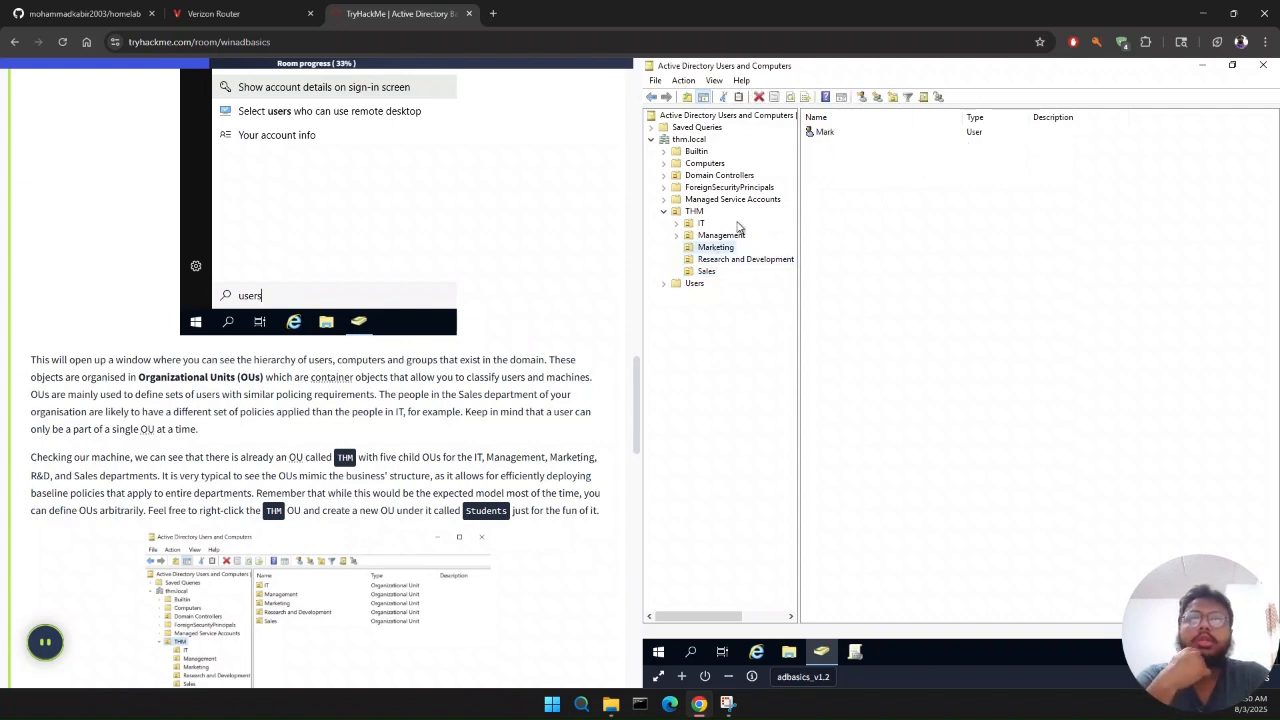
left_click(710, 272)
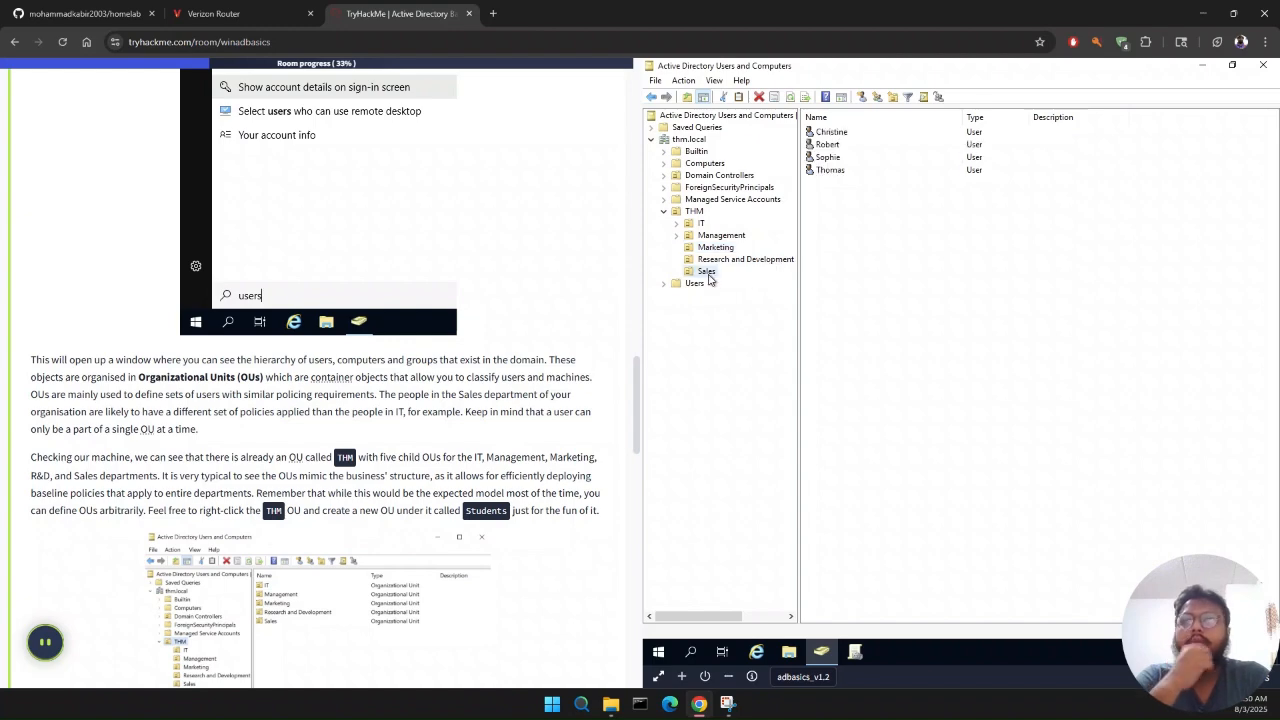
scroll(594, 271, "down", 1)
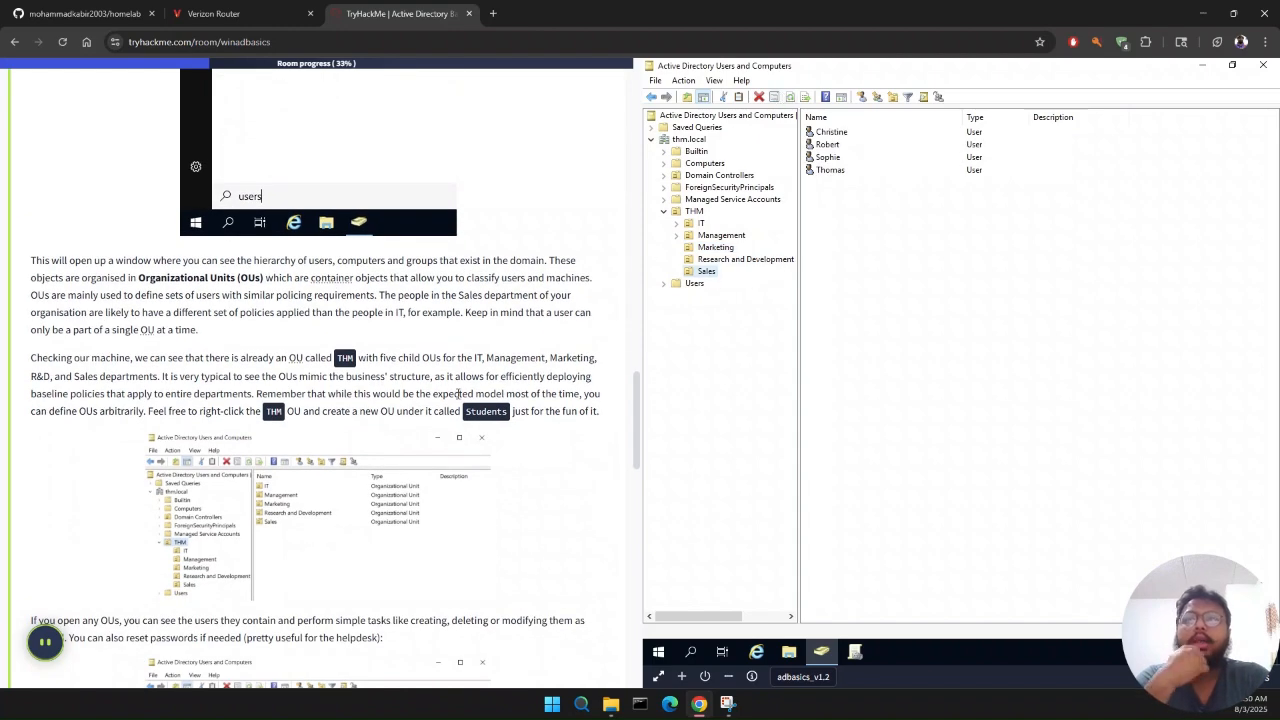
scroll(459, 400, "down", 3)
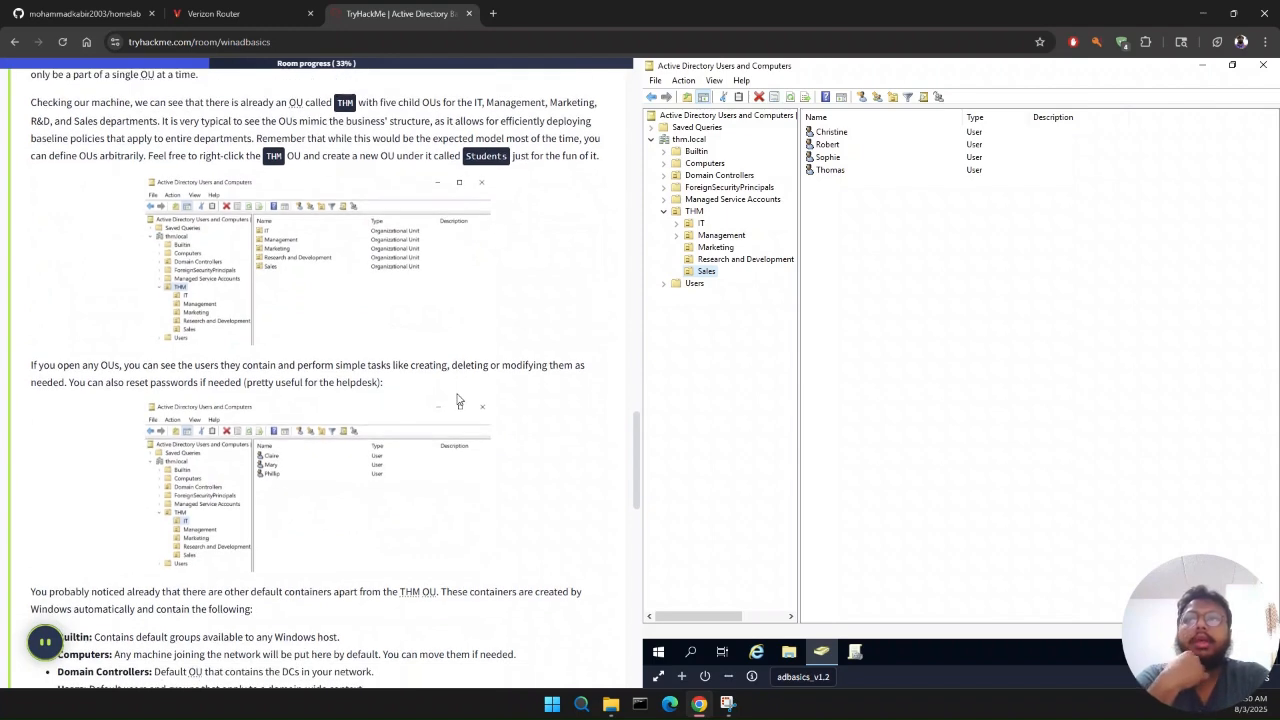
scroll(458, 400, "down", 2)
scroll(458, 400, "down", 2)
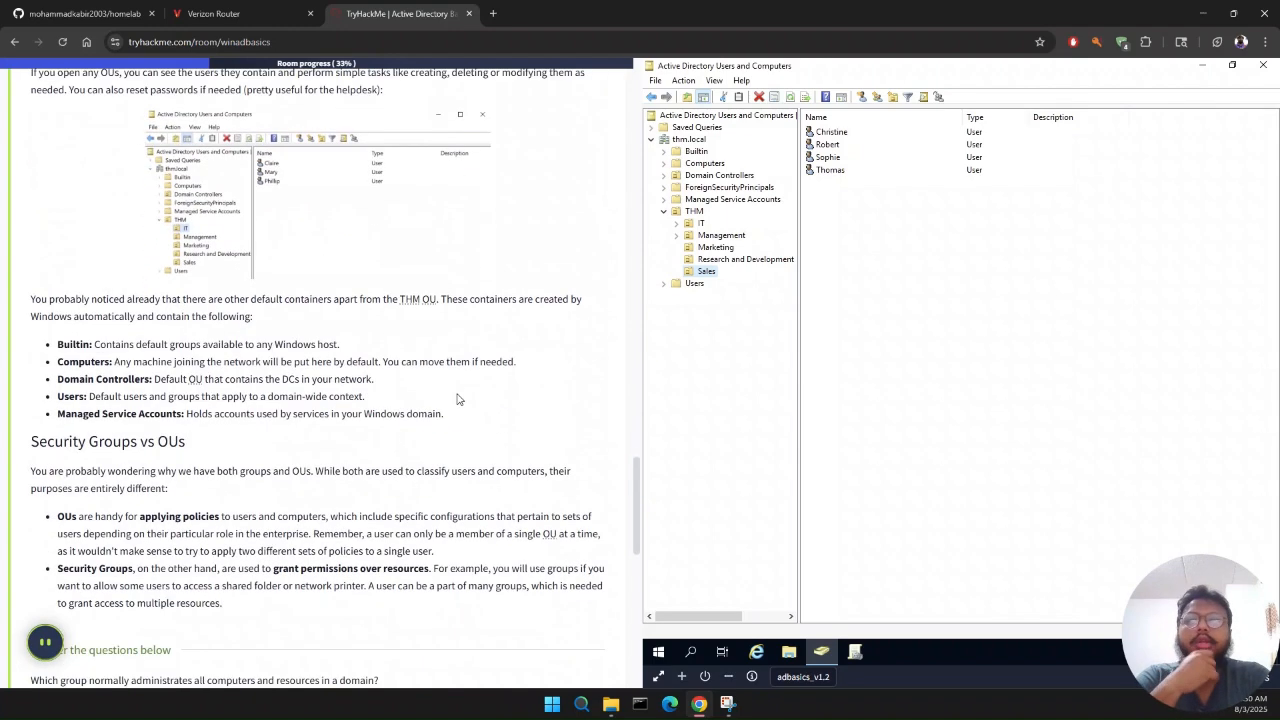
scroll(458, 397, "down", 2)
scroll(458, 397, "up", 5)
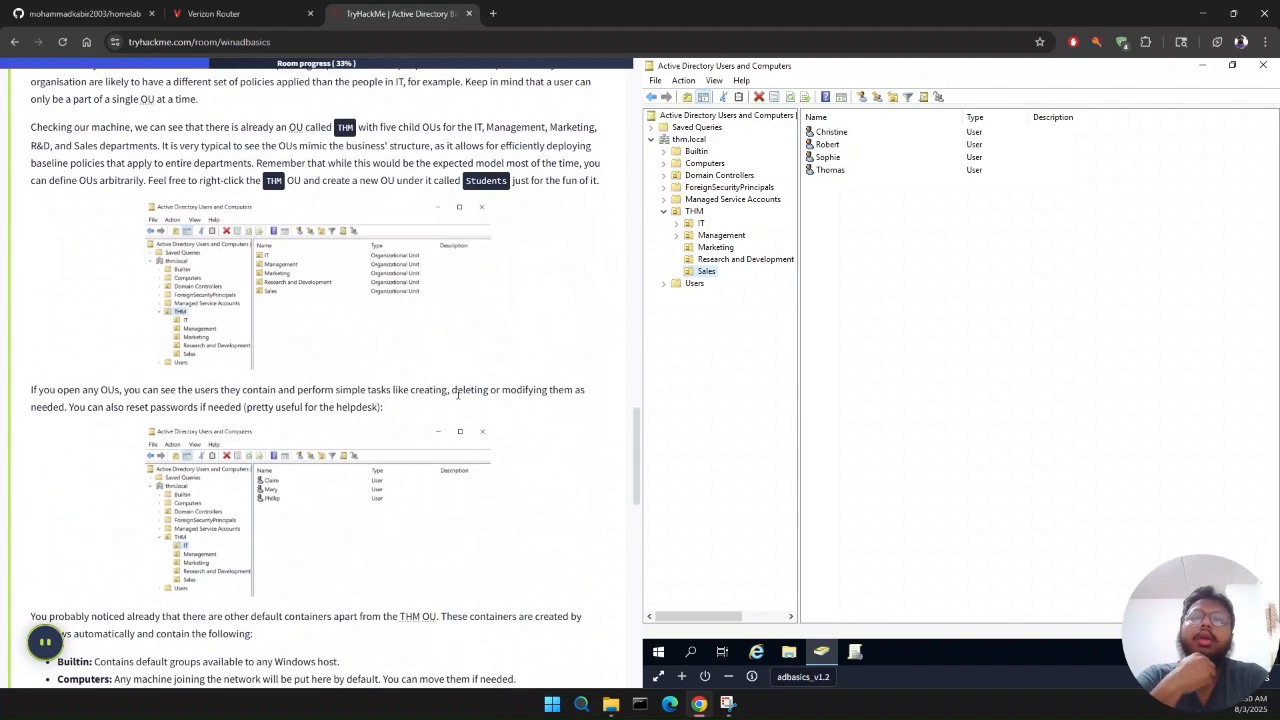
Step: Create a new organizational unit named Students under the THM OU, keeping its protection from accidental deletion
right_click(700, 214)
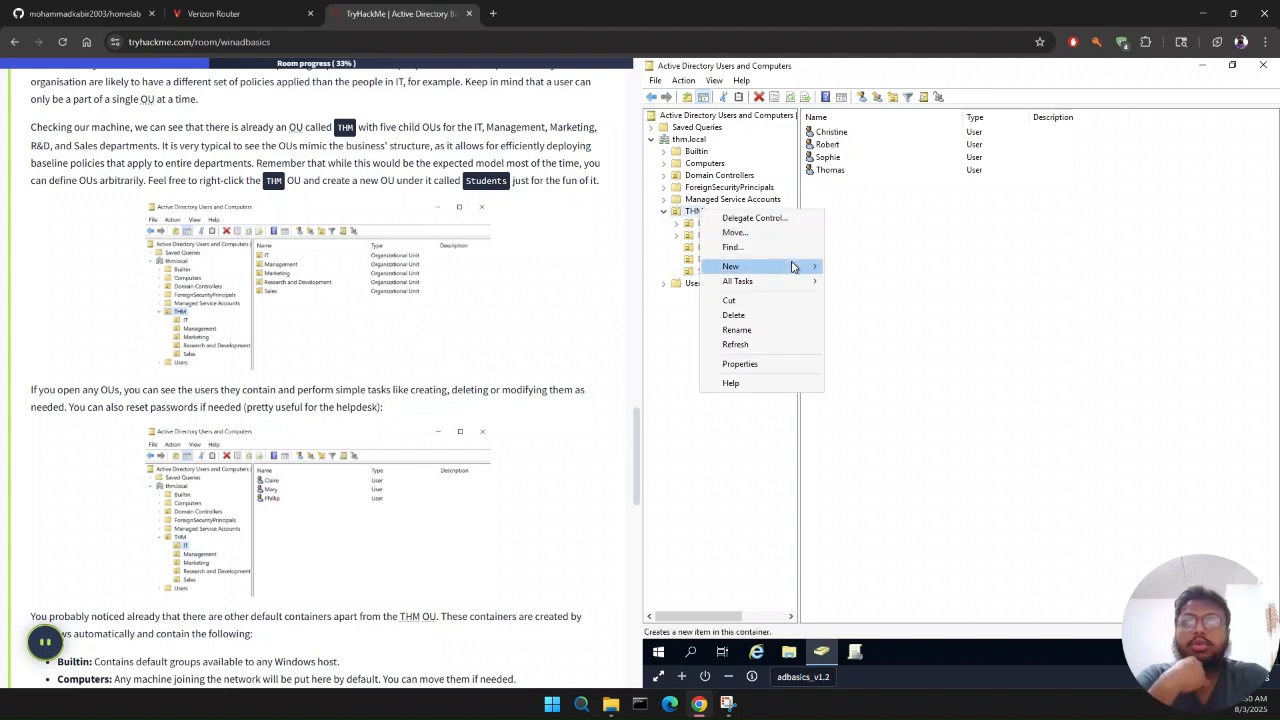
mouse_move(812, 276)
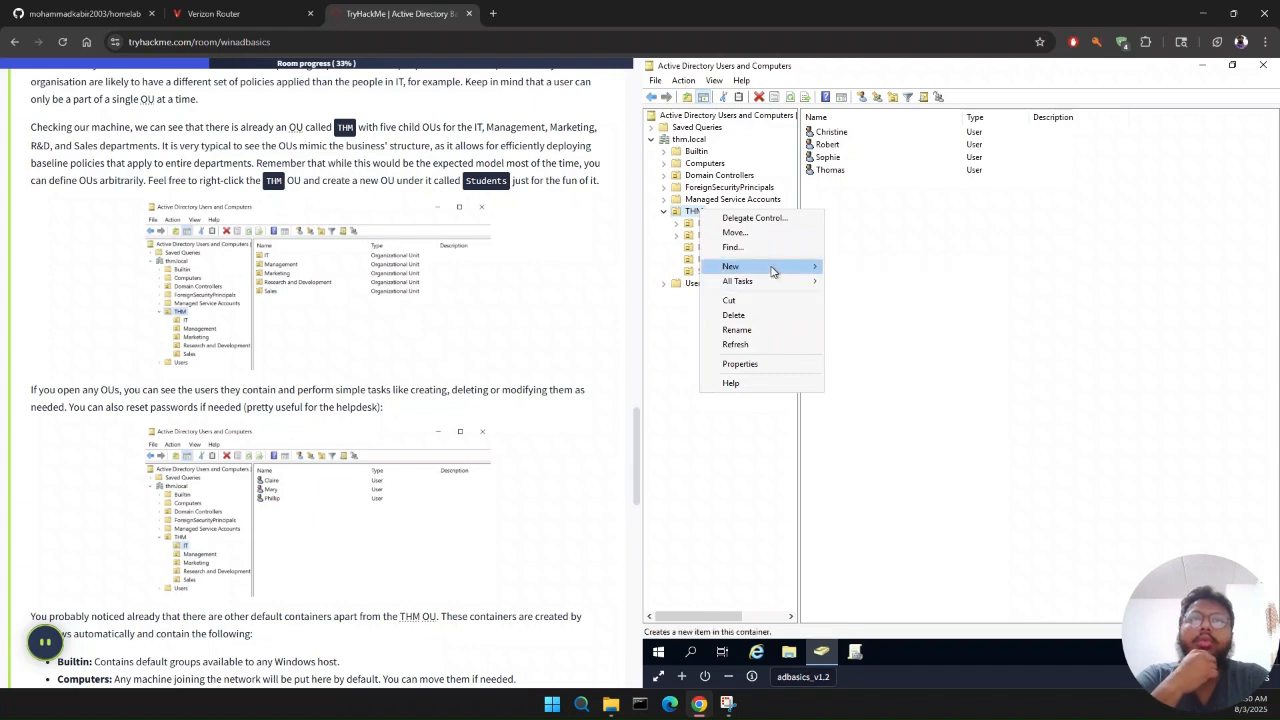
mouse_move(775, 270)
left_click(877, 370)
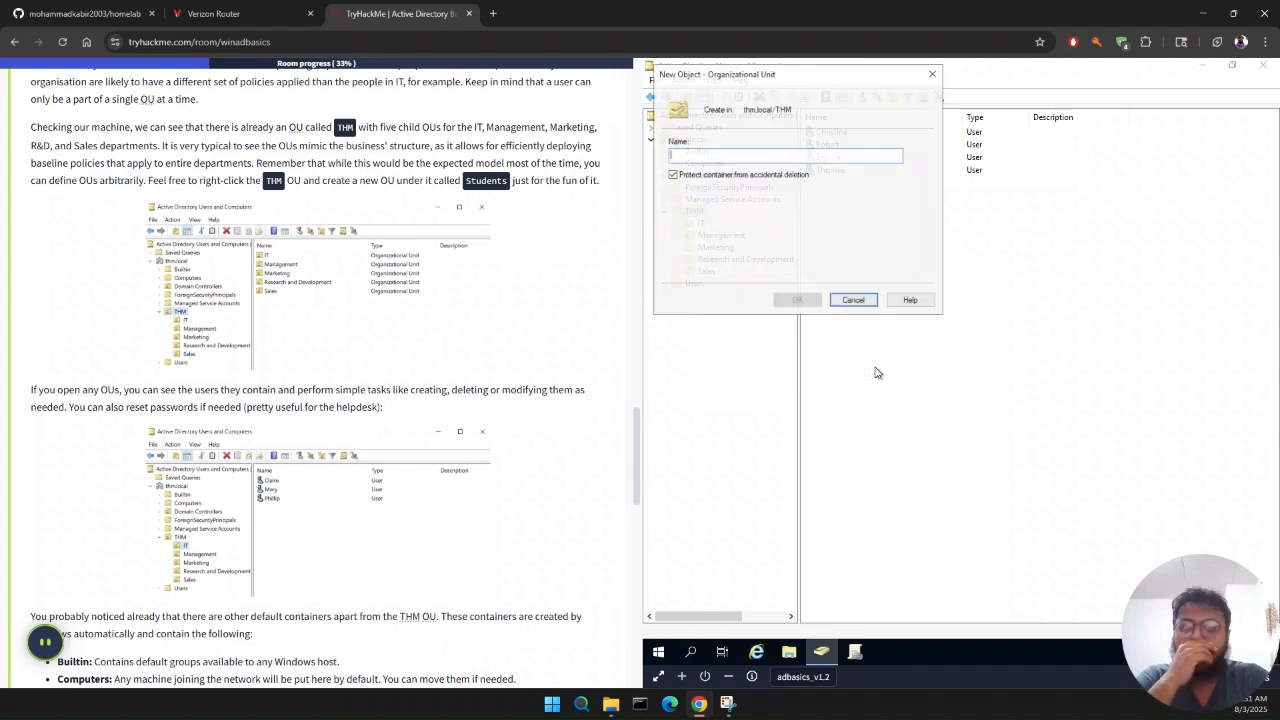
type("Stuend")
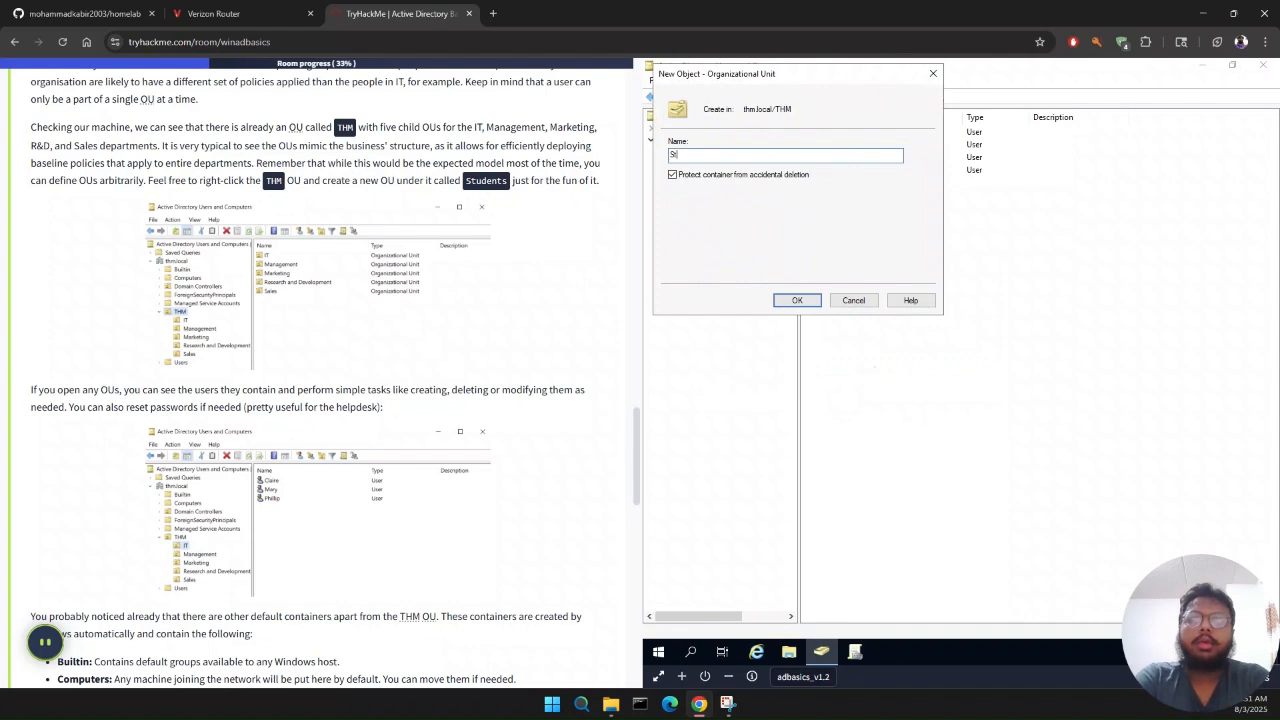
key("BackSpace")
key("BackSpace")
type("dents")
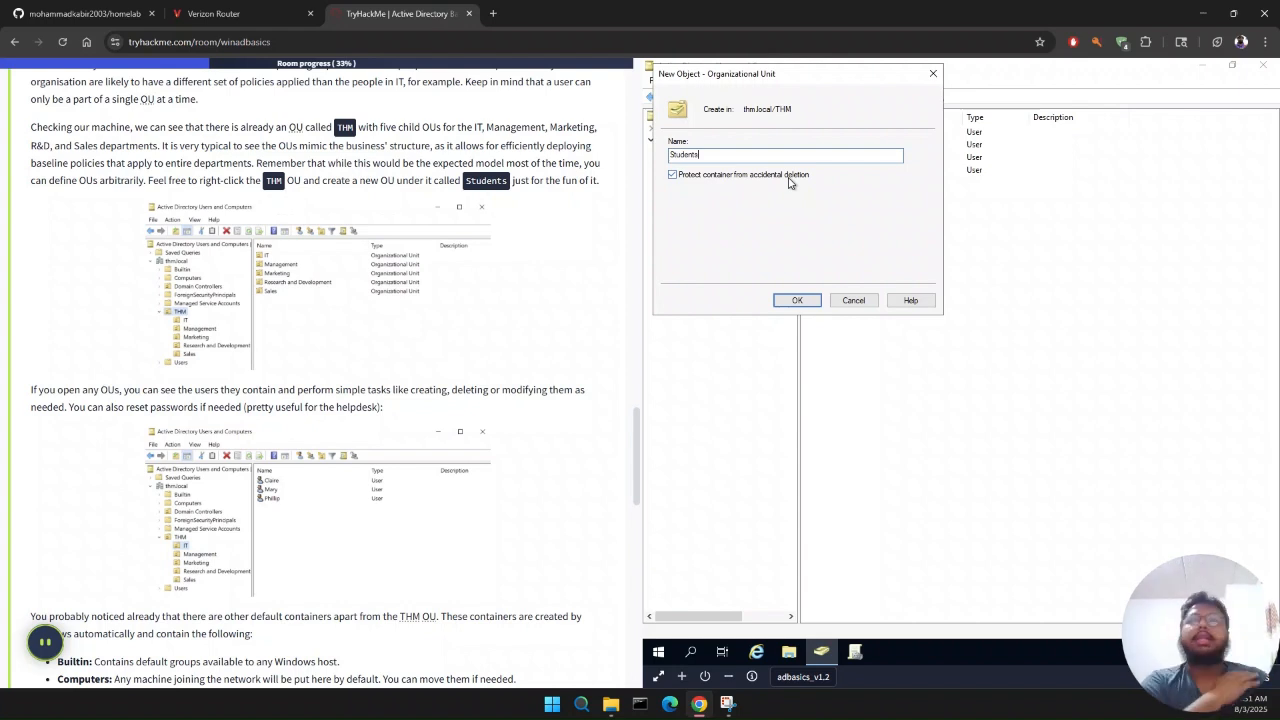
left_click(797, 302)
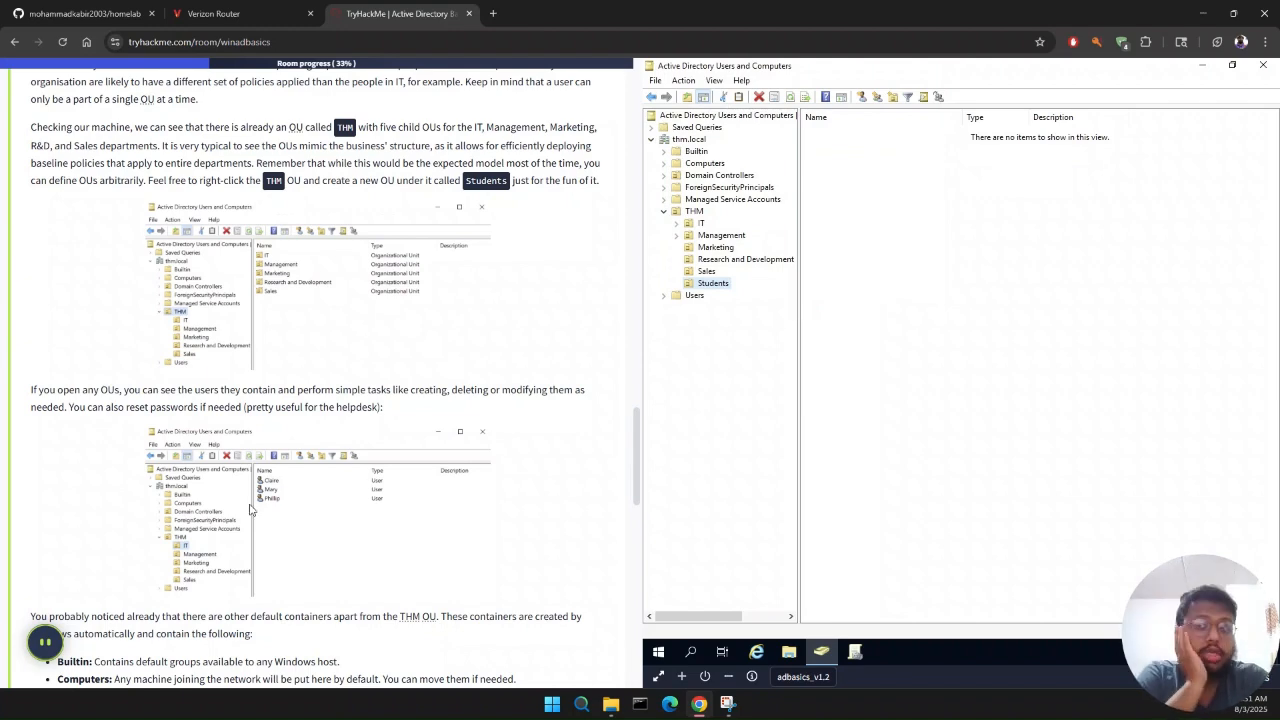
Step: Read the rest of Task 3 on default containers and Security Groups vs OUs, through its answered questions
scroll(250, 510, "down", 2)
scroll(250, 510, "down", 1)
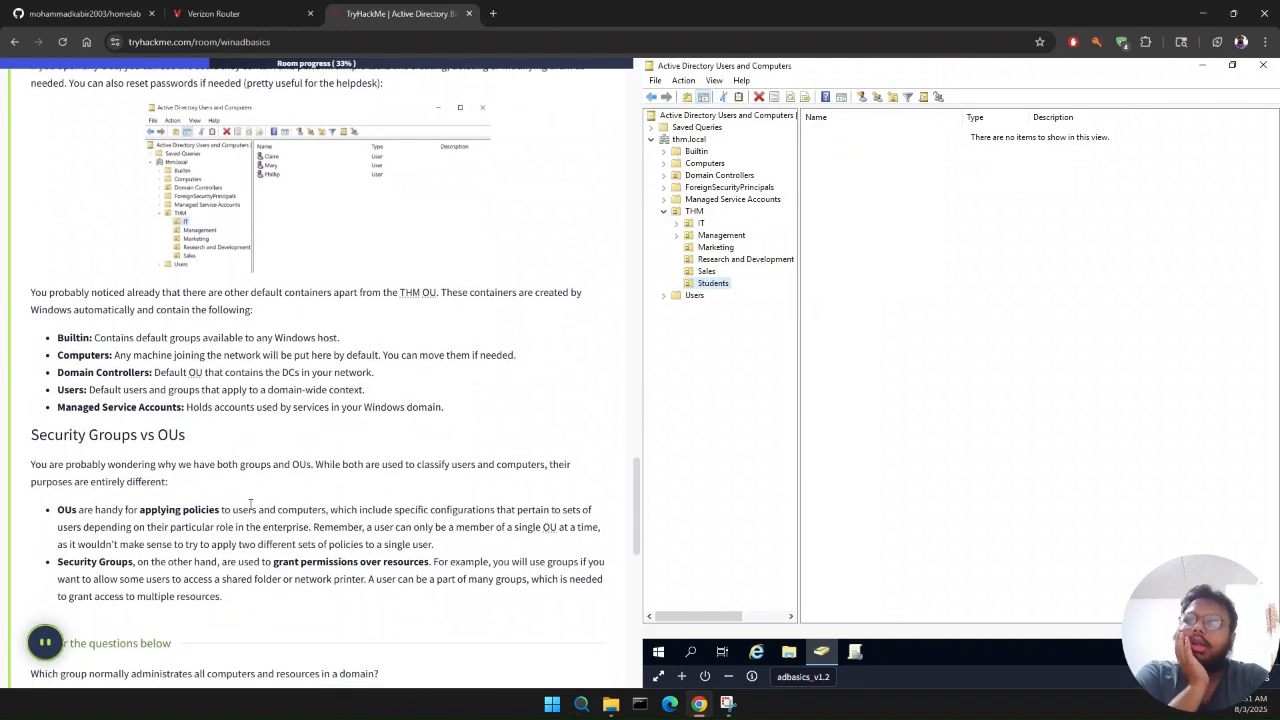
scroll(250, 510, "down", 1)
scroll(250, 510, "down", 1)
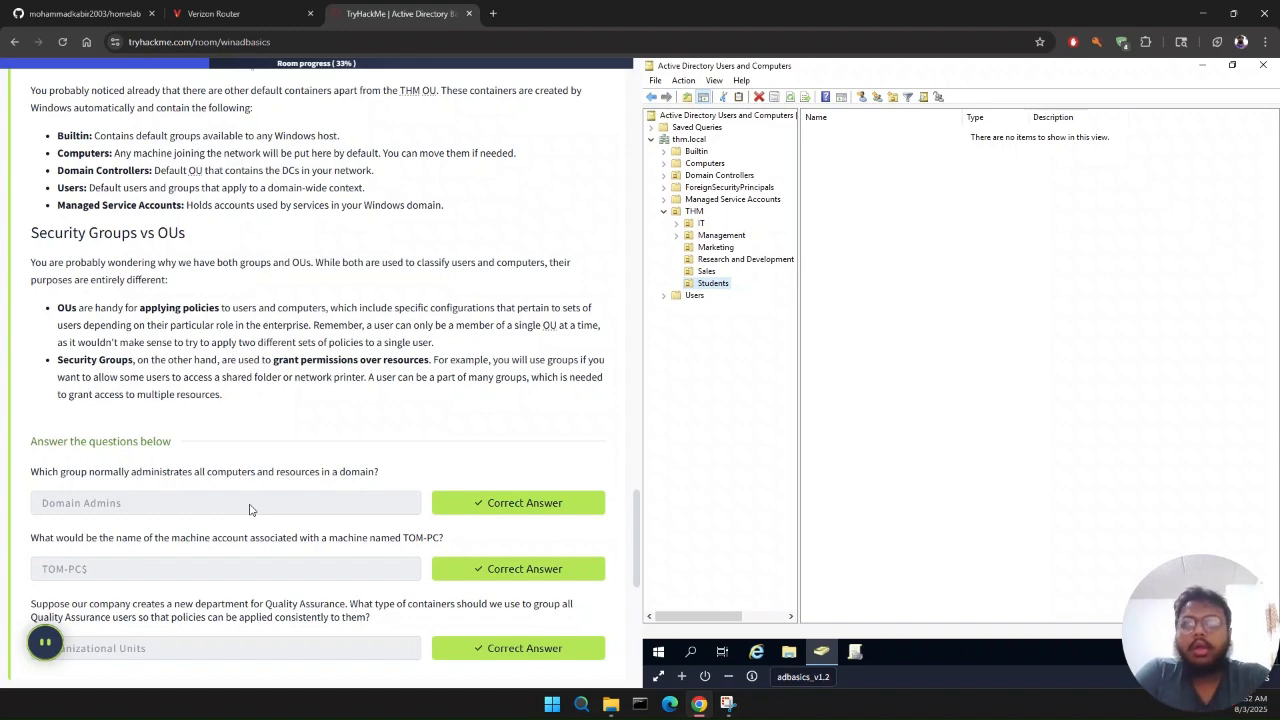
scroll(250, 510, "down", 3)
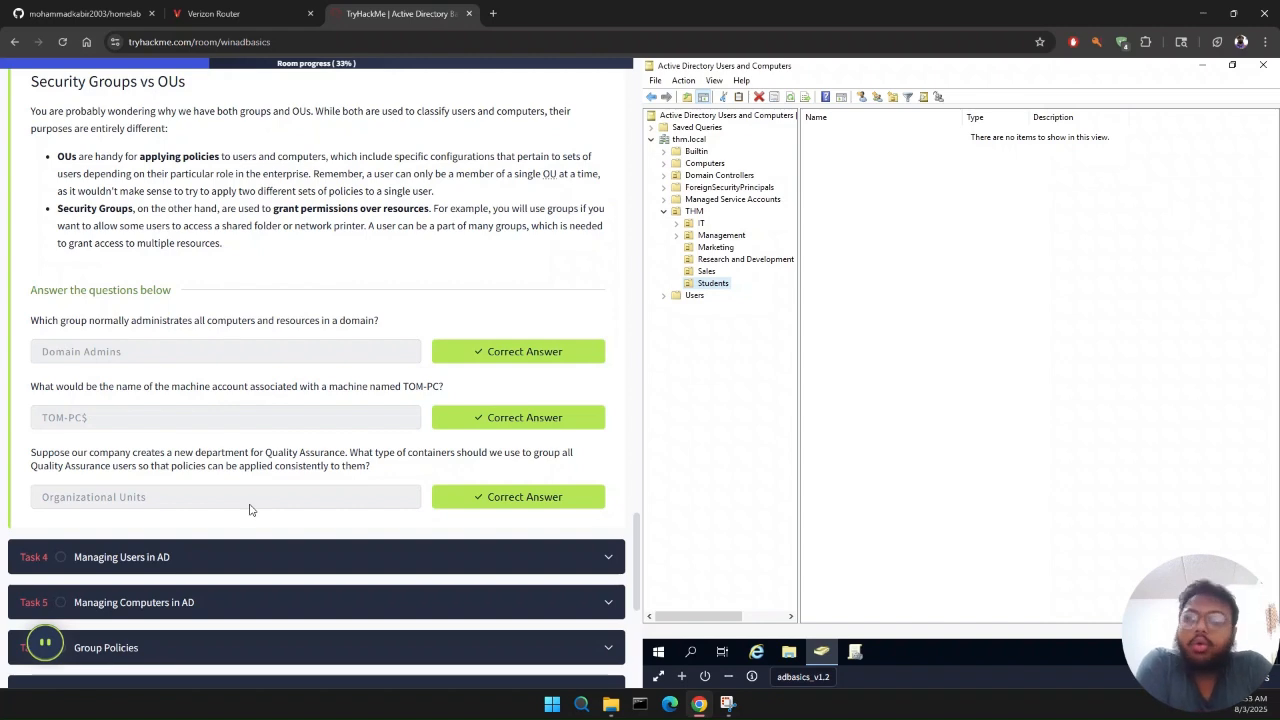
Step: Open Task 4 Managing Users in AD, read its organisational chart and OU deletion notes, and check the Research and Development OU against them
left_click(291, 562)
scroll(294, 566, "down", 2)
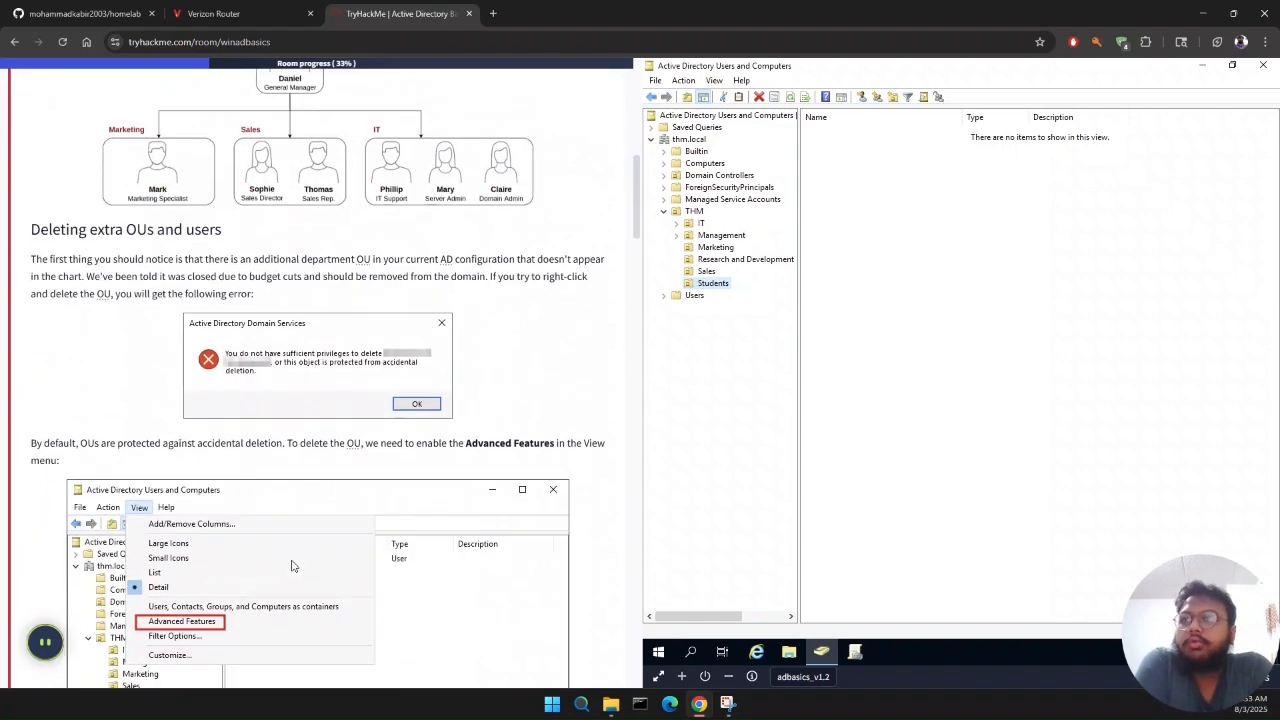
scroll(181, 470, "up", 2)
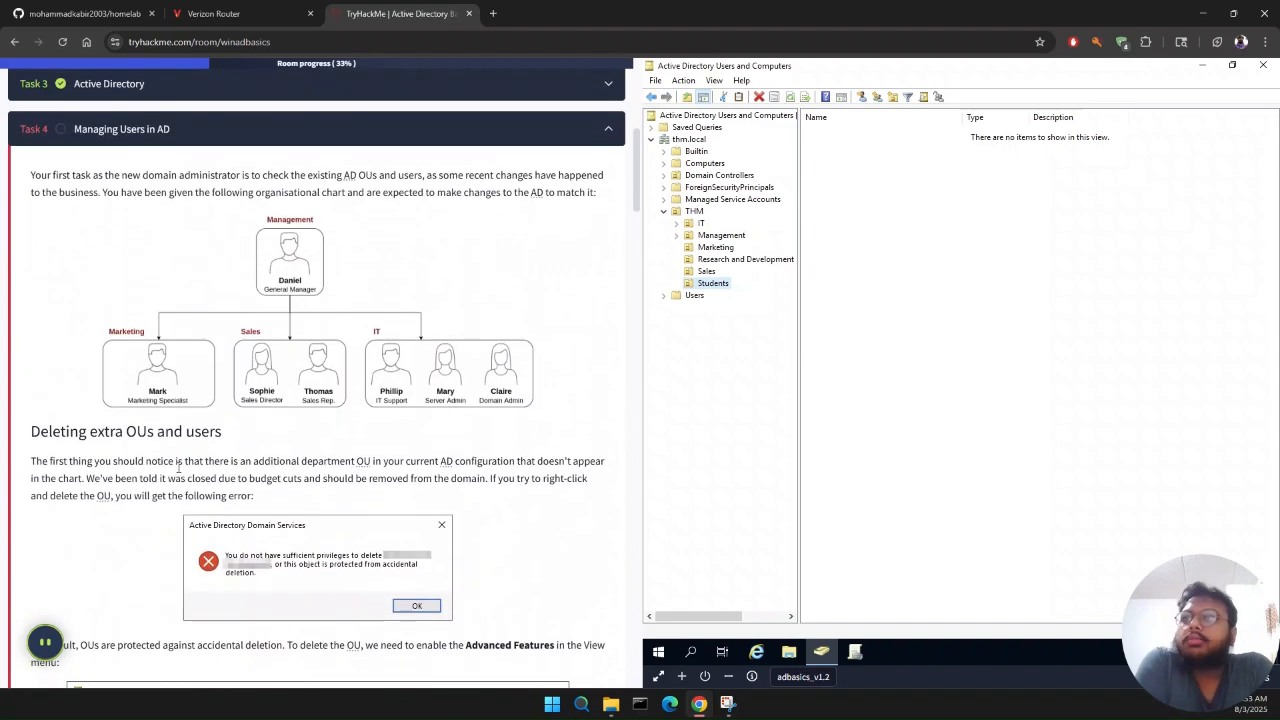
scroll(179, 468, "down", 1)
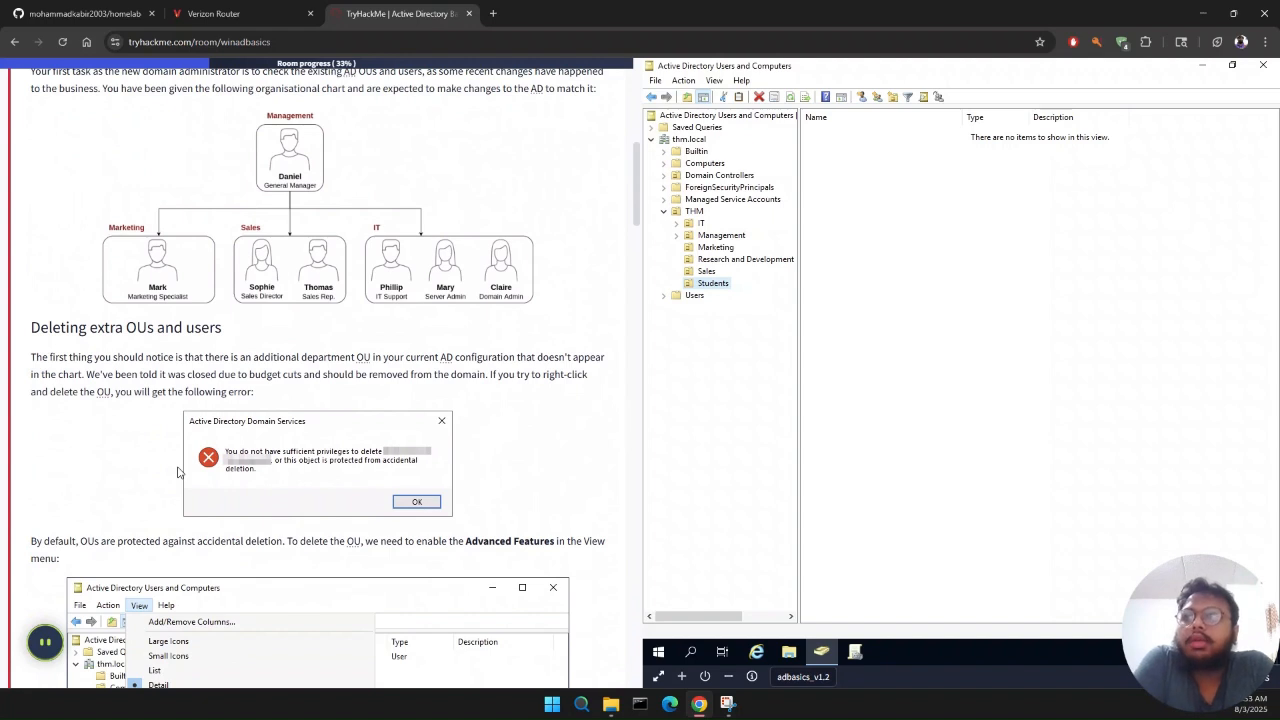
scroll(178, 472, "up", 1)
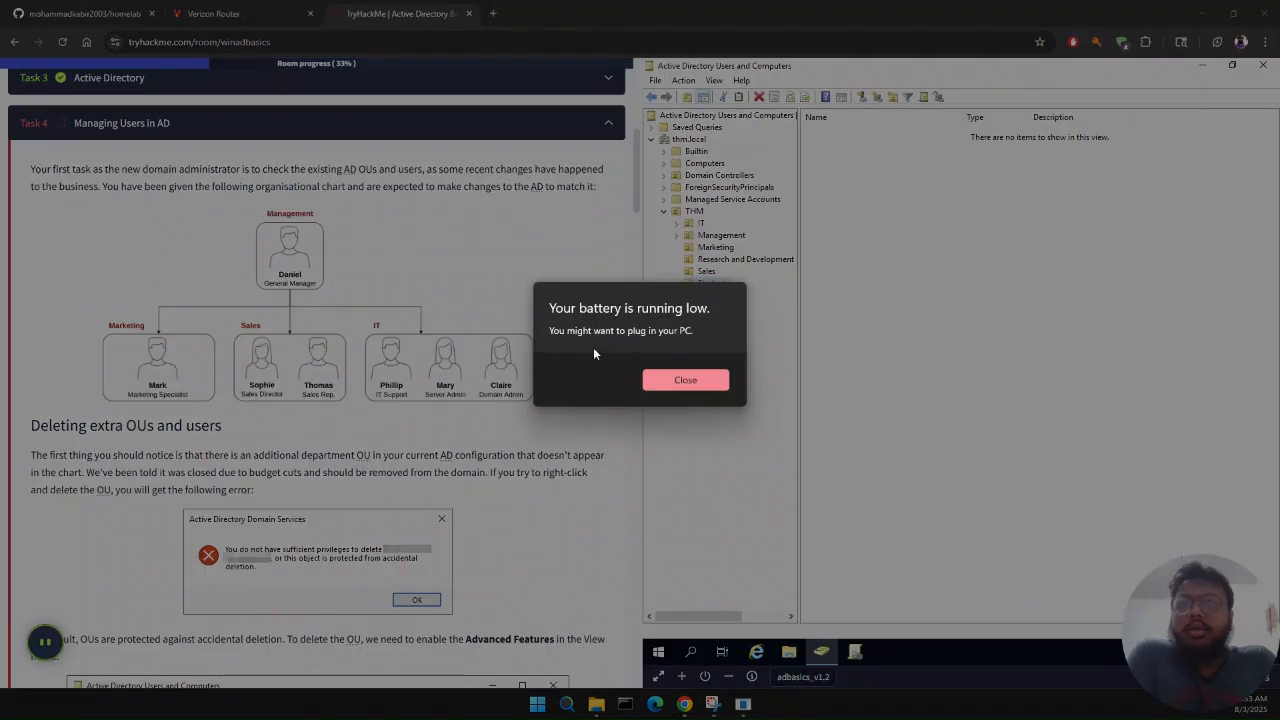
left_click(660, 378)
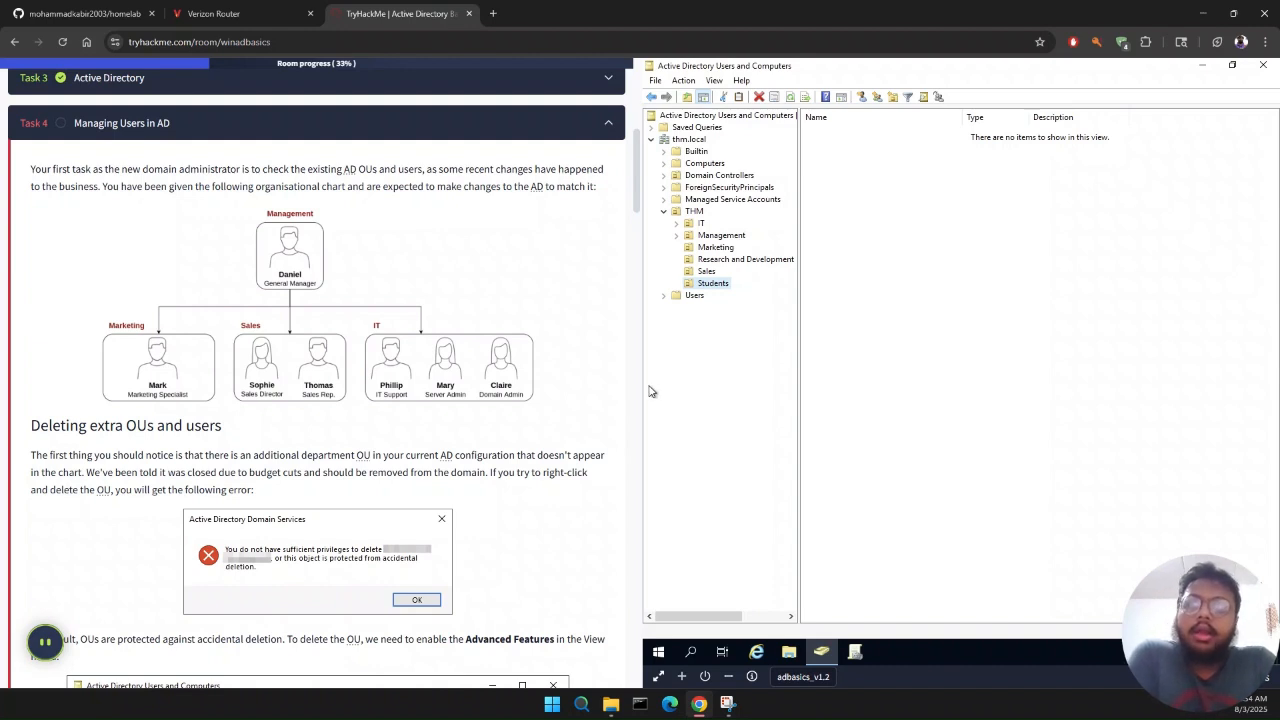
scroll(277, 412, "down", 1)
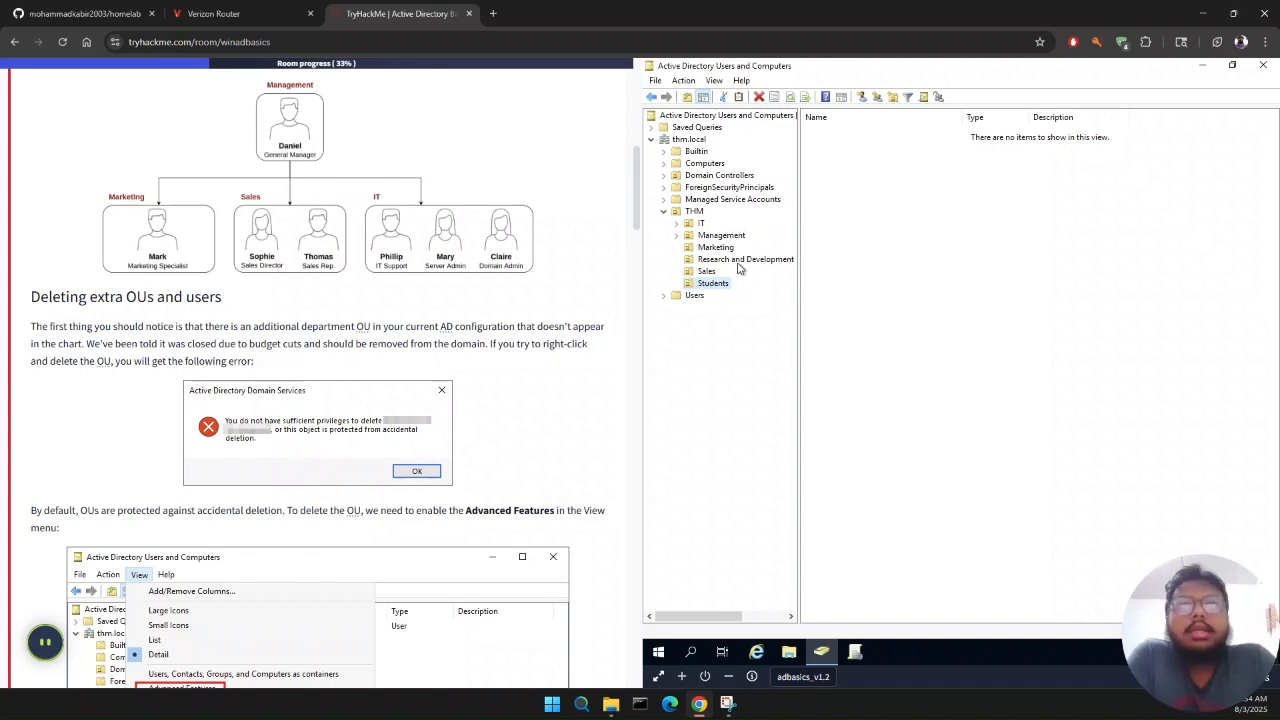
scroll(481, 237, "up", 2)
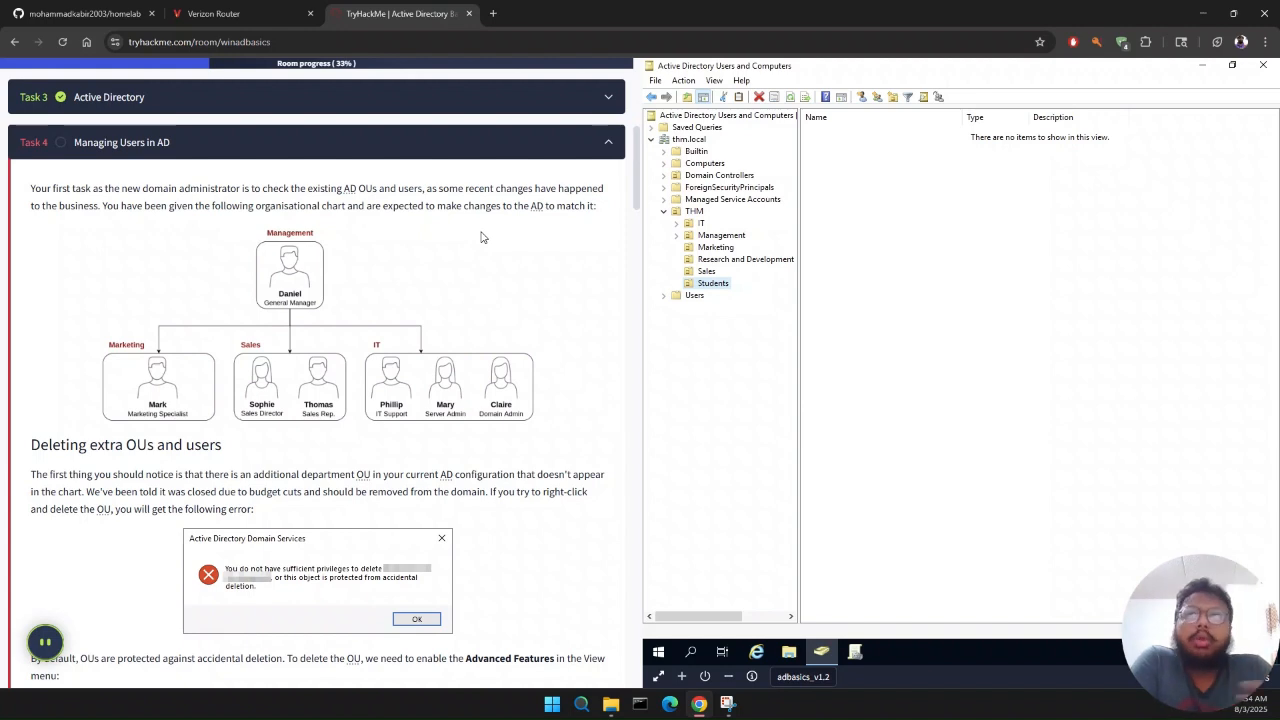
left_click(781, 260)
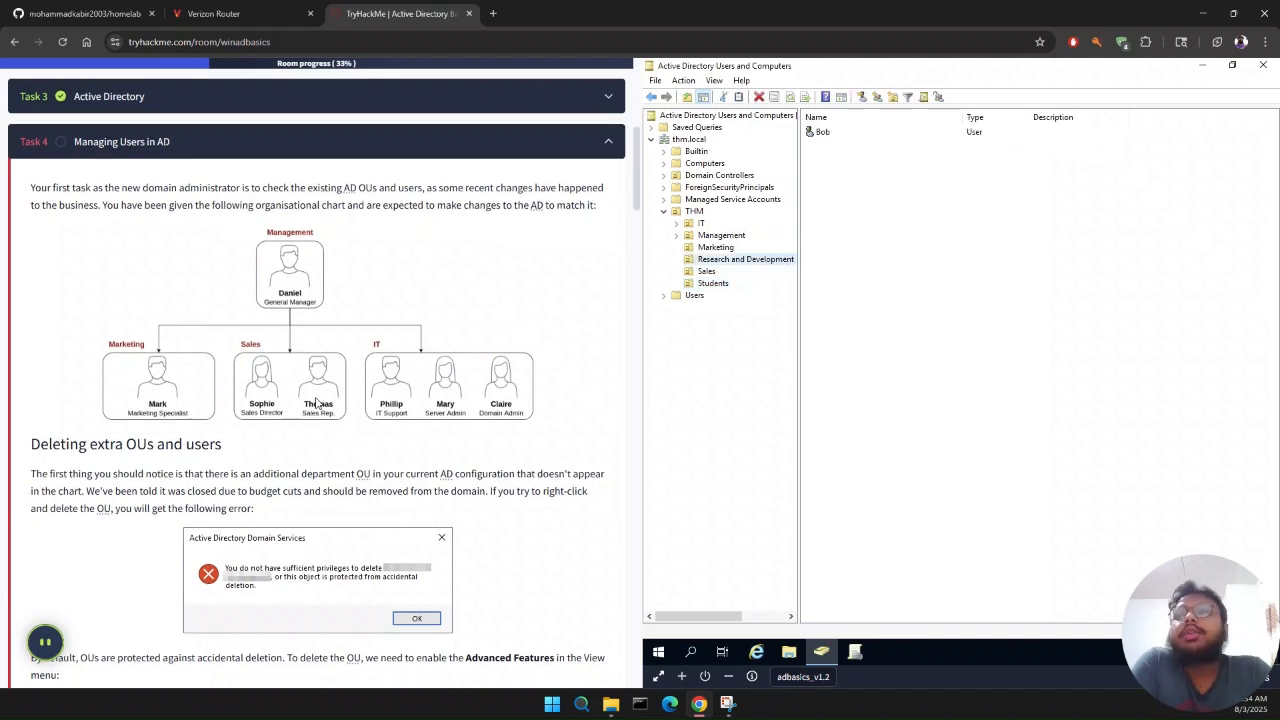
scroll(316, 402, "down", 2)
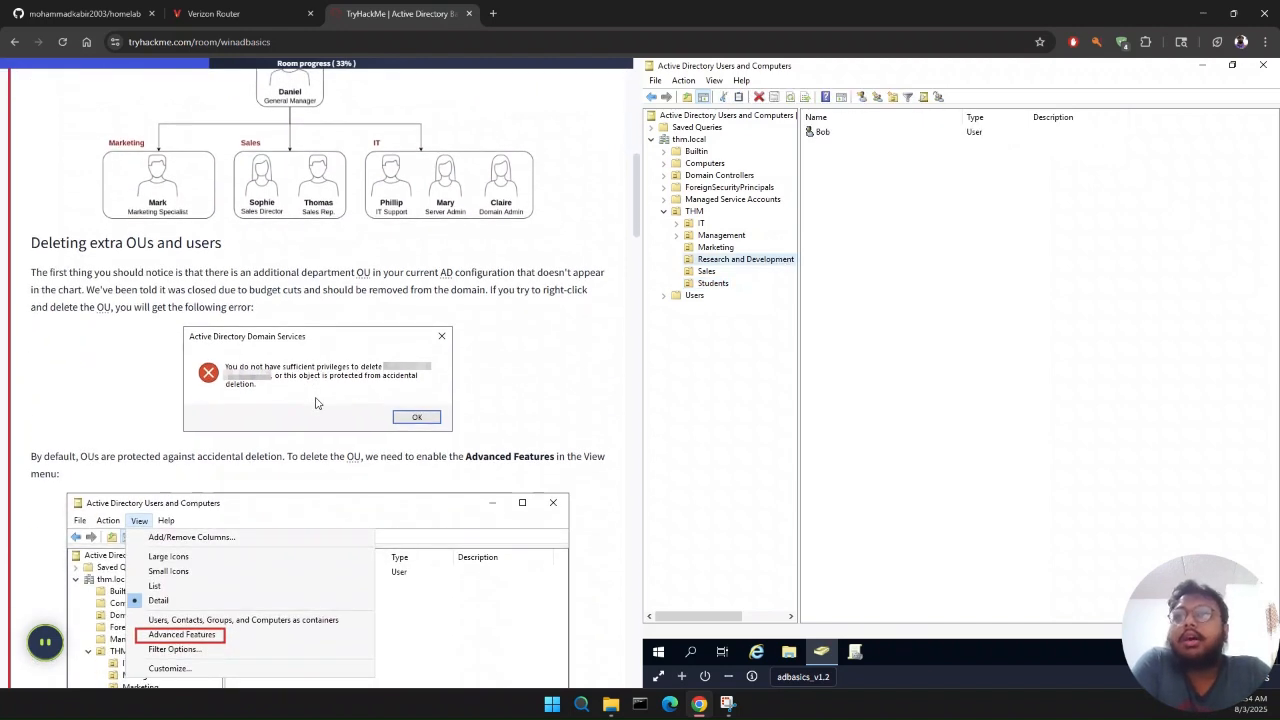
scroll(316, 402, "down", 1)
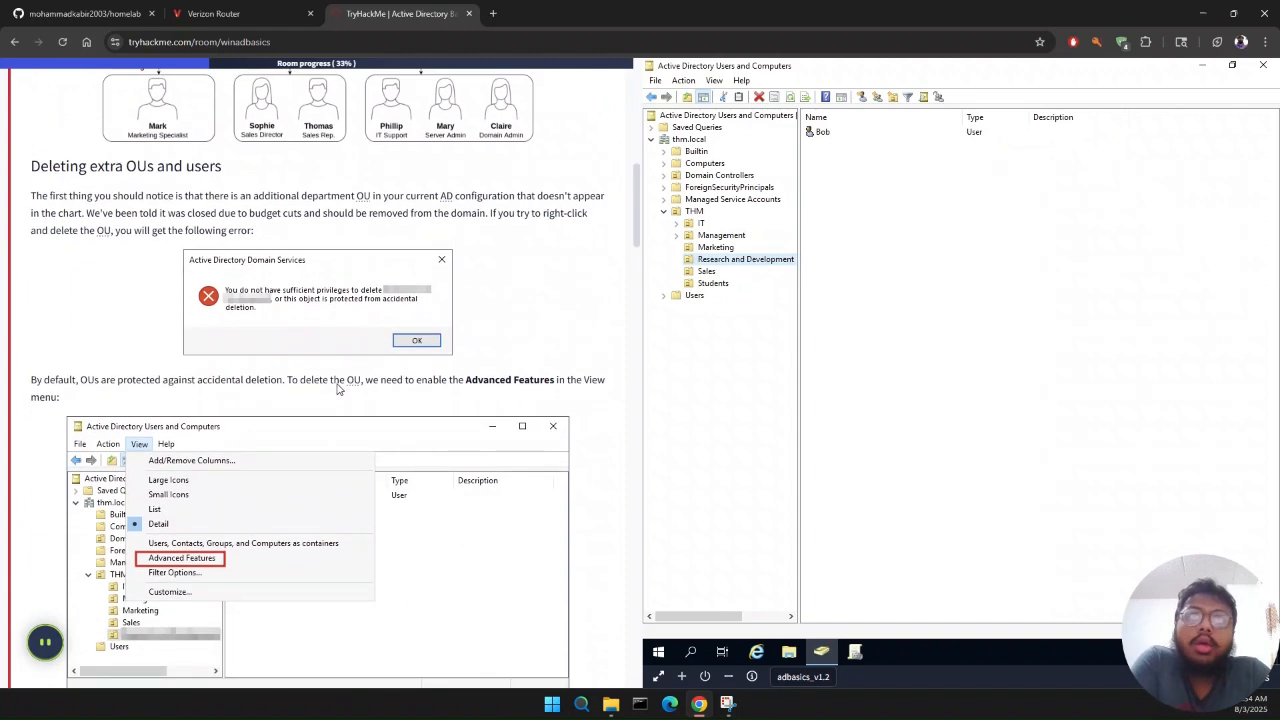
right_click(739, 262)
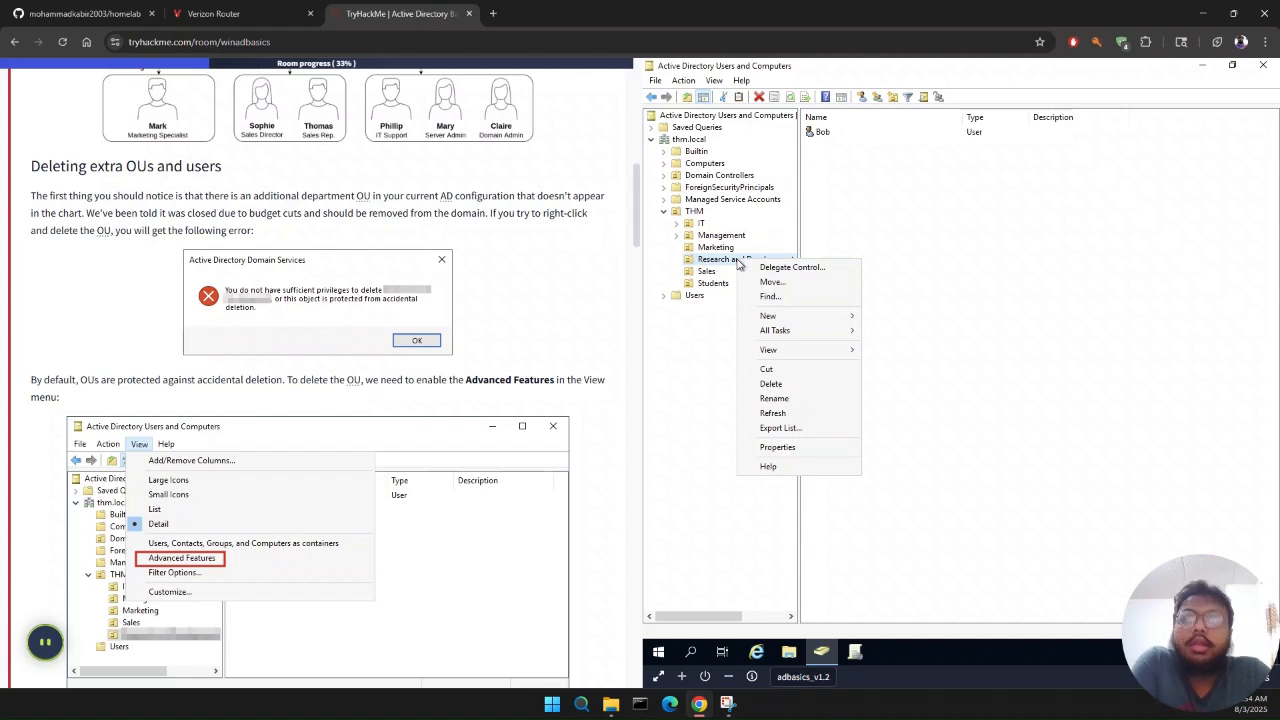
left_click(768, 447)
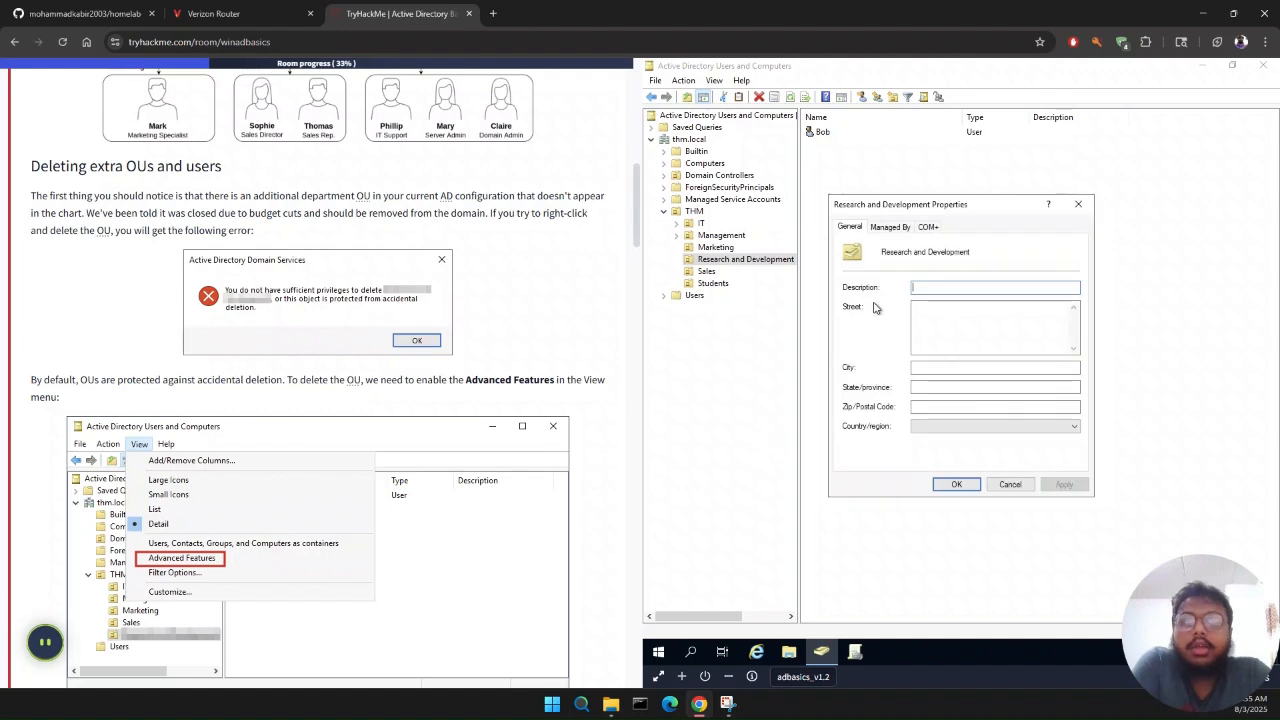
left_click(1085, 212)
Step: Enable Advanced Features and remove the accidental deletion protection from the Research and Development OU under THM
left_click(715, 81)
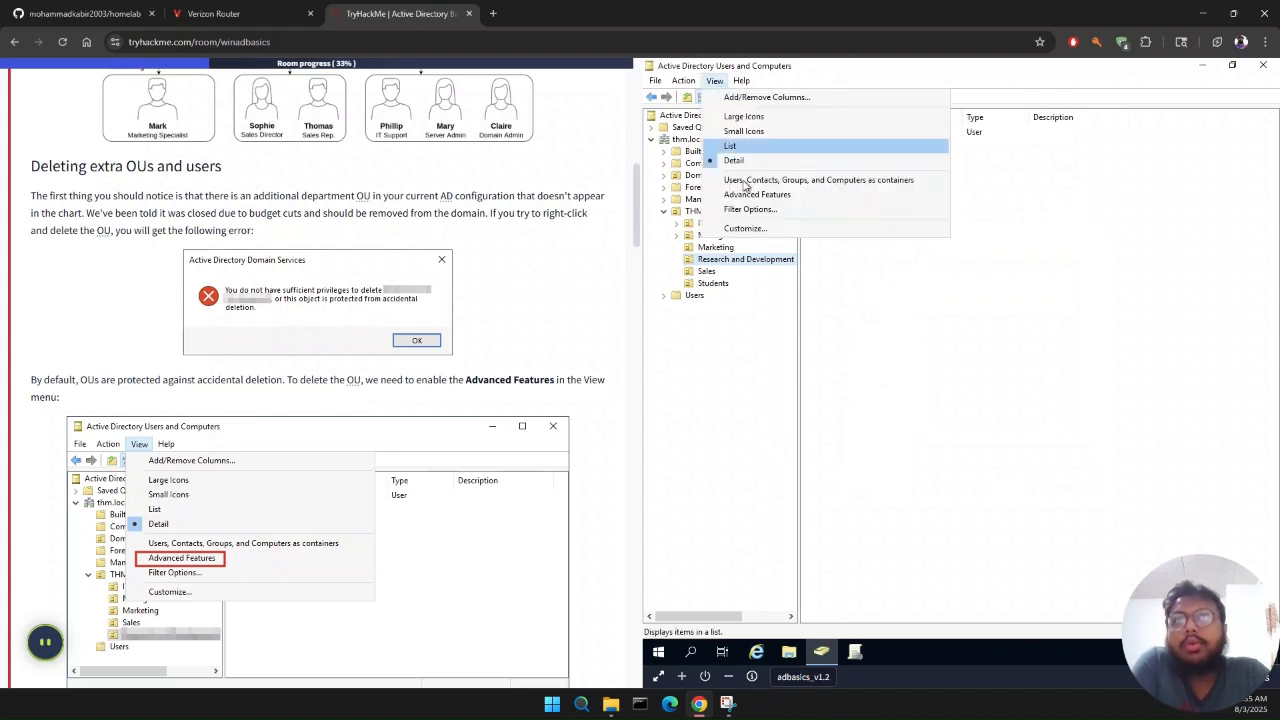
left_click(741, 195)
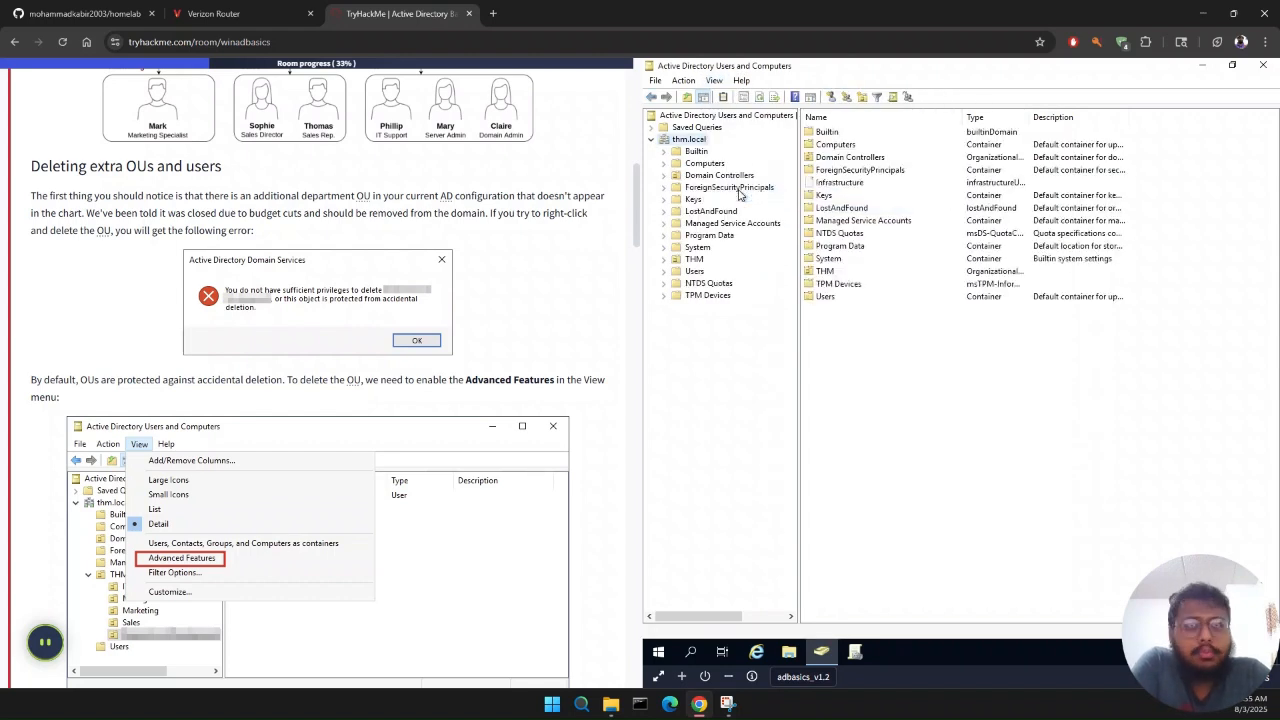
left_click(690, 259)
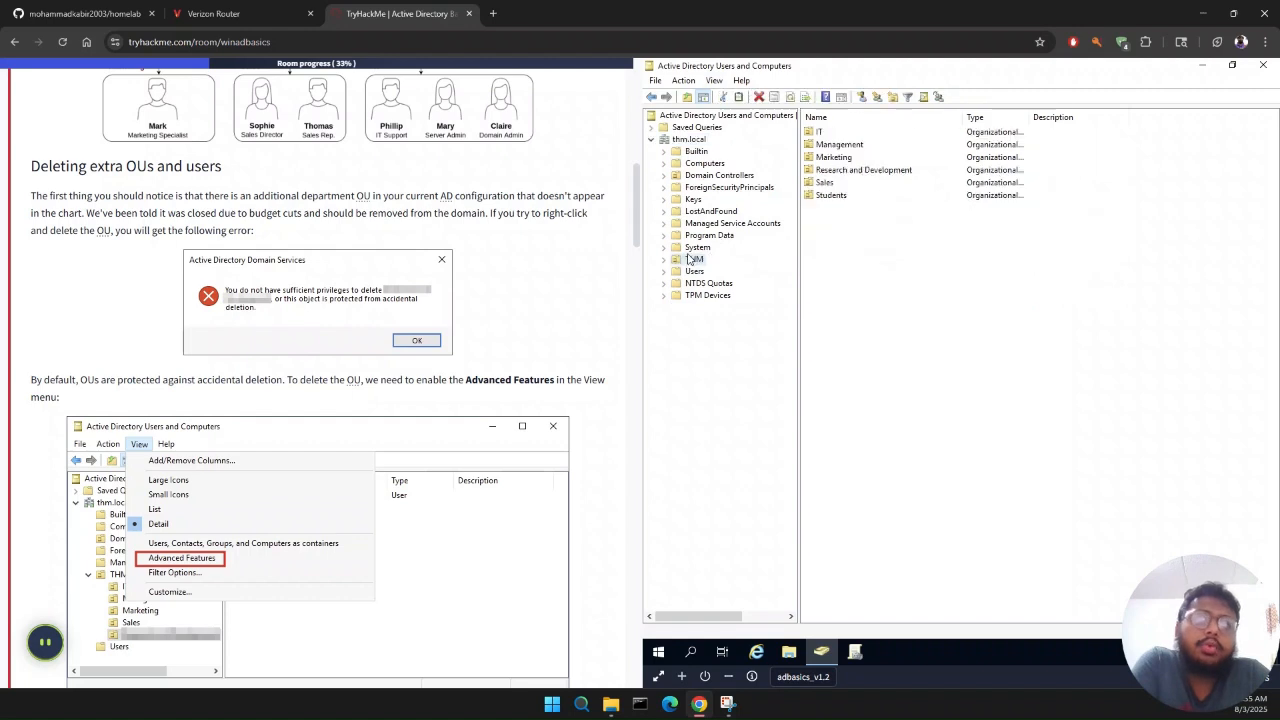
left_click(853, 170)
right_click(852, 176)
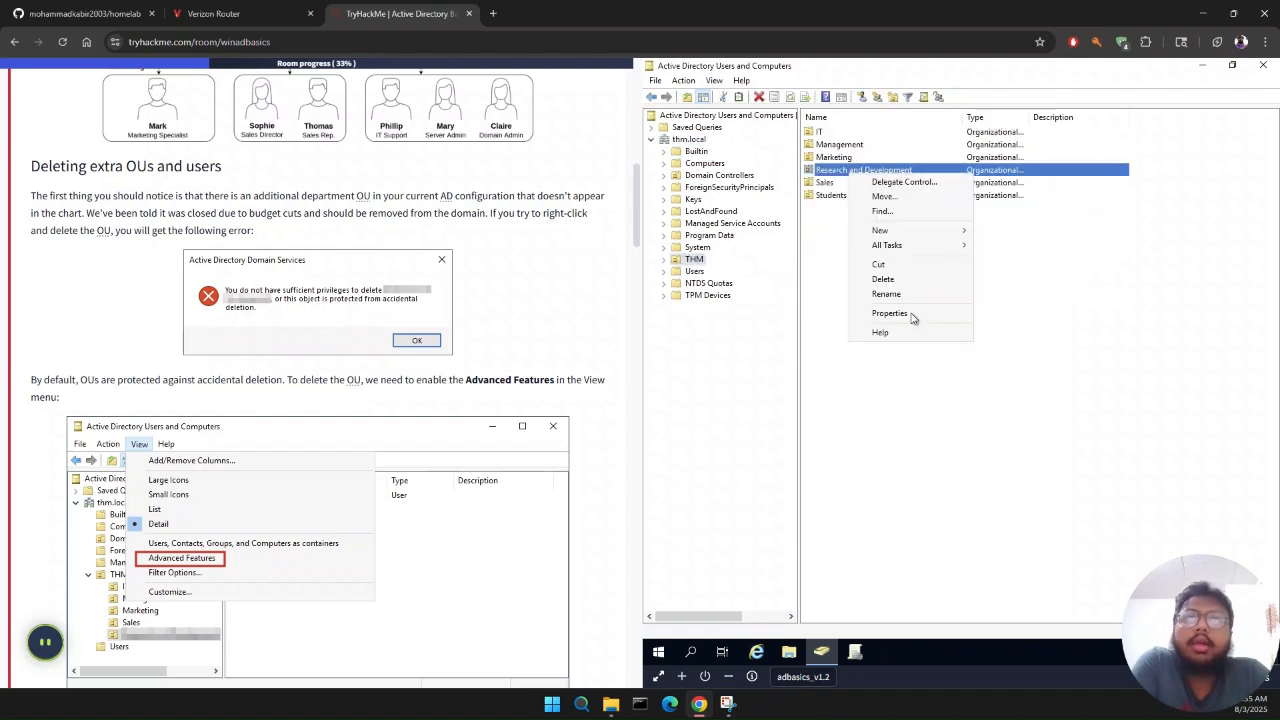
left_click(910, 314)
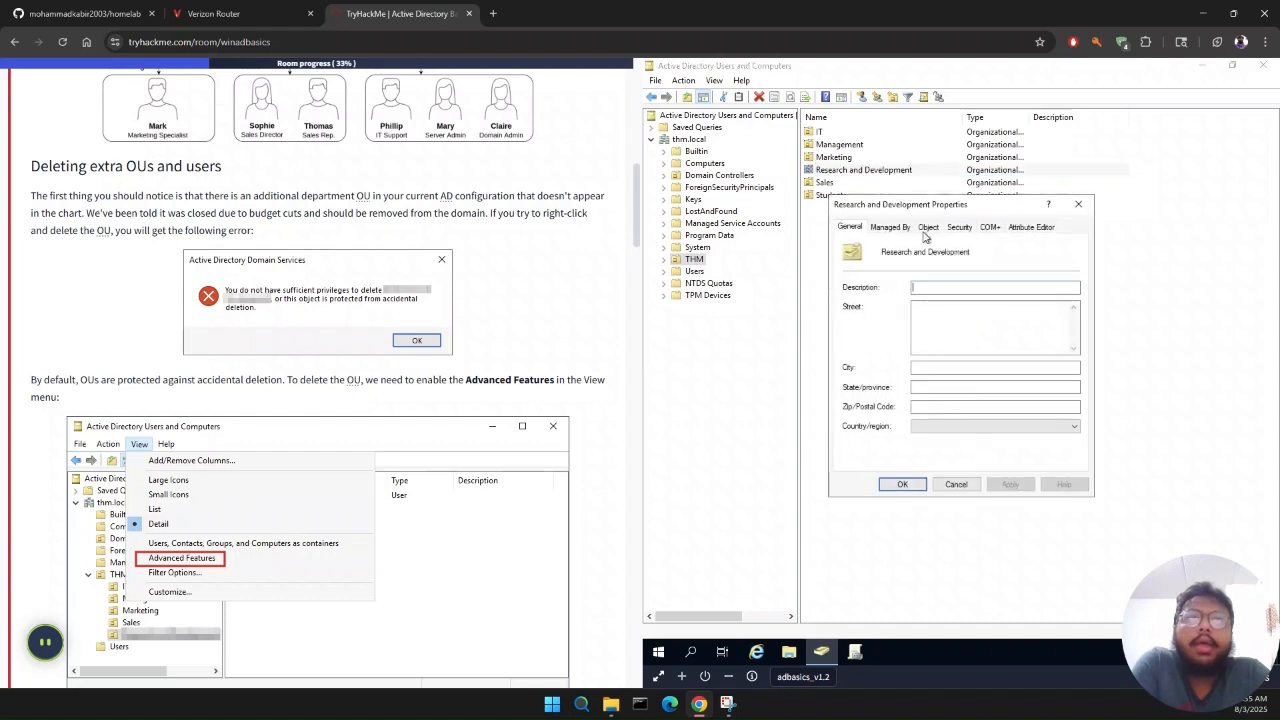
left_click(928, 227)
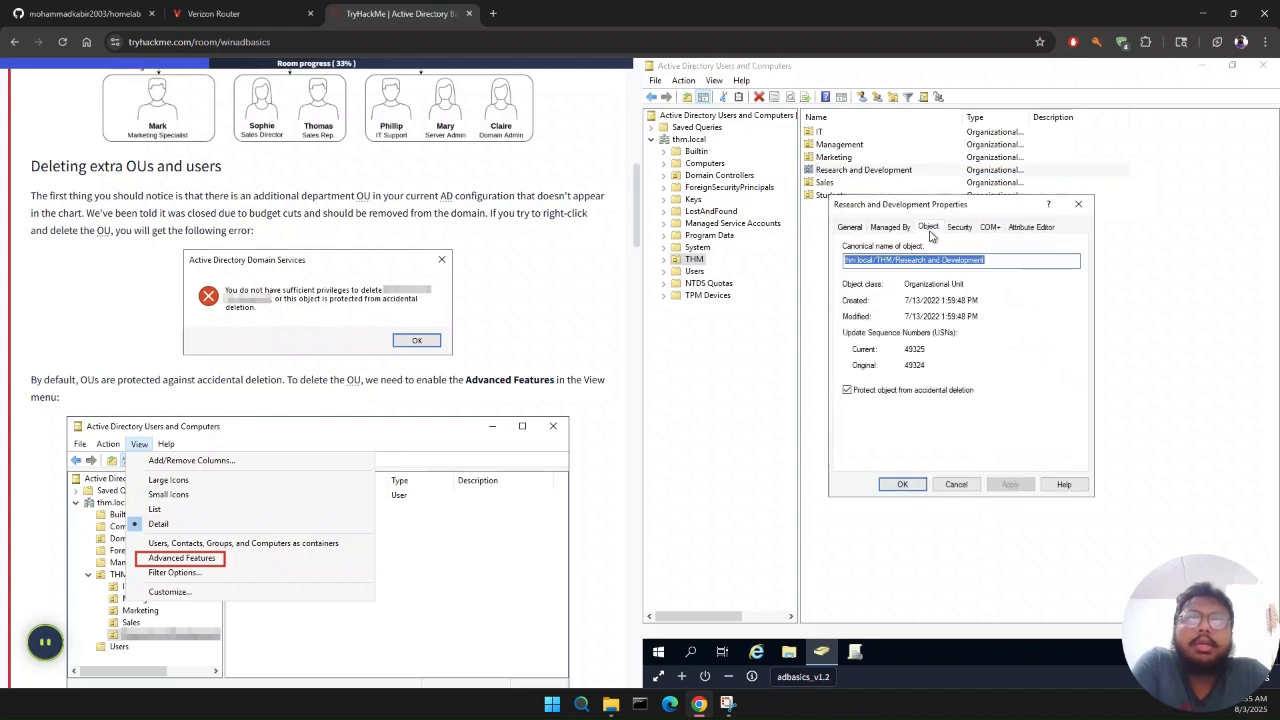
left_click(909, 393)
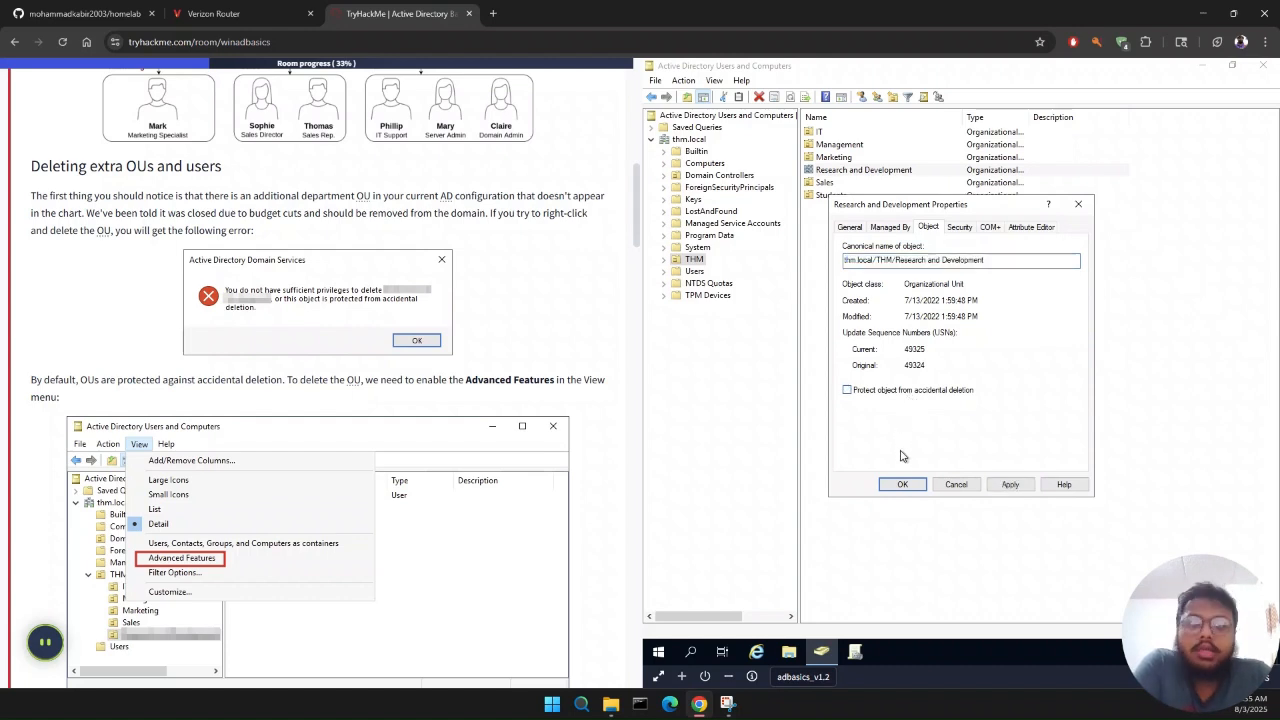
left_click(904, 486)
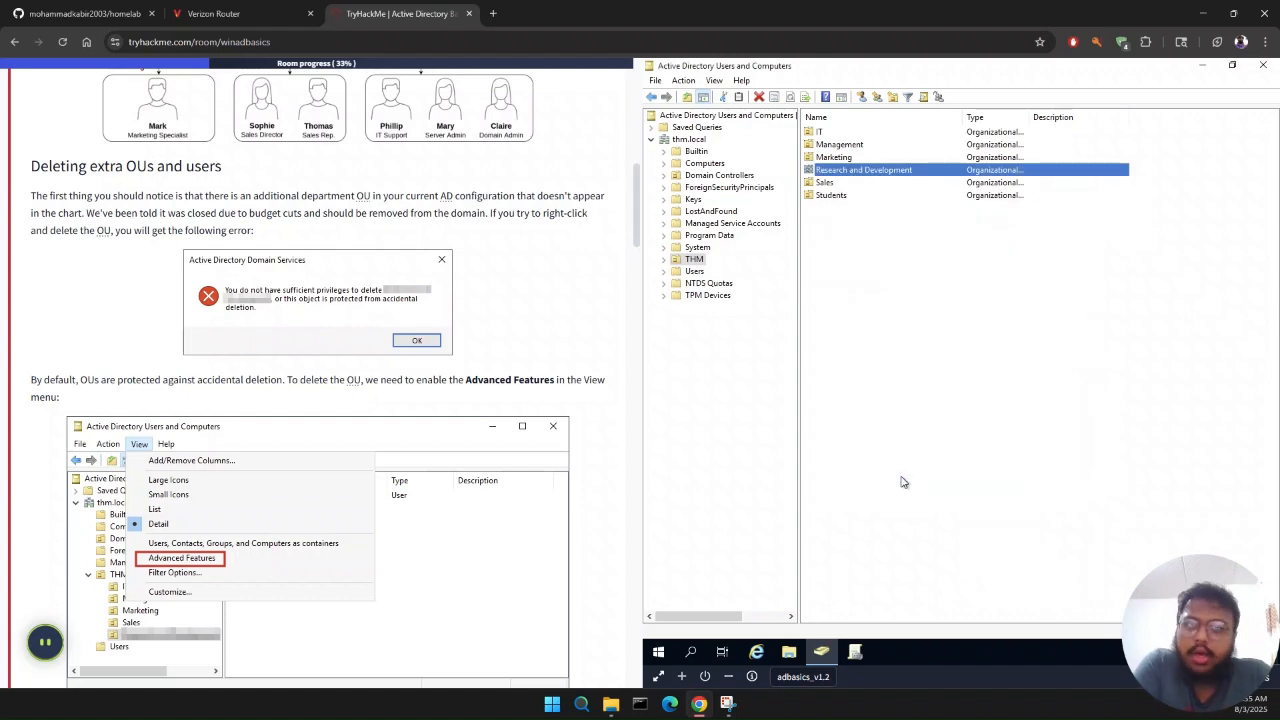
Step: Delete the Research and Development OU together with all the objects it contains
right_click(818, 171)
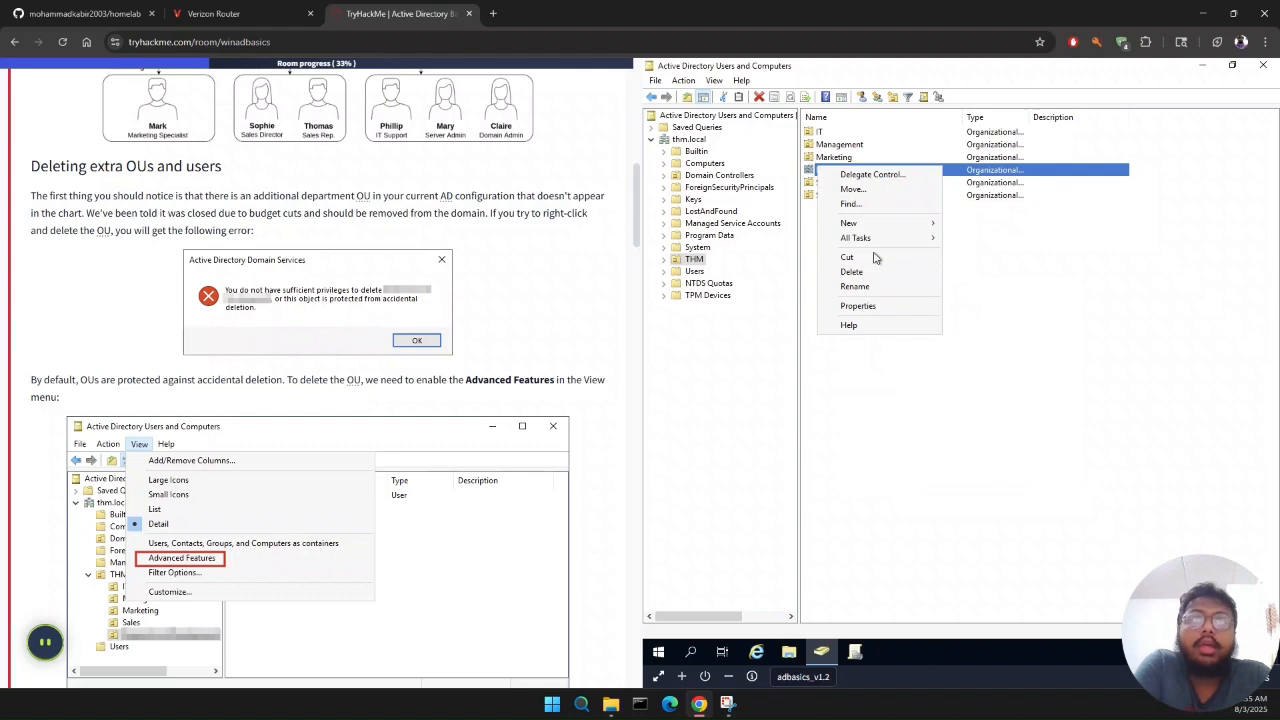
left_click(880, 274)
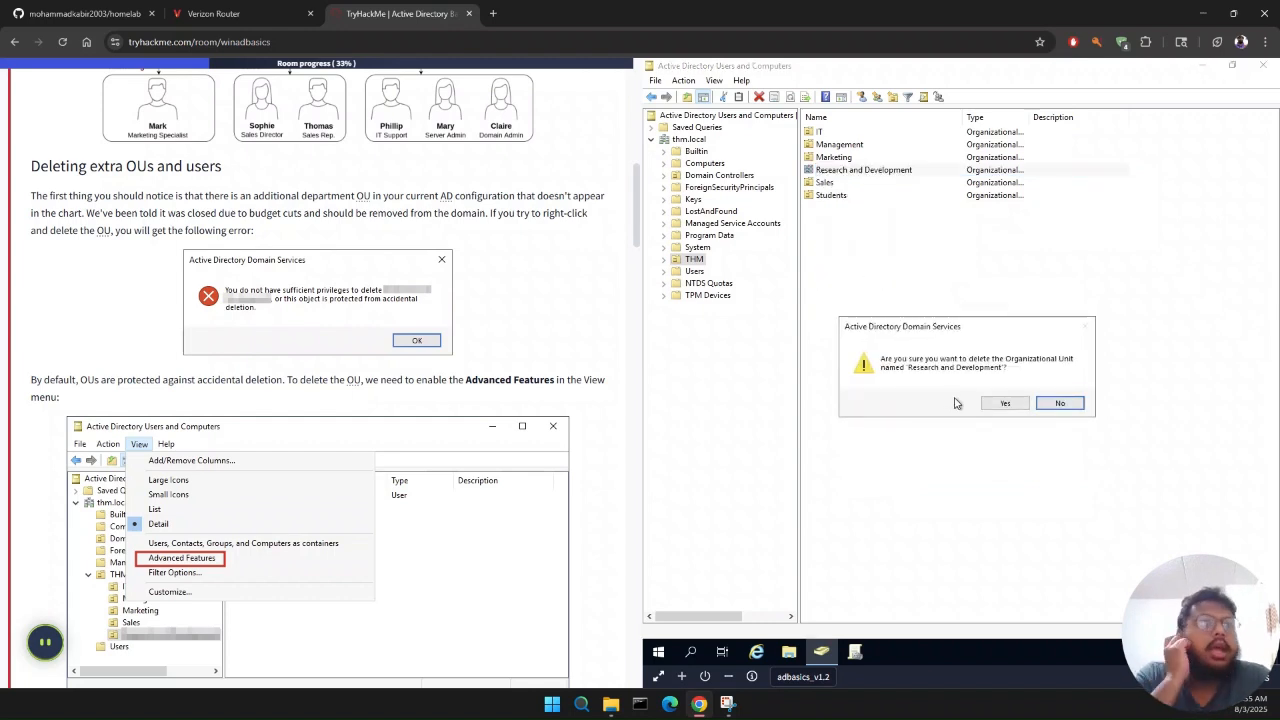
left_click(1004, 403)
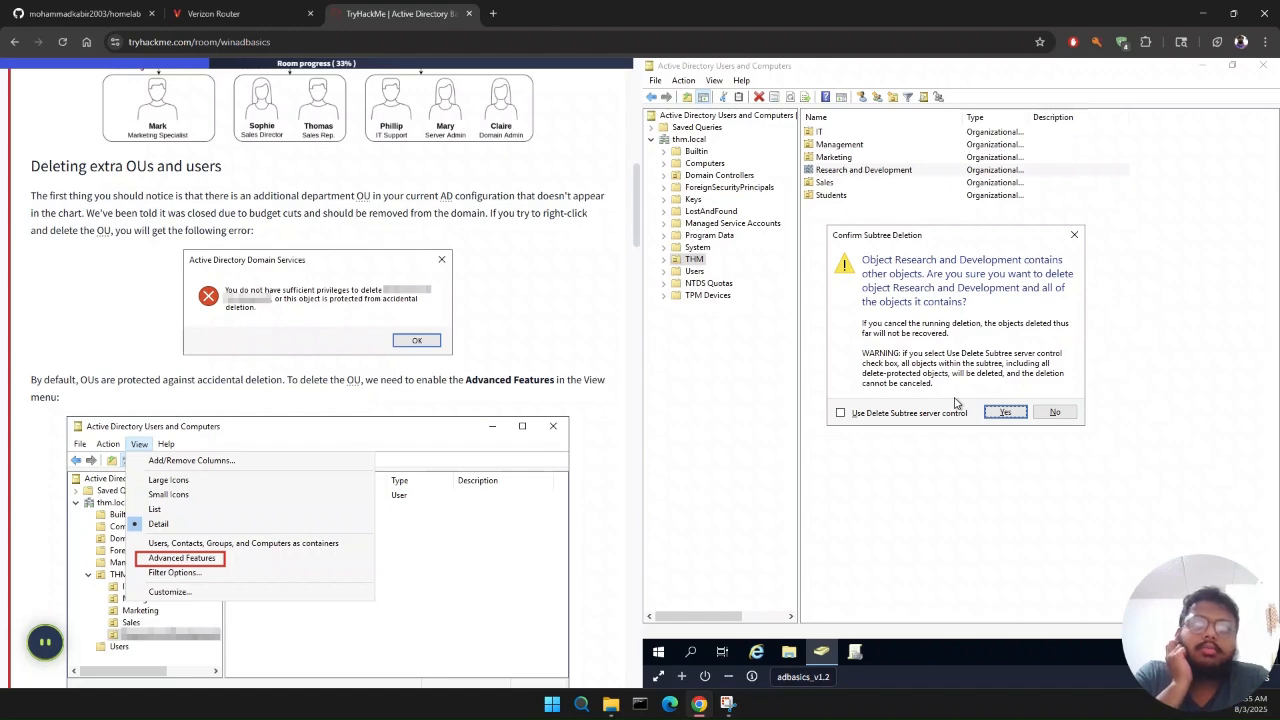
key("Return")
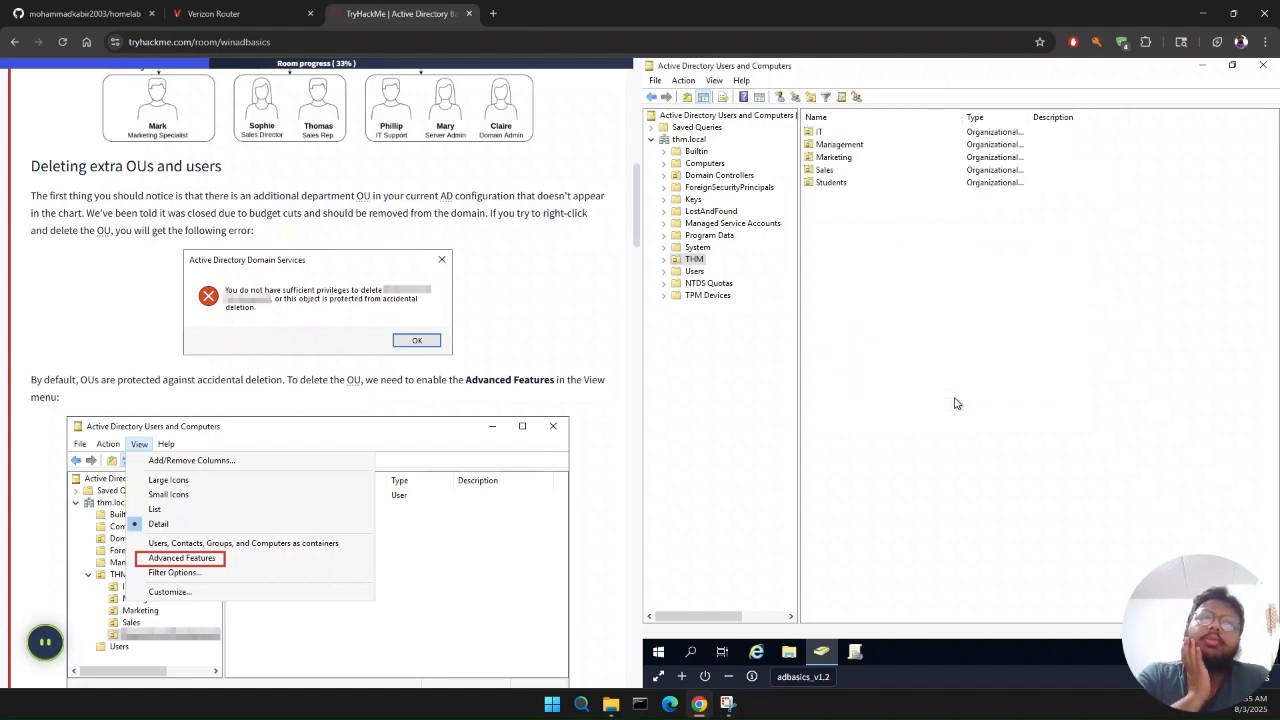
Step: Read Task 4's instructions on matching users to the organisational chart and delegating control over OUs
scroll(365, 495, "down", 5)
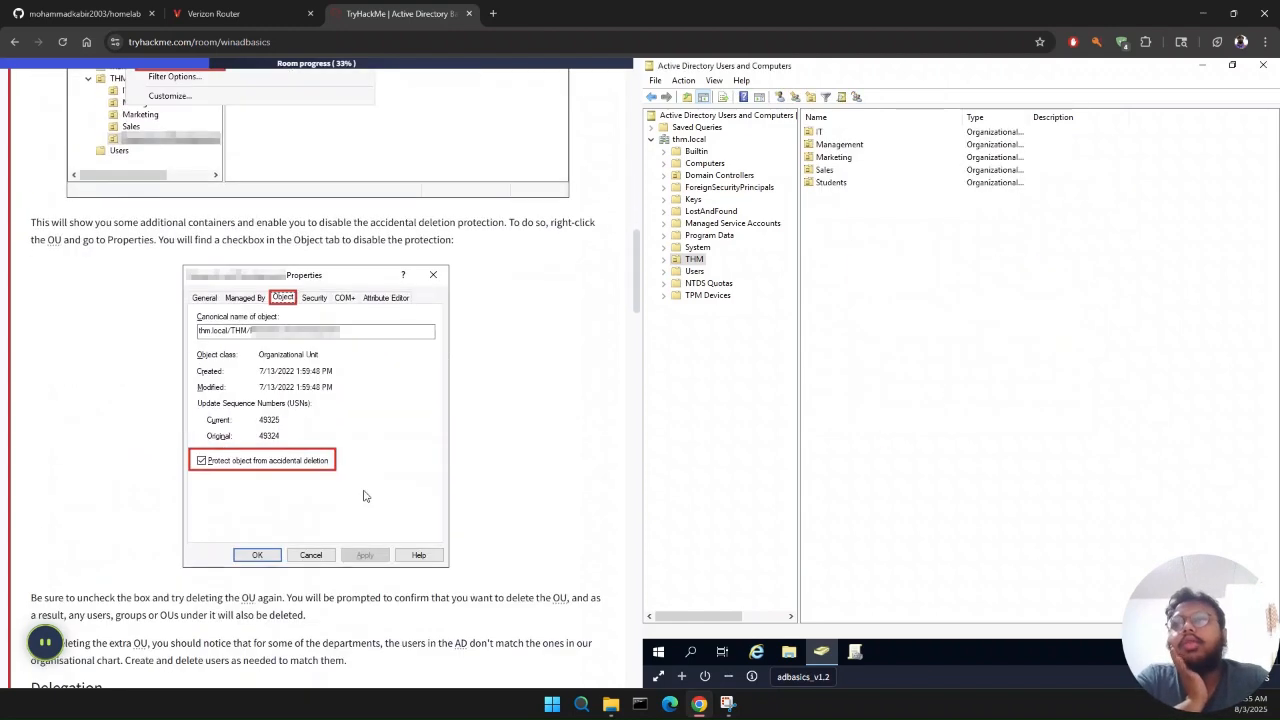
scroll(365, 495, "down", 3)
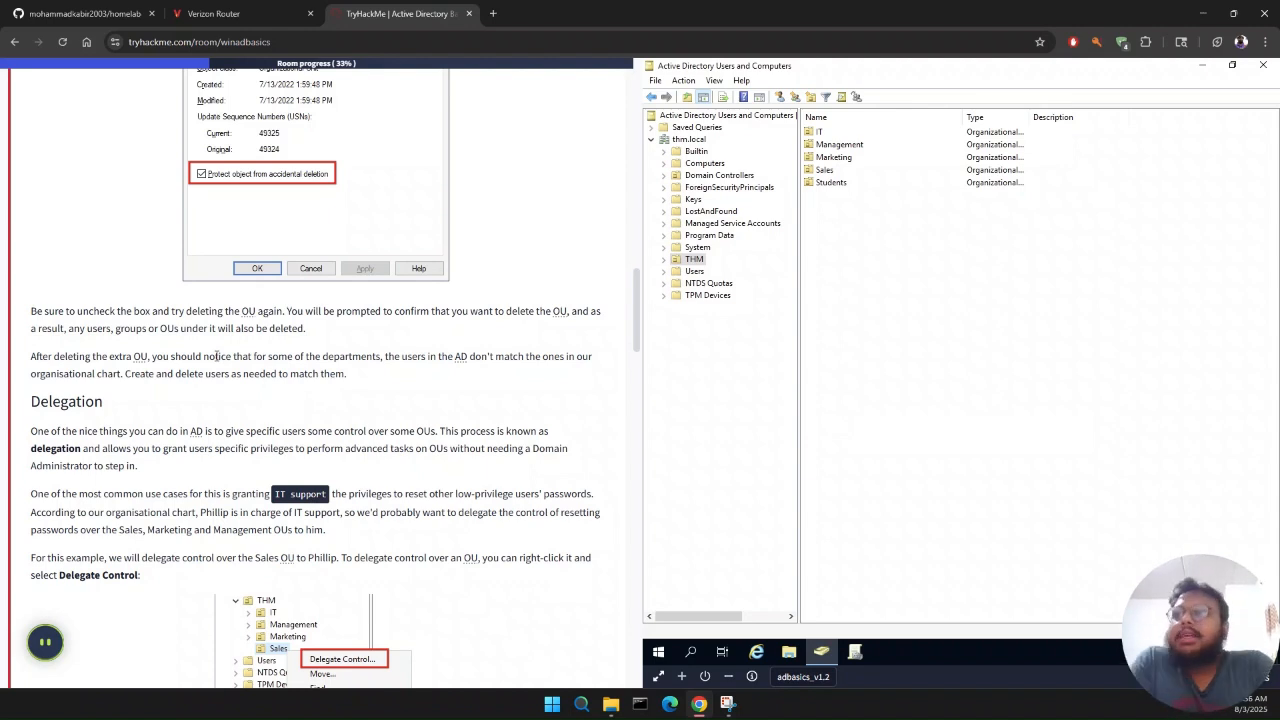
scroll(216, 356, "down", 1)
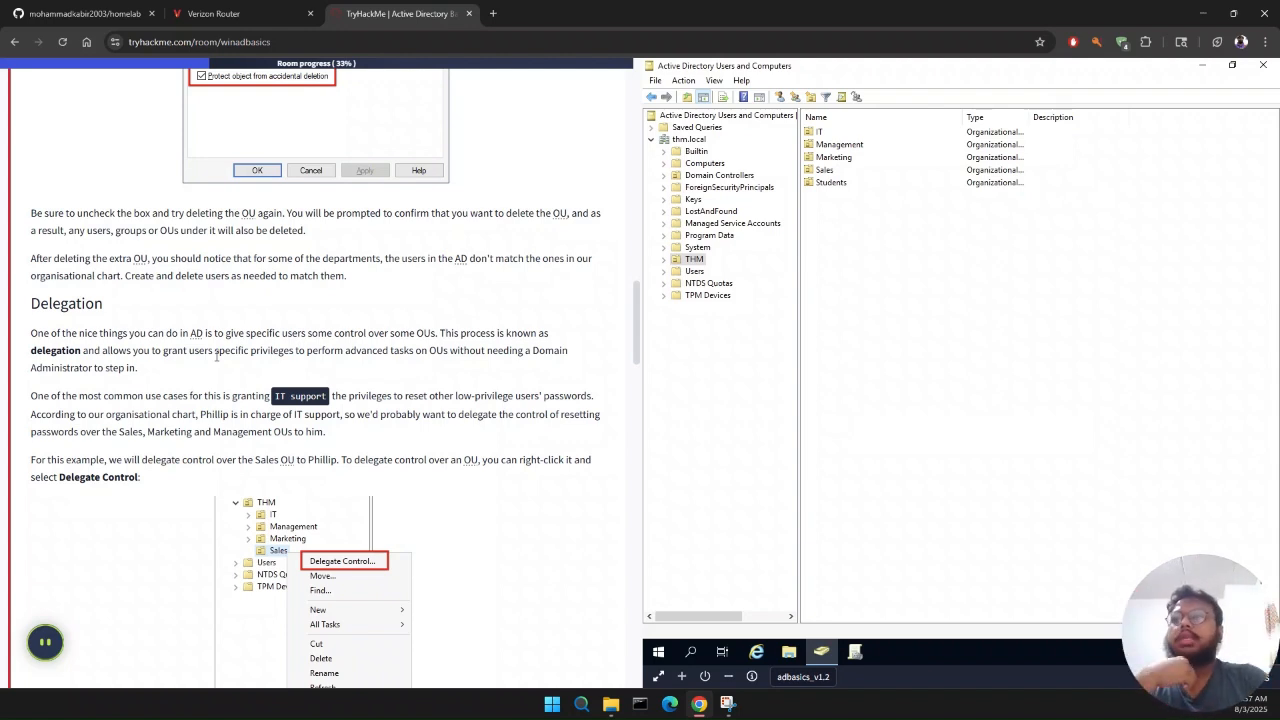
scroll(216, 357, "down", 1)
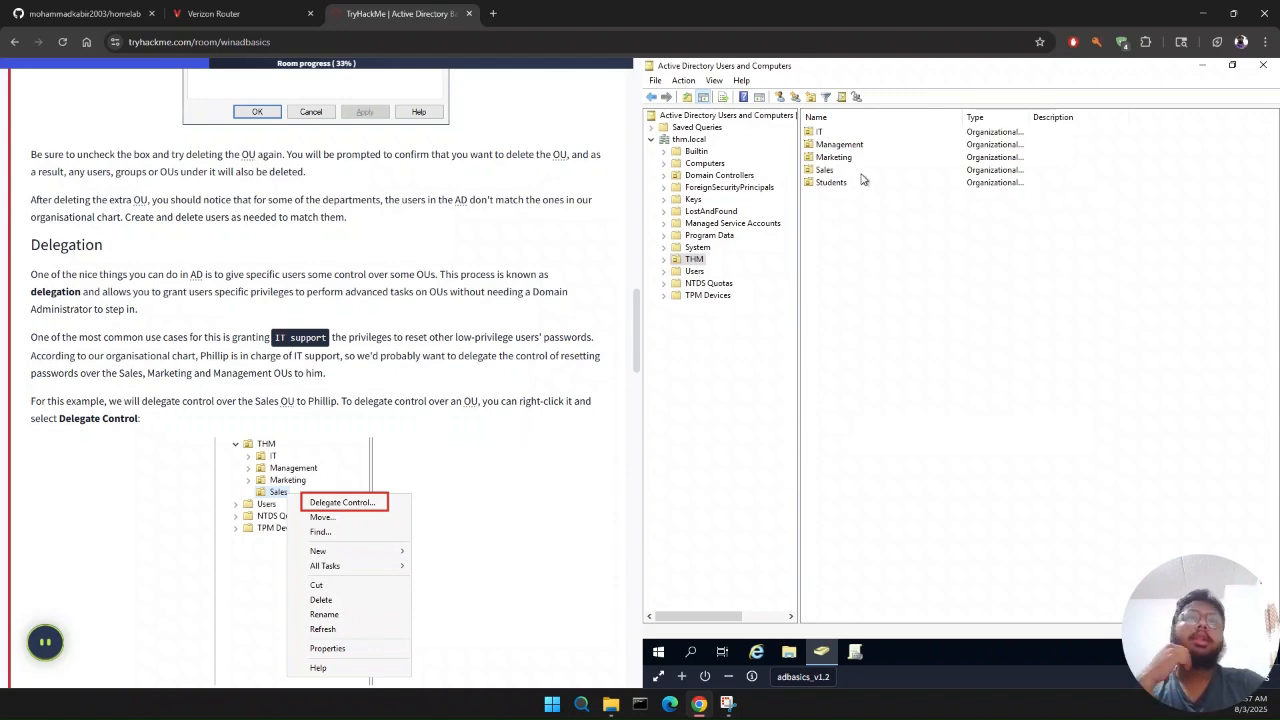
Step: Start the Delegation of Control Wizard for the IT OU and advance to choosing users or groups
left_click(819, 132)
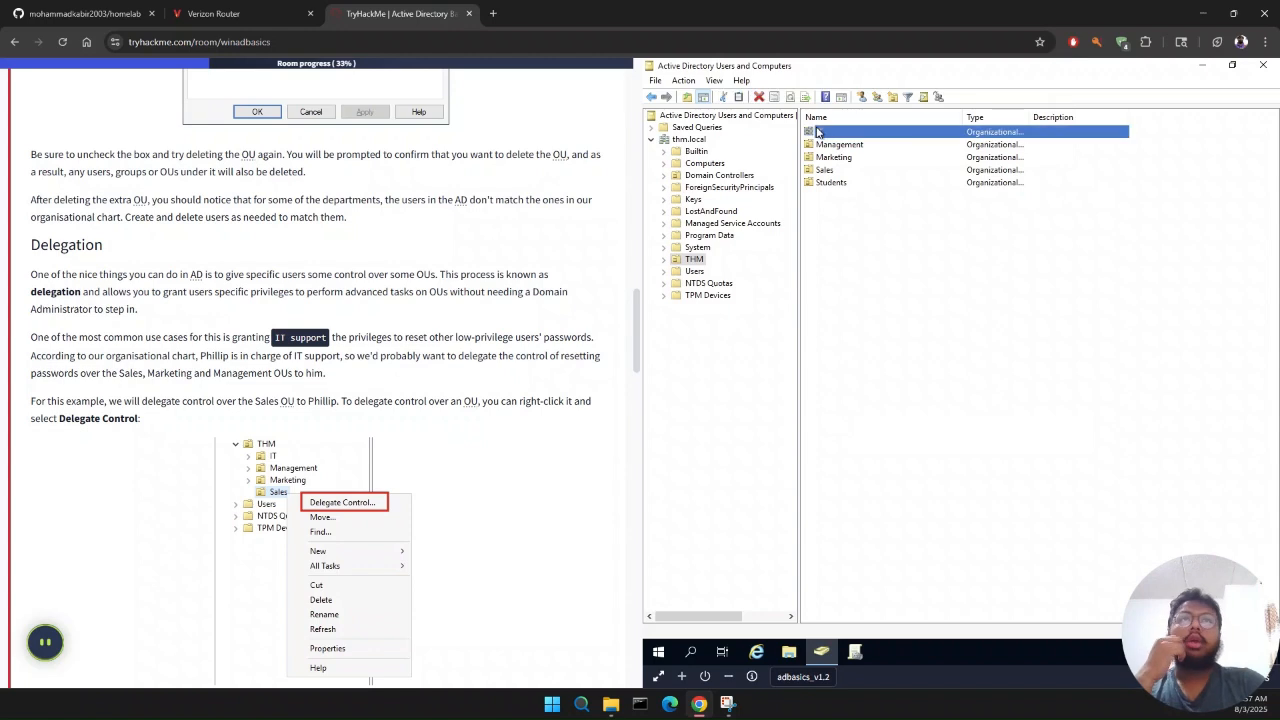
right_click(872, 136)
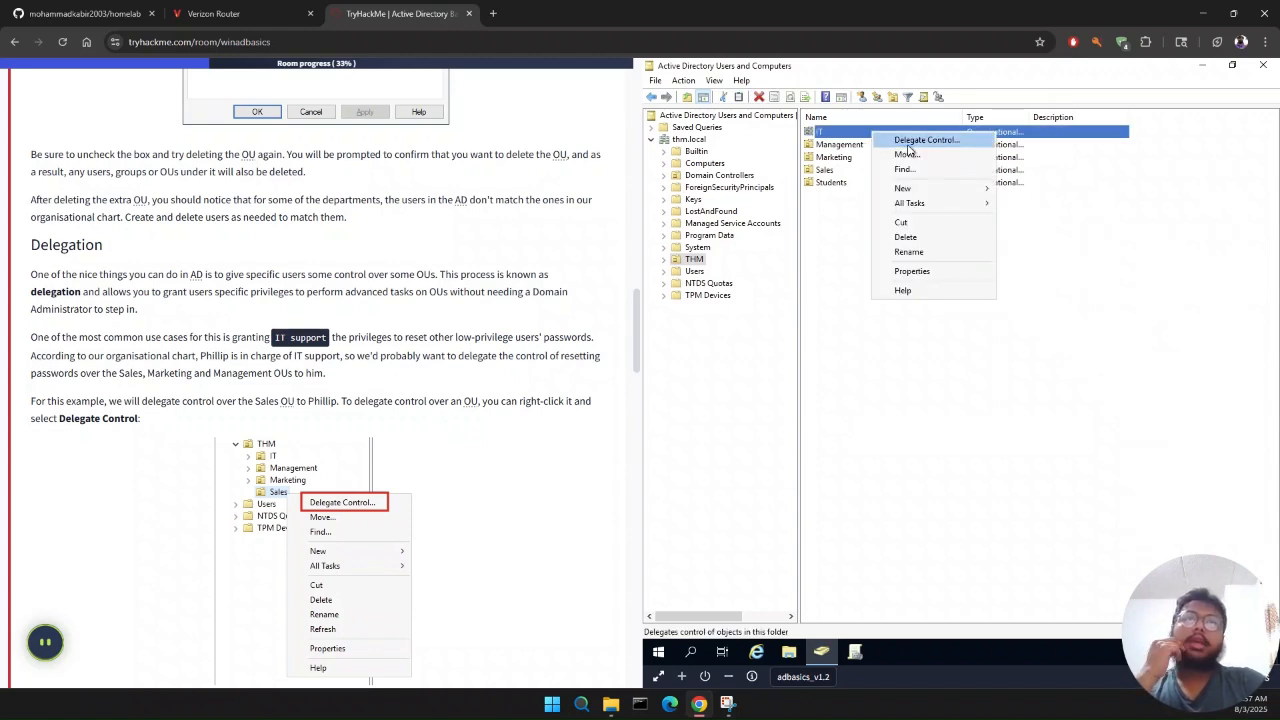
left_click(908, 142)
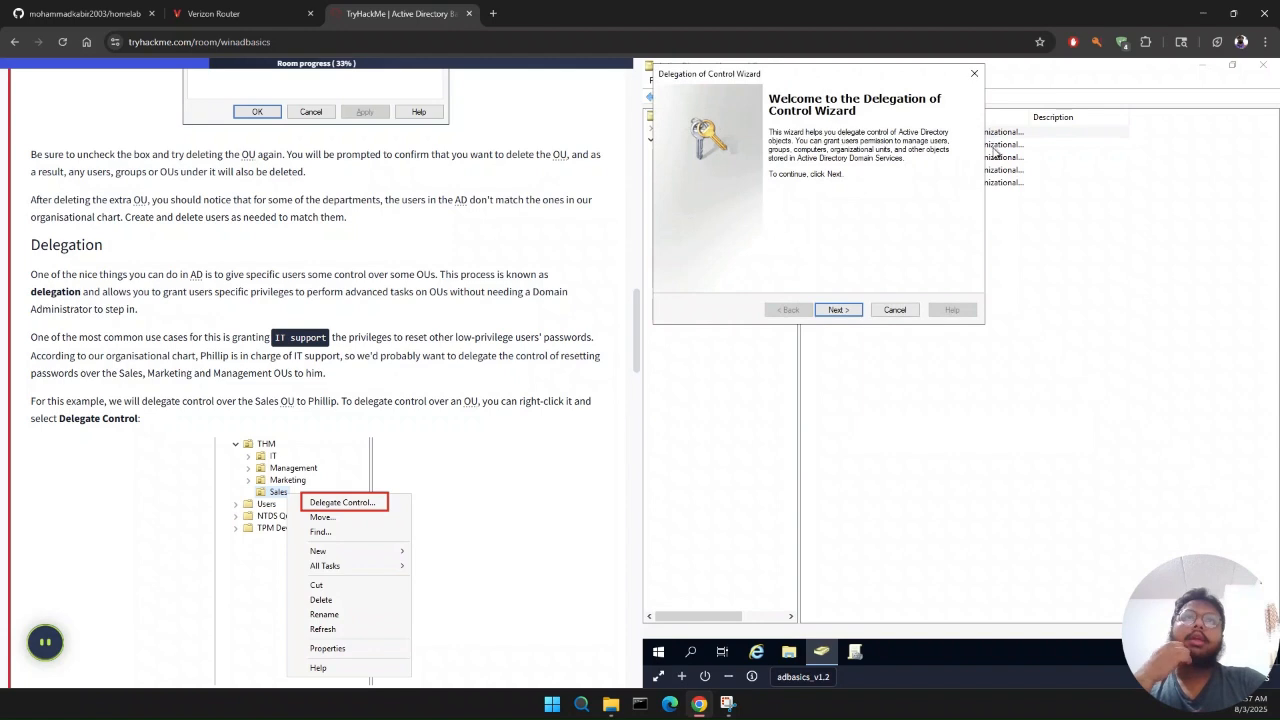
left_click(838, 310)
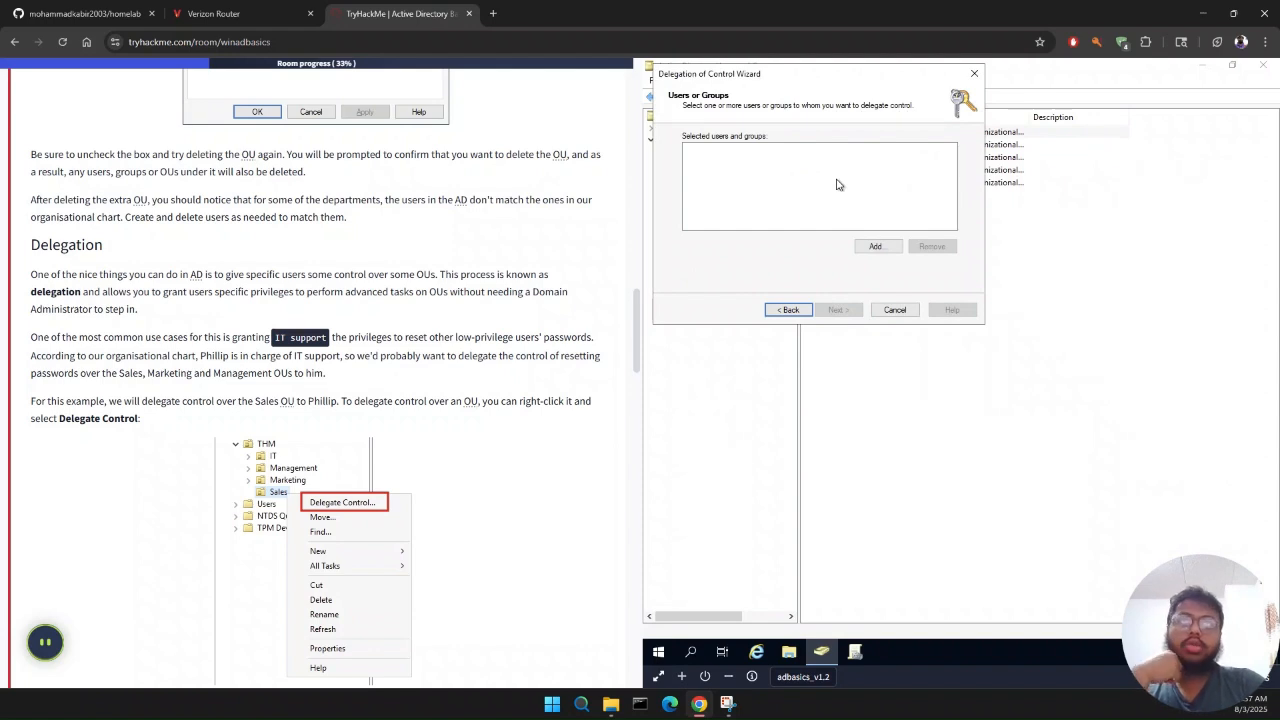
Step: Begin adding a delegate, limit the search location to the IT OU under THM, and accept the existing object types
left_click(876, 246)
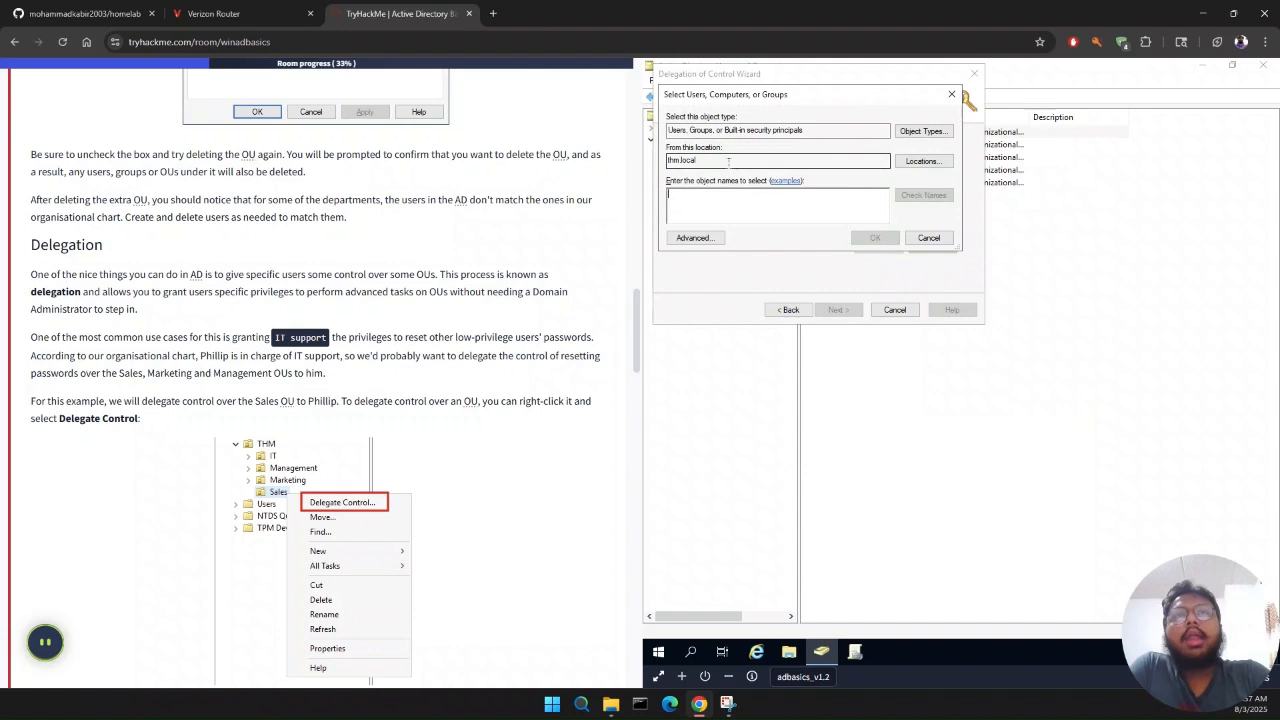
left_click(921, 161)
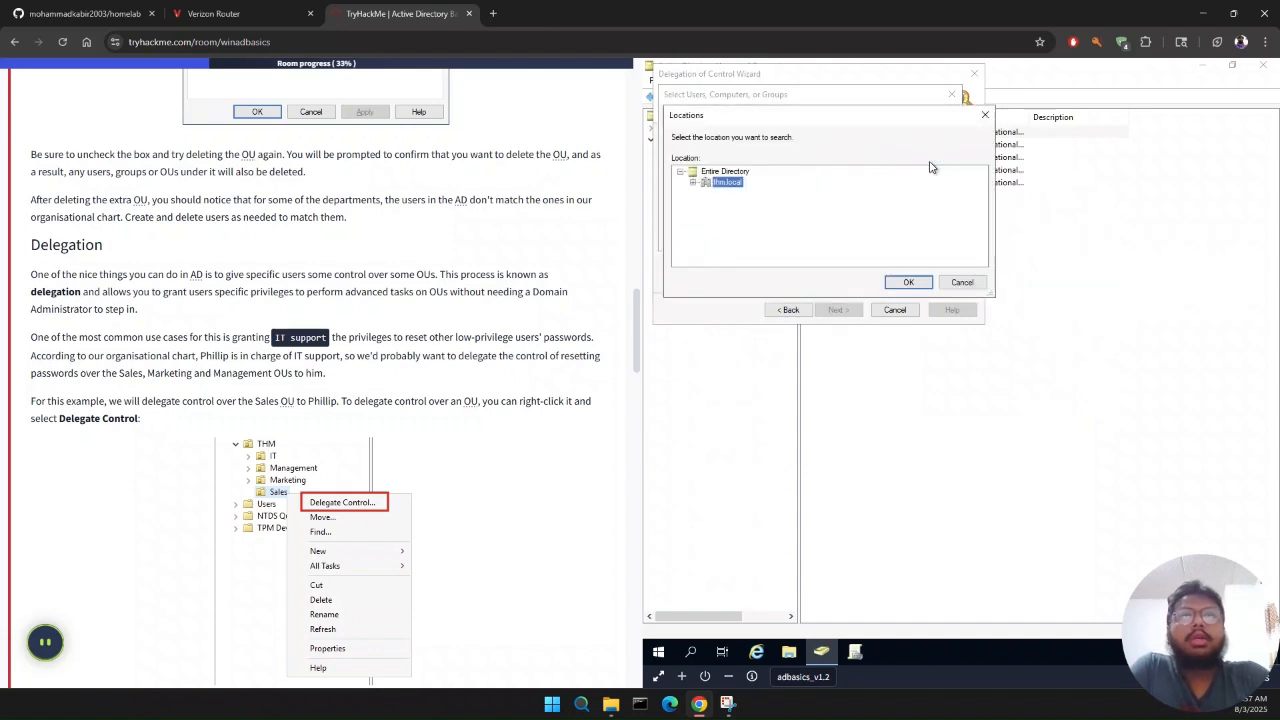
left_click(693, 183)
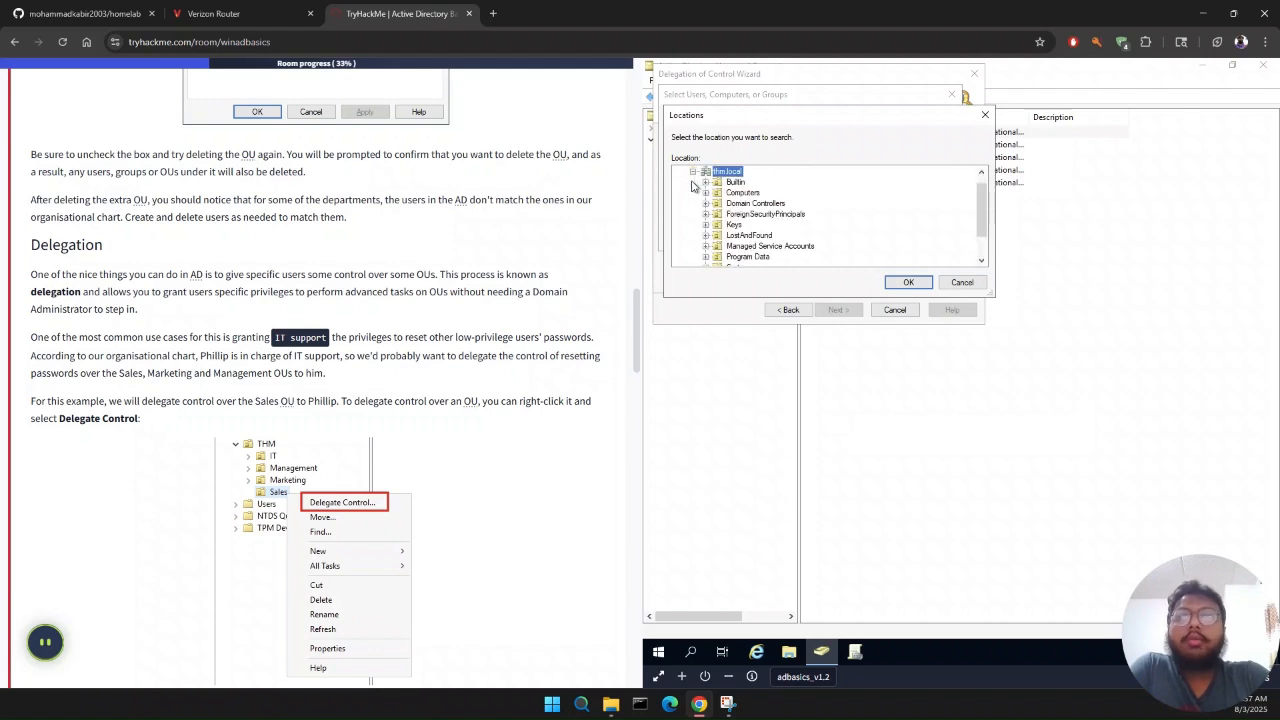
scroll(722, 215, "down", 1)
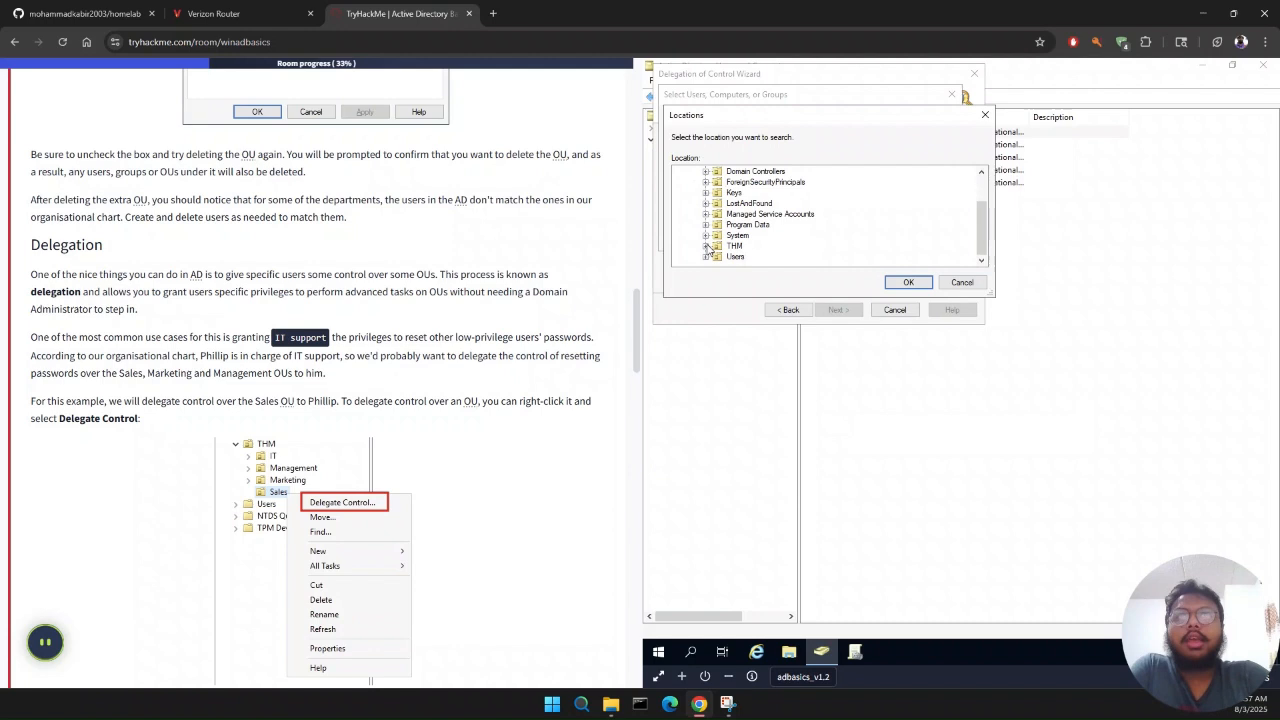
left_click(706, 246)
left_click(742, 214)
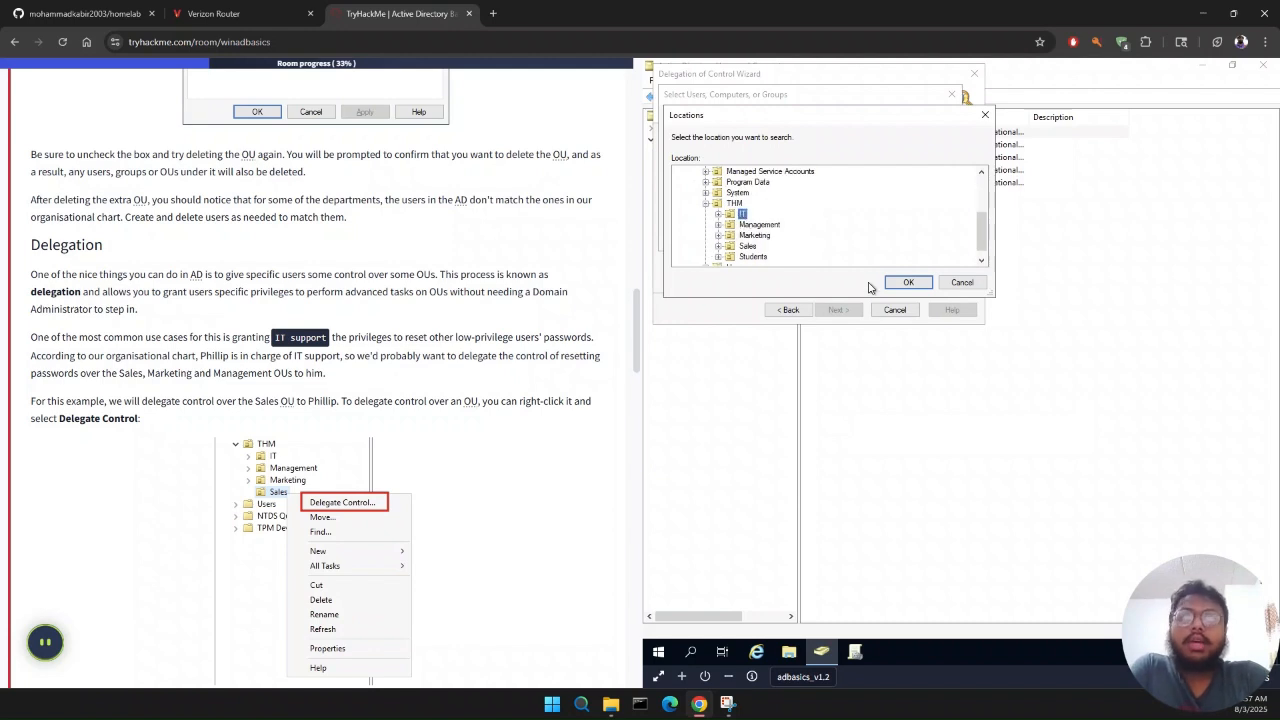
left_click(909, 283)
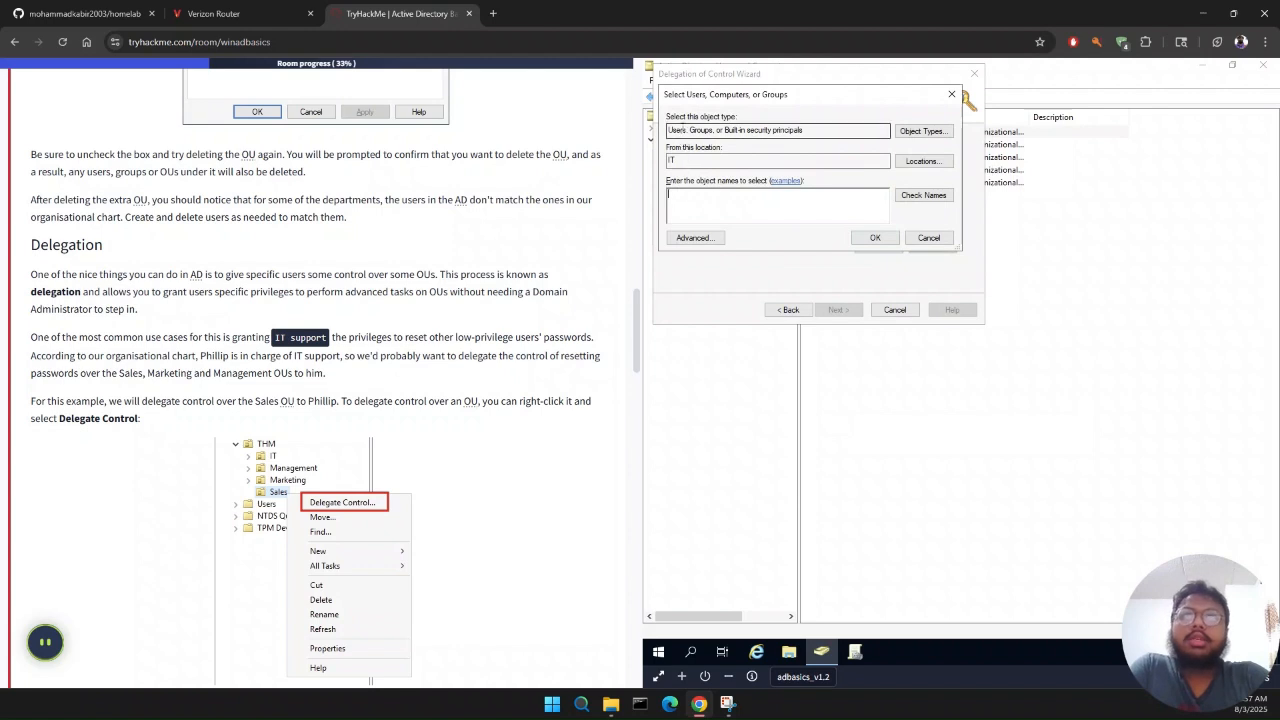
left_click(935, 141)
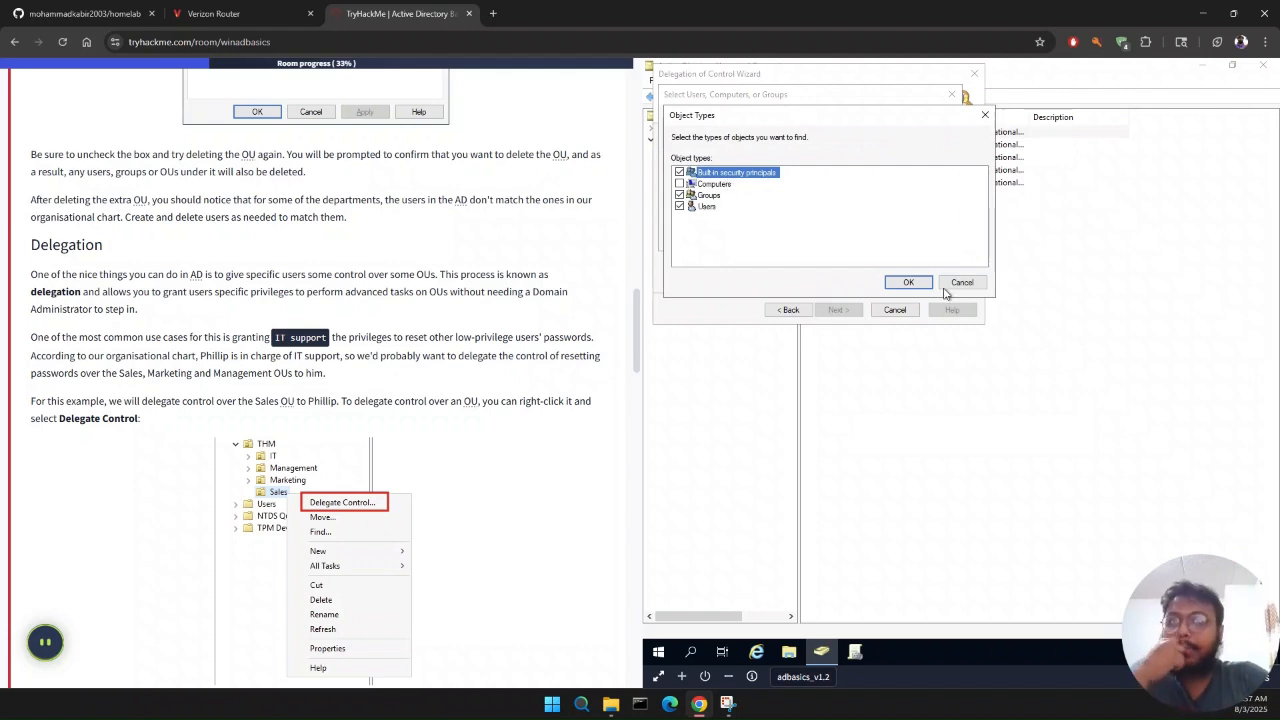
left_click(905, 282)
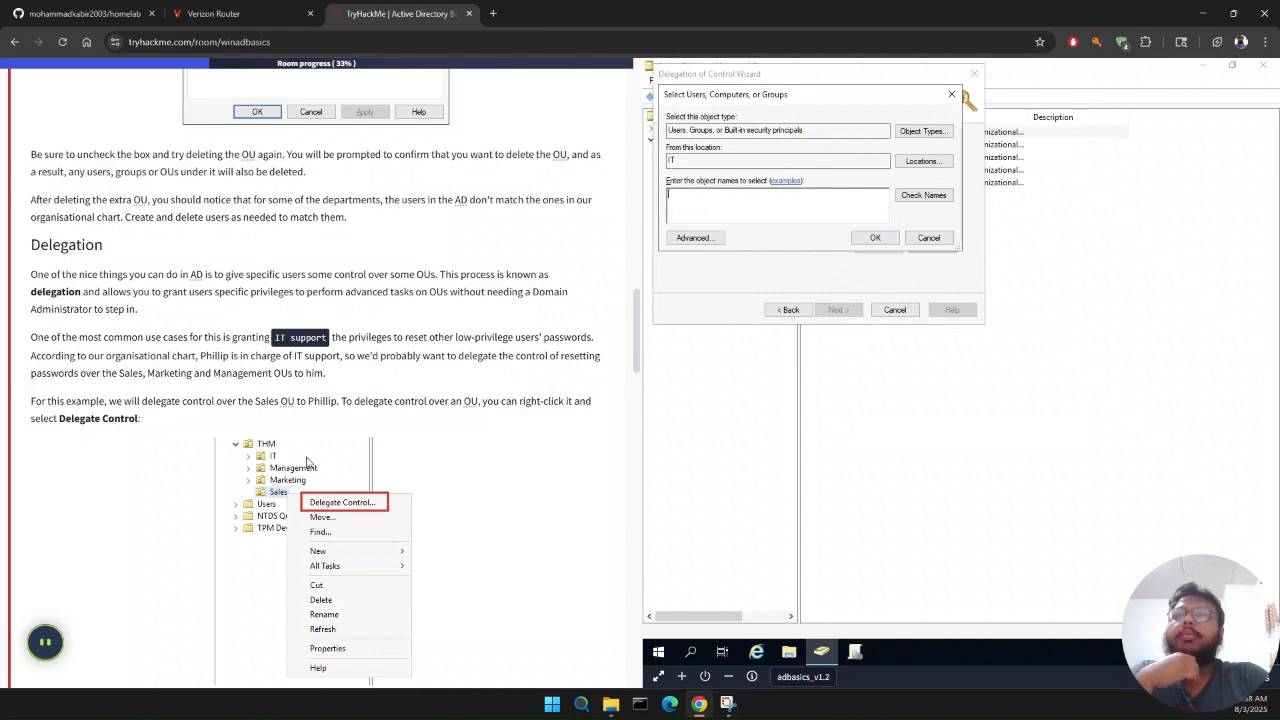
Step: Check the room's instructions for choosing the delegate and change the search location to the THM OU
scroll(308, 460, "down", 3)
scroll(308, 462, "down", 2)
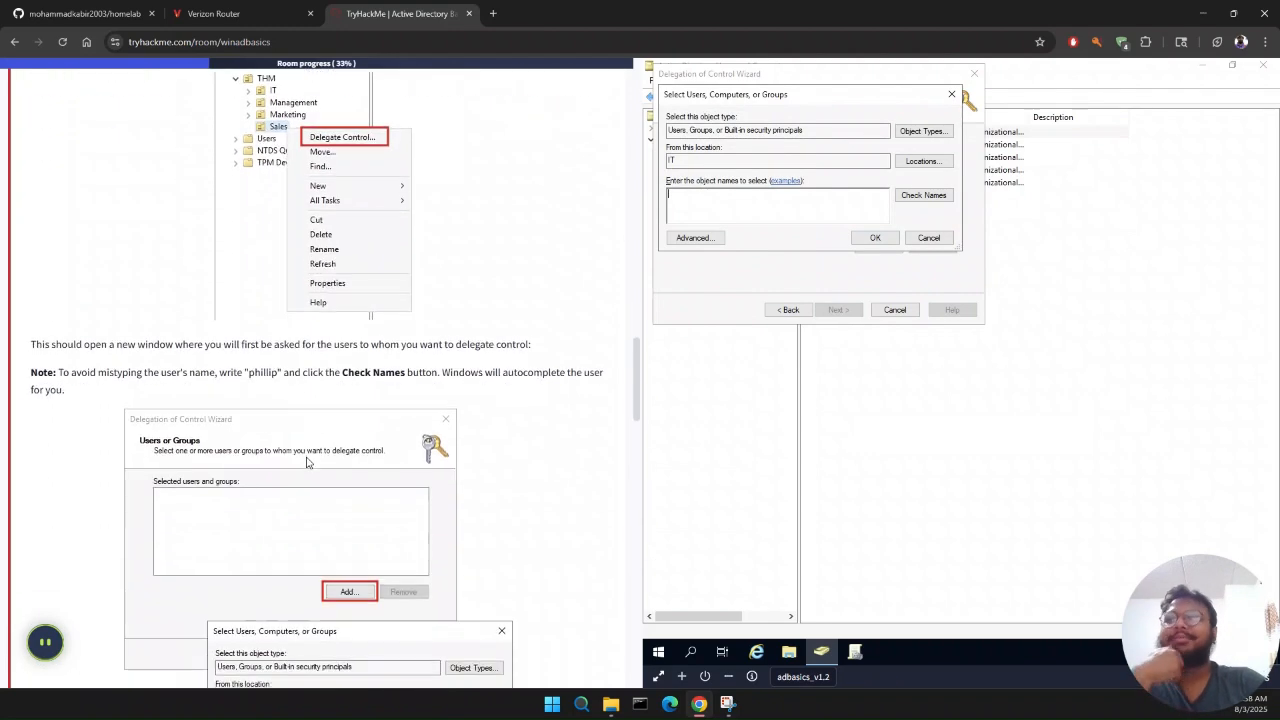
scroll(308, 462, "down", 1)
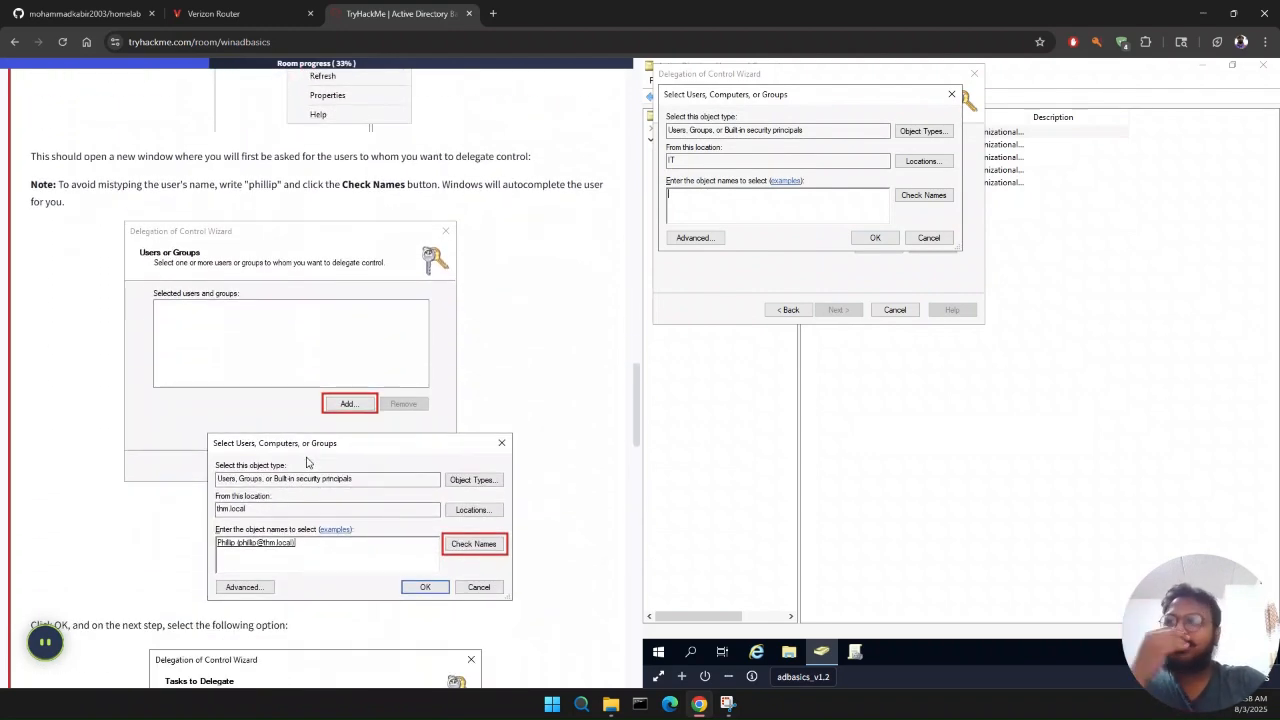
scroll(308, 462, "down", 2)
scroll(308, 462, "up", 1)
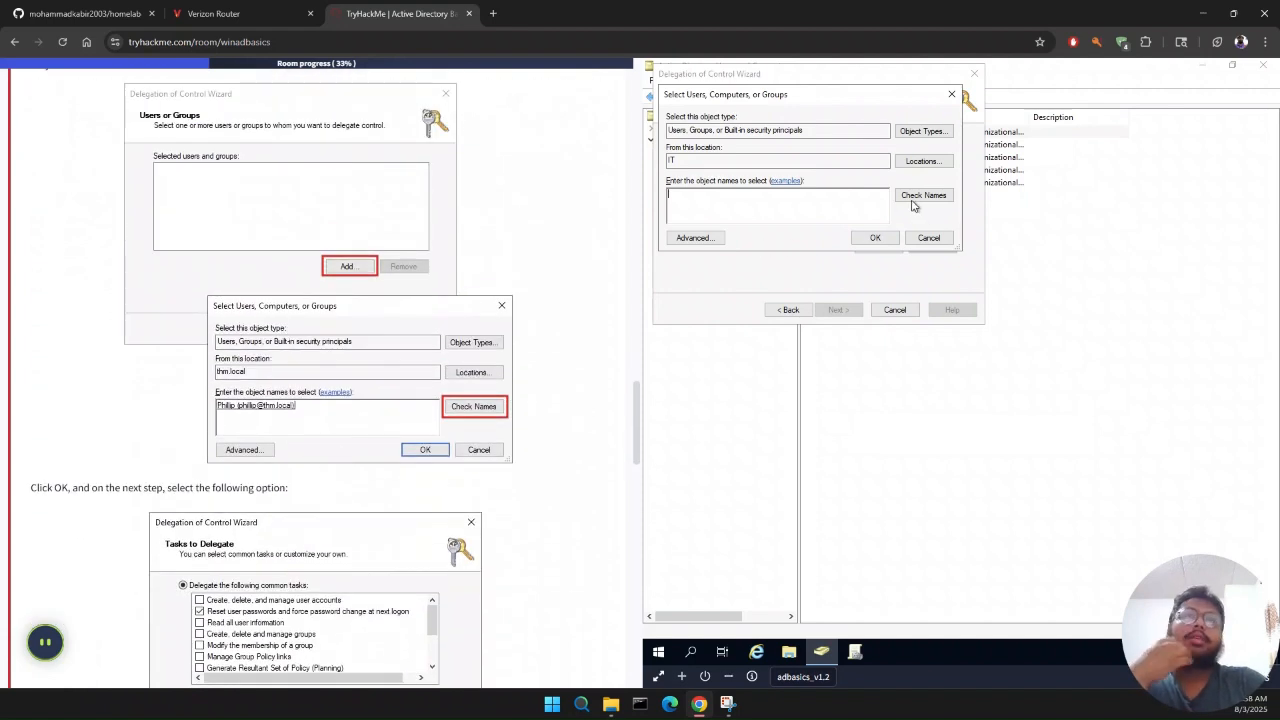
left_click(920, 162)
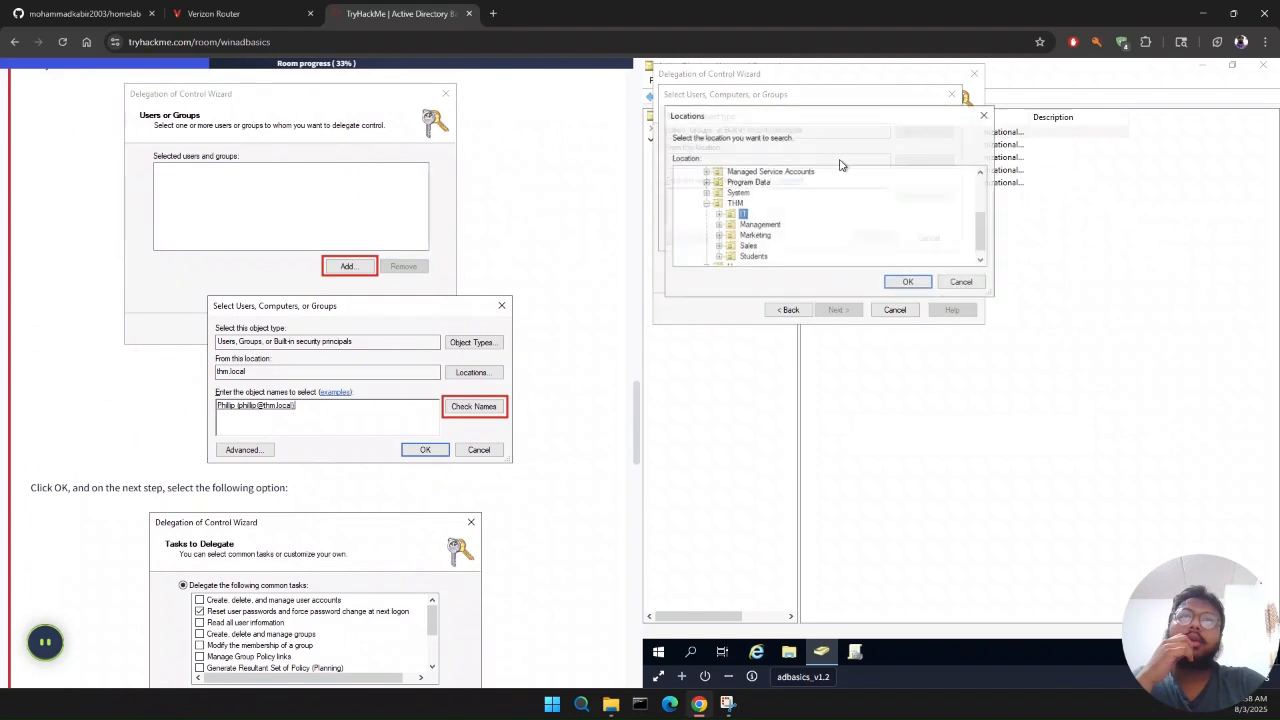
left_click(706, 204)
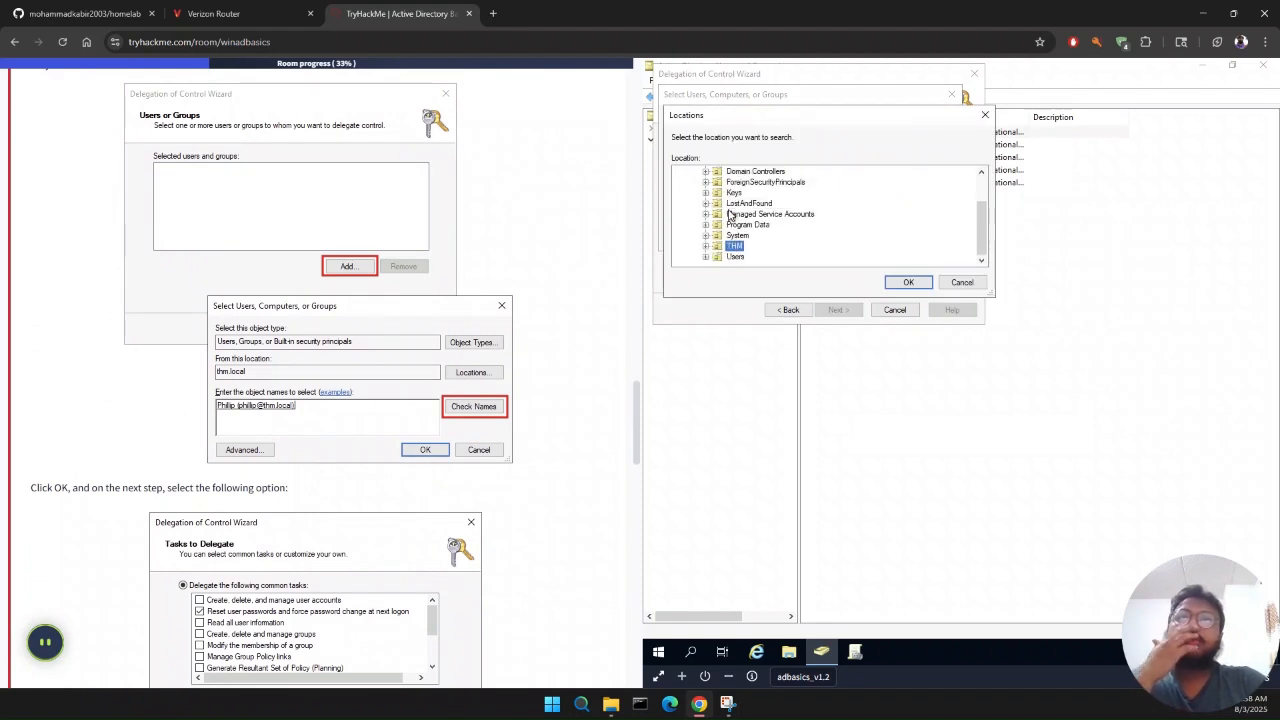
left_click(907, 283)
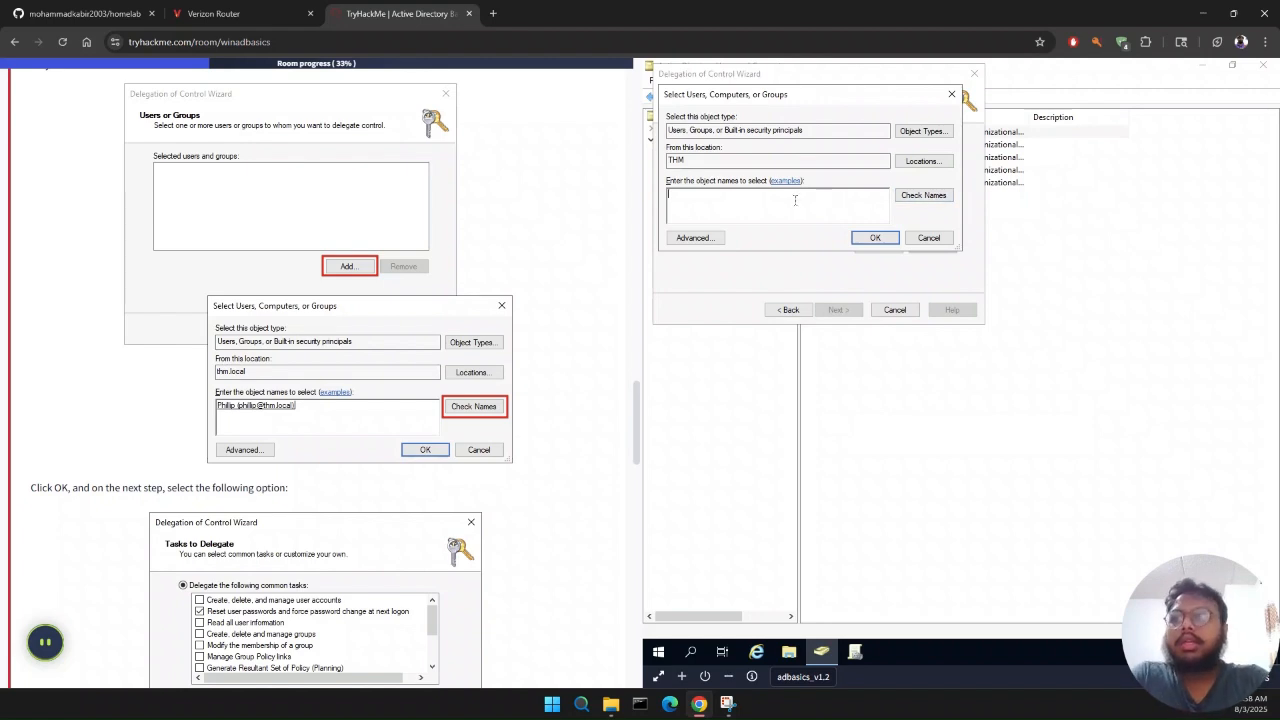
Step: Try to resolve the IT support user by entering the full name and e-mail and checking the names
type("Phill")
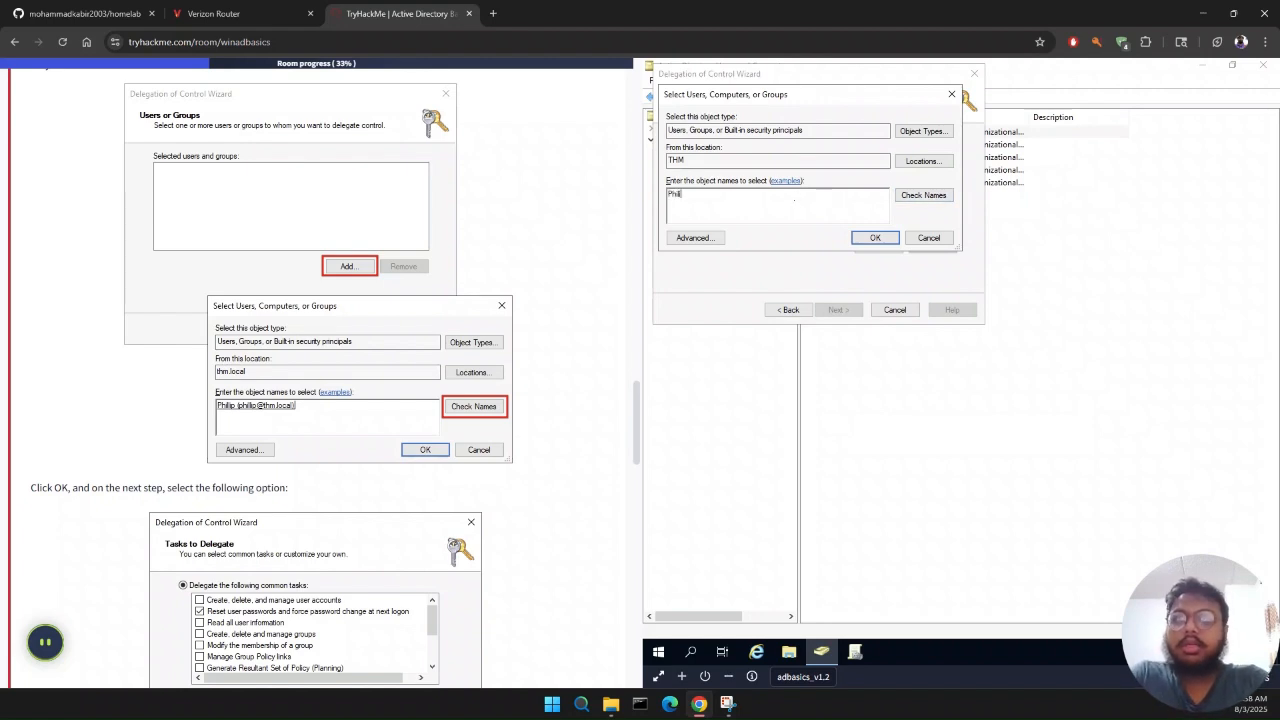
type("ip (phillip@thm.local")
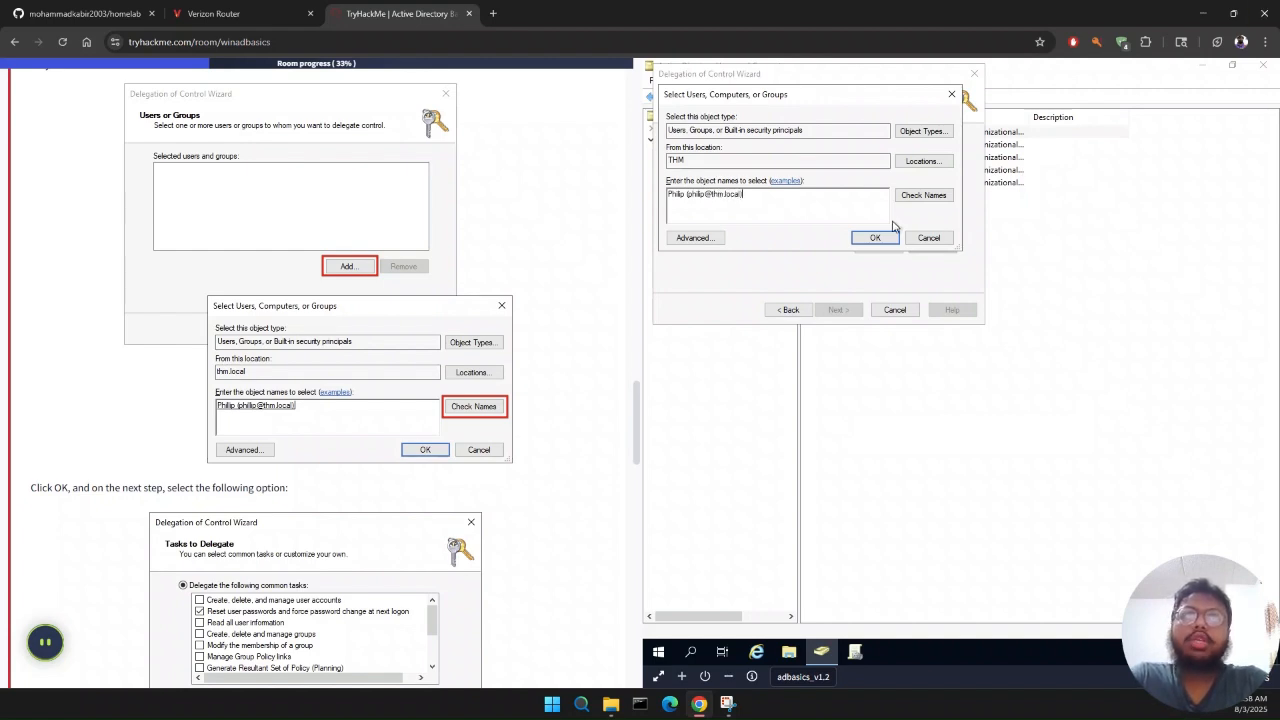
left_click(938, 198)
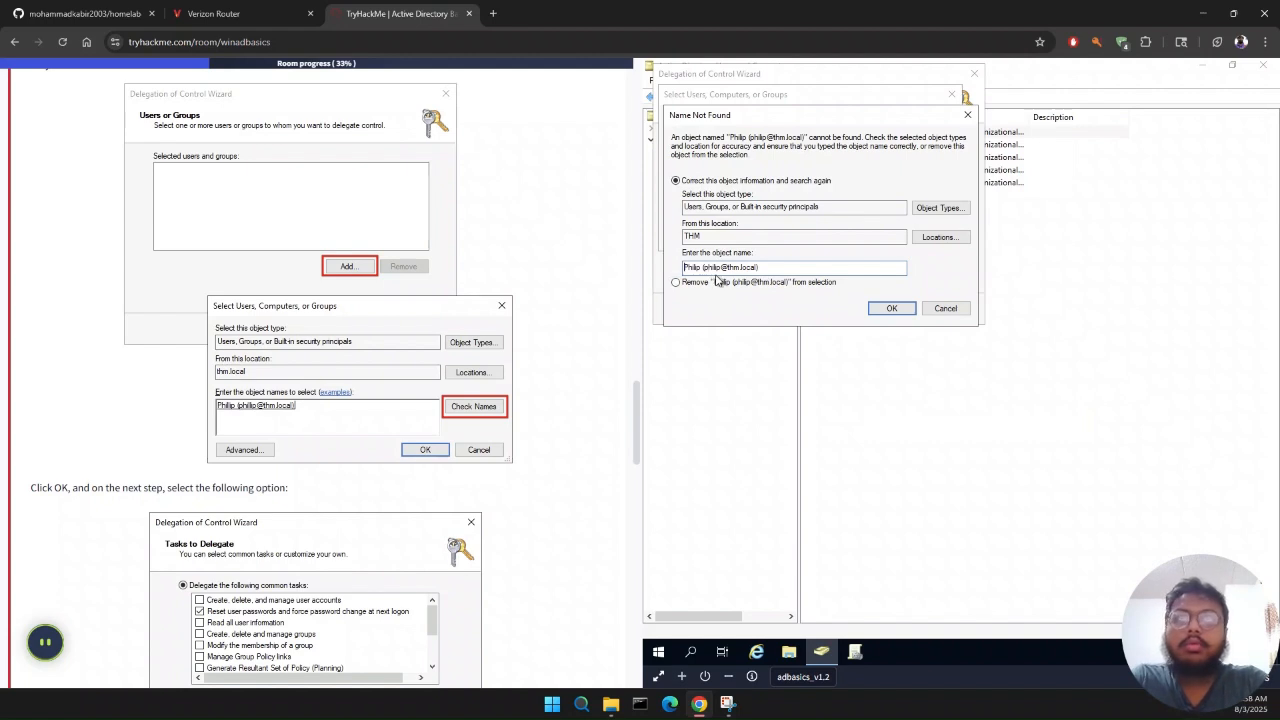
Step: Correct the IT support user's spelling against the room's example, retry the search, and cancel the name correction
scroll(118, 409, "up", 5)
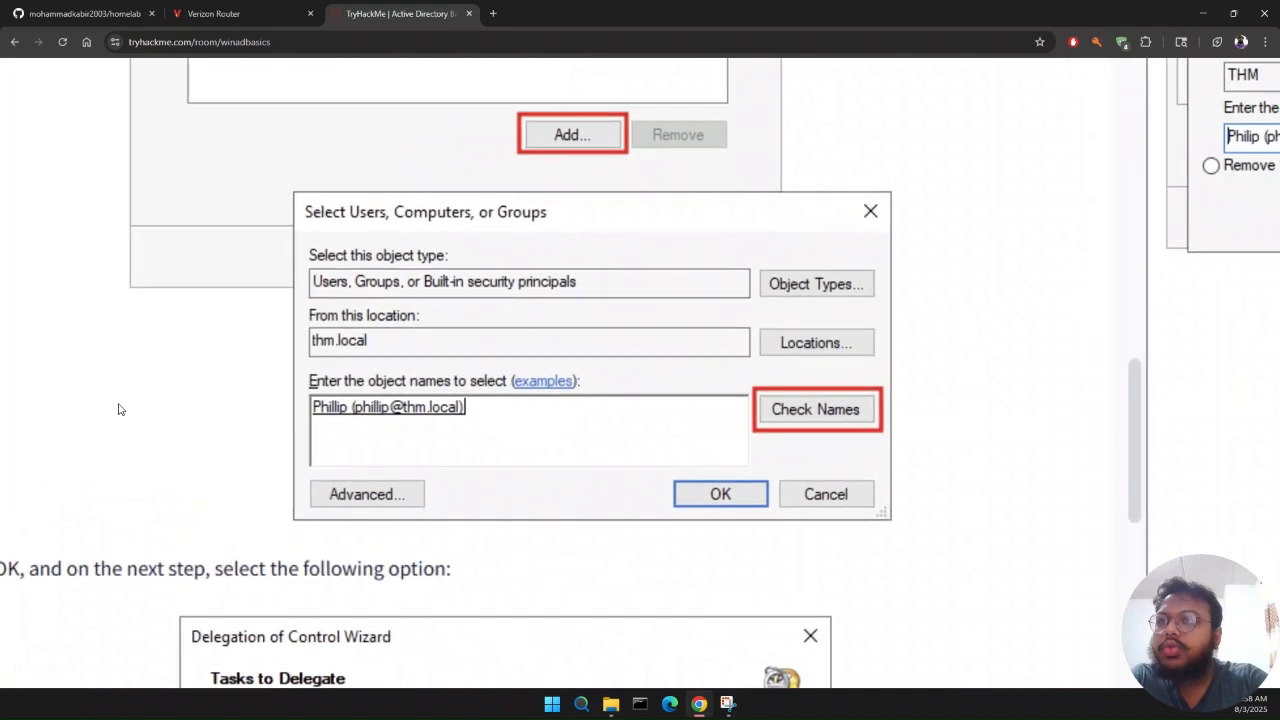
scroll(118, 409, "down", 5)
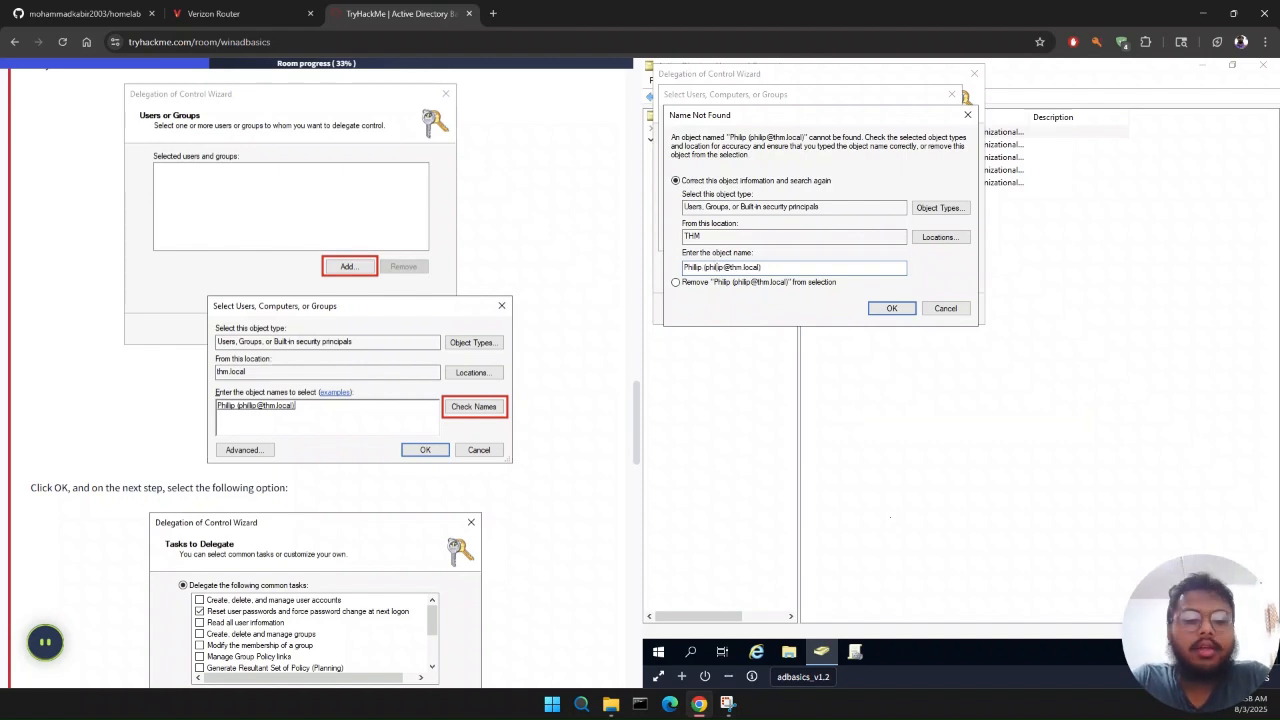
left_click(900, 310)
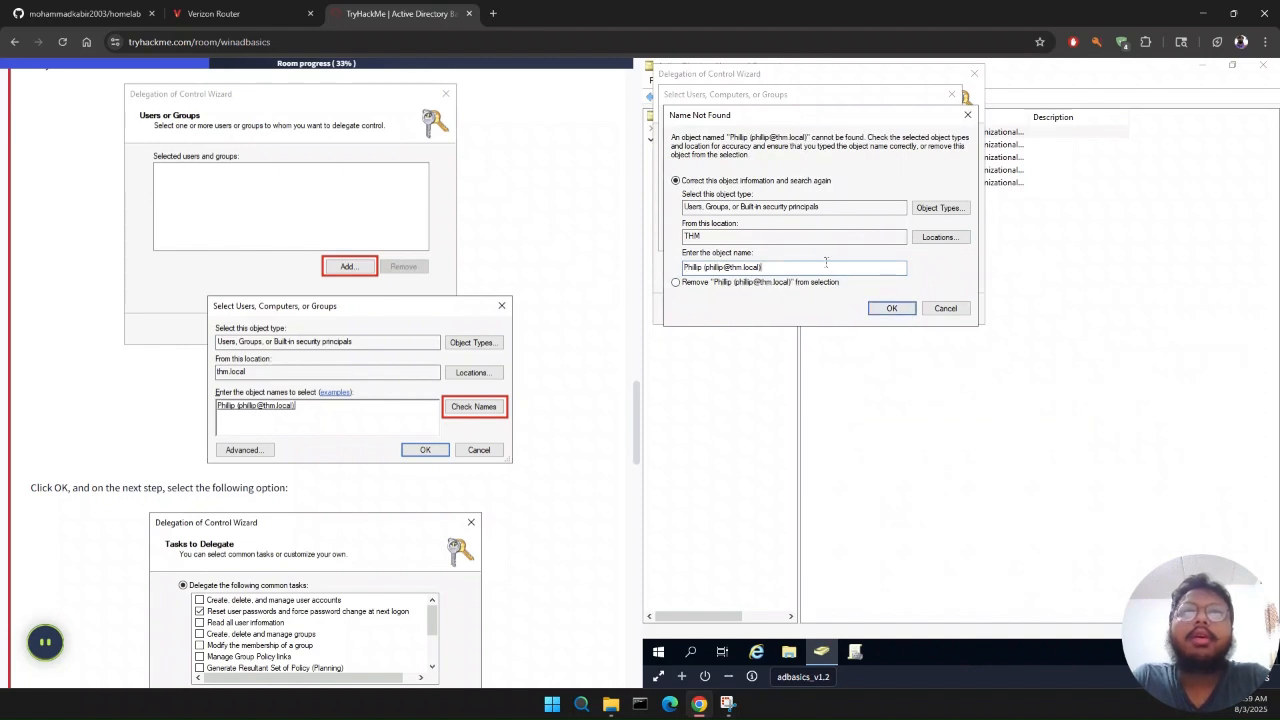
key("ctrl+a")
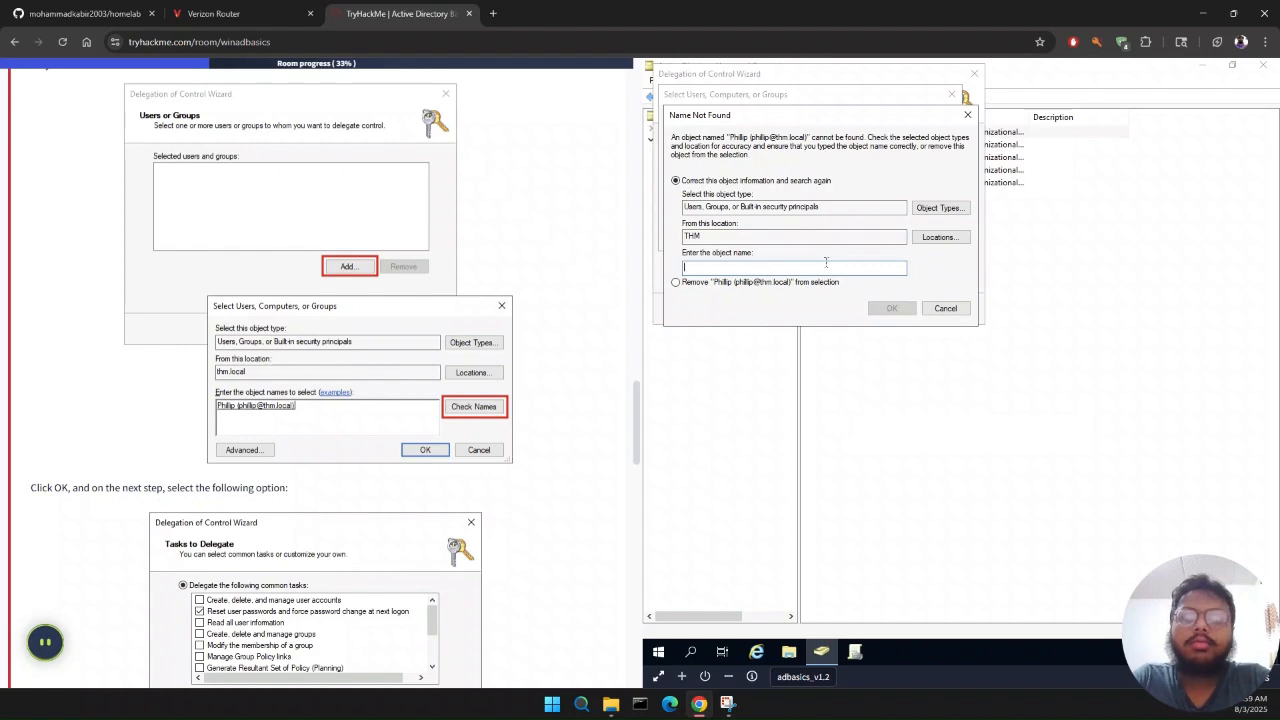
left_click(945, 308)
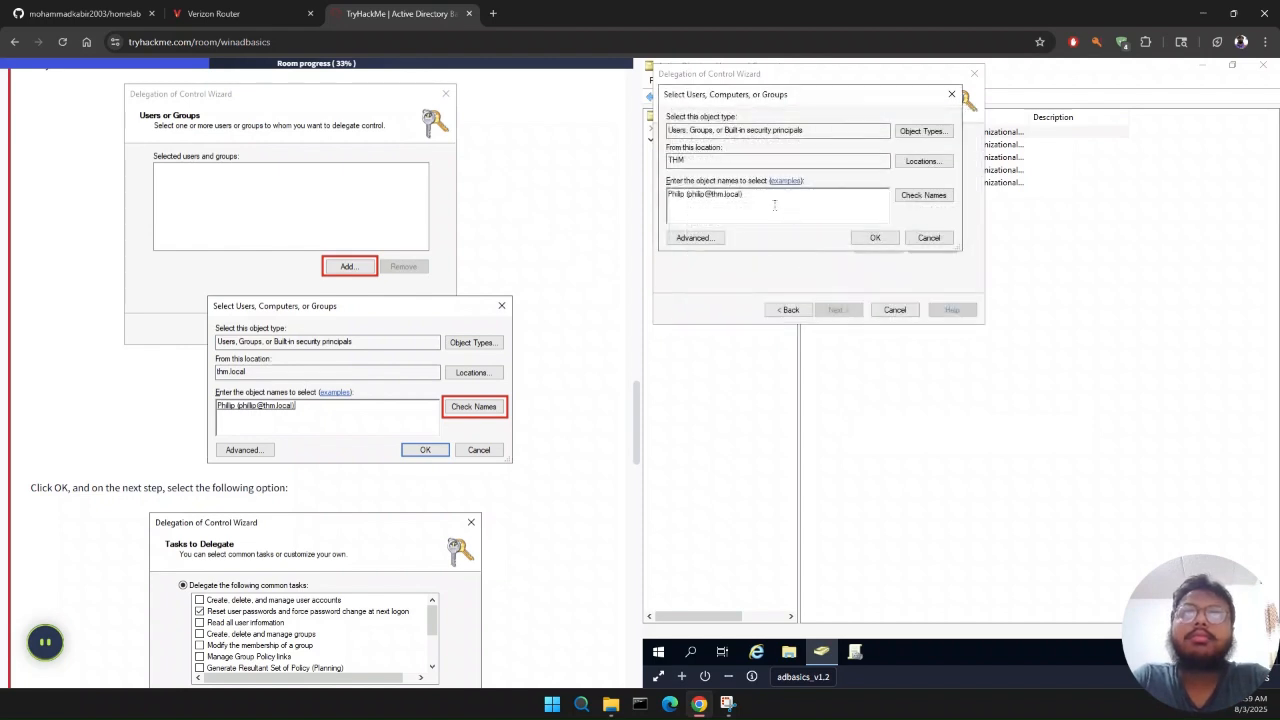
Step: Retry the name check with the corrected user name and e-mail in the THM location, and abandon the selection
double_click(690, 194)
triple_click(711, 195)
left_click(710, 198)
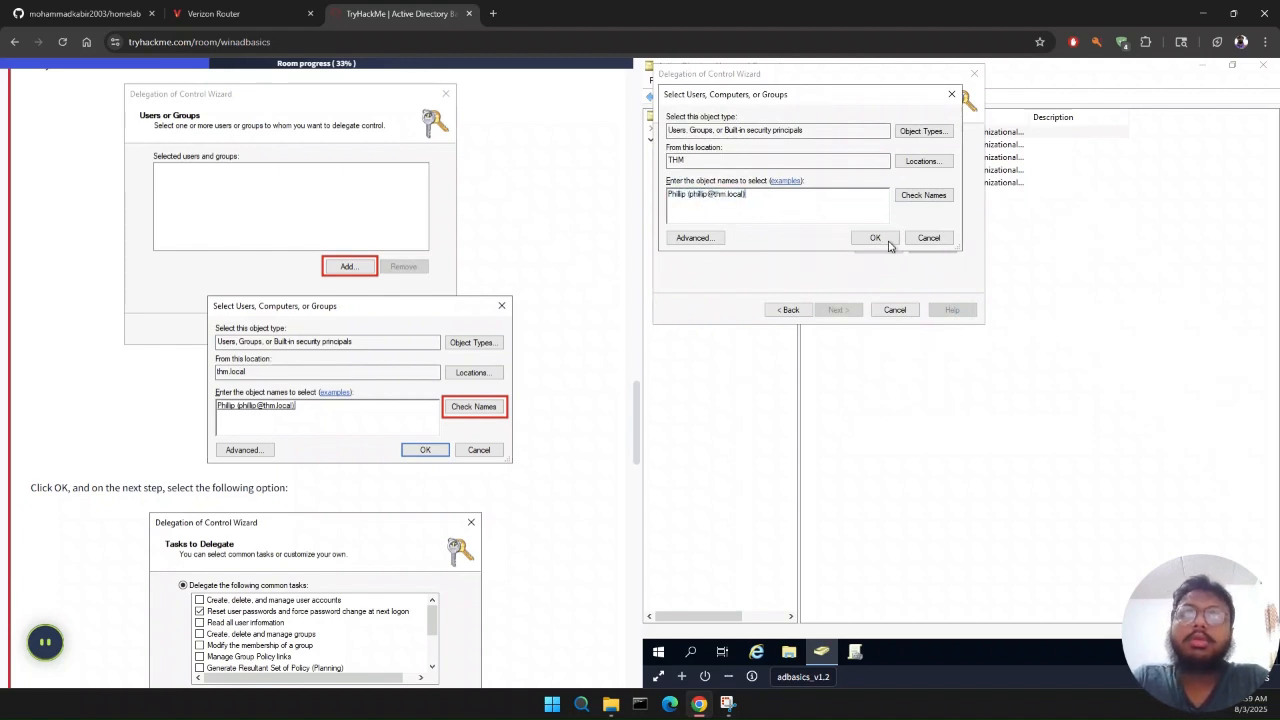
left_click(916, 198)
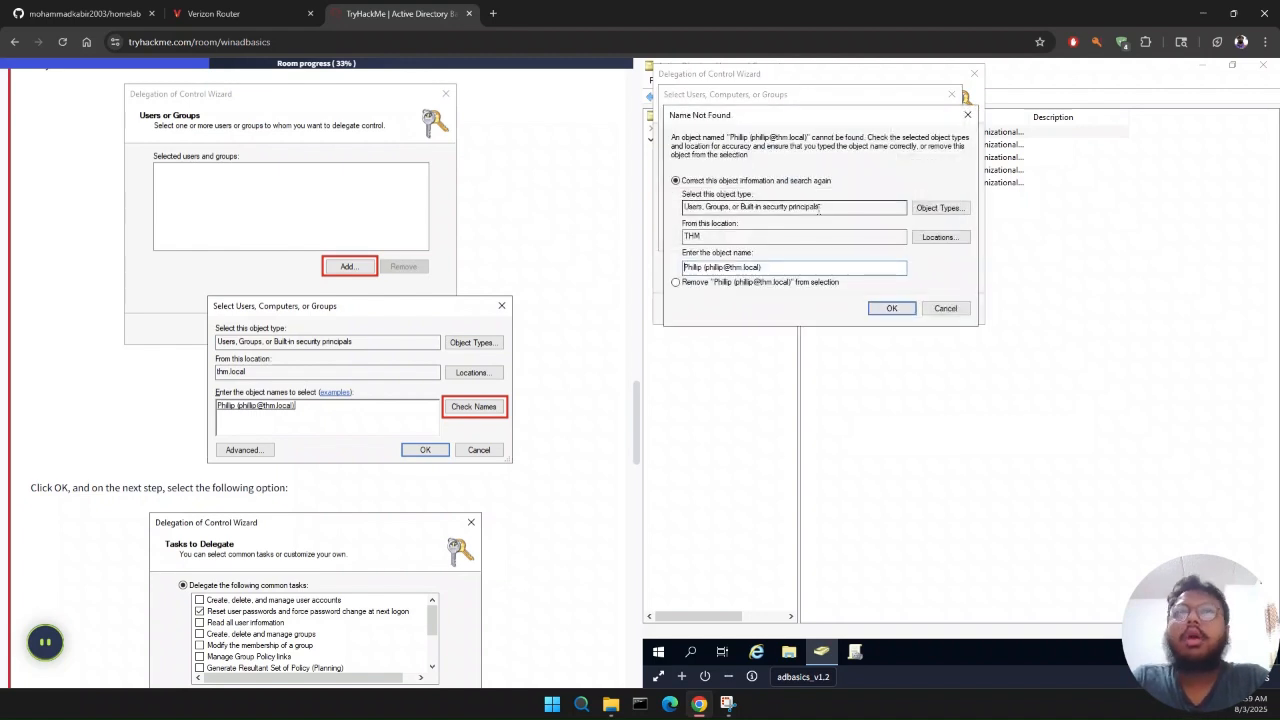
left_click(945, 308)
left_click(748, 160)
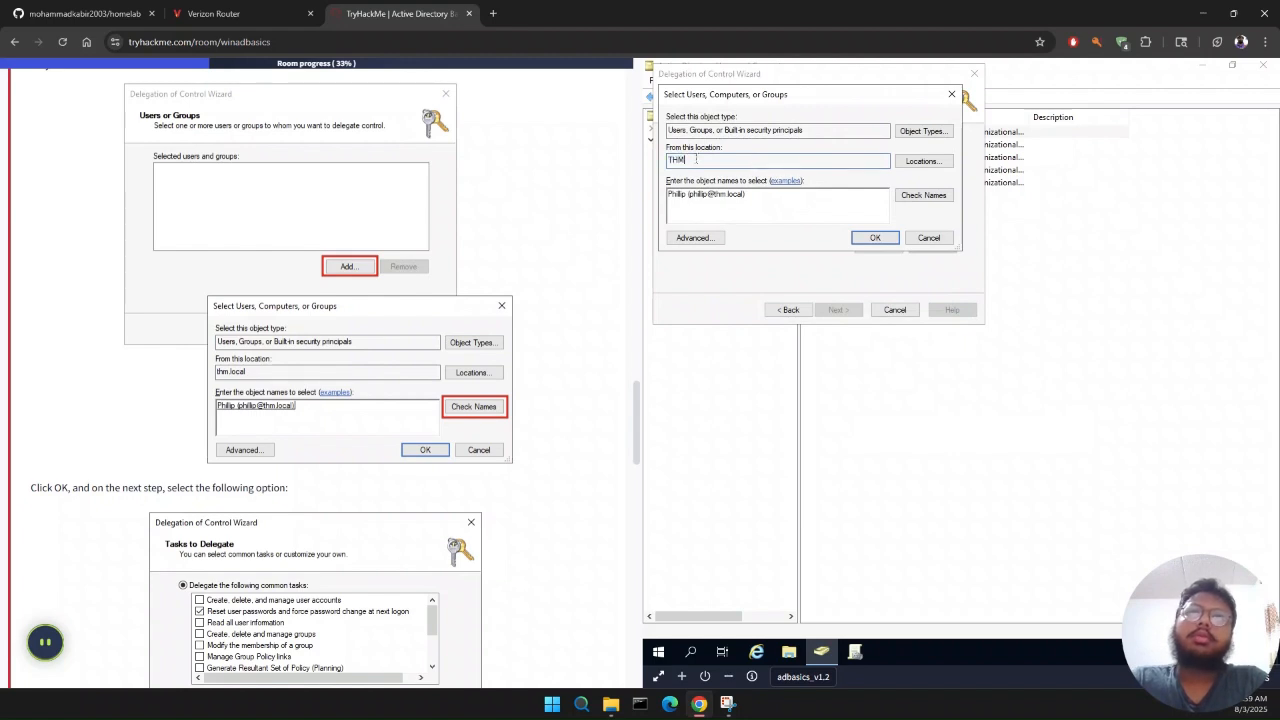
left_click(940, 239)
Step: Try to add the IT support user from the thm.local location by full name and e-mail, reread the room's note, and cancel the name correction
left_click(876, 246)
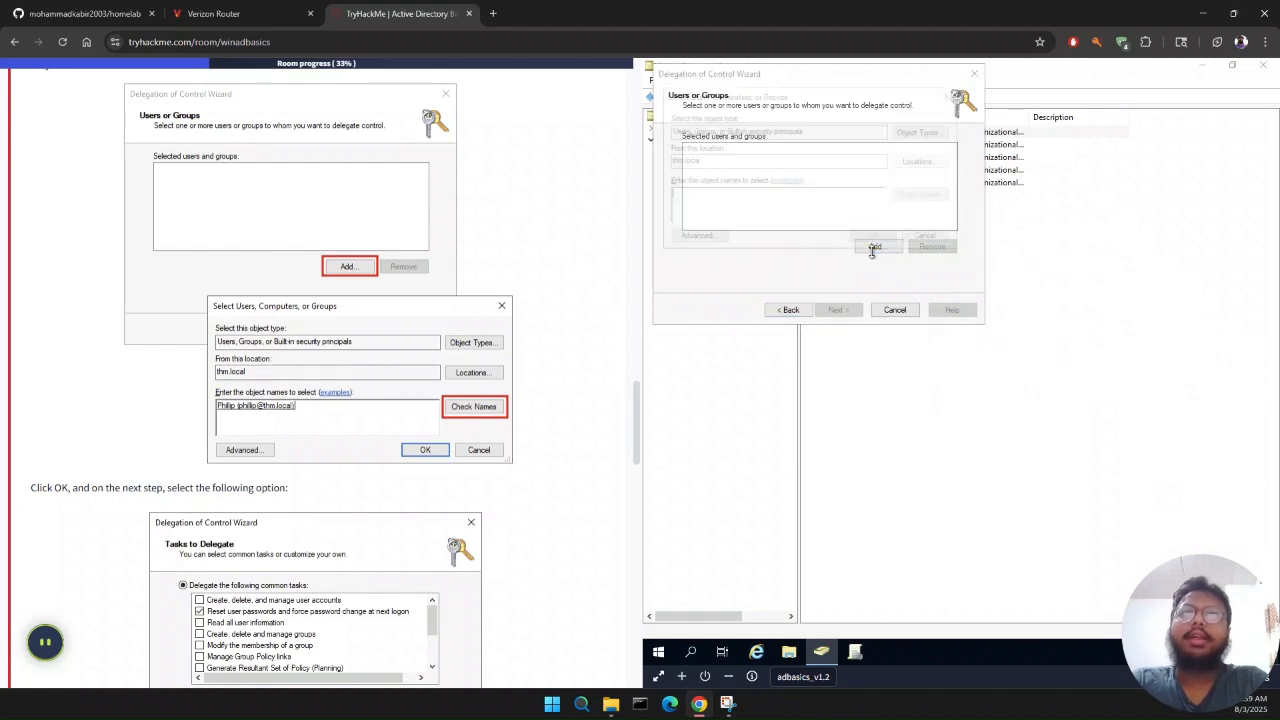
type("Phill")
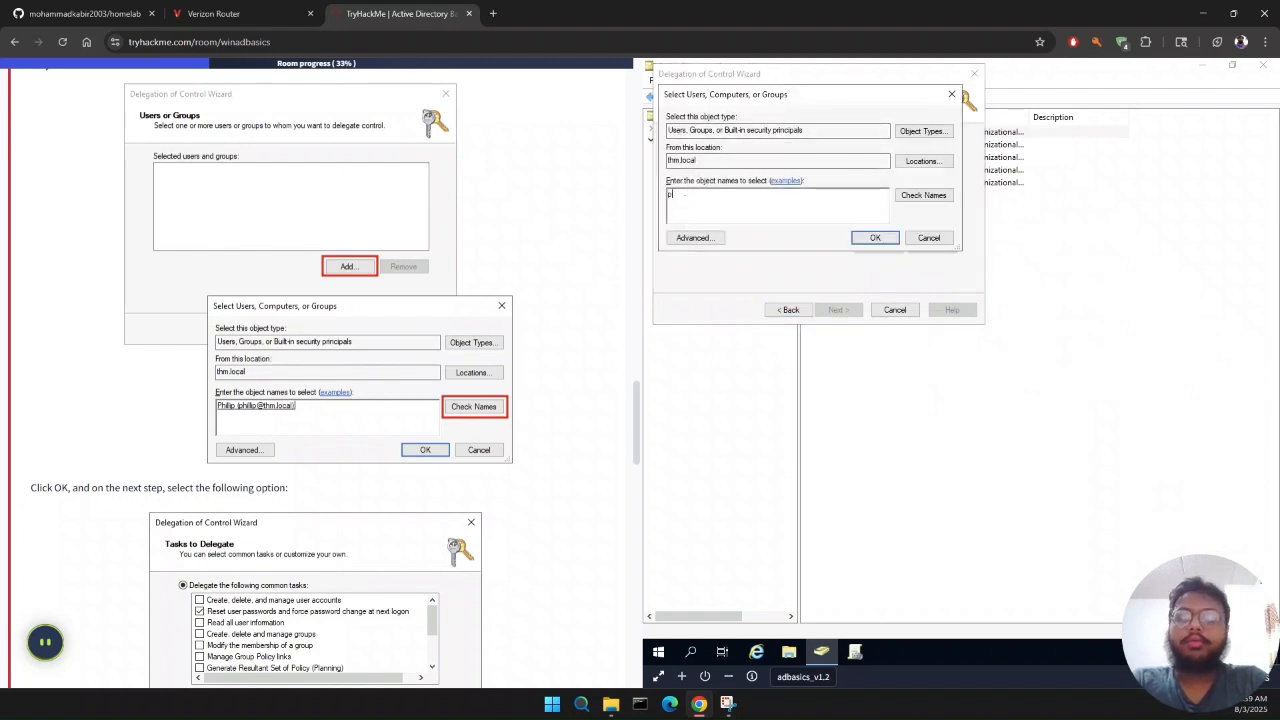
type("ip ")
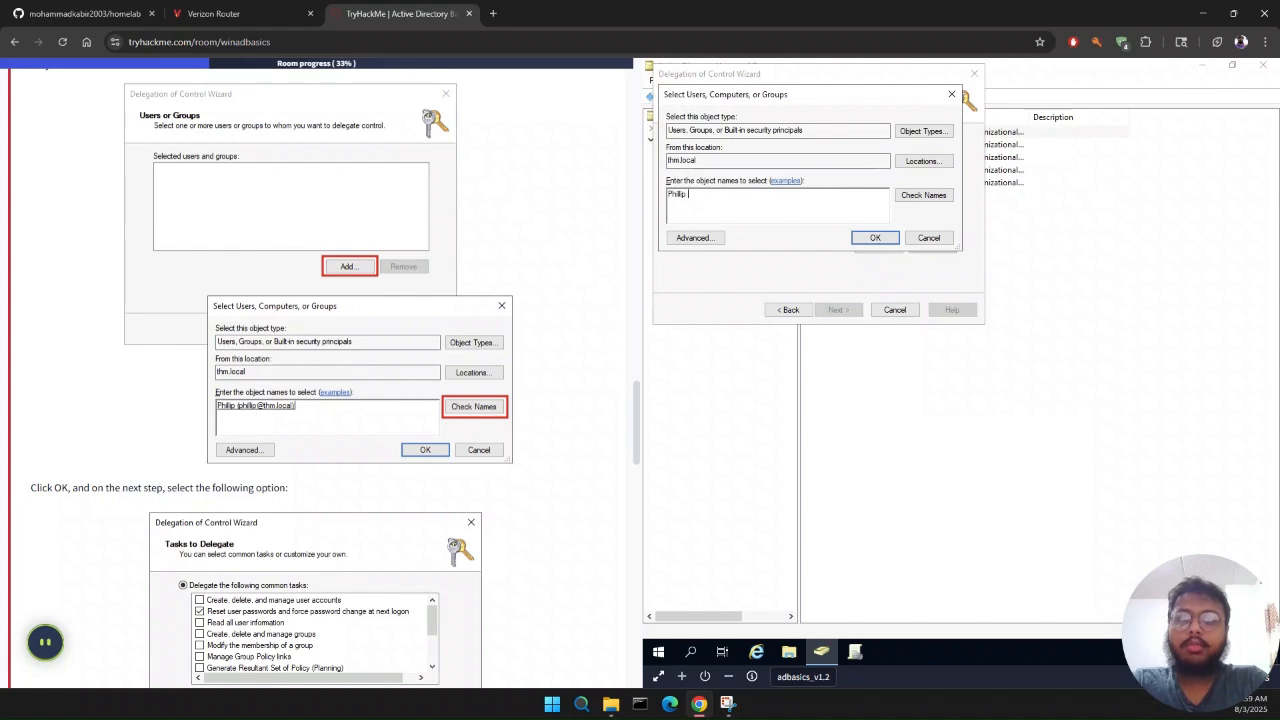
type("(p")
type("hill")
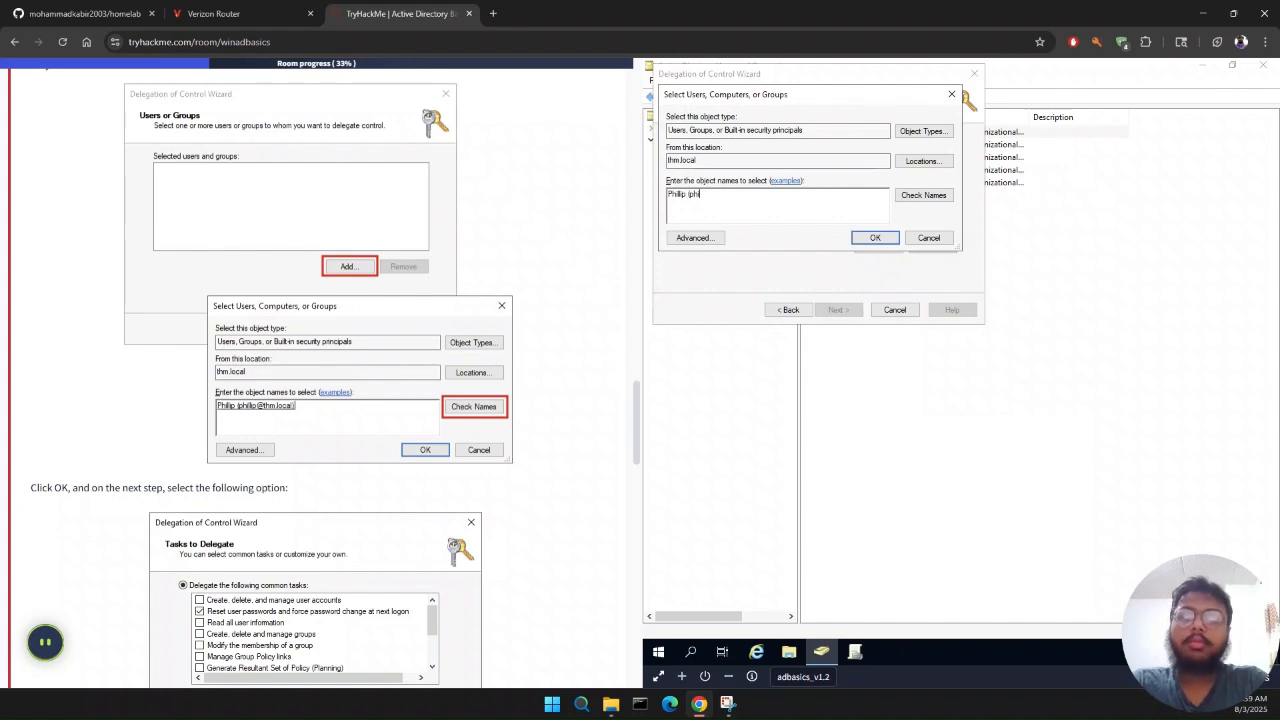
type("ip@thm.loca")
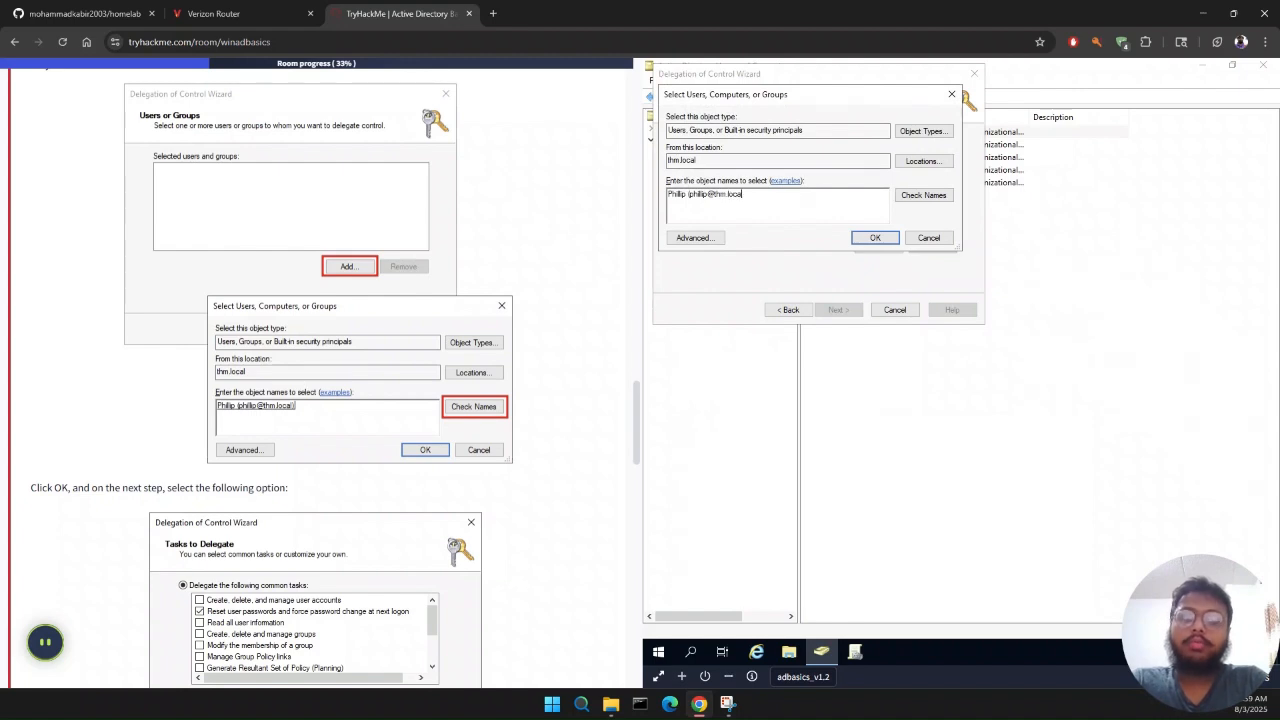
type("l)")
key("Return")
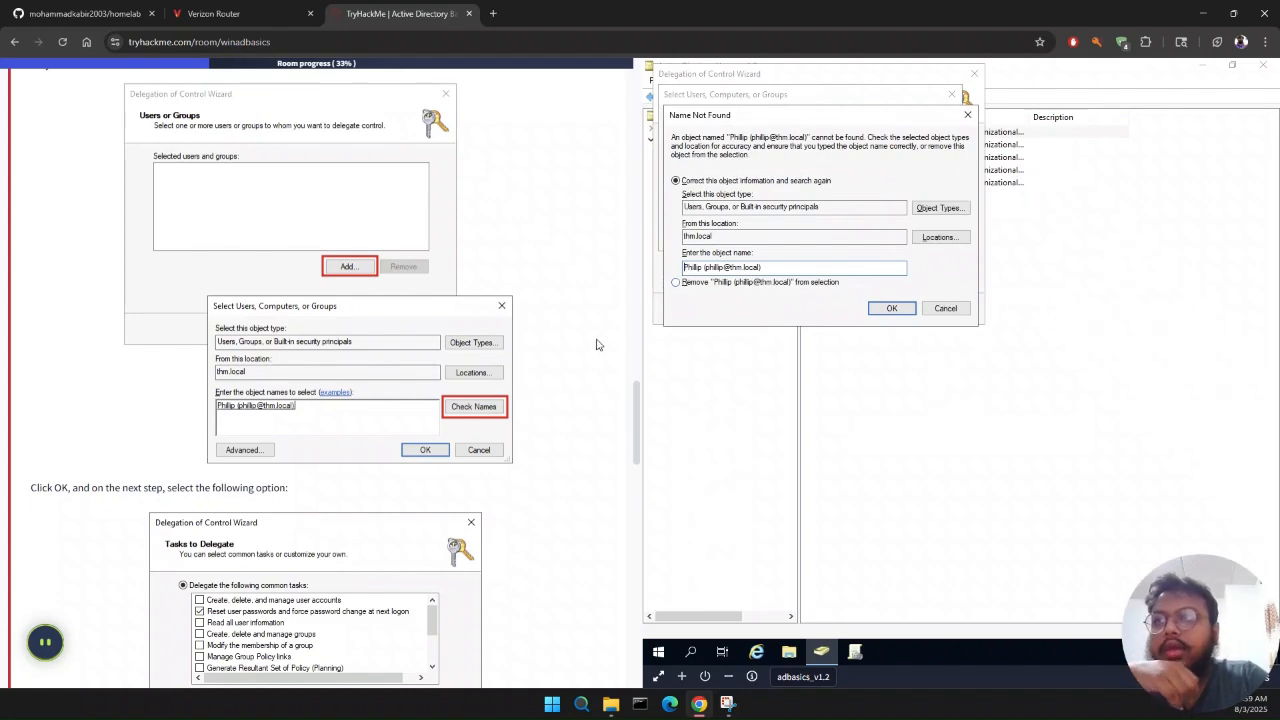
scroll(572, 341, "down", 2)
scroll(572, 341, "up", 1)
scroll(572, 341, "up", 2)
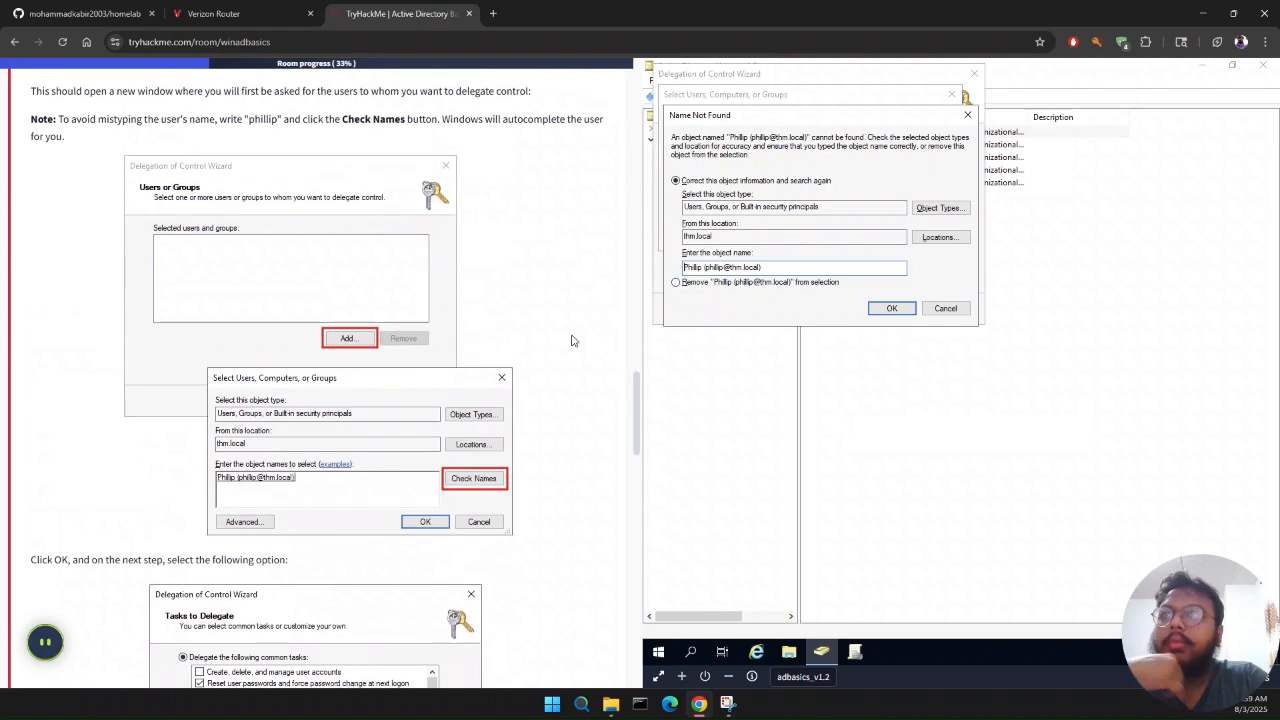
left_click(950, 310)
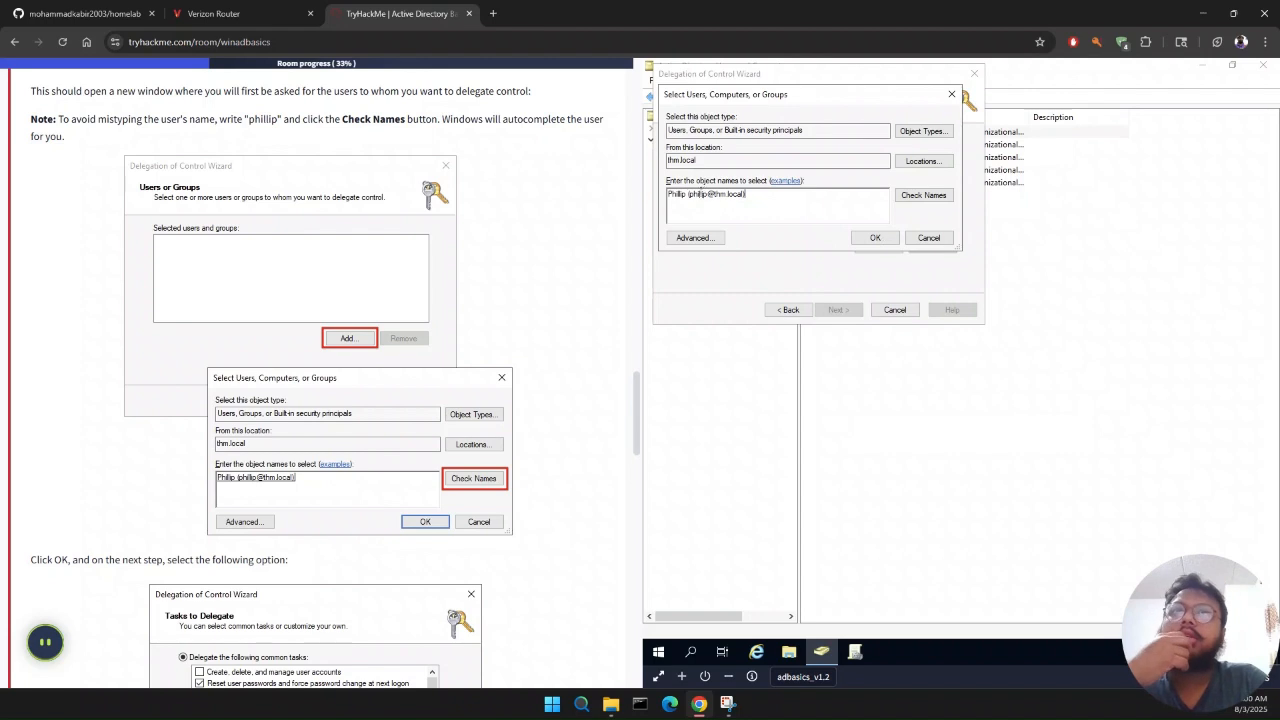
Step: Replace the entry with only the IT support user's username, check the name, and add the resolved account as the delegate
double_click(693, 194)
key("ctrl+a")
type("phillip")
left_click(944, 197)
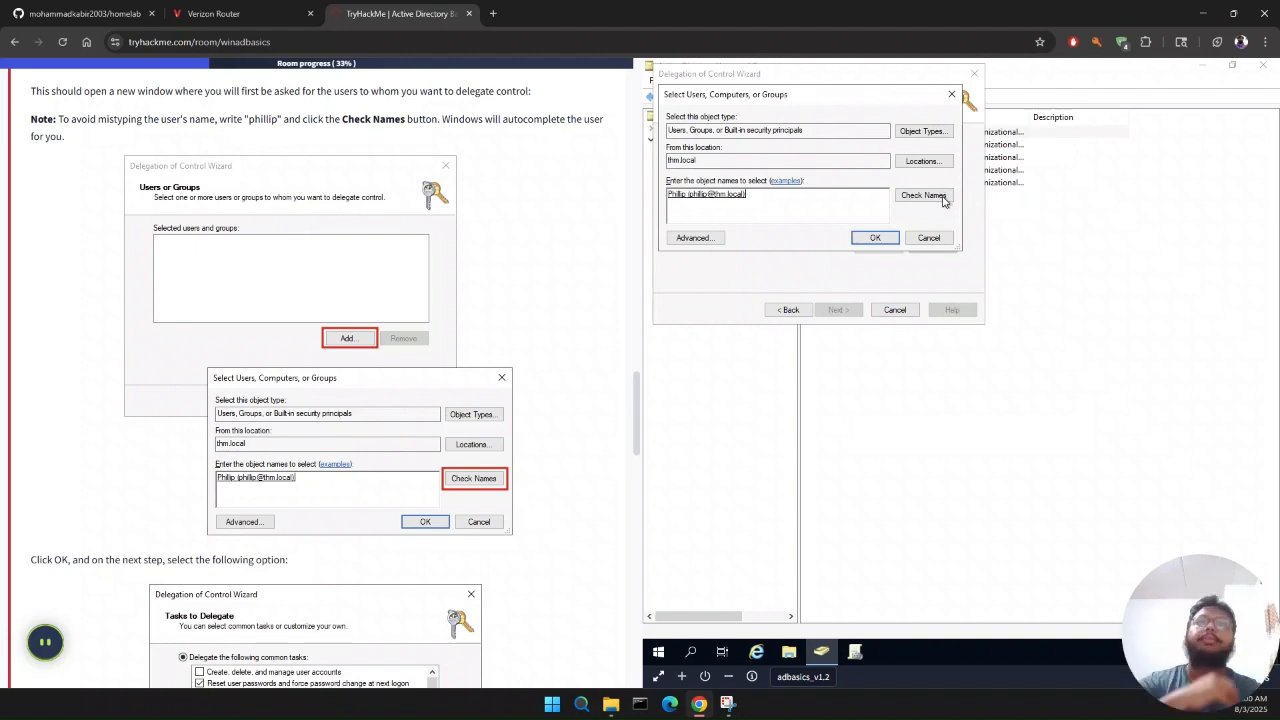
left_click(876, 237)
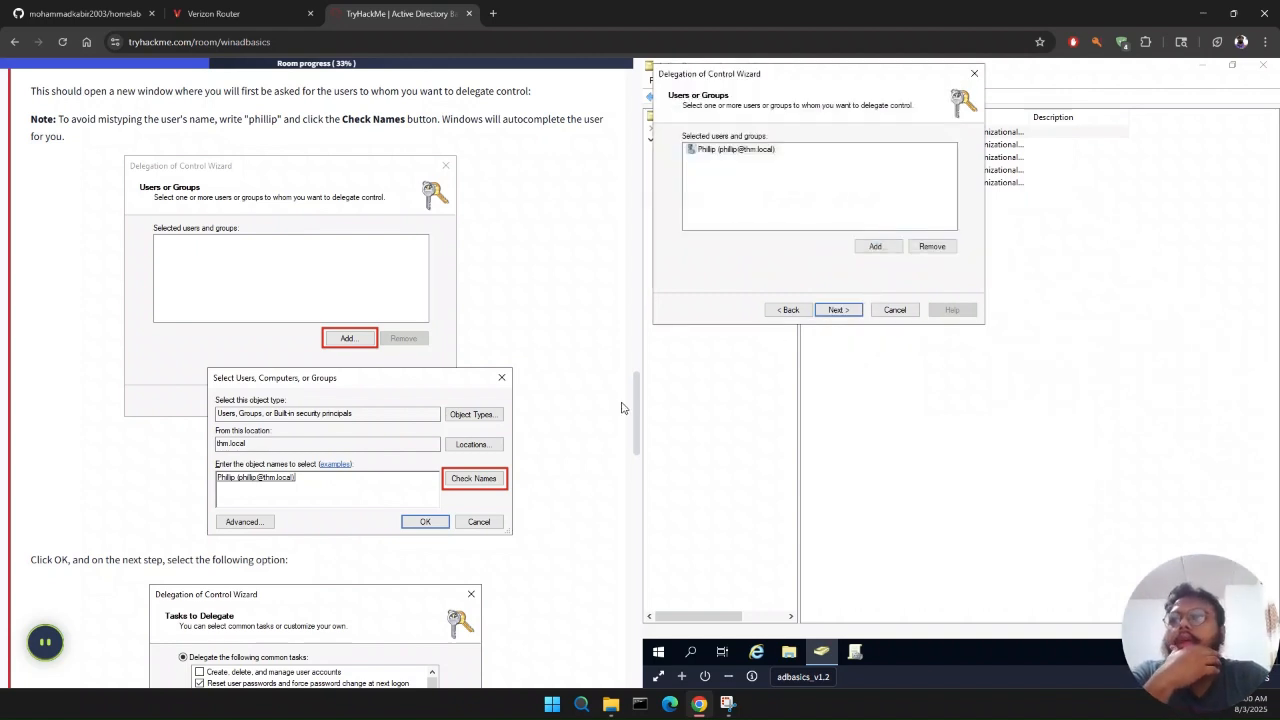
Step: Delegate the "Reset user passwords and force password change at next logon" task to the selected user and finish the delegation wizard
scroll(502, 495, "down", 2)
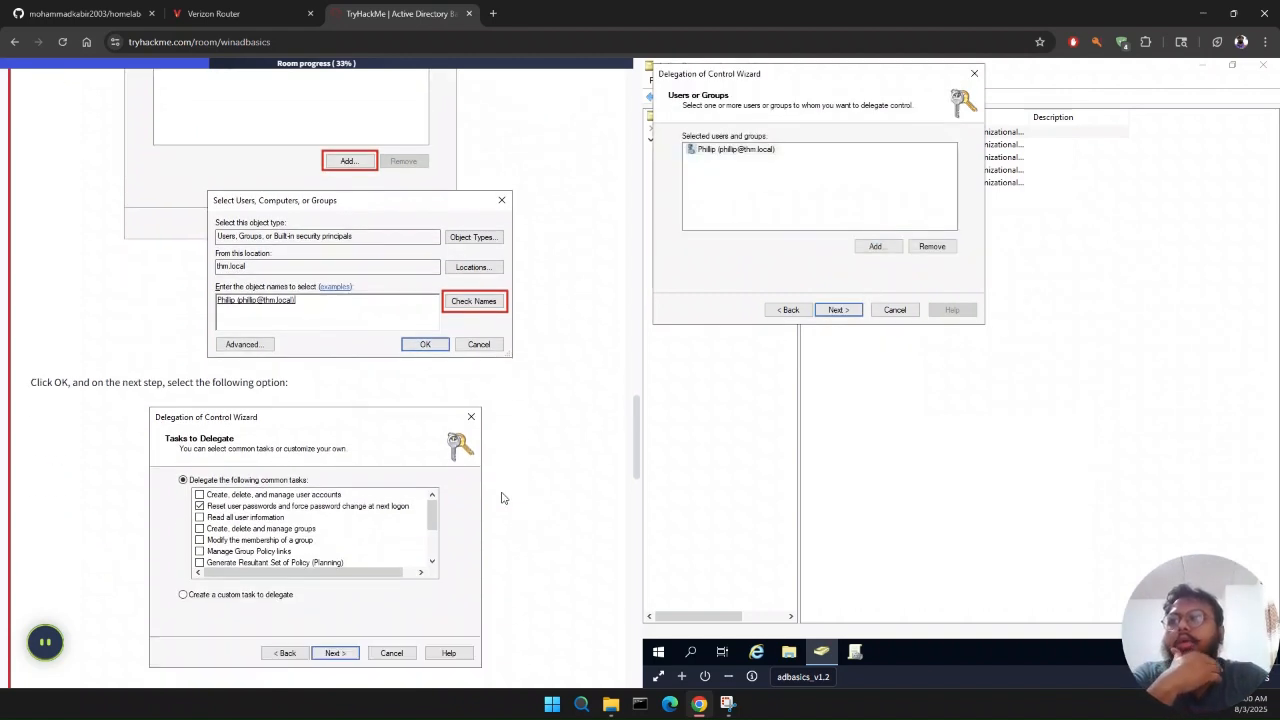
scroll(502, 497, "down", 1)
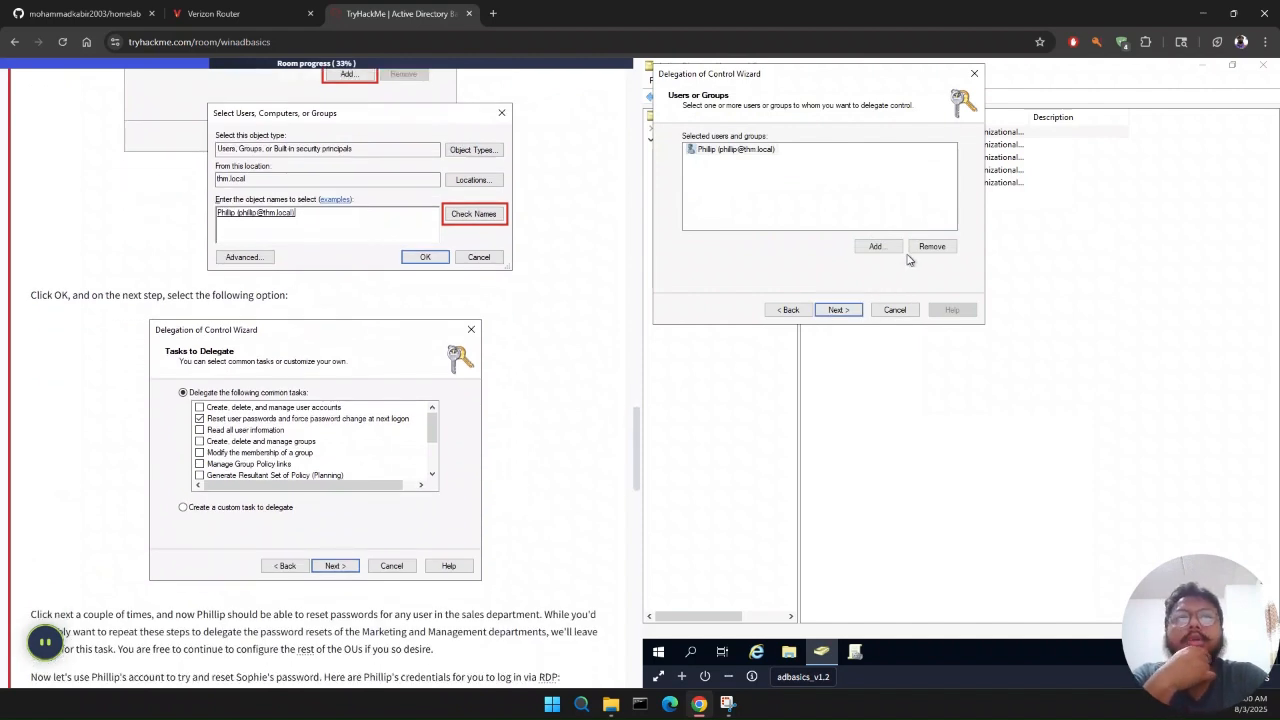
left_click(837, 310)
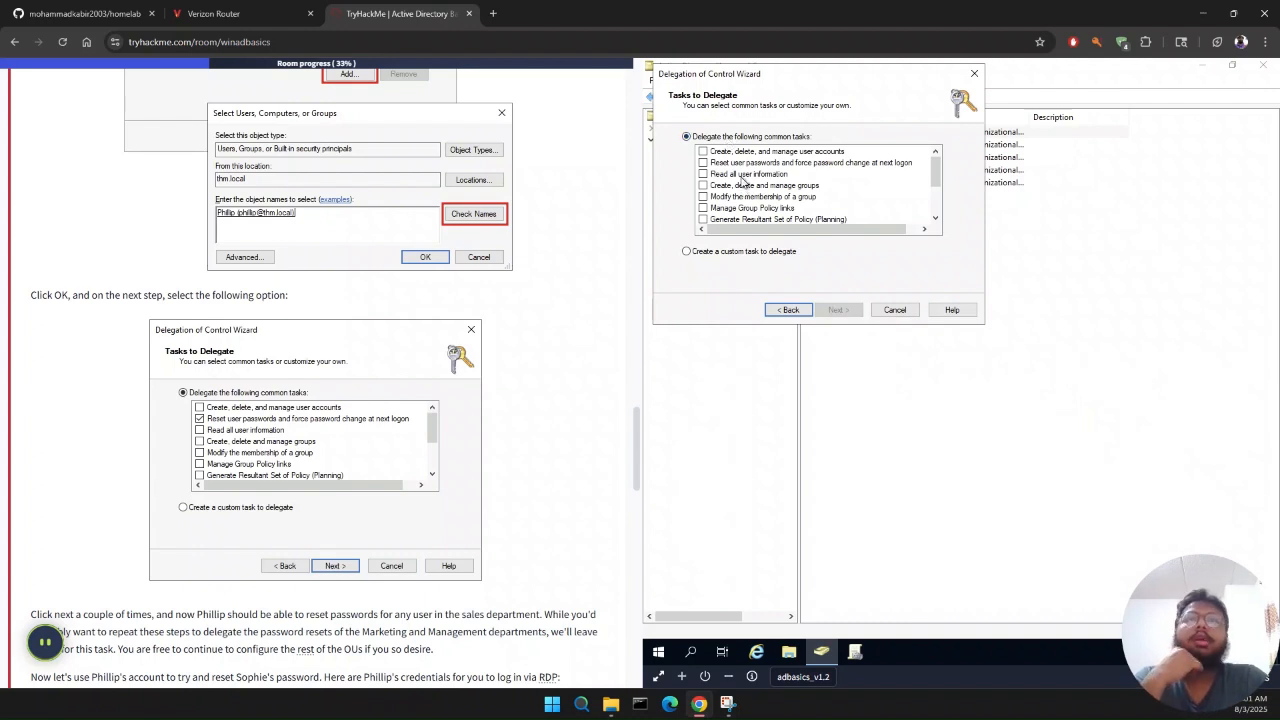
left_click(742, 164)
left_click(703, 164)
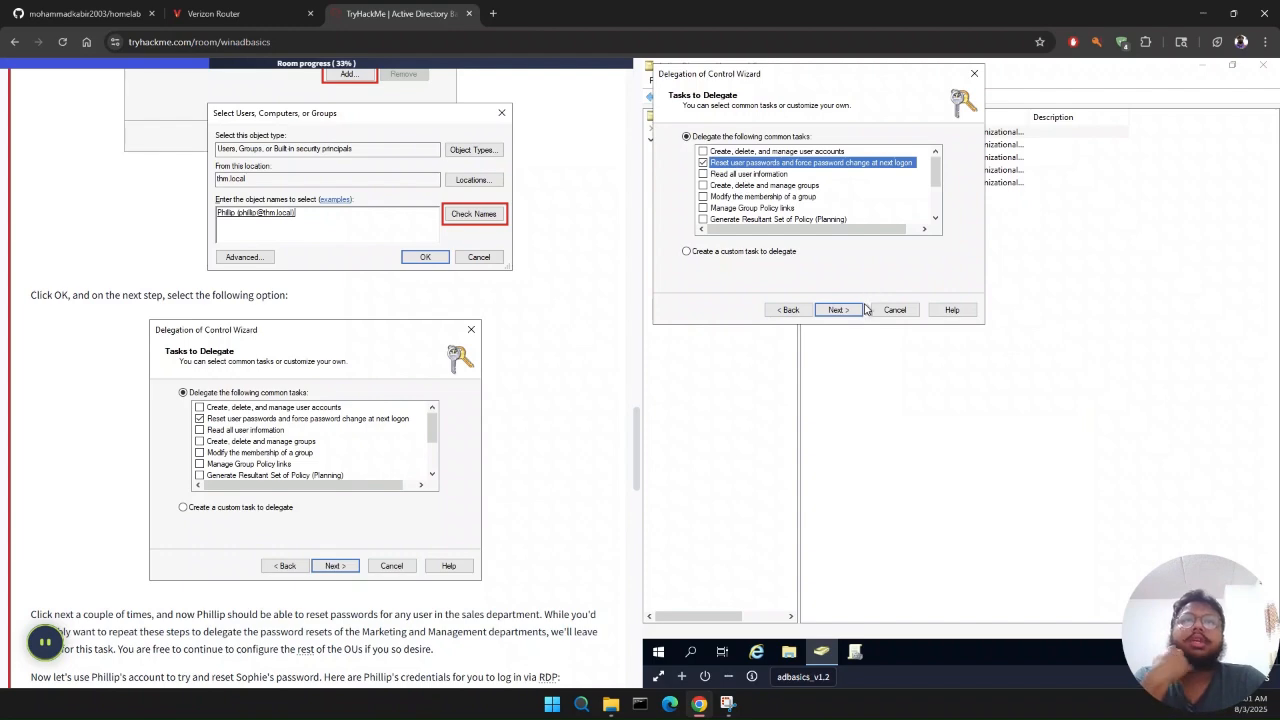
left_click(846, 314)
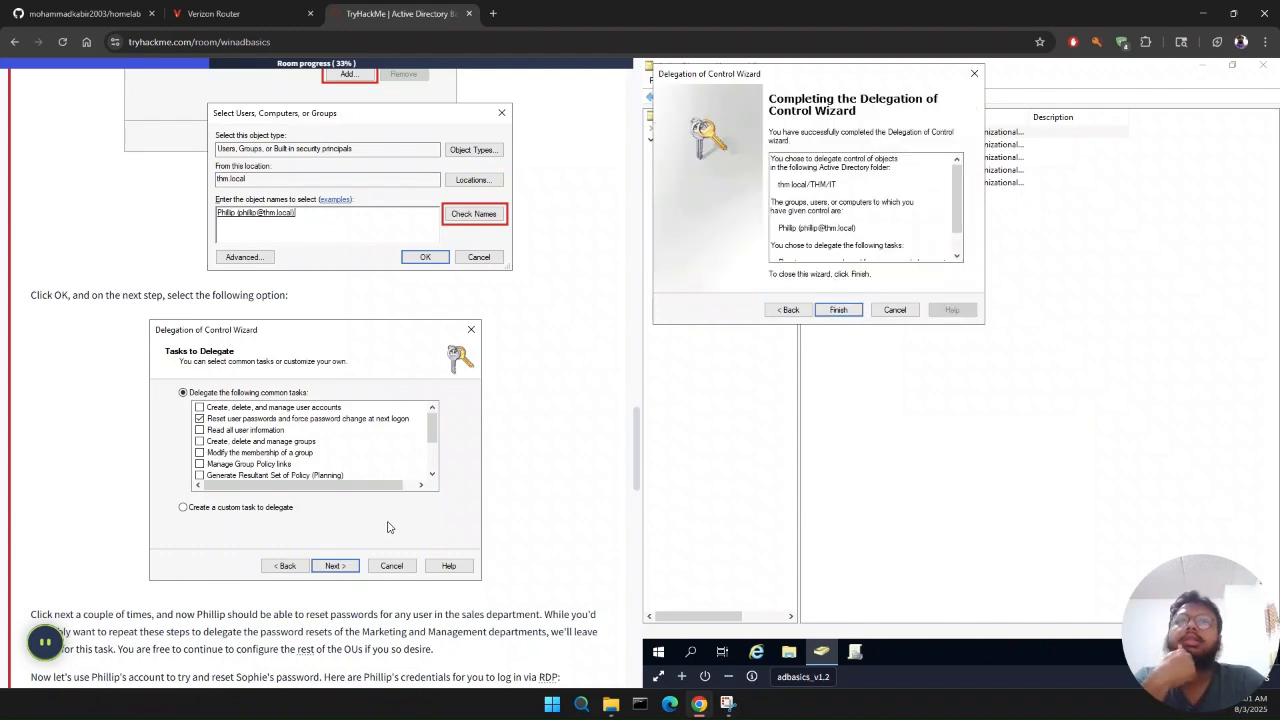
scroll(389, 528, "down", 3)
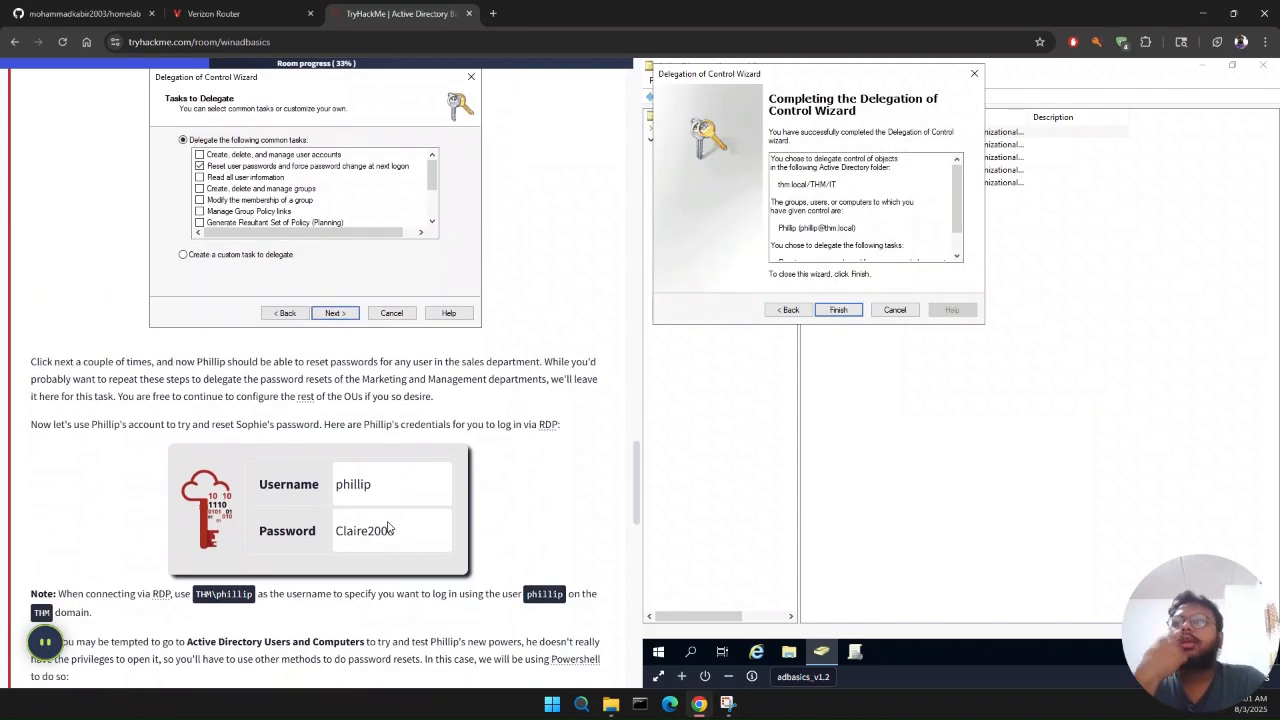
left_click(855, 313)
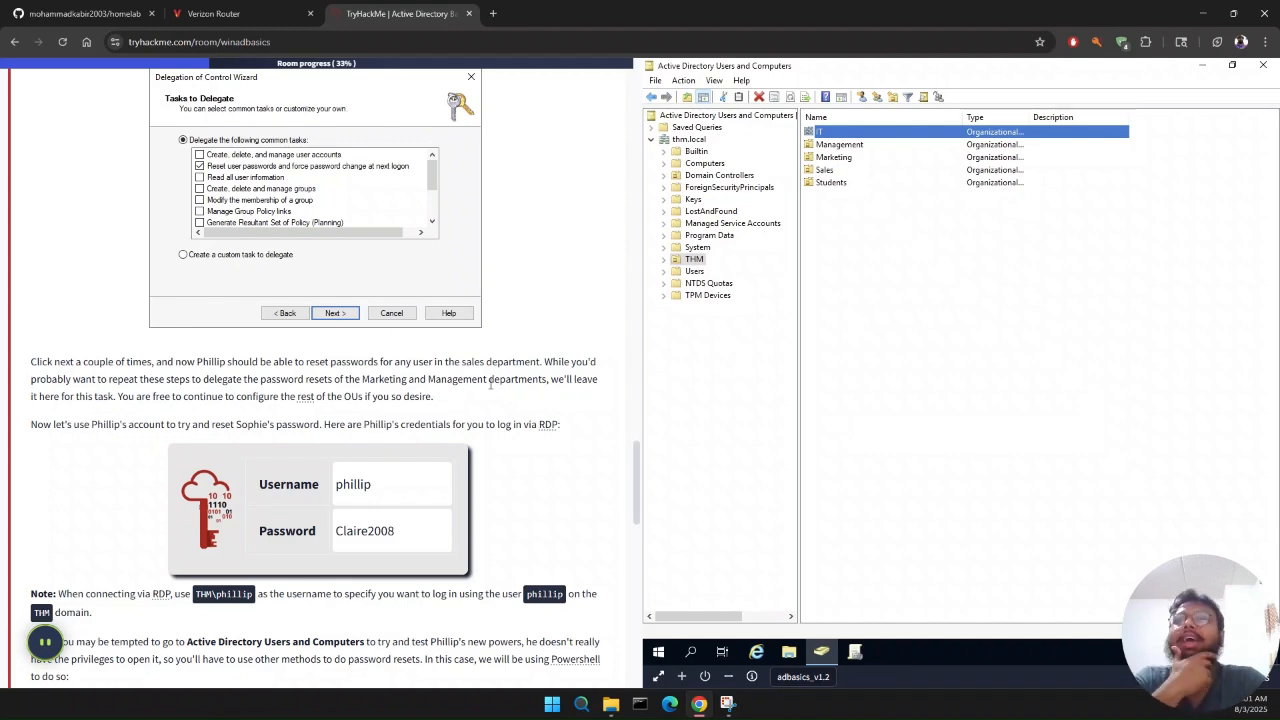
Step: Review the room's instructions for logging in over RDP as the IT support user and resetting a user's password with PowerShell
scroll(492, 384, "down", 1)
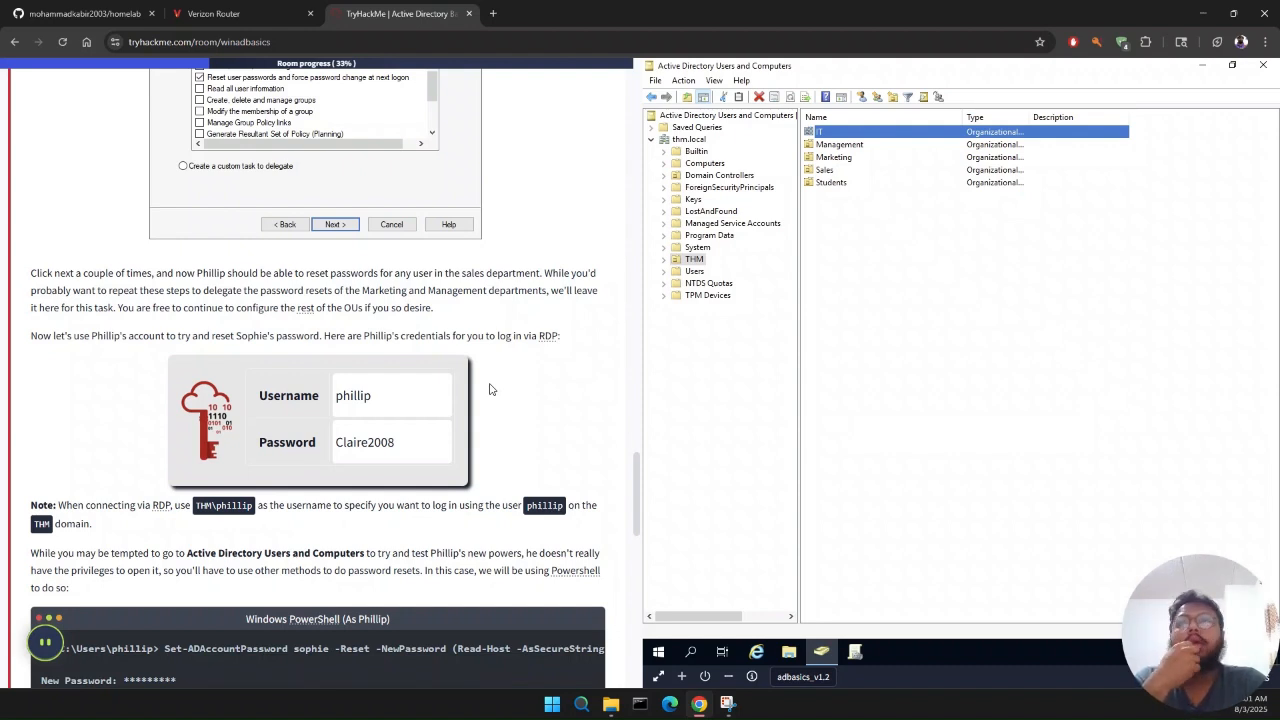
scroll(490, 389, "down", 1)
scroll(490, 389, "up", 1)
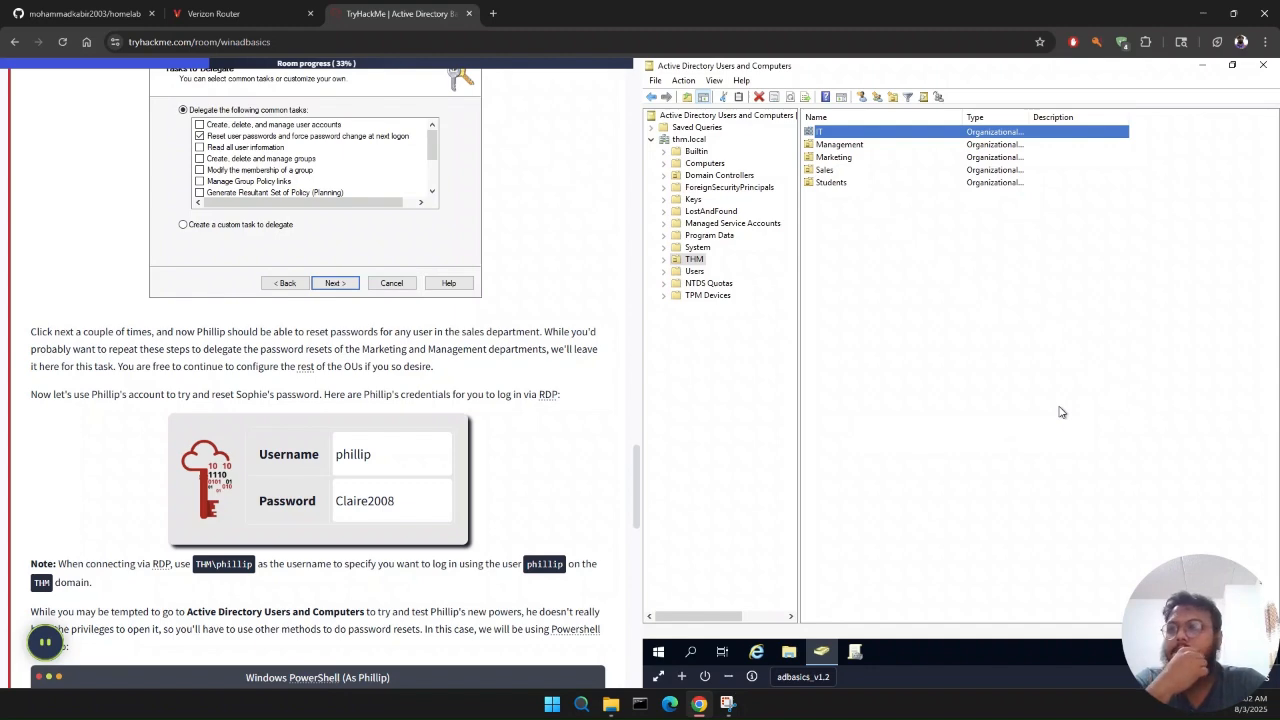
scroll(260, 612, "down", 4)
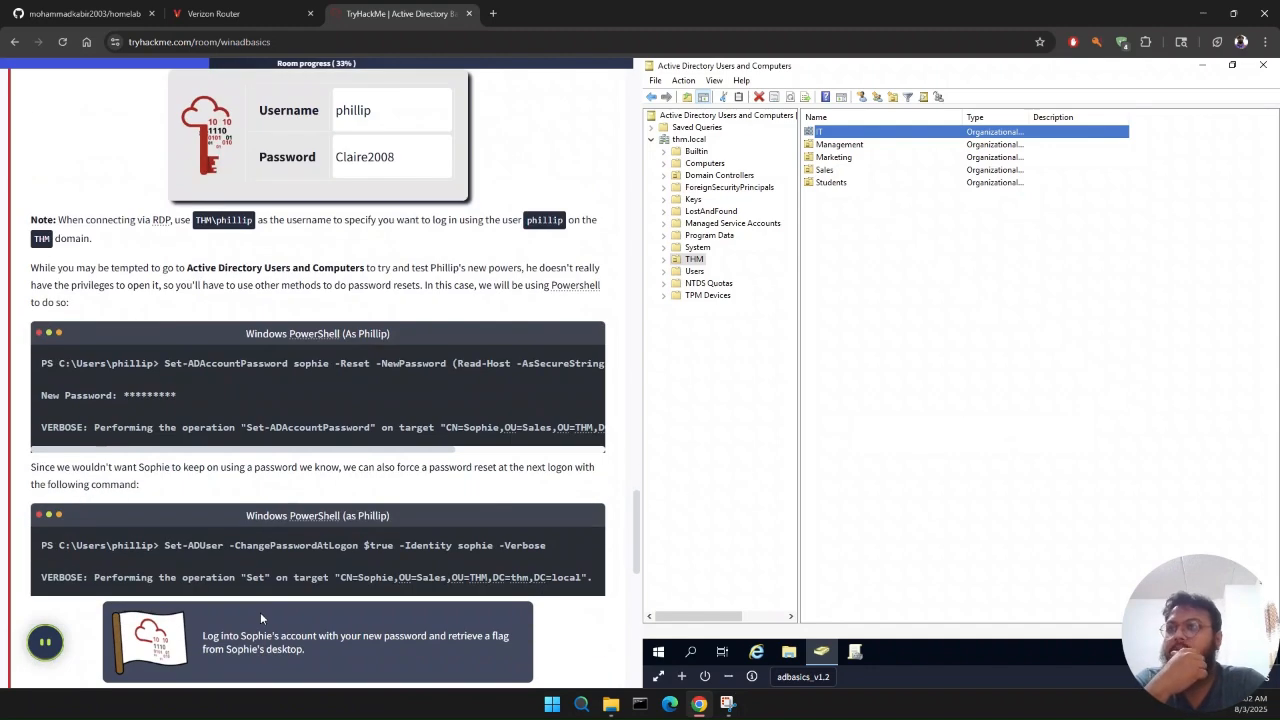
scroll(260, 612, "up", 3)
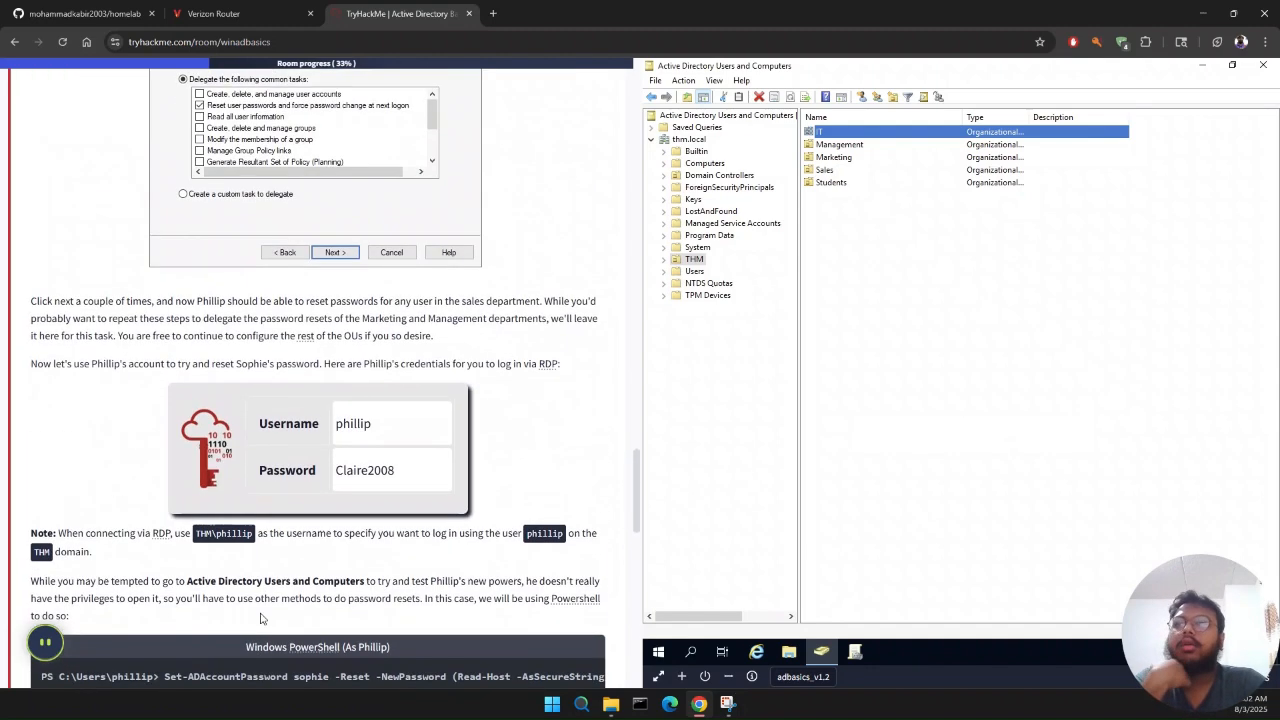
scroll(260, 612, "down", 1)
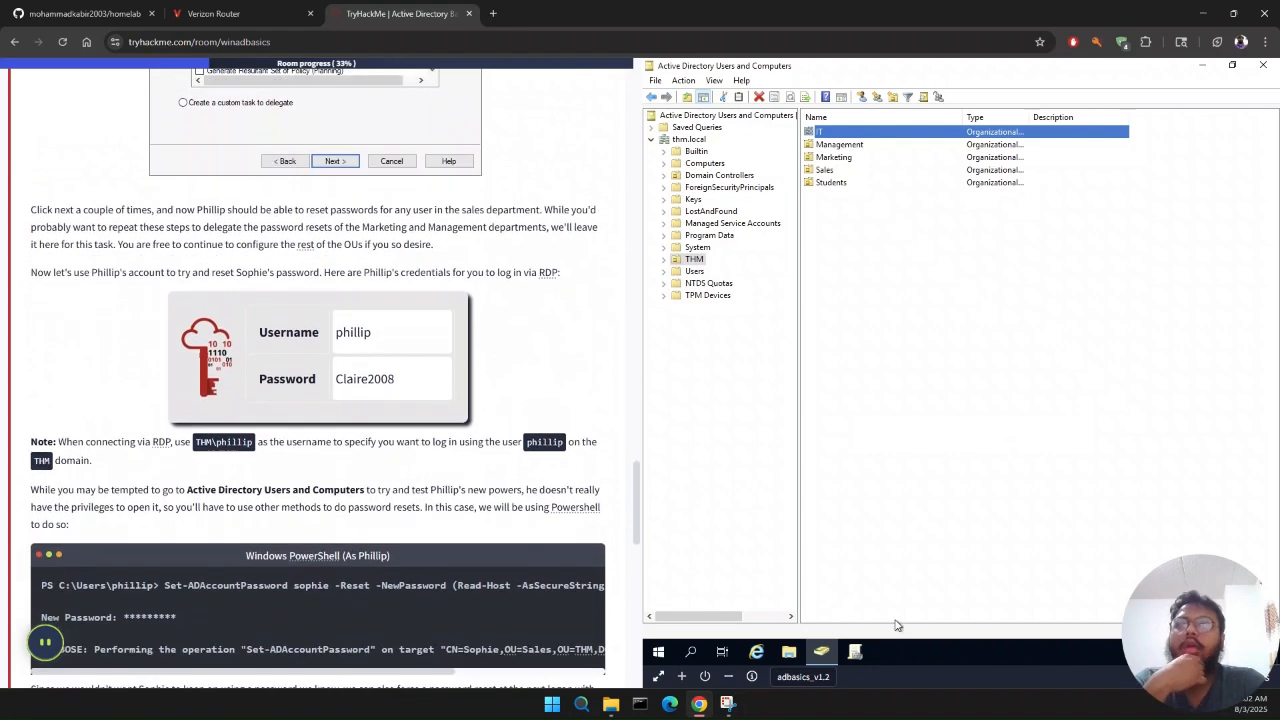
left_click(688, 652)
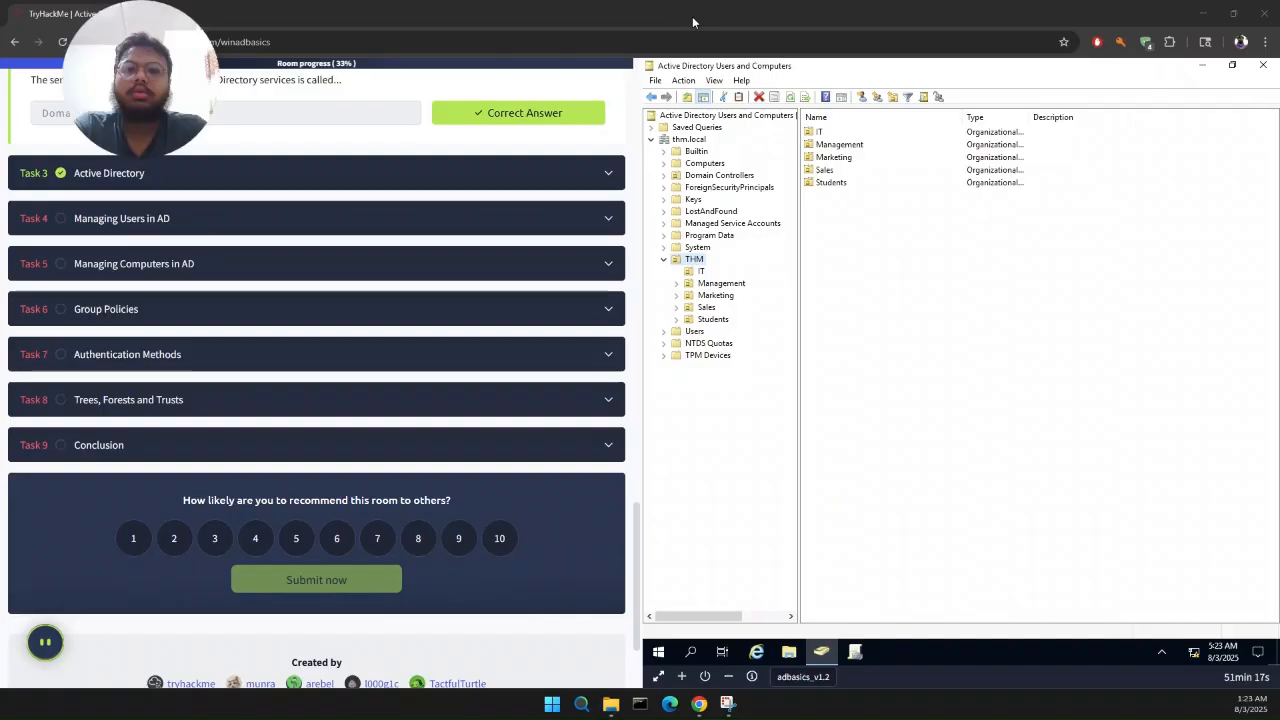
Step: Expand Task 3, Active Directory, and review its sections on organizational units, default containers and security groups
left_click_drag(212, 100, 1226, 552)
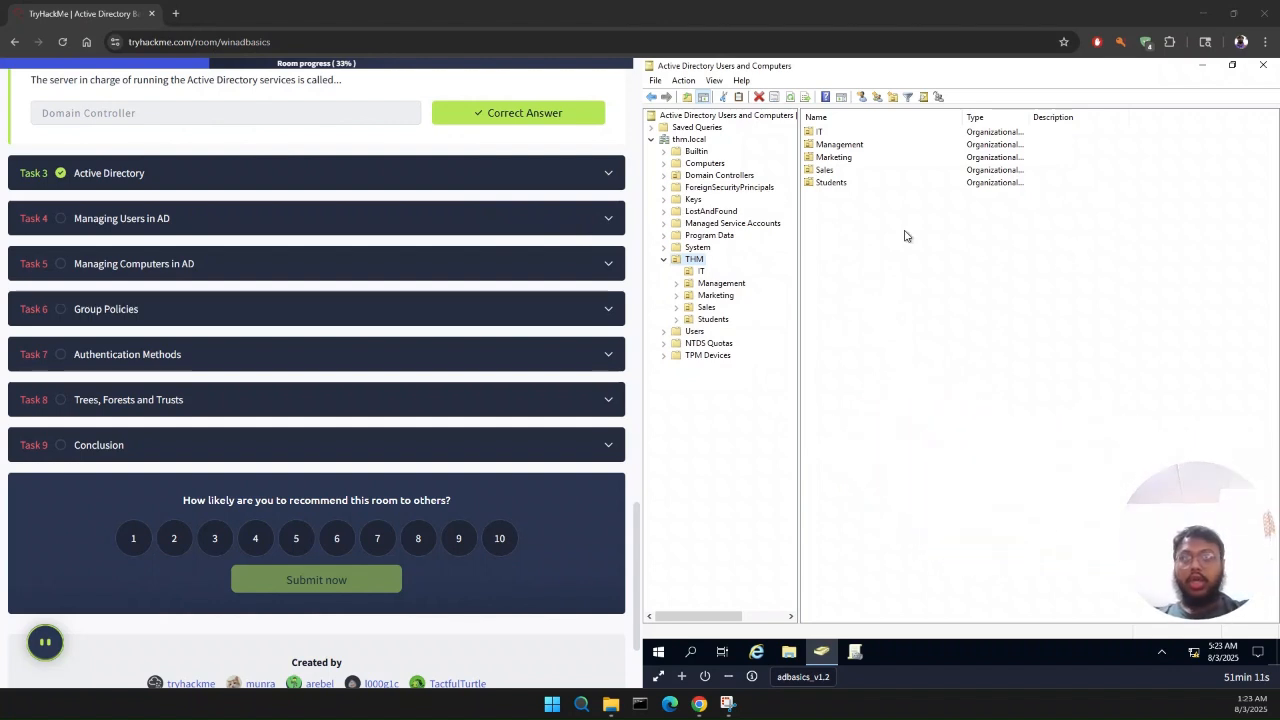
scroll(520, 227, "up", 1)
scroll(520, 227, "up", 1)
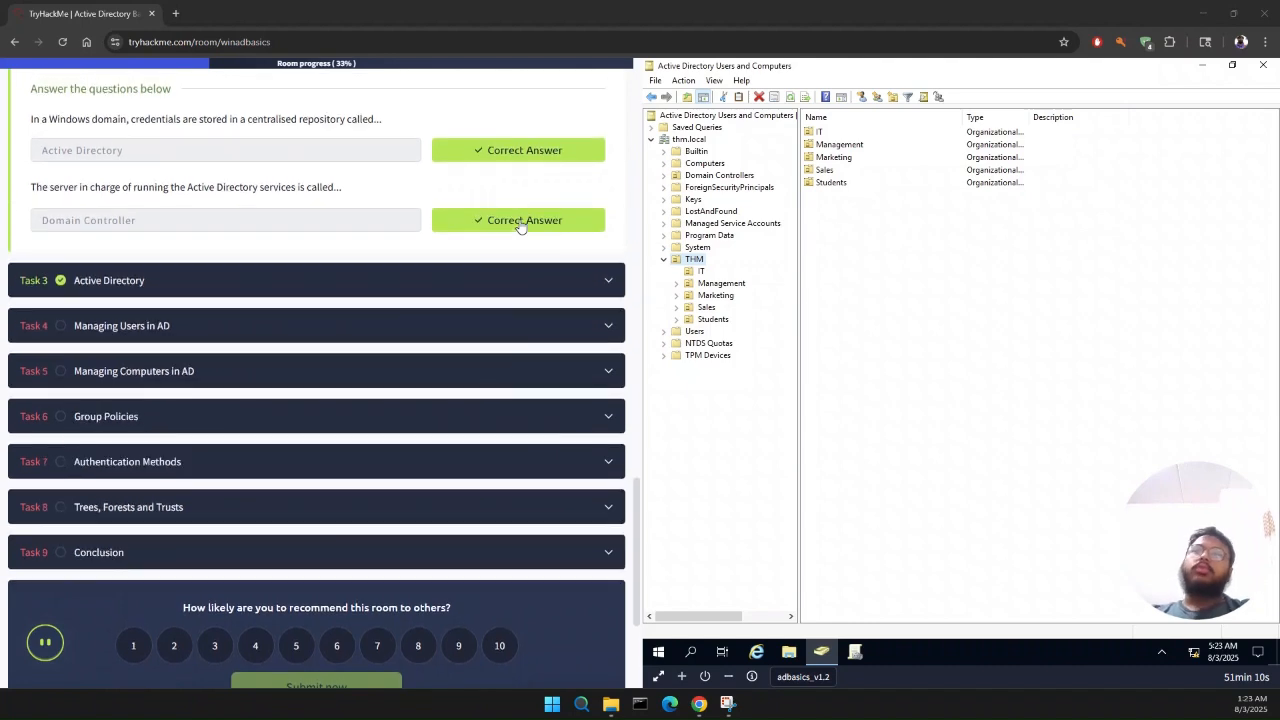
left_click(561, 297)
scroll(477, 500, "down", 10)
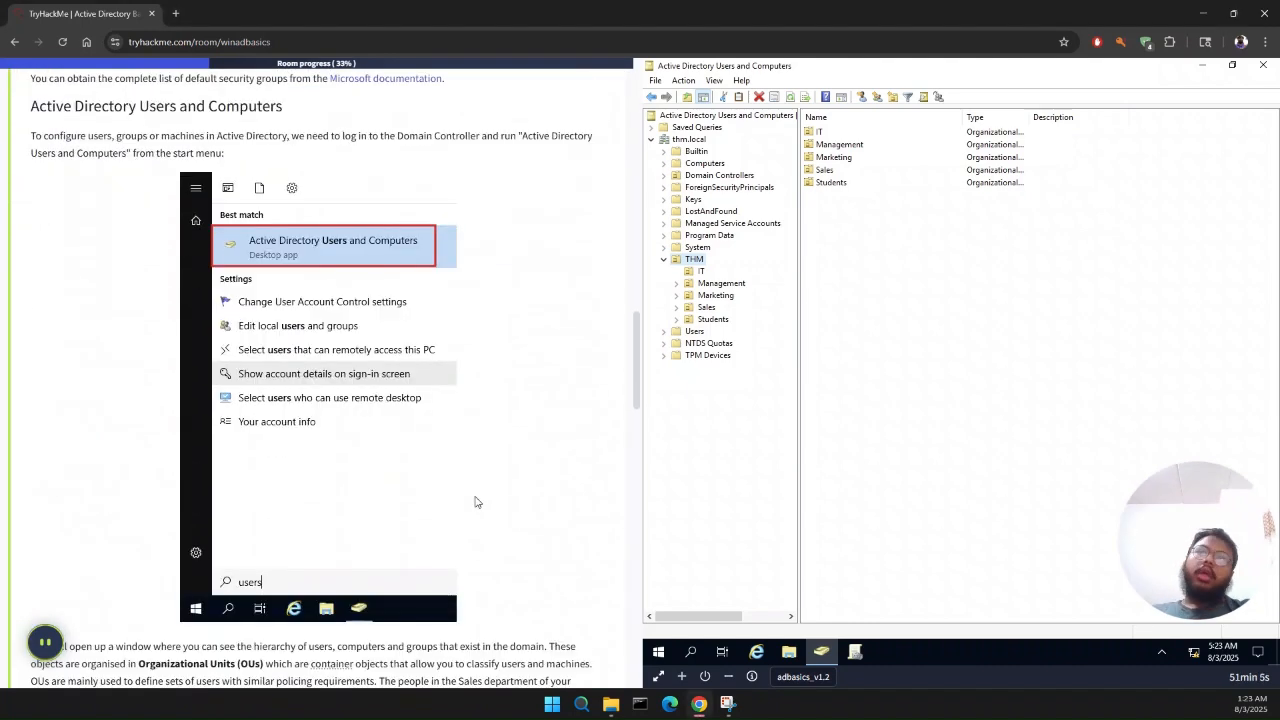
scroll(477, 502, "down", 3)
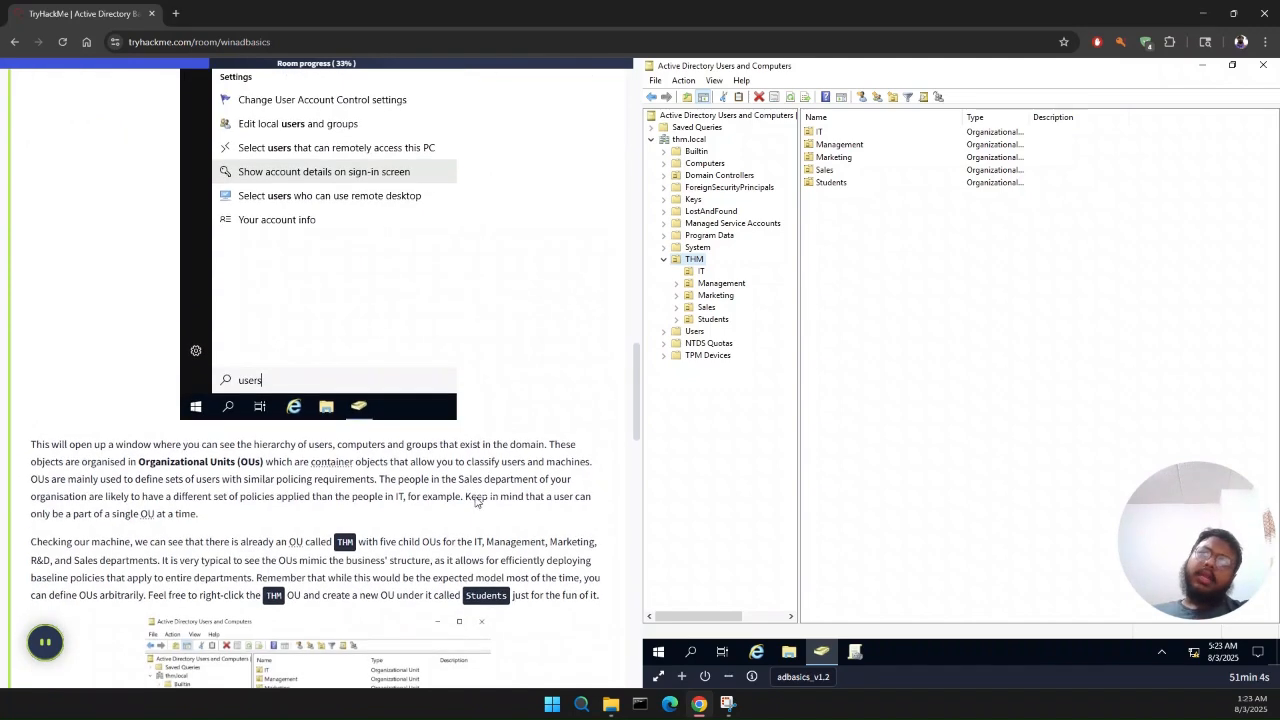
scroll(477, 502, "down", 1)
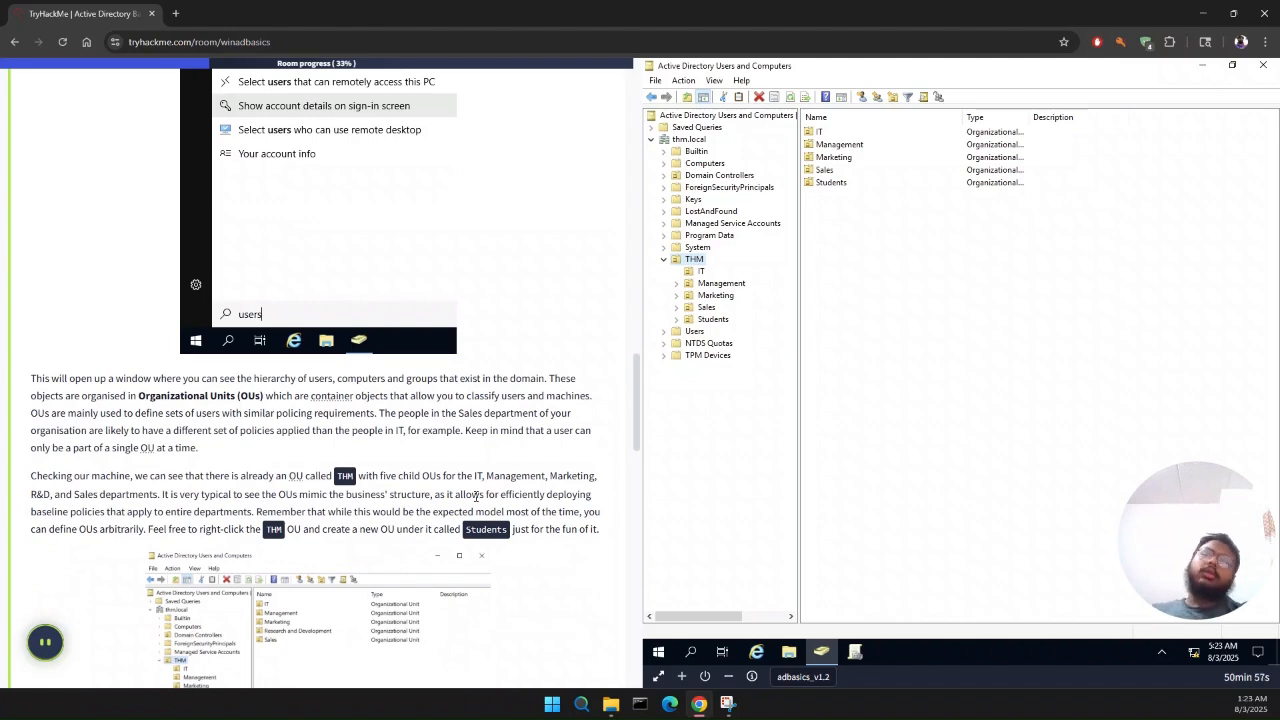
scroll(477, 502, "down", 10)
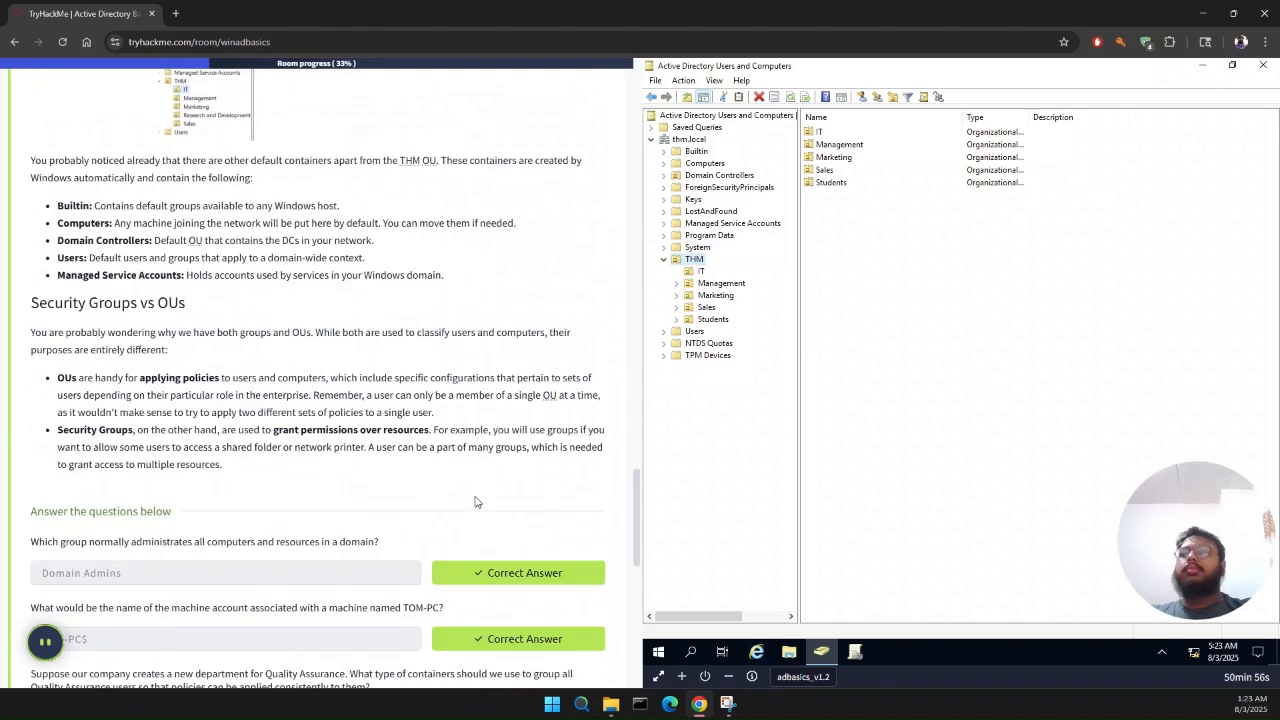
scroll(477, 502, "down", 4)
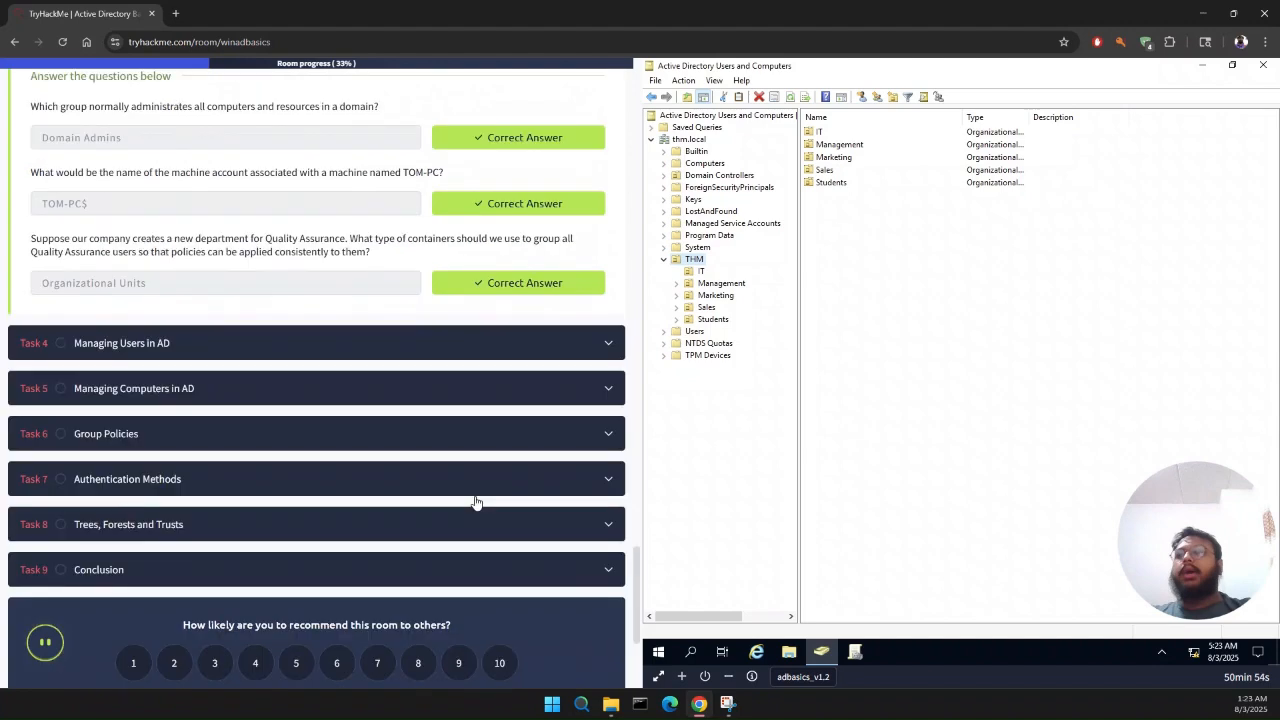
Step: Expand Task 4, Managing Users in AD, find its RDP and PowerShell instructions, and start a search on the domain controller
left_click(245, 354)
scroll(245, 354, "down", 15)
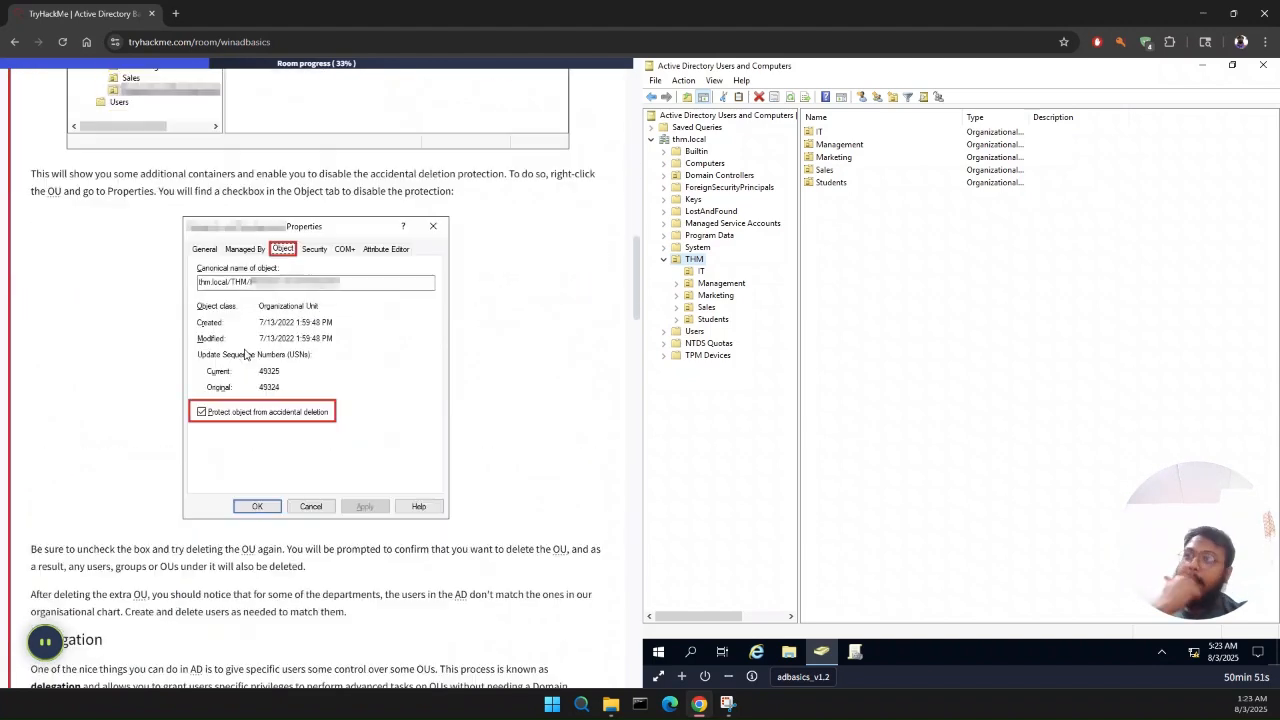
scroll(245, 354, "down", 4)
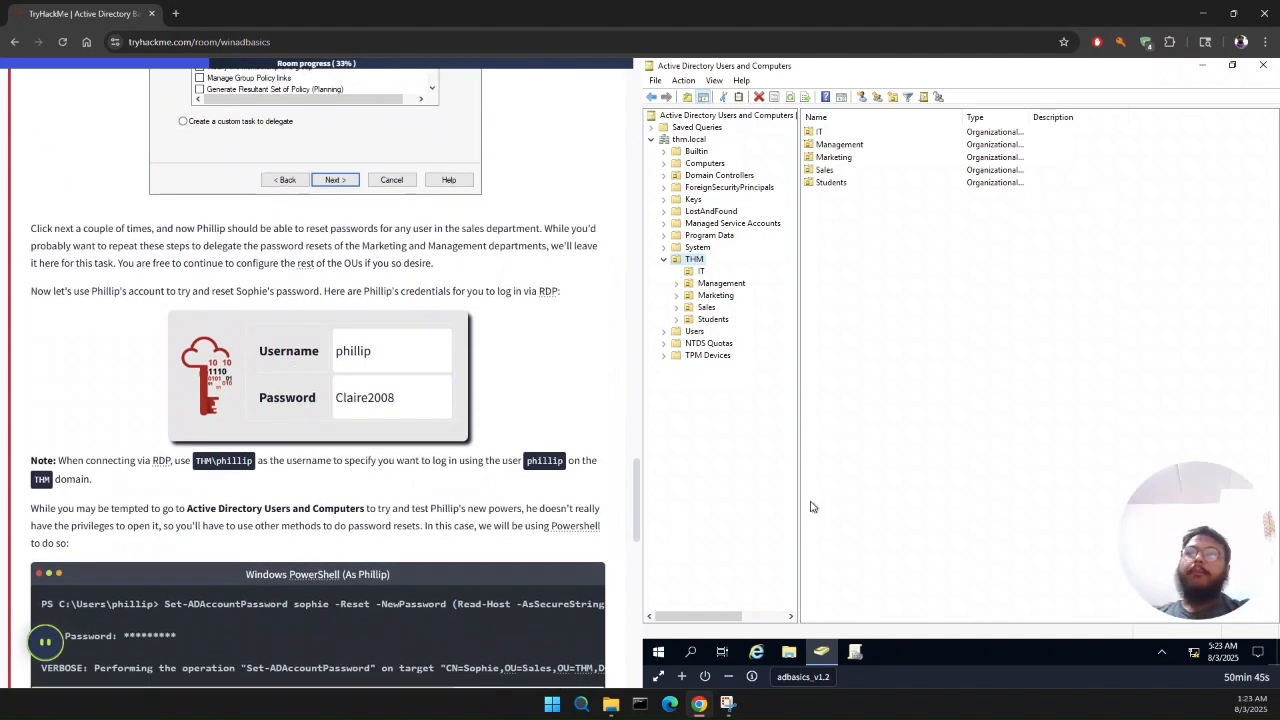
left_click(690, 653)
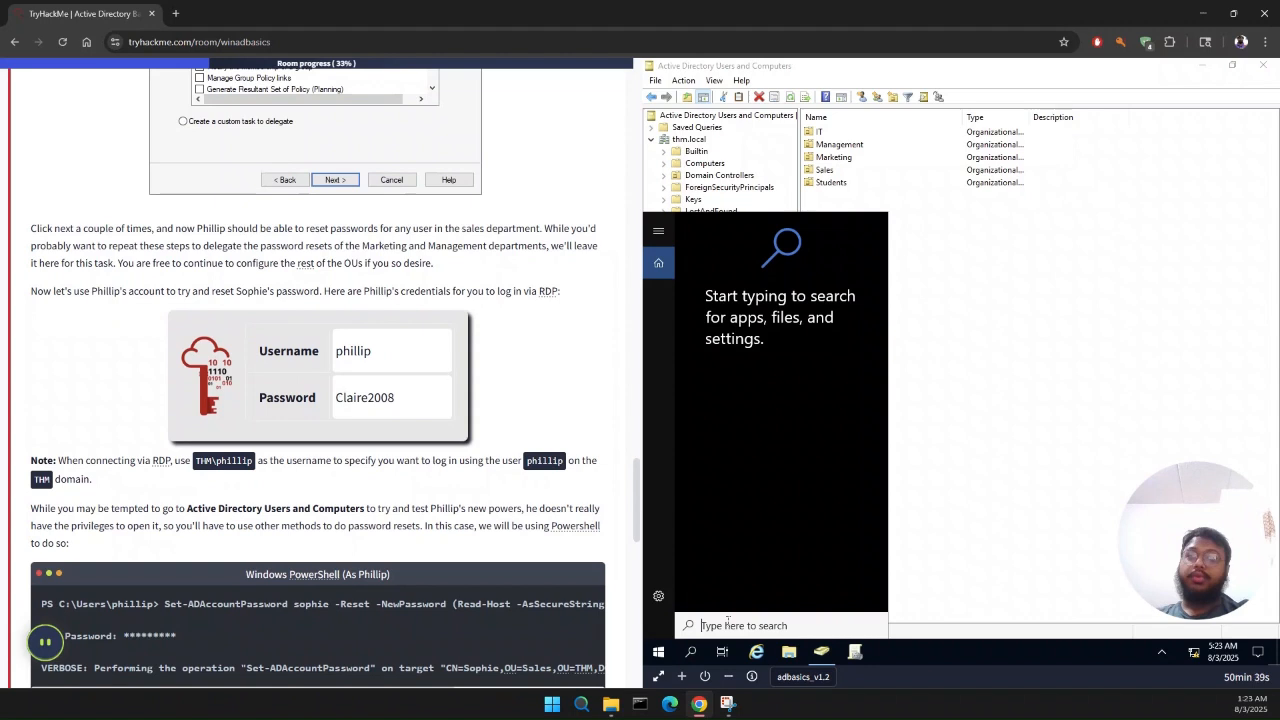
type("c")
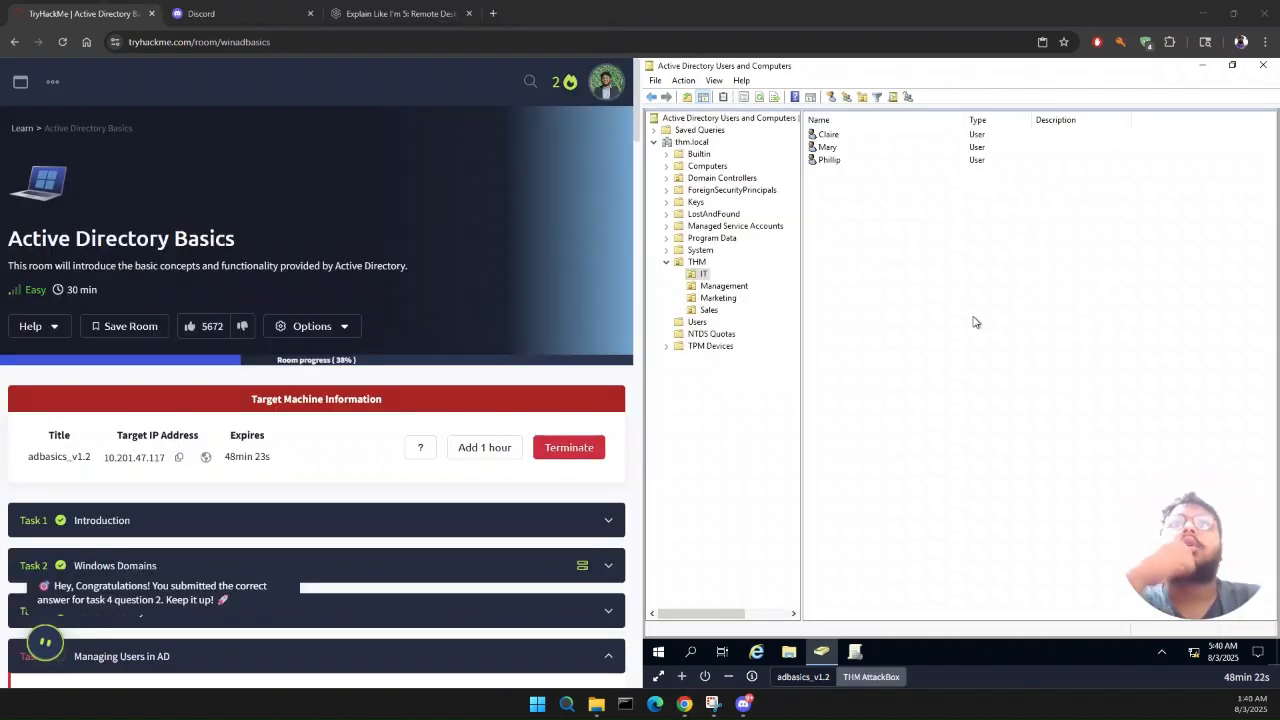
Step: Switch from the adbasics_v1.2 machine to the THM AttackBox desktop
left_click(864, 678)
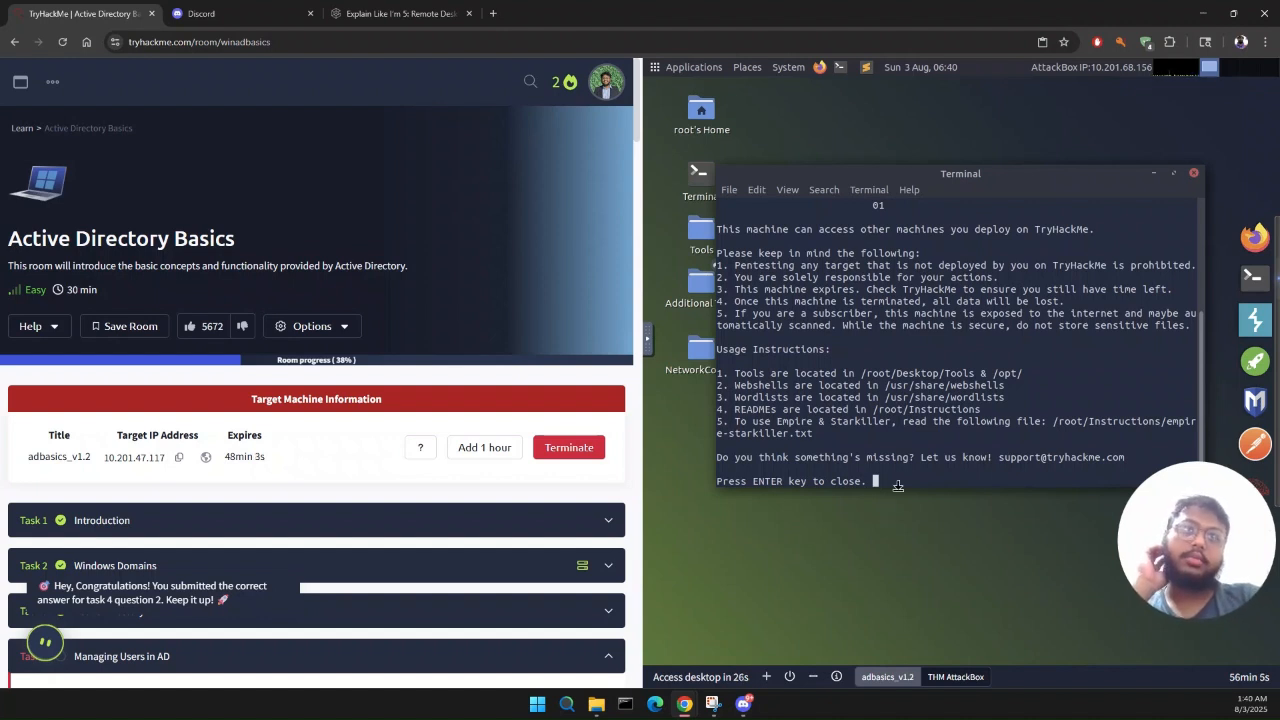
Step: Dismiss the AttackBox welcome message and open a terminal, keeping only one terminal window
key("Return")
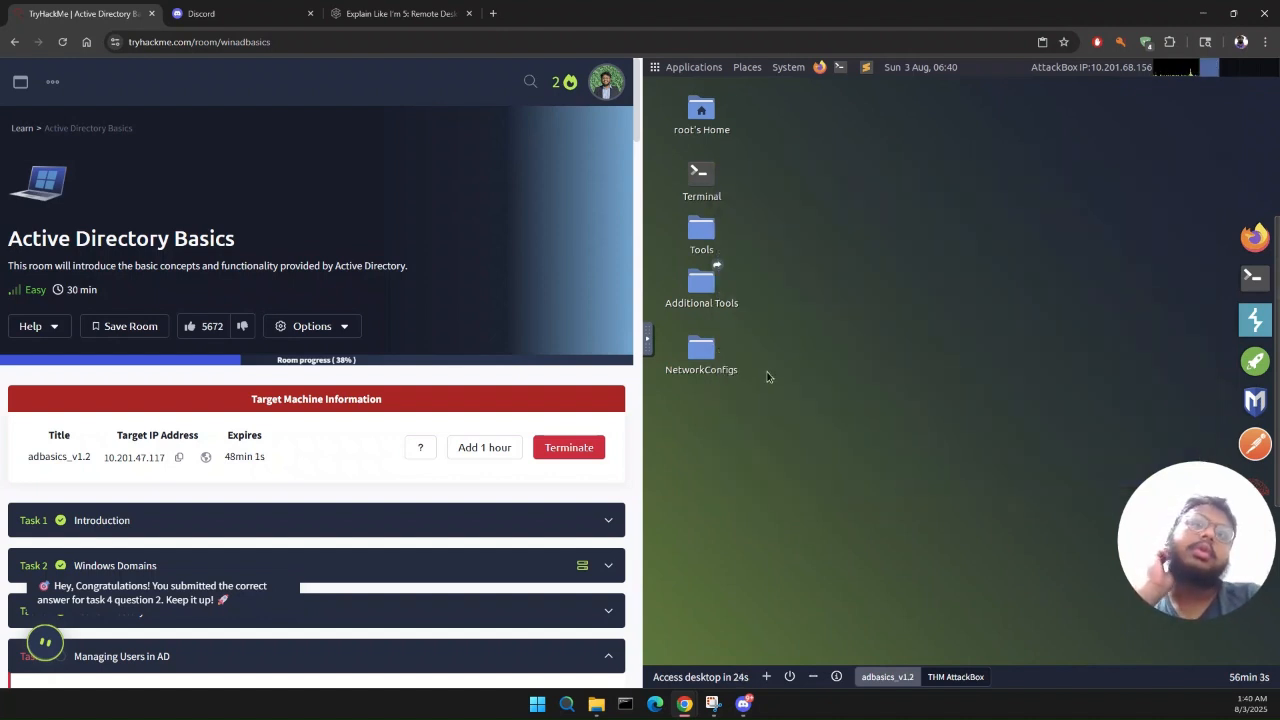
left_click(1245, 289)
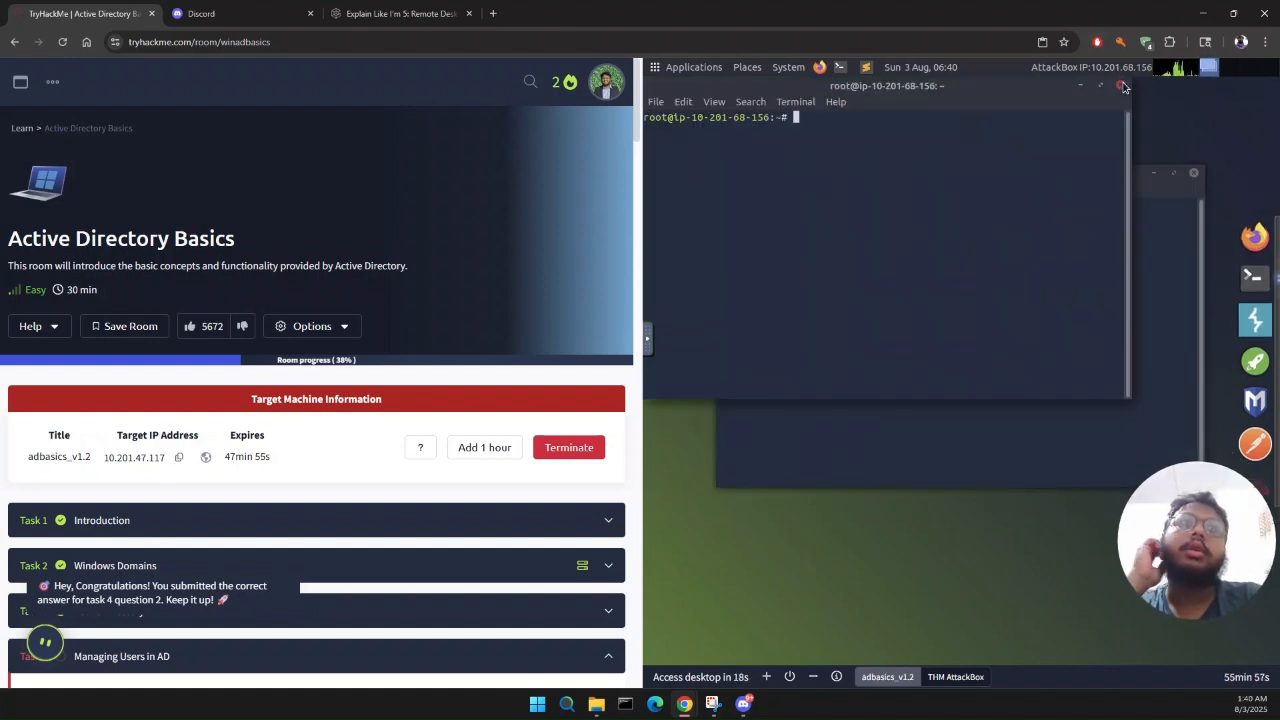
left_click(1119, 83)
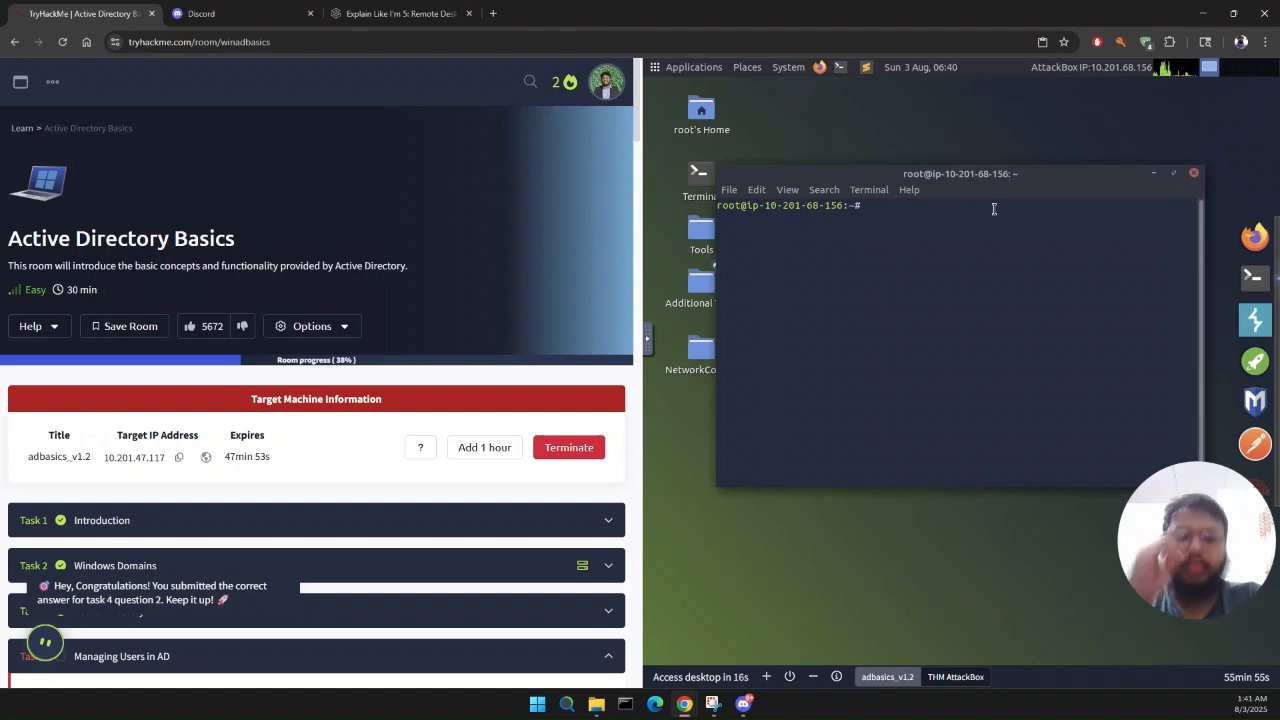
Step: Start a remote desktop session from the terminal with xfreerdp to the target machine's IP address, 10.201.47.117
type("xfr")
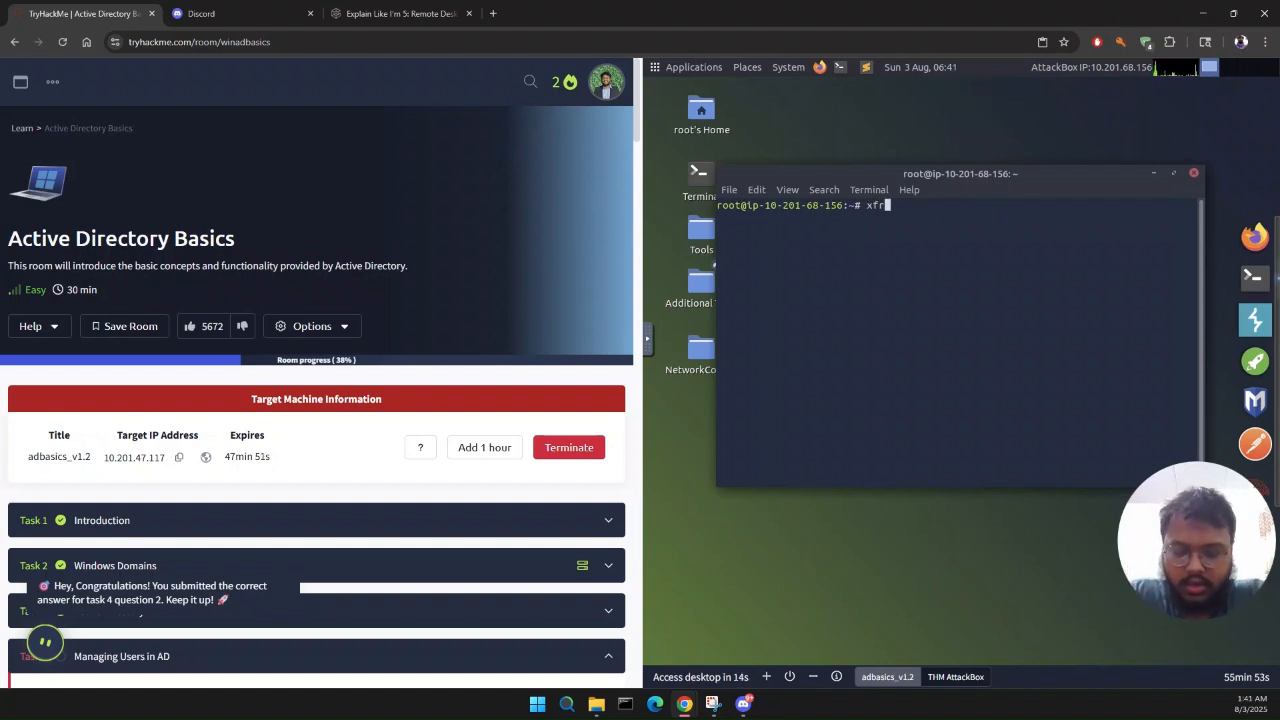
type("eerdp")
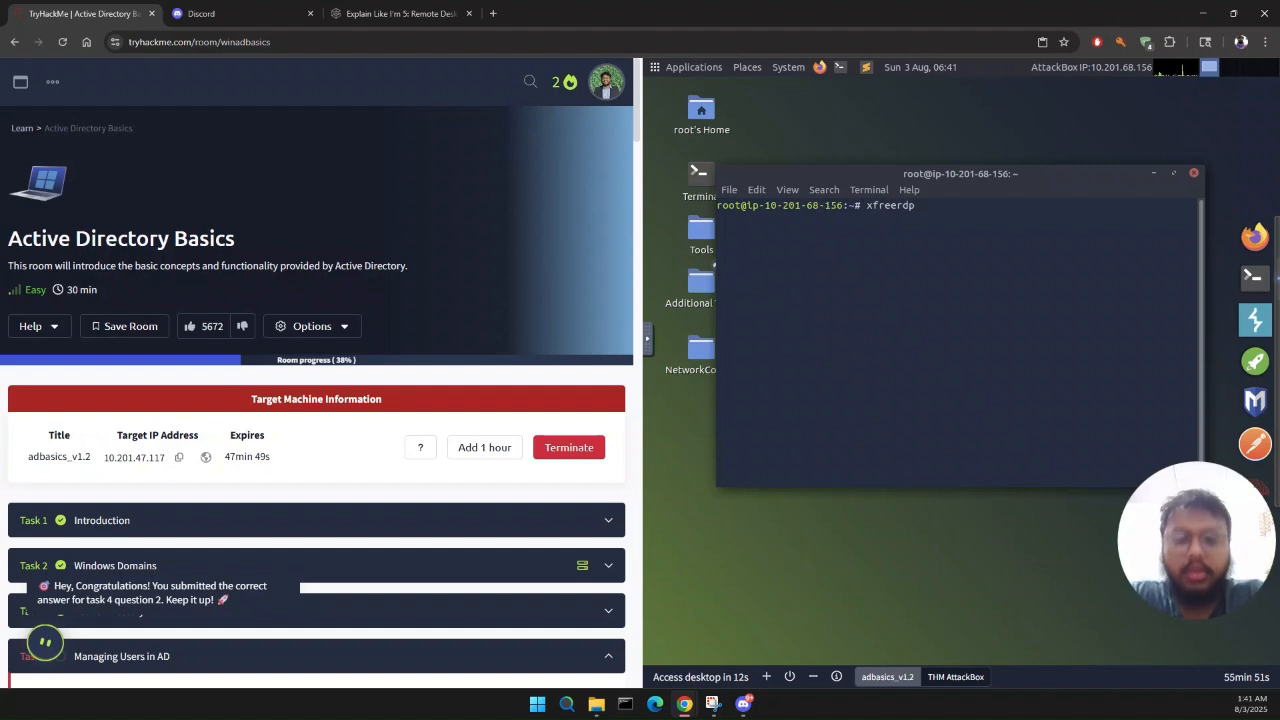
left_click(179, 457)
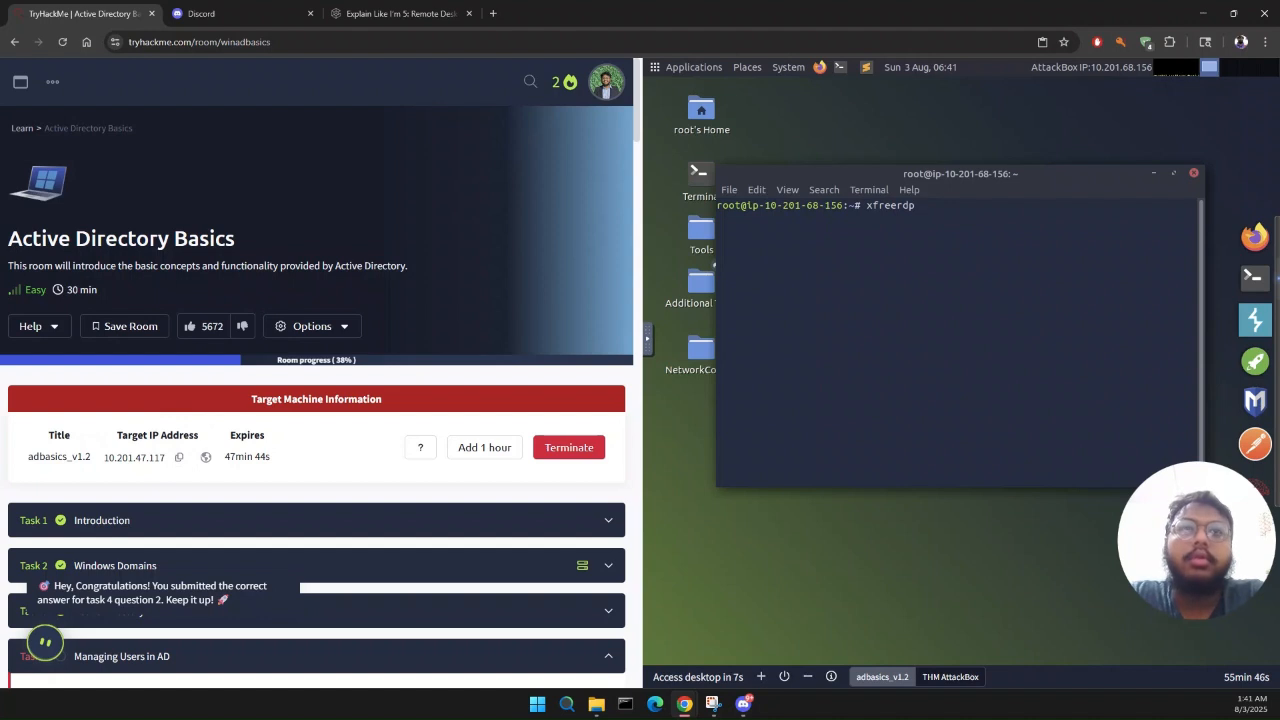
right_click(990, 226)
left_click(1018, 314)
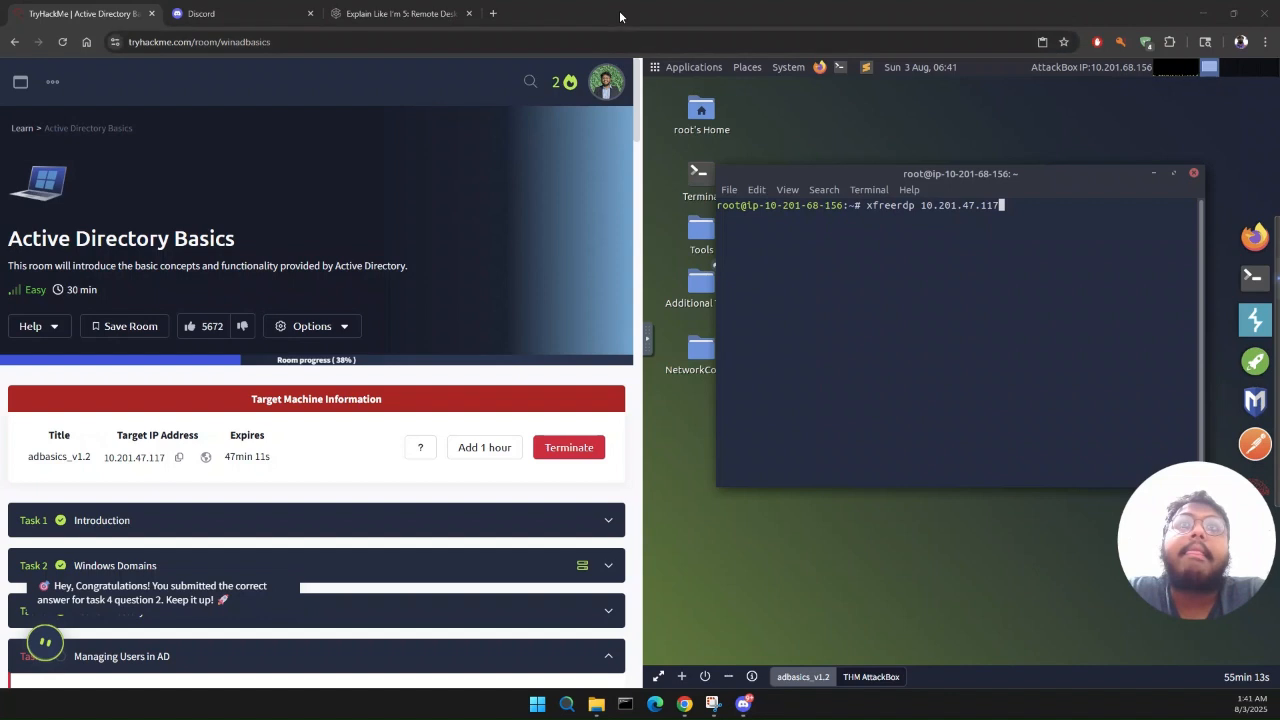
key("Return")
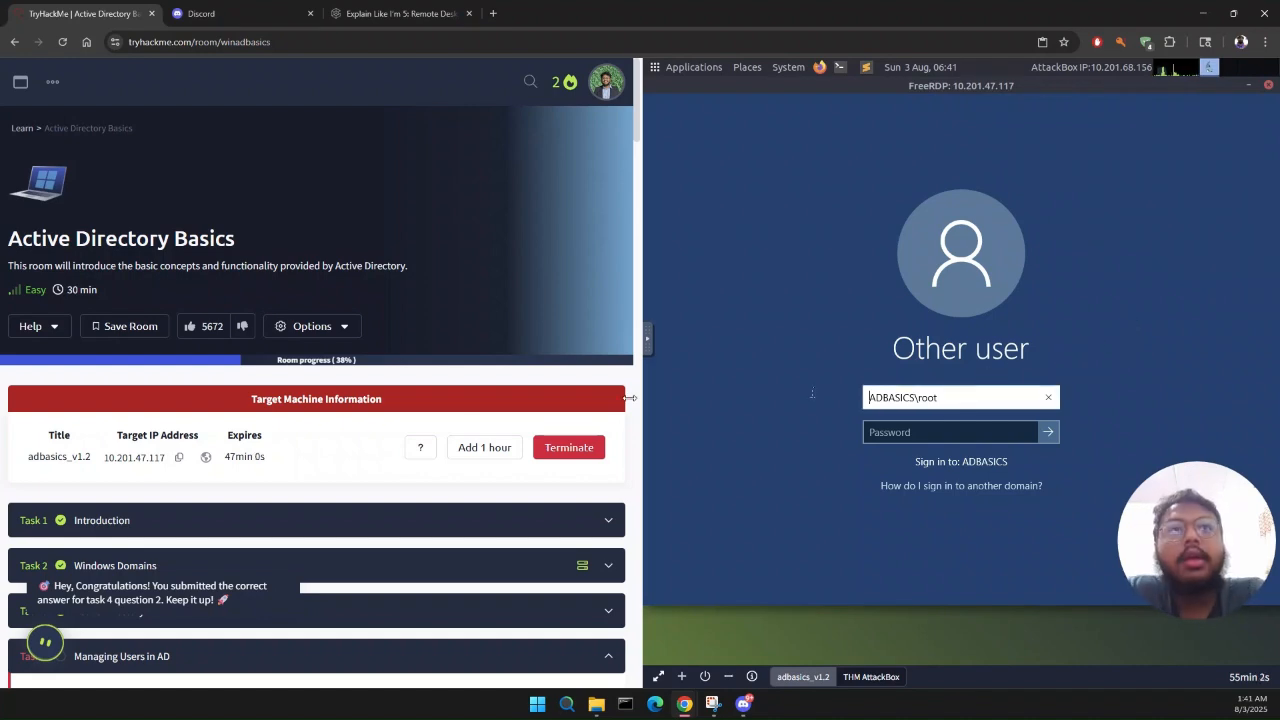
Step: Find the IT support user's RDP credentials in the room and replace ADBASICS\root with that username on the remote sign-in screen
scroll(466, 430, "down", 15)
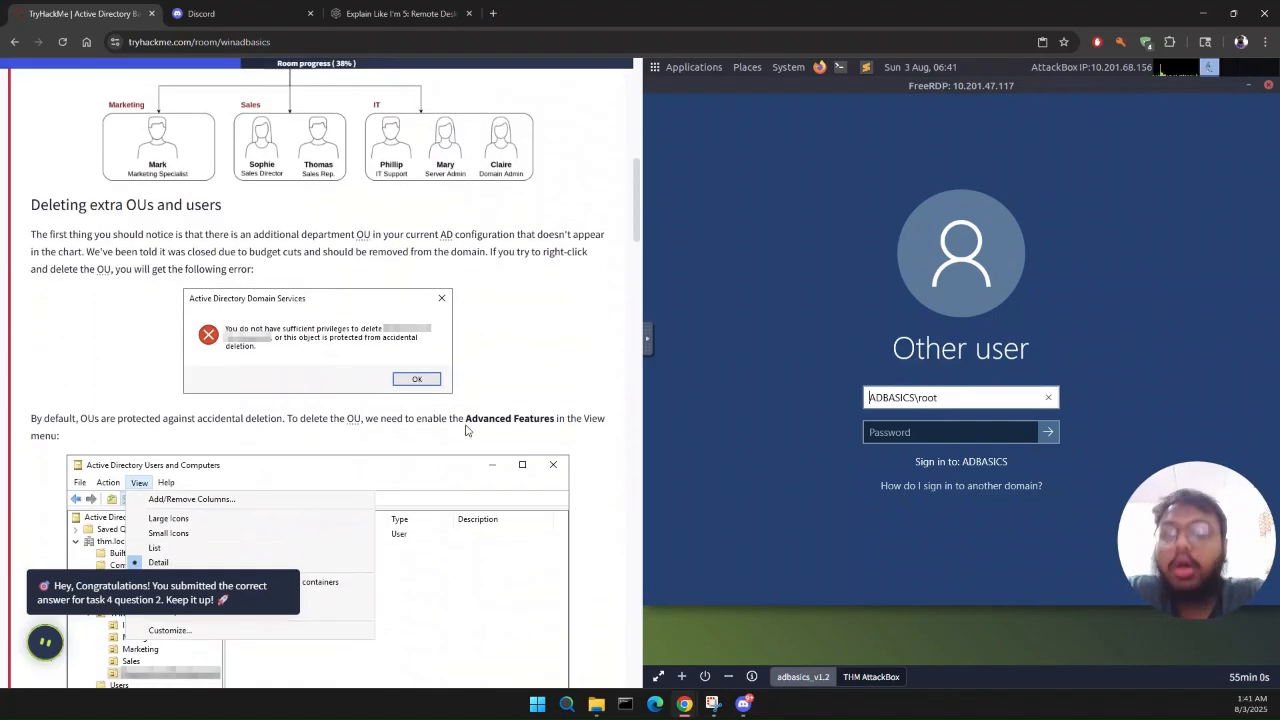
scroll(466, 430, "down", 15)
scroll(466, 430, "down", 10)
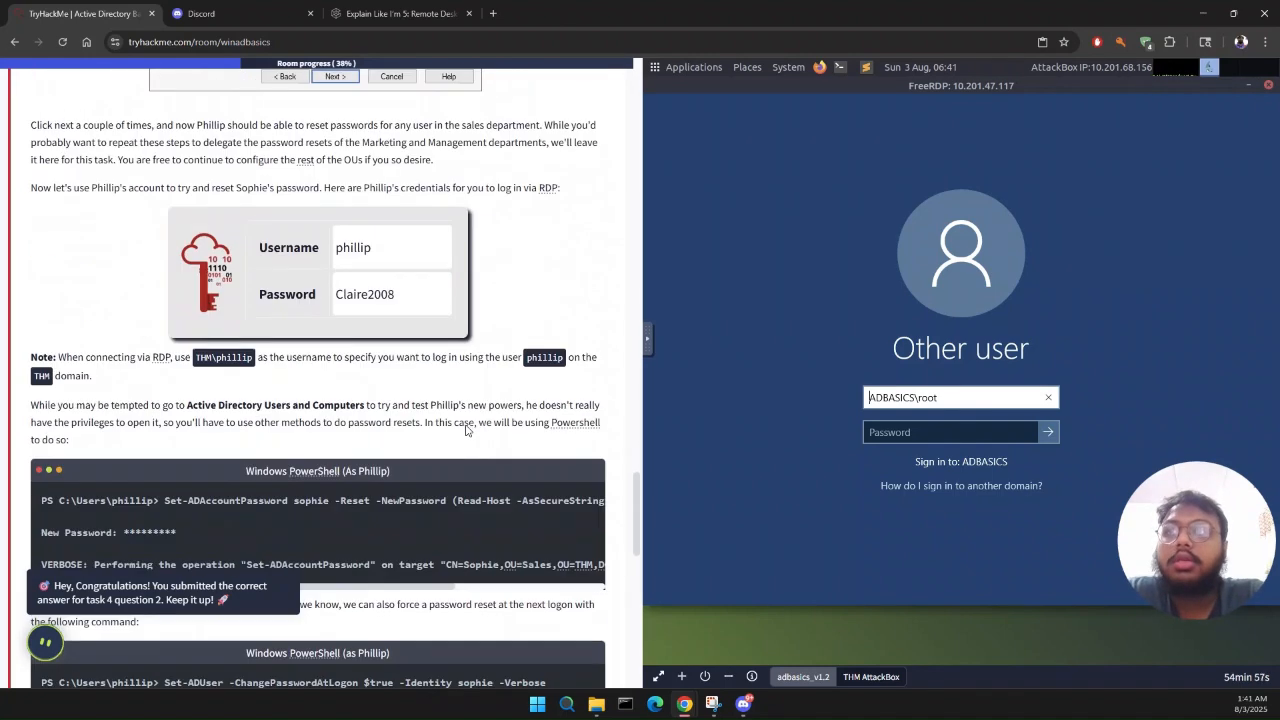
double_click(925, 397)
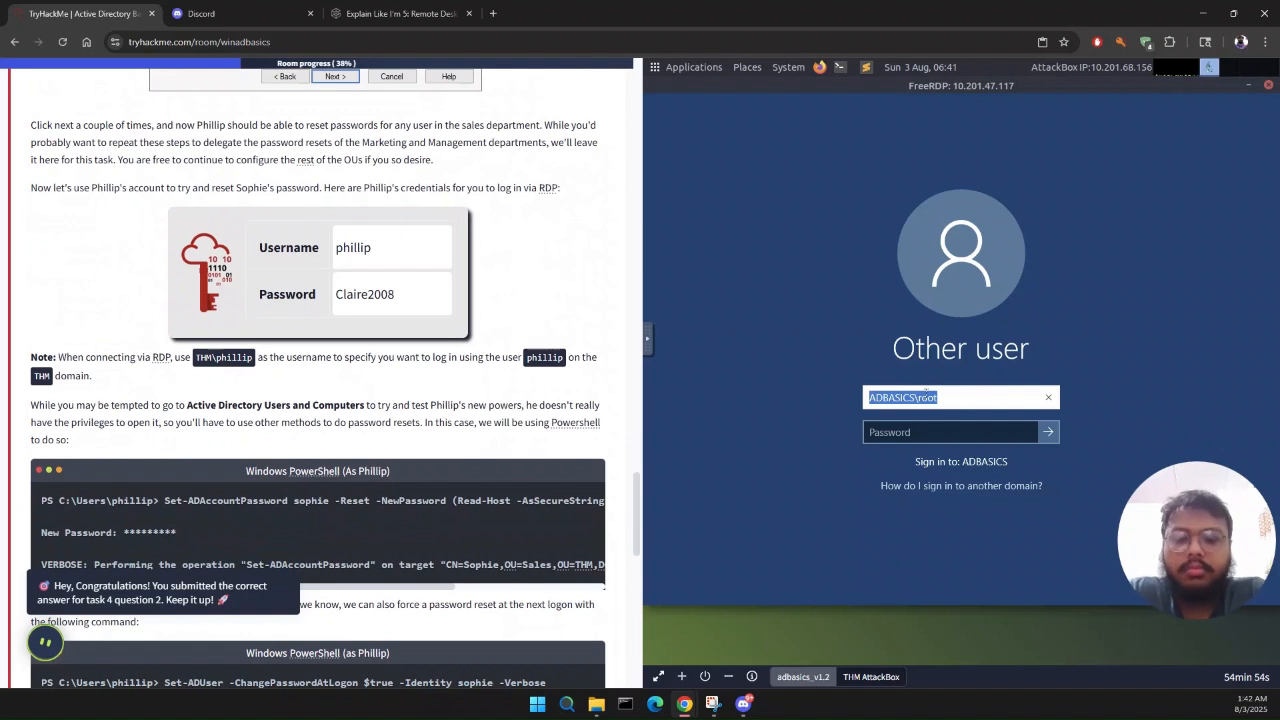
type("phillip")
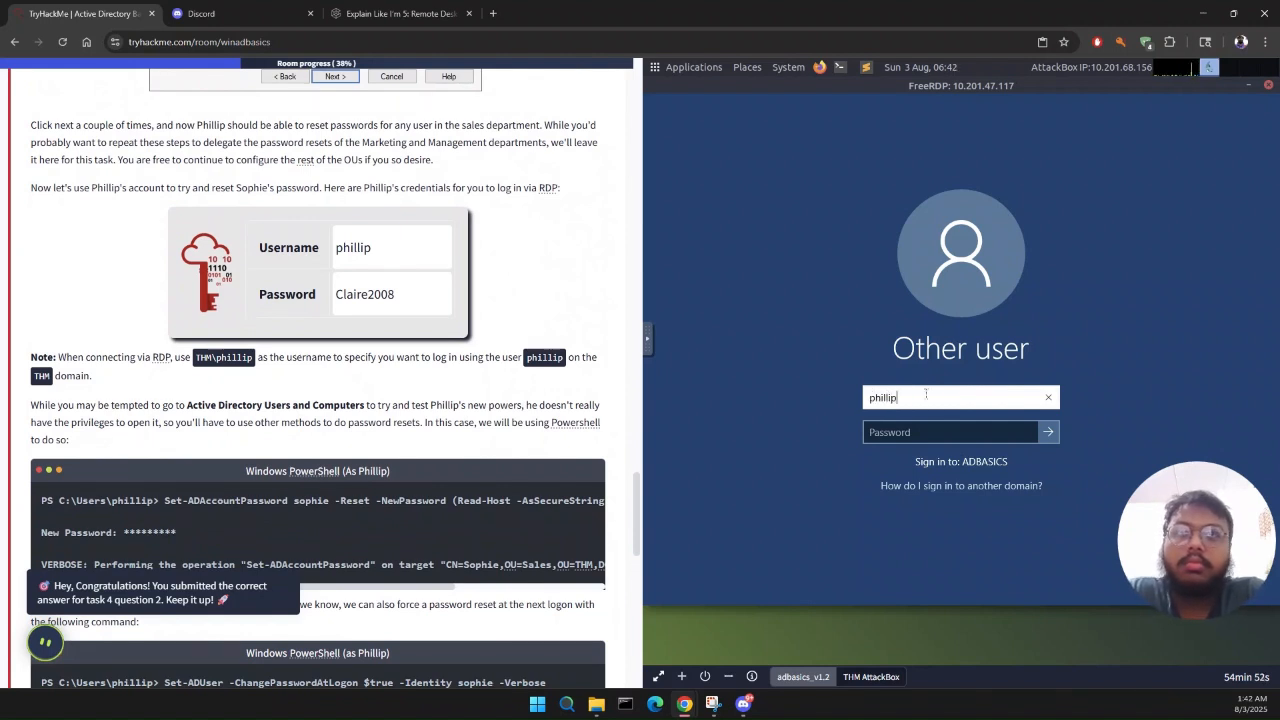
Step: Enter the IT support user's password, reveal it to correct the typo, and try to sign in to the ADBASICS domain
key("Tab")
type("Clair")
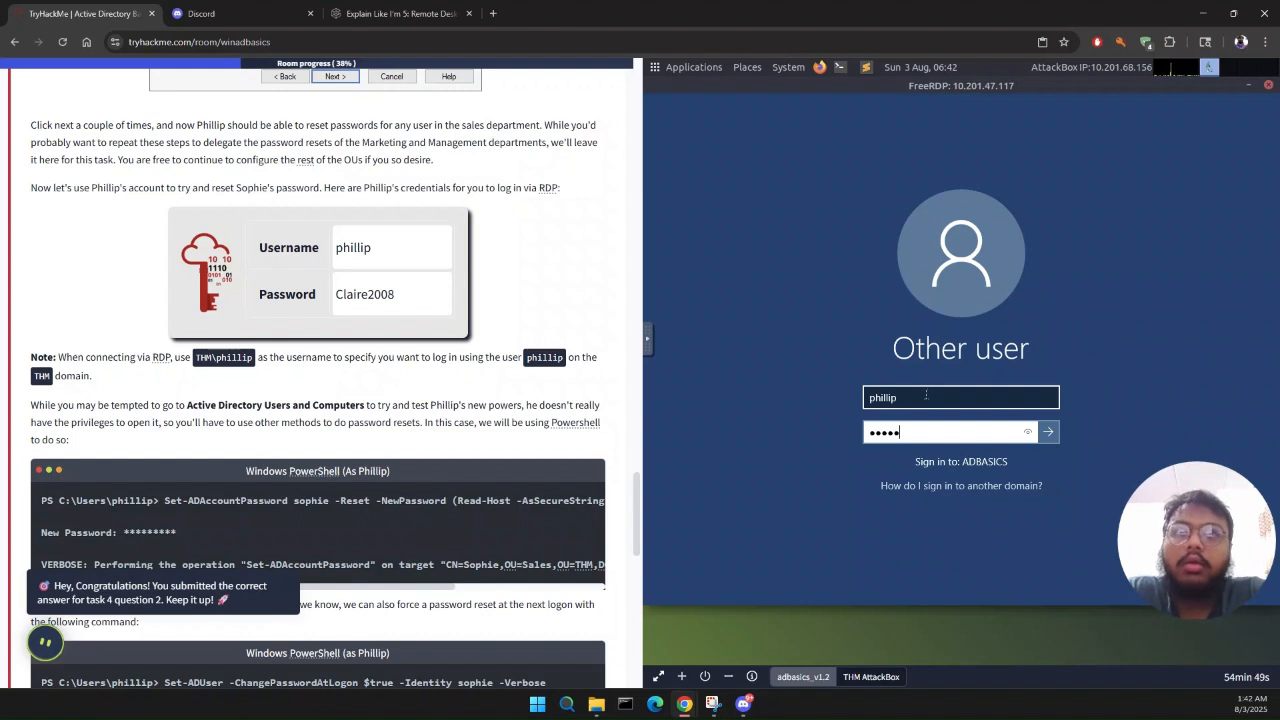
left_click(1027, 431)
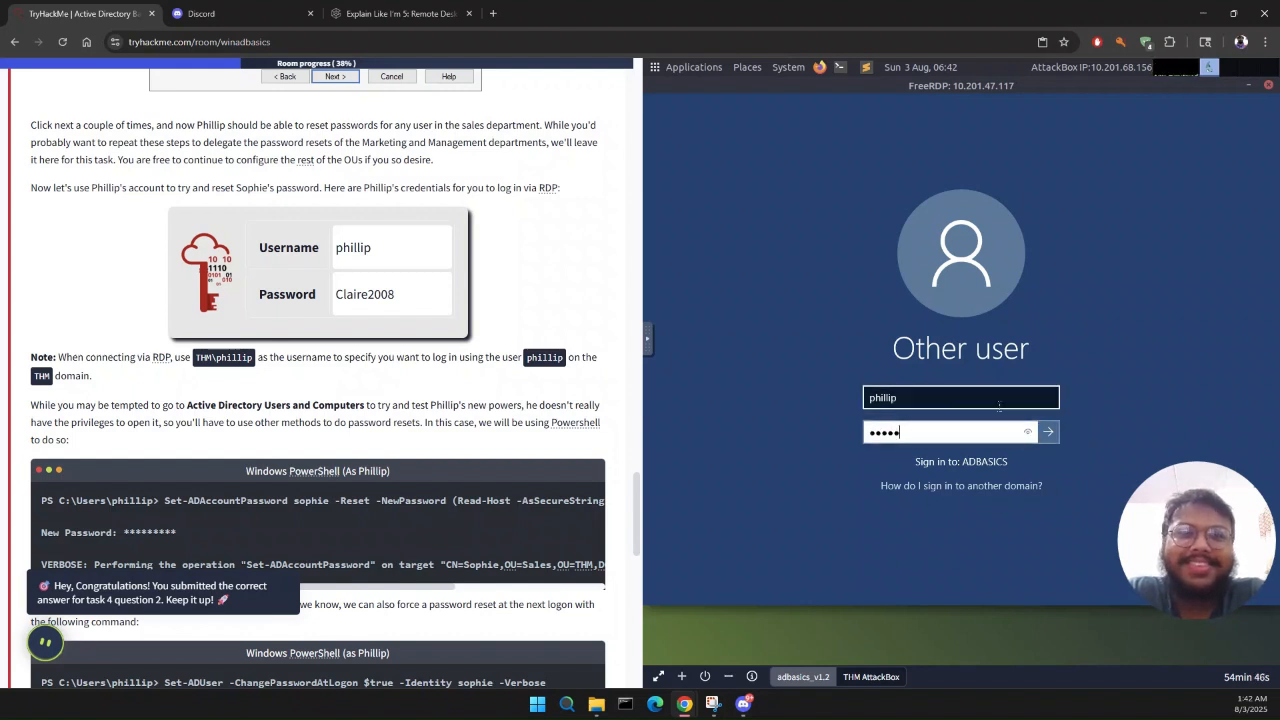
left_click(1027, 432)
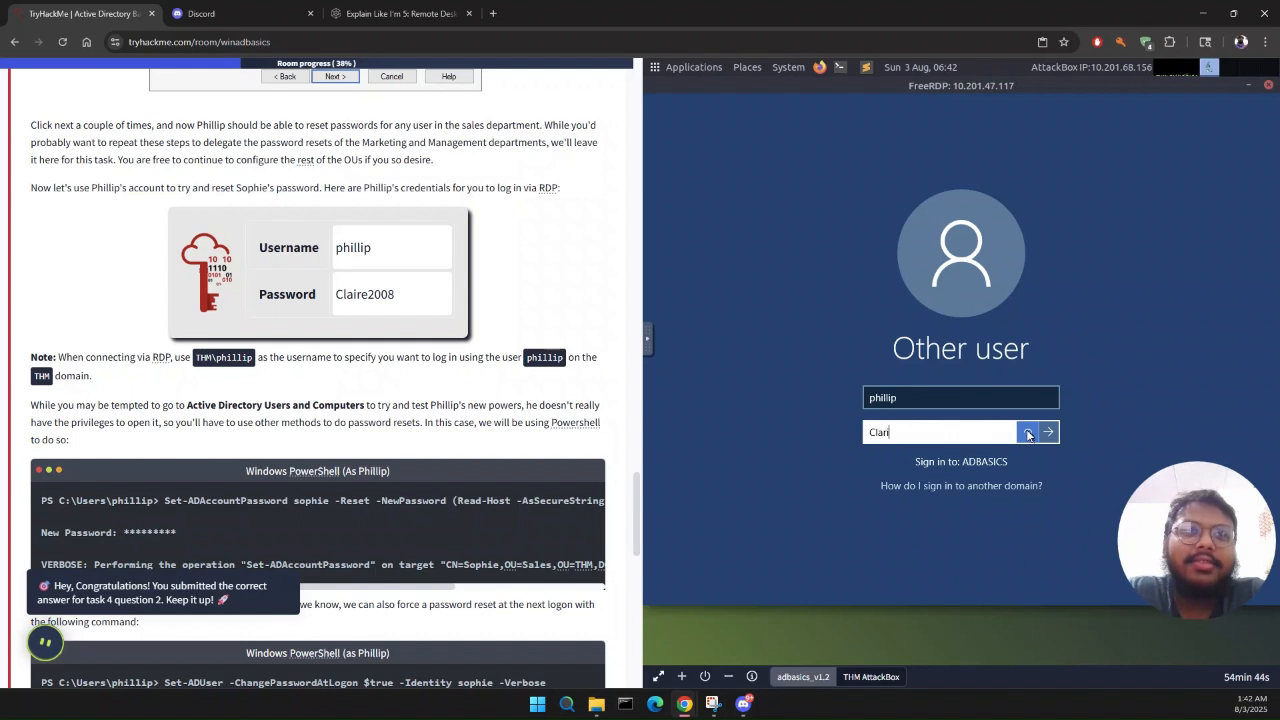
key("BackSpace")
key("BackSpace")
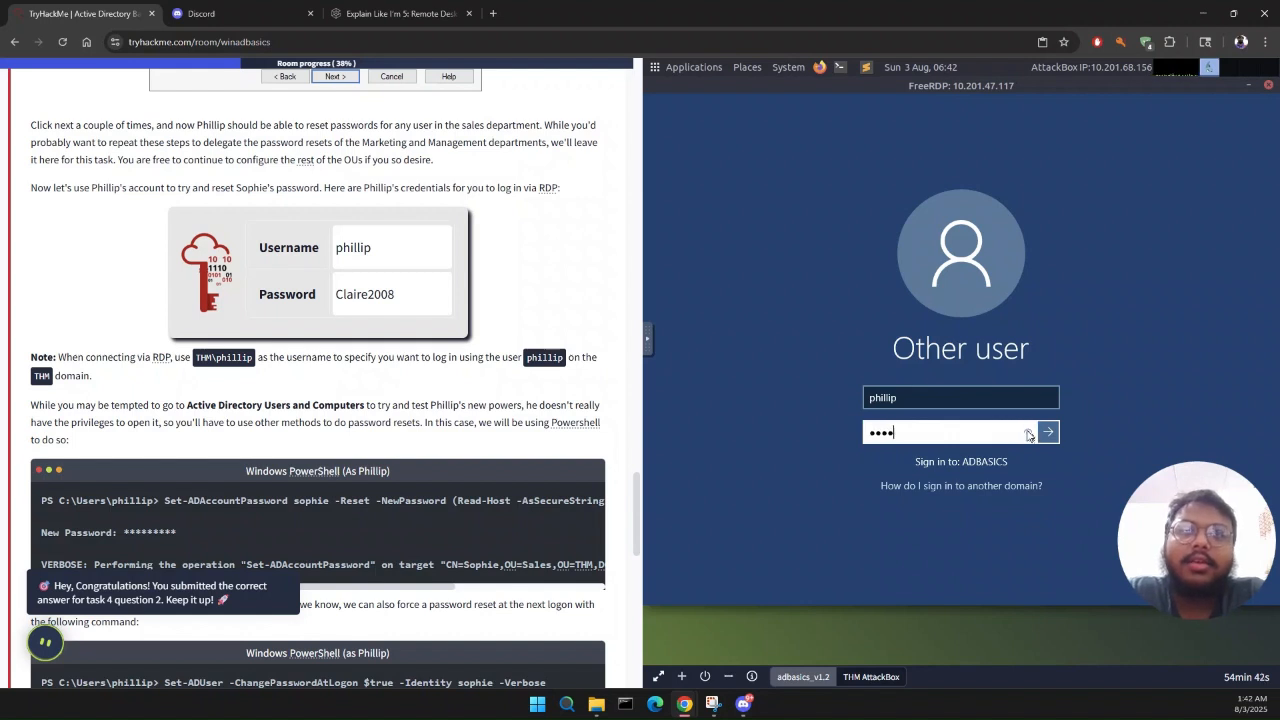
type("ire2008")
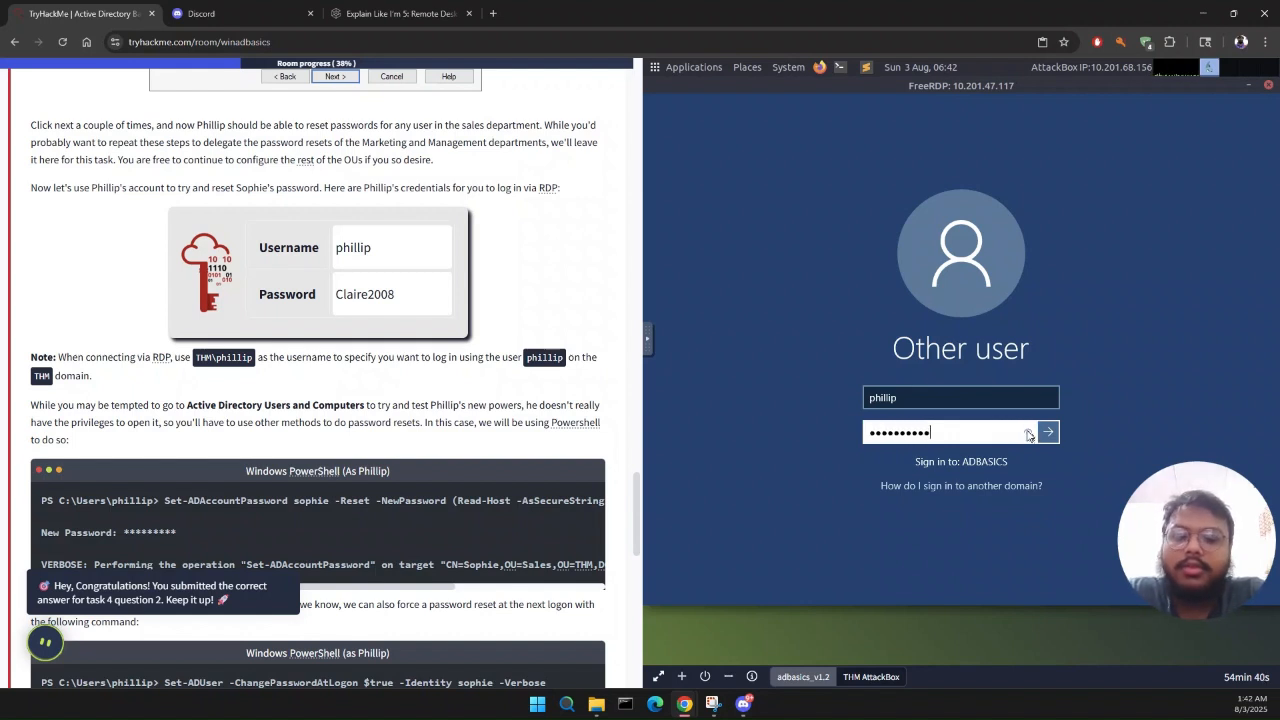
key("Return")
key("Return")
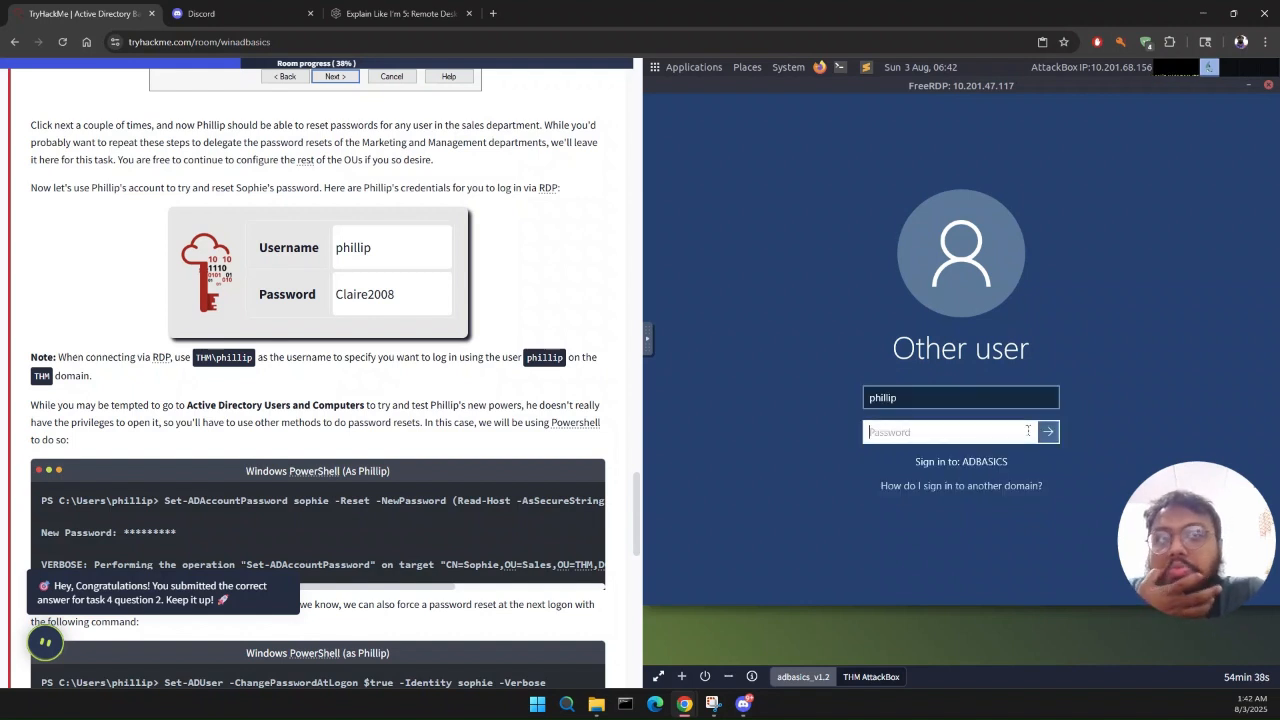
Step: Re-enter the account password and try again to sign in without a domain prefix
type("Cla")
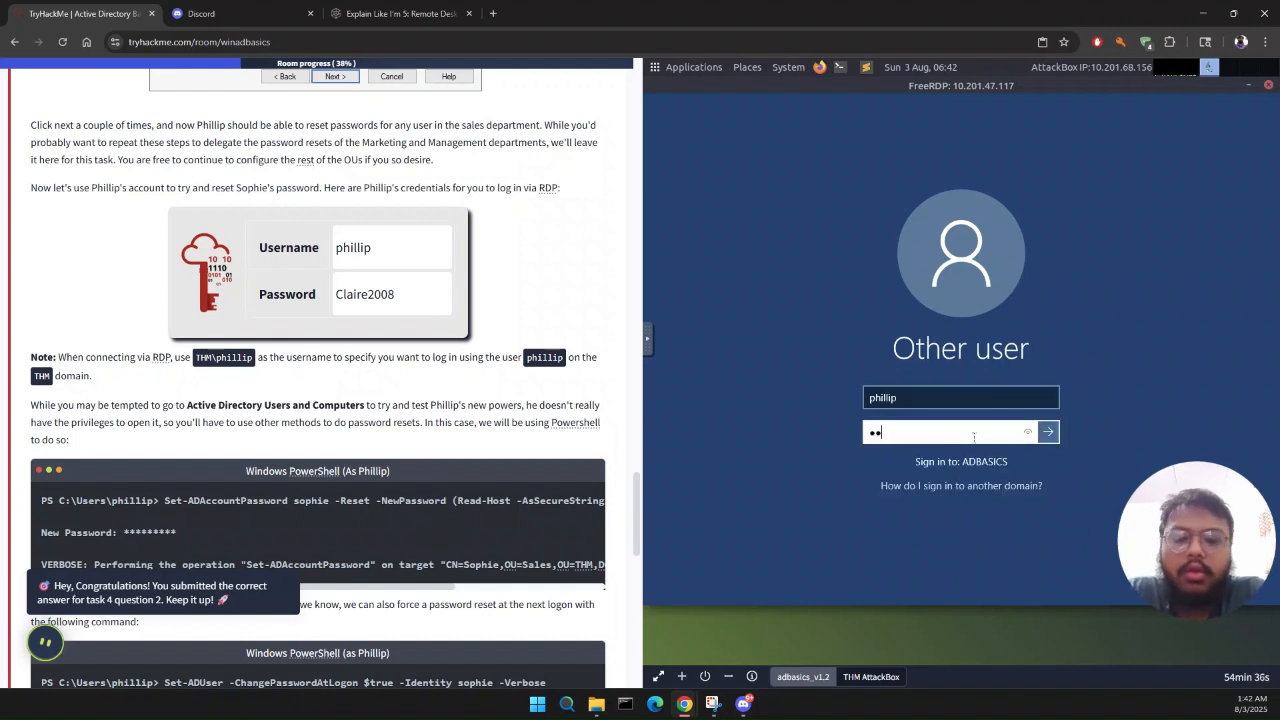
type("ire2")
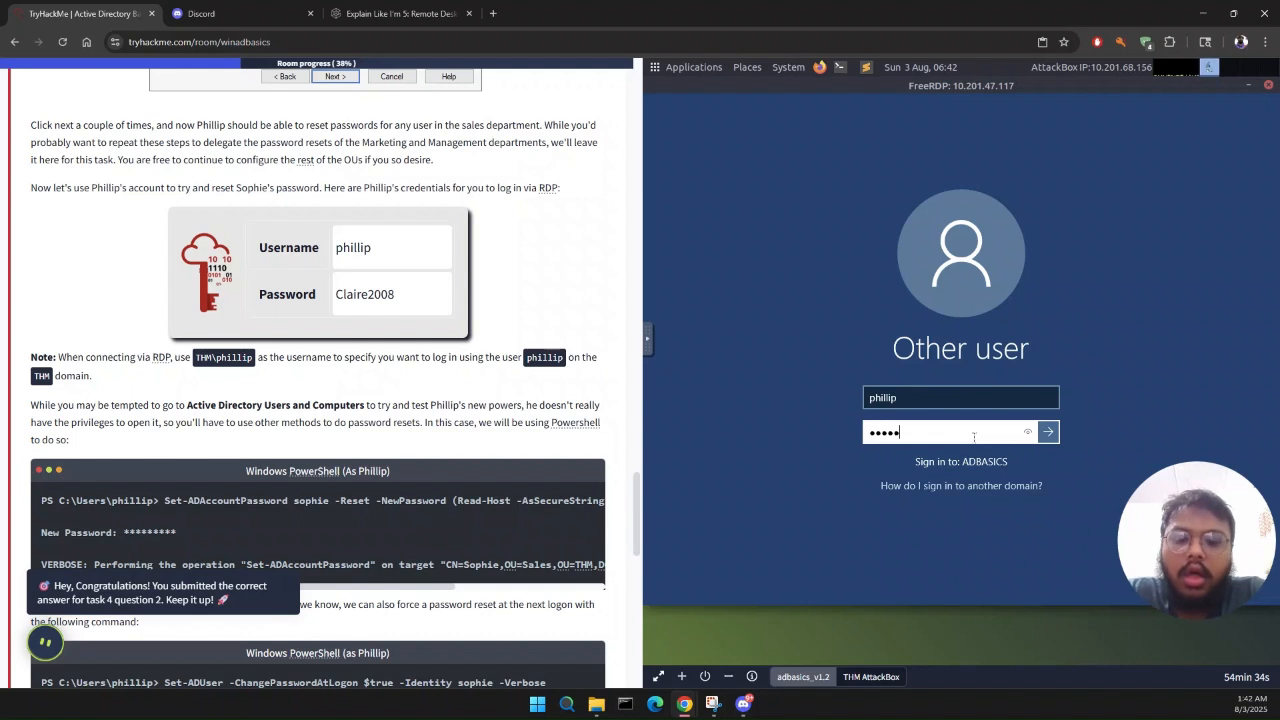
type("008")
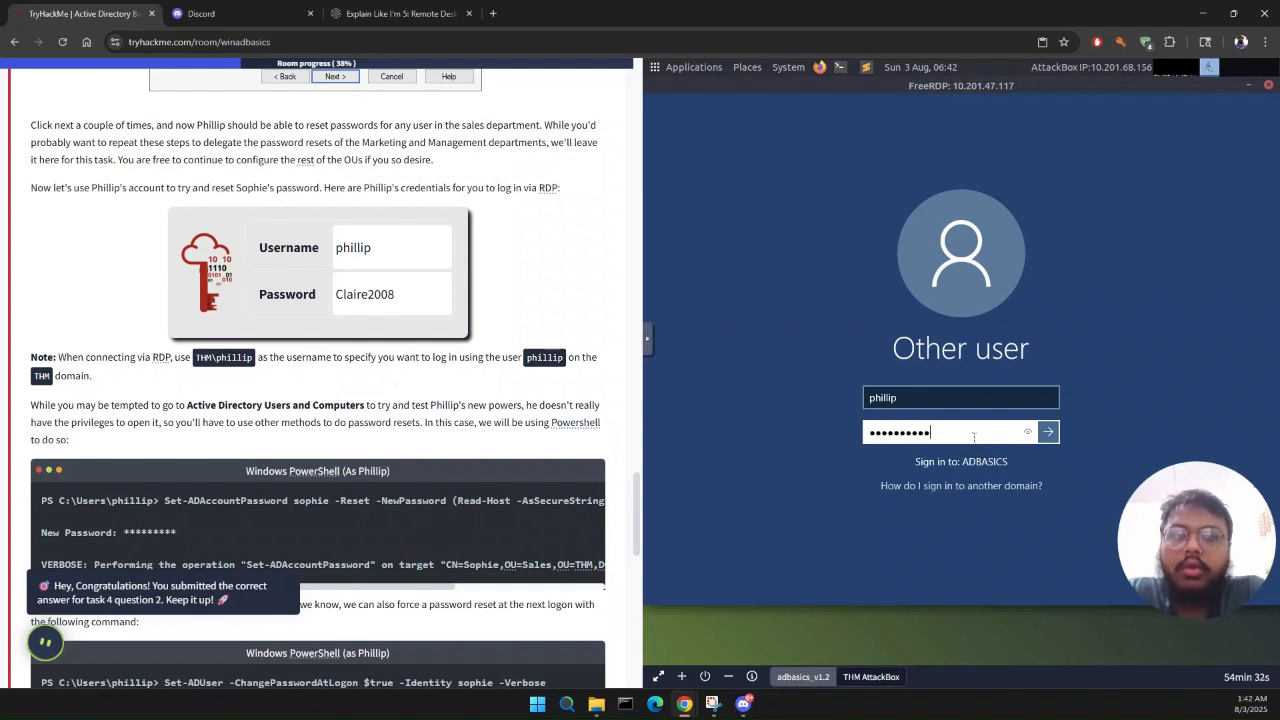
key("Return")
left_click(974, 441)
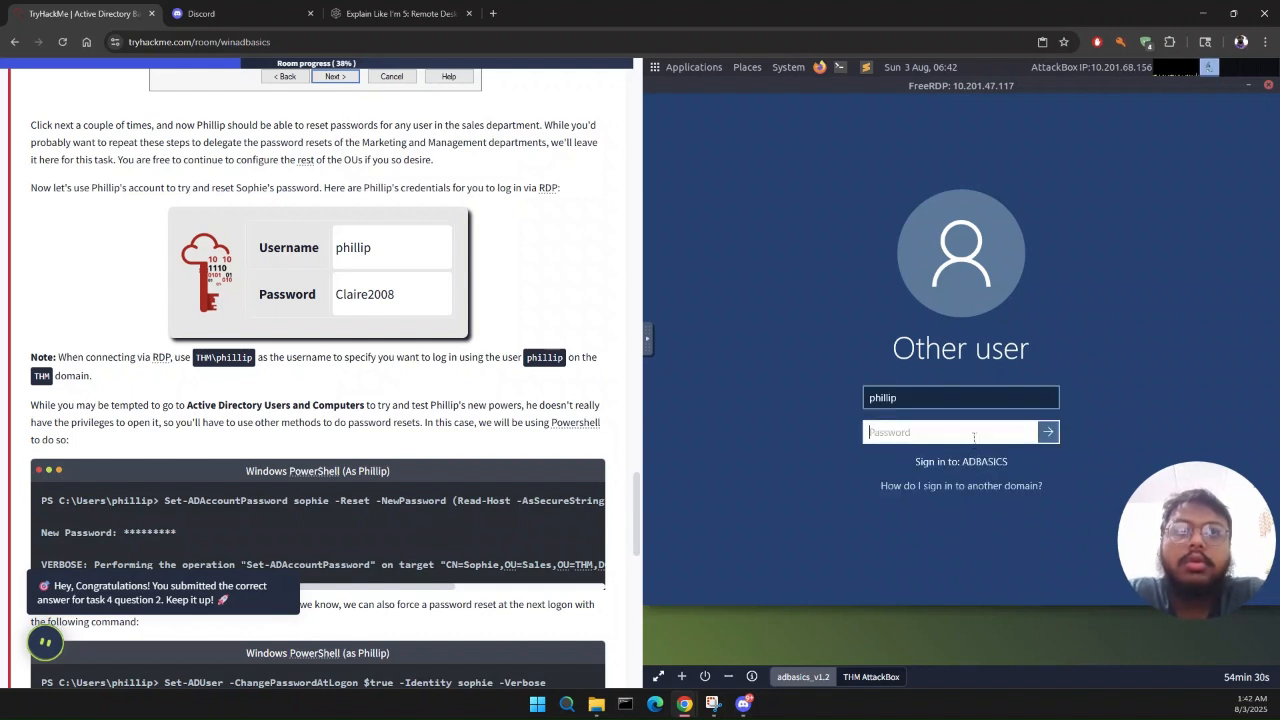
Step: Add the domain prefix THM\ in front of the username on the remote sign-in screen
left_click(942, 399)
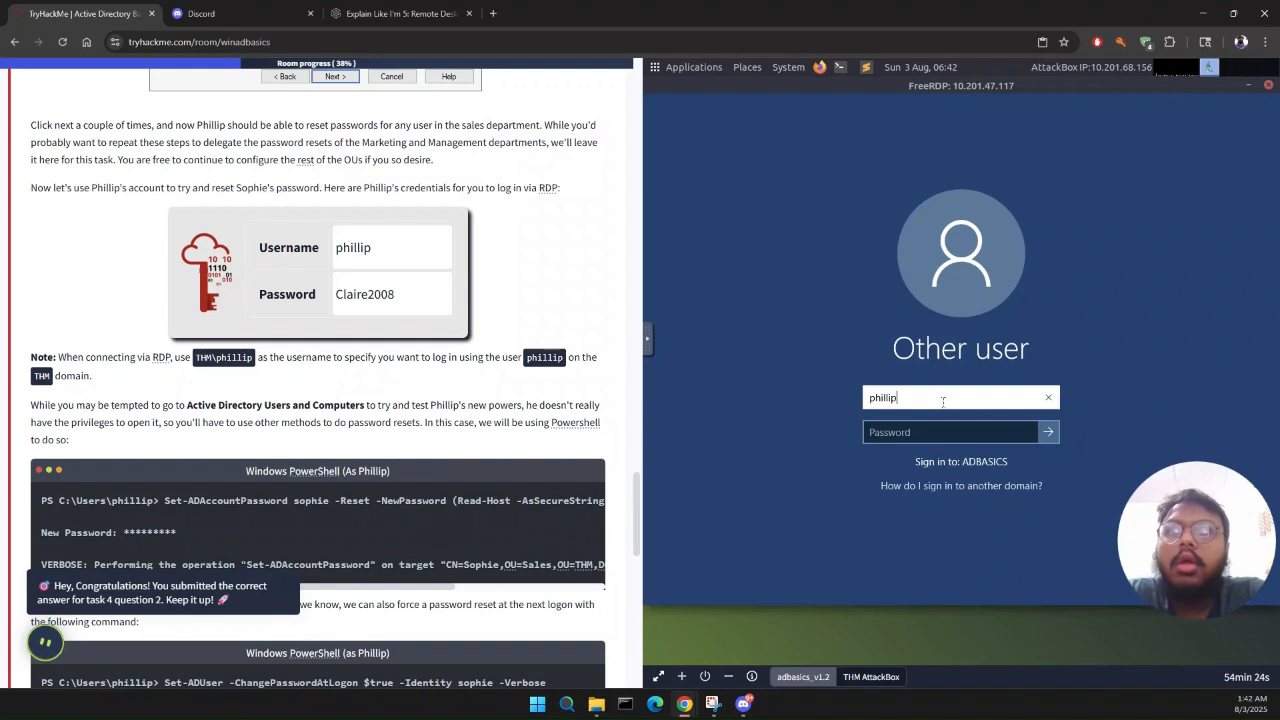
key("Left")
key("Left")
key("Left")
type("THM")
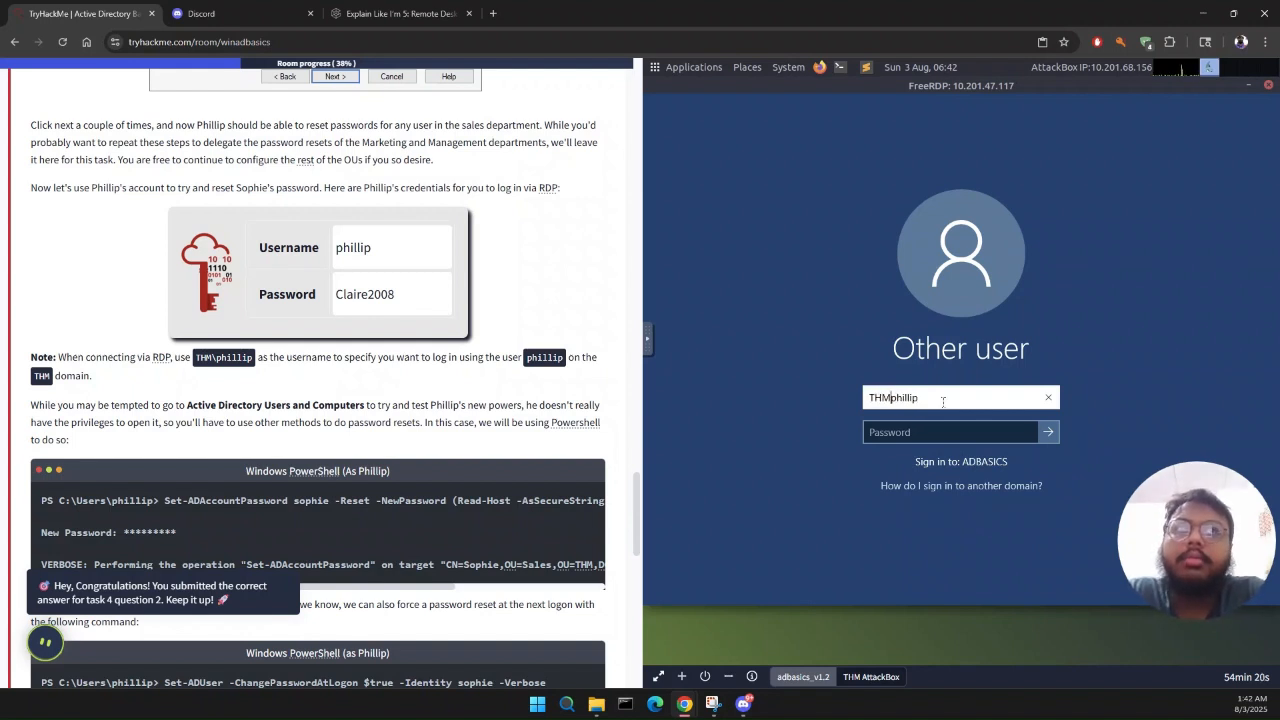
type("/")
key("BackSpace")
type("\\")
key("Tab")
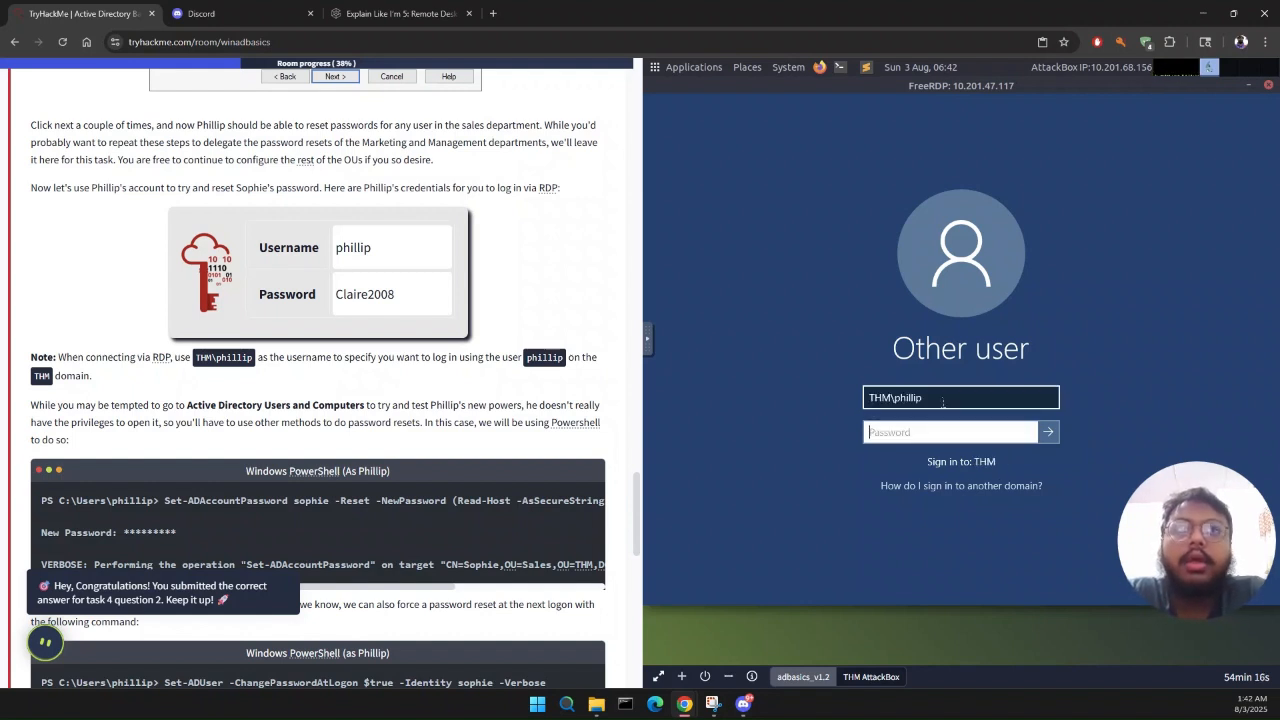
Step: Enter the account password and sign in to the THM domain as the IT support user
type("Claire2")
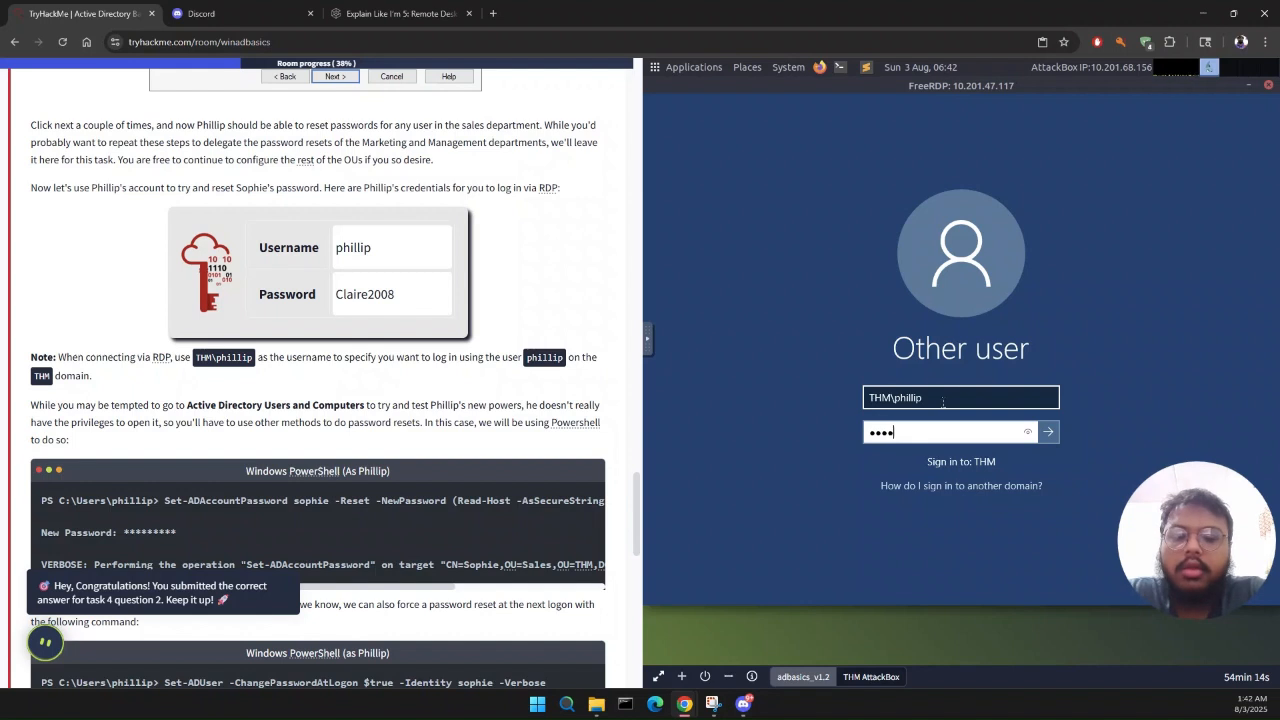
type("008")
key("Return")
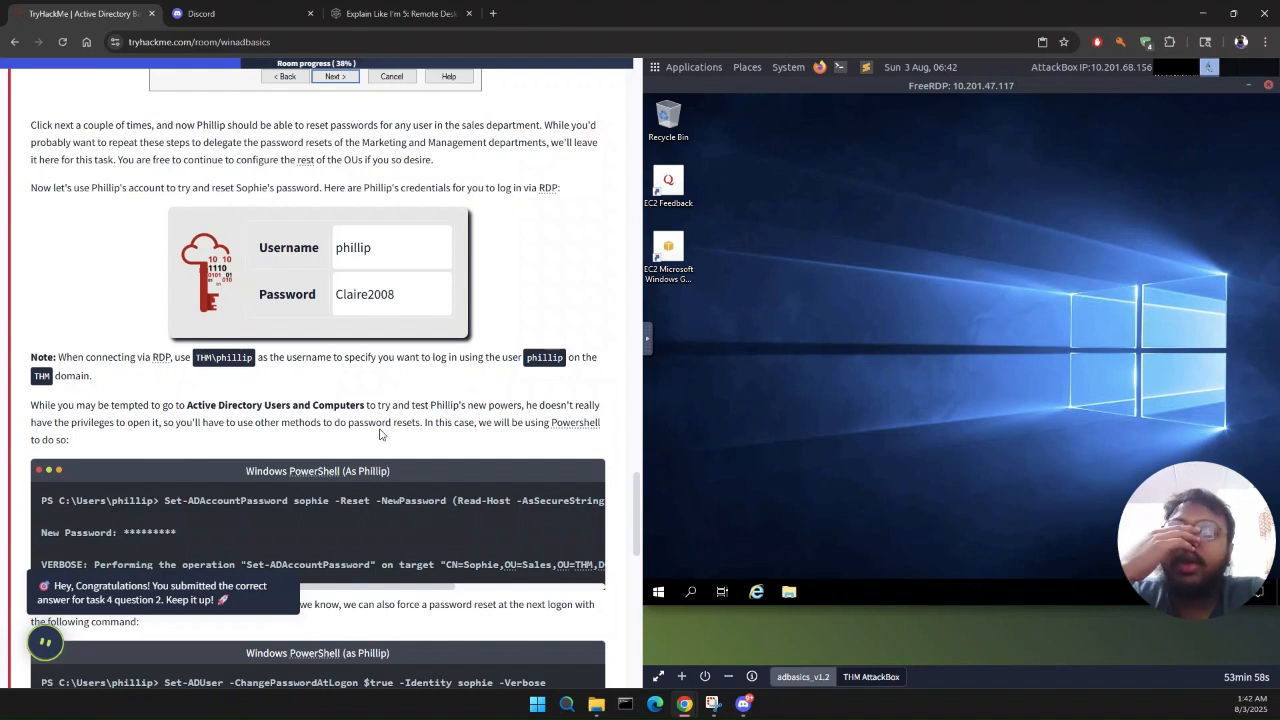
Step: Search for "power" on the remote desktop and open Windows PowerShell
left_click(700, 596)
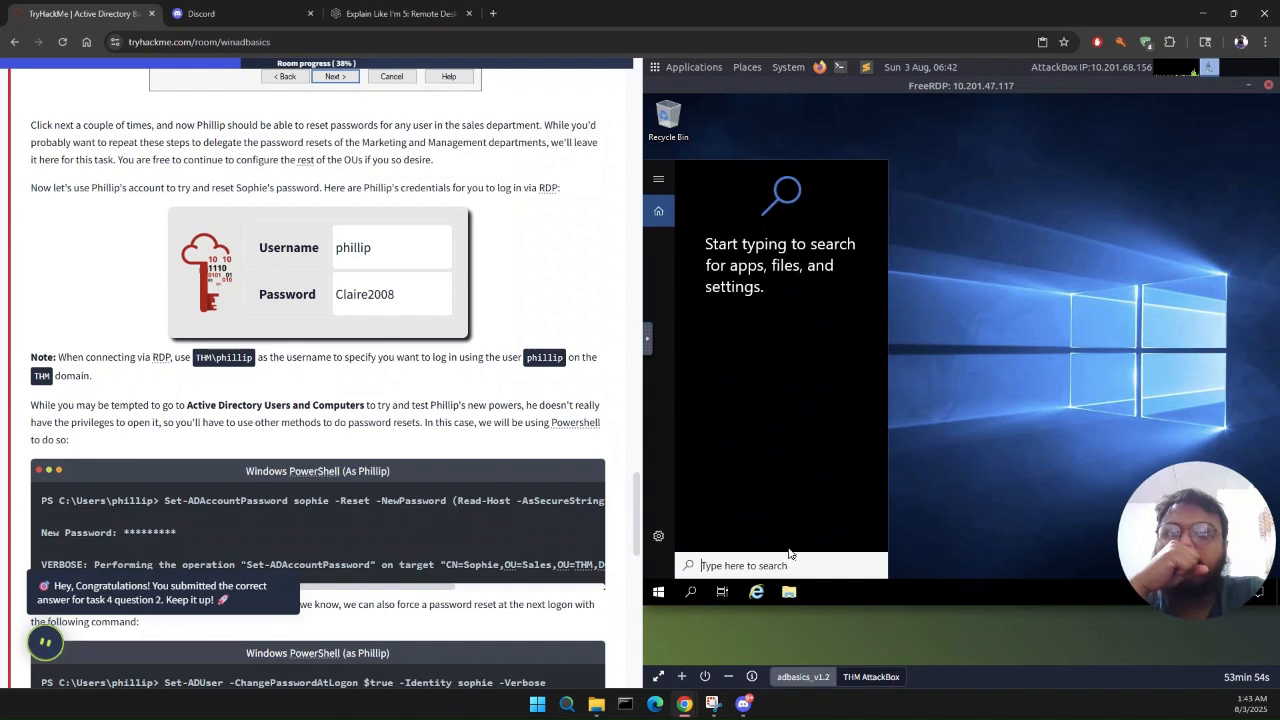
type("power")
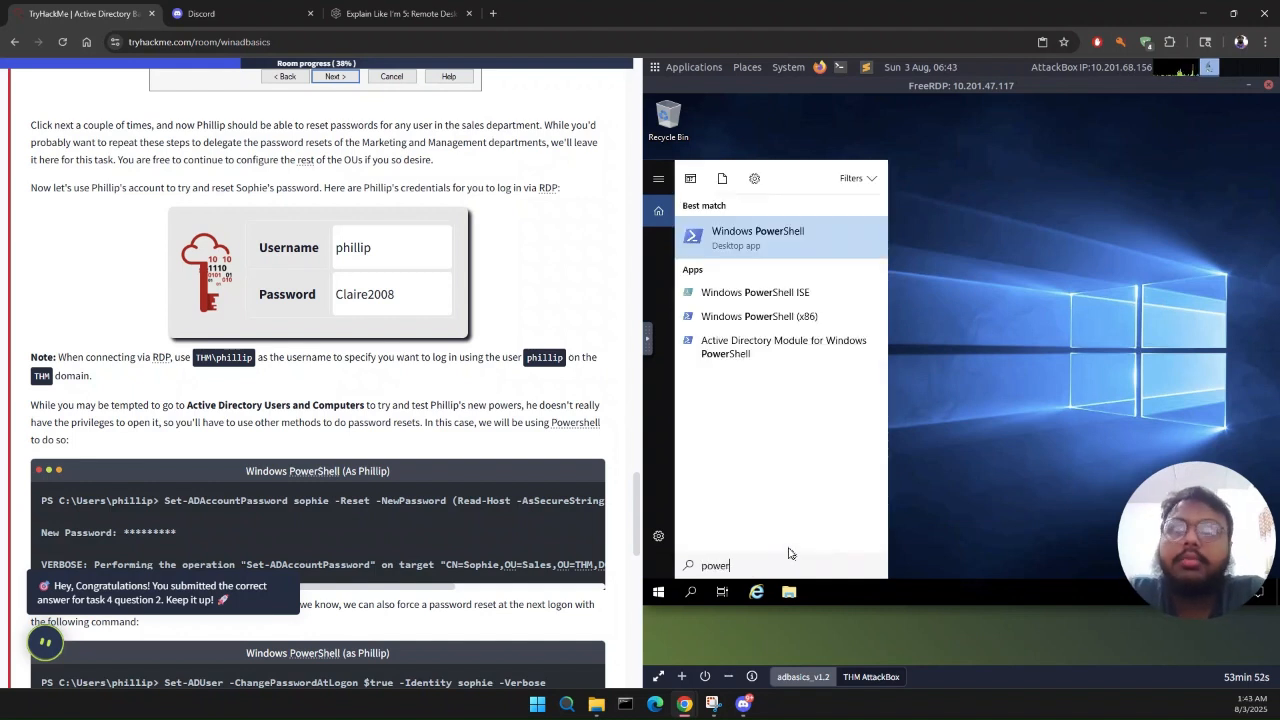
key("Return")
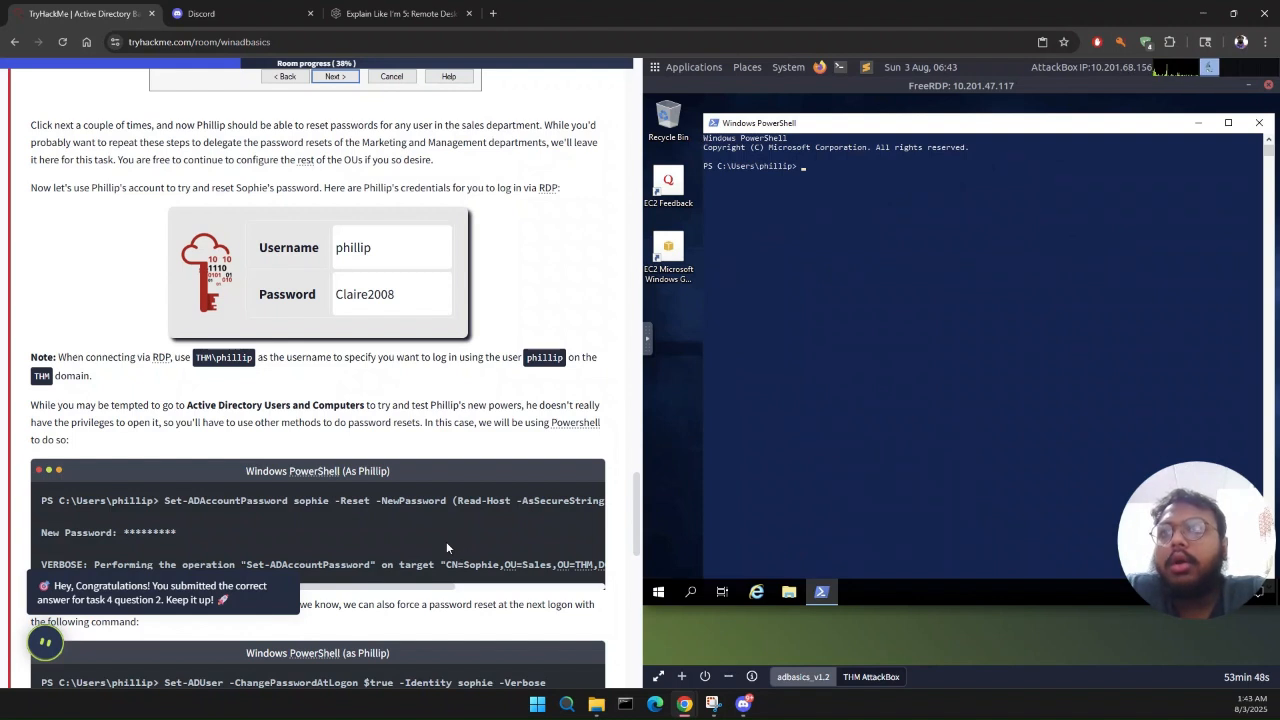
Step: Try to copy the full Set-ADAccountPassword command from the task instructions into the remote PowerShell prompt
scroll(446, 547, "right", 4)
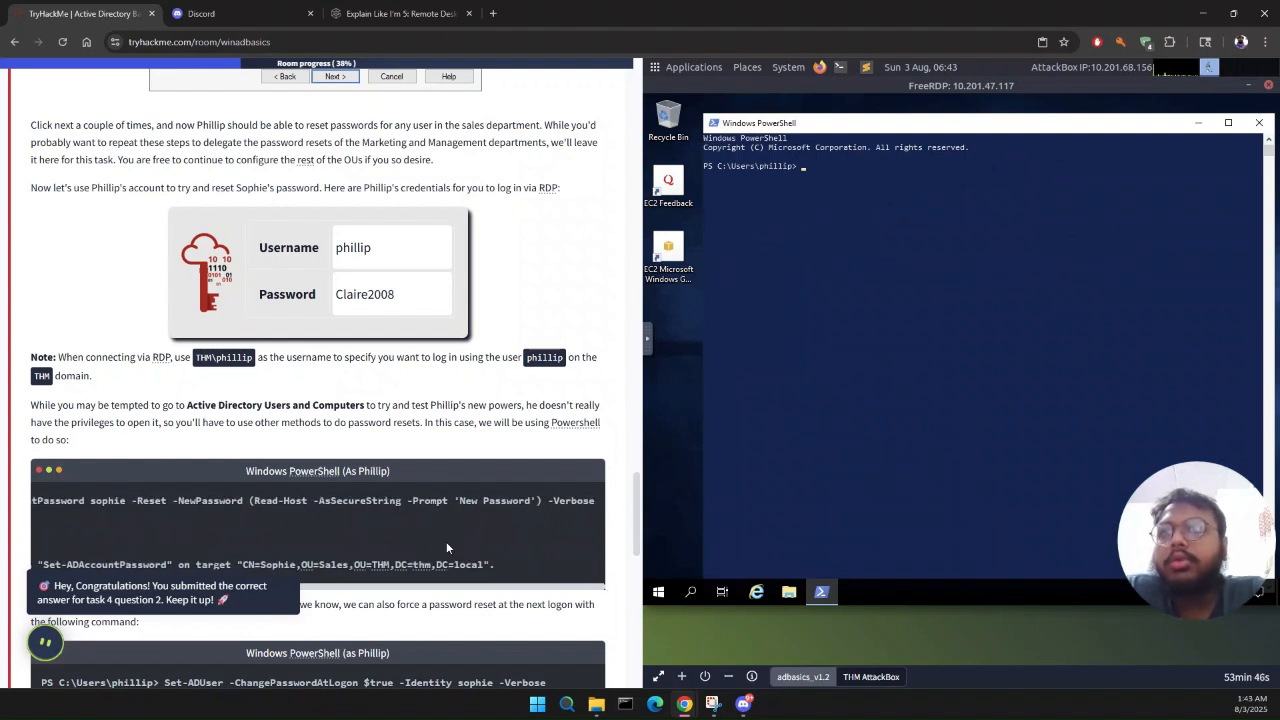
scroll(446, 547, "left", 4)
left_click_drag(157, 500, 613, 514)
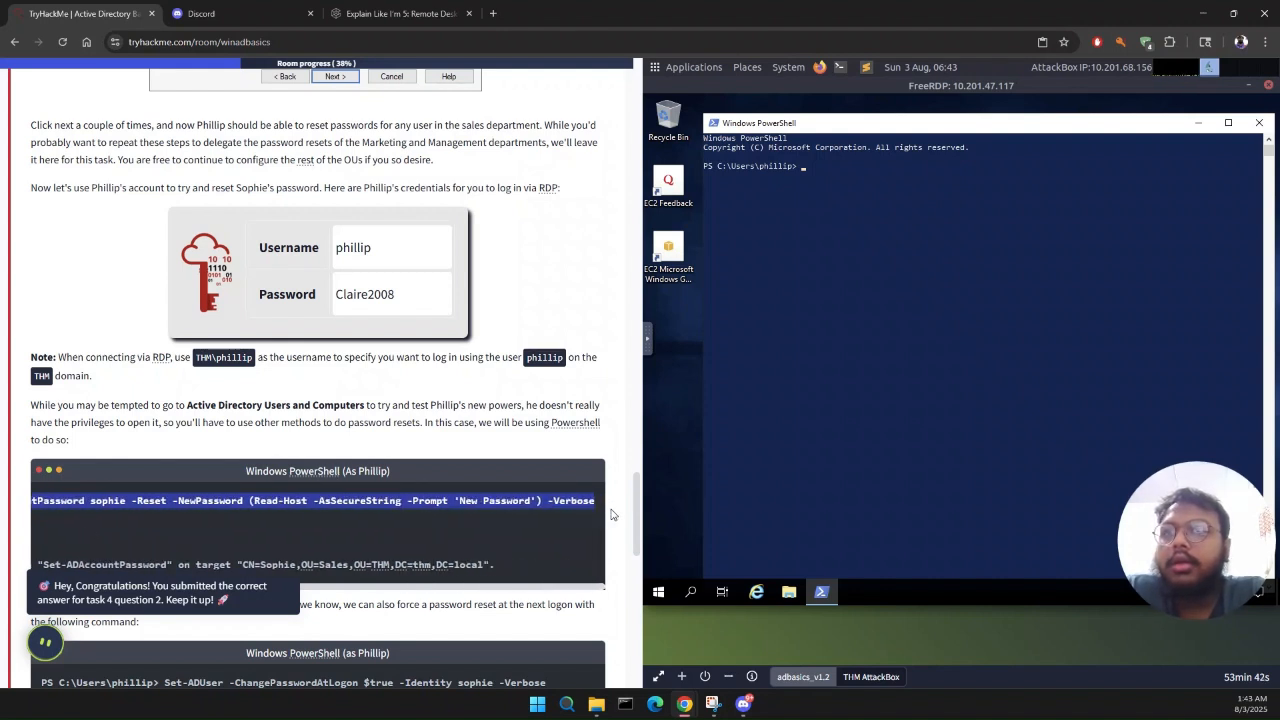
left_click(975, 201)
right_click(820, 203)
left_click(803, 169)
right_click(803, 169)
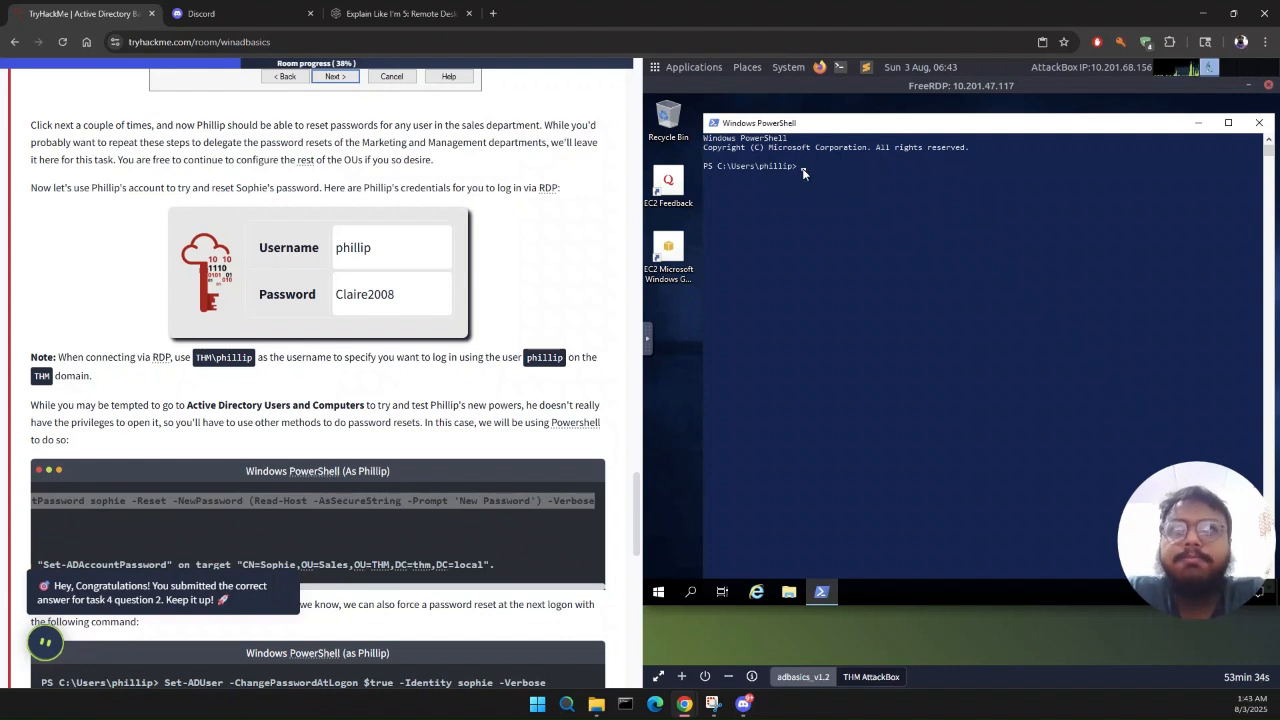
left_click(803, 173)
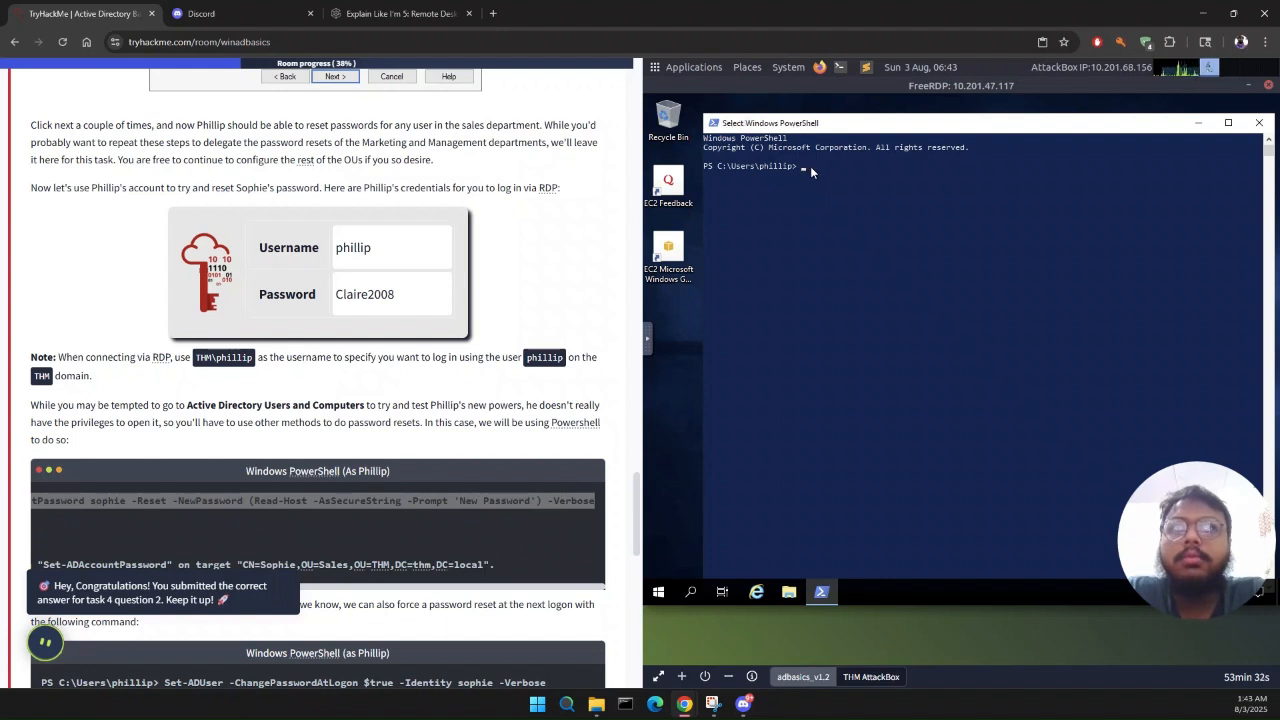
right_click(802, 167)
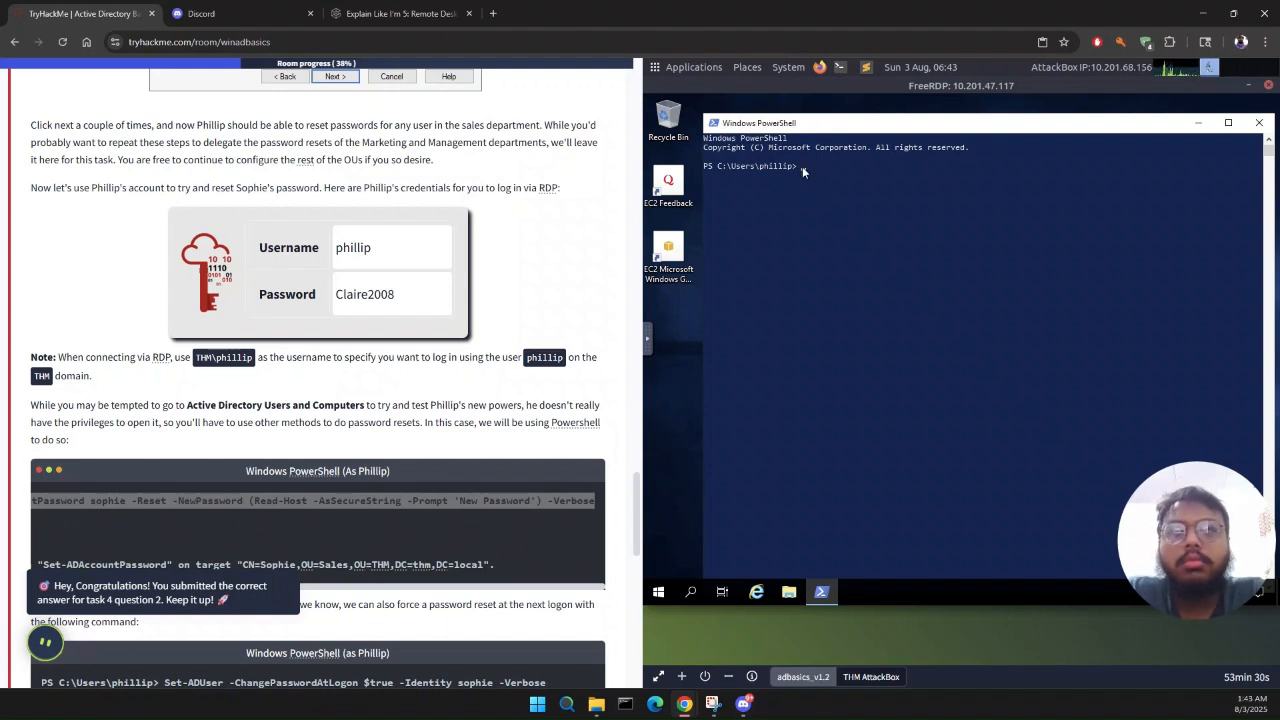
left_click(349, 526)
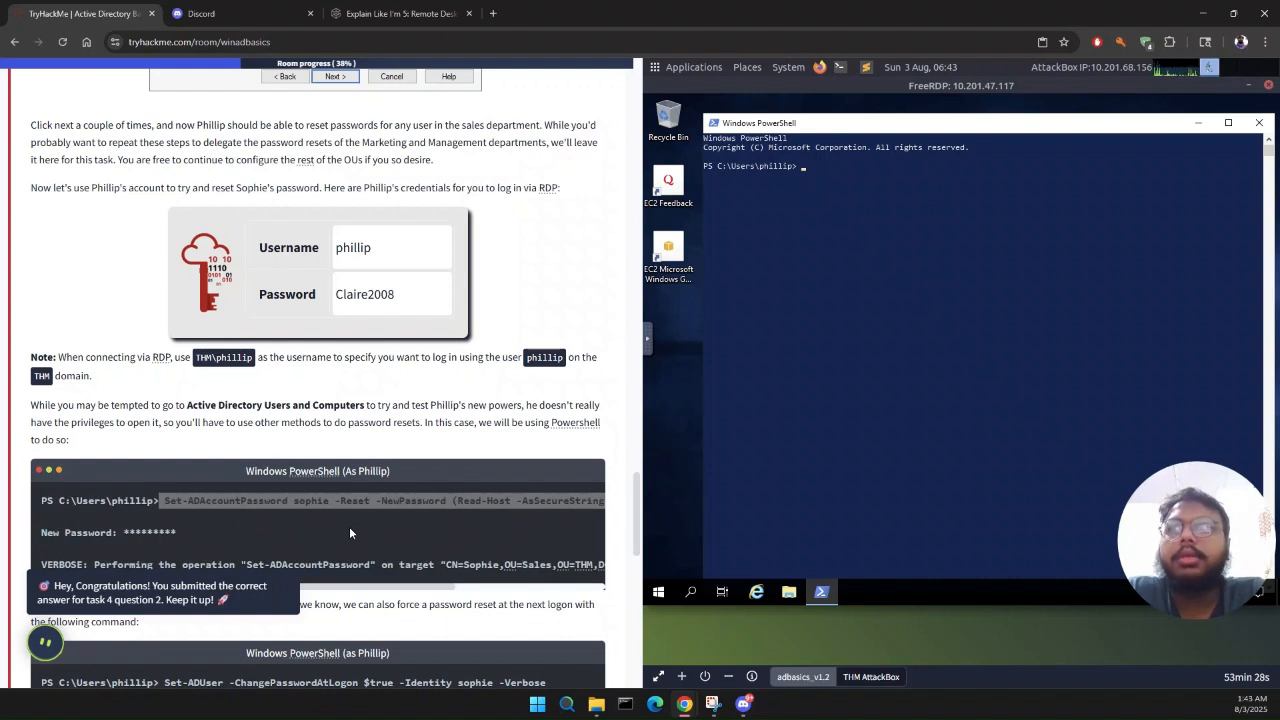
Step: Begin a set-ADAccountPassword command in PowerShell for the sales user, with -Reset, -NewPasword and an opening (Read-Host expression
left_click(799, 169)
type("set")
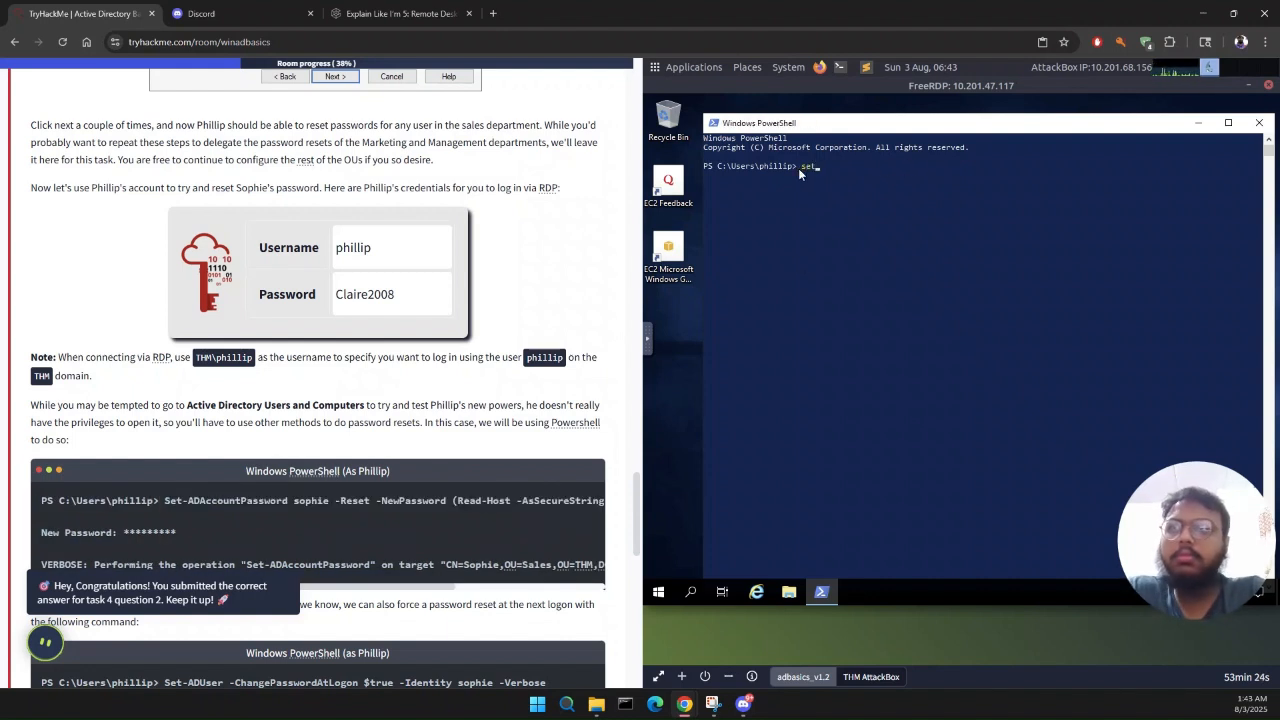
type("-ADAccount")
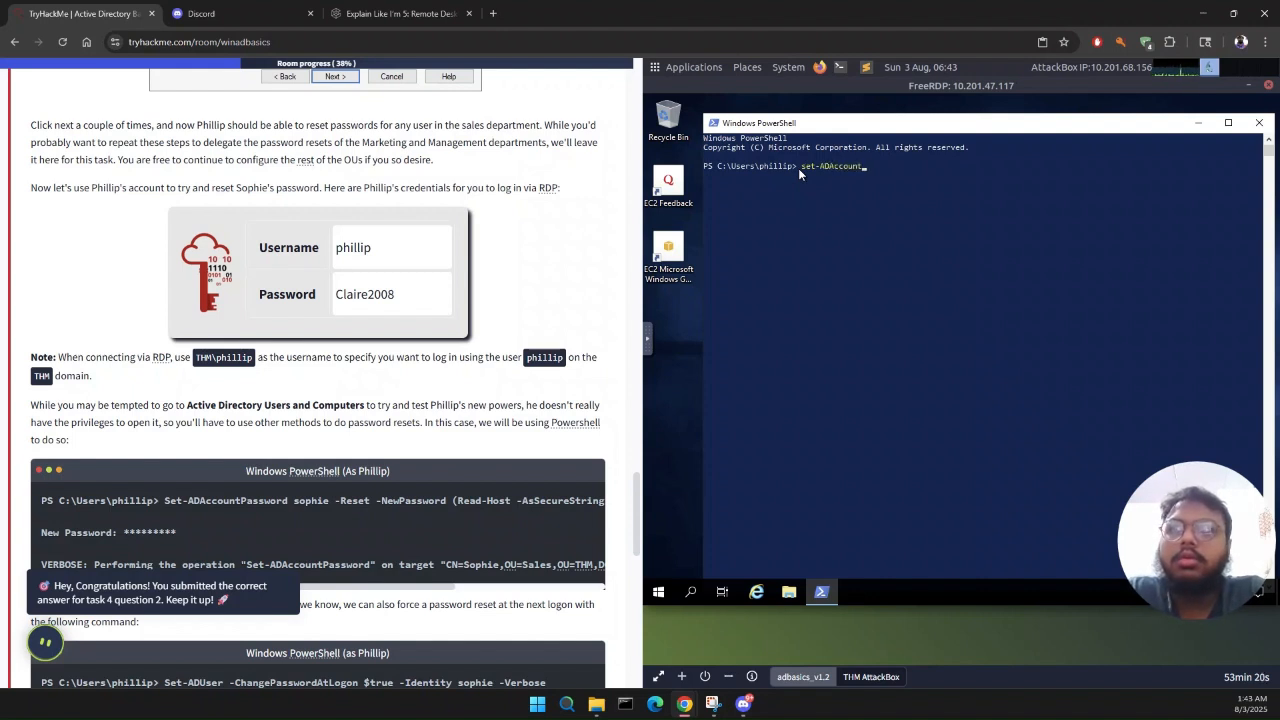
type("Password ")
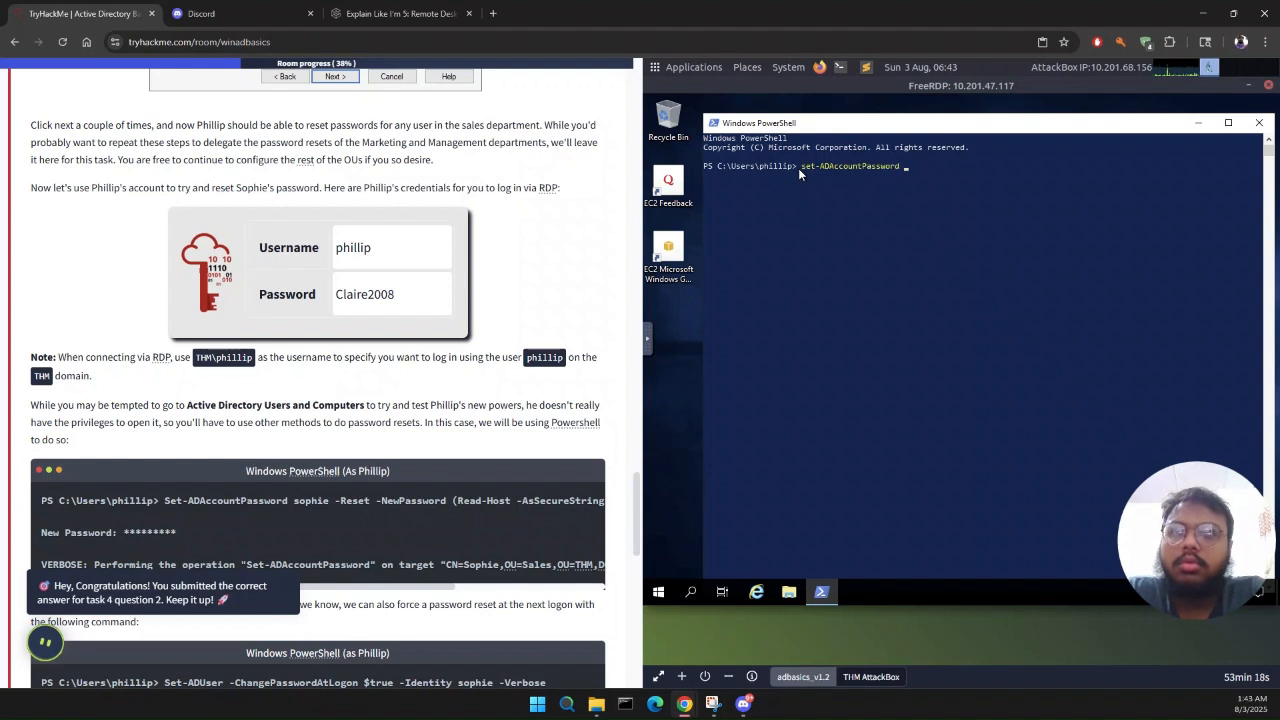
type("sophie")
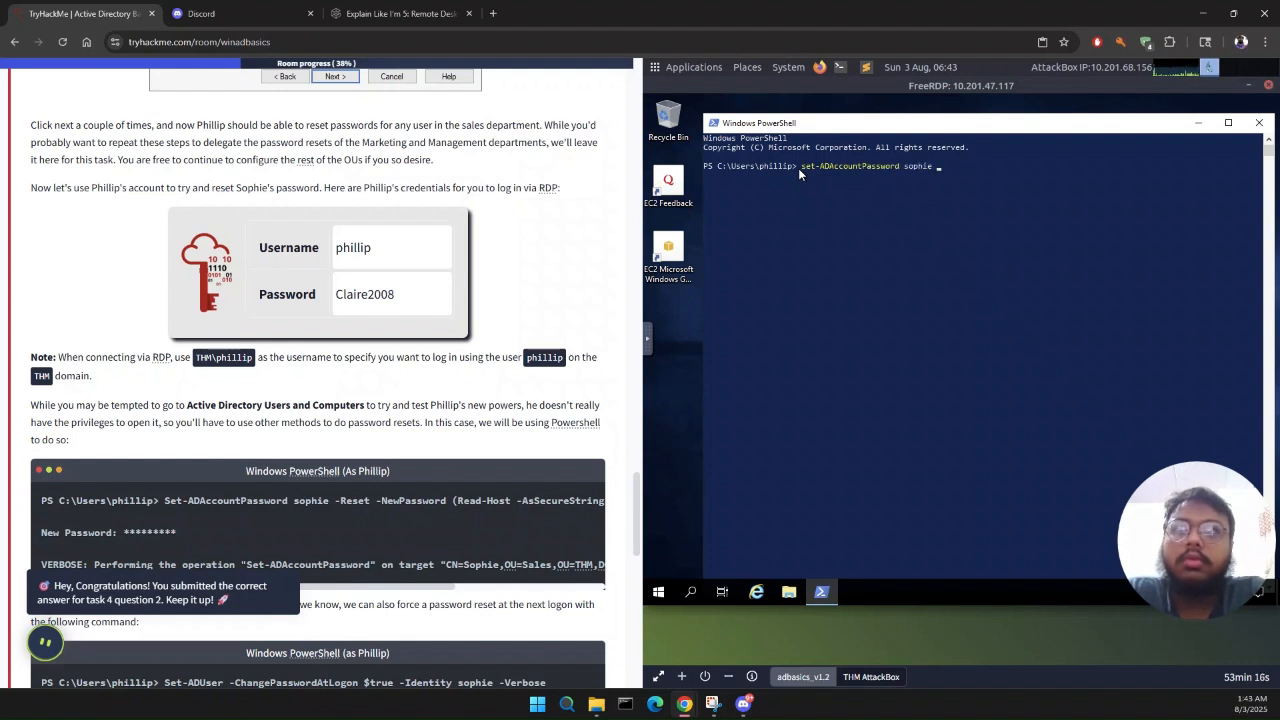
type(" -Reset")
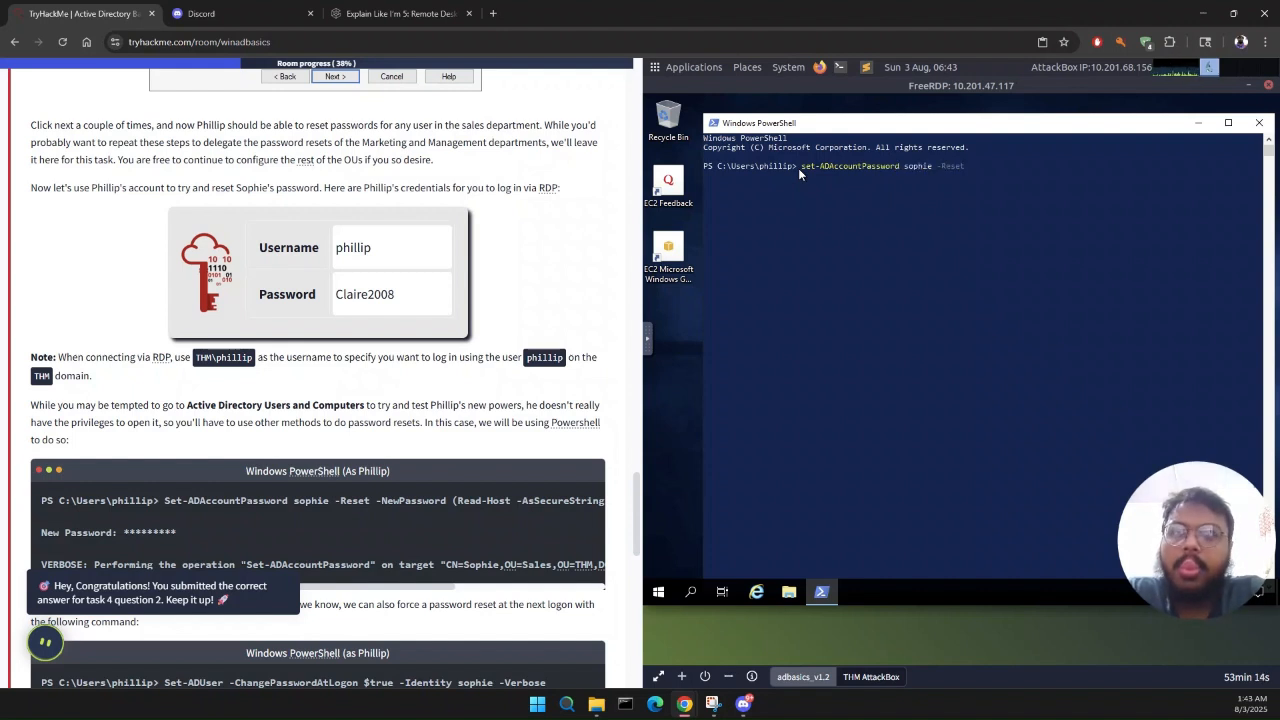
type(" -NewPassword (r")
key("BackSpace")
type("Read-H")
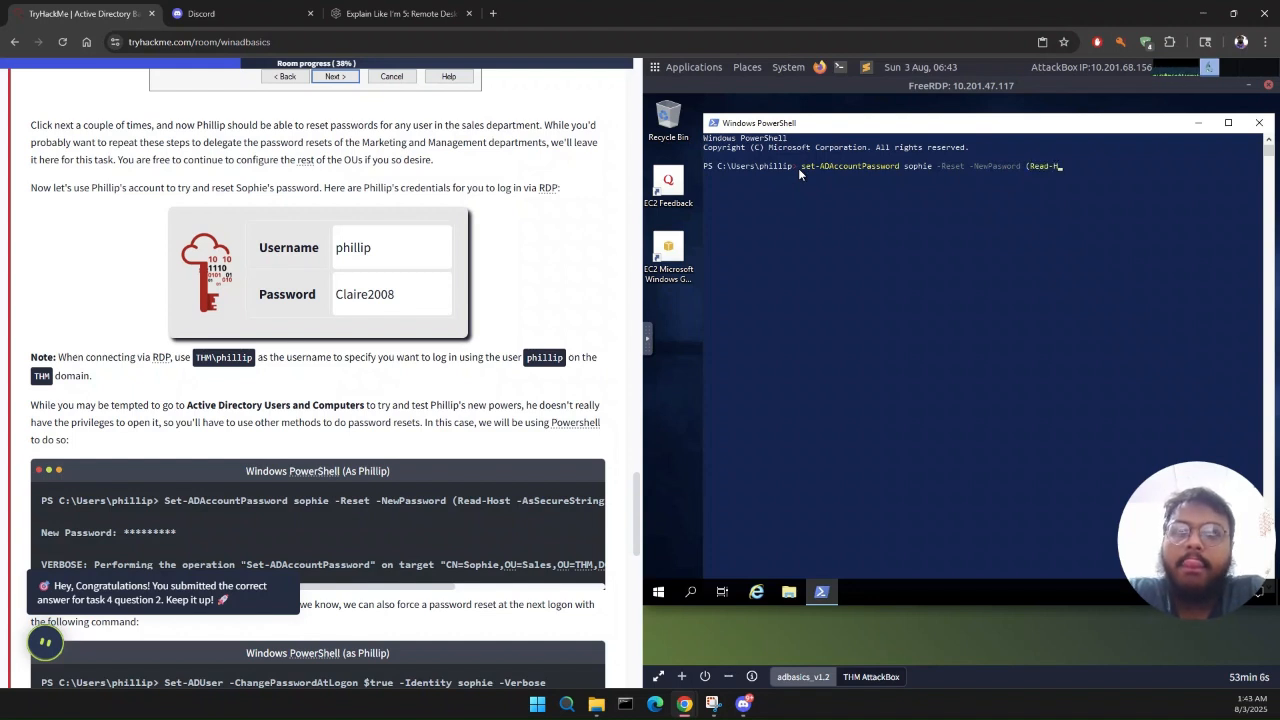
type("ost -AsSecure")
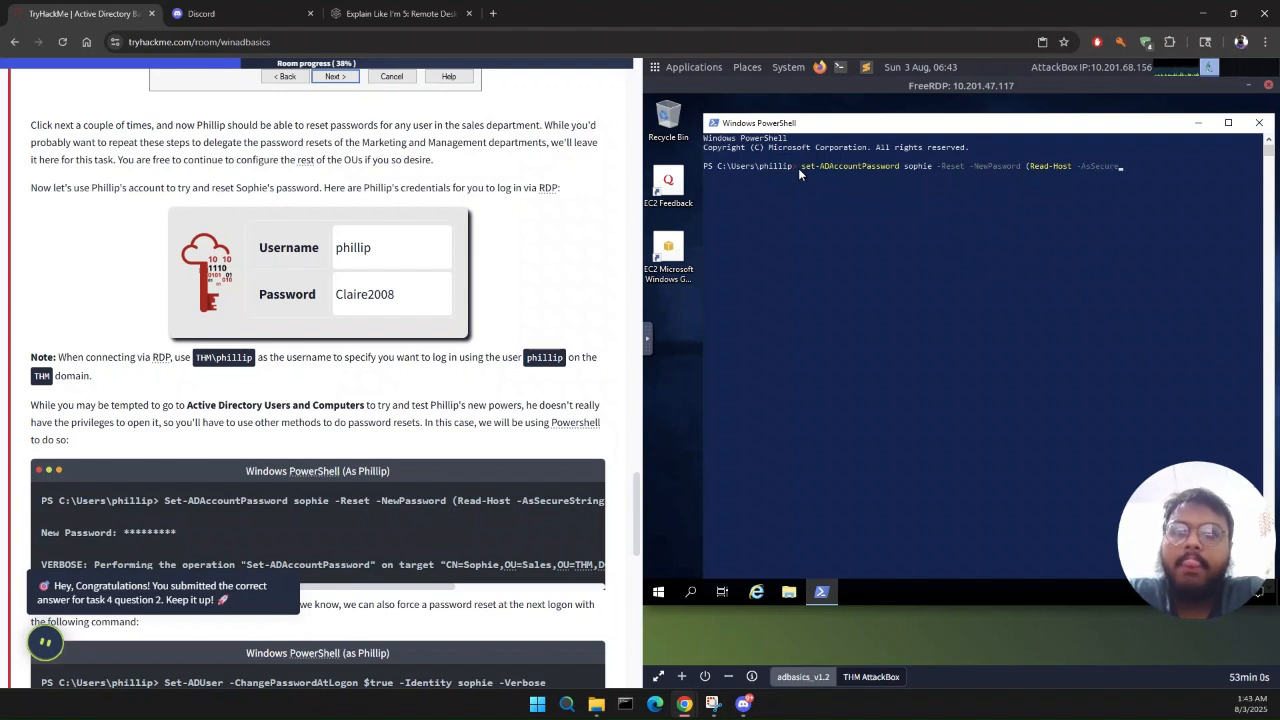
type("String")
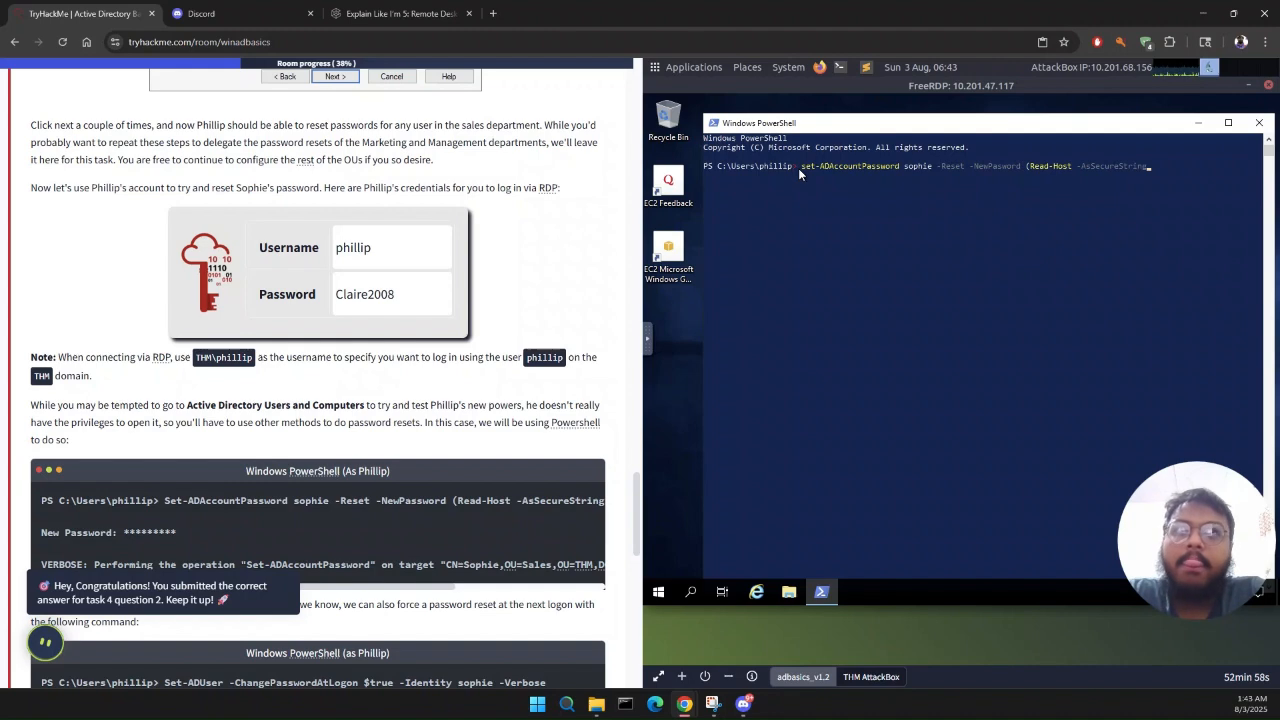
Step: Complete the password command with -AsSecureString -Prompt 'New Password') -Verbose and run it
scroll(462, 562, "right", 3)
scroll(462, 562, "right", 2)
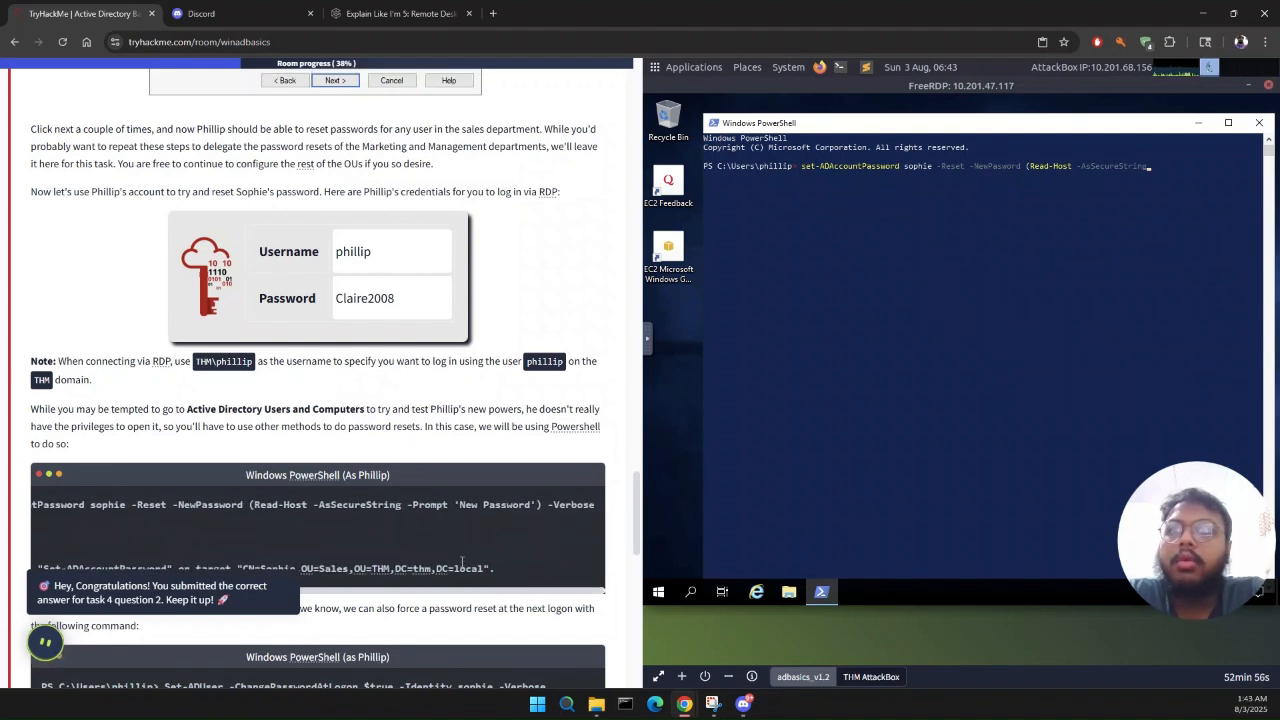
type("-prompt")
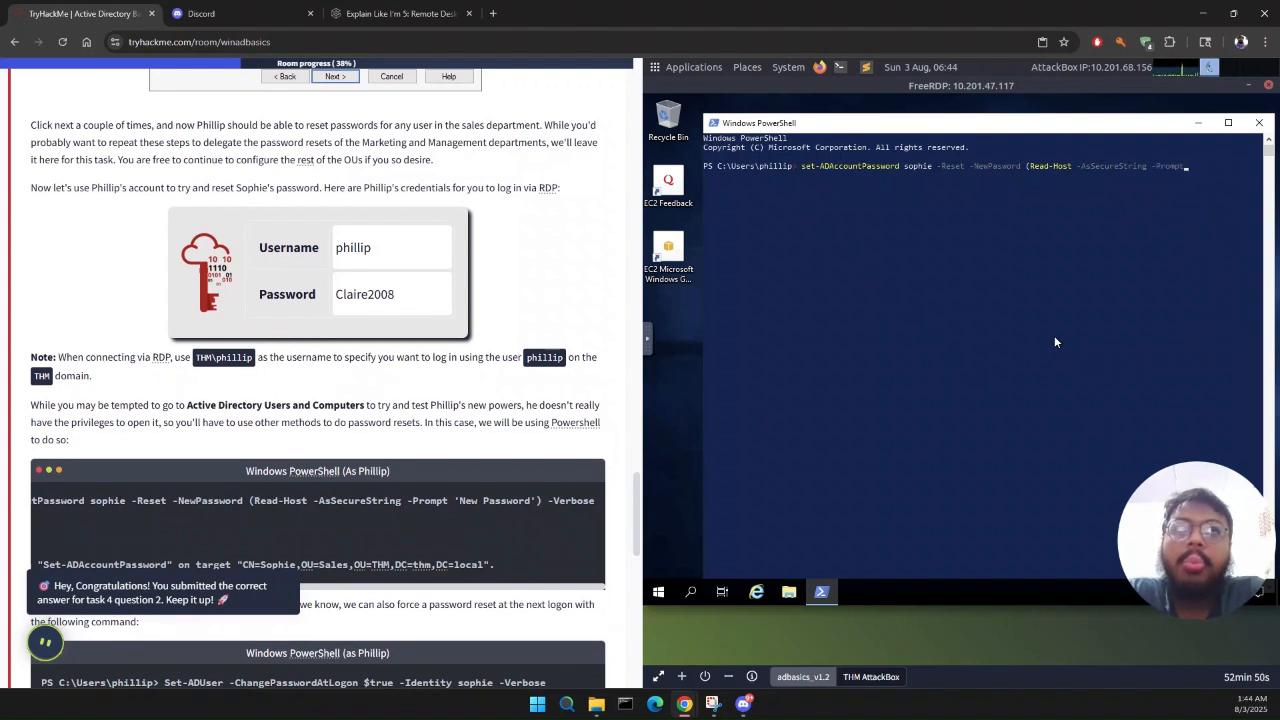
type(" 'New ")
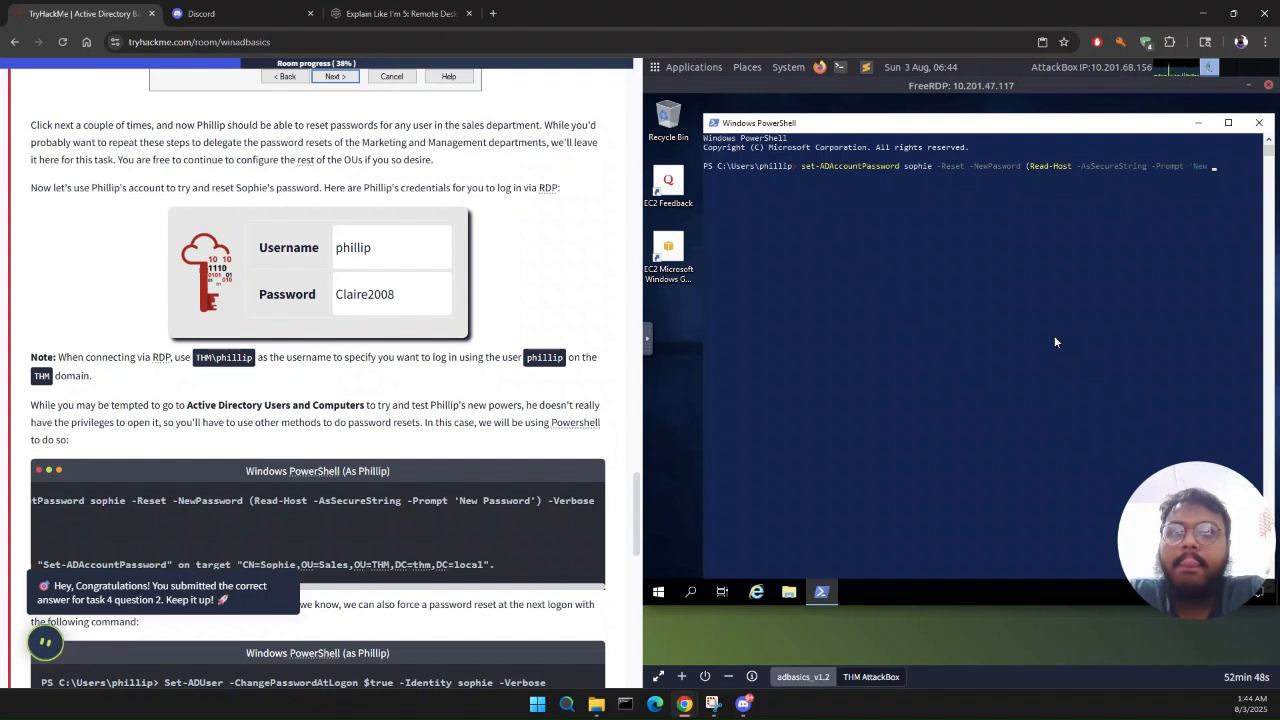
type("Password")
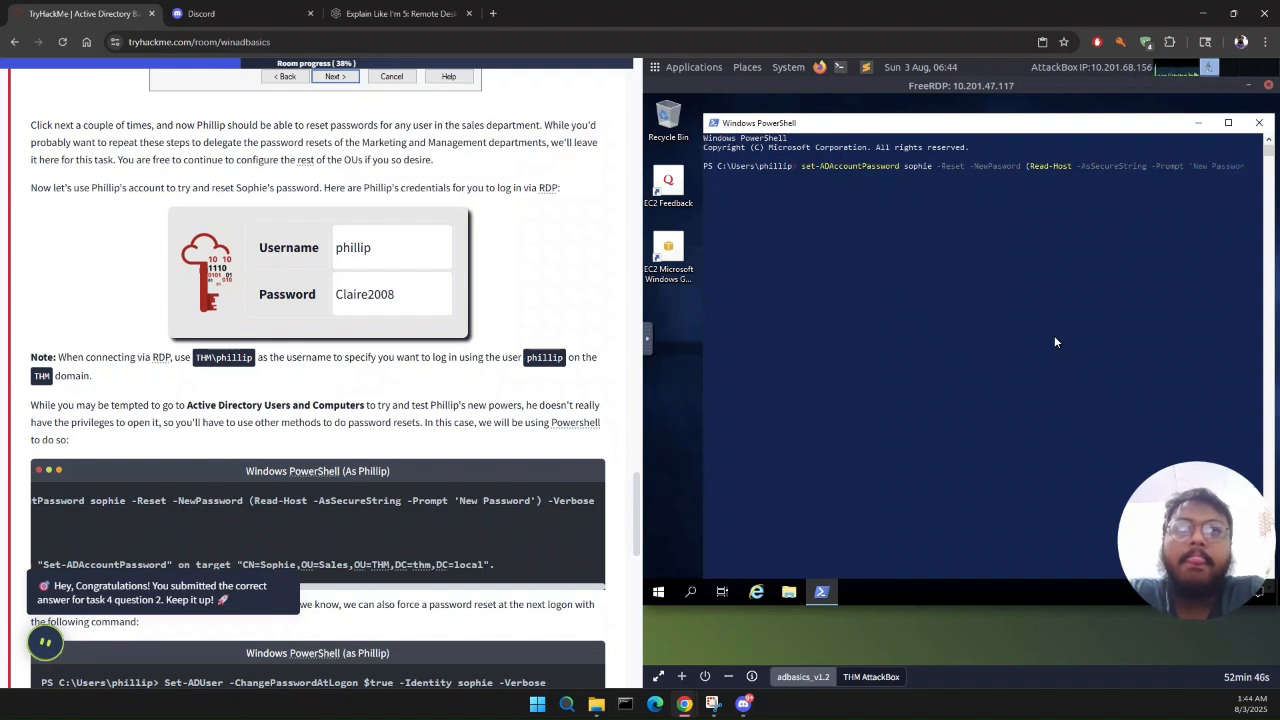
type("')-Verb")
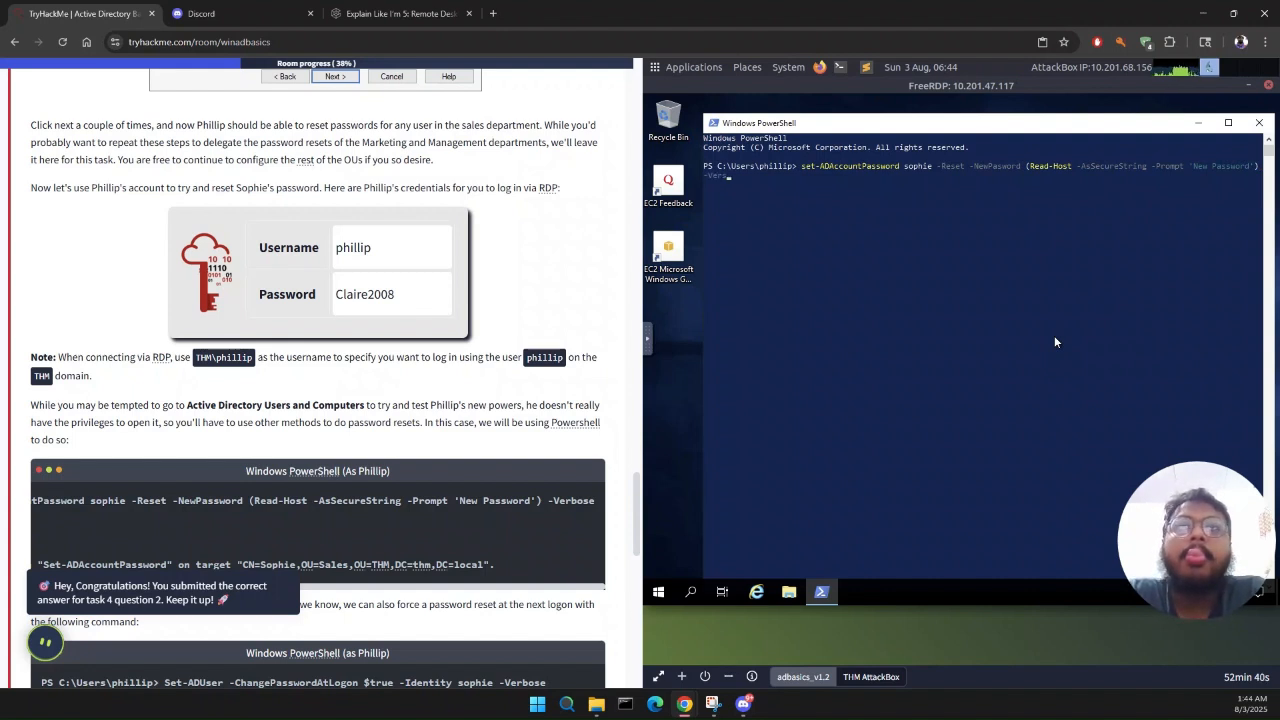
type("ose")
key("Return")
Step: Enter a new password for the sales user at the New Password prompt
scroll(222, 515, "left", 5)
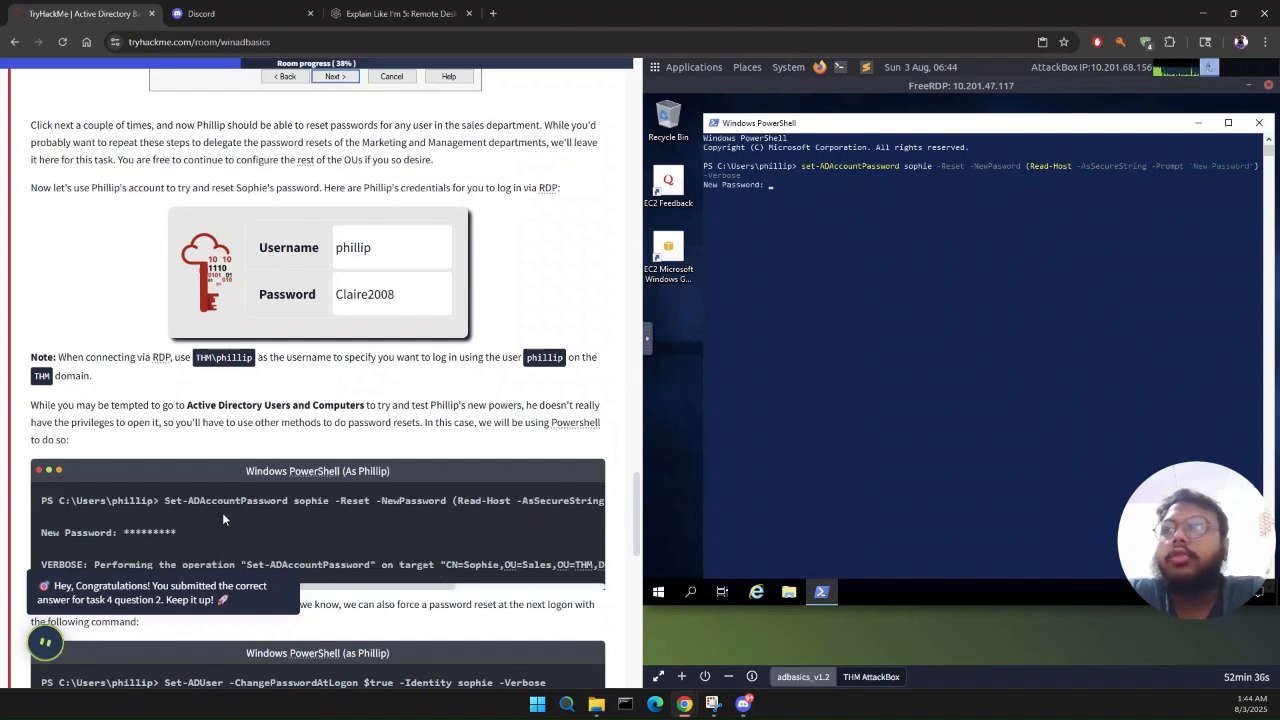
scroll(313, 372, "down", 2)
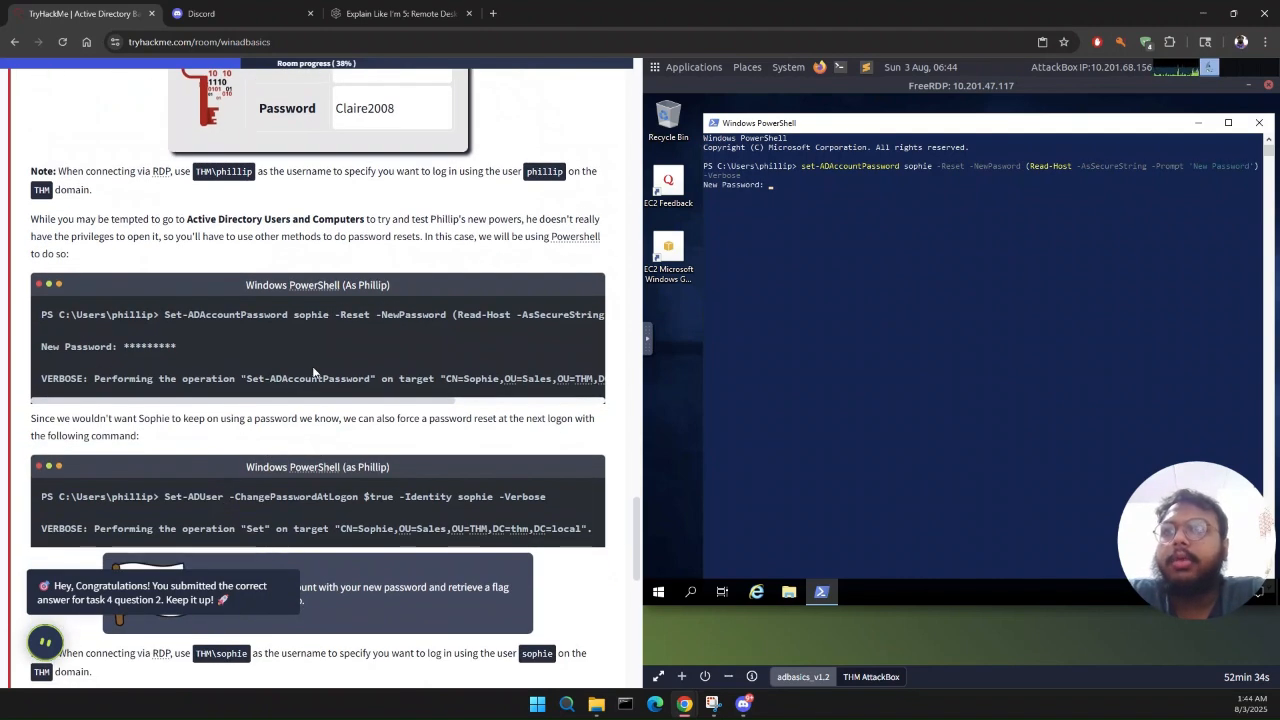
type("*****")
key("Return")
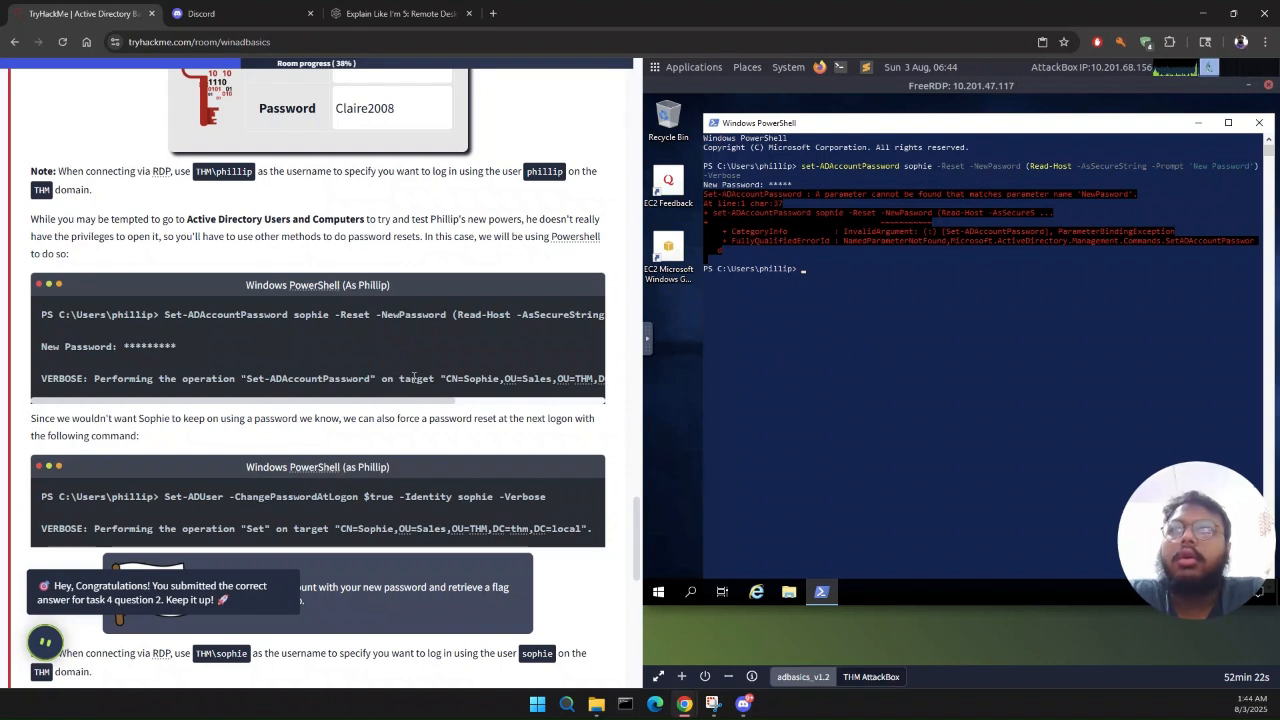
Step: Review the reset command and the target machine information in the room, and return to the AttackBox view
scroll(413, 378, "right", 3)
scroll(413, 378, "left", 3)
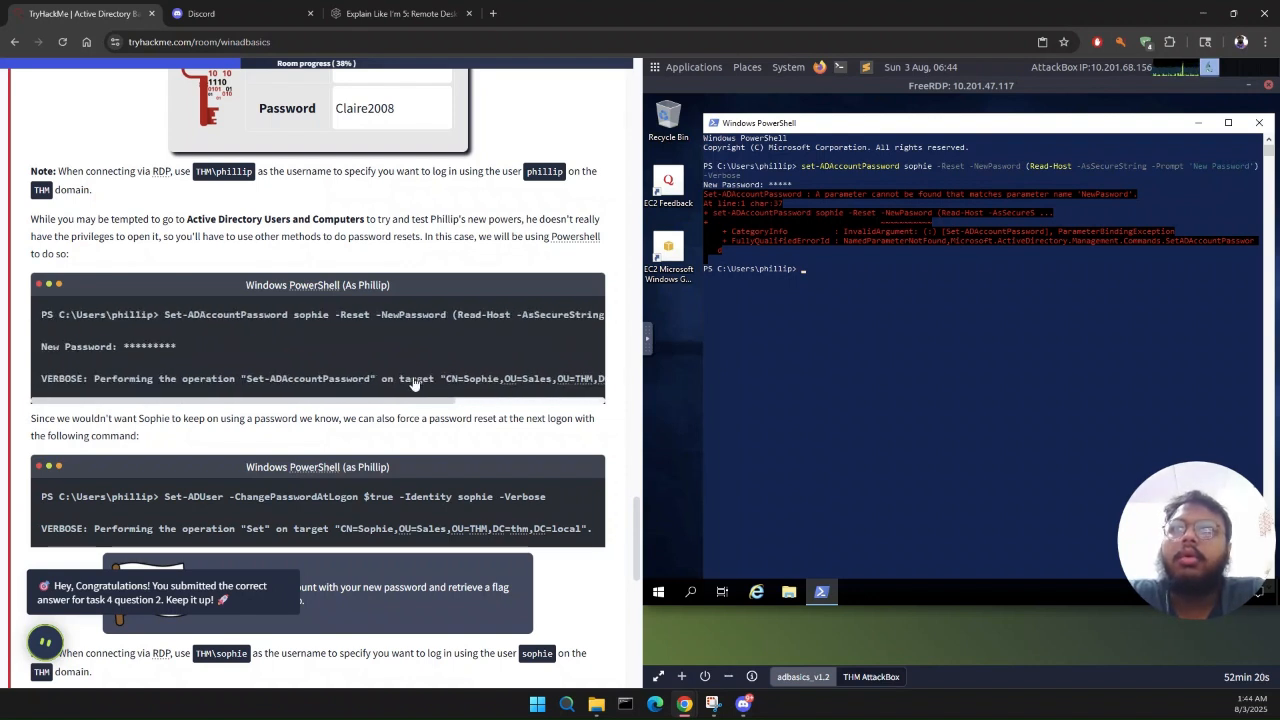
scroll(413, 378, "right", 3)
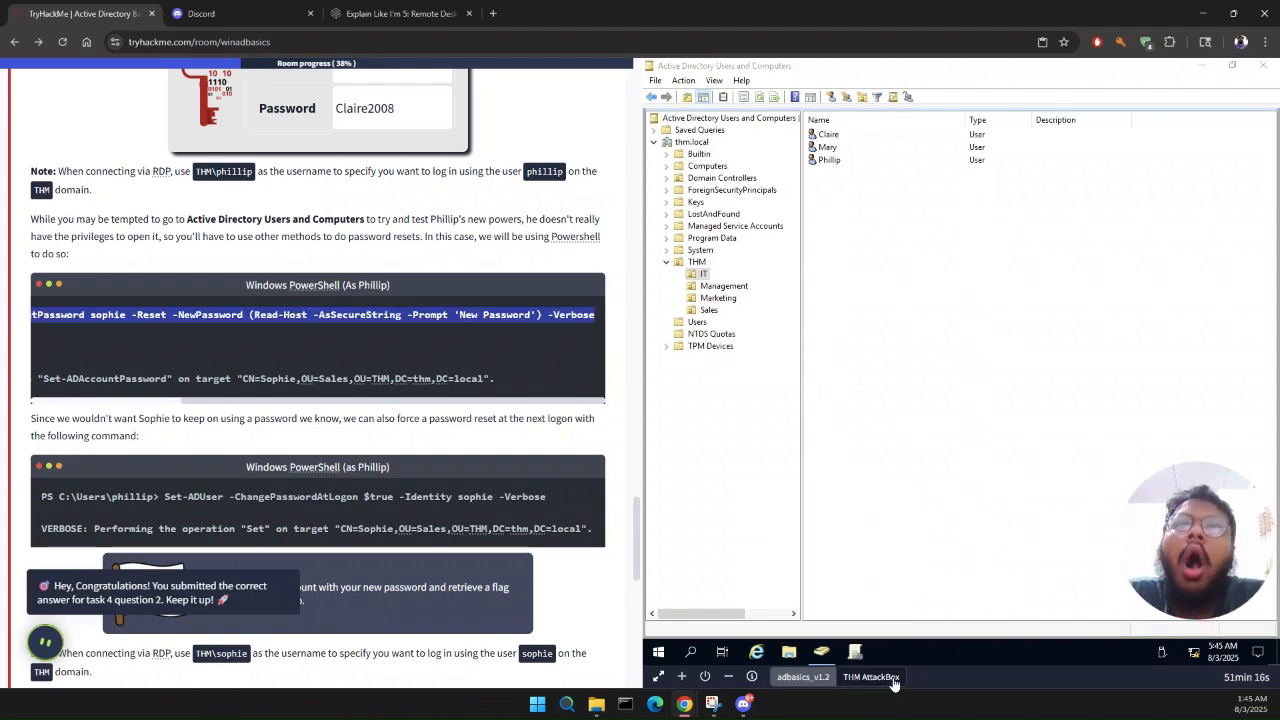
scroll(486, 331, "up", 20)
left_click_drag(482, 300, 128, 436)
left_click(491, 385)
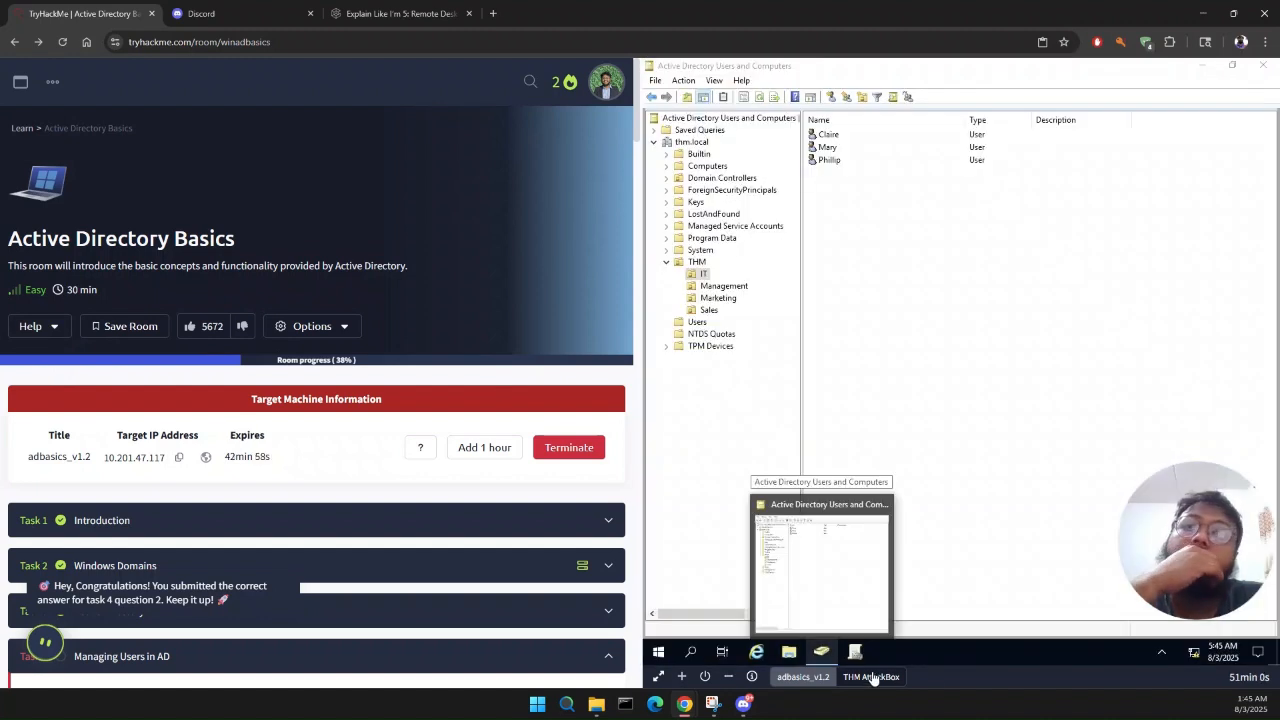
left_click(805, 677)
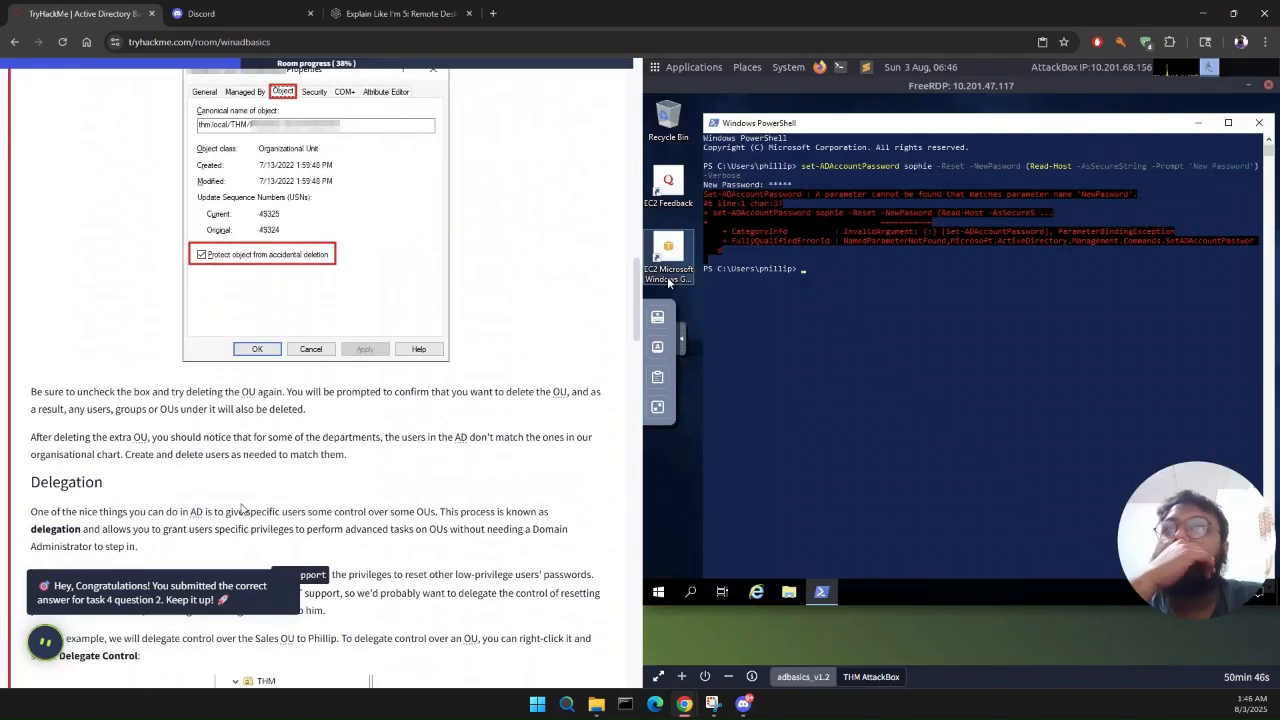
Step: Try the reset again by pasting the task's full Set-ADAccountPassword command into PowerShell, running it and entering the new password
scroll(345, 380, "down", 6)
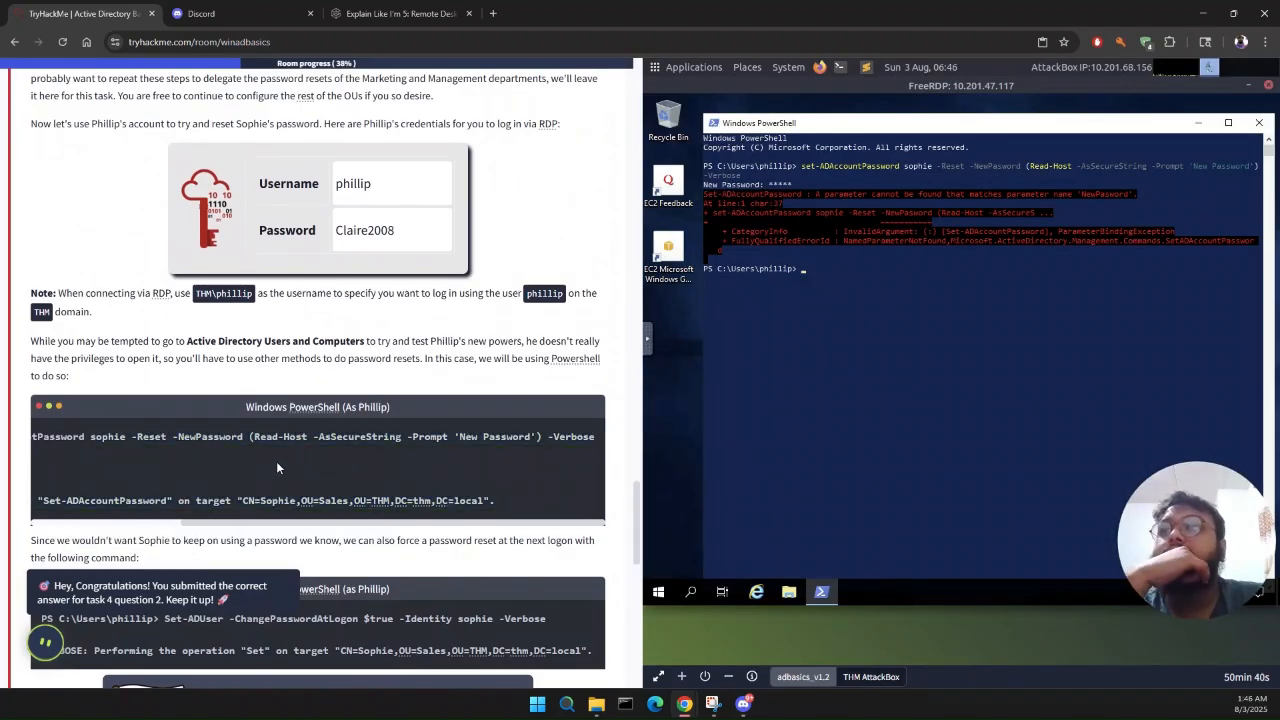
triple_click(405, 437)
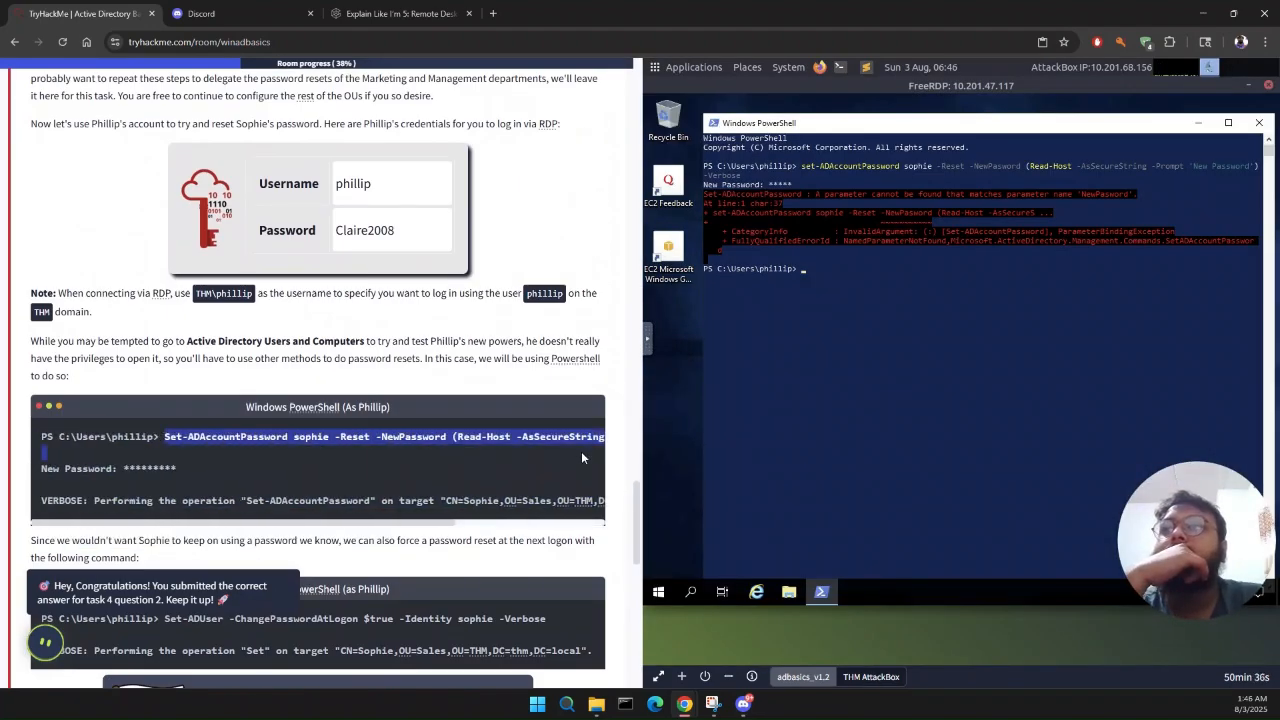
key("ctrl+c")
left_click(797, 265)
right_click(803, 267)
type("*****")
key("Return")
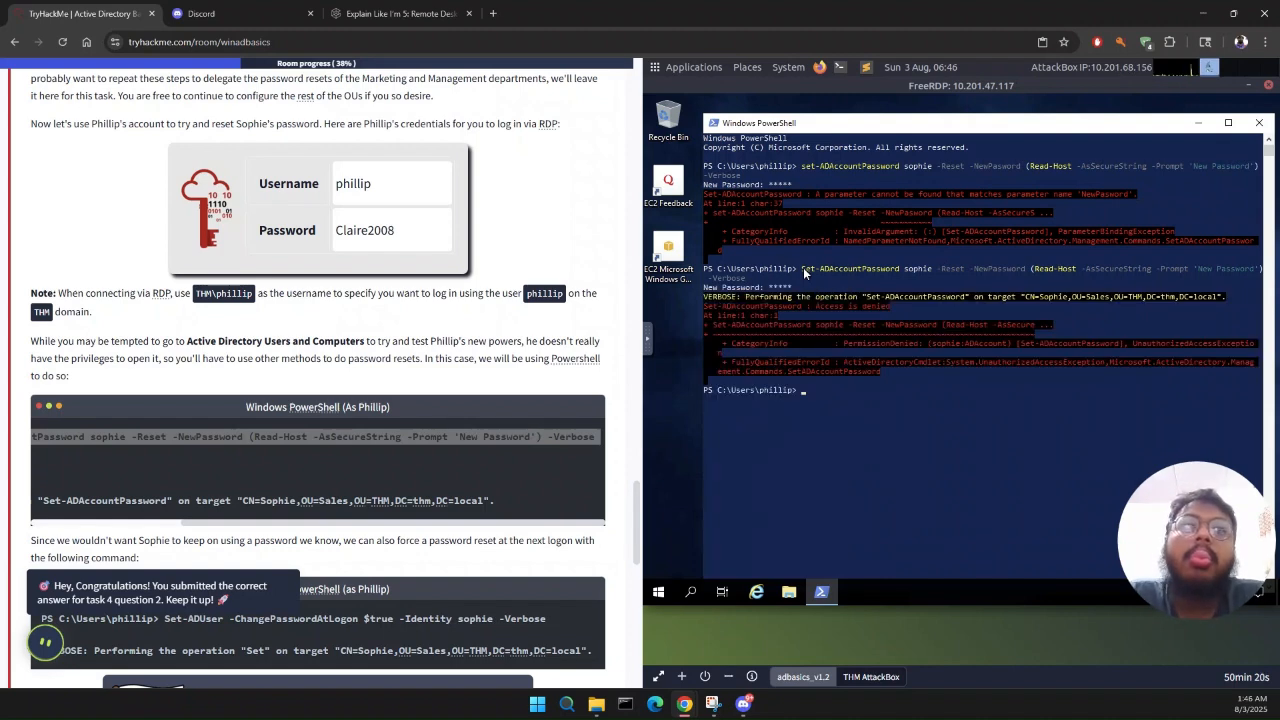
Step: Examine the full password reset command in the task instructions against the one run in PowerShell
scroll(377, 434, "left", 2)
left_click(301, 448)
scroll(301, 448, "down", 2)
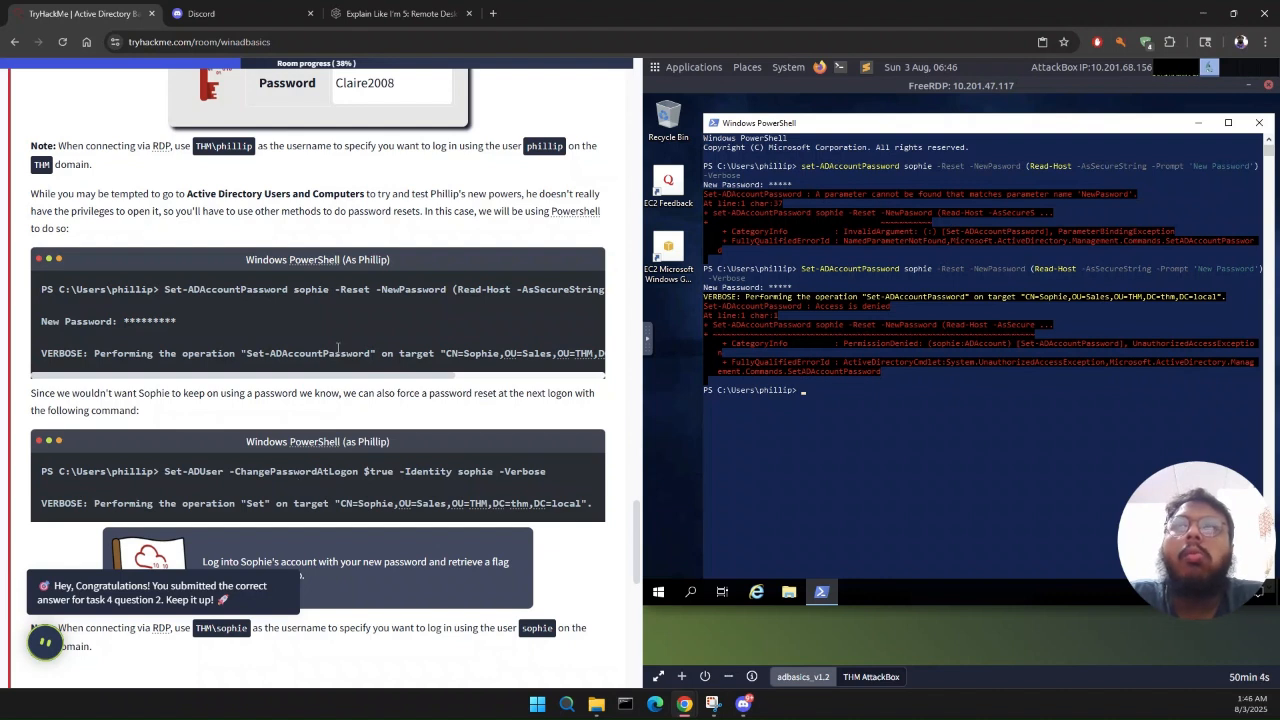
scroll(345, 319, "right", 3)
left_click_drag(345, 319, 350, 259)
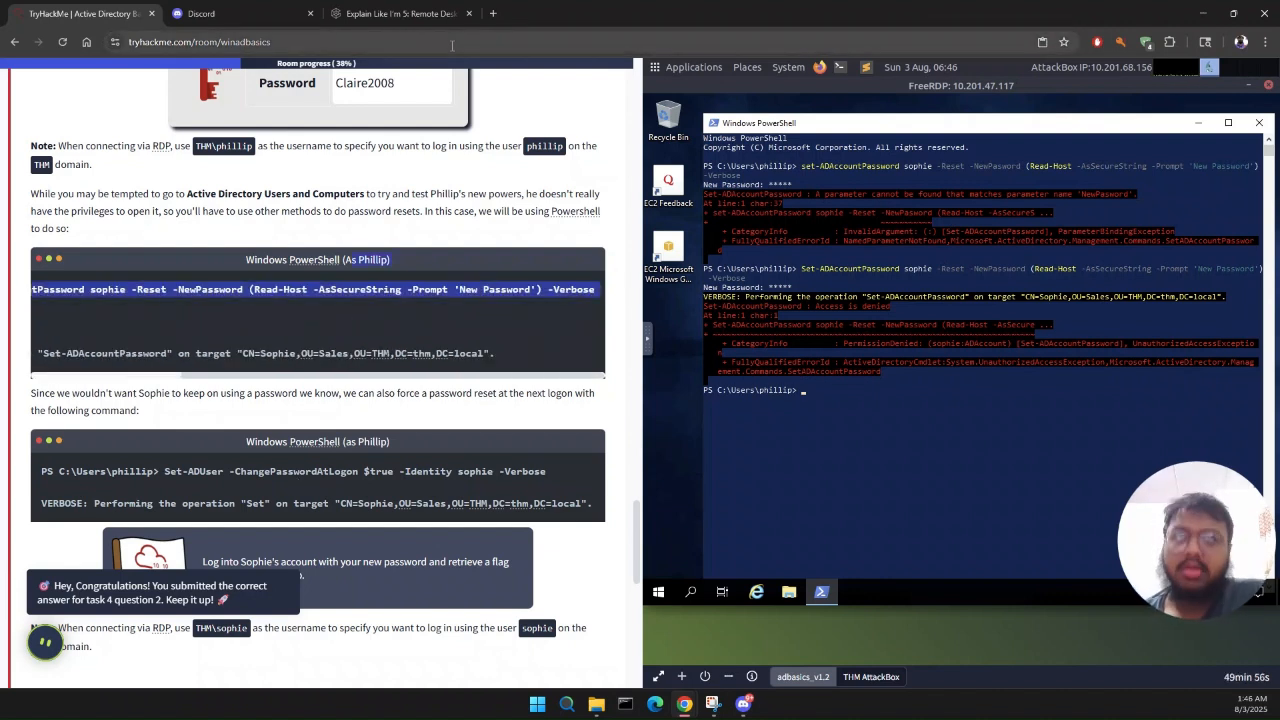
left_click(800, 392)
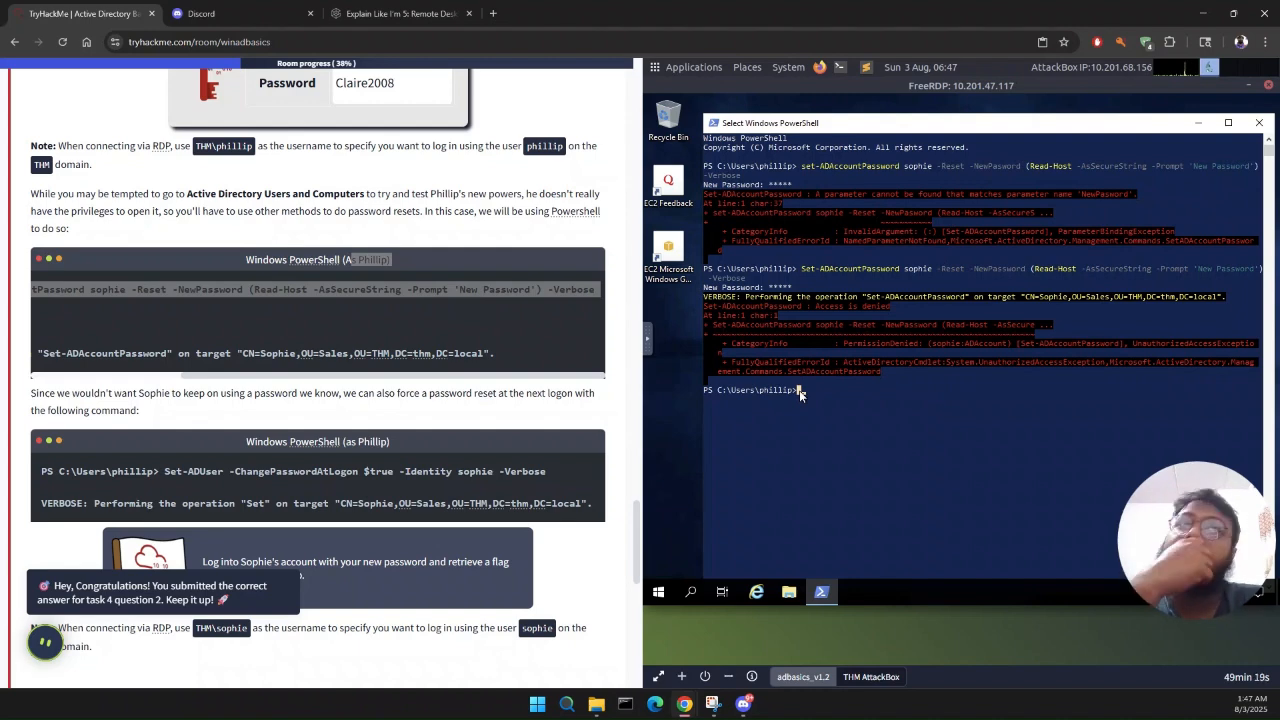
Step: Sign the IT support user out of the remote Windows session
left_click(658, 591)
left_click(659, 434)
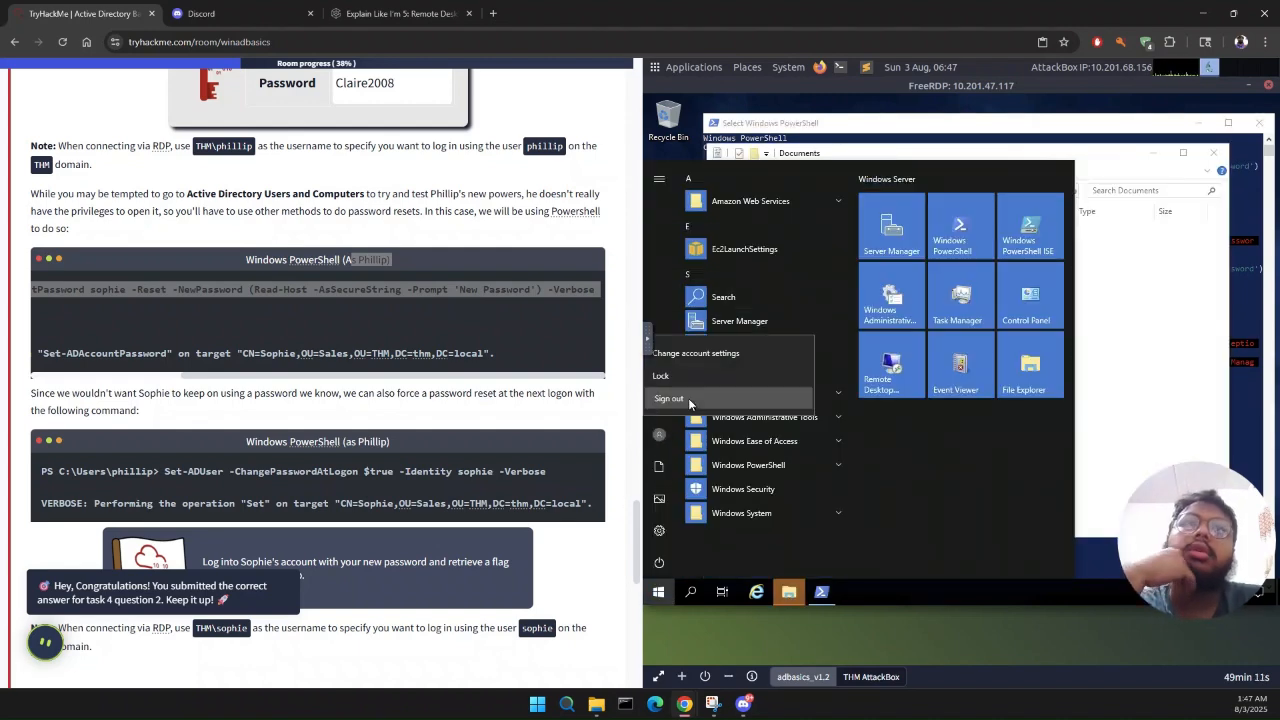
left_click(688, 398)
Step: On the domain controller, delegate control of the IT organizational unit to the IT support user through the Delegation of Control Wizard
left_click(813, 677)
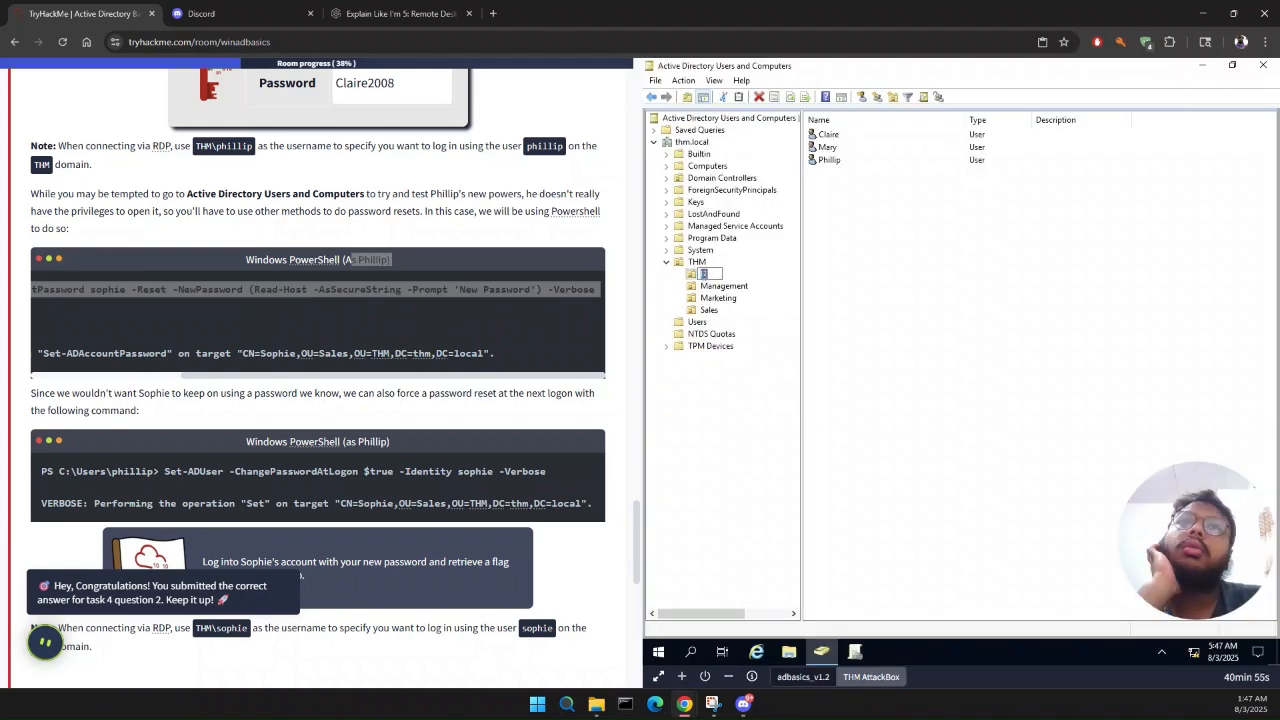
left_click(742, 275)
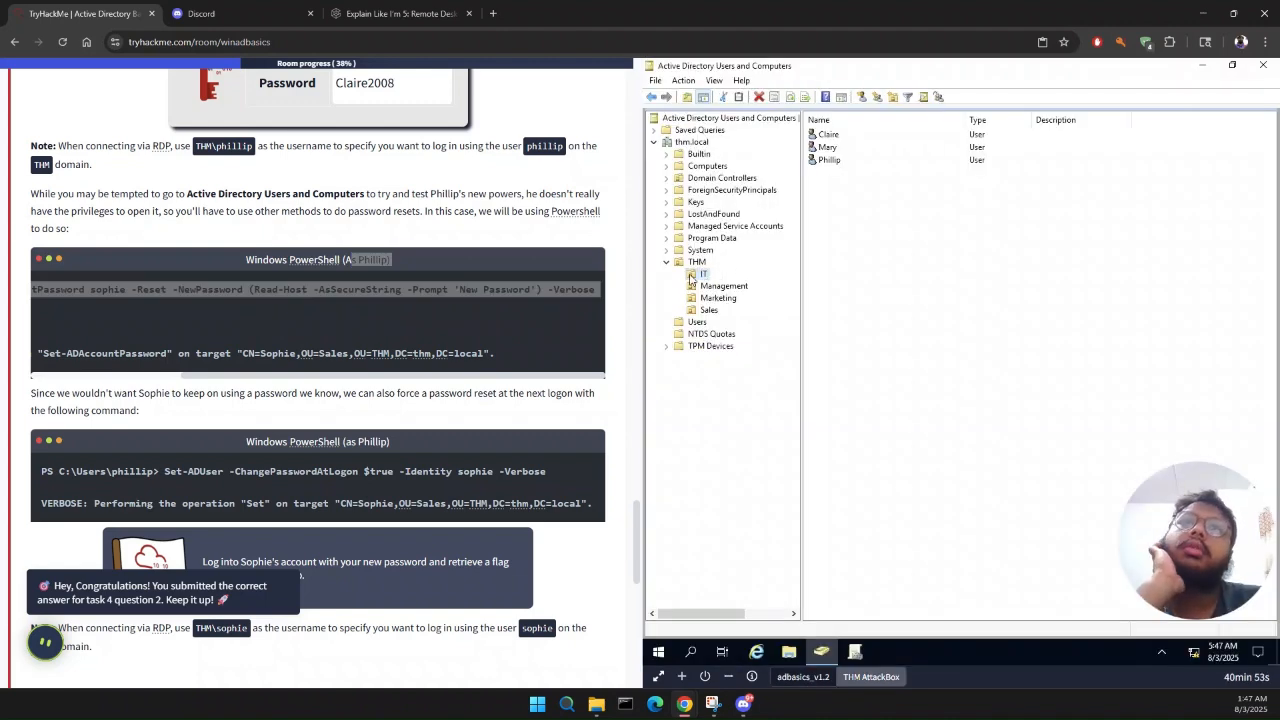
right_click(690, 275)
left_click(742, 284)
left_click(838, 310)
left_click(878, 246)
type("phillip")
key("Return")
left_click(840, 309)
left_click(703, 163)
left_click(838, 310)
left_click(838, 310)
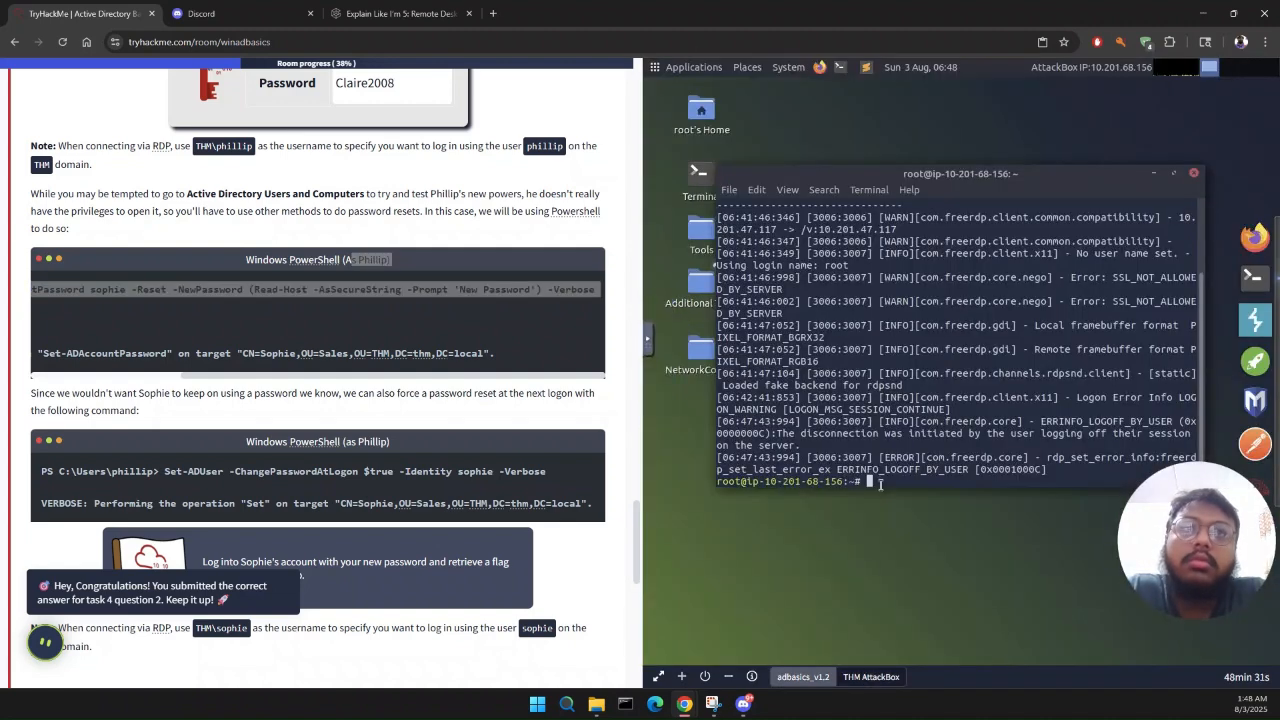
Step: Rerun the previous RDP connection command in the AttackBox terminal and sign in to the THM domain with the IT support user's username and password
key("Up")
key("Return")
type("THM\\phillip")
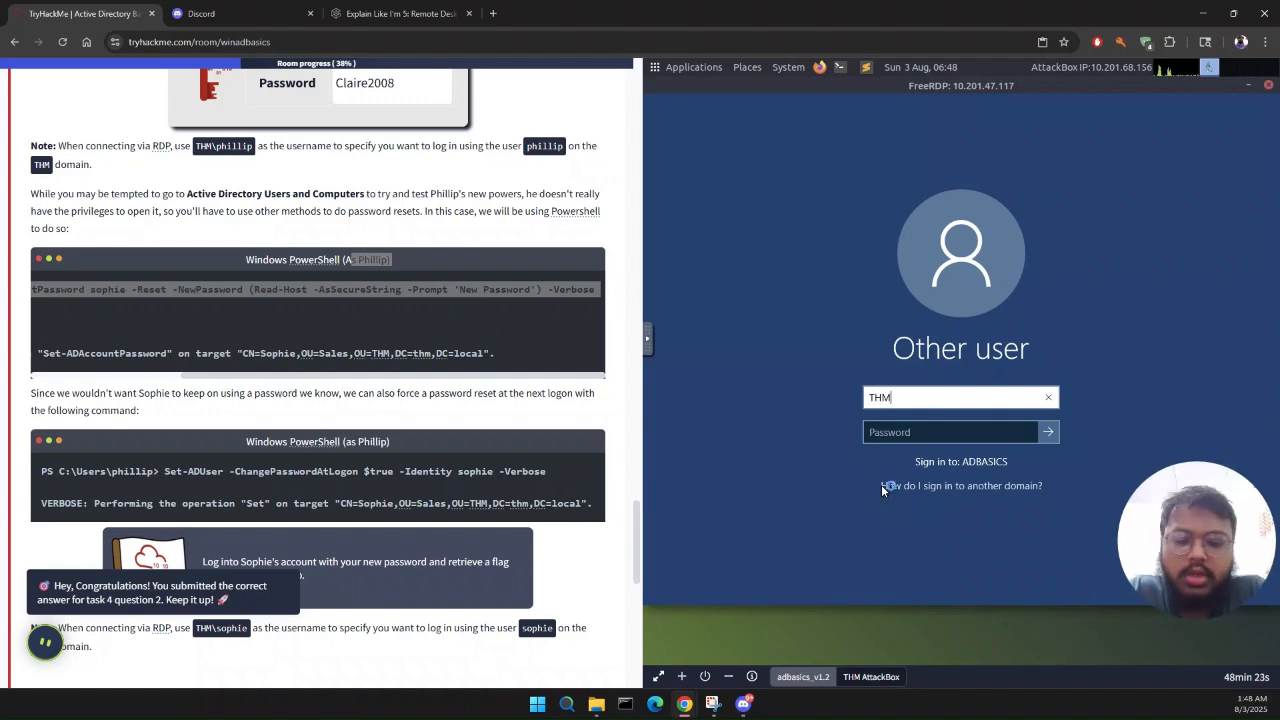
key("Tab")
type("Claire2008")
key("Return")
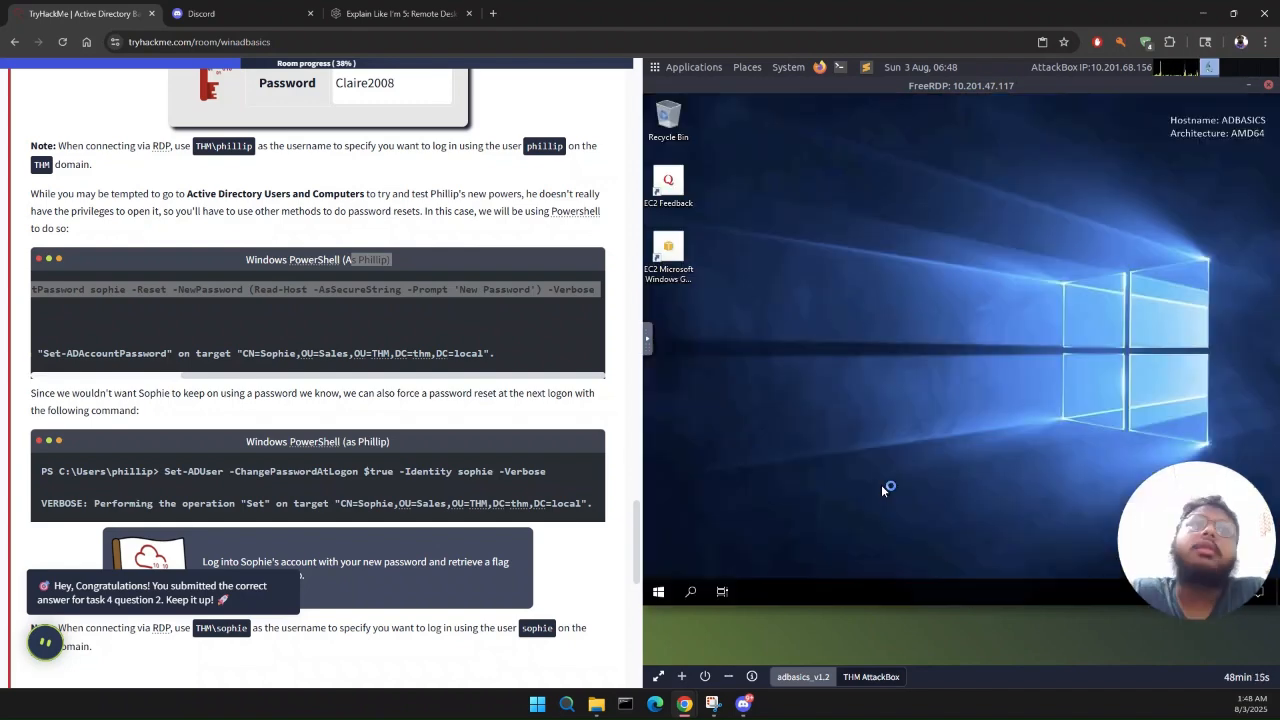
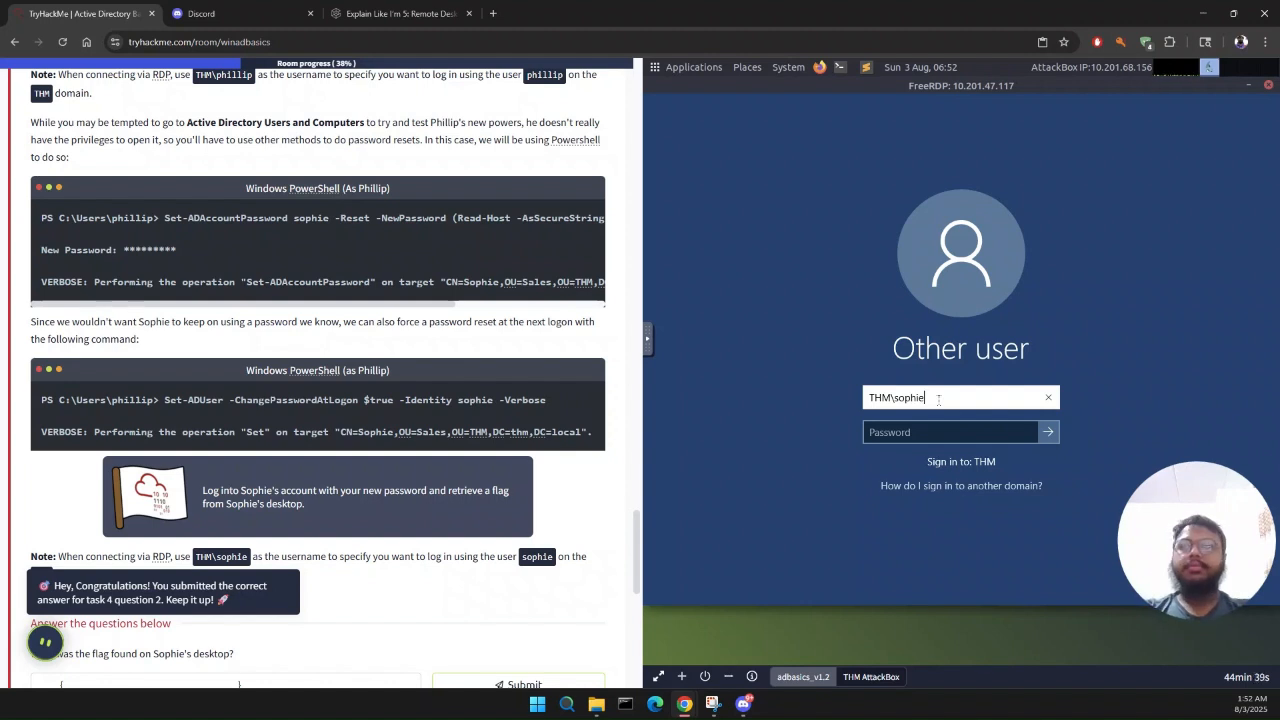
Step: Try to sign in to the THM domain as the sales user with the account password, repeating the attempt
key("Tab")
type("•••••••••••••")
key("Return")
key("Return")
type("•••••••••••••")
key("Return")
type("•••••••••••••")
key("Return")
key("Return")
Step: Clear the sign-in username and re-enter the sales user's username
scroll(470, 494, "down", 2)
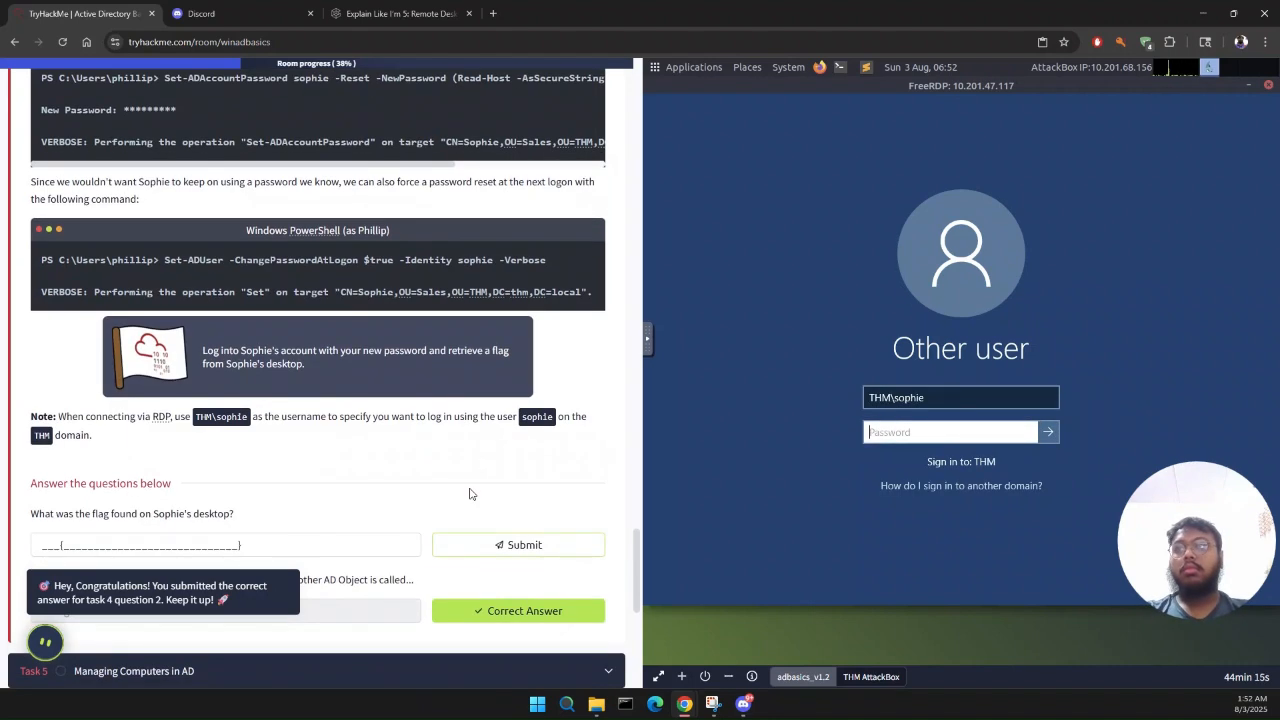
scroll(470, 494, "up", 2)
left_click(1018, 397)
key("ctrl+a")
key("BackSpace")
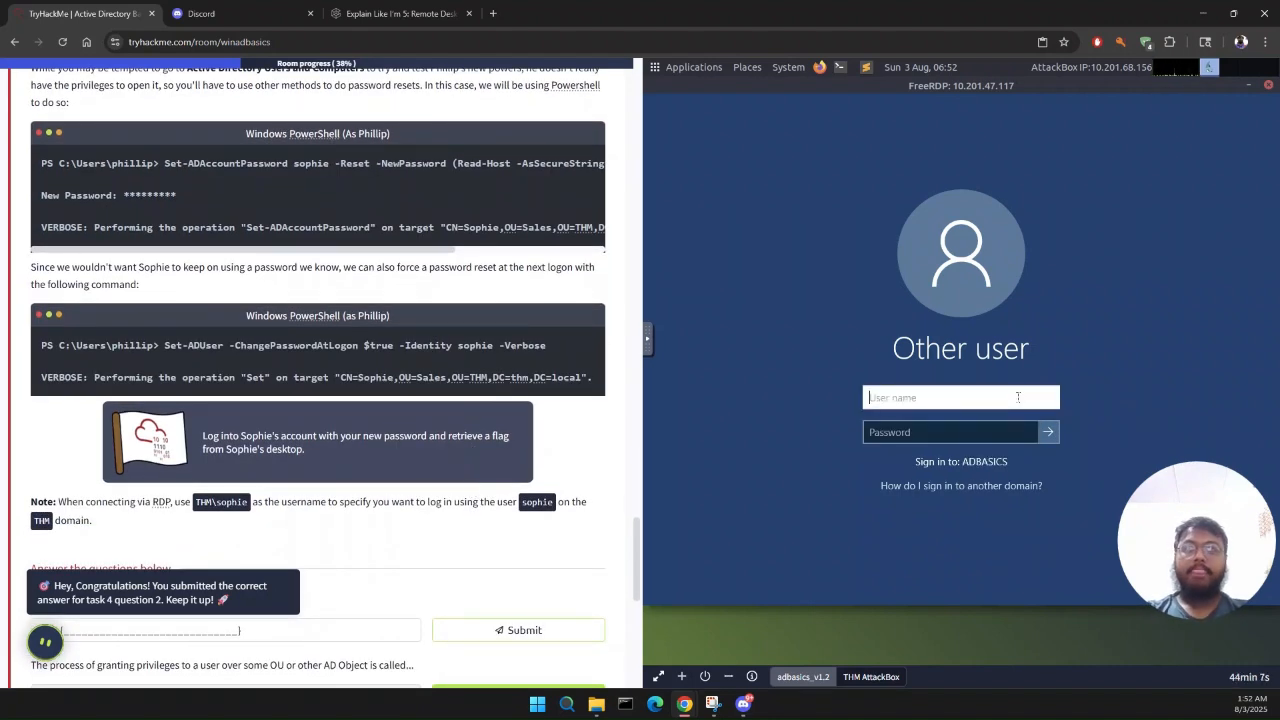
type("sophie")
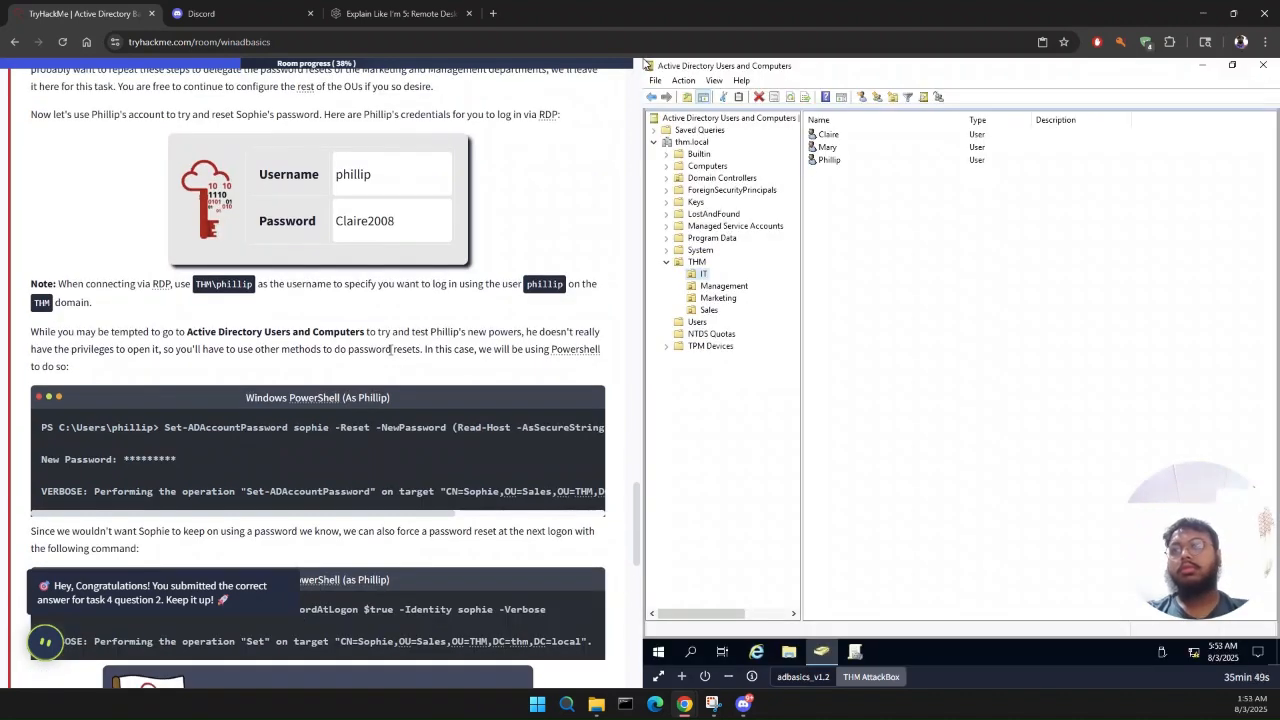
Step: On the domain controller, check the IT support user's properties and the Sales organizational unit's users, then return to the AttackBox
right_click(842, 160)
left_click(883, 355)
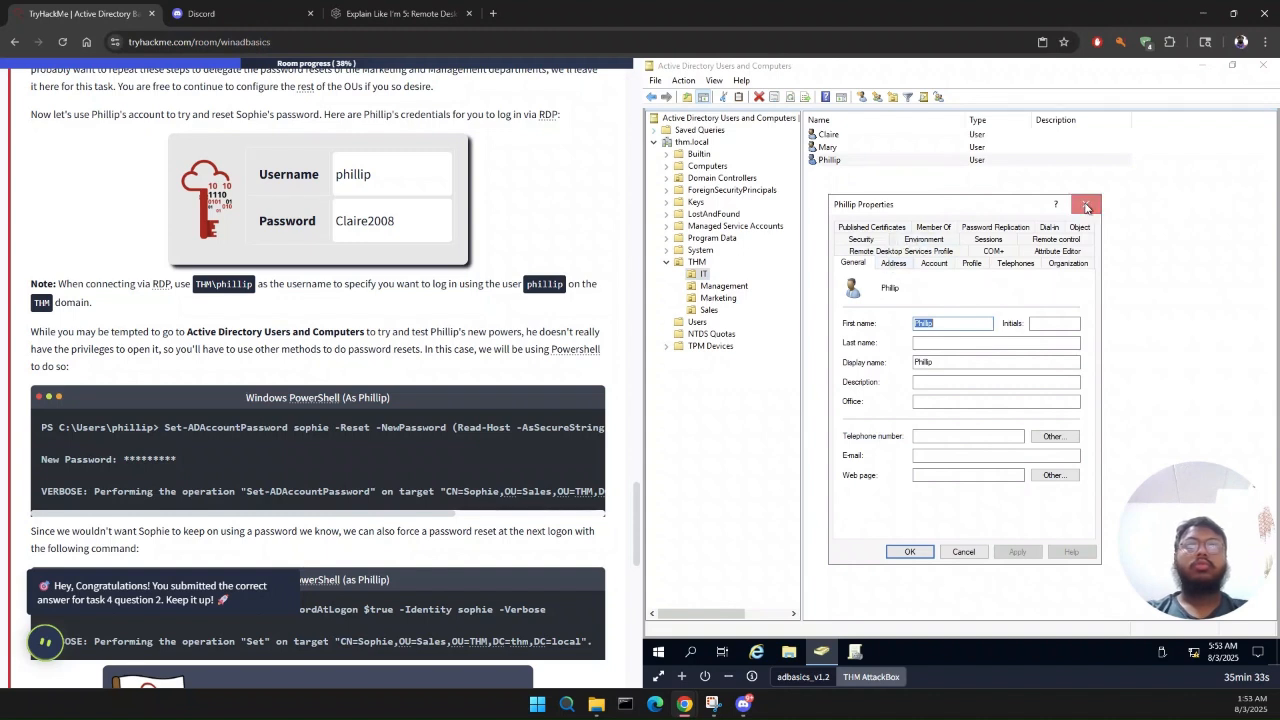
left_click(1087, 207)
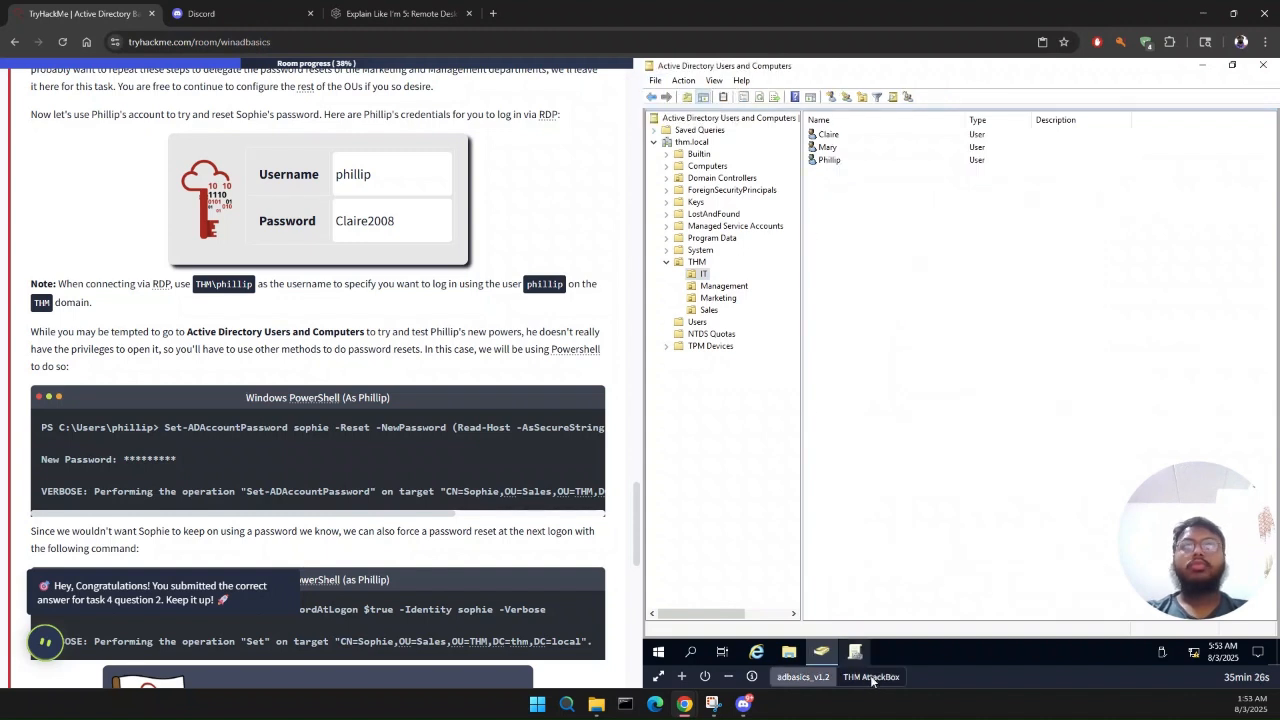
key("Down")
key("Down")
key("Down")
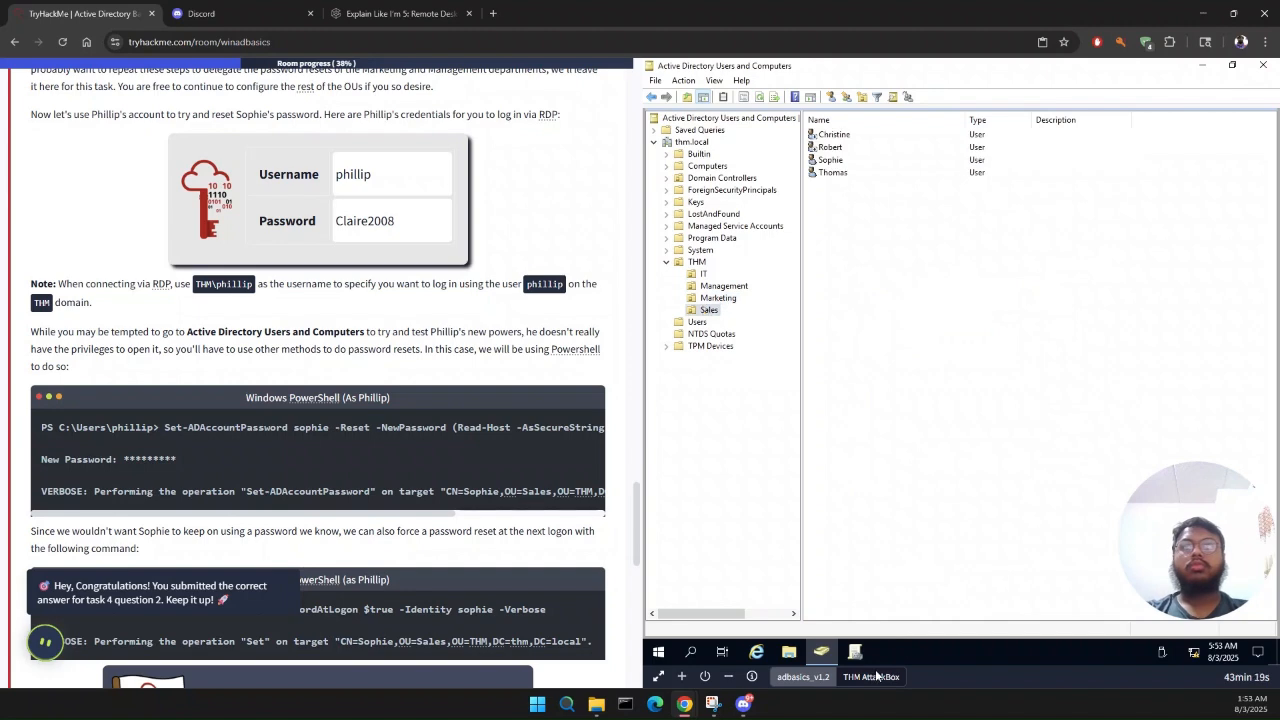
left_click(873, 678)
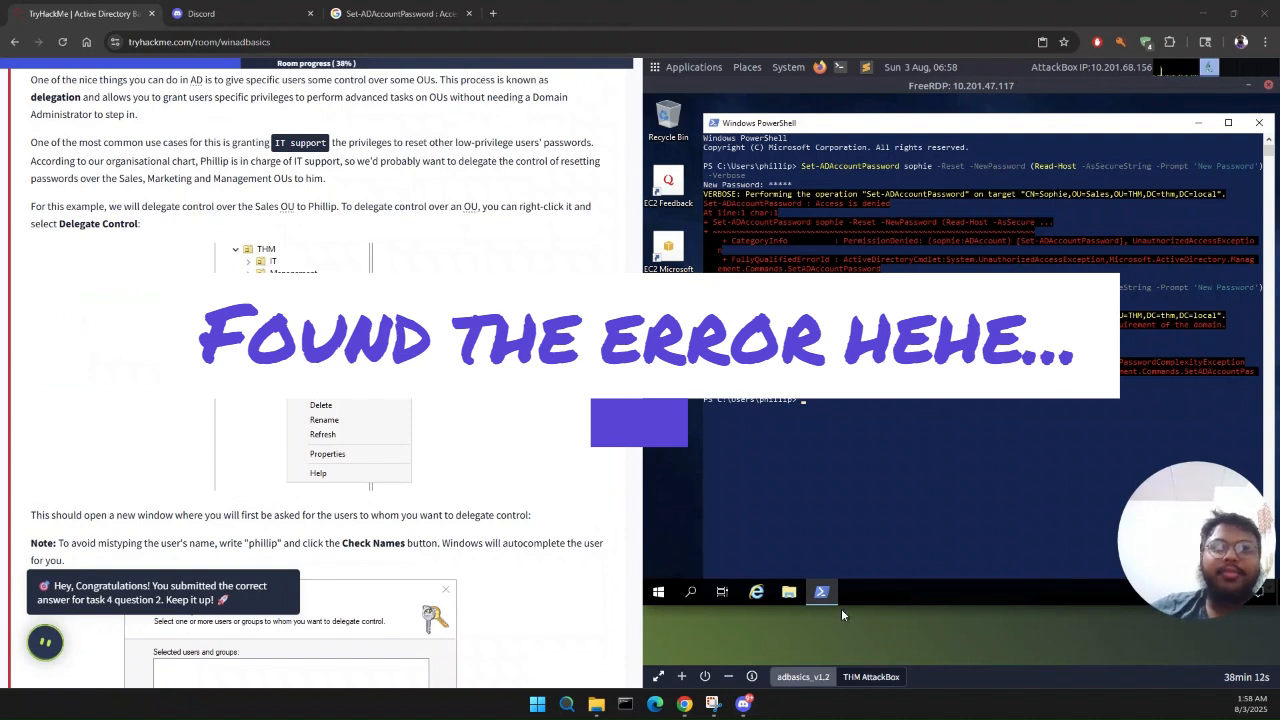
Step: Look at the actions offered for the IT organizational unit on the domain controller, and return to the AttackBox
left_click(805, 677)
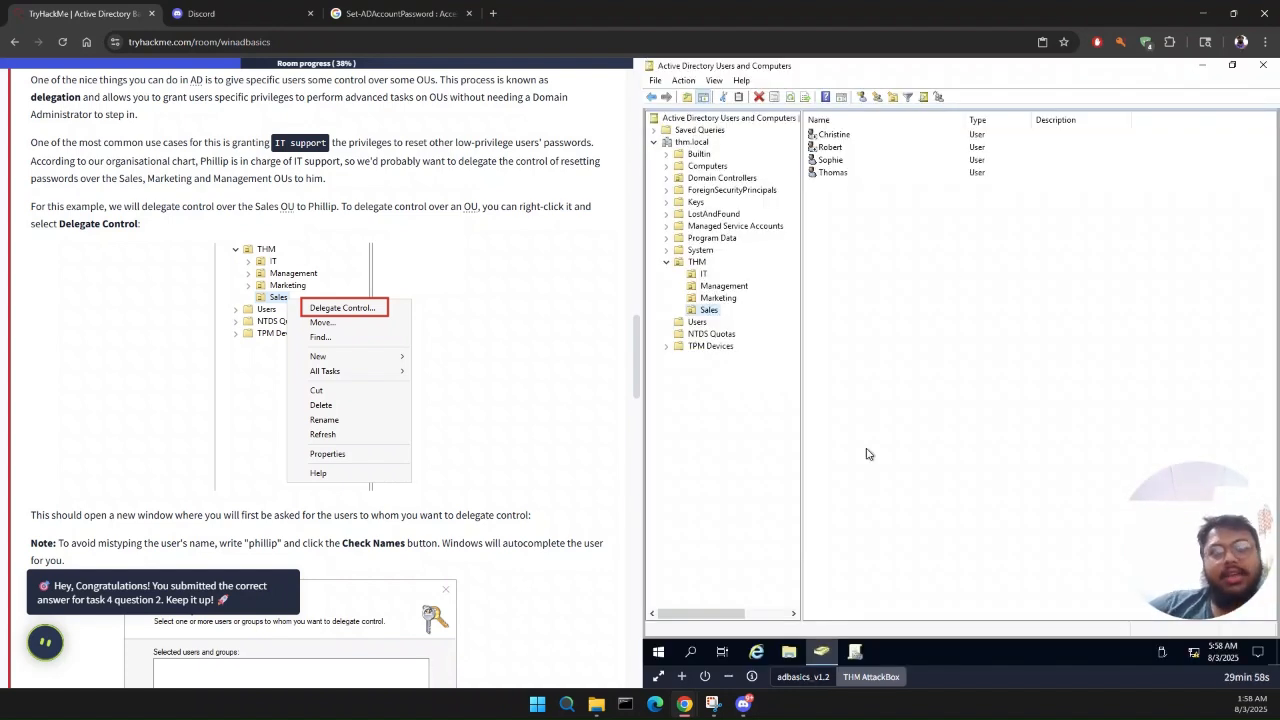
right_click(702, 268)
right_click(700, 272)
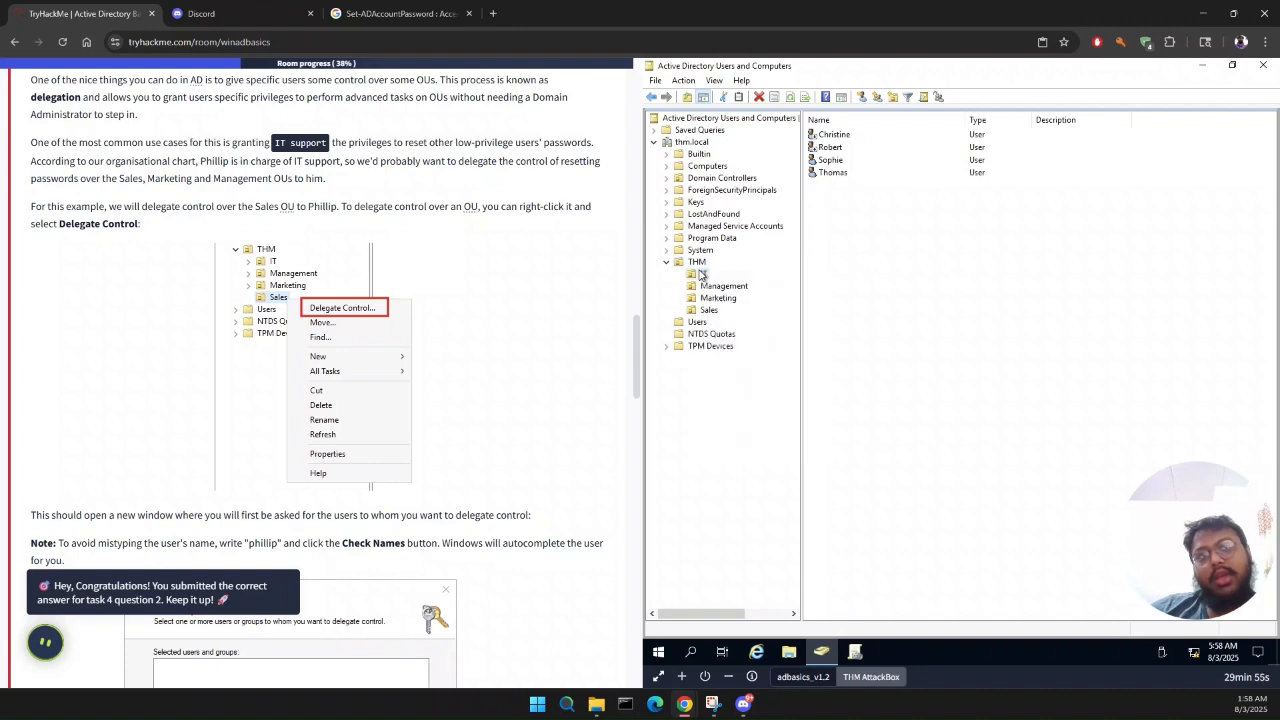
left_click(936, 401)
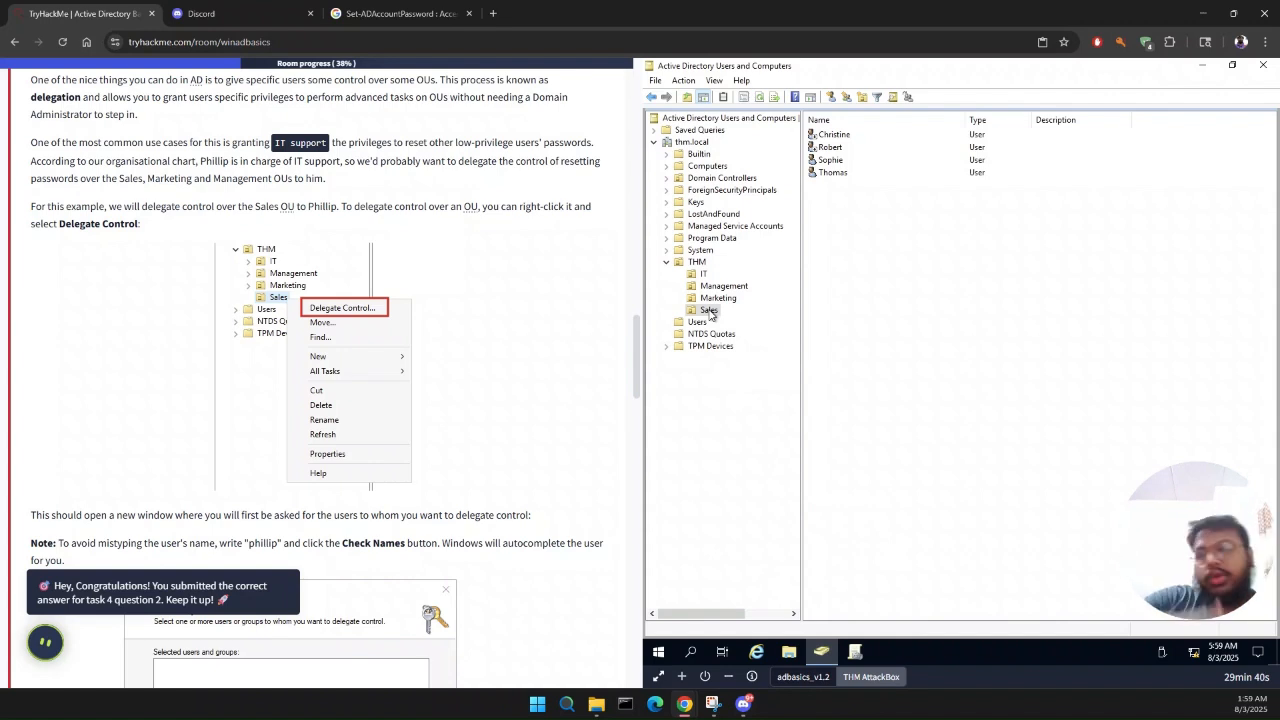
left_click(851, 676)
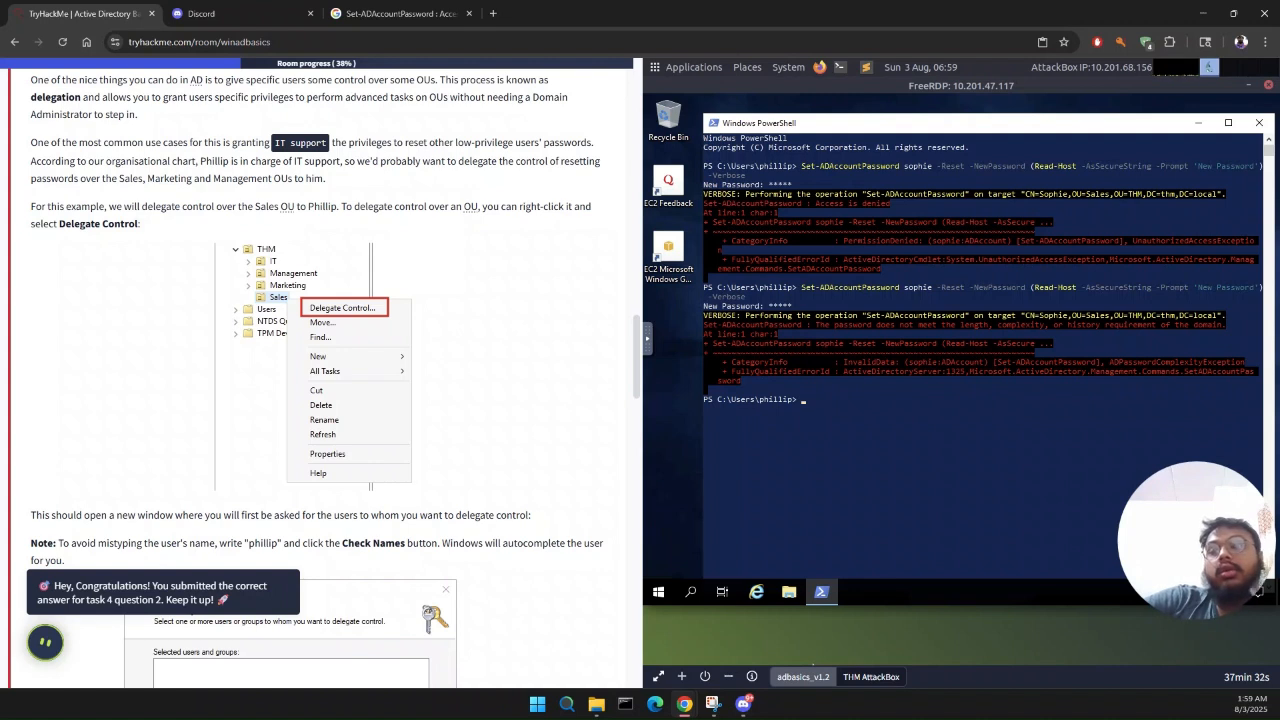
Step: Rerun the previous Set-ADAccountPassword reset command for the sales user in PowerShell and enter a longer new password
key("Up")
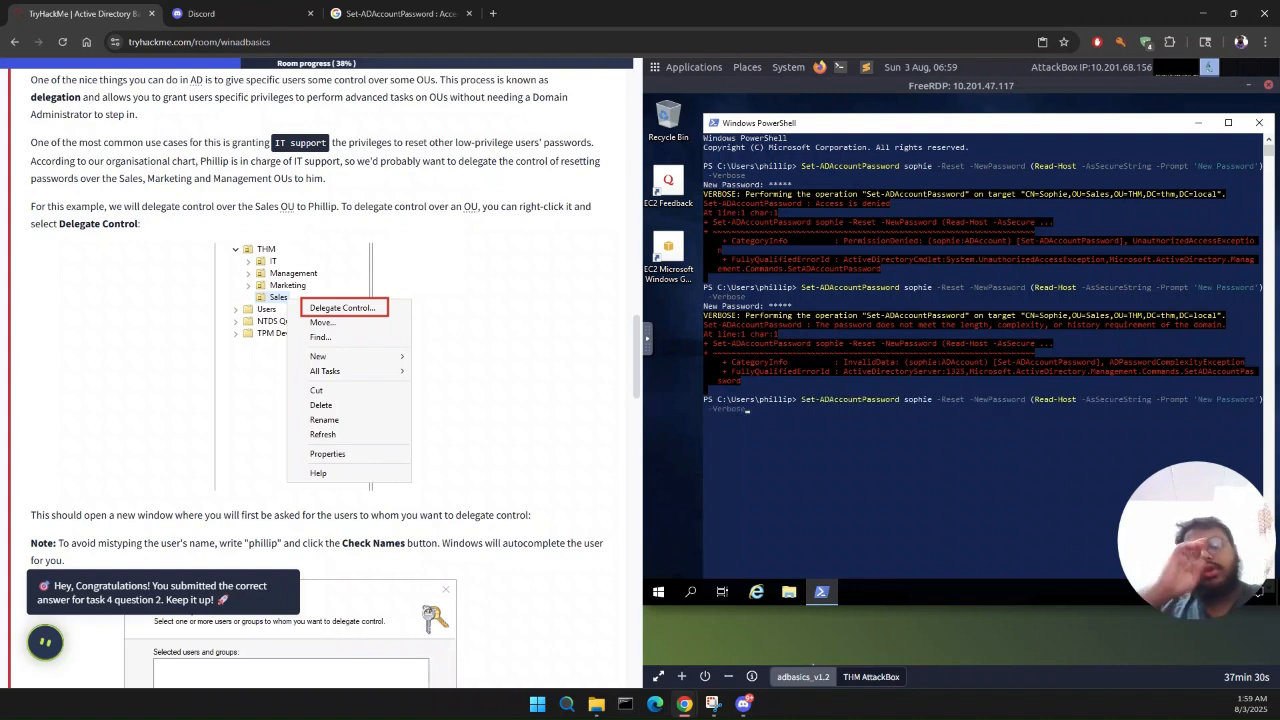
key("Return")
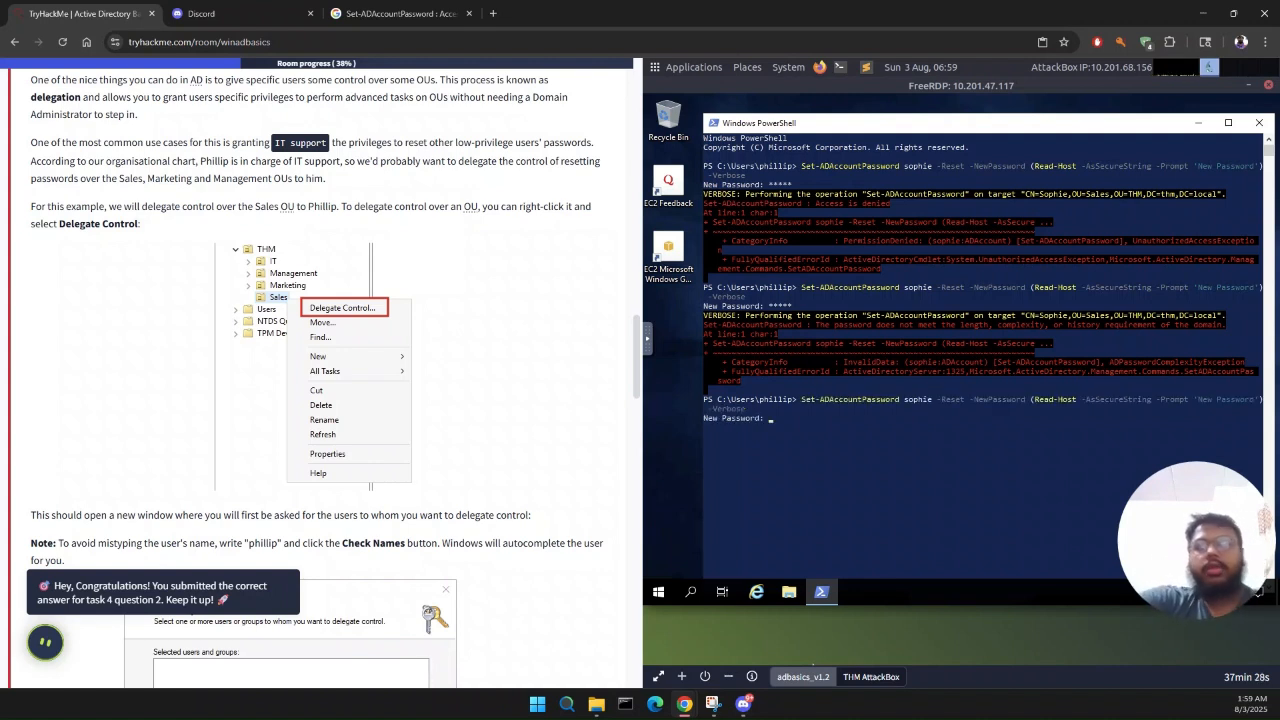
type("****")
key("BackSpace")
key("BackSpace")
key("BackSpace")
key("BackSpace")
type("*********")
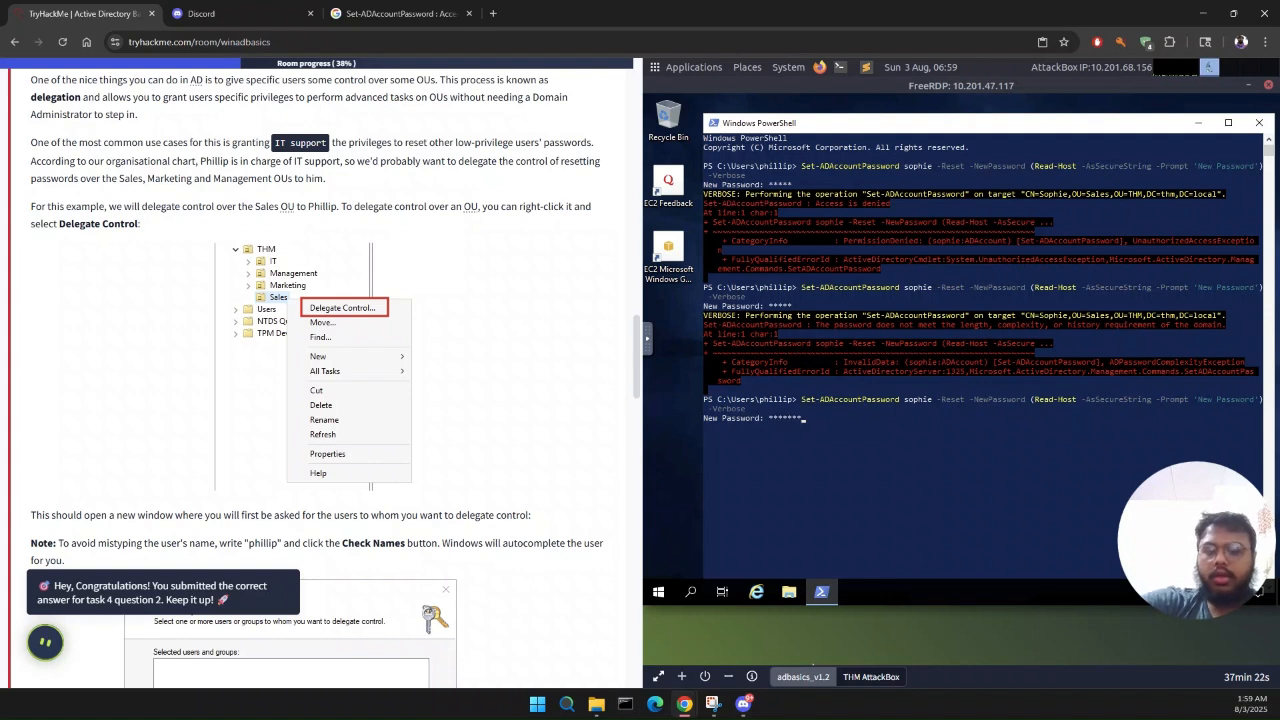
key("BackSpace")
key("BackSpace")
key("BackSpace")
key("BackSpace")
key("BackSpace")
key("BackSpace")
key("BackSpace")
key("BackSpace")
key("BackSpace")
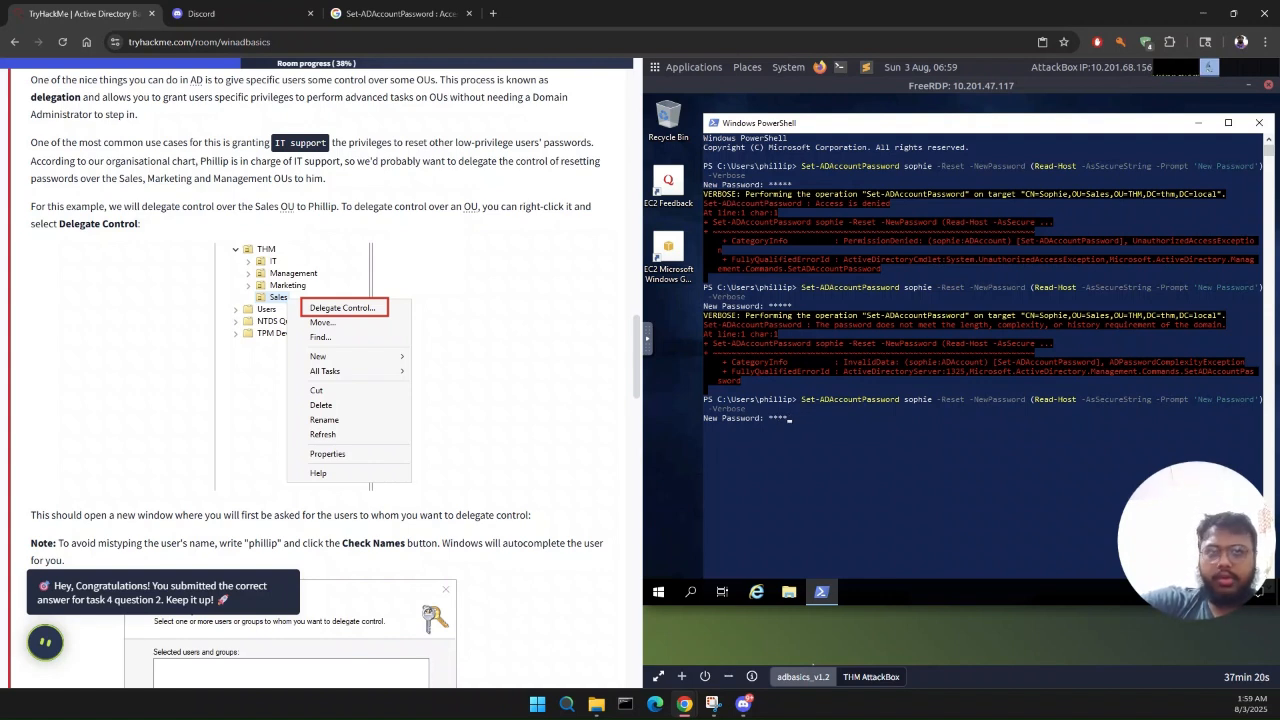
type("********")
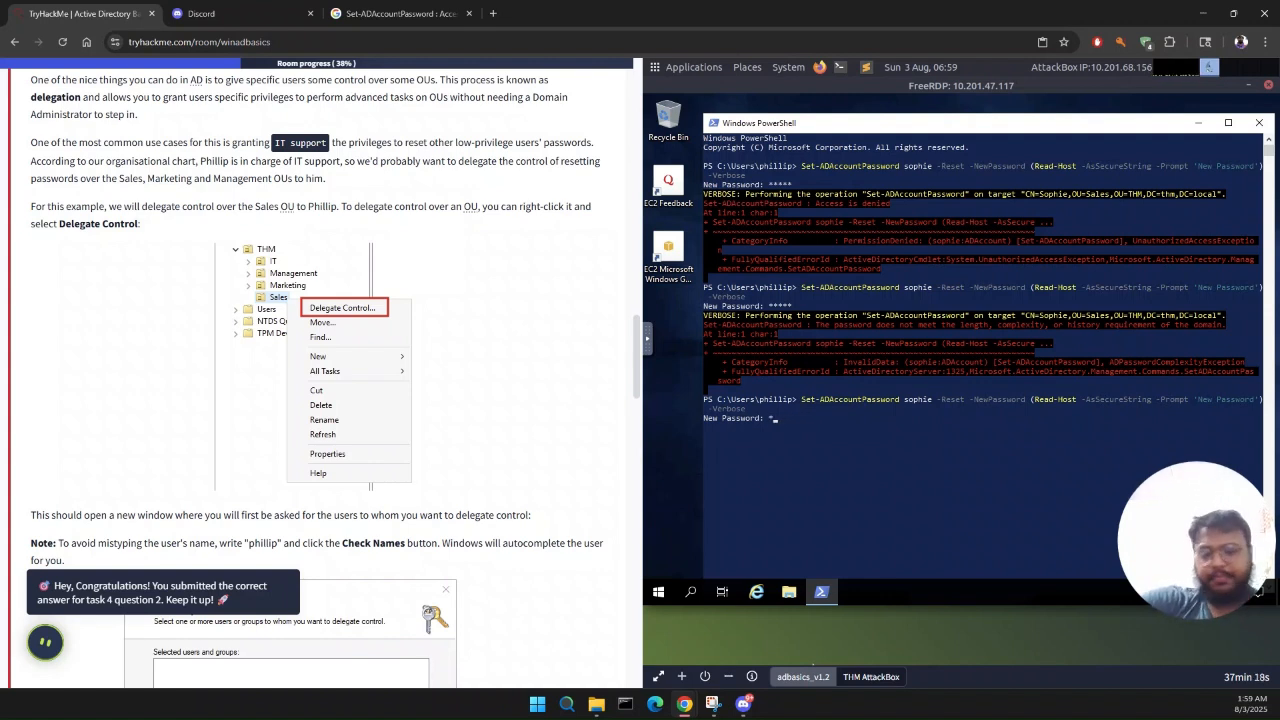
type("*****")
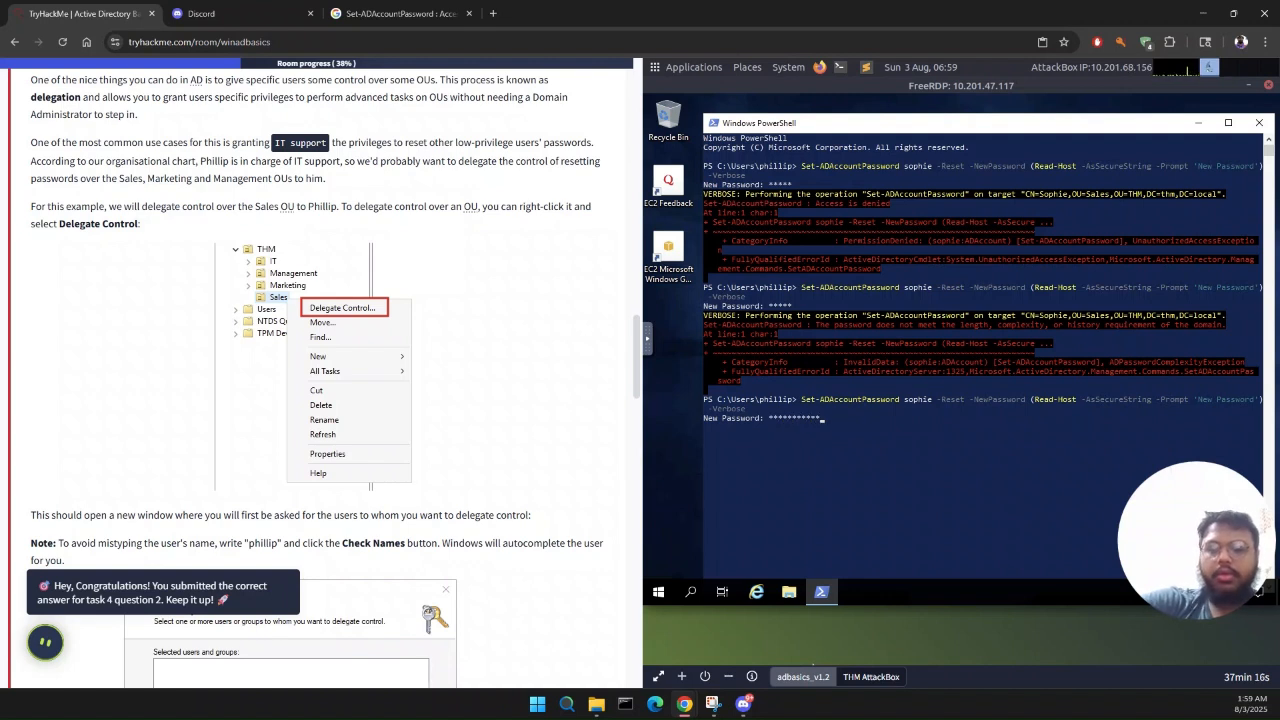
key("Return")
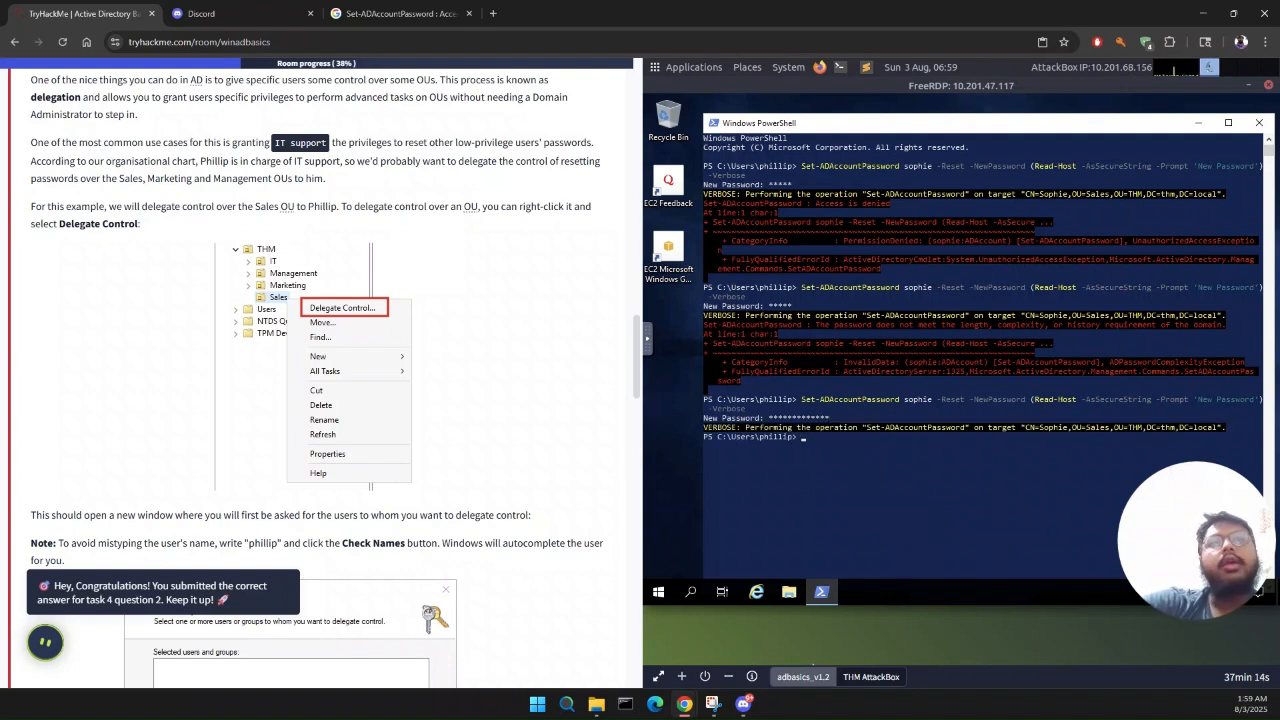
Step: Run the copied Set-ADUser command with -ChangePasswordAtLogon $true and -Verbose for the sales user, and sign the IT support user out
key("ctrl+v")
key("Return")
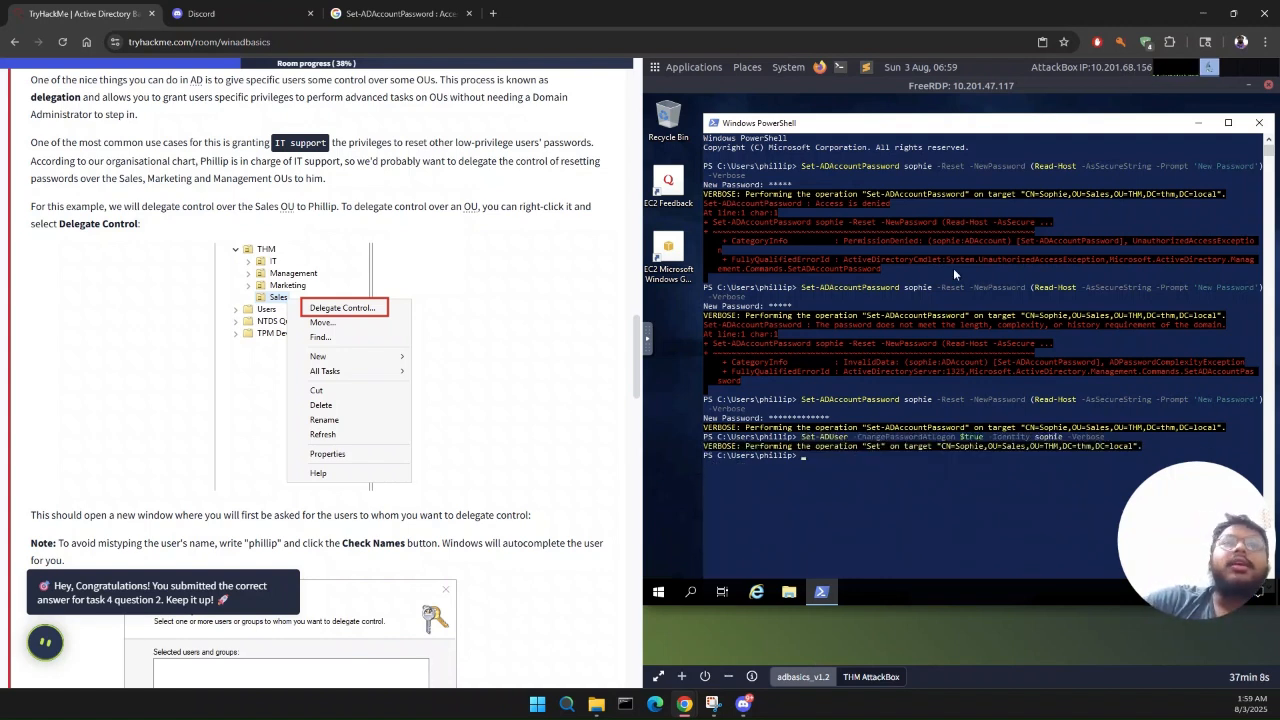
left_click(660, 594)
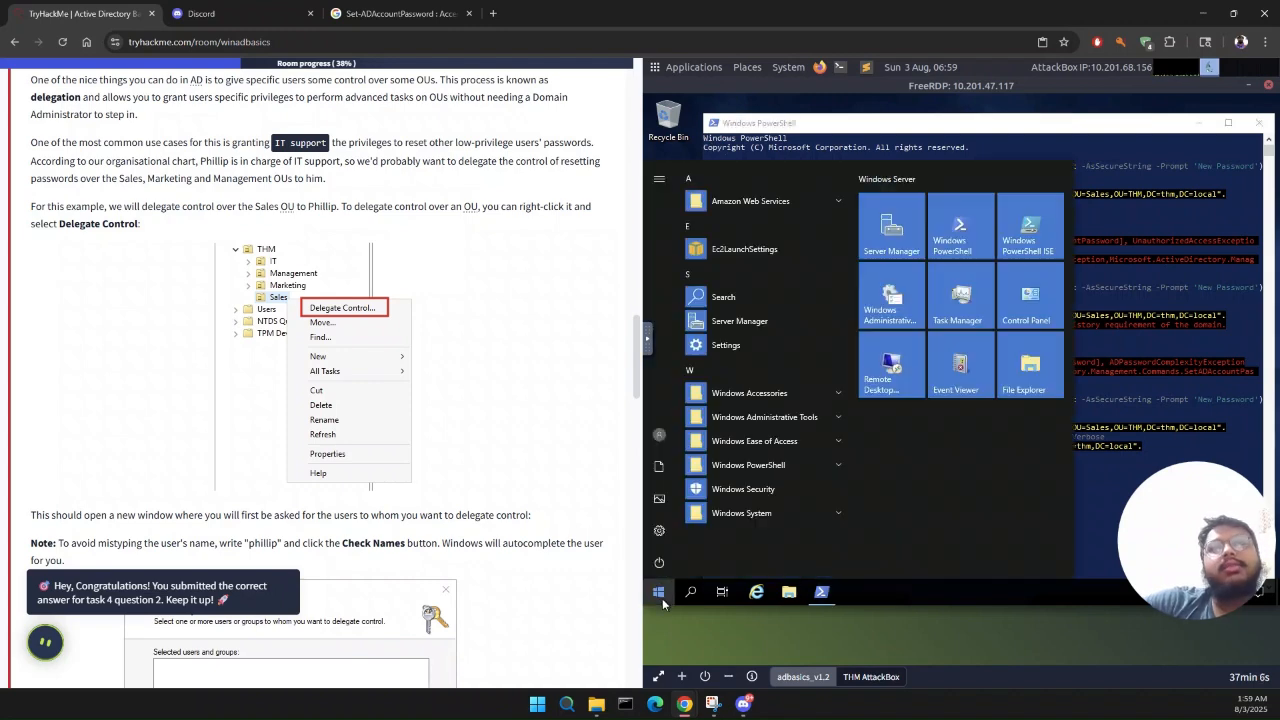
left_click(665, 444)
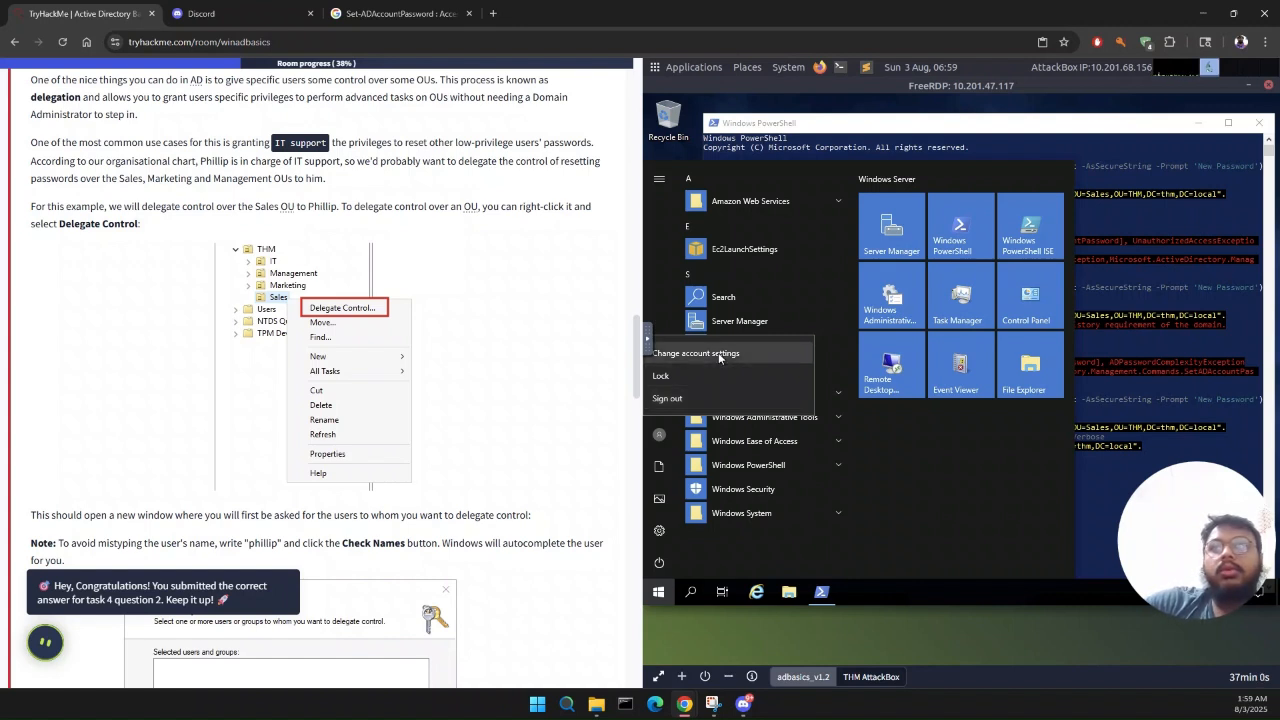
left_click(685, 400)
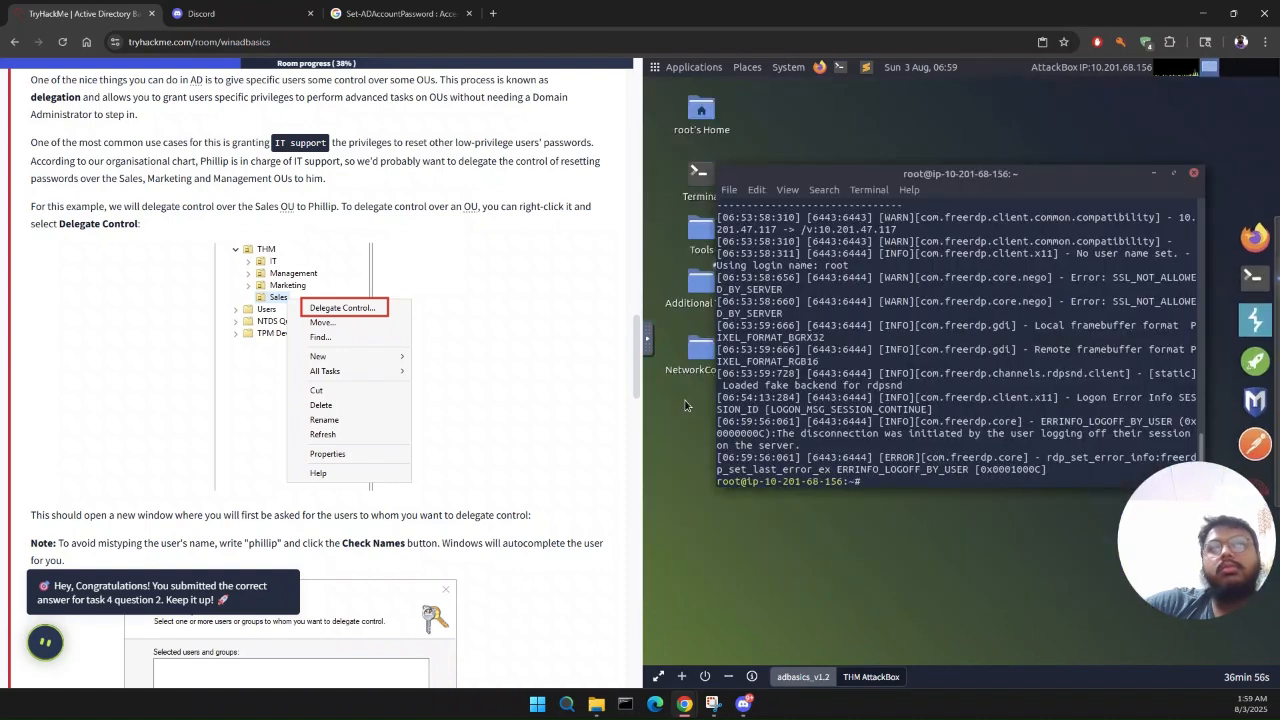
Step: Rerun the previous RDP connection command in the AttackBox terminal and sign in to the THM domain with the sales user's username and password
key("Up")
key("Return")
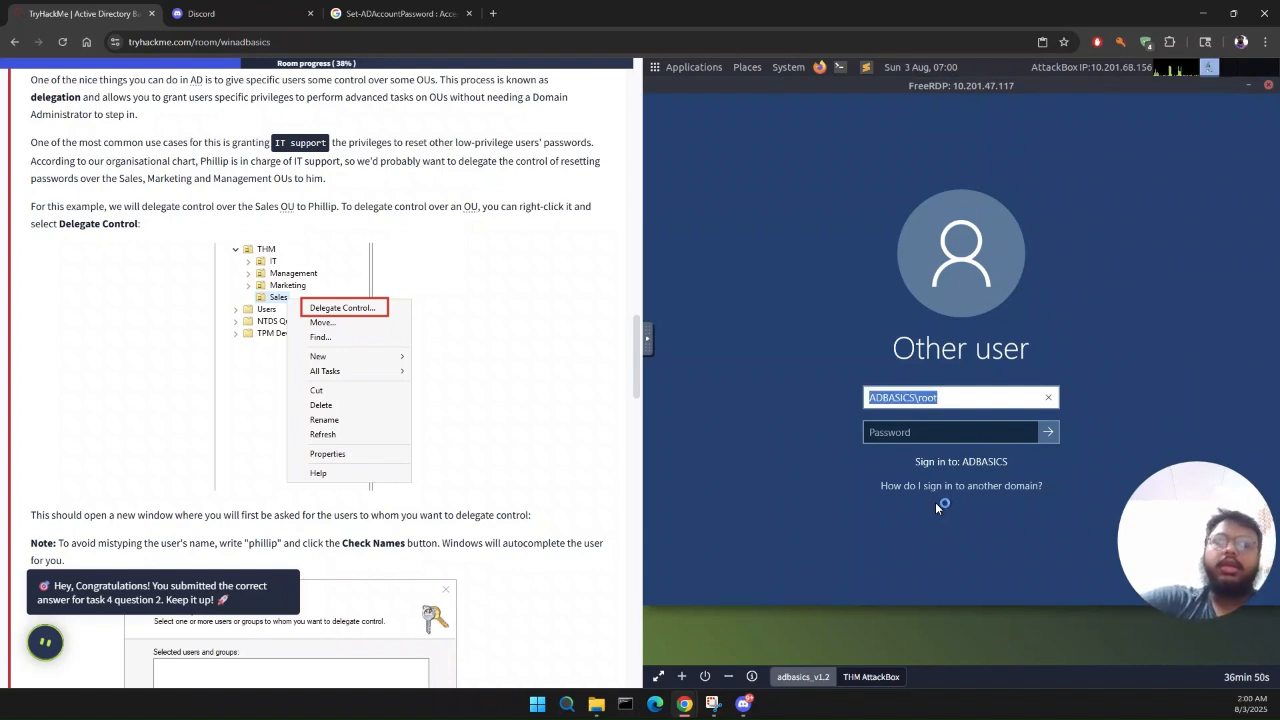
type("THM\\sophie")
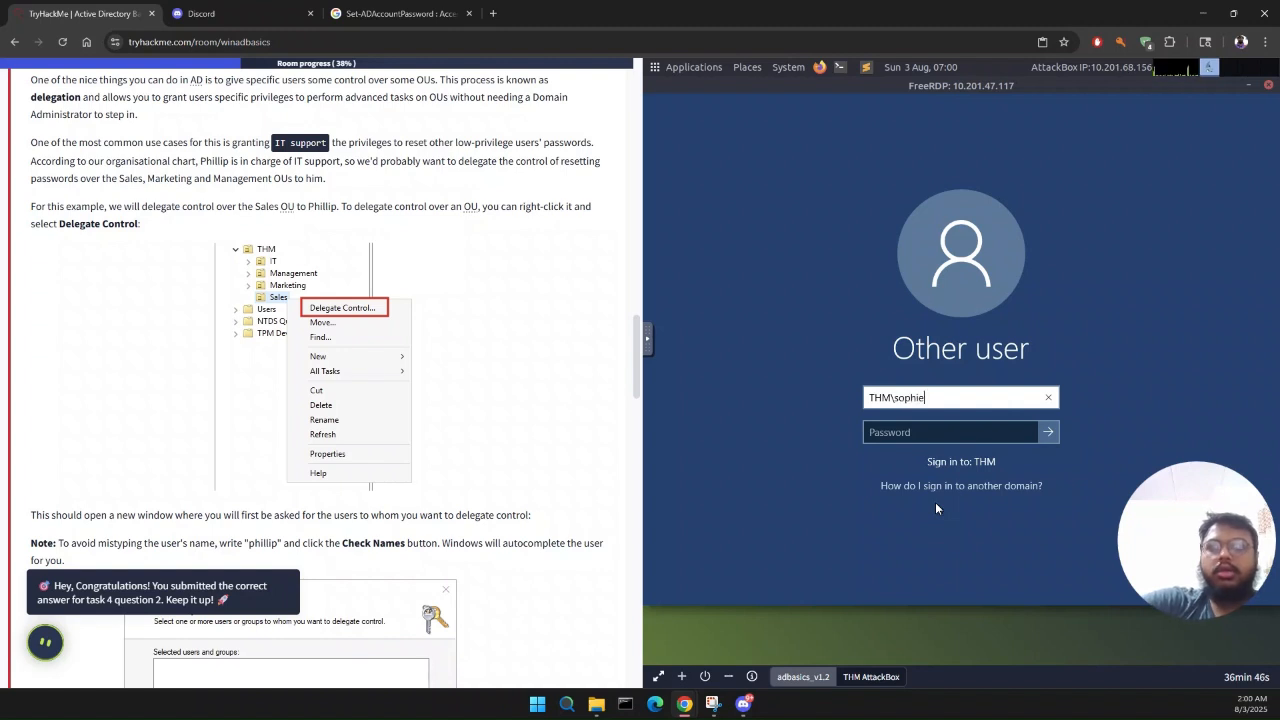
key("Tab")
type("**************")
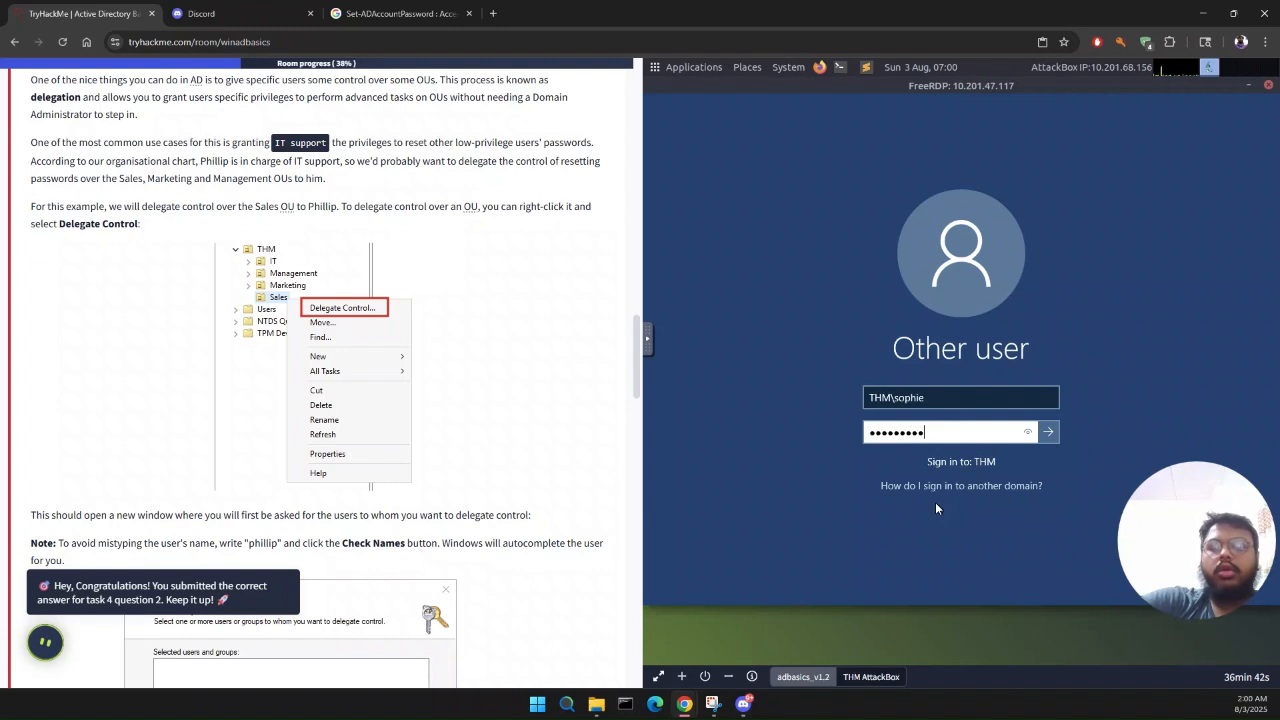
key("Return")
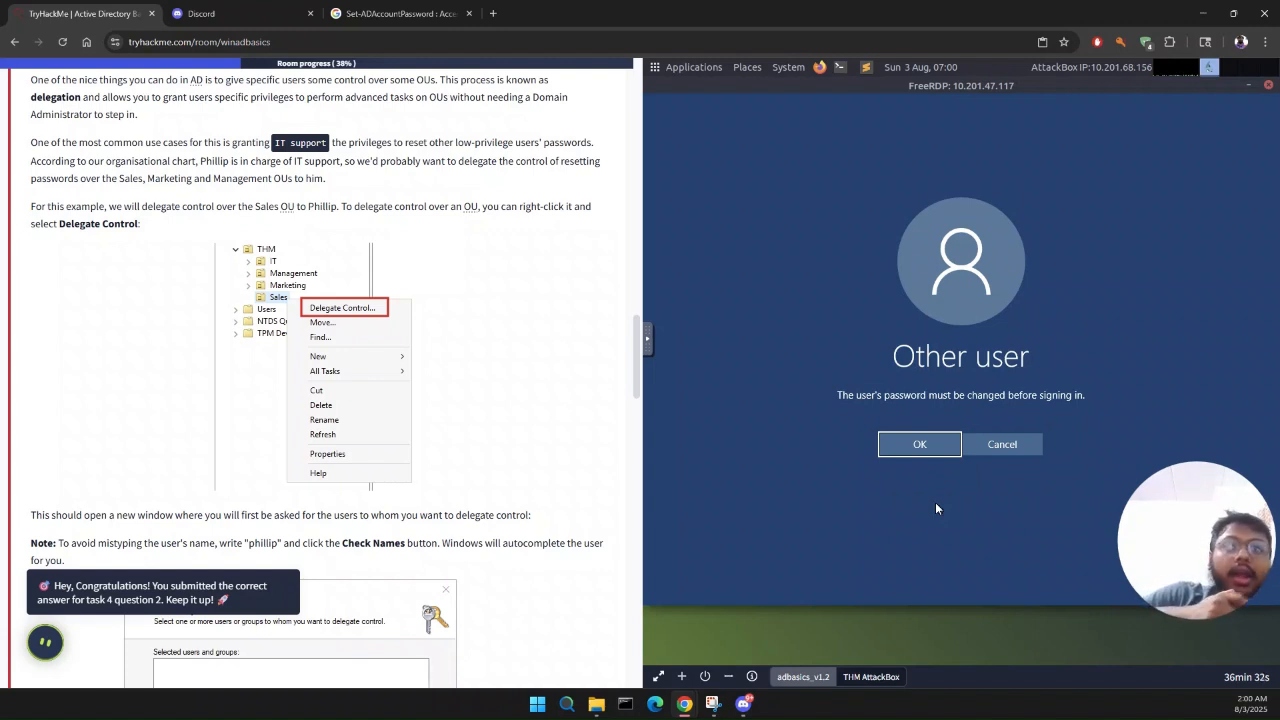
Step: Accept the required password change for the sales user, enter and confirm a new account password, and submit it
key("Return")
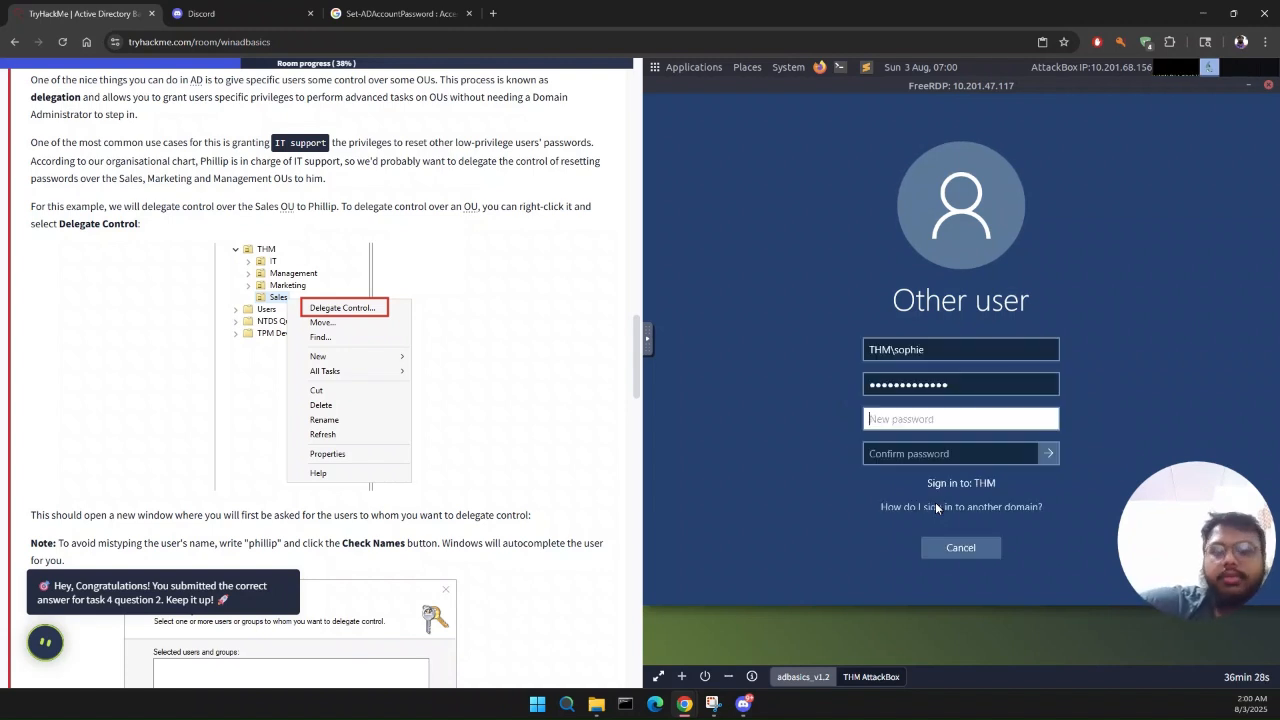
type("•••••••")
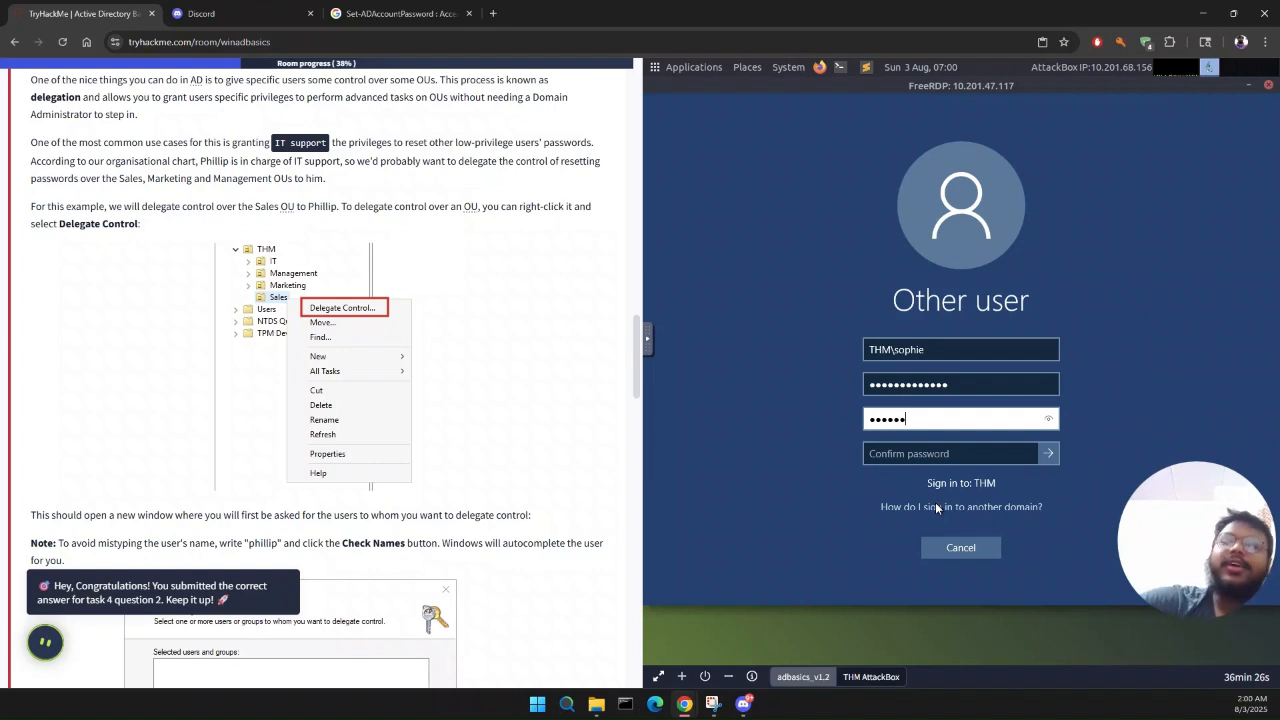
key("BackSpace")
key("BackSpace")
key("BackSpace")
key("BackSpace")
key("BackSpace")
key("BackSpace")
key("BackSpace")
type("•••")
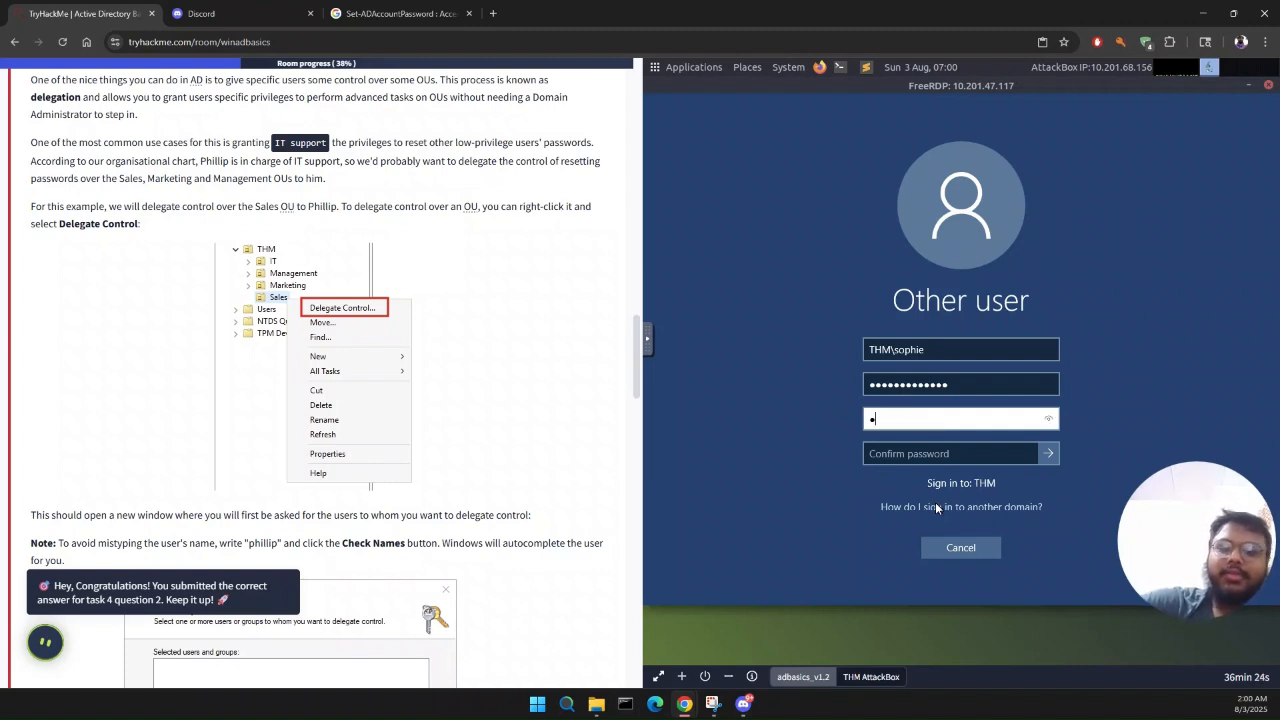
type("••••••••")
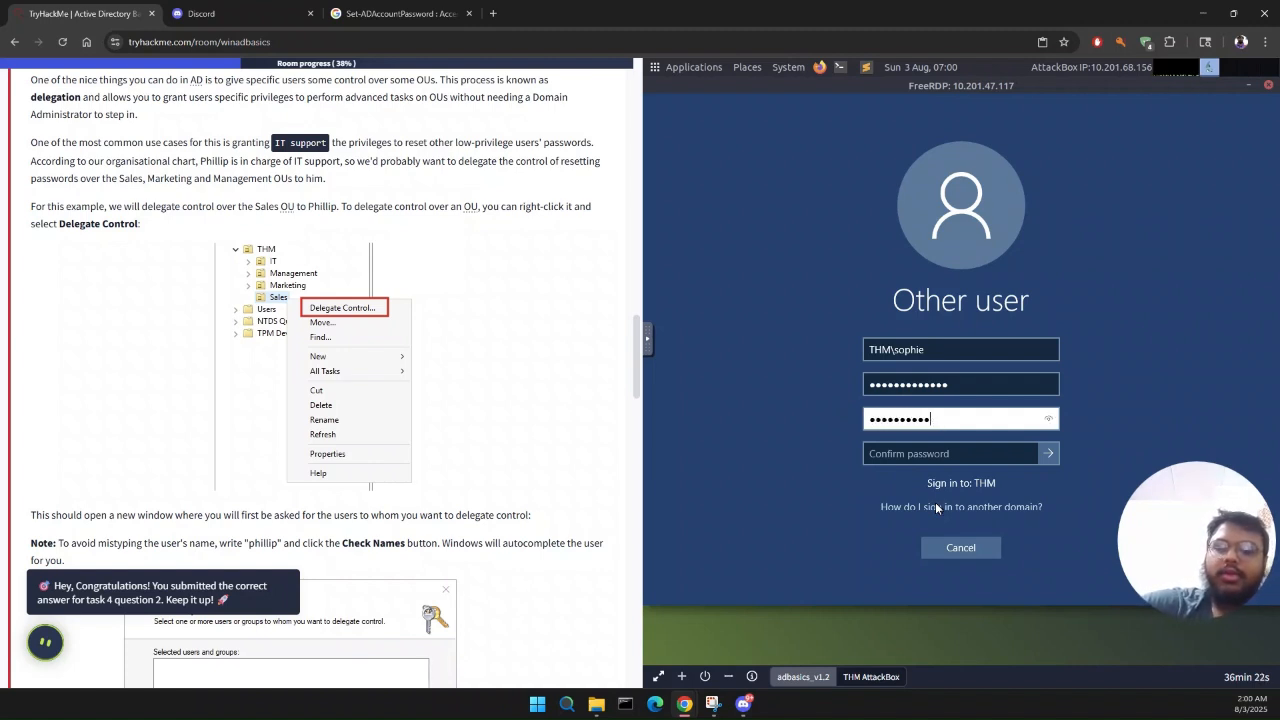
key("Tab")
type("•••••")
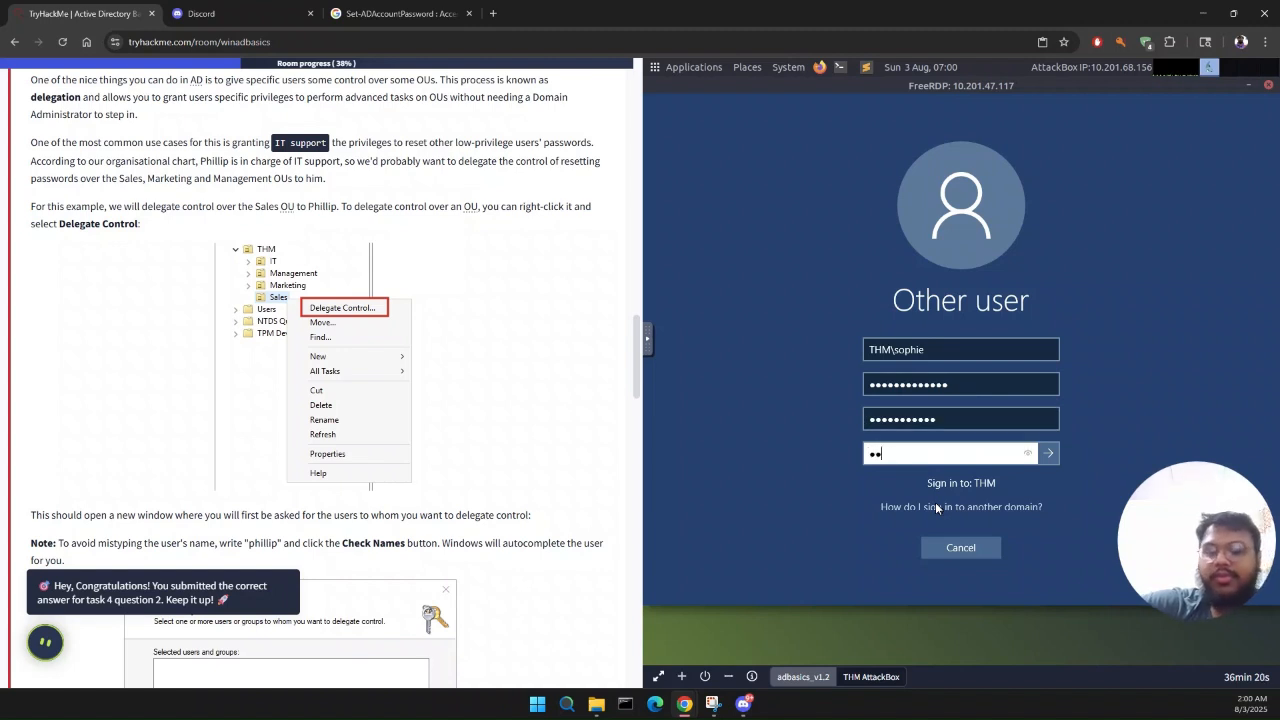
type("••••••")
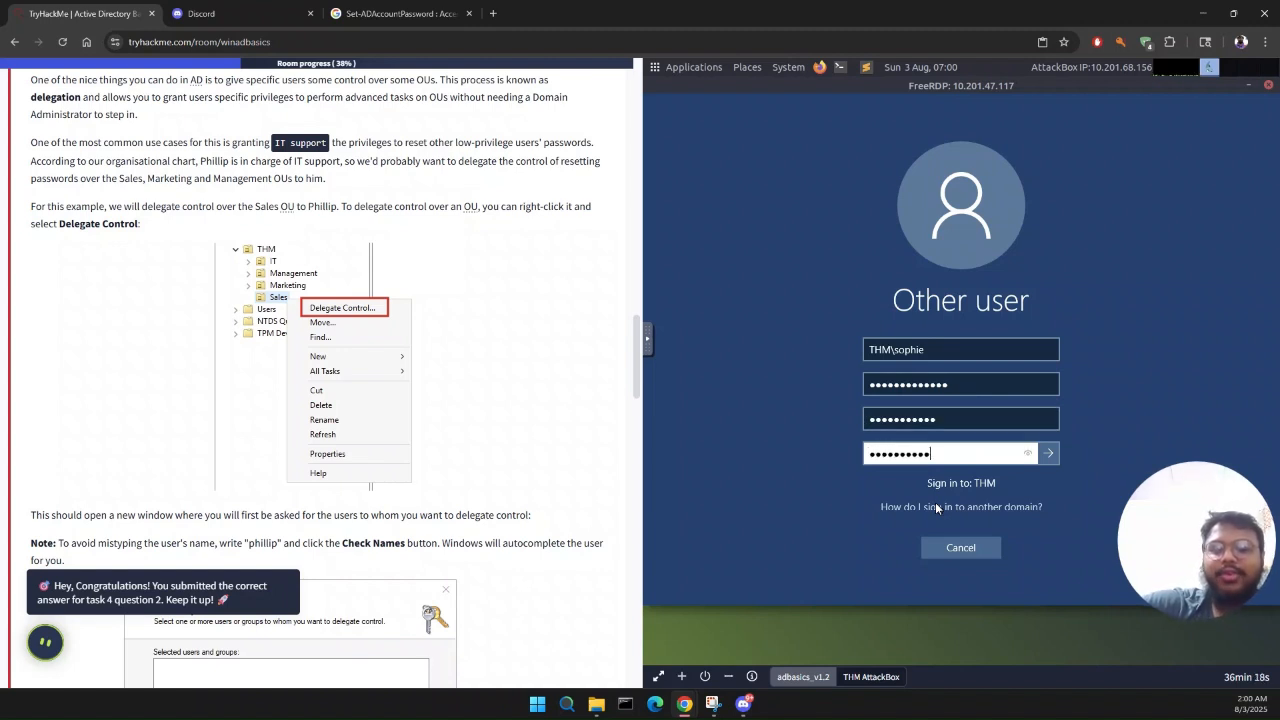
type("•")
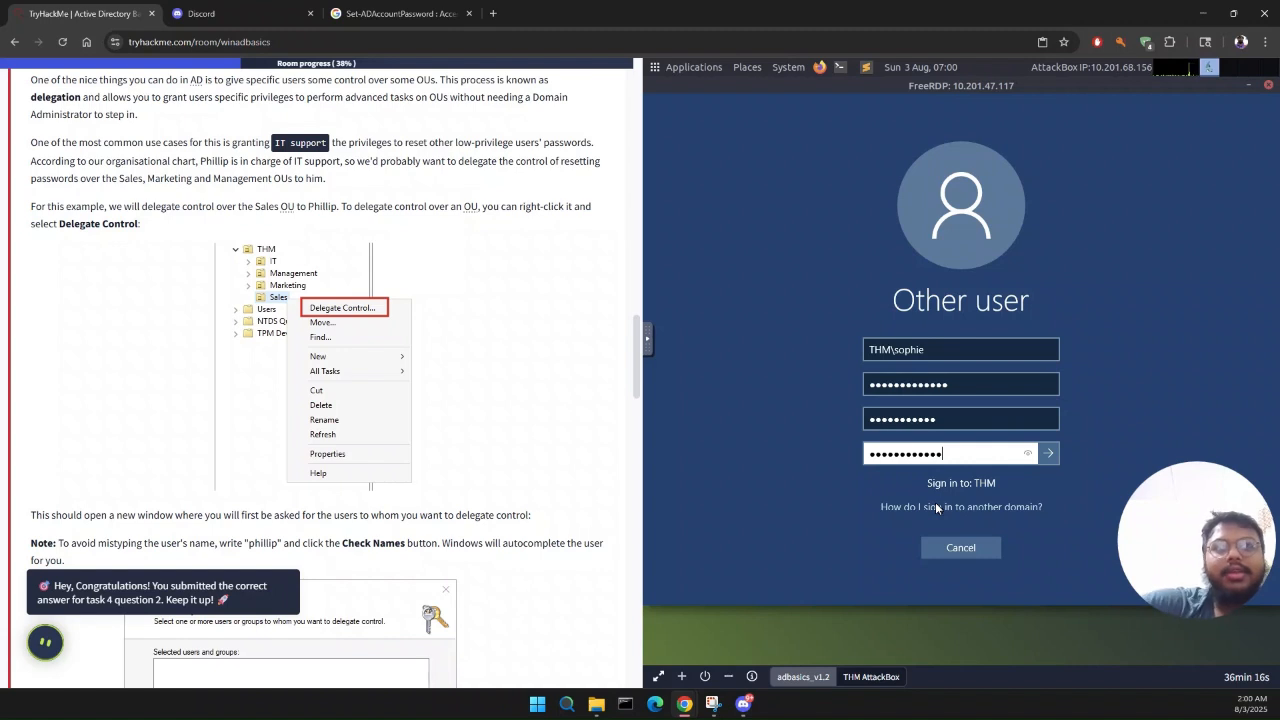
key("ctrl+a")
type("•••••••••••")
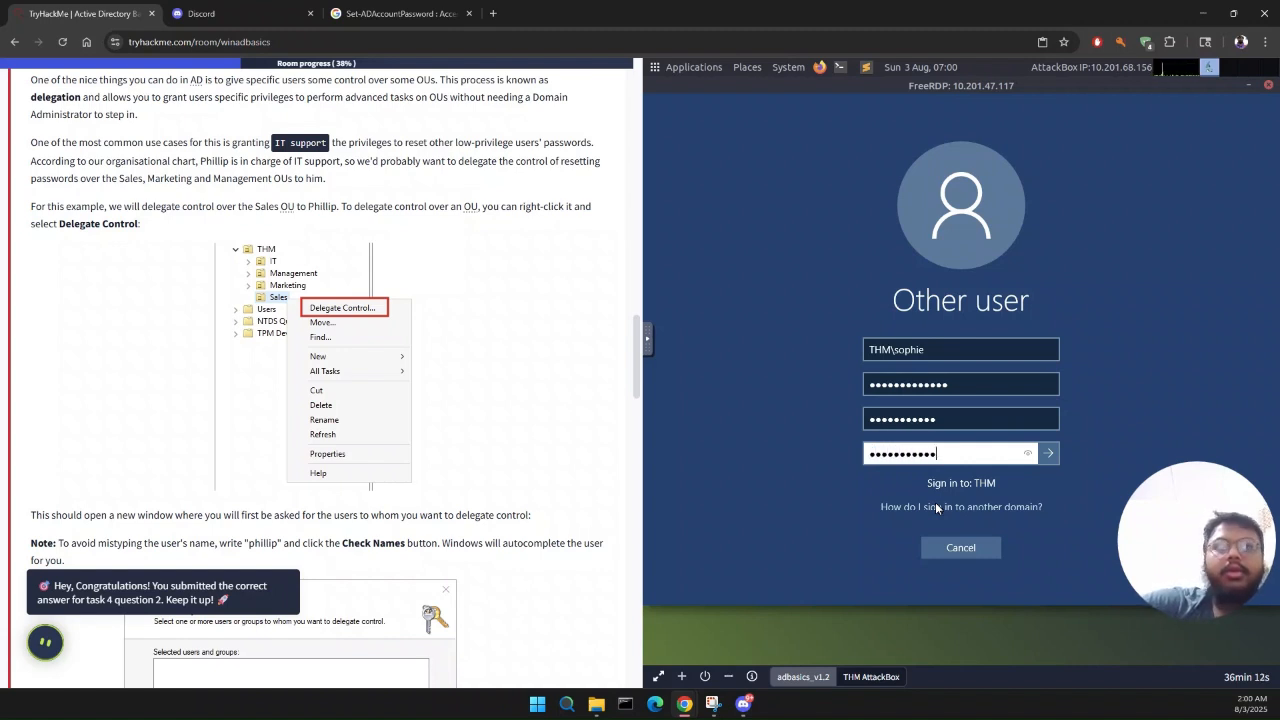
key("Return")
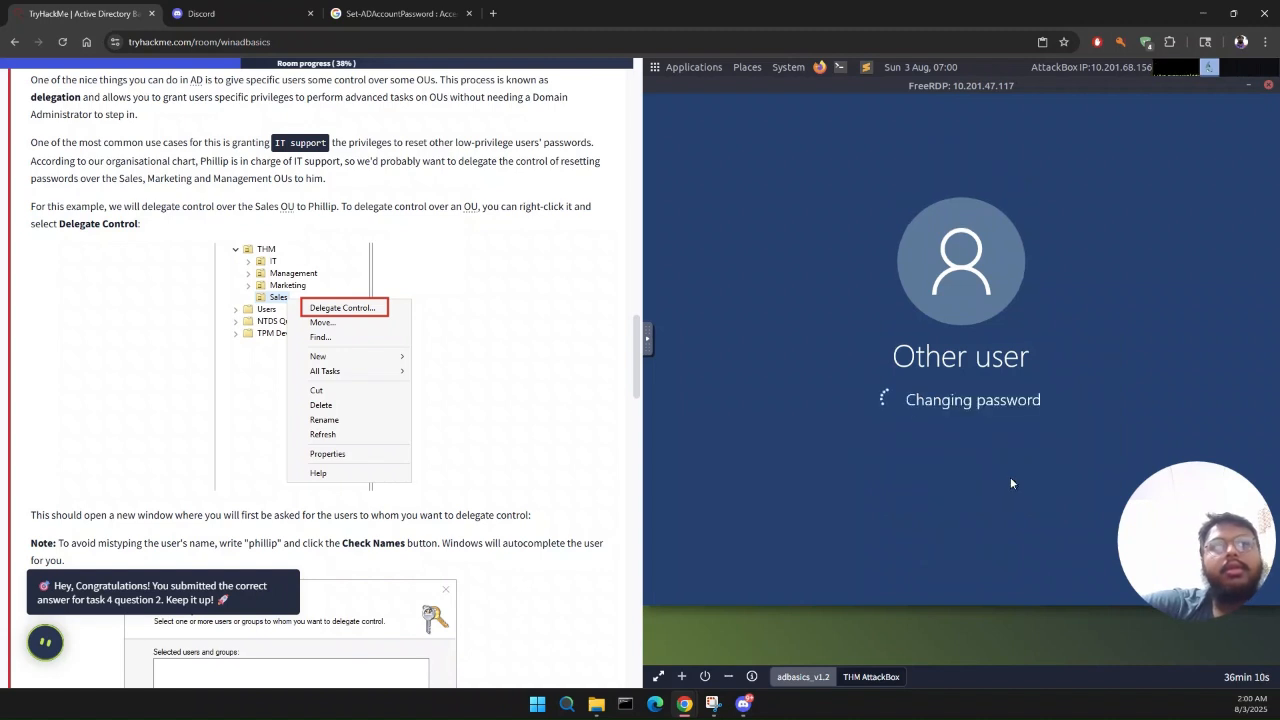
Step: Finish signing in as the sales user and copy the flag text from the flag file on the desktop
key("Return")
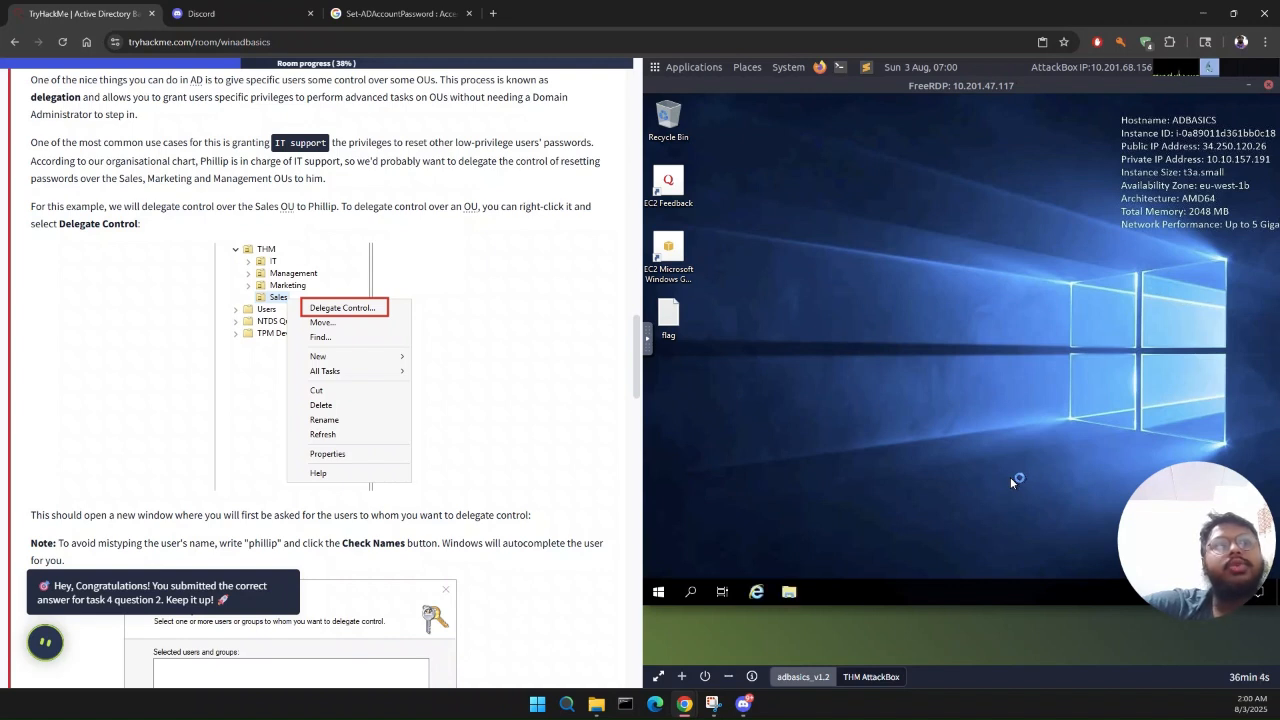
double_click(668, 318)
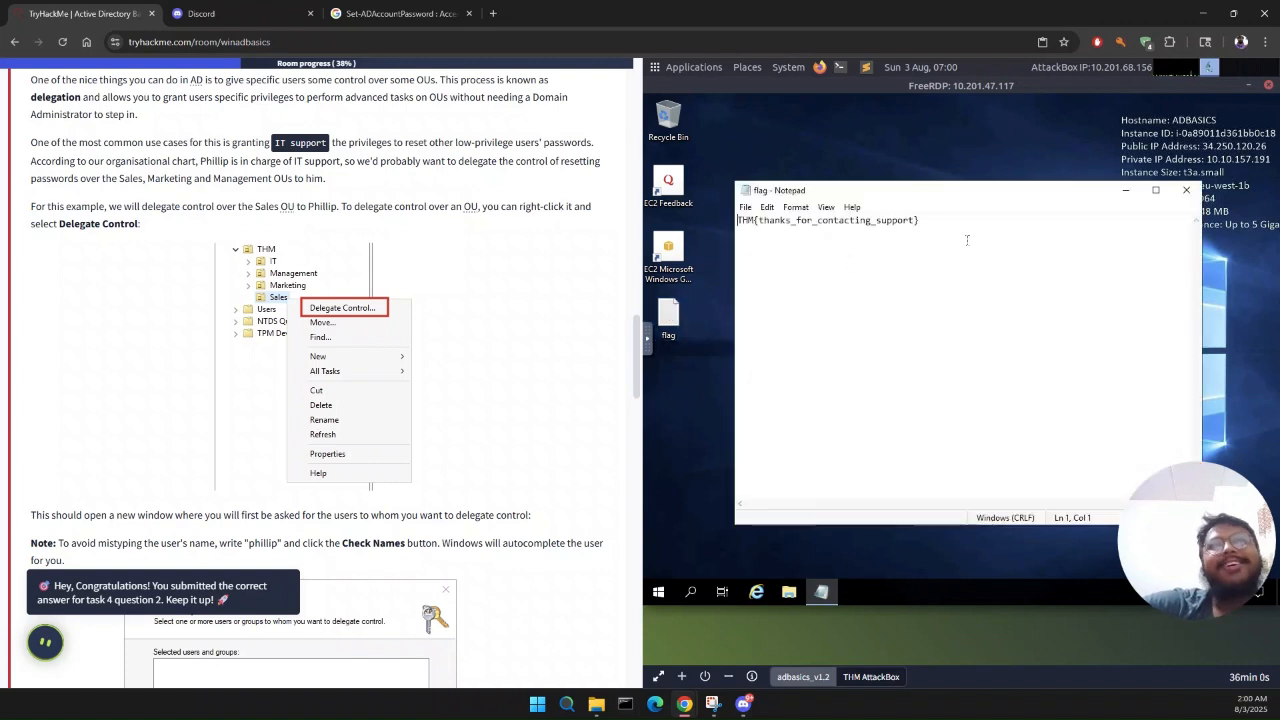
left_click_drag(963, 221, 692, 224)
key("ctrl+c")
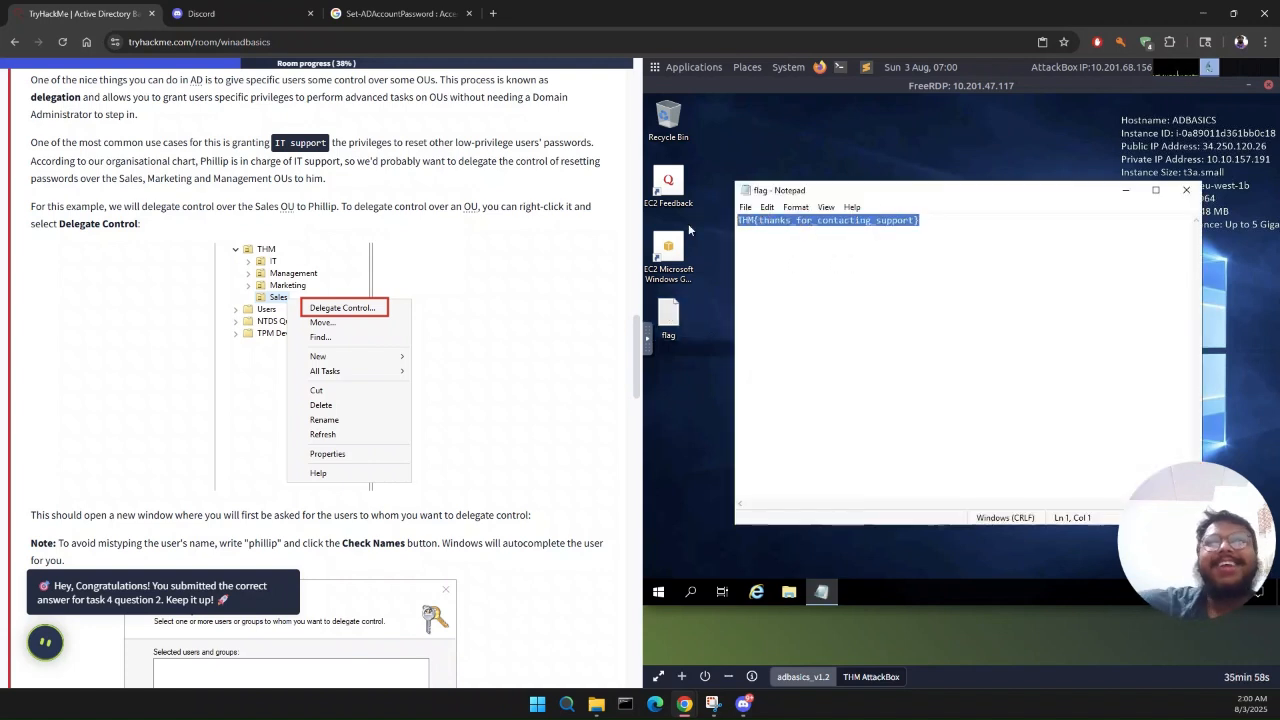
Step: Paste the copied flag as the answer to Task 4's question about the flag on the sales user's desktop, and submit it
scroll(331, 425, "down", 10)
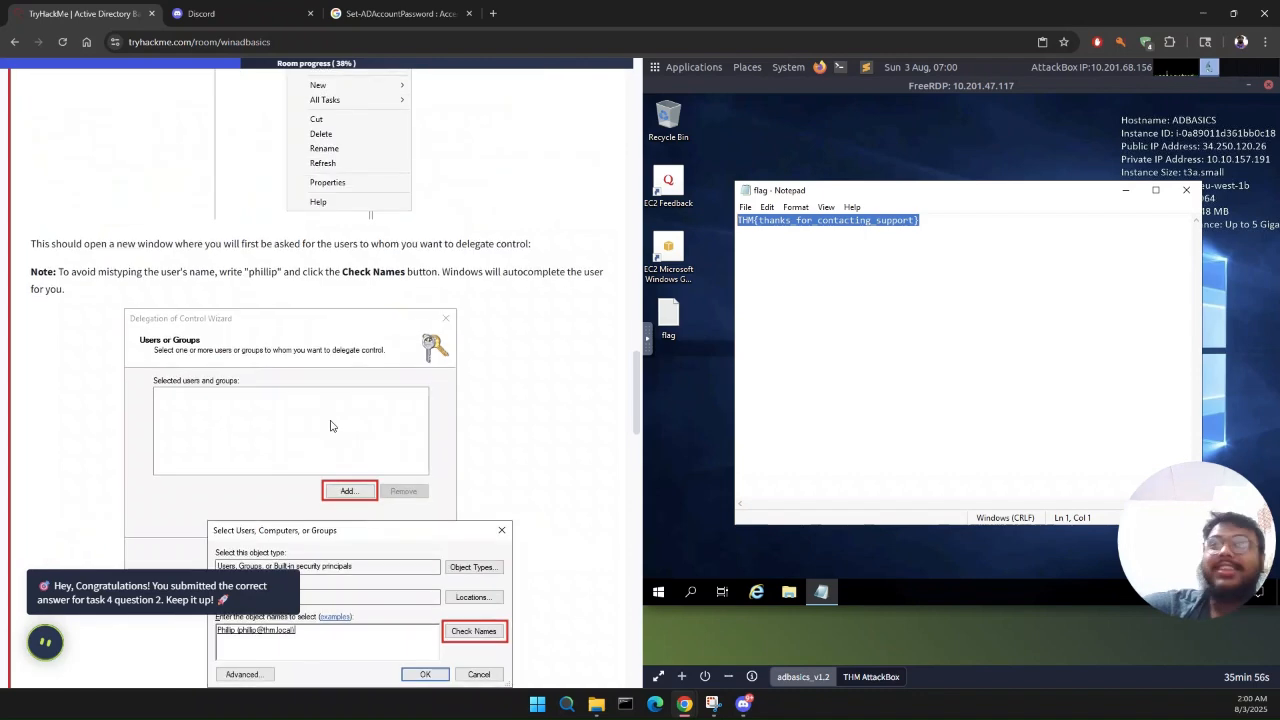
scroll(331, 425, "down", 5)
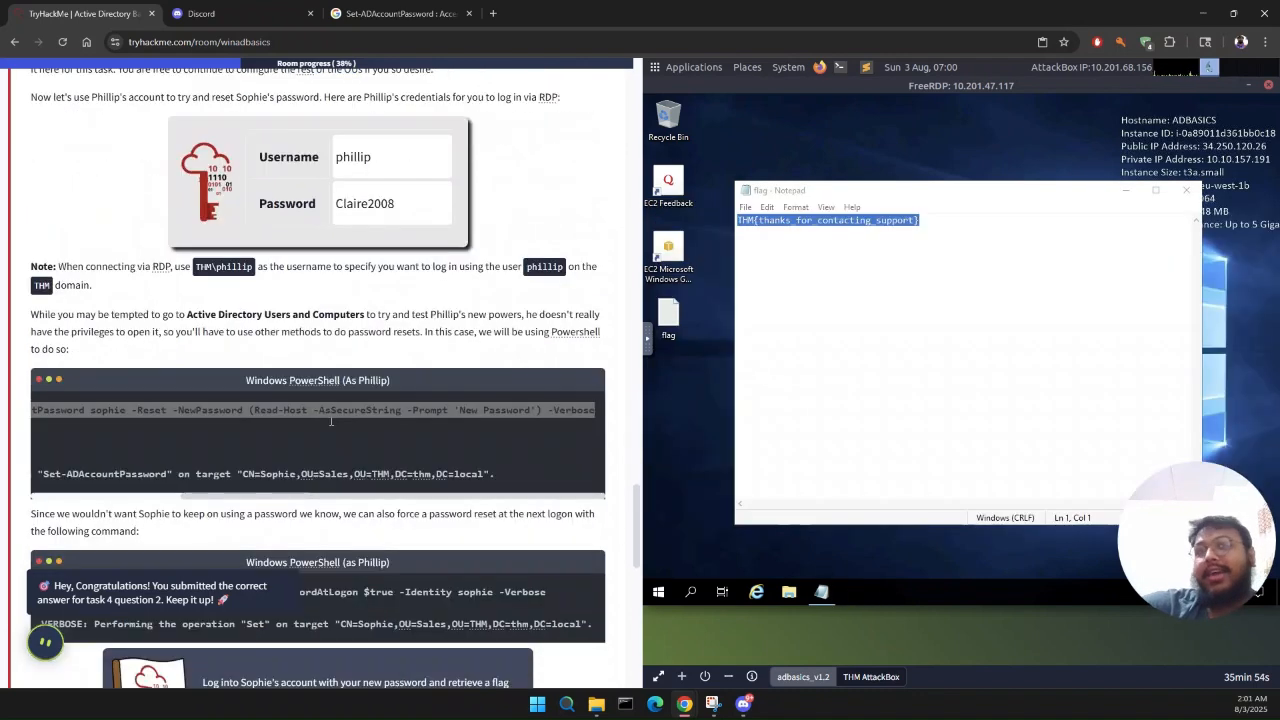
scroll(257, 491, "down", 5)
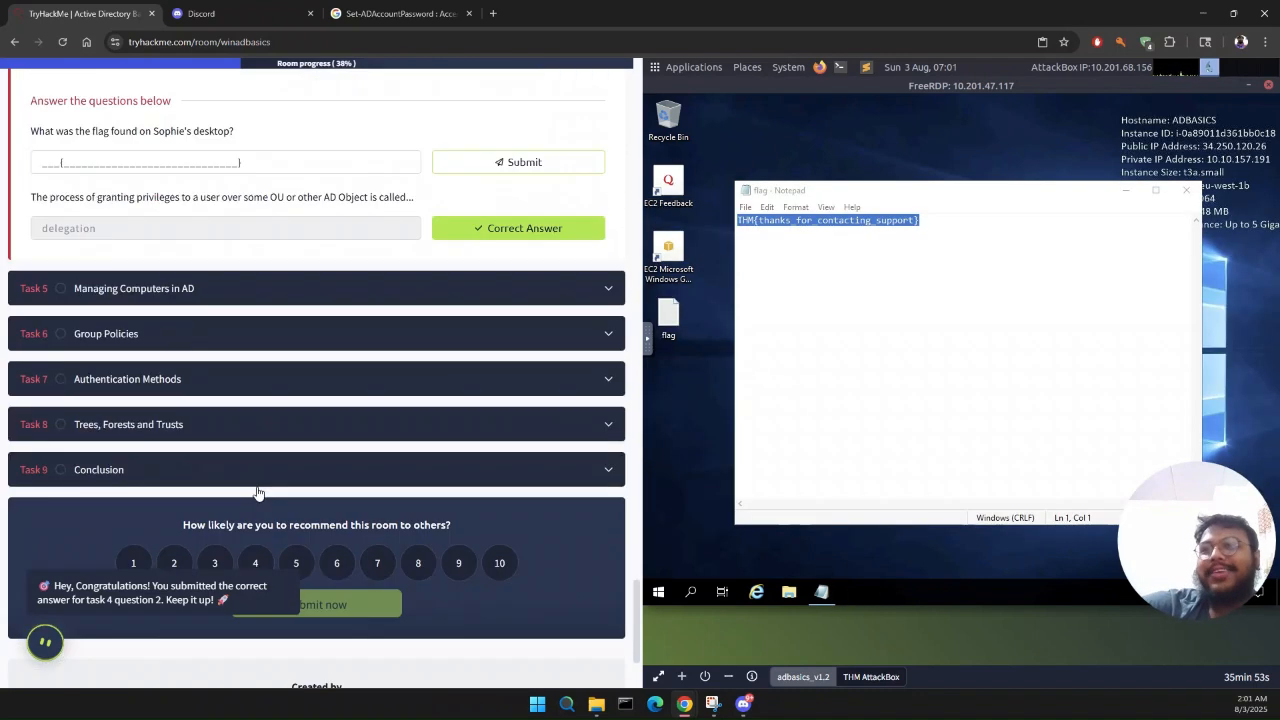
left_click(248, 161)
key("ctrl+v")
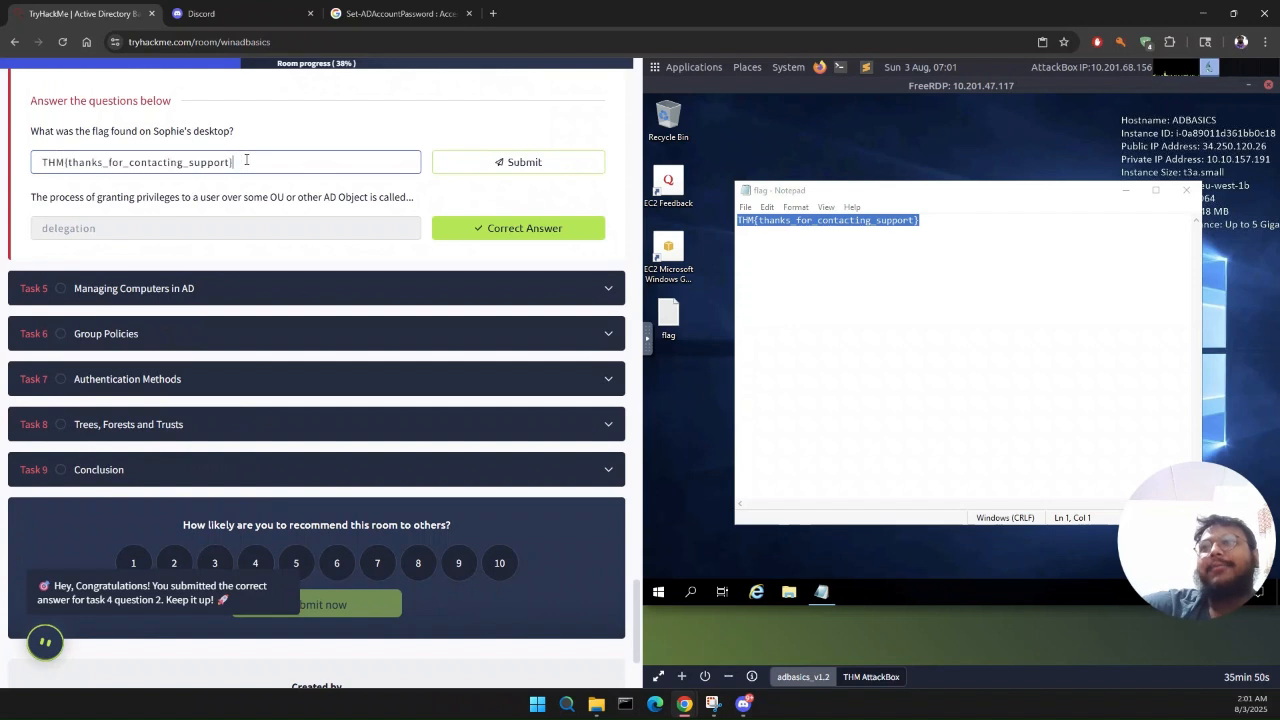
left_click(530, 166)
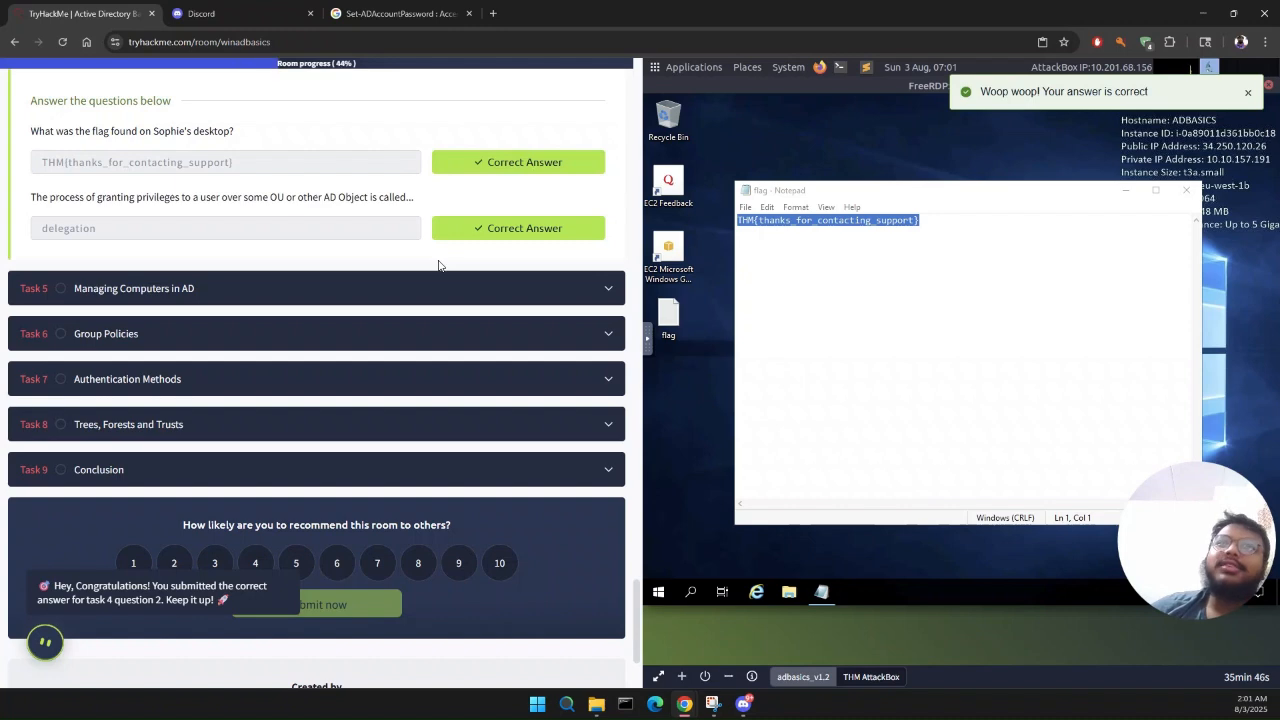
Step: Open Task 5, Managing Computers in AD, and read its instructions alongside the Computers container on the adbasics_v1.2 machine
left_click(438, 288)
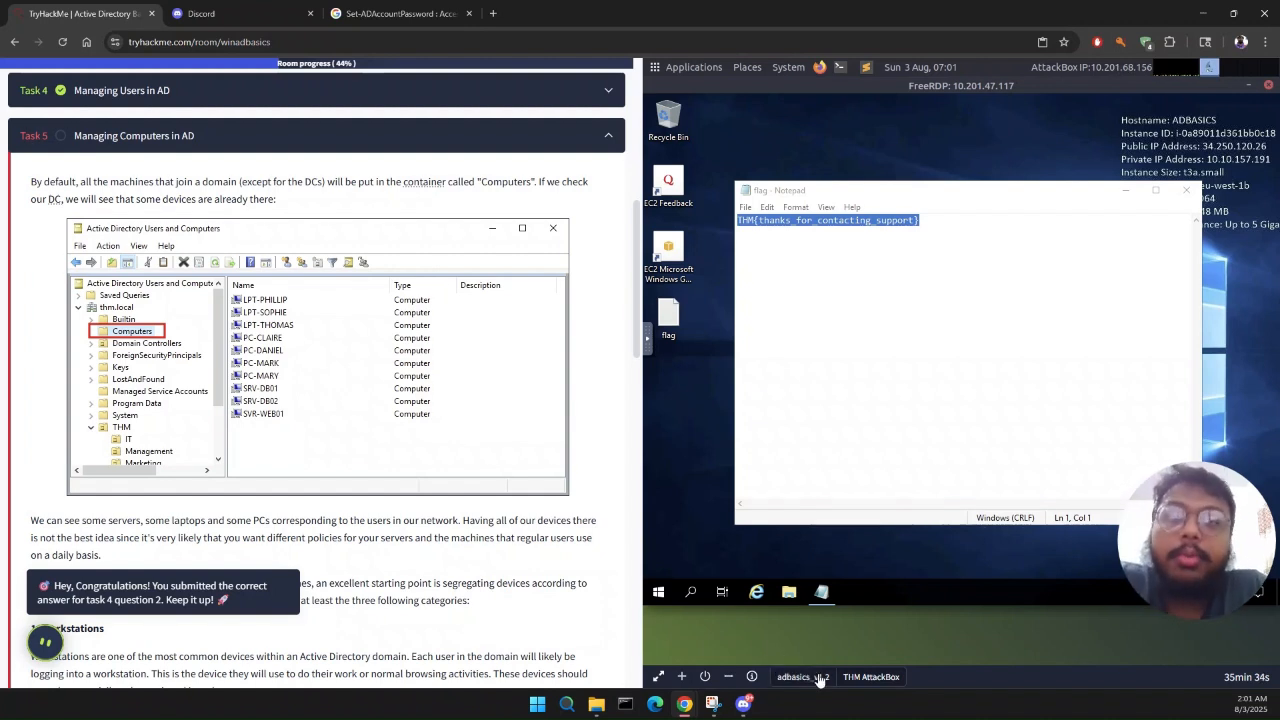
left_click(820, 678)
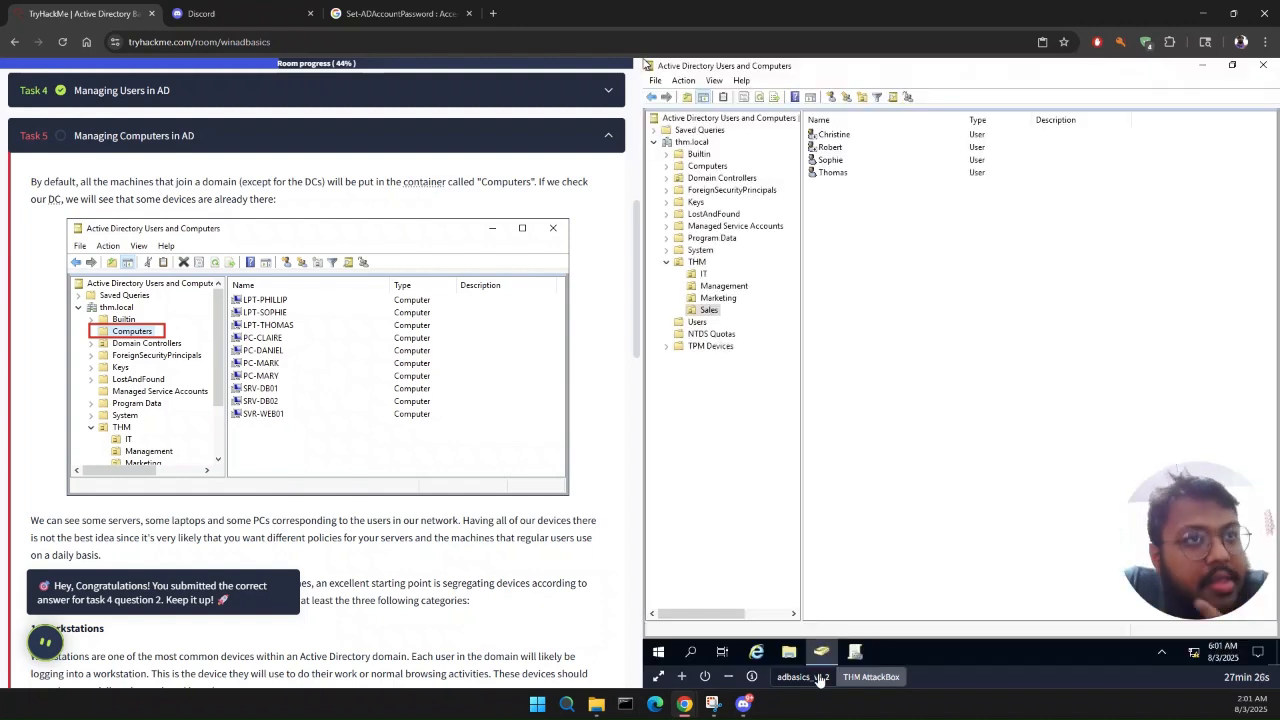
left_click(694, 166)
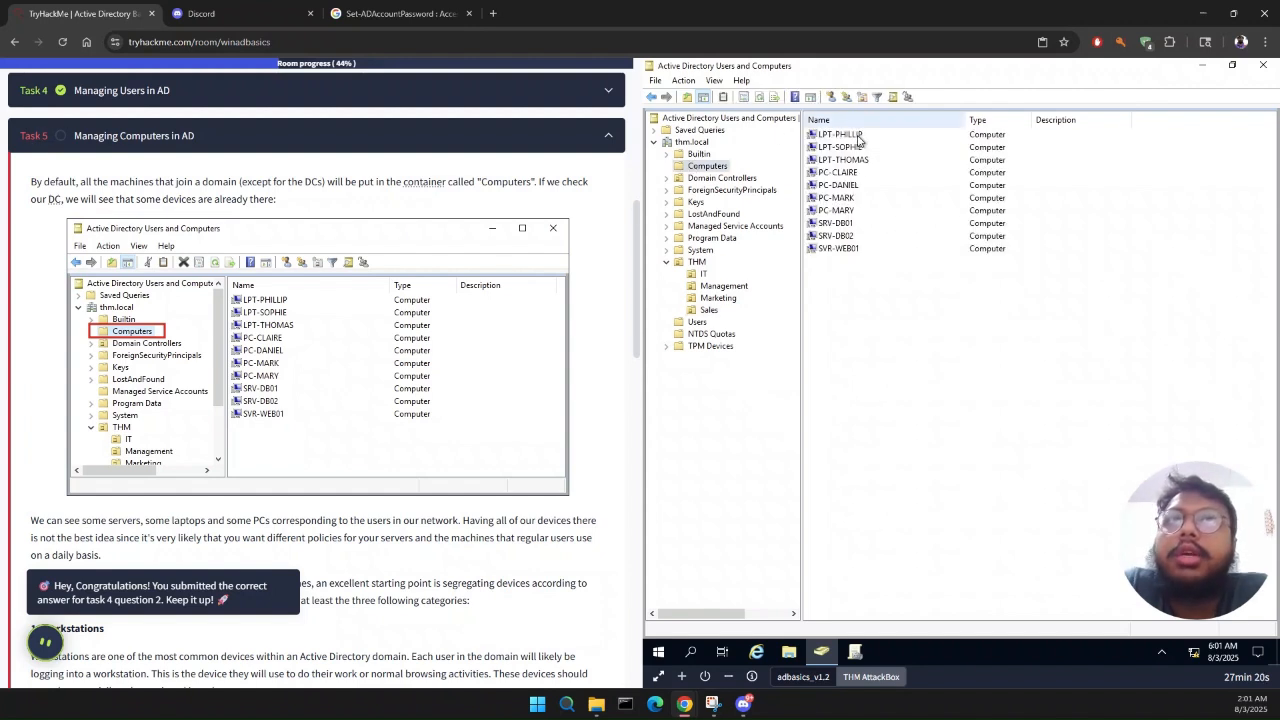
scroll(236, 292, "down", 1)
scroll(283, 432, "down", 1)
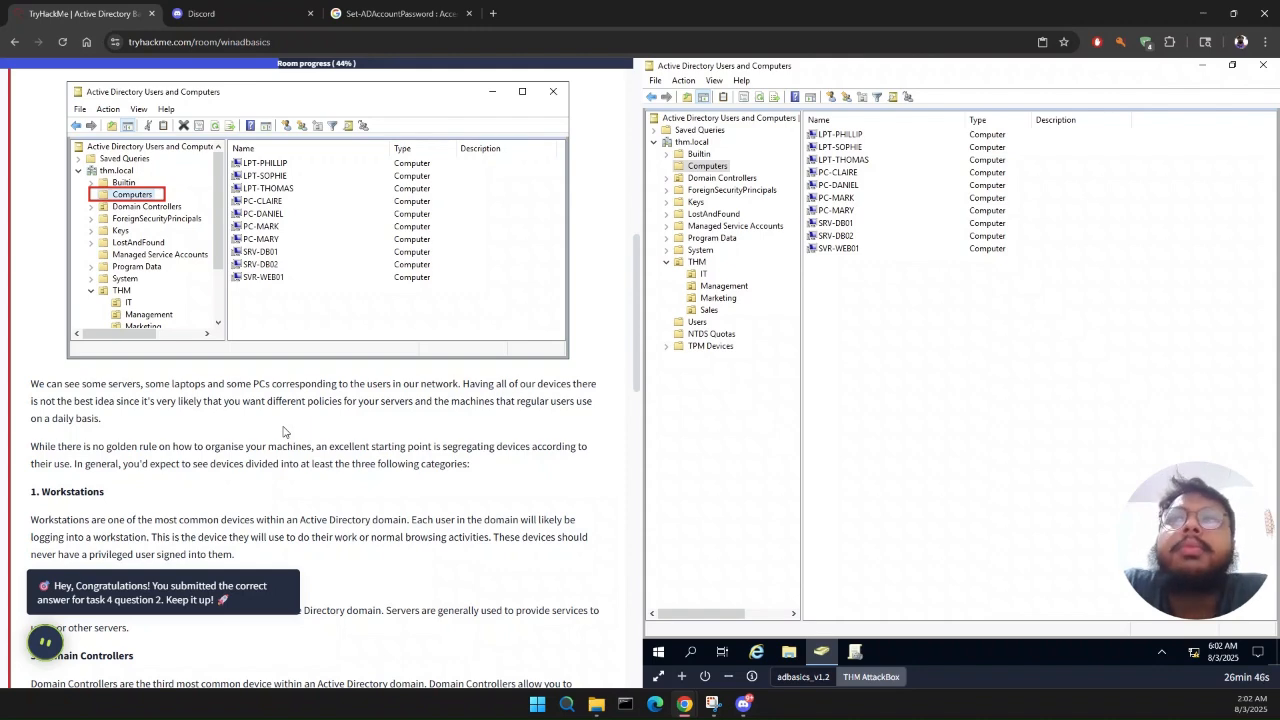
scroll(283, 431, "down", 3)
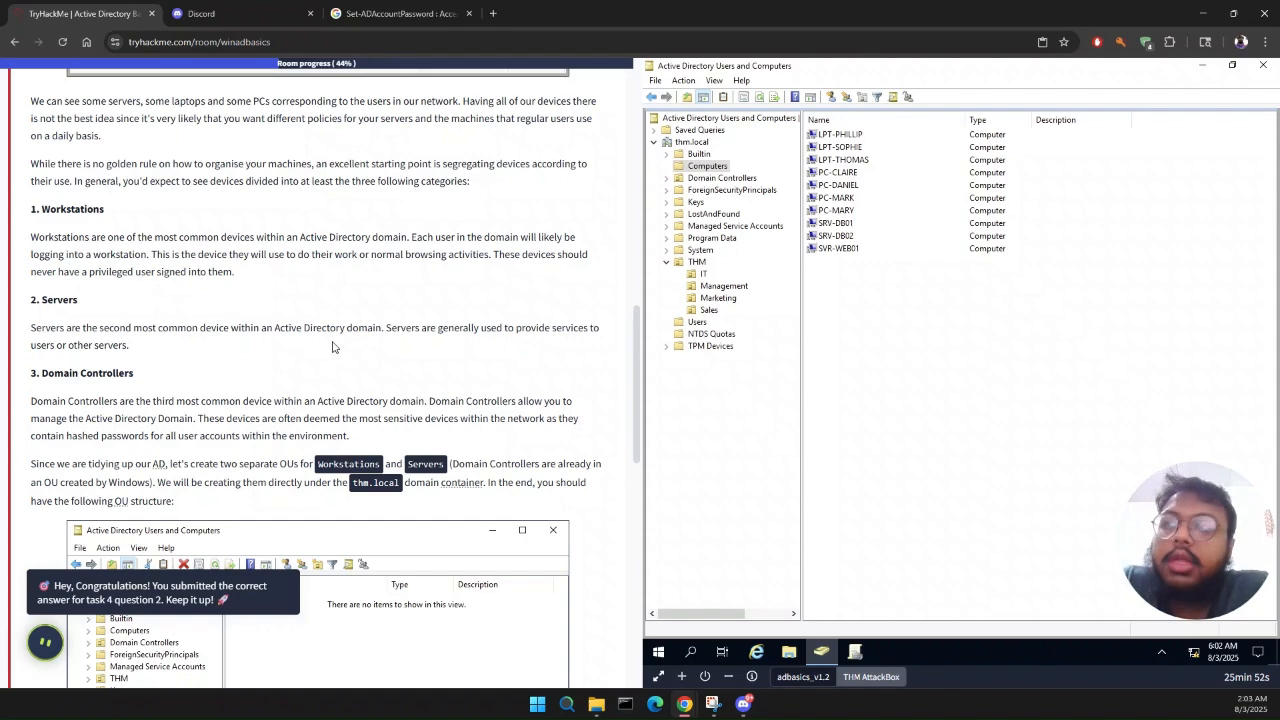
scroll(333, 346, "down", 1)
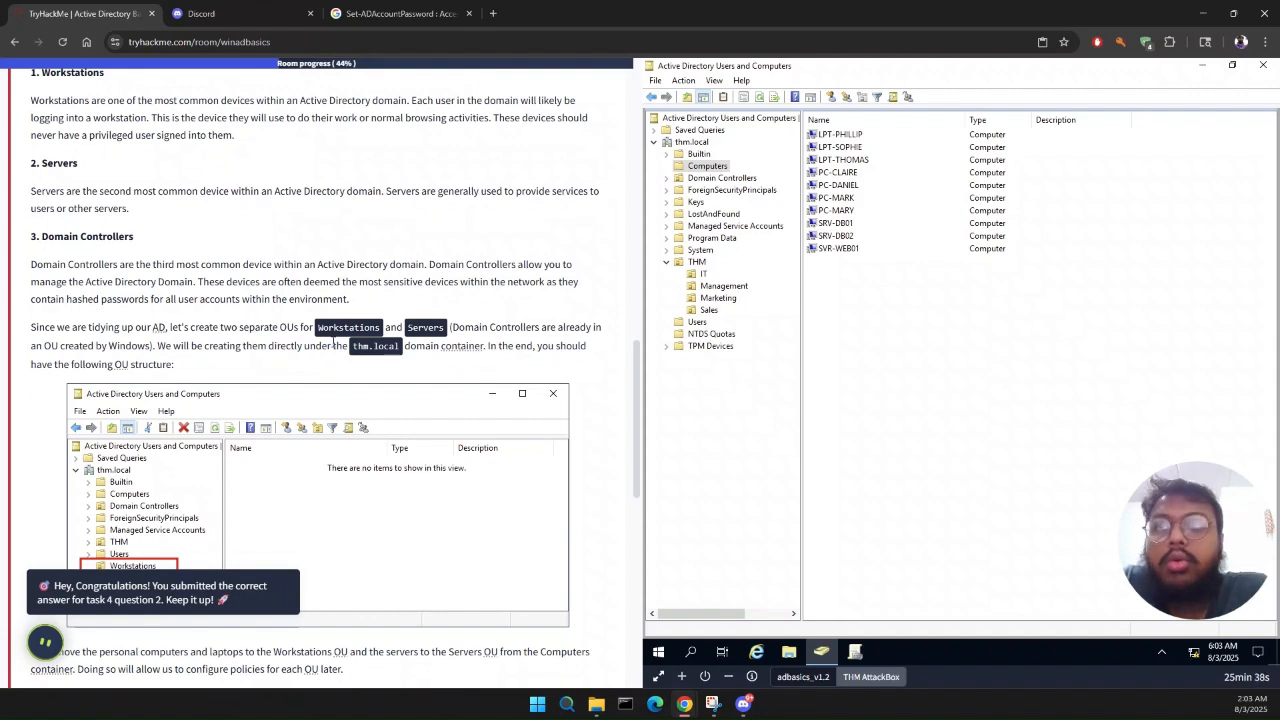
scroll(334, 342, "down", 1)
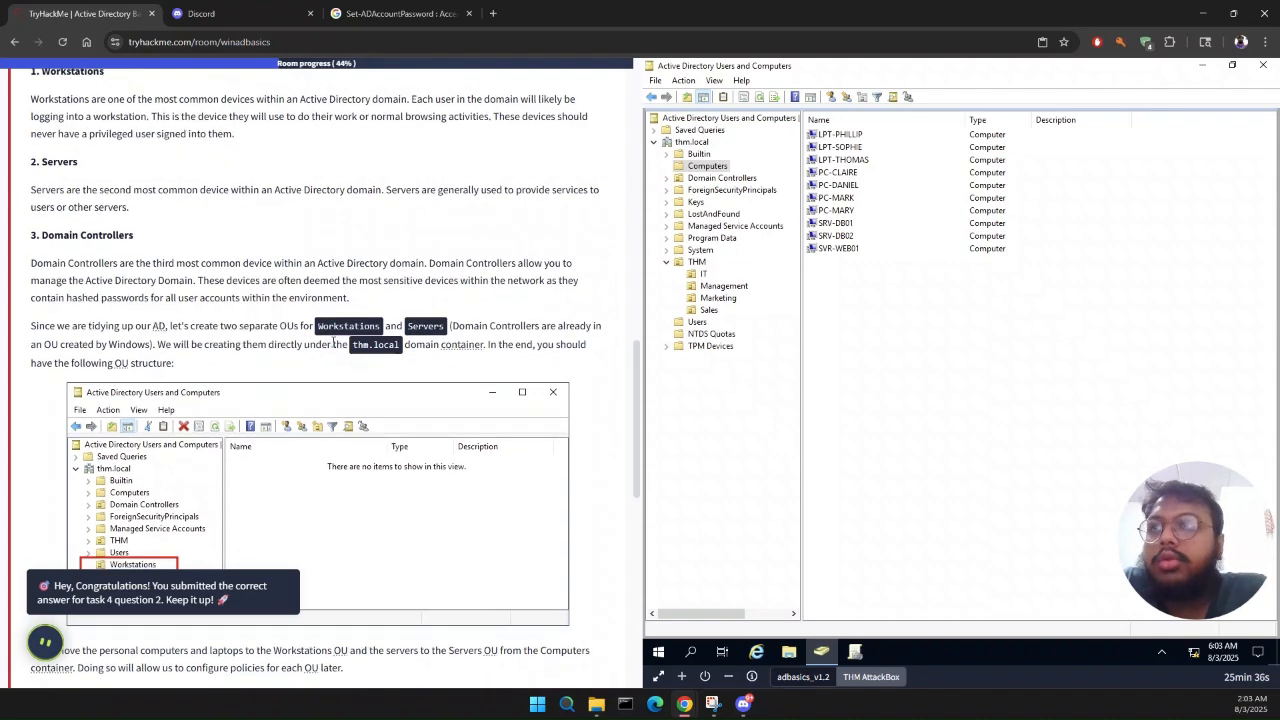
scroll(334, 342, "down", 2)
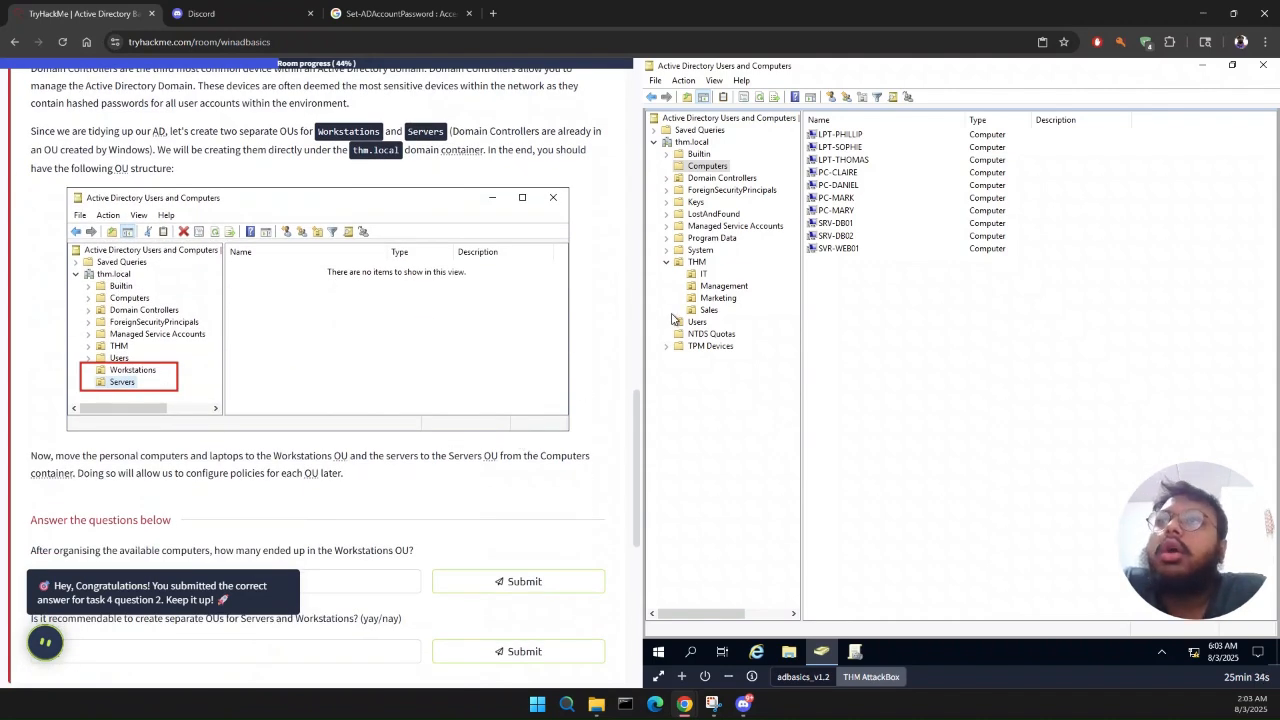
Step: Collapse the THM OU and create a new organizational unit named Workstations directly under thm.local
left_click(666, 262)
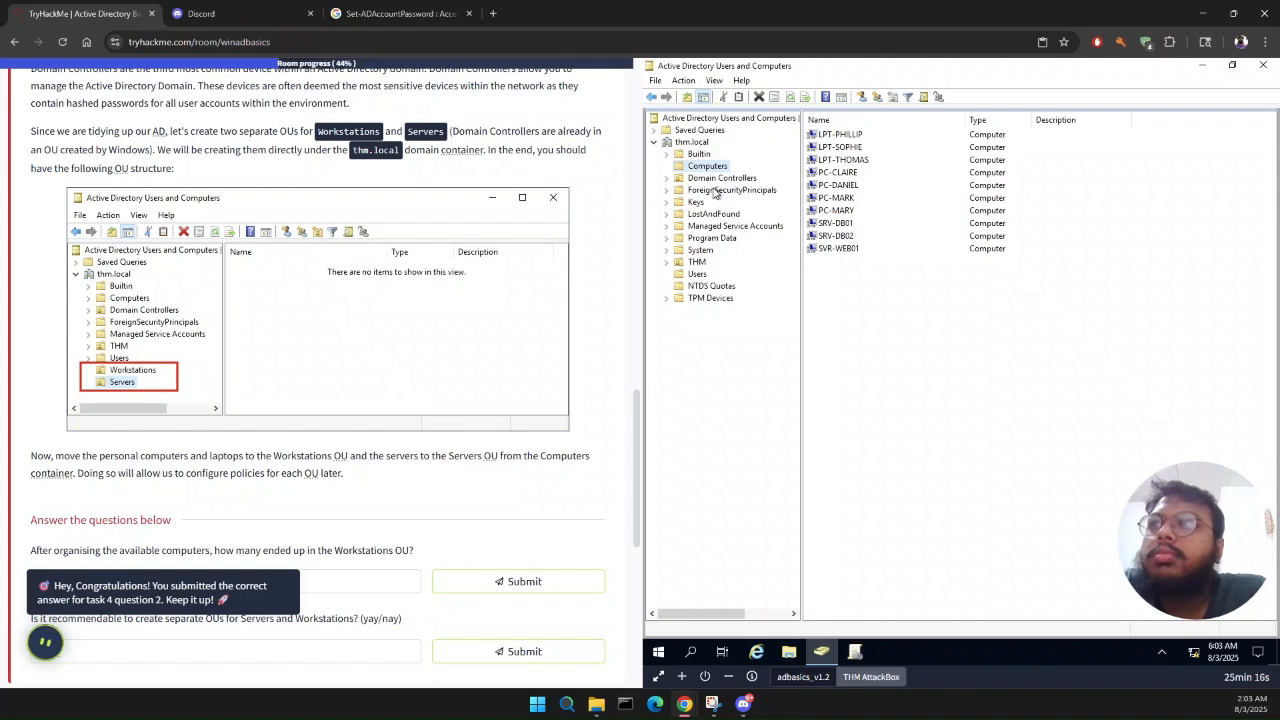
scroll(573, 321, "up", 1)
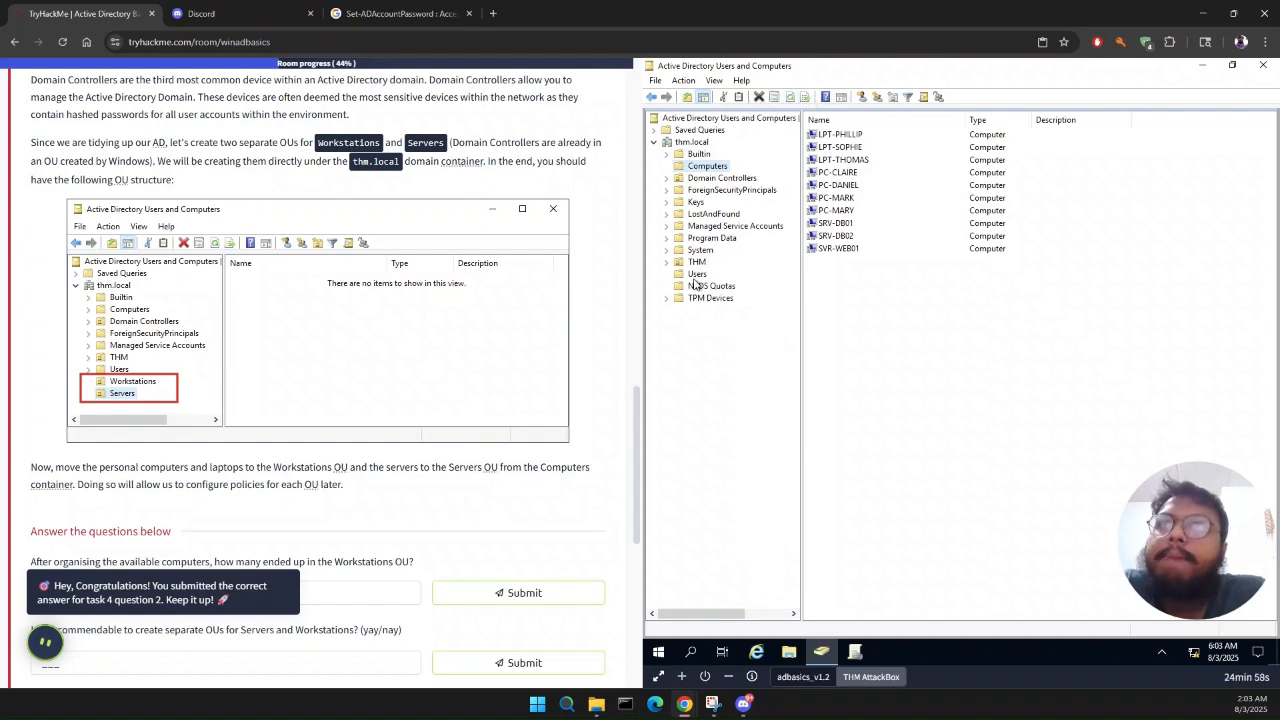
right_click(684, 143)
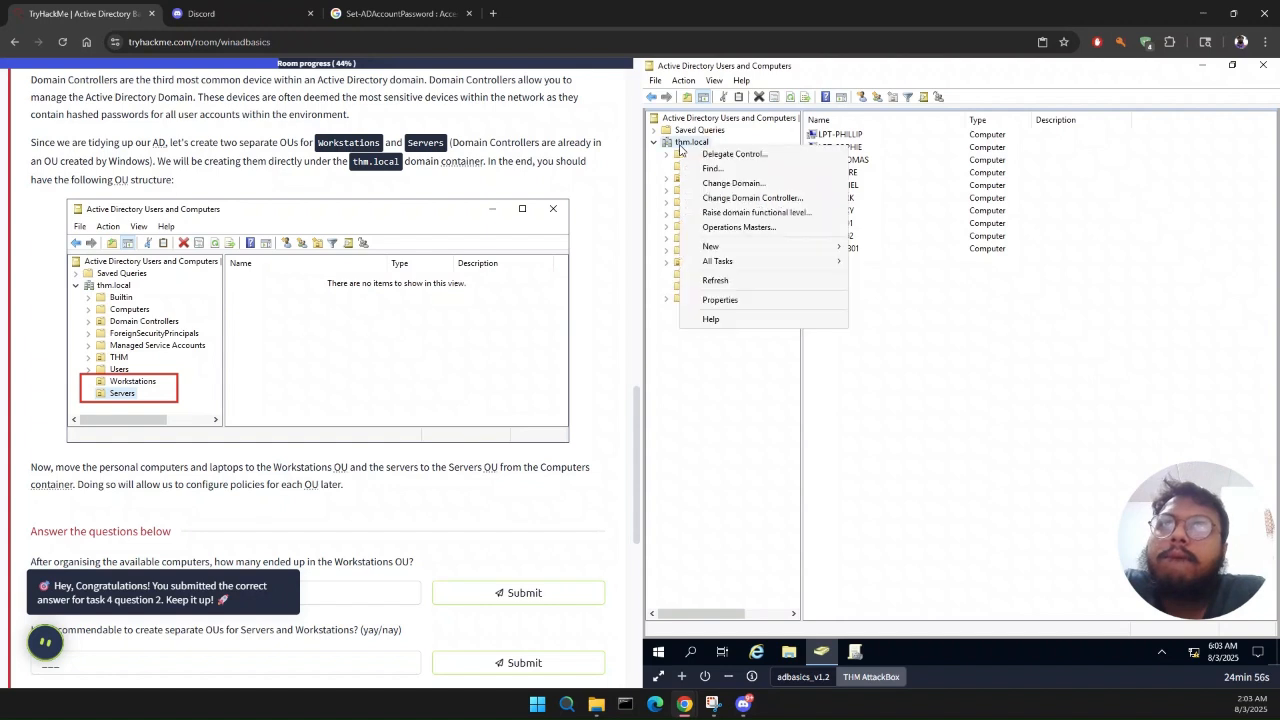
mouse_move(740, 250)
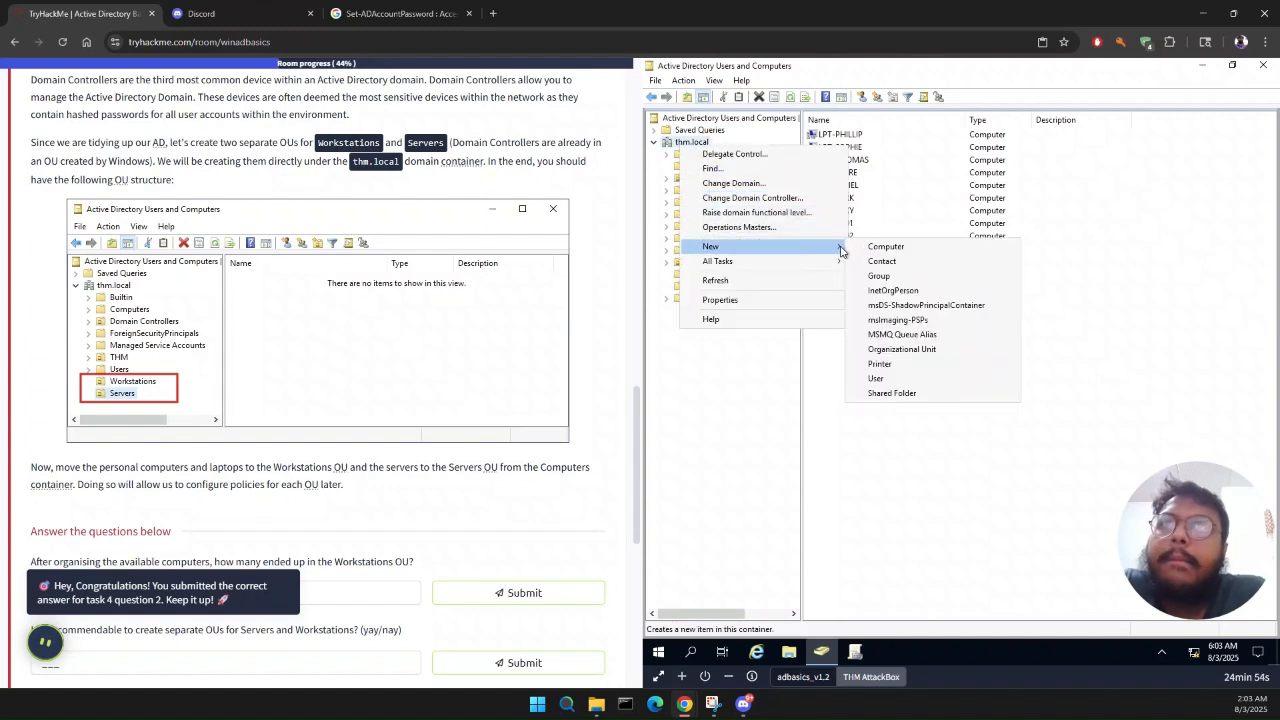
left_click(912, 349)
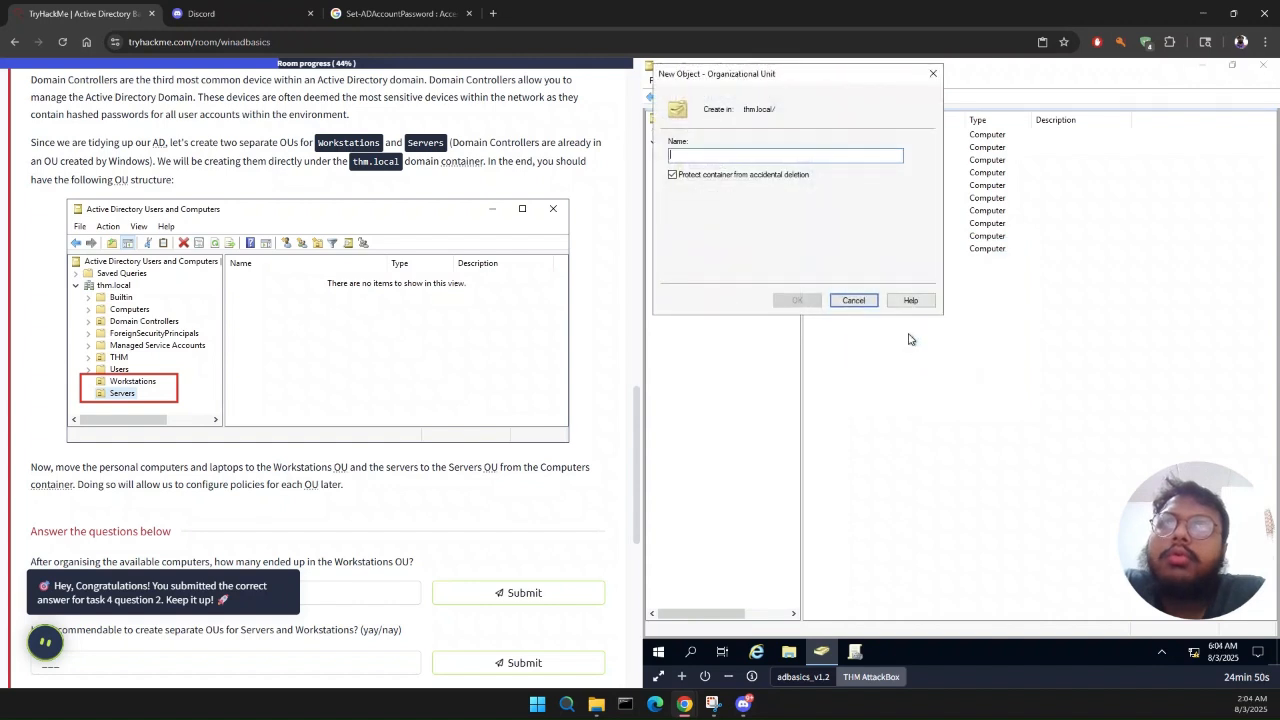
type("Work")
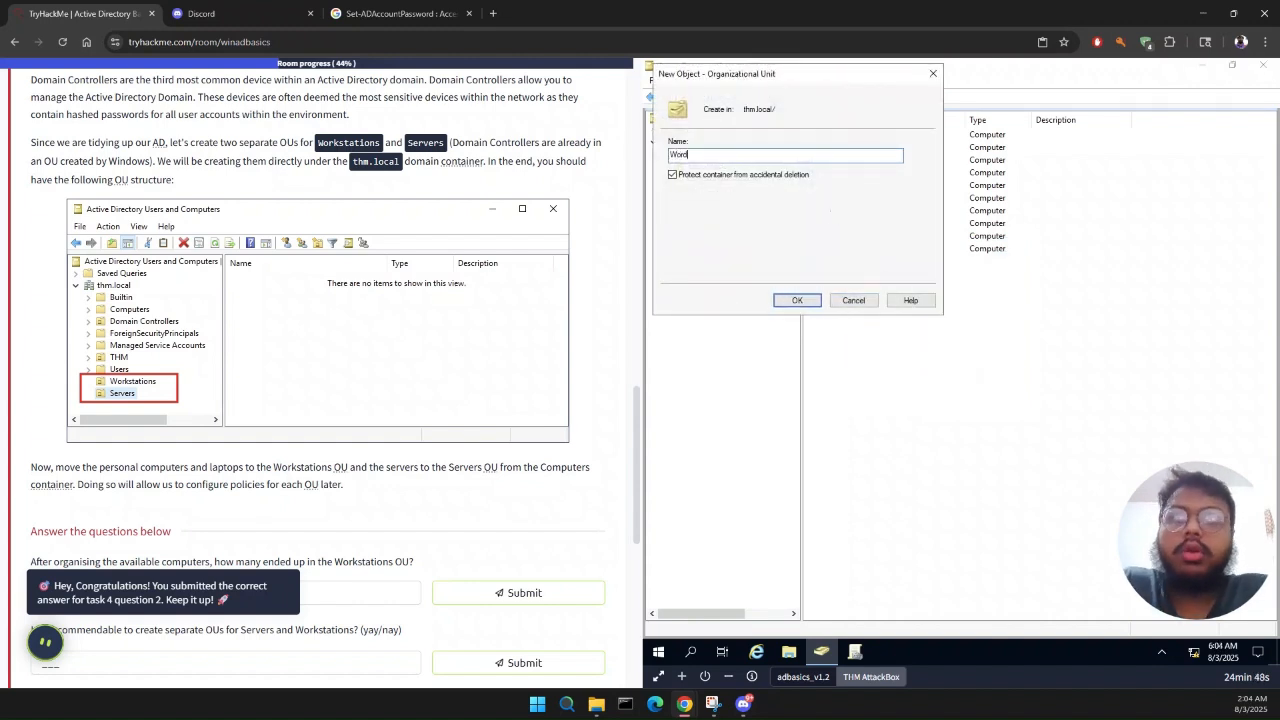
type("stations")
key("Return")
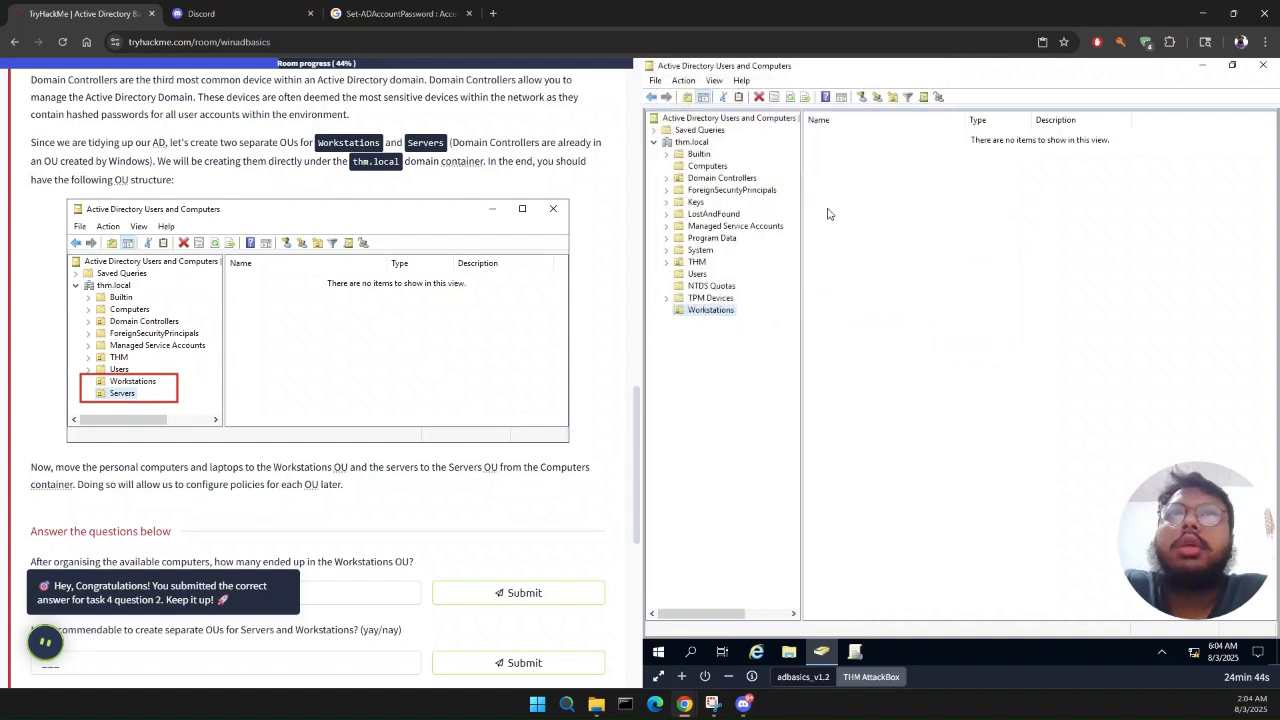
Step: Create a new organizational unit named Servers directly under thm.local
right_click(700, 143)
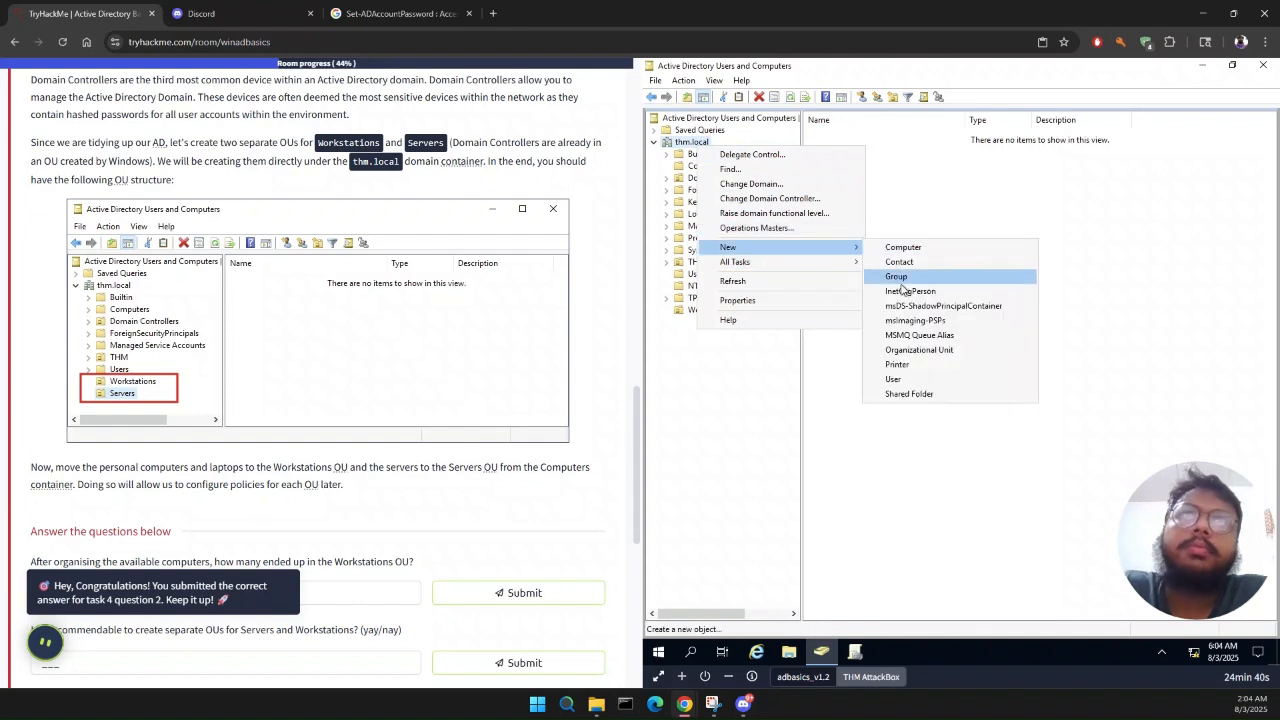
left_click(903, 352)
type("Ser")
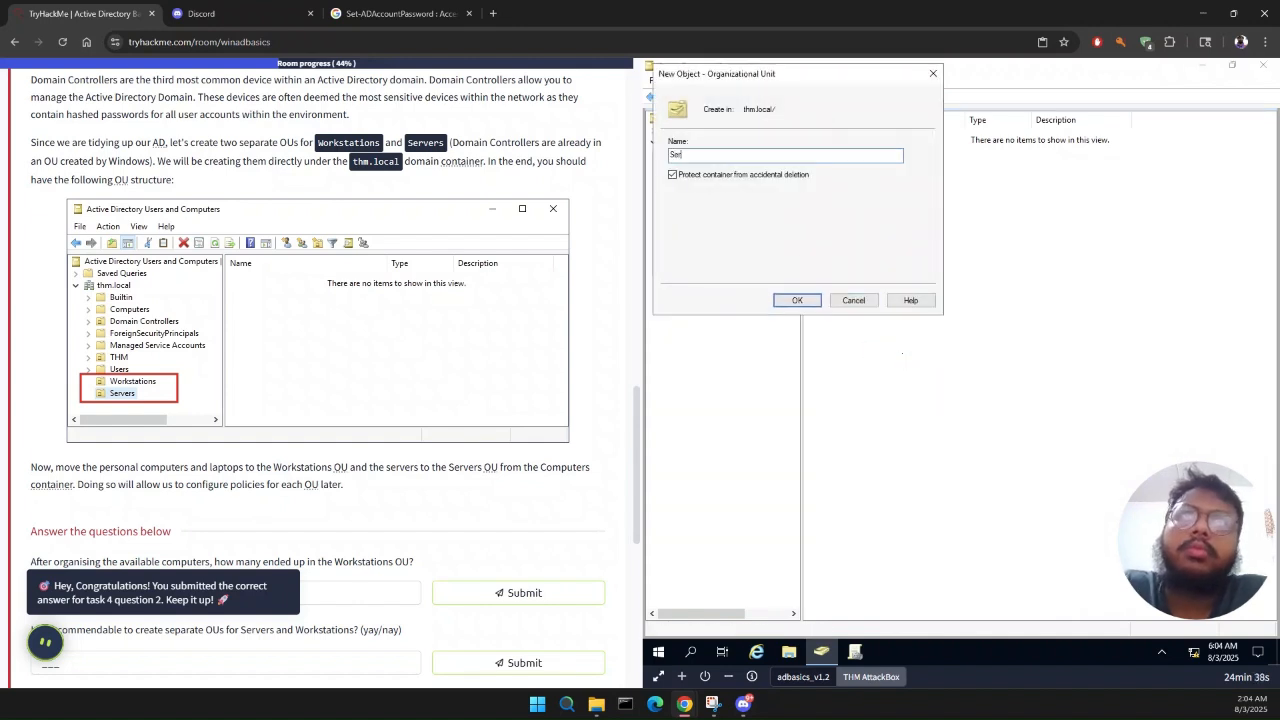
type("vers")
key("Return")
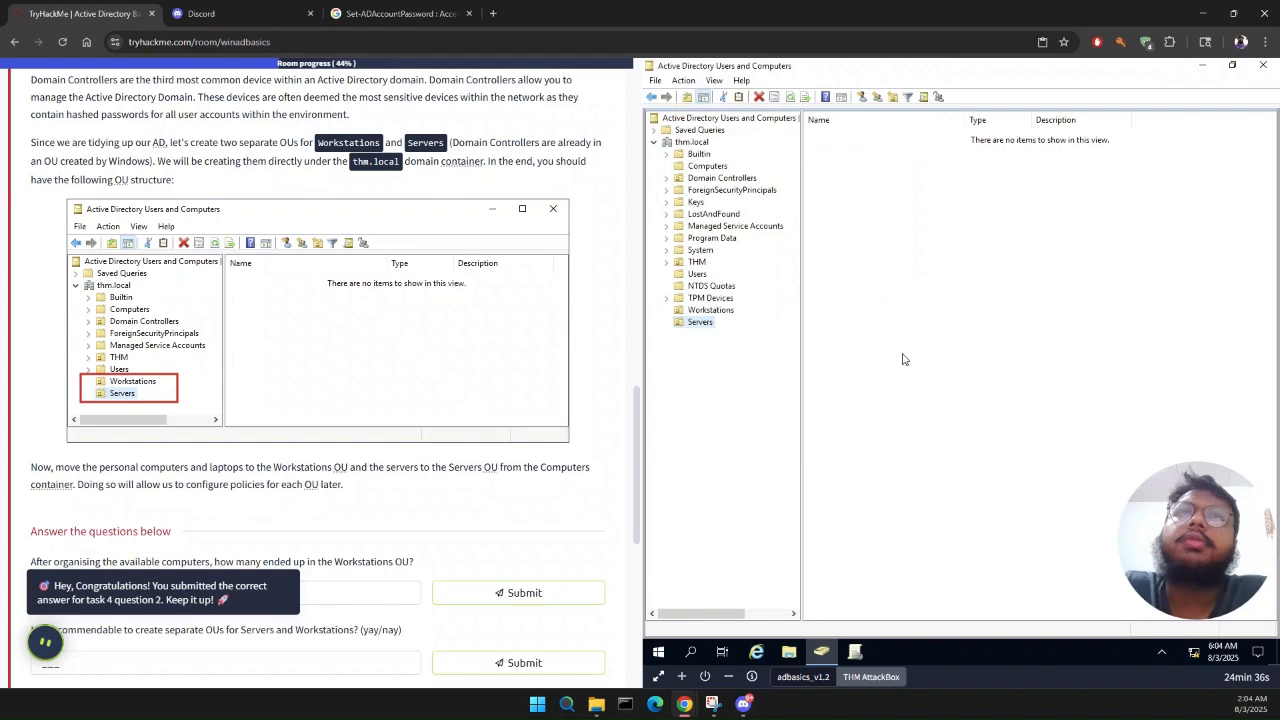
Step: Move the four computers whose names begin with PC- from the Computers container to the Workstations OU
scroll(308, 414, "down", 1)
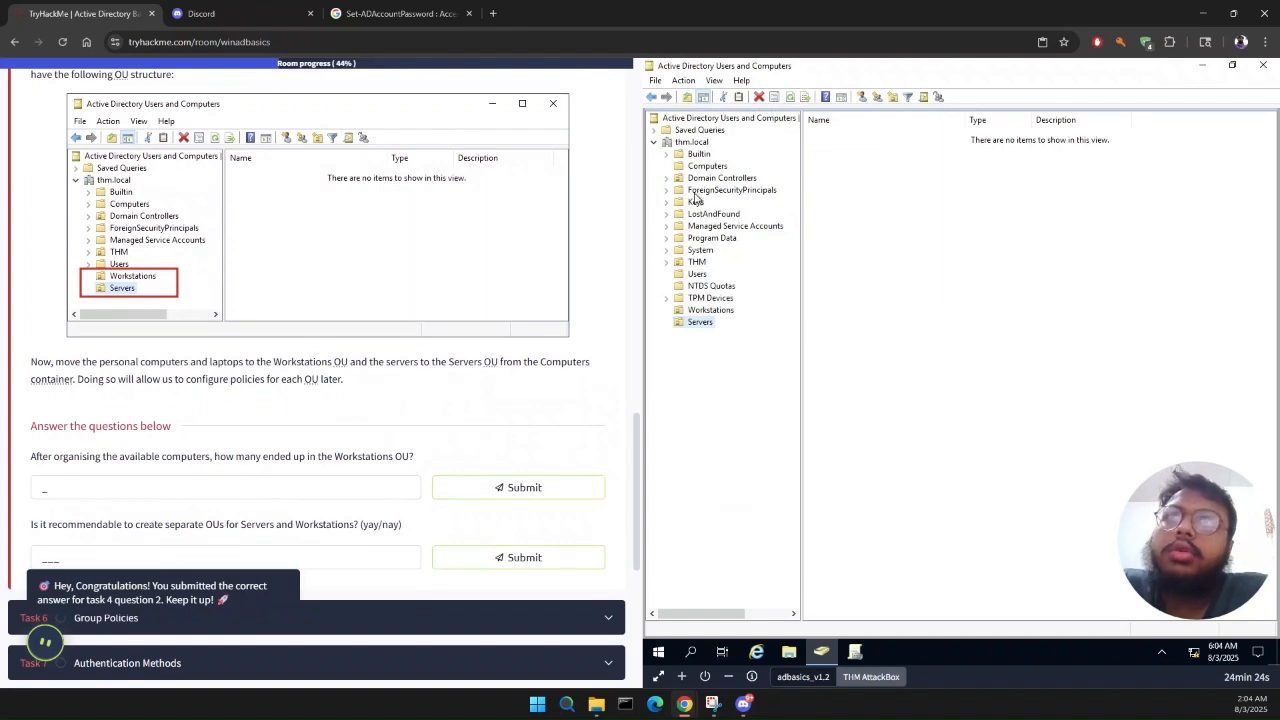
left_click(690, 155)
left_click(702, 166)
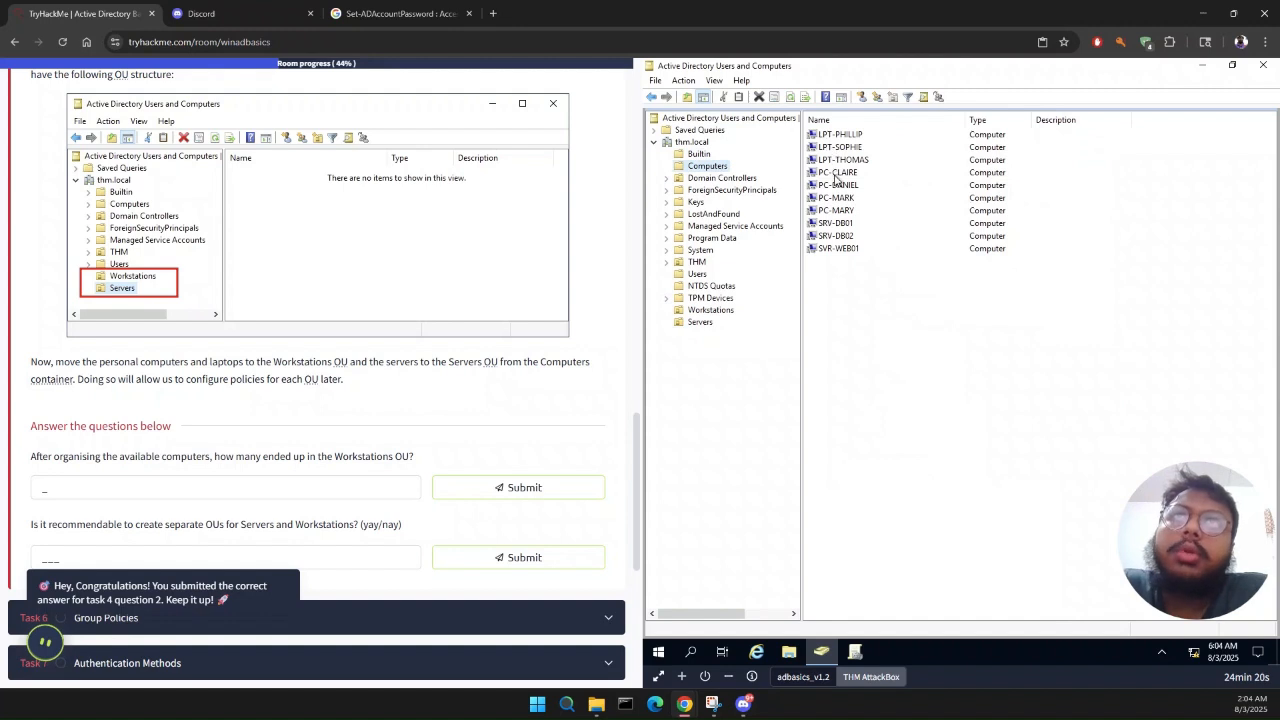
left_click(835, 176)
key("shift+Down")
key("shift+Down")
key("shift+Down")
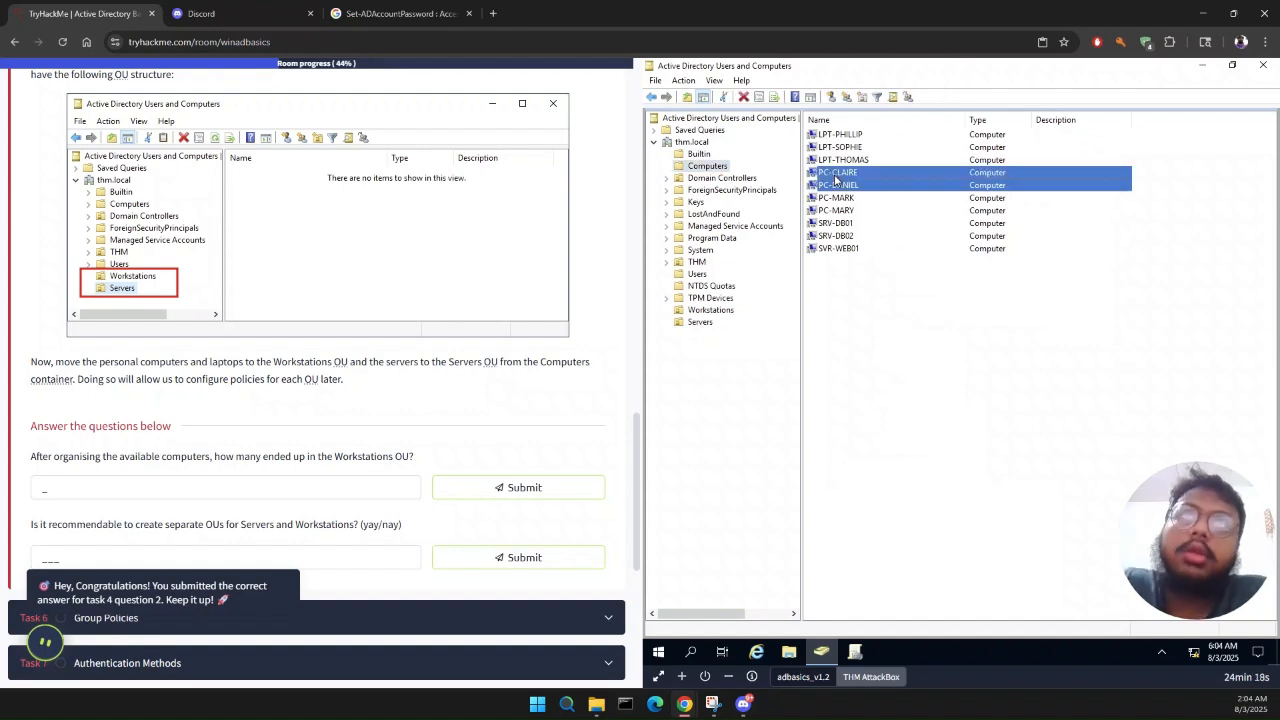
right_click(888, 210)
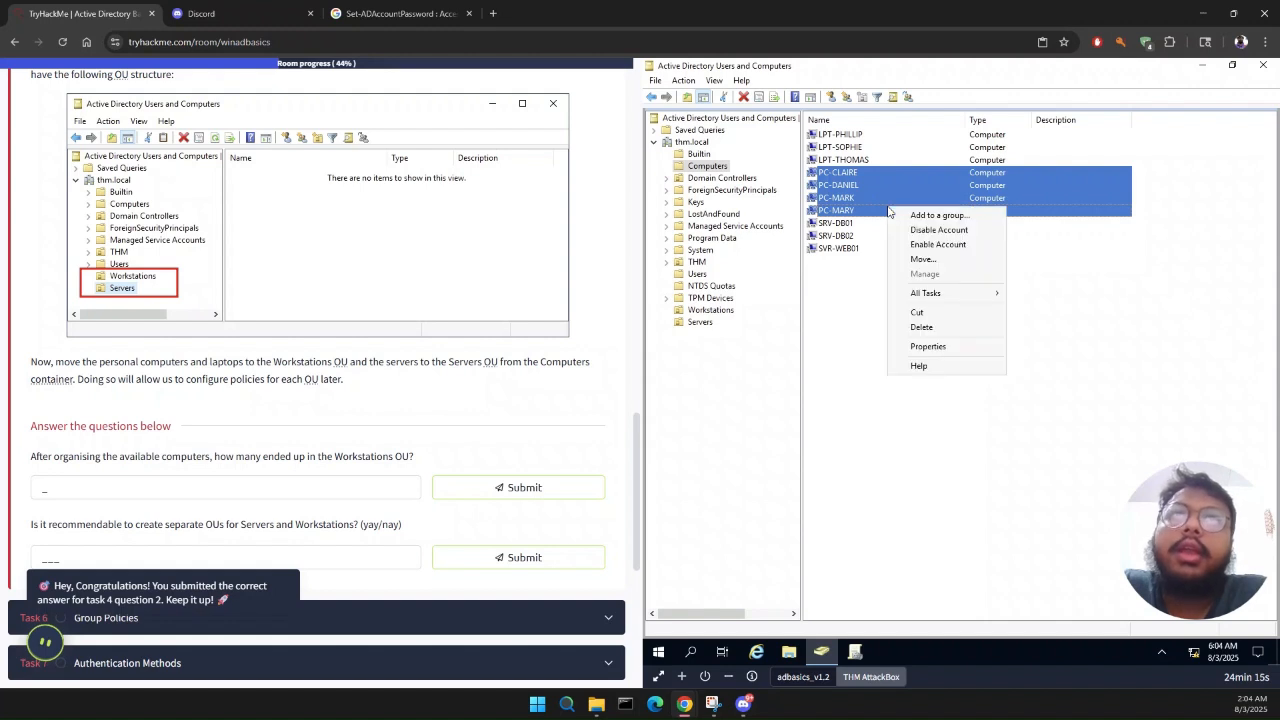
left_click(933, 261)
scroll(755, 240, "down", 2)
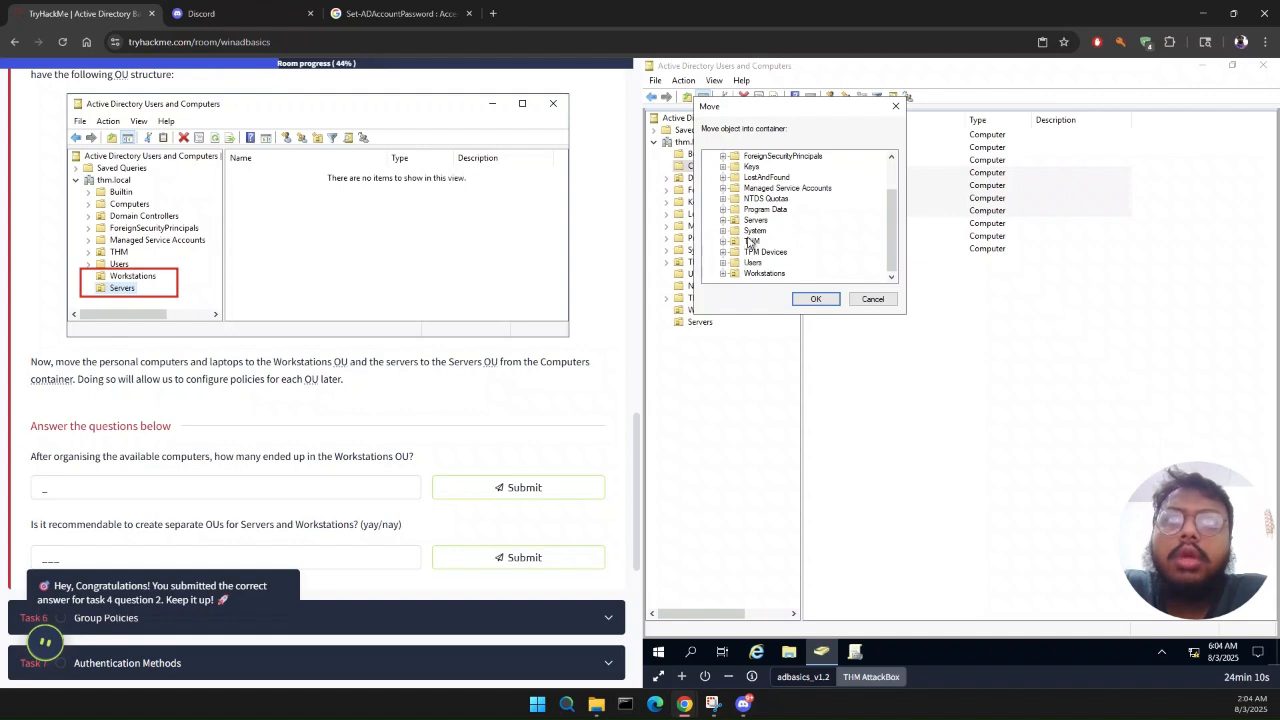
left_click(752, 276)
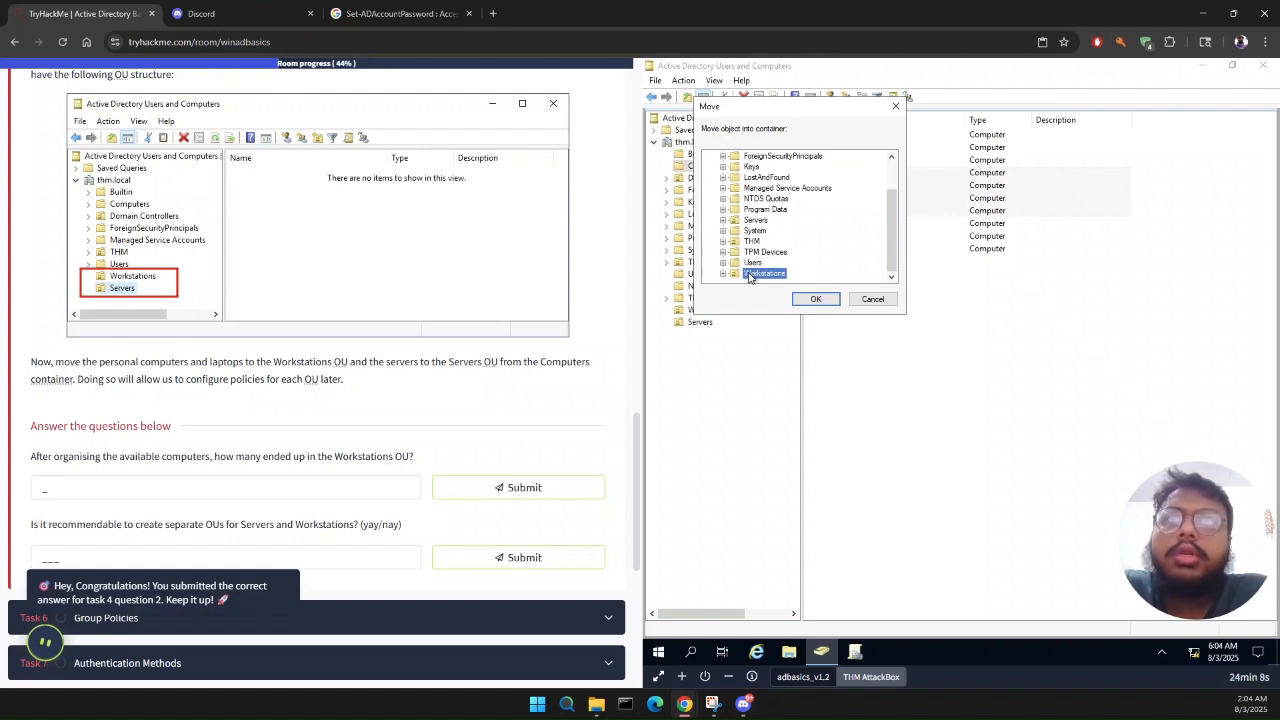
left_click(816, 299)
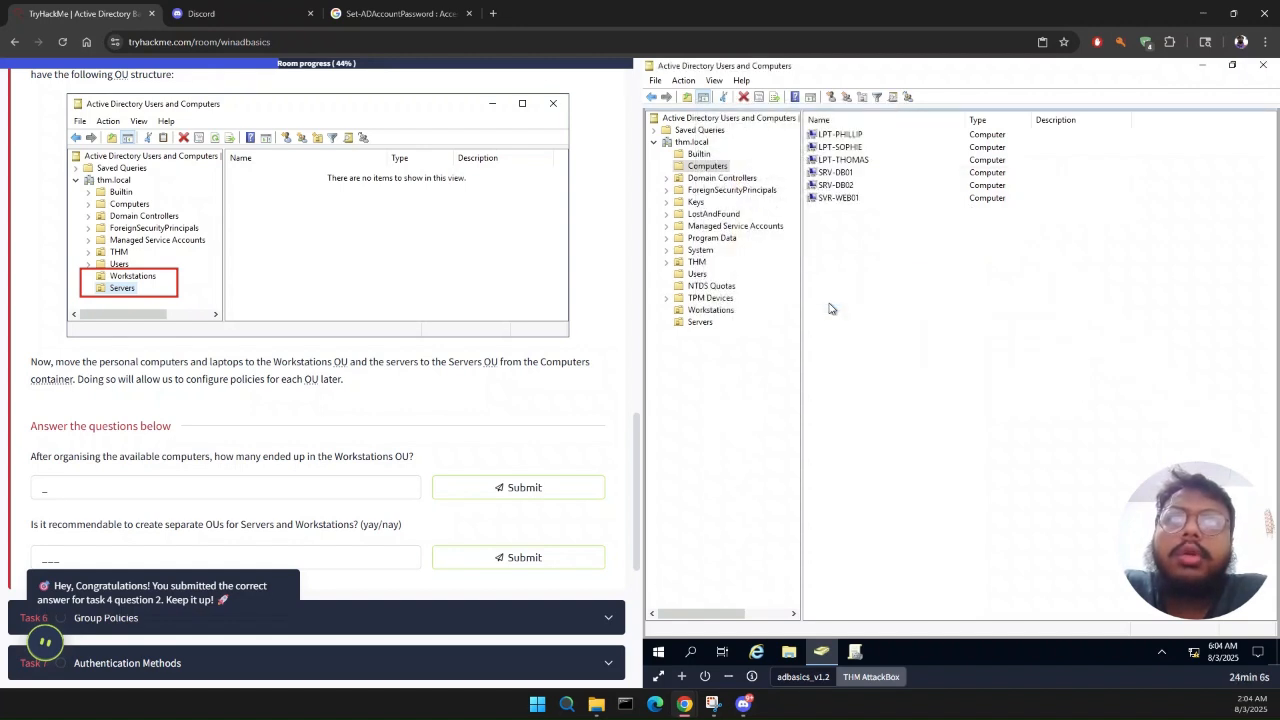
Step: Move SRV-DB01, SRV-DB02 and SVR-WEB01 from the Computers container to the Servers OU
left_click(816, 173)
key("shift+Down")
key("shift+Down")
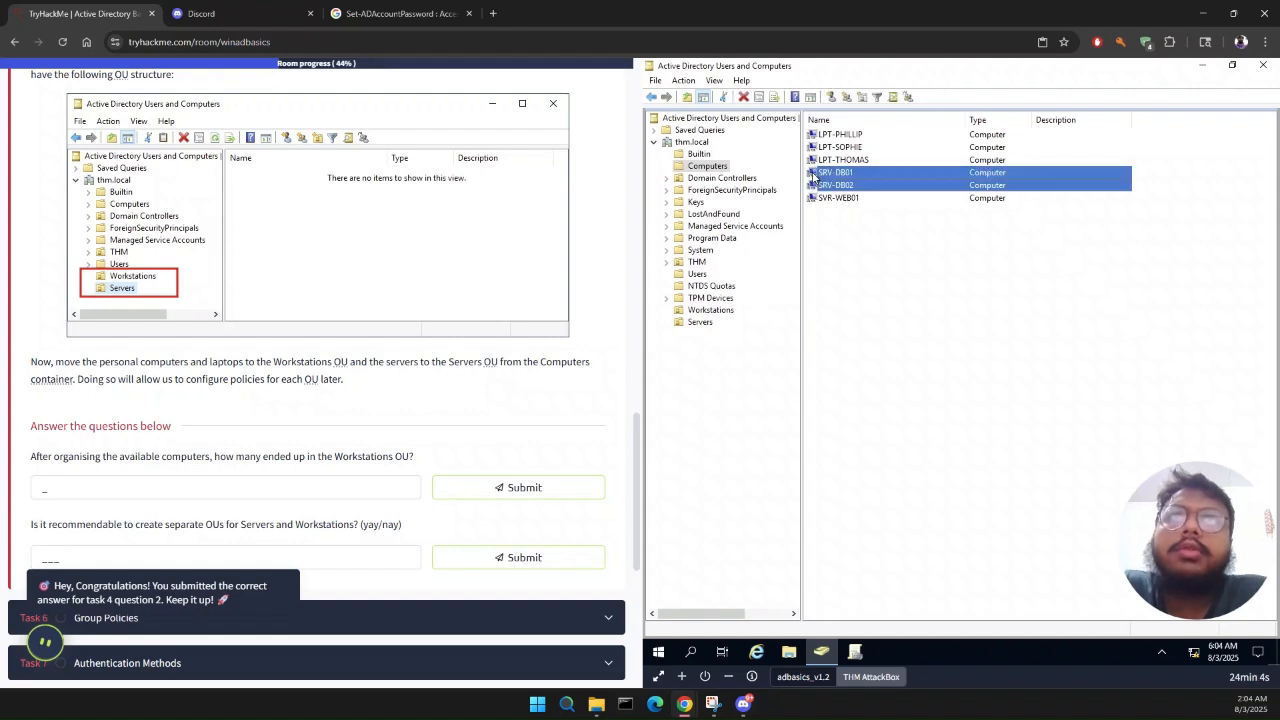
right_click(858, 180)
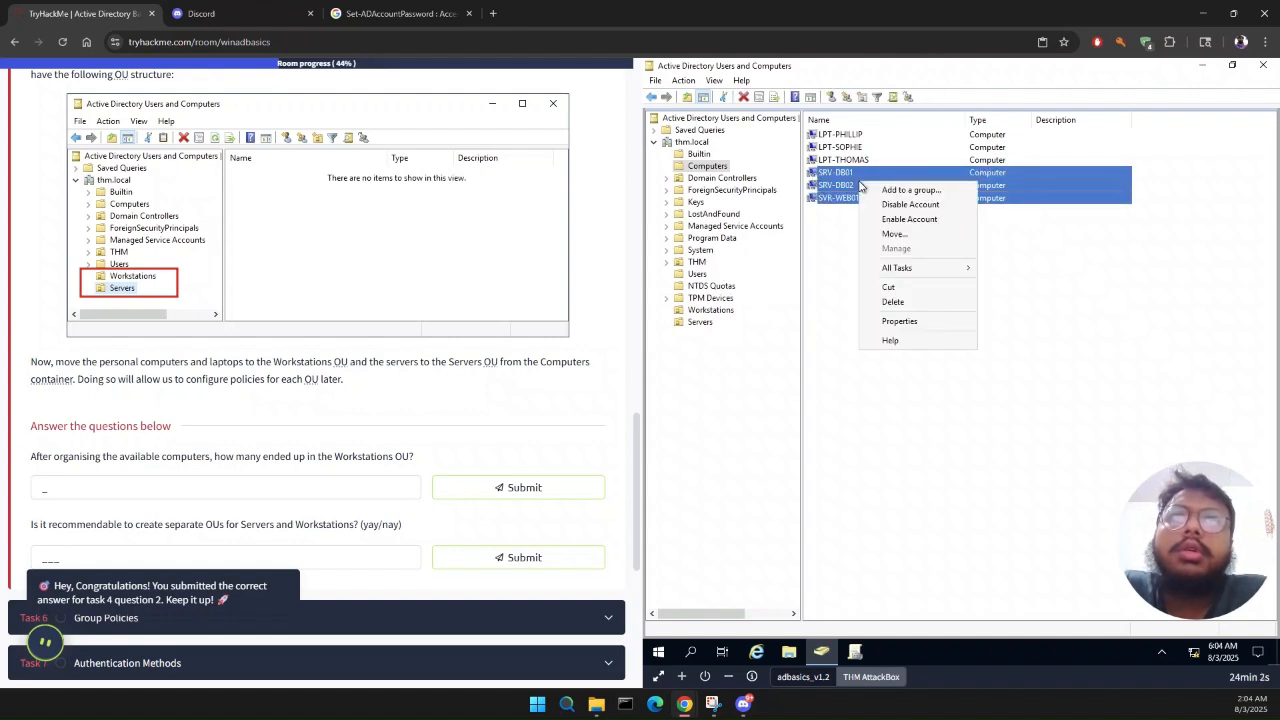
left_click(906, 234)
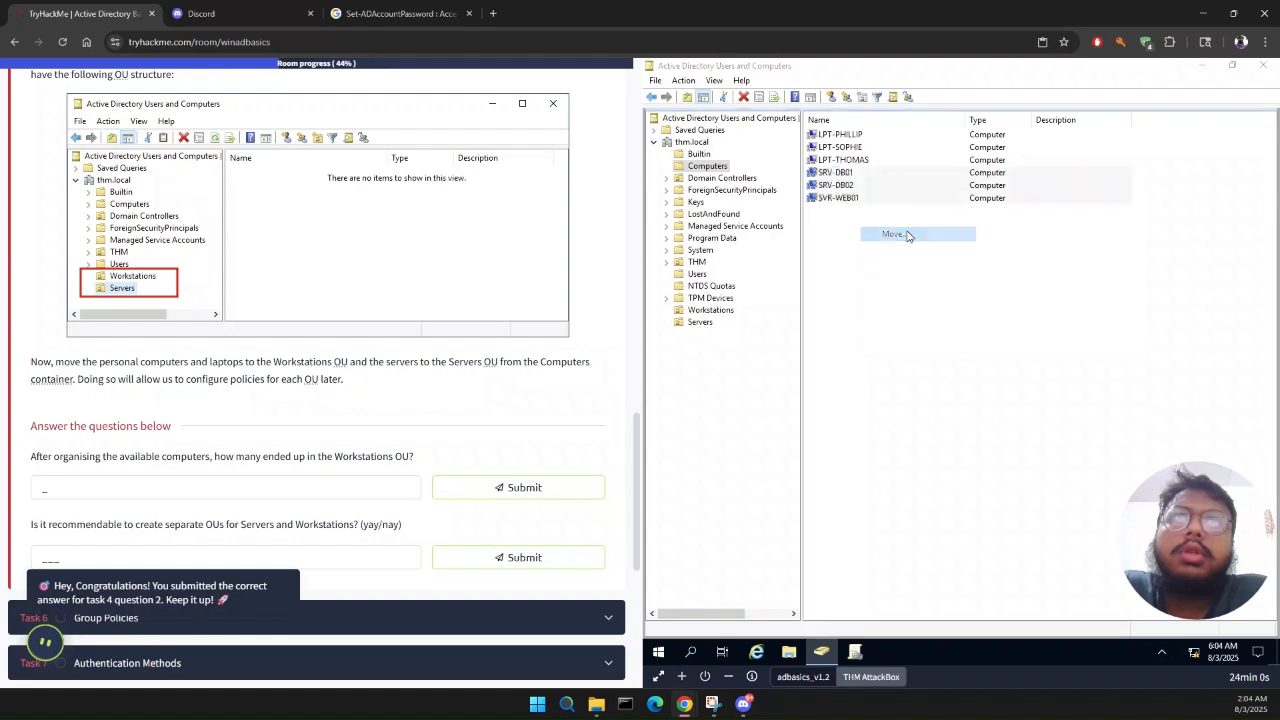
scroll(767, 228, "down", 2)
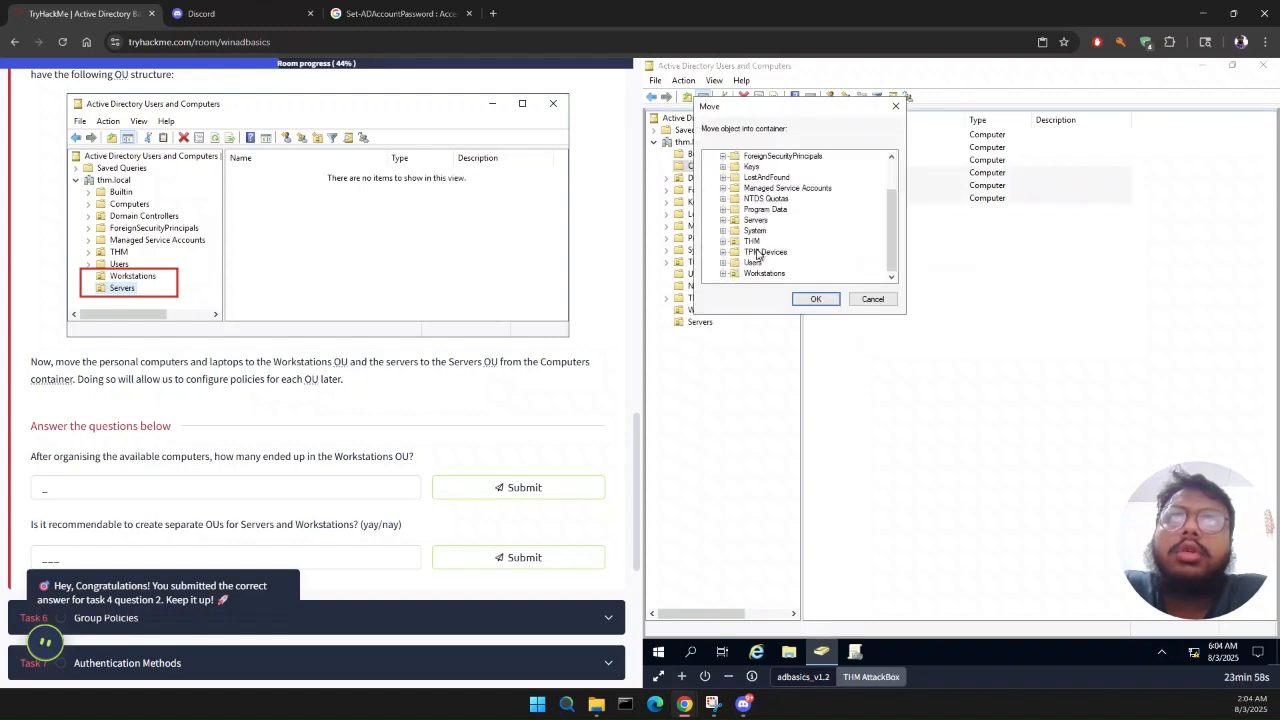
left_click(752, 220)
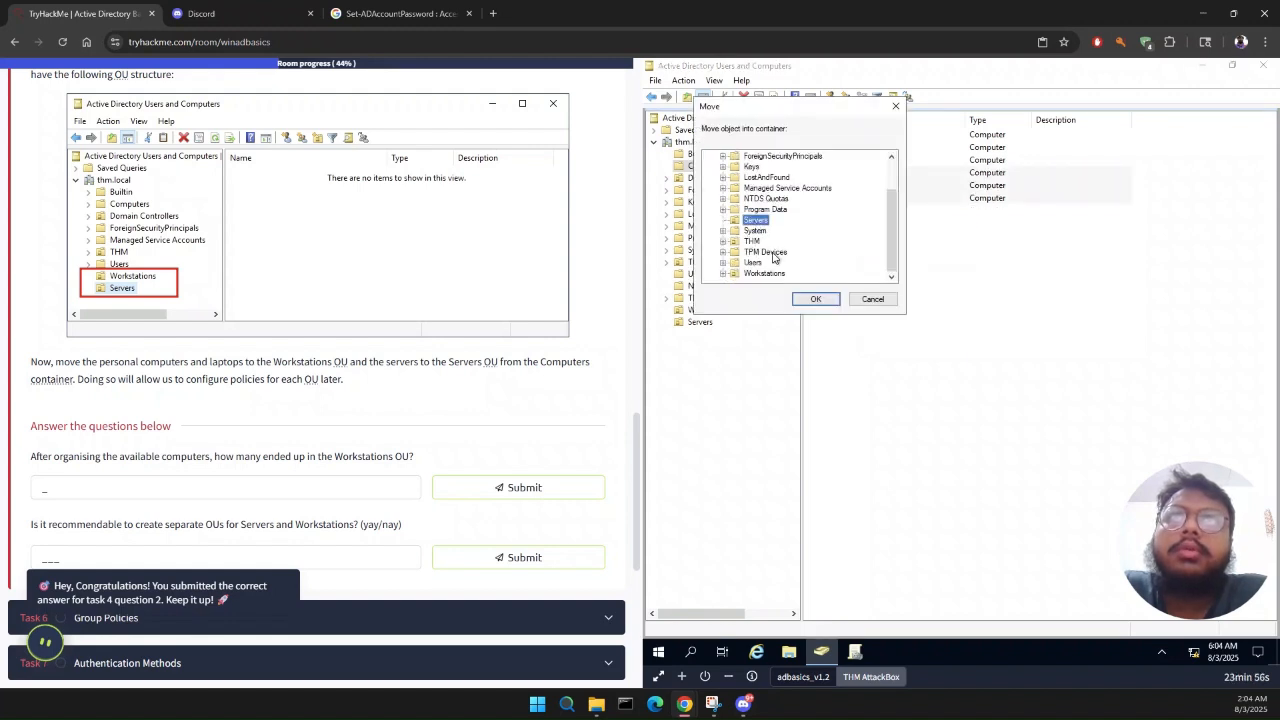
left_click(812, 300)
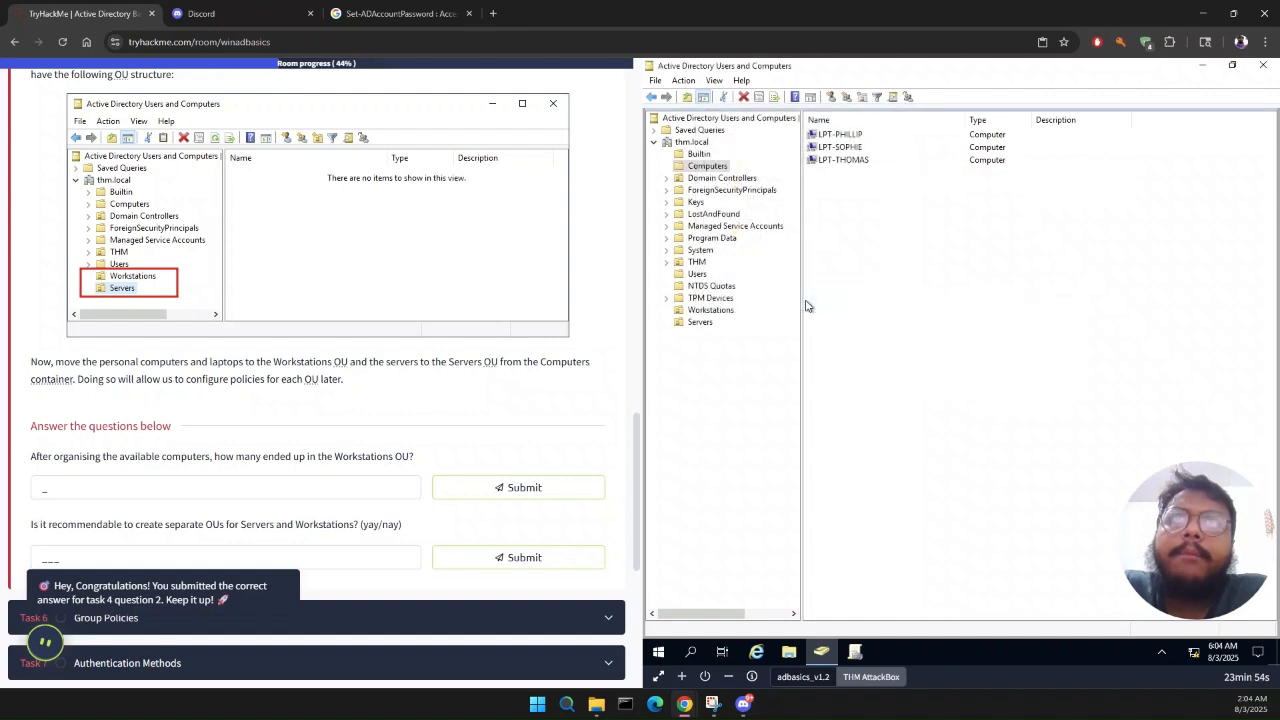
Step: Check the contents of the Workstations and Servers OUs against the Task 5 instructions and questions
left_click(716, 311)
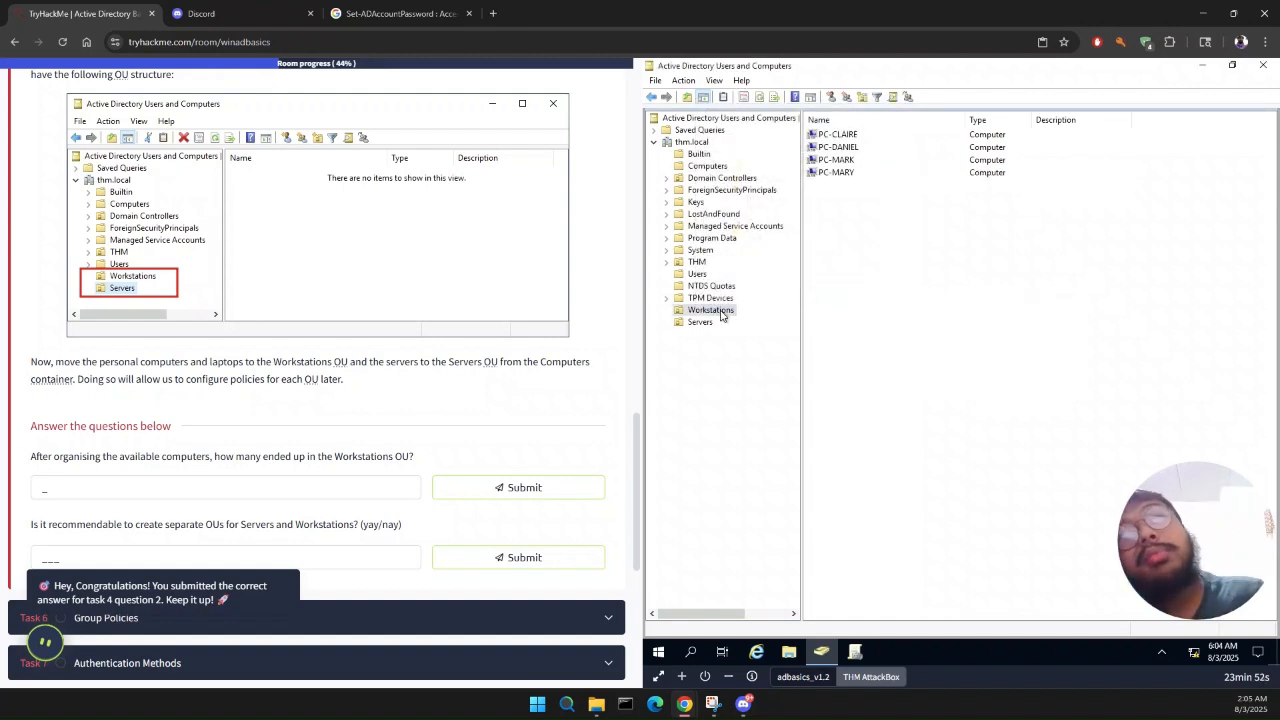
left_click(700, 323)
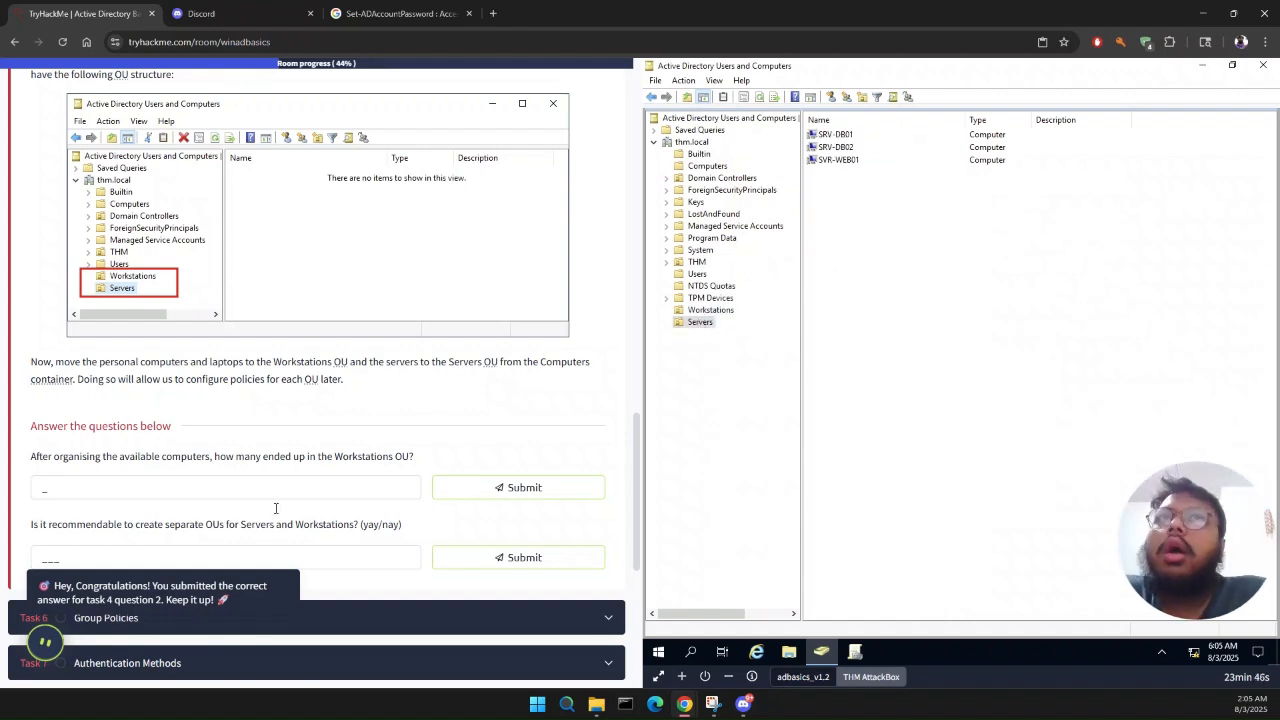
left_click(848, 162)
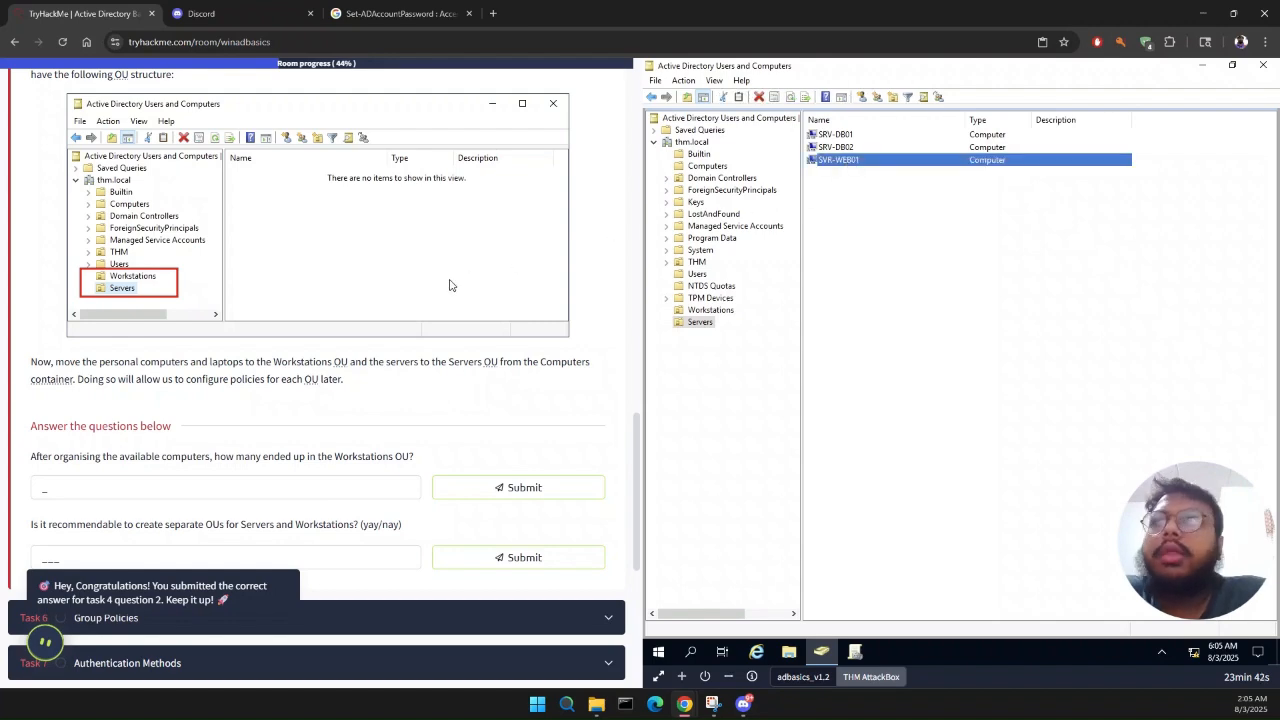
scroll(449, 285, "up", 3)
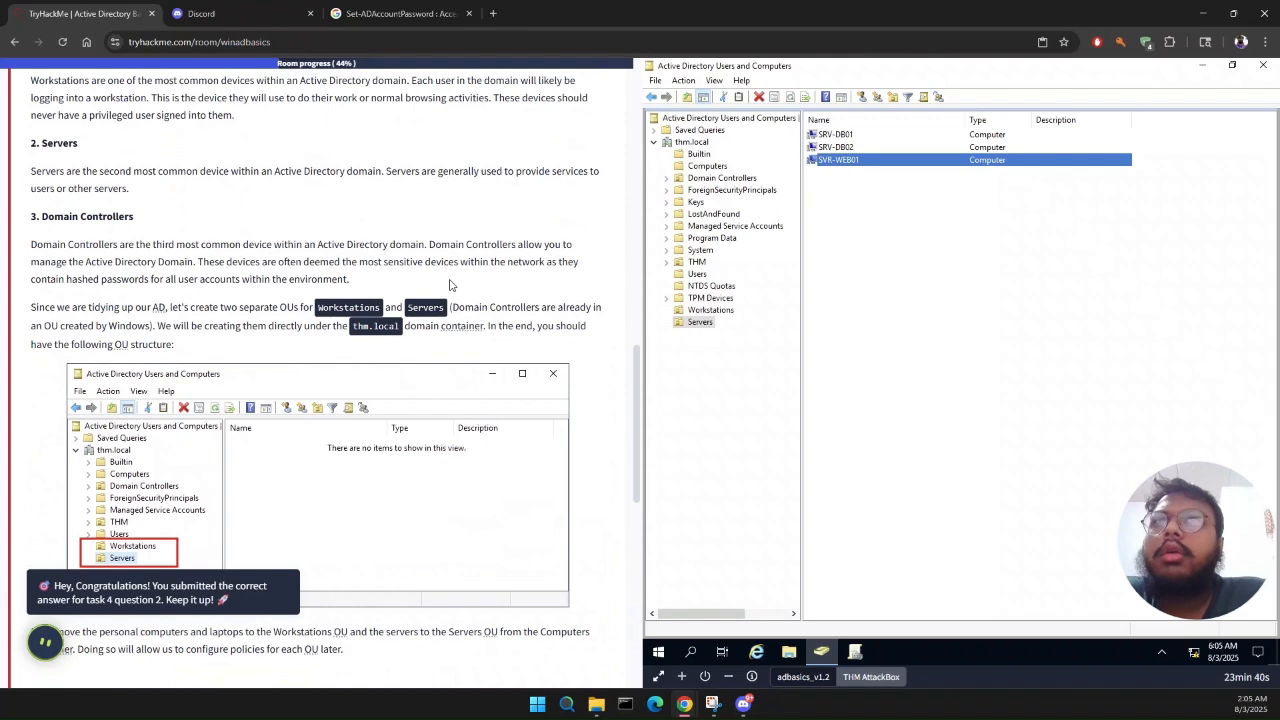
scroll(449, 285, "down", 3)
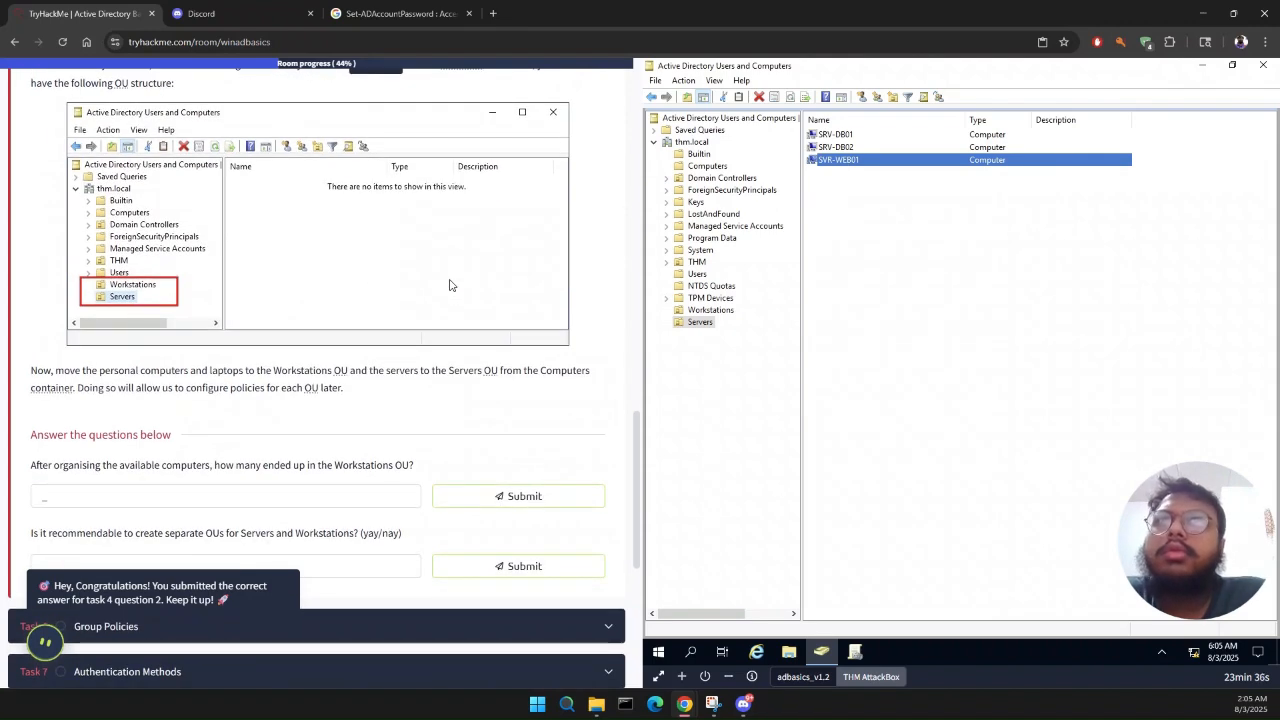
scroll(449, 285, "up", 9)
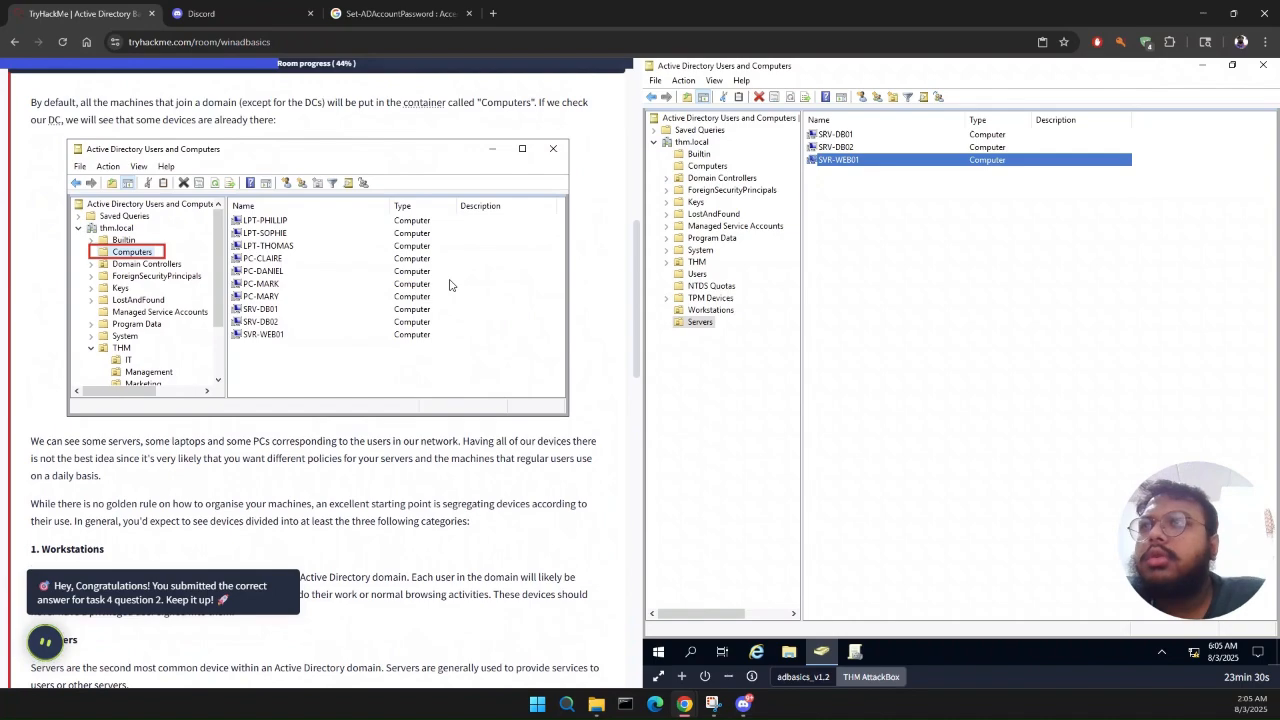
scroll(449, 285, "down", 4)
scroll(449, 285, "up", 4)
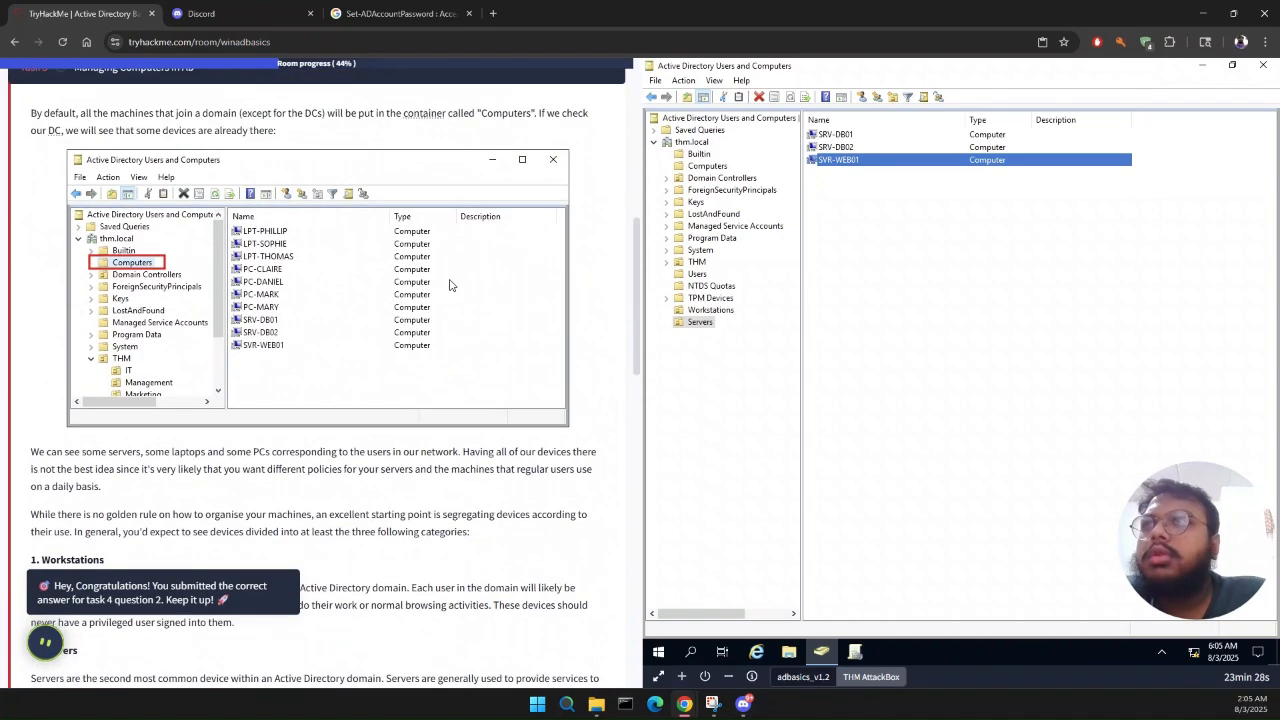
scroll(449, 285, "down", 14)
scroll(449, 285, "up", 6)
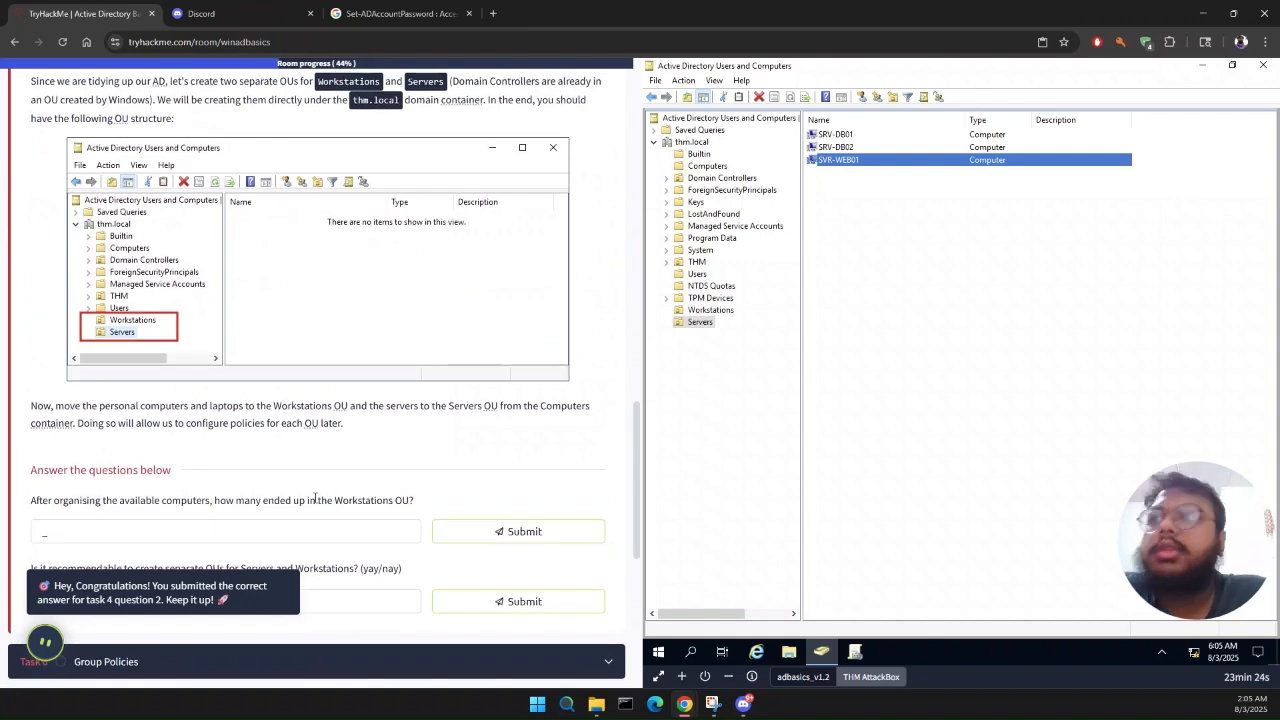
scroll(306, 497, "down", 1)
scroll(306, 497, "down", 1)
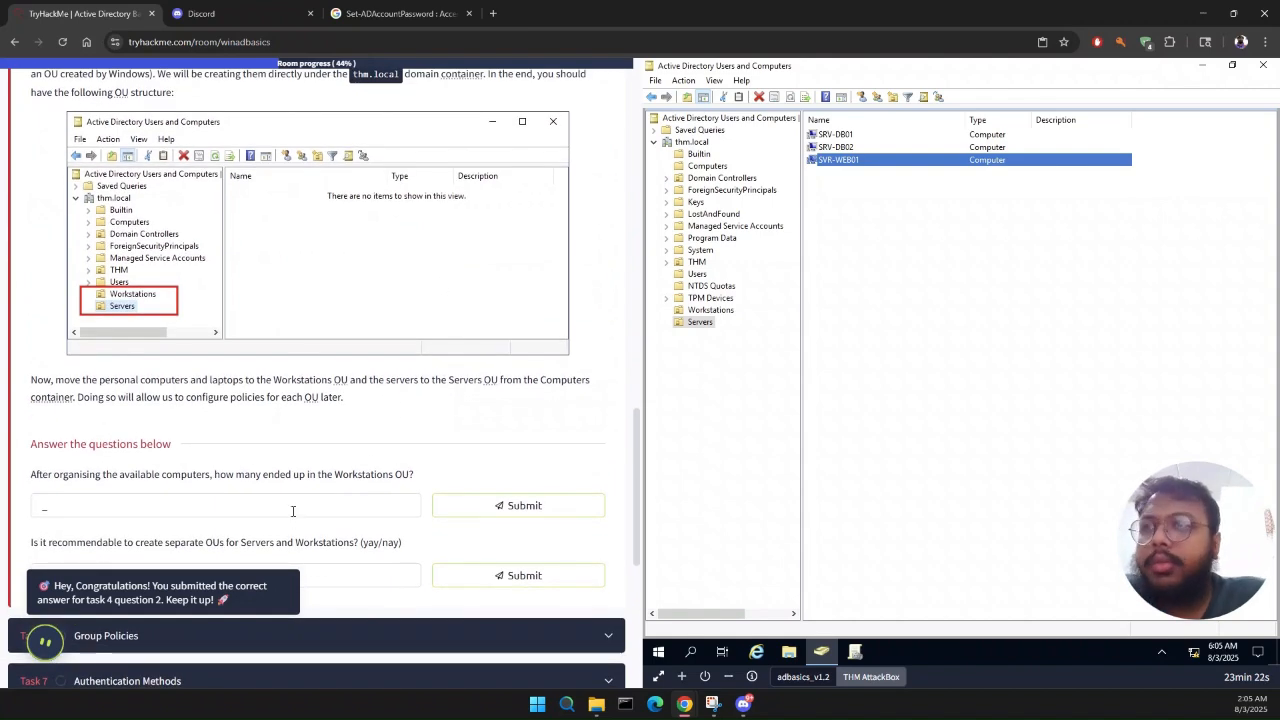
scroll(293, 511, "down", 1)
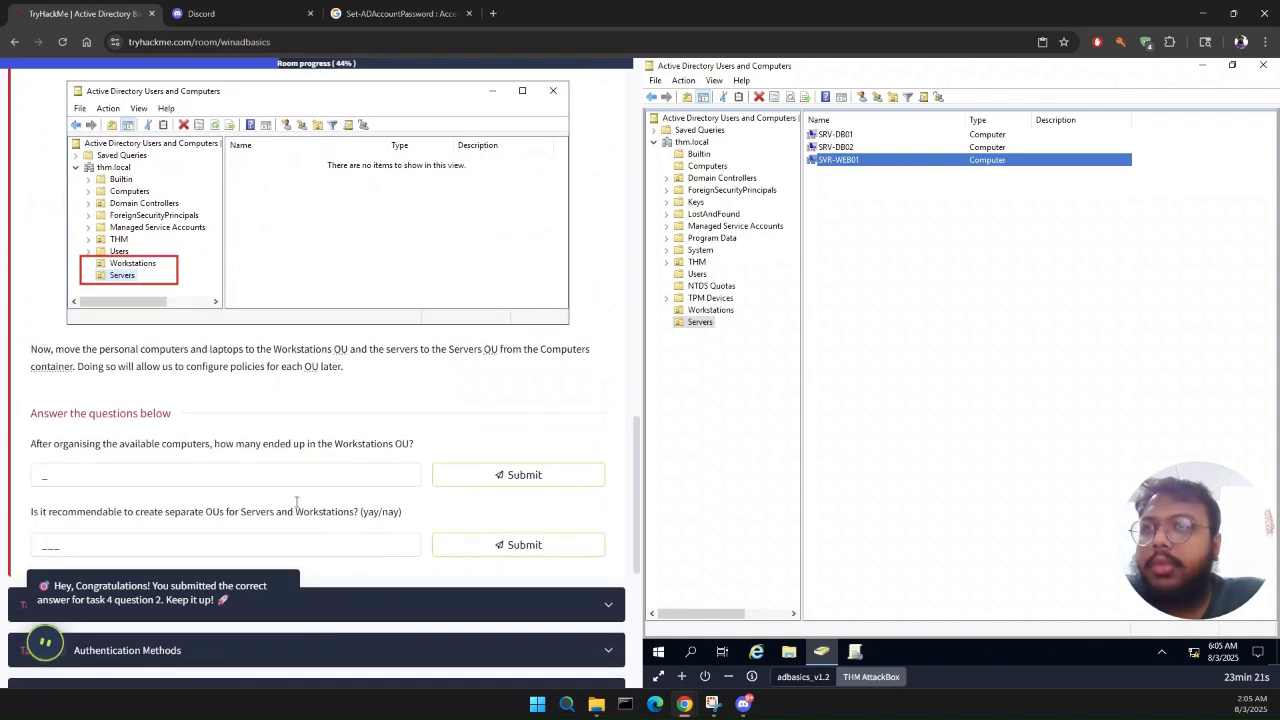
Step: Try to submit 4 as the answer for how many computers ended up in the Workstations OU
left_click(709, 312)
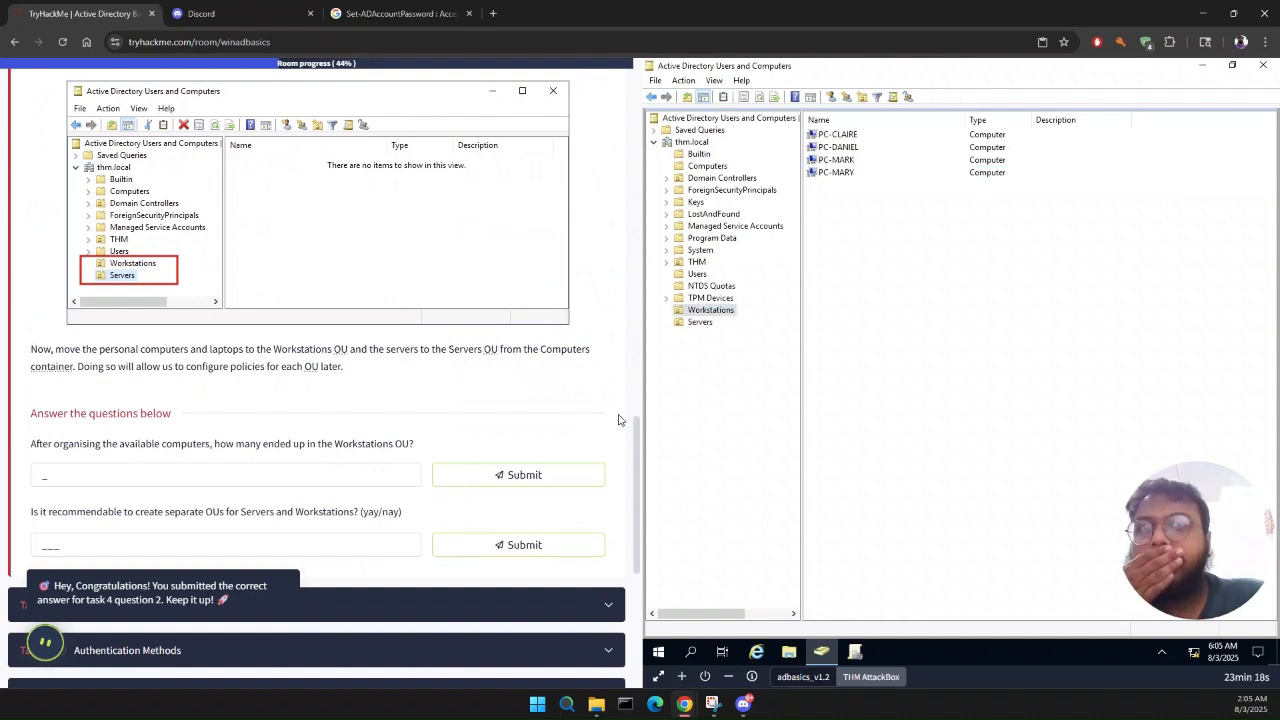
left_click(387, 472)
type("4")
key("Return")
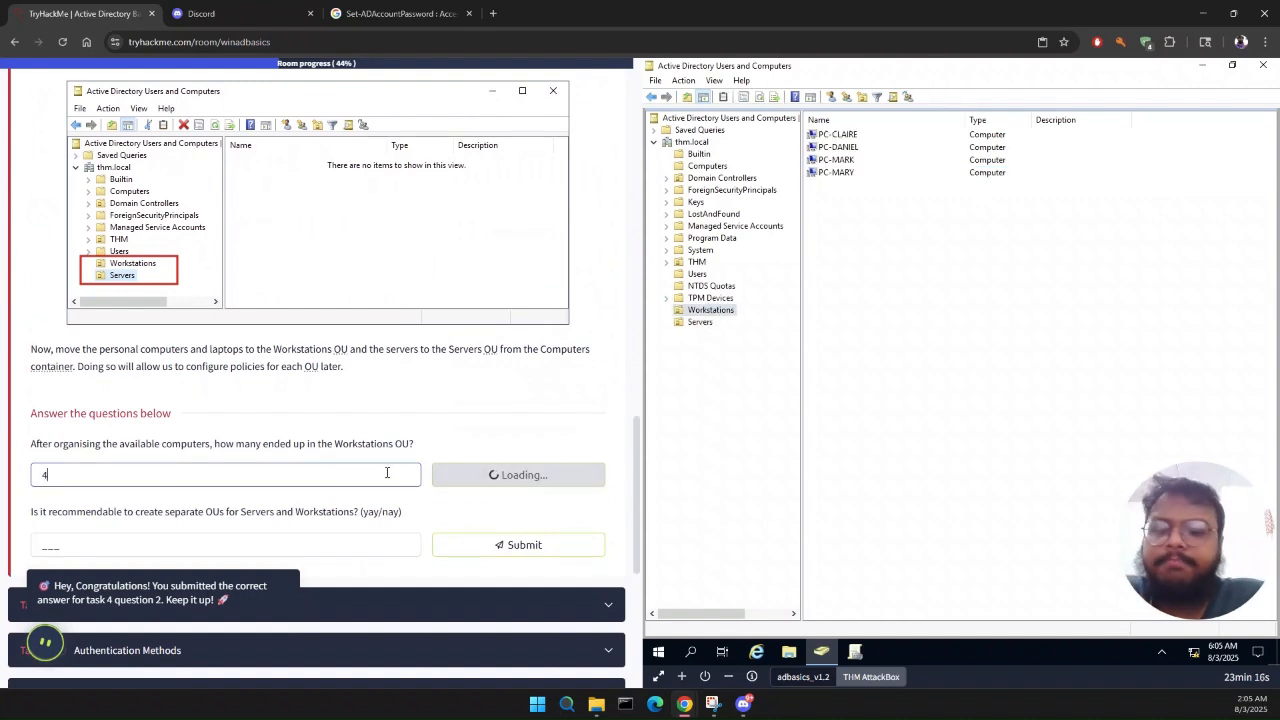
Step: Review the Task 5 instructions, open the Echo tutor's suggestion and clear the answer to the Workstations count question
scroll(388, 476, "down", 2)
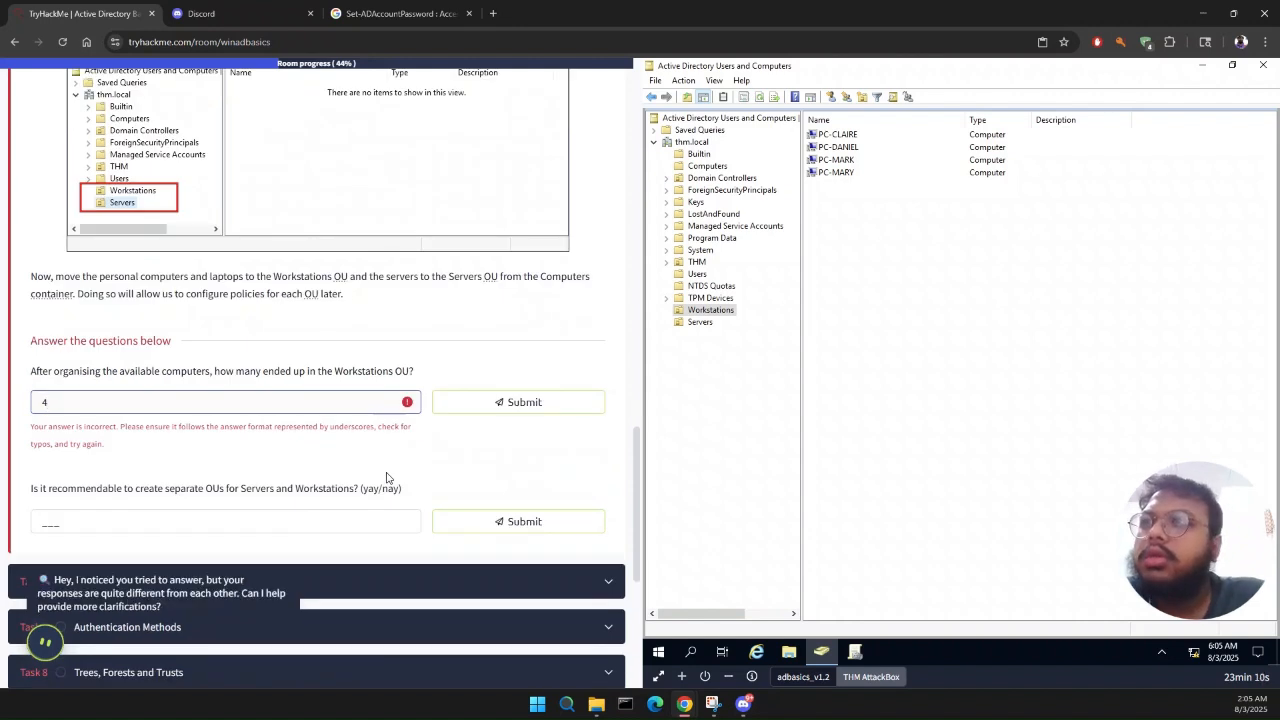
scroll(388, 476, "up", 15)
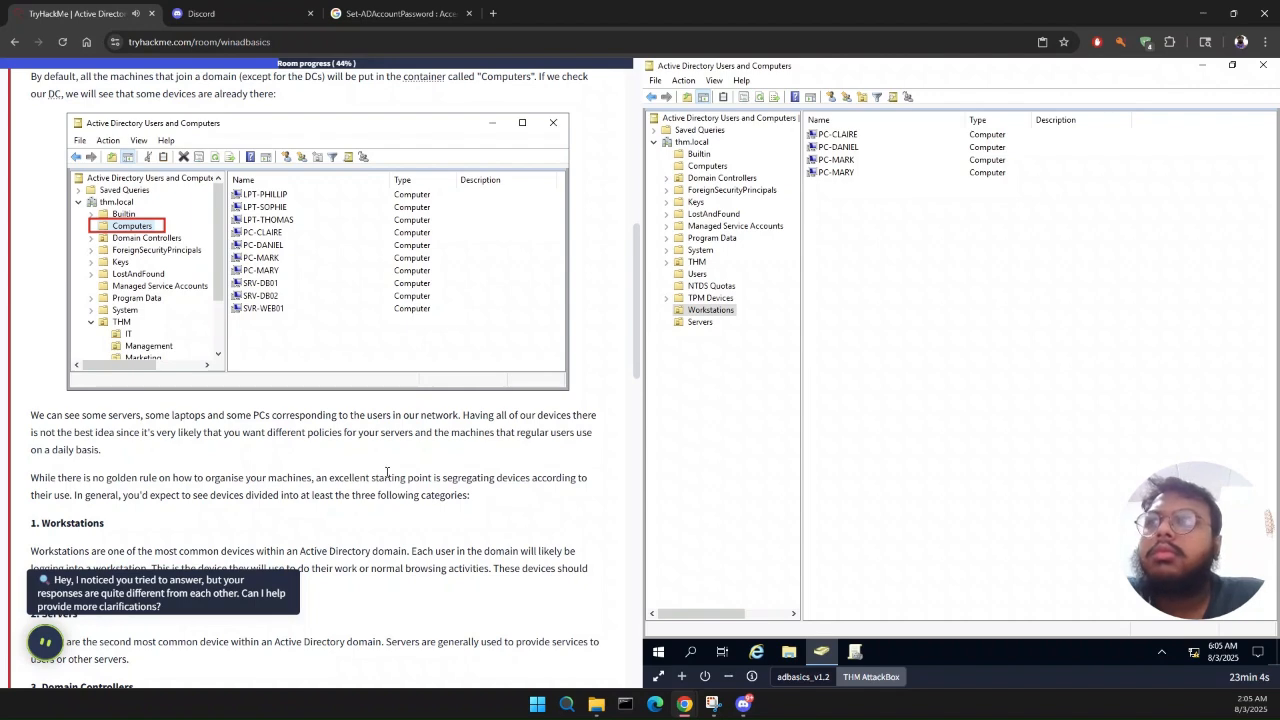
scroll(388, 472, "down", 15)
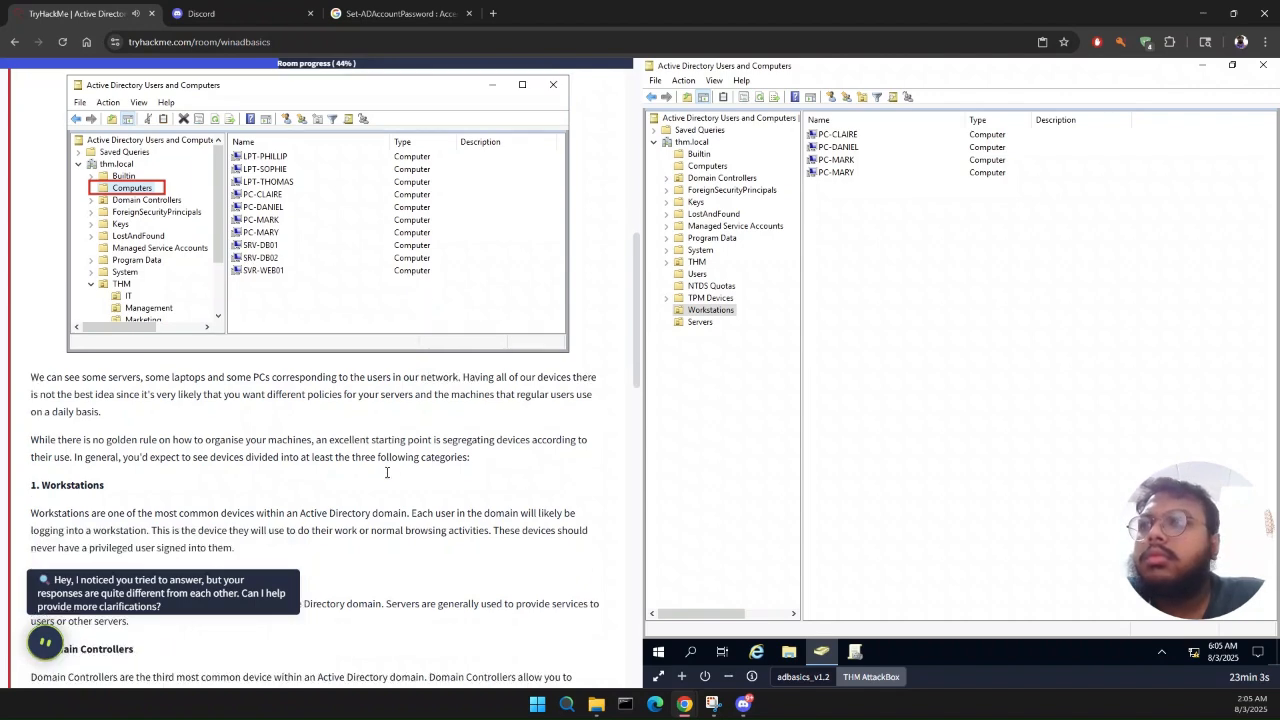
left_click(163, 596)
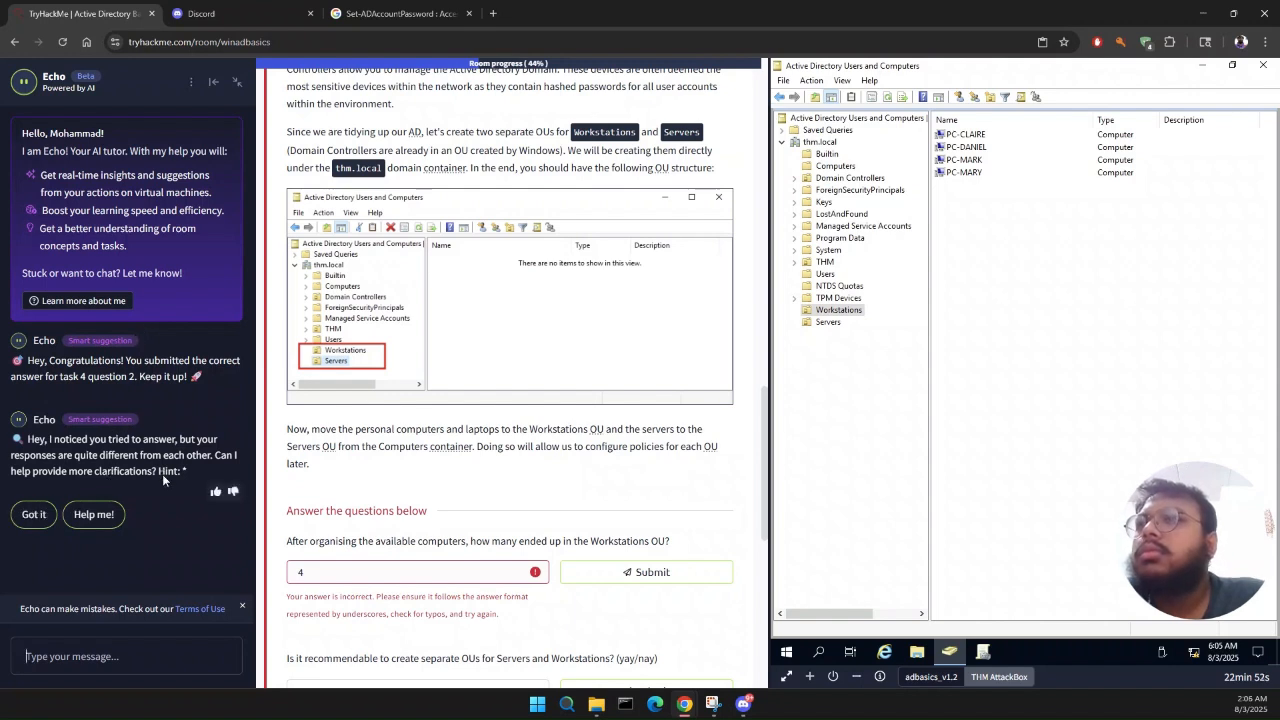
left_click(325, 567)
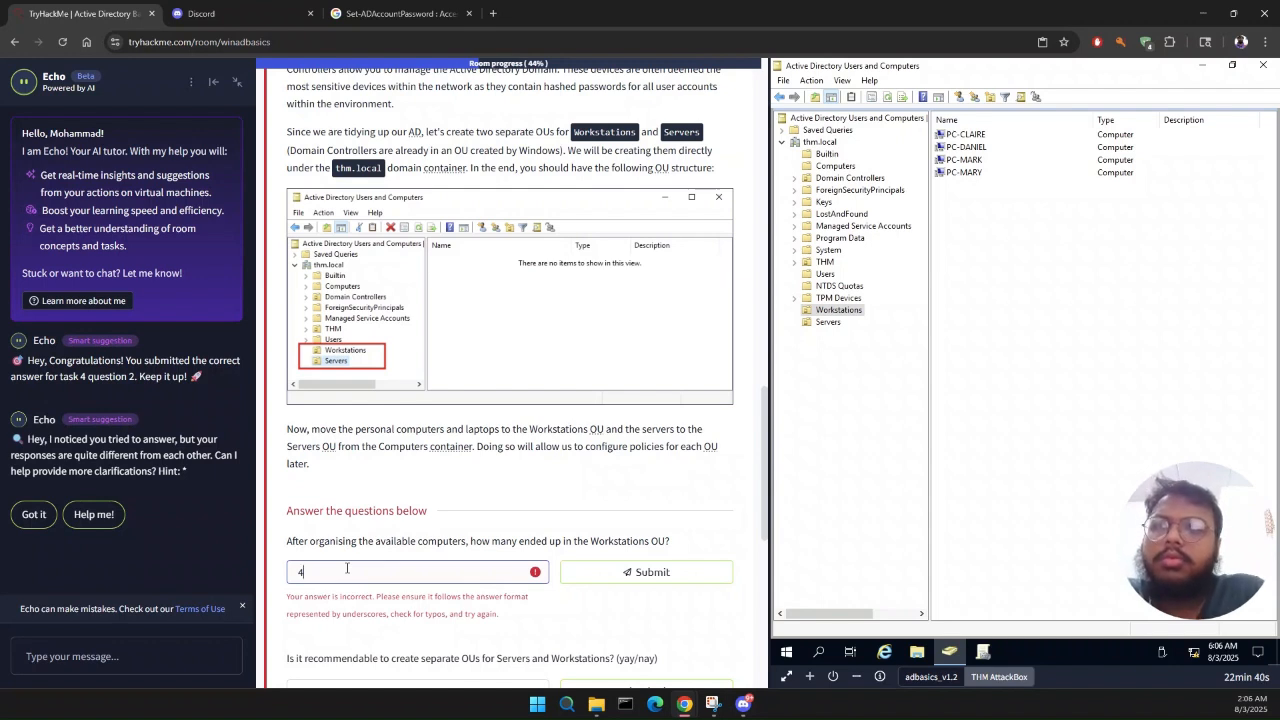
key("BackSpace")
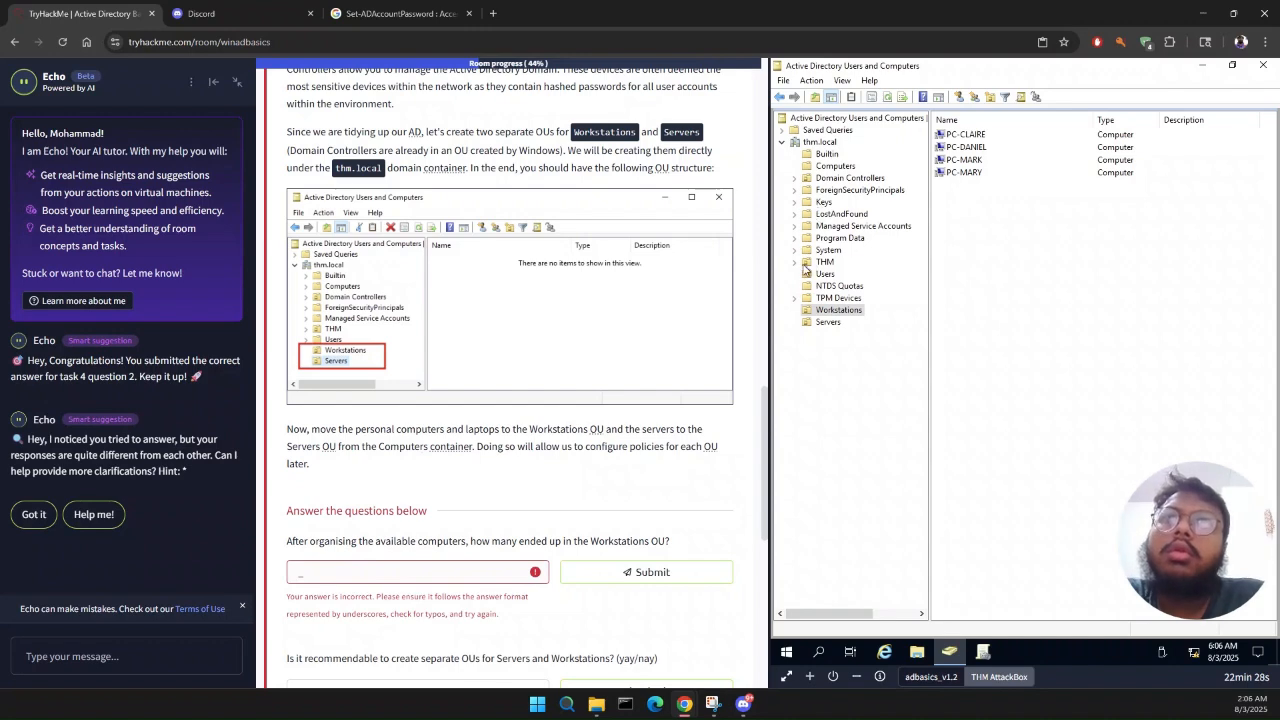
Step: Examine the Users container, the THM OU with its Marketing and Sales units, and the Workstations OU for computers
left_click(820, 274)
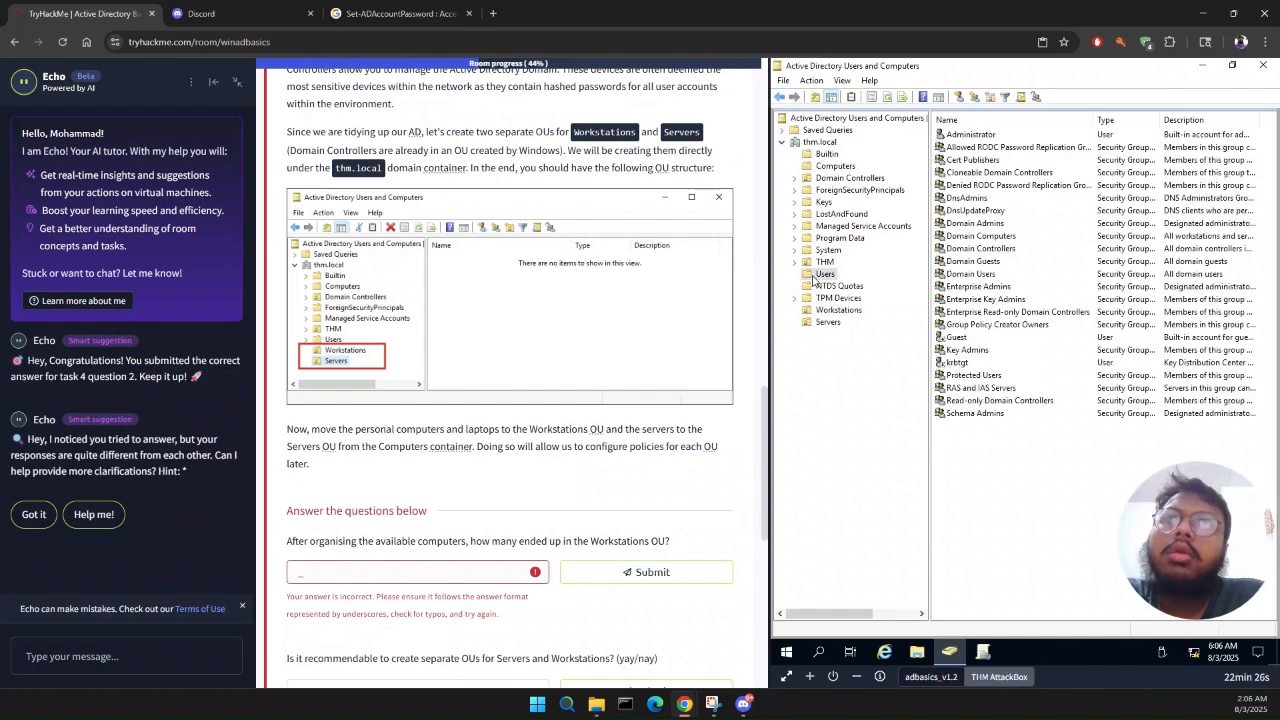
left_click(825, 262)
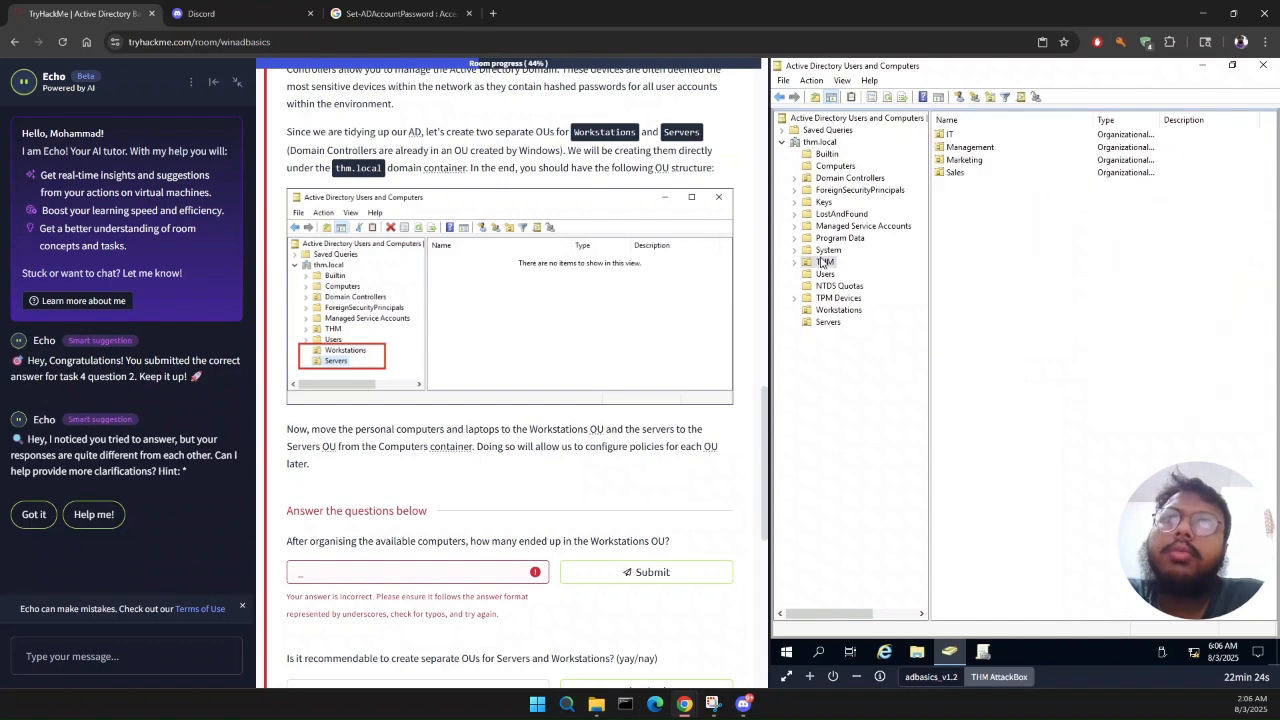
double_click(965, 160)
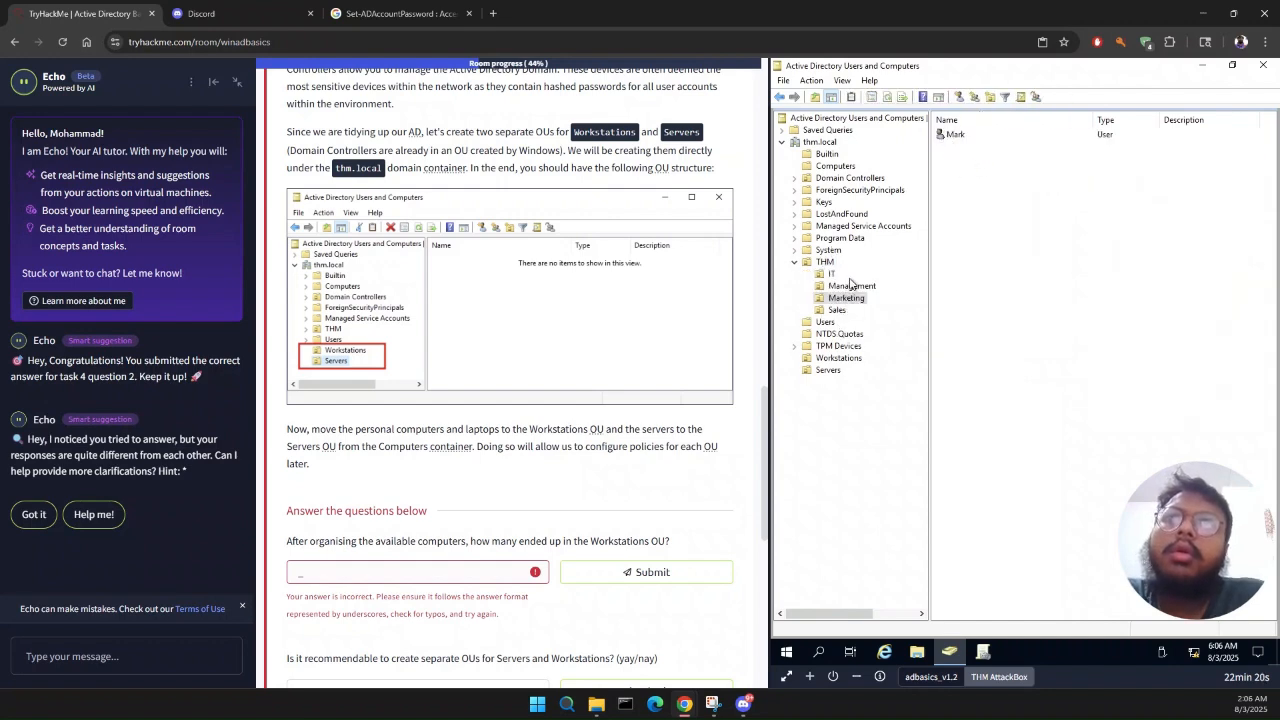
left_click(836, 311)
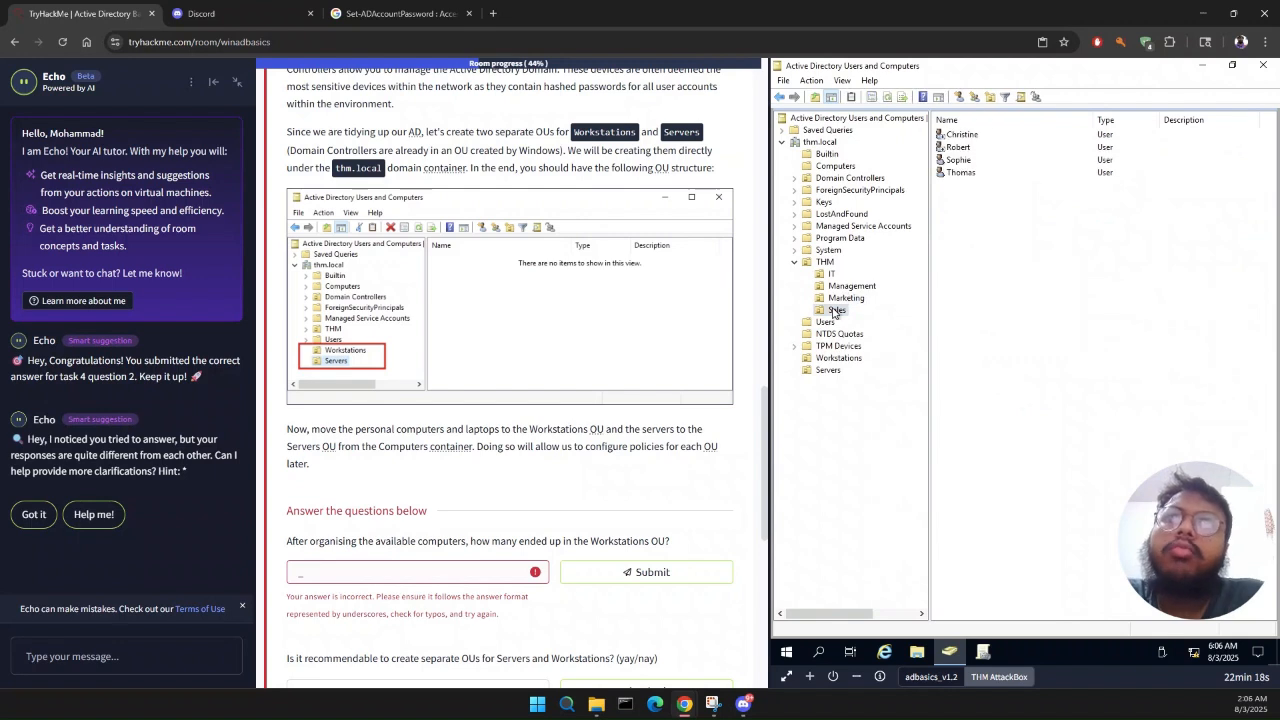
left_click(818, 362)
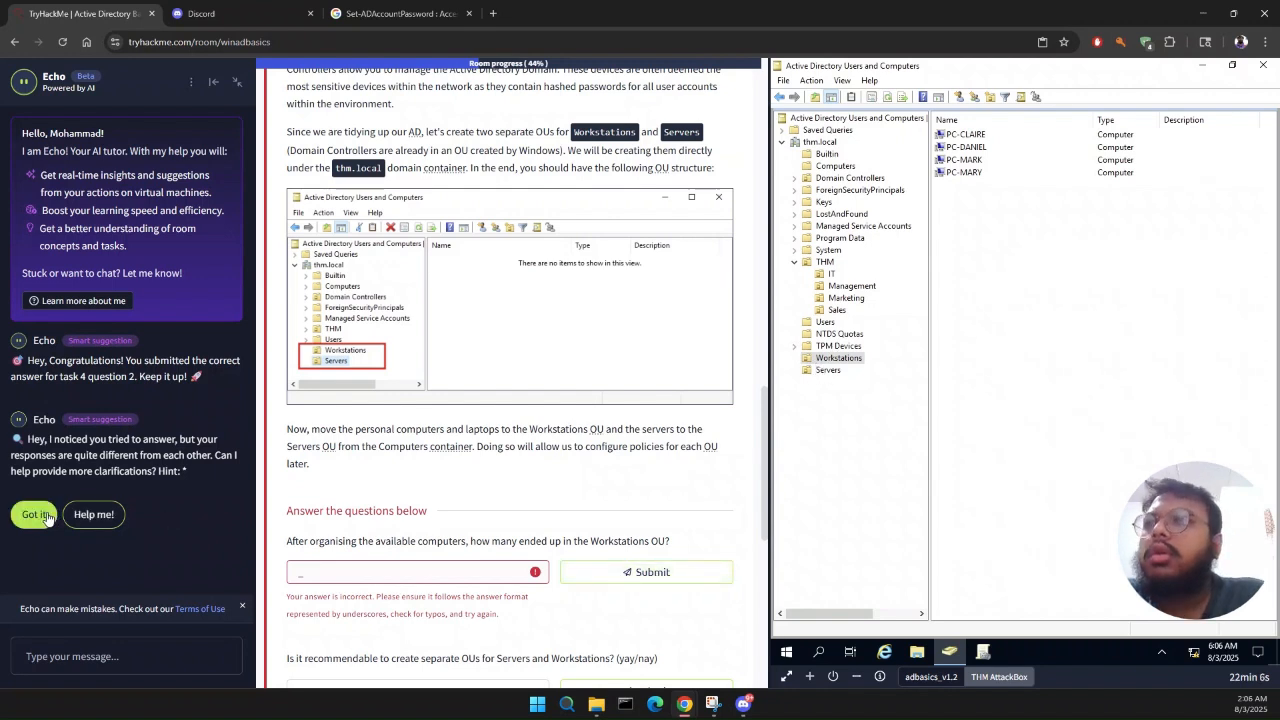
Step: Ask the Echo tutor for help and compare the Task 5 computer list and device categories with the Workstations OU
left_click(100, 522)
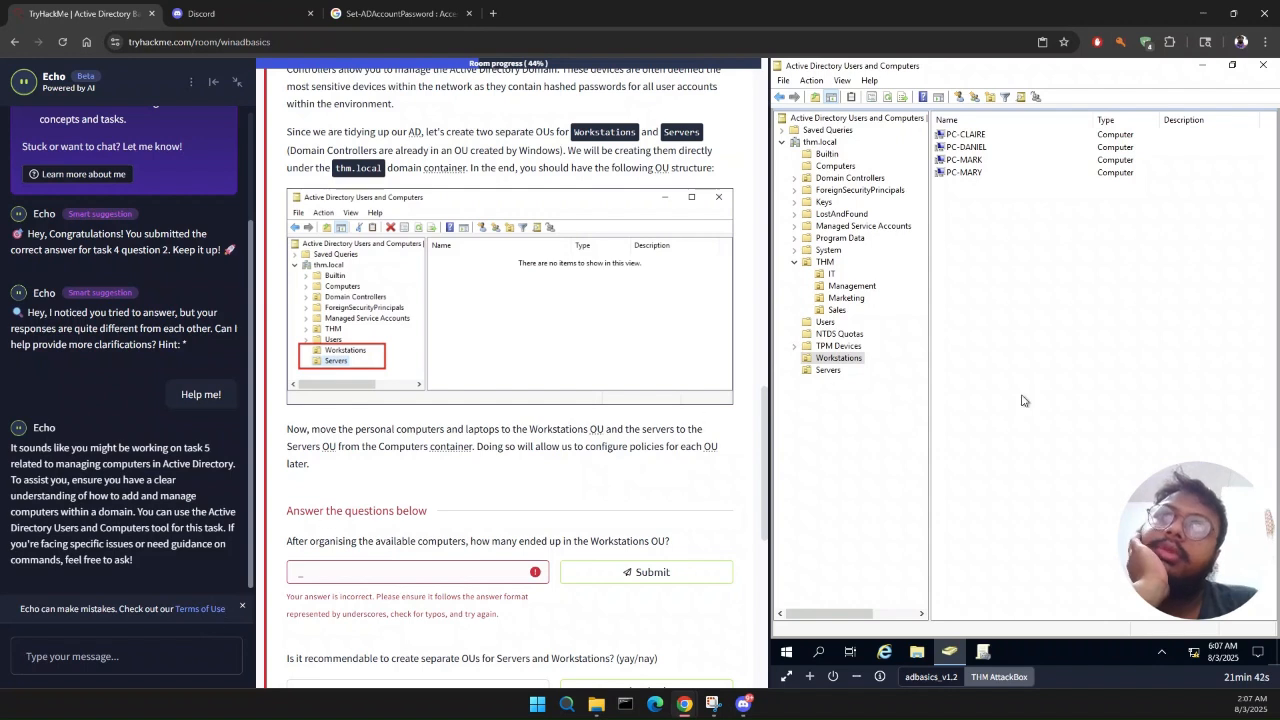
left_click(856, 361)
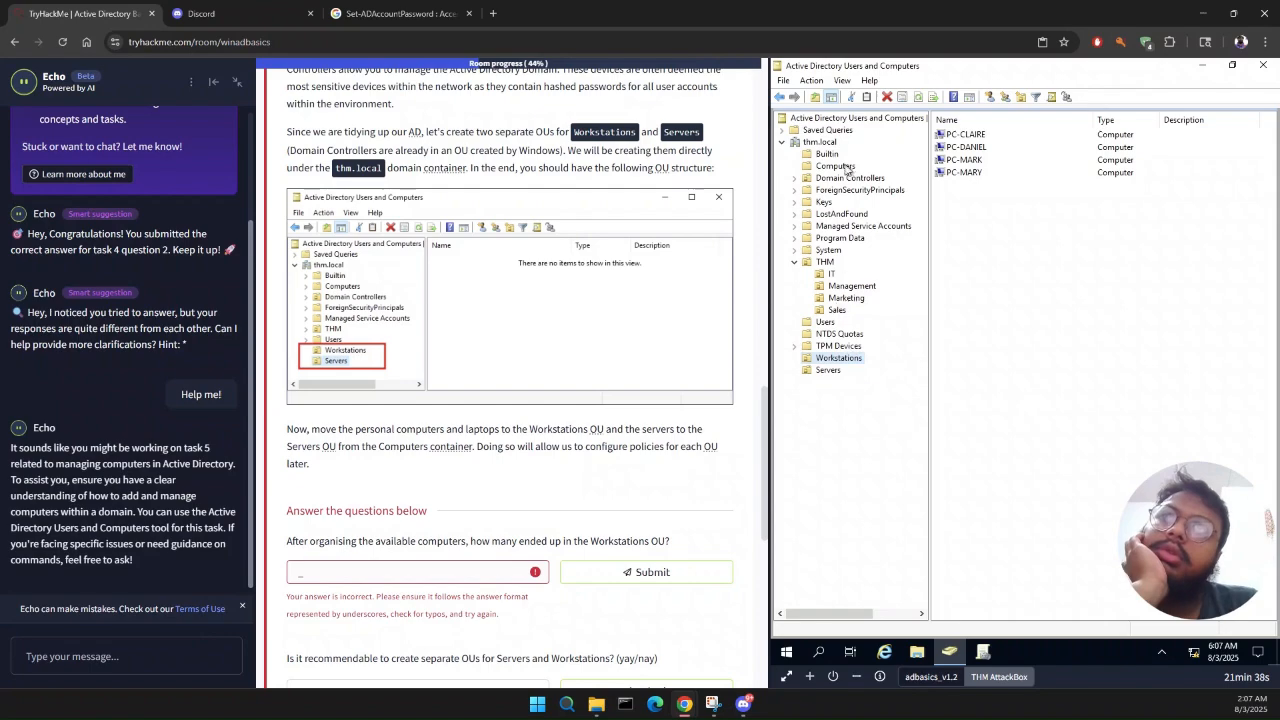
scroll(613, 392, "up", 5)
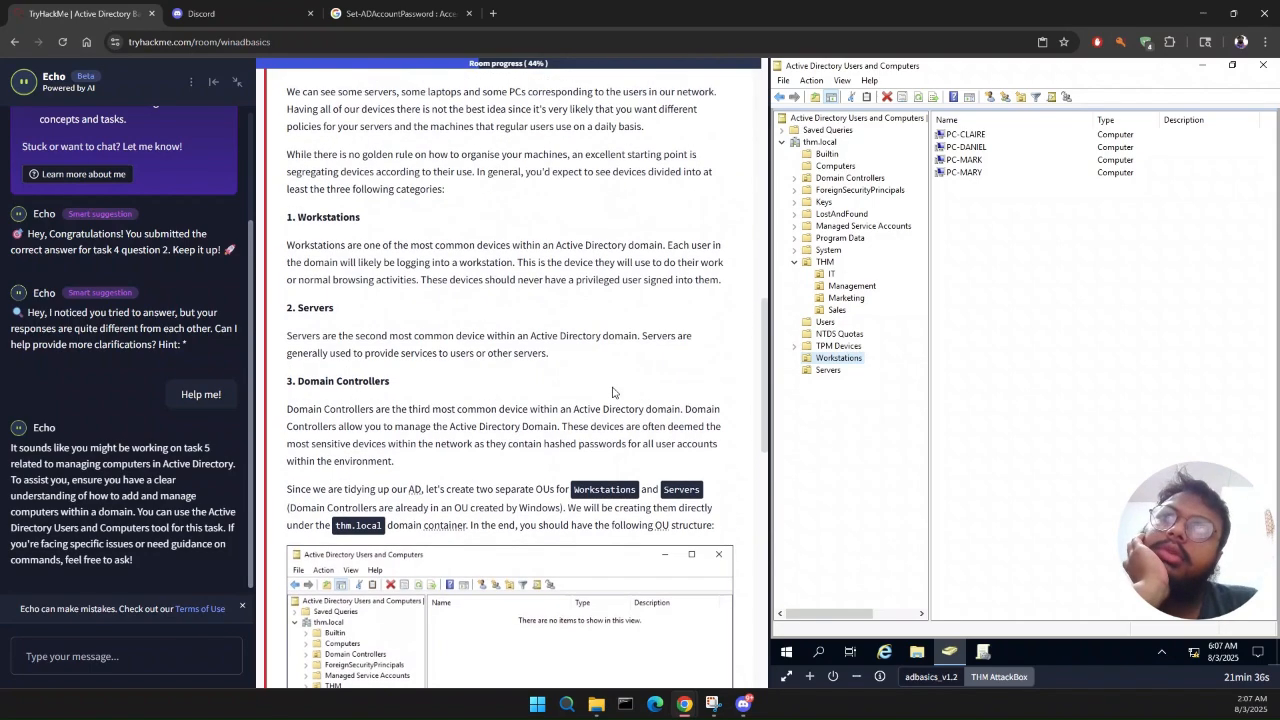
scroll(613, 392, "up", 2)
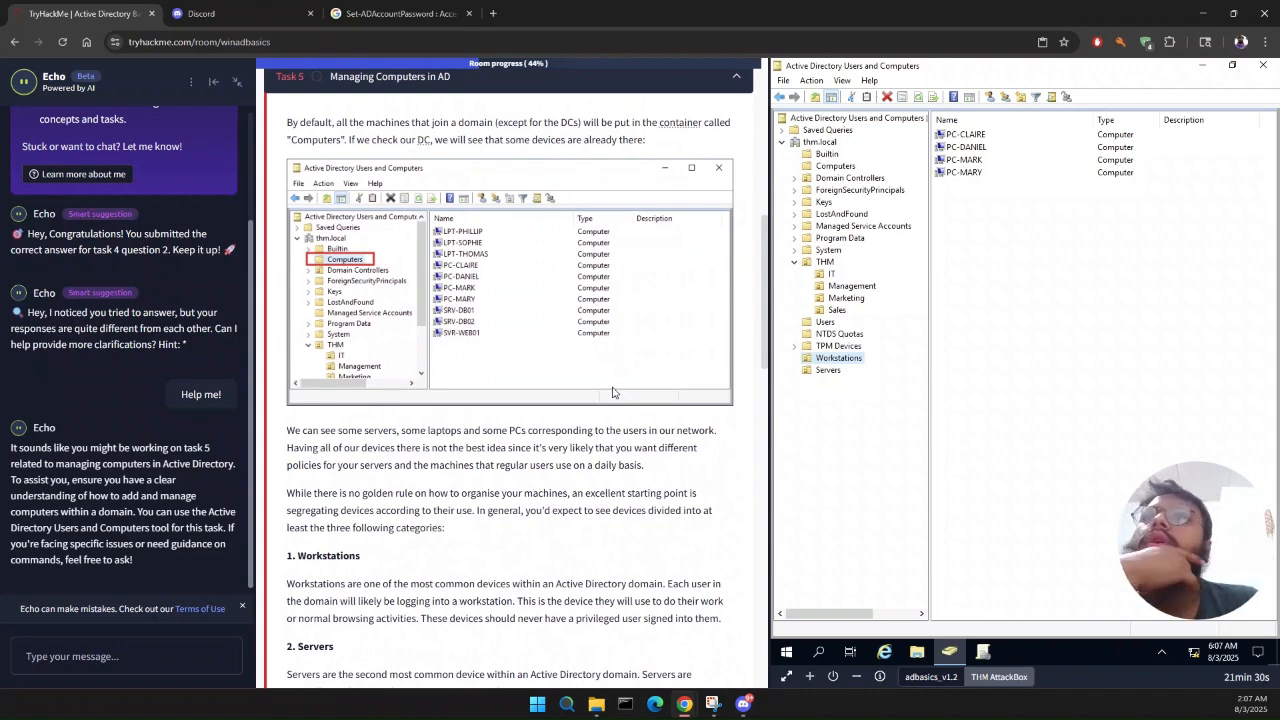
scroll(613, 392, "up", 1)
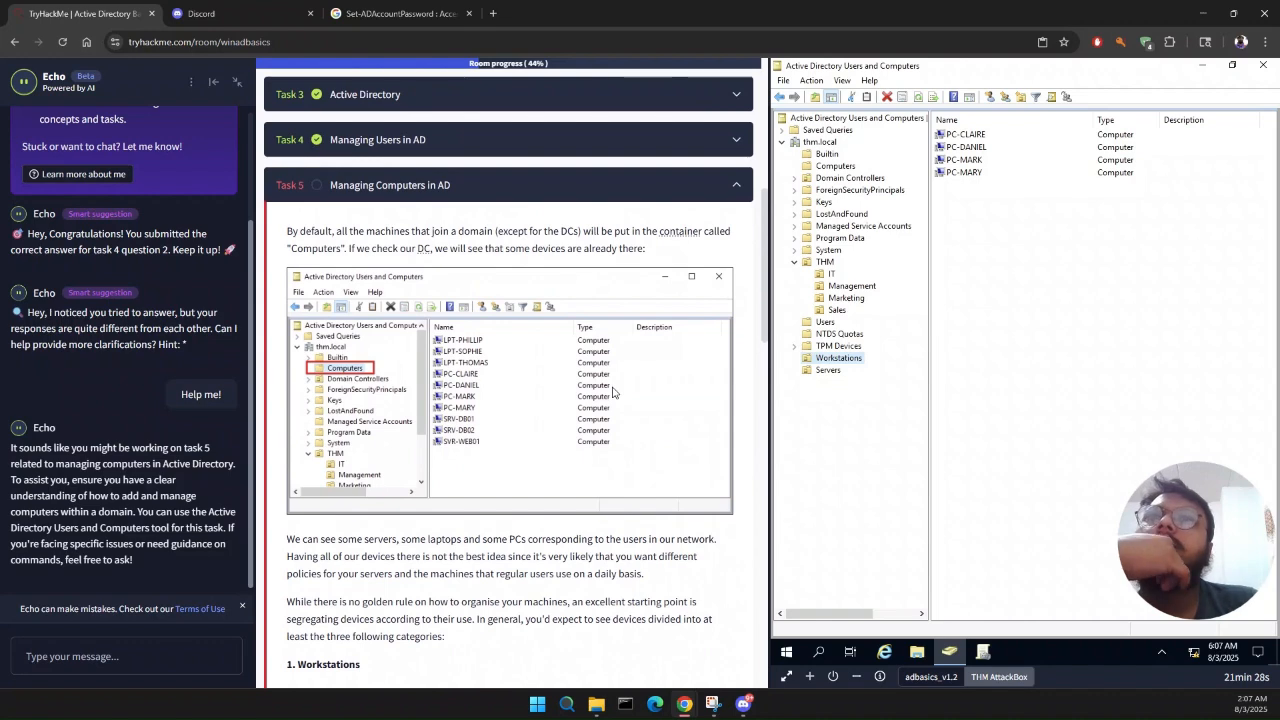
scroll(613, 392, "down", 2)
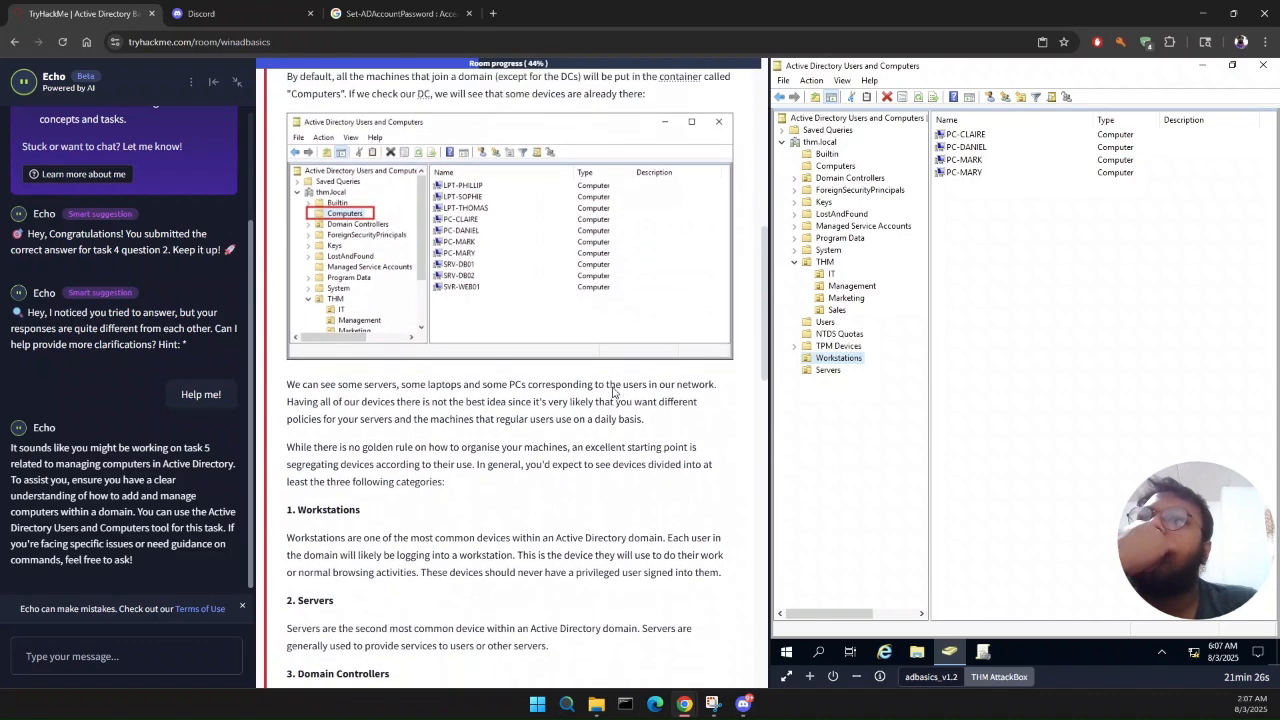
Step: Review the Task 5 device categories and instructions, checking the computers in the Domain Controllers and Workstations OUs
scroll(613, 392, "down", 2)
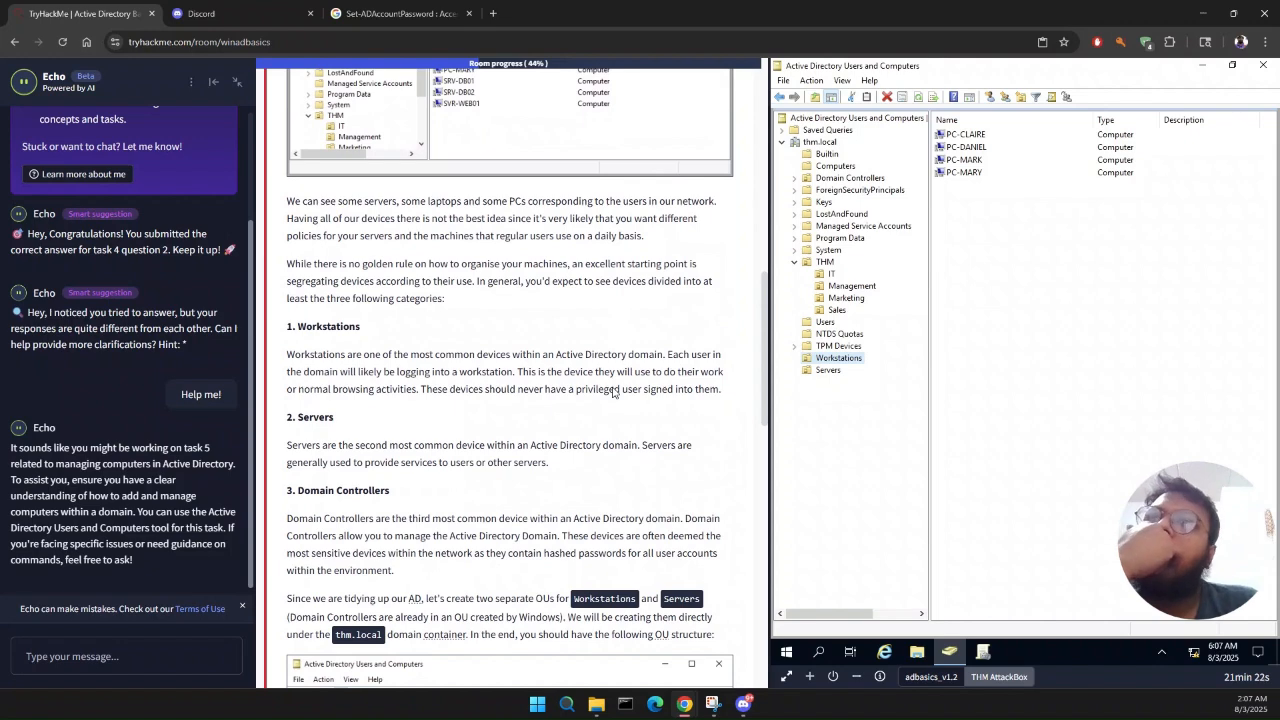
scroll(613, 392, "down", 2)
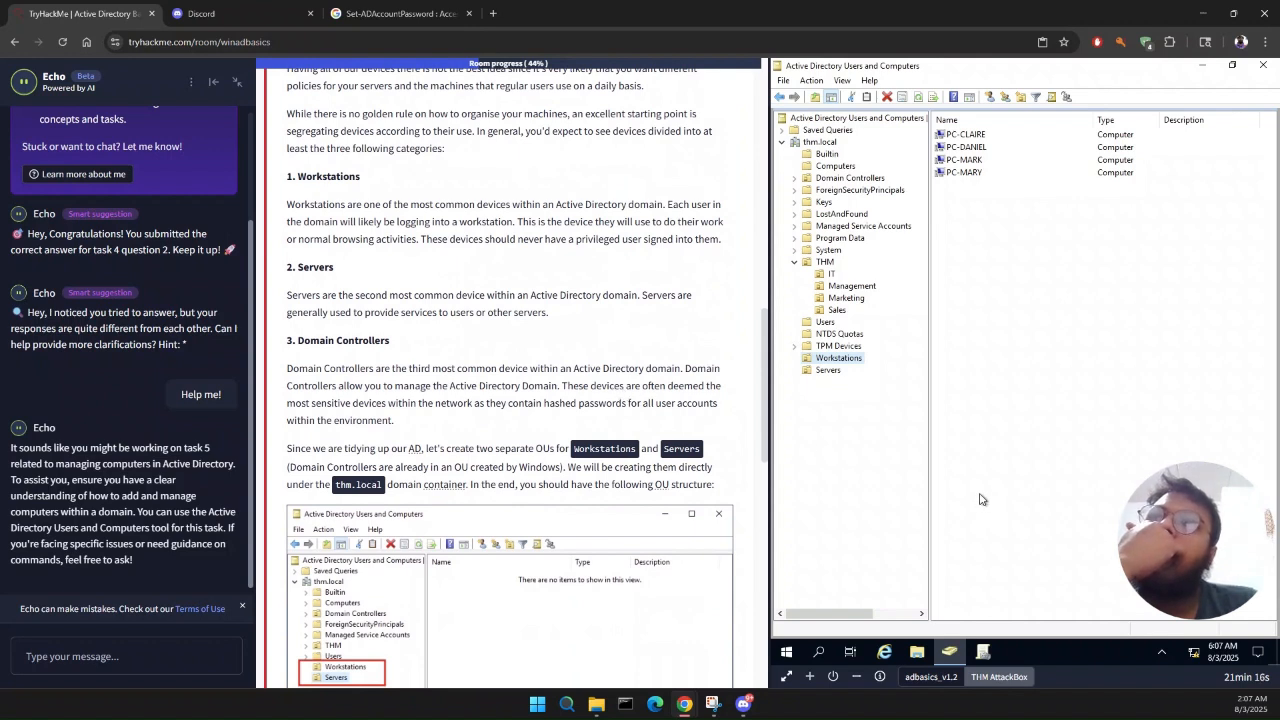
left_click(880, 180)
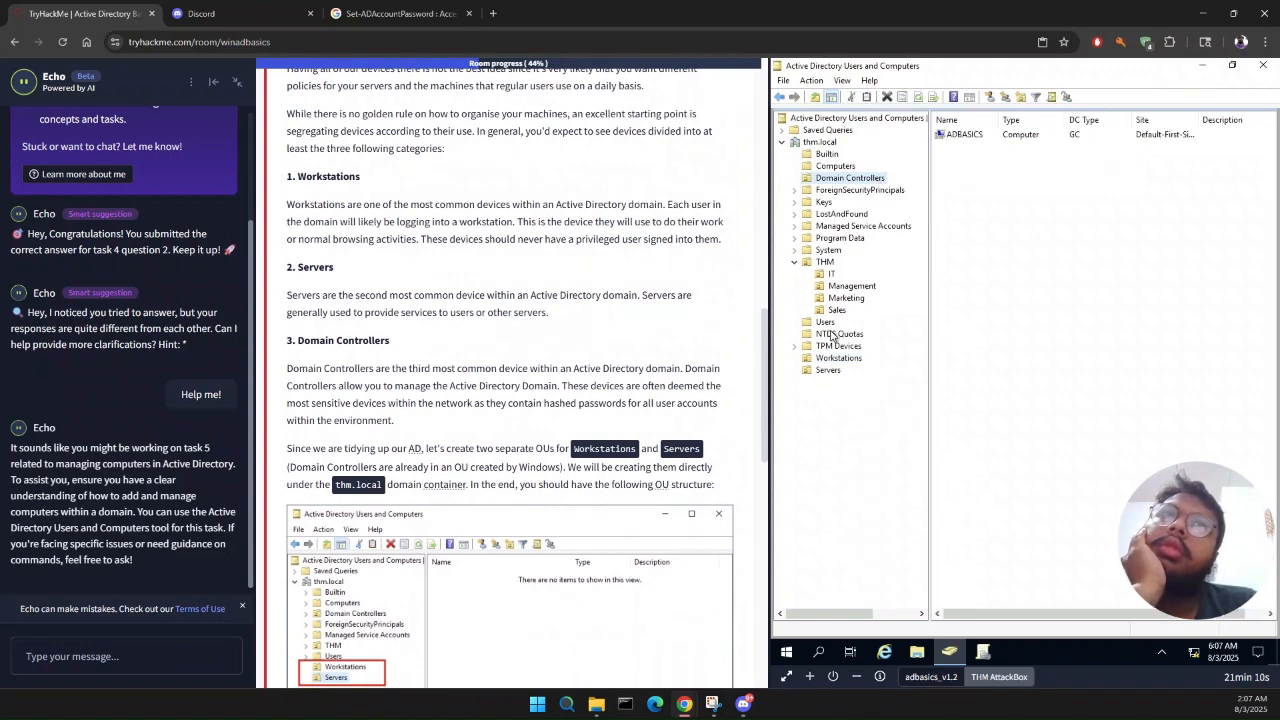
left_click(830, 362)
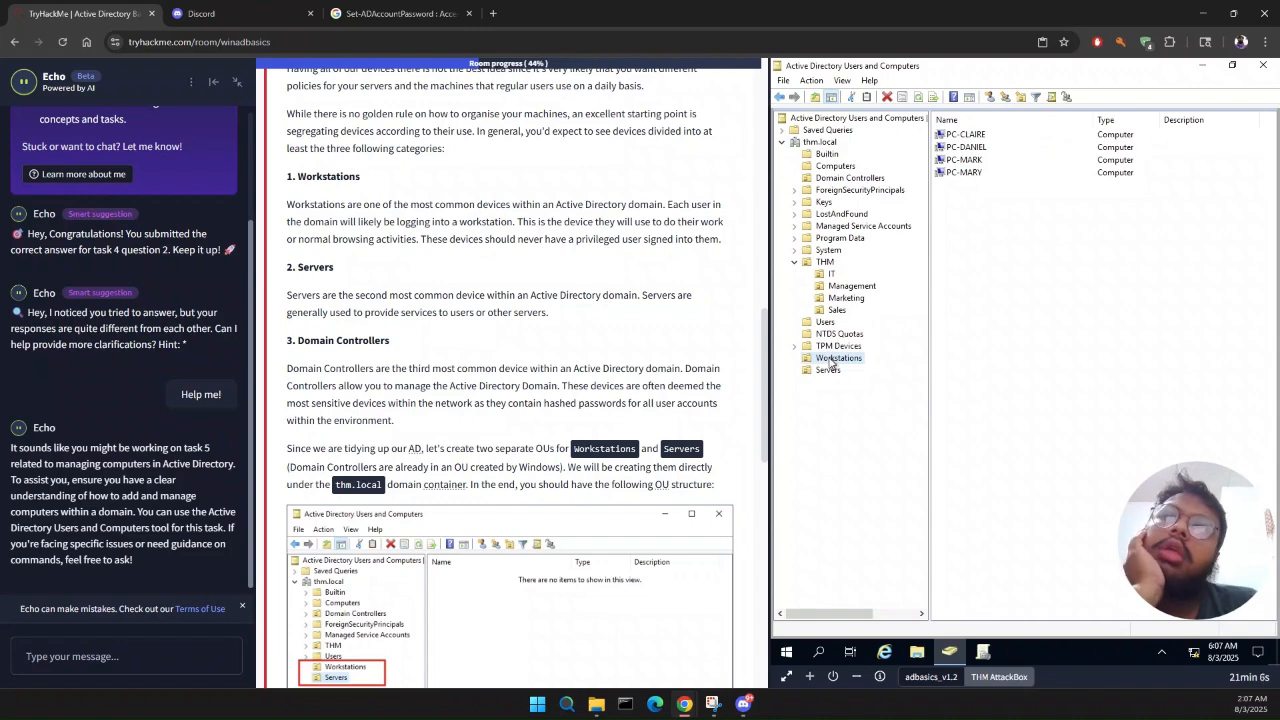
scroll(656, 441, "down", 2)
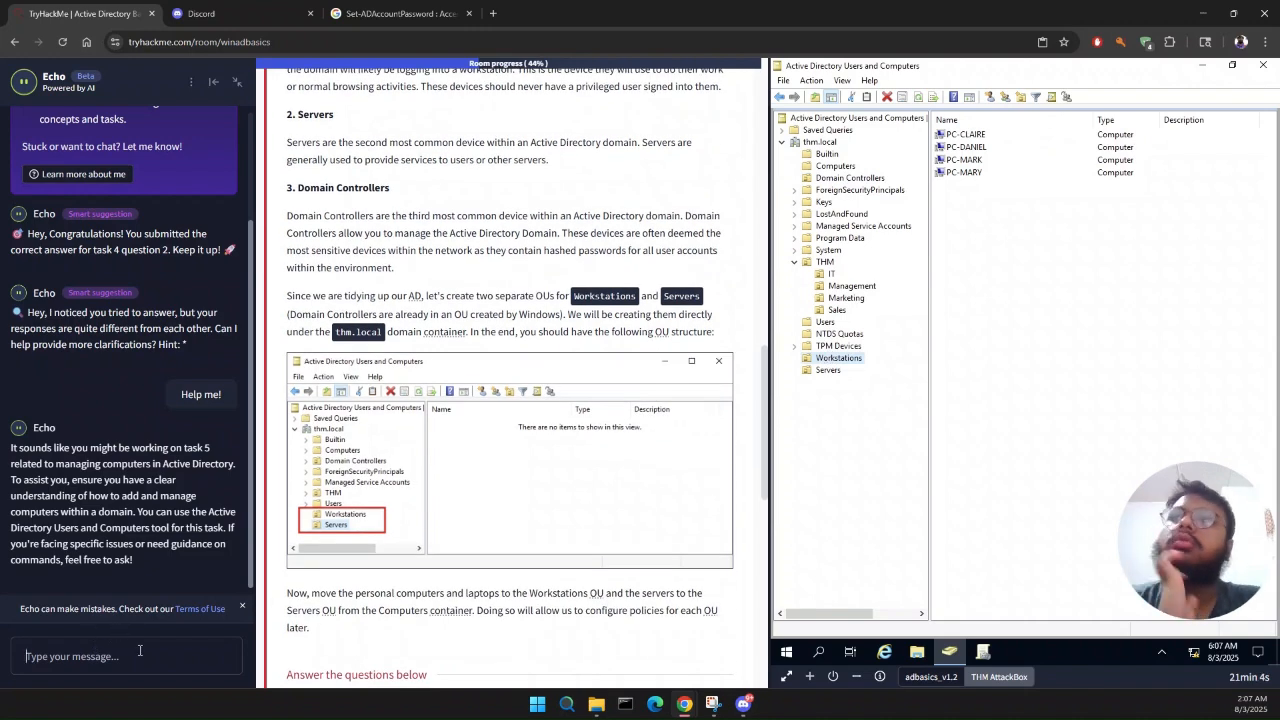
Step: Ask the Echo tutor "How can I know which are workstations and which are servers under computer?"
type("Ho")
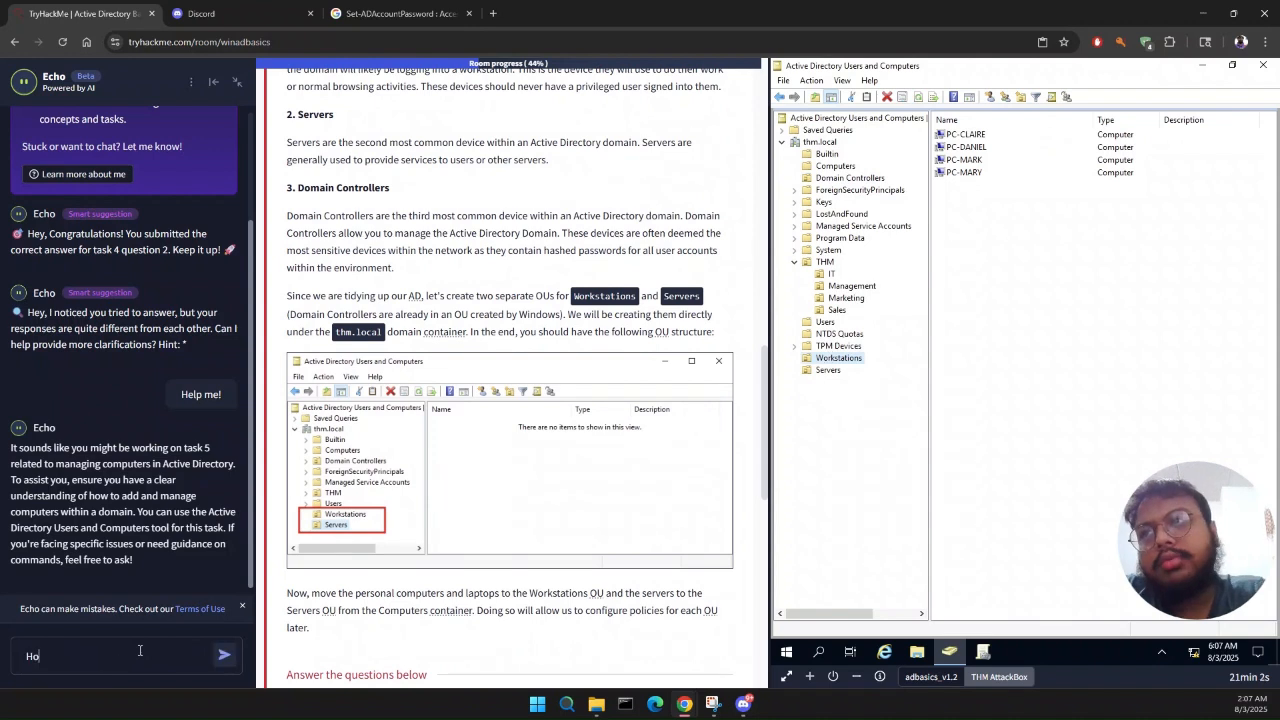
type("w can I know wh")
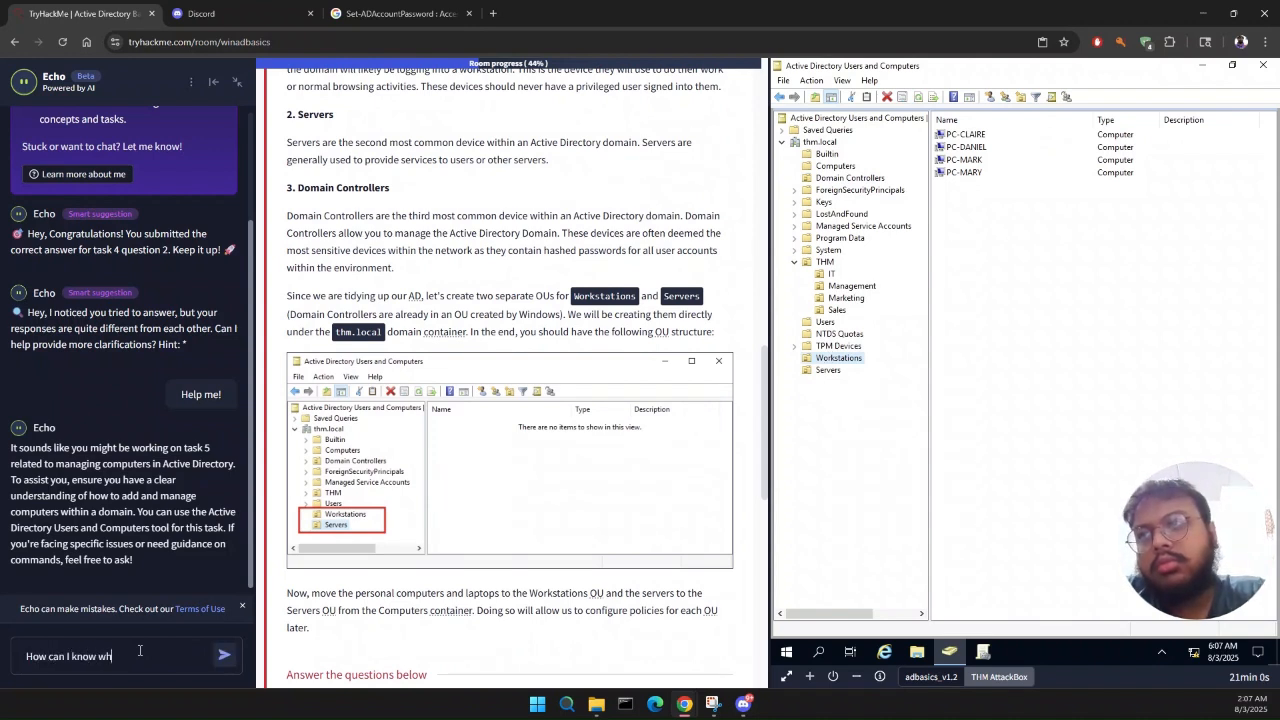
type("ich are")
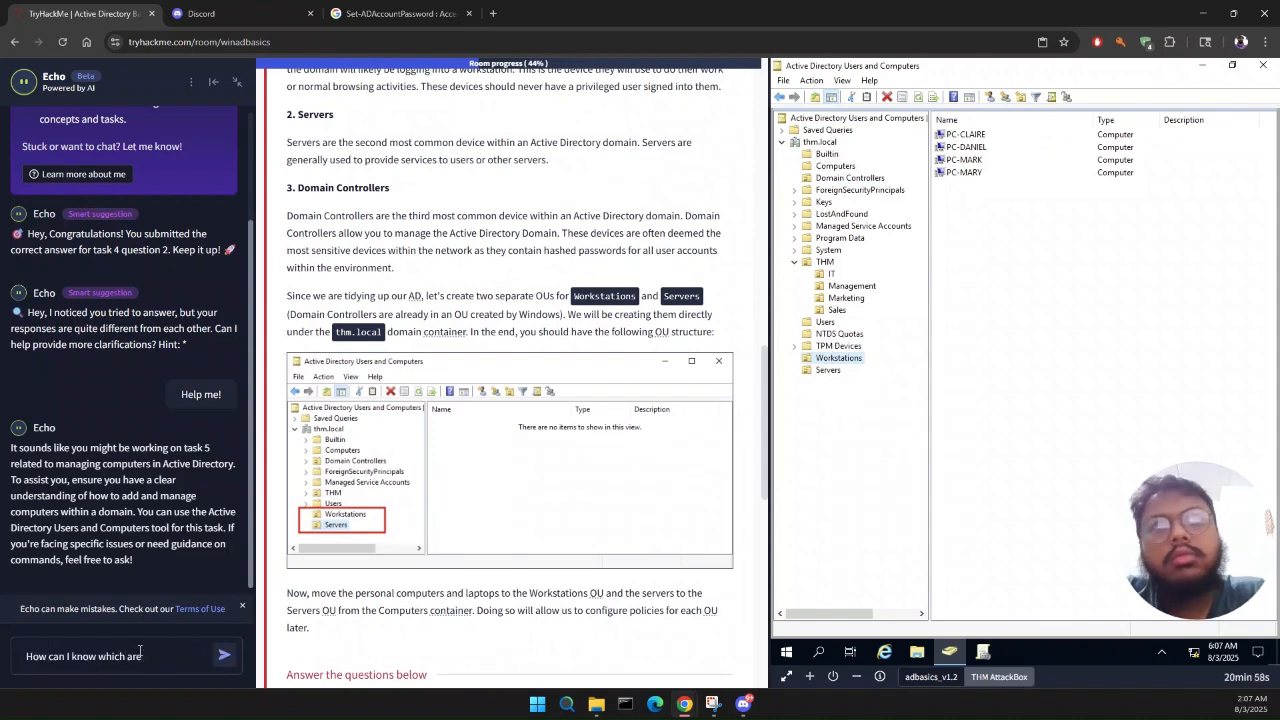
type(" workstatio")
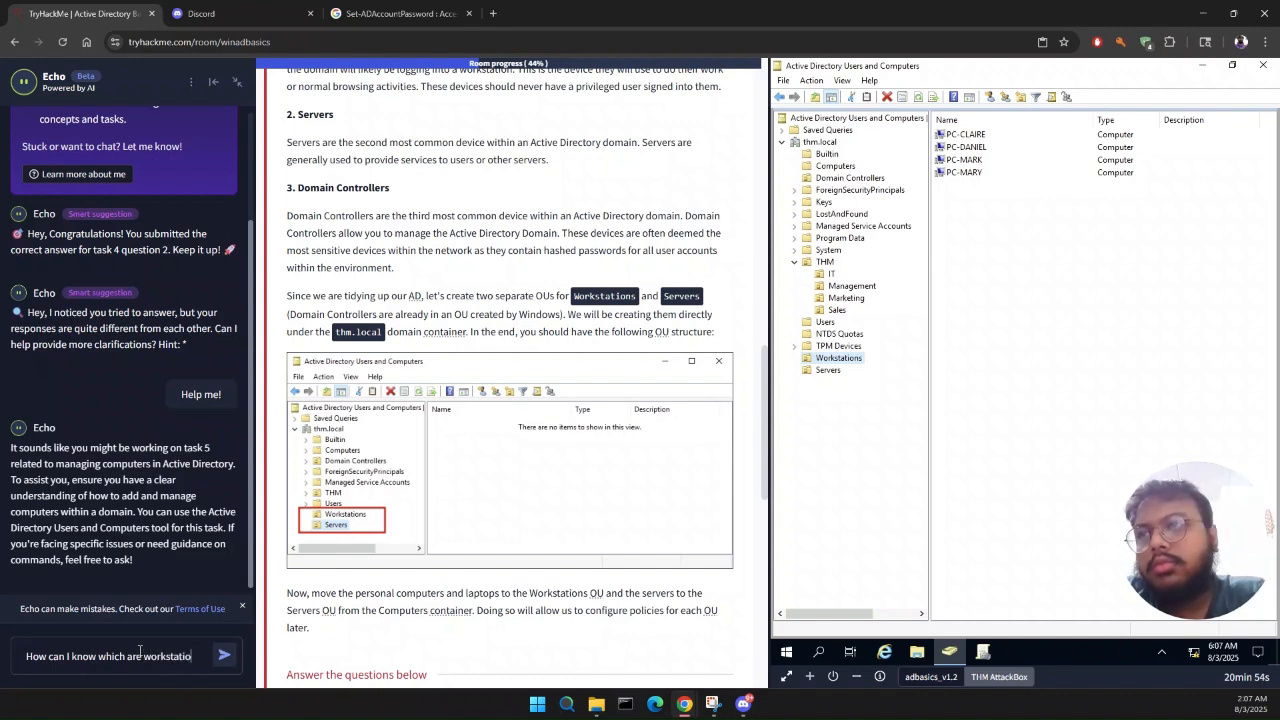
type("ns and which are s")
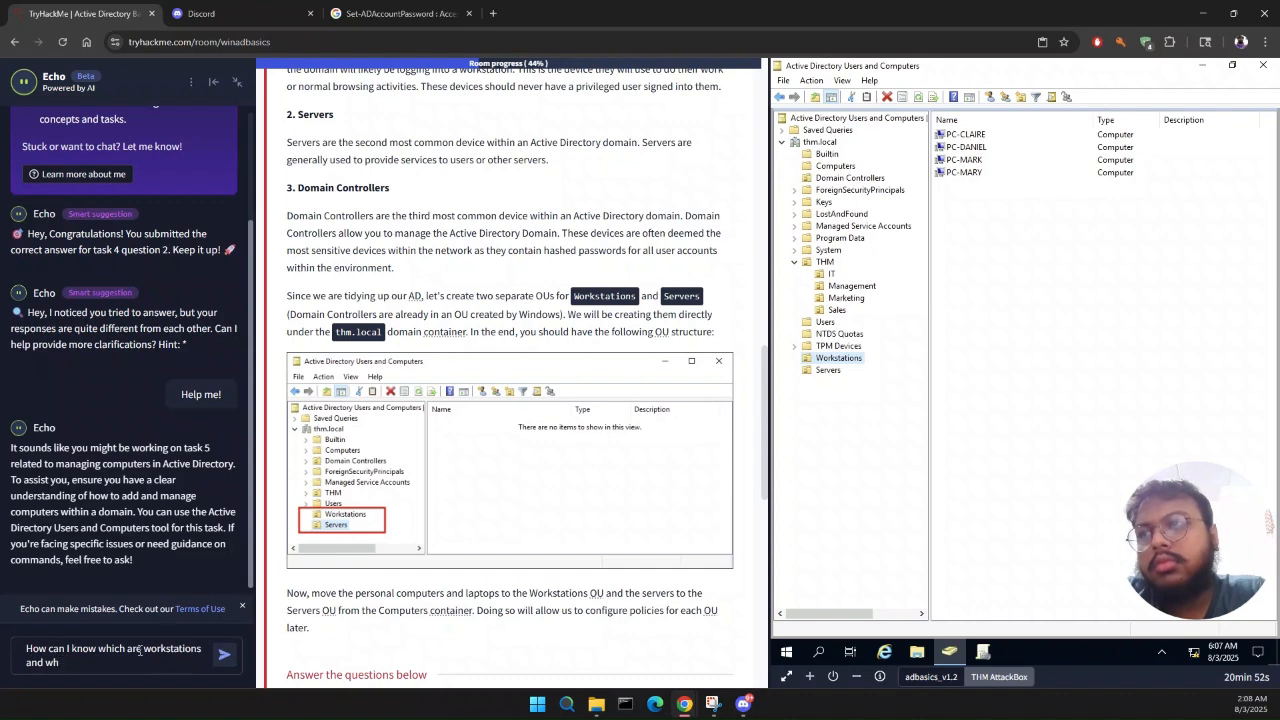
type("ervers")
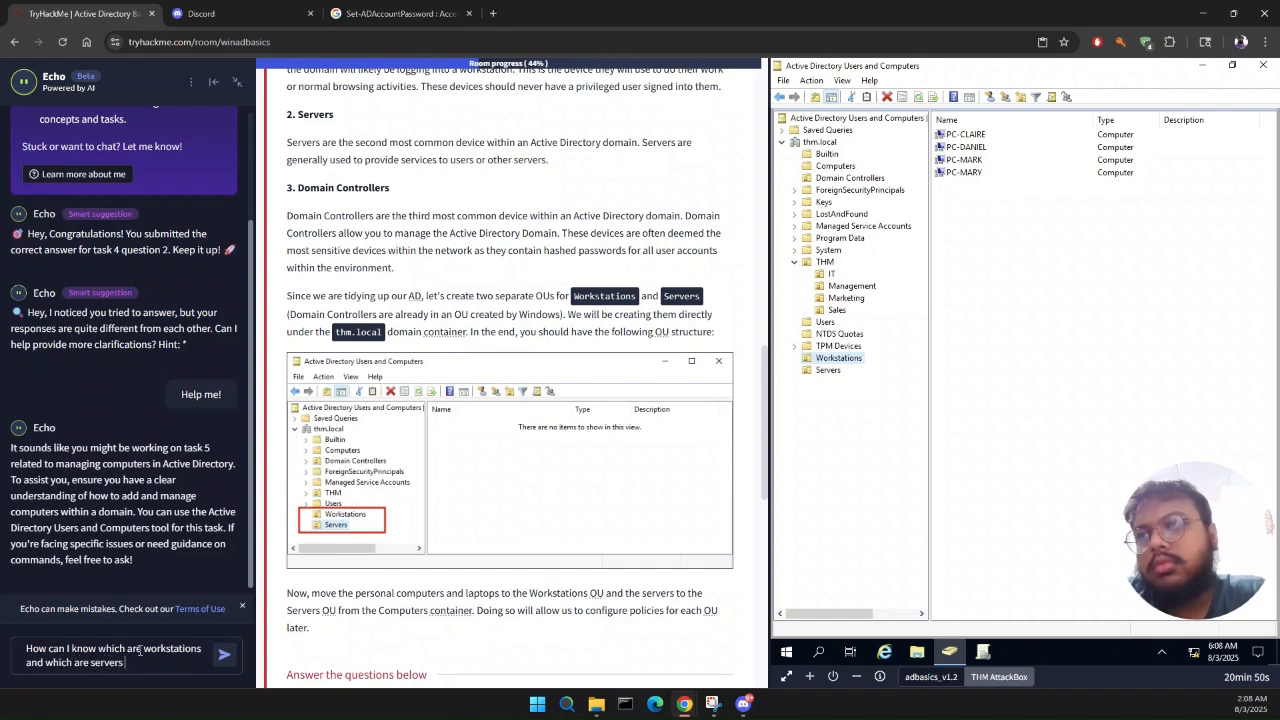
type(" under computer?")
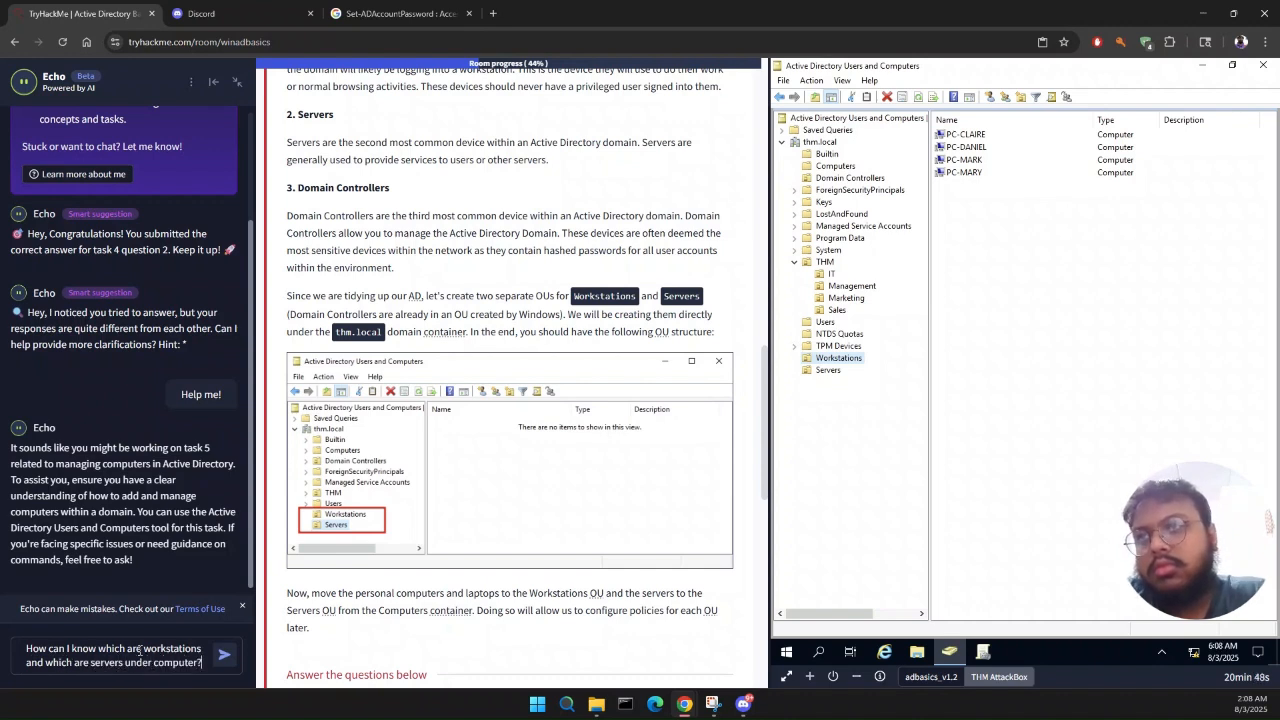
key("Return")
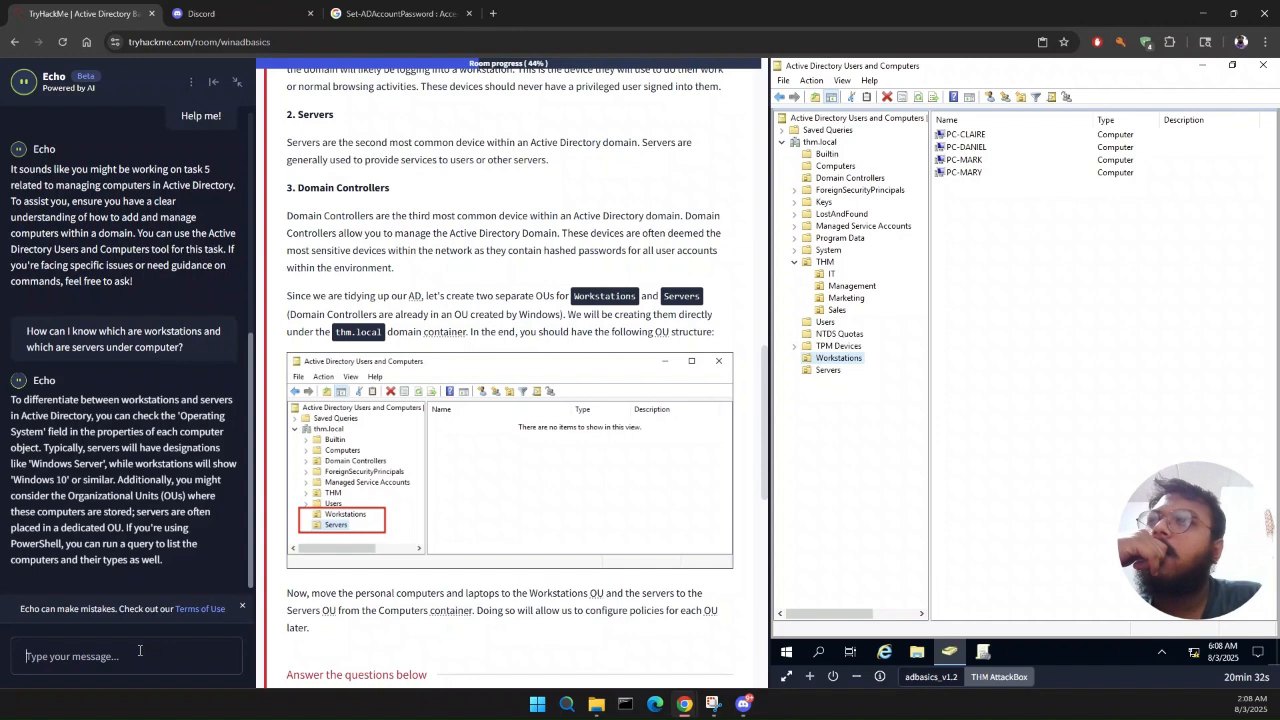
Step: Inspect the general and operating system properties of PC-CLAIRE in the Workstations OU and close them
right_click(975, 141)
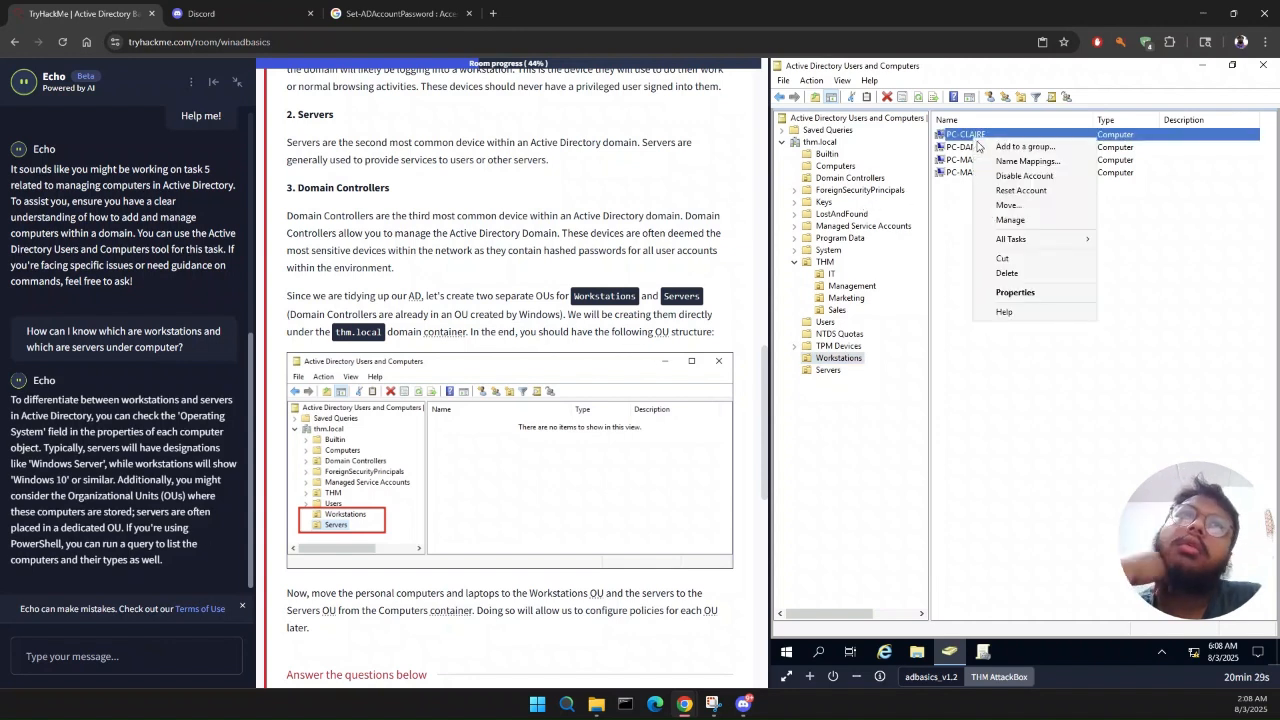
left_click(1015, 292)
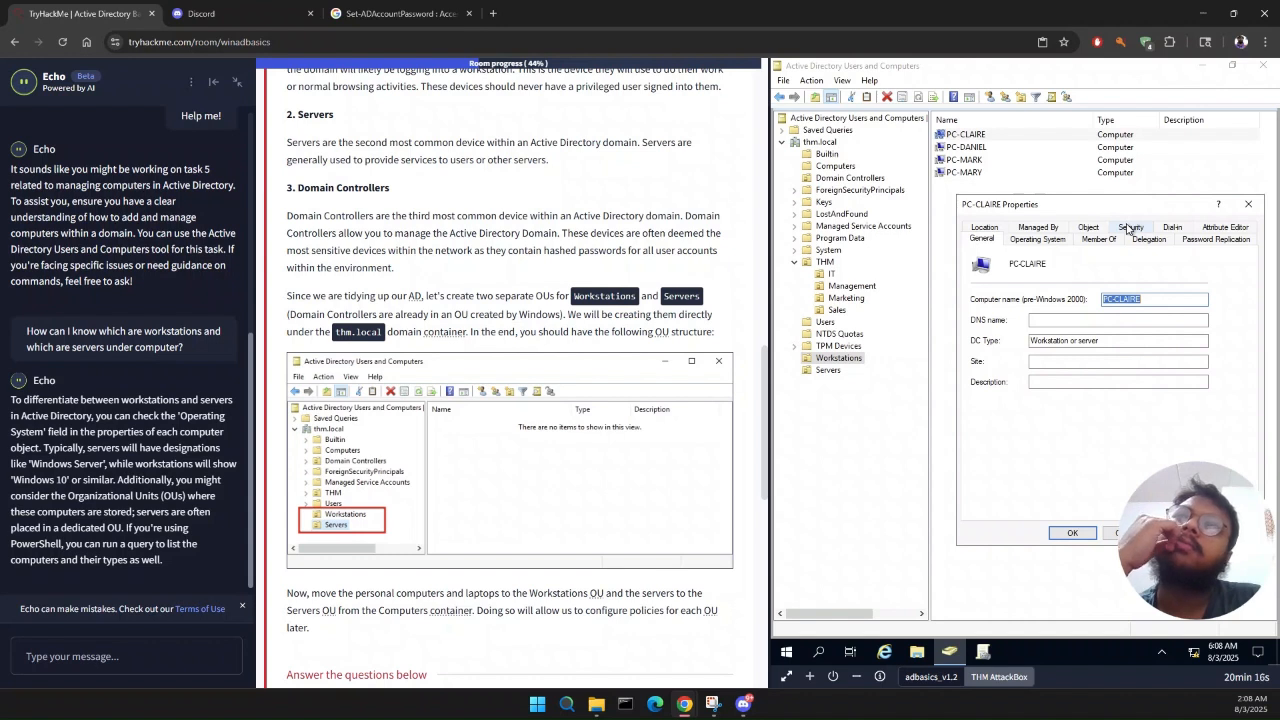
left_click(1068, 244)
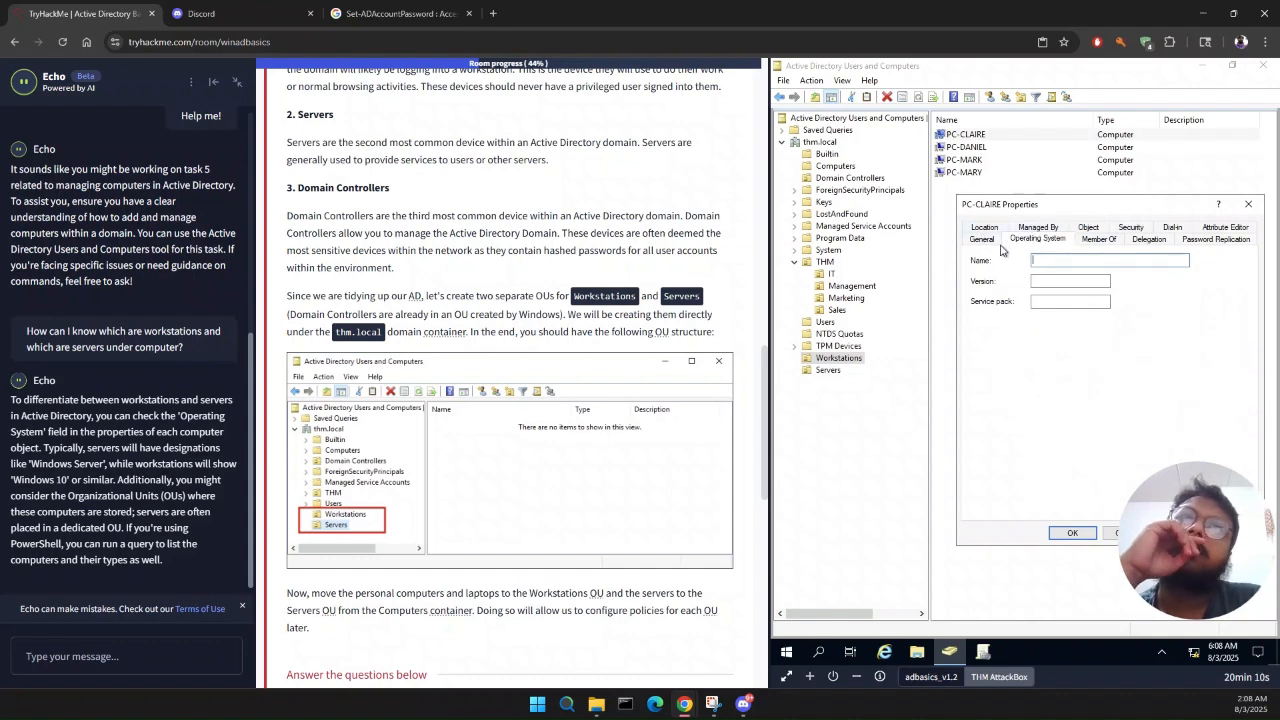
left_click(985, 240)
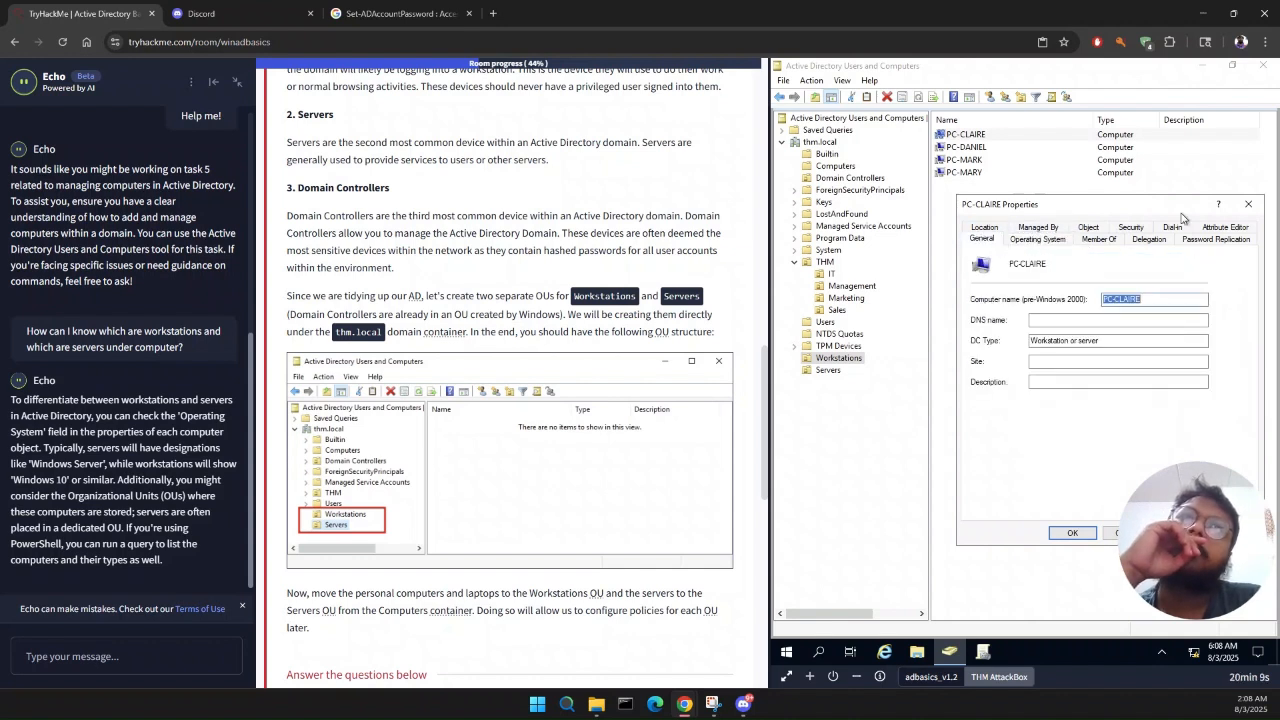
left_click(1248, 204)
Step: Answer the Task 5 question on how many computers ended up in the Workstations OU with 7
scroll(623, 458, "down", 7)
scroll(623, 458, "up", 3)
left_click(429, 349)
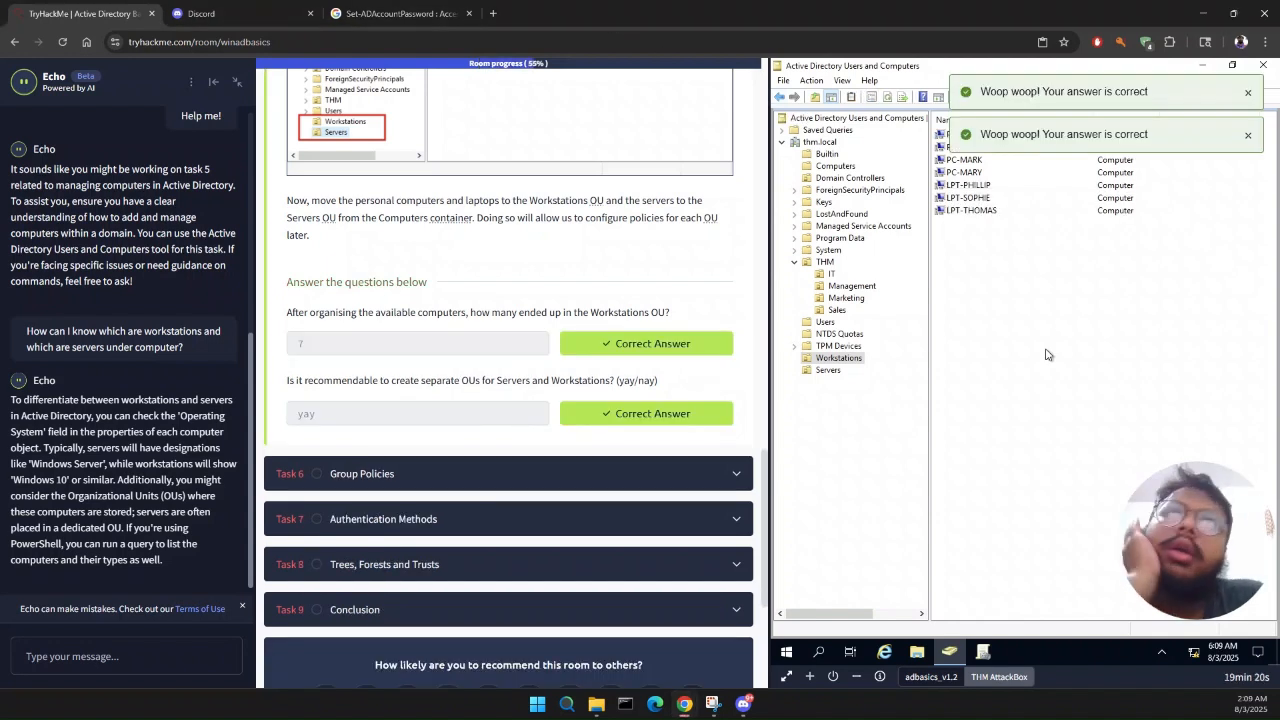
Step: Undock the Echo tutor chat, check its options and collapse it to the floating icon
left_click(237, 82)
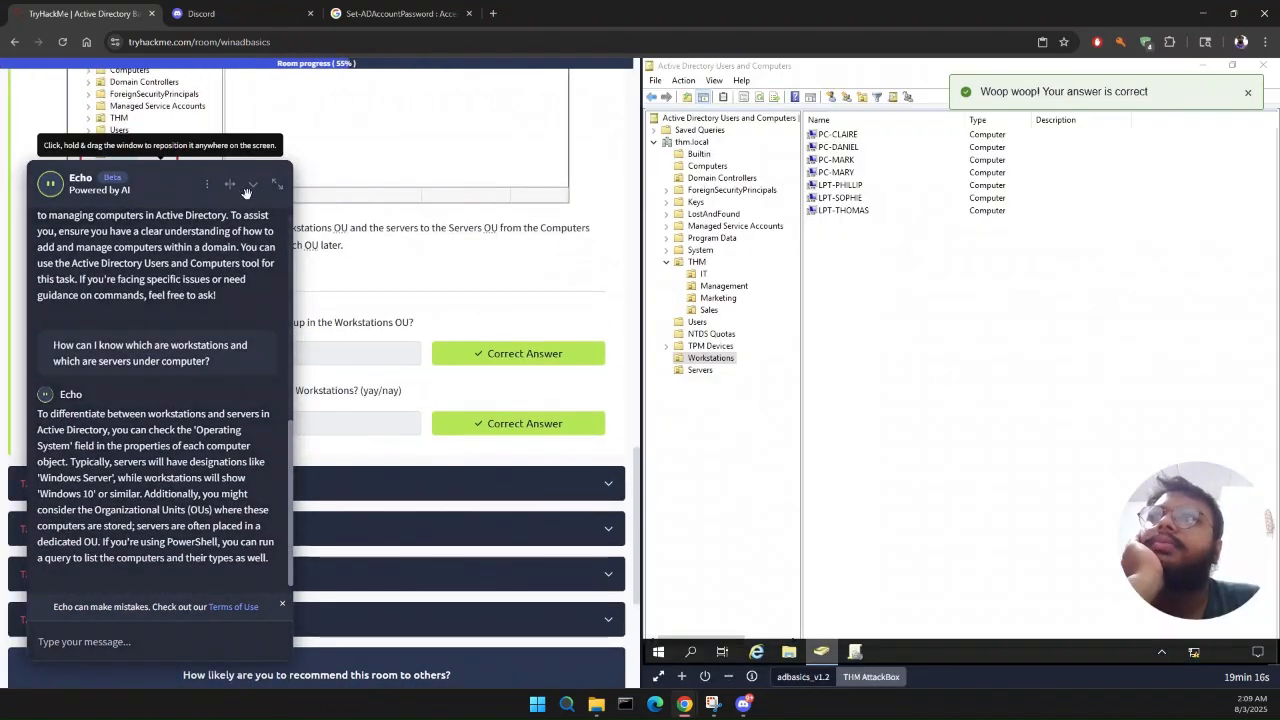
left_click(207, 184)
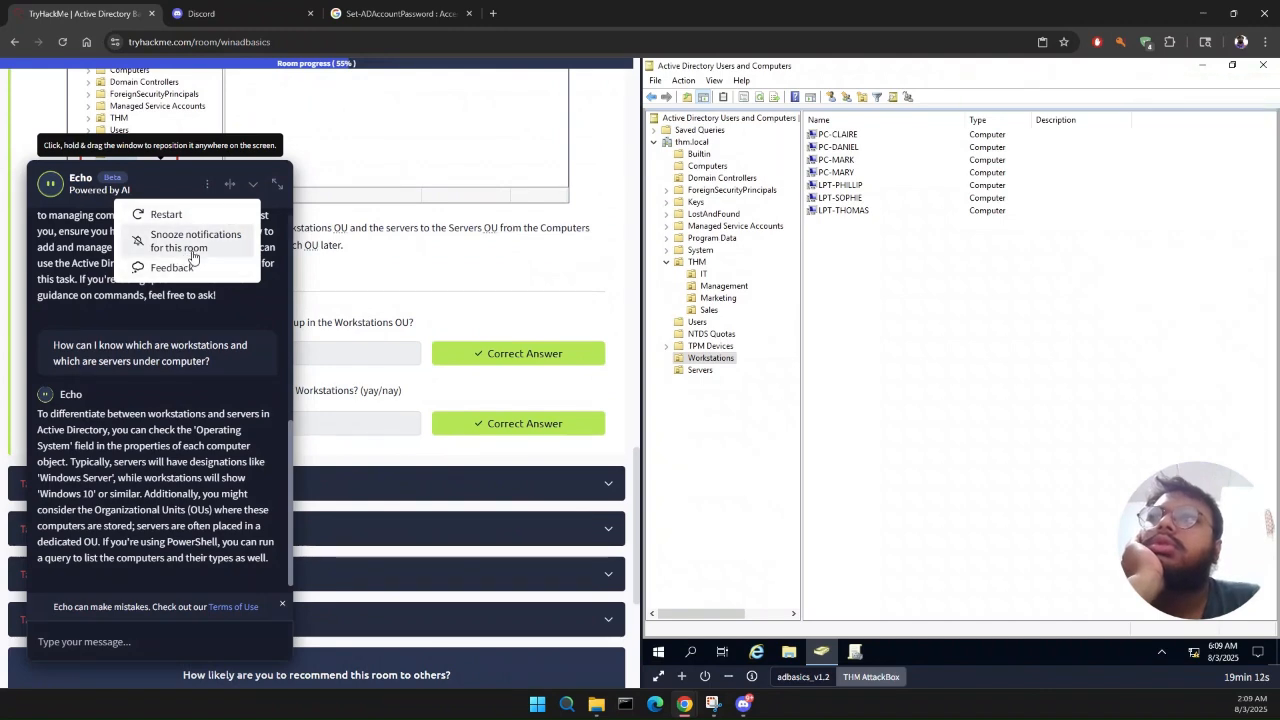
left_click(270, 187)
left_click(274, 188)
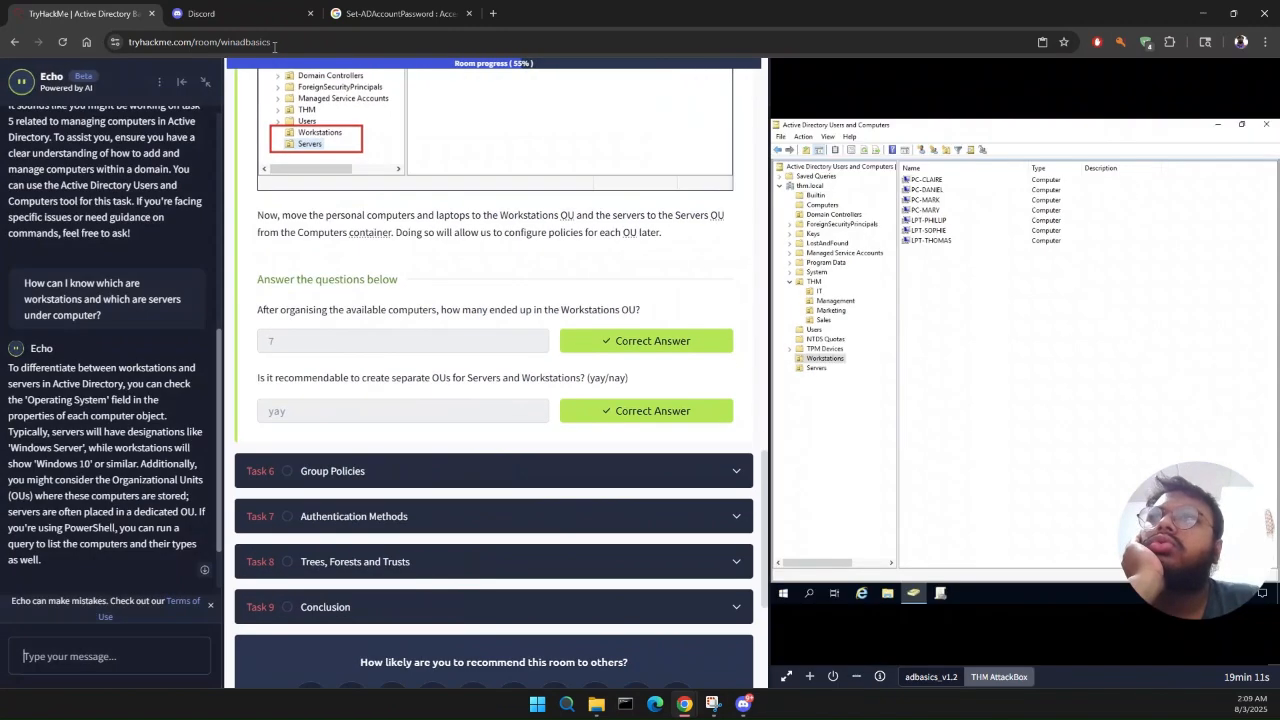
left_click(214, 80)
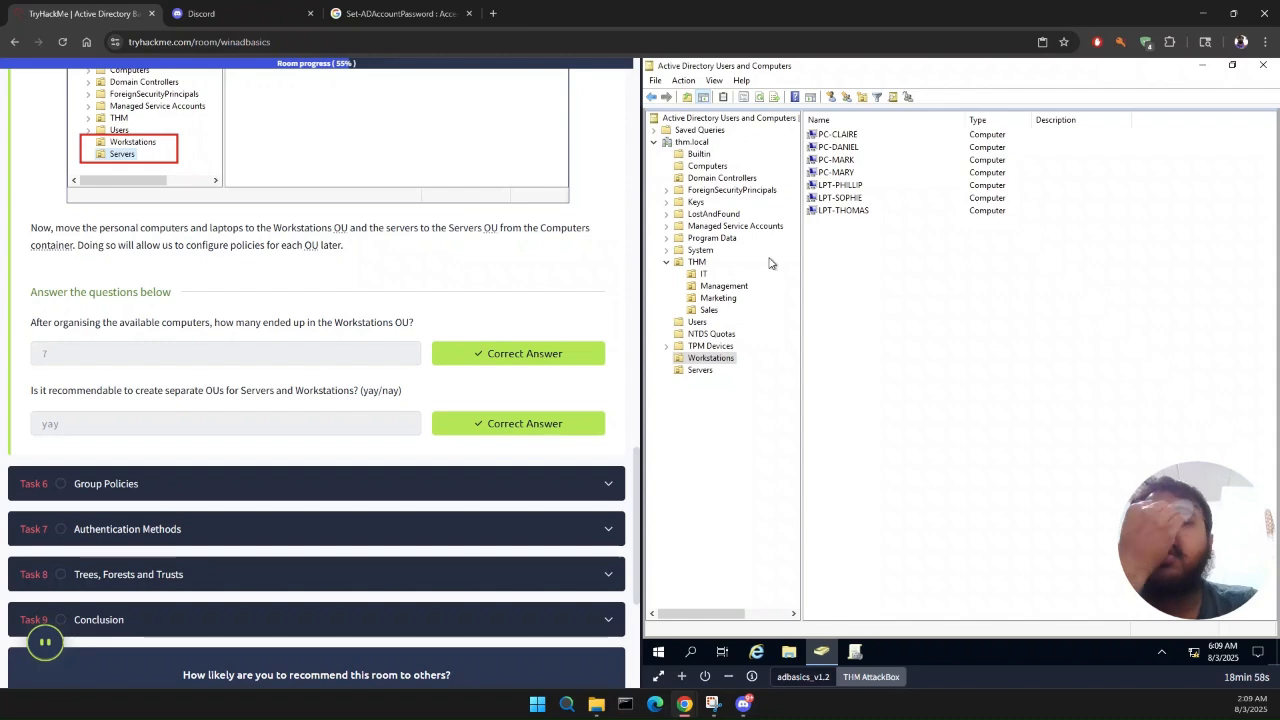
Step: Open Task 6 on Group Policies and launch Group Policy Management on the remote Windows machine
left_click(200, 486)
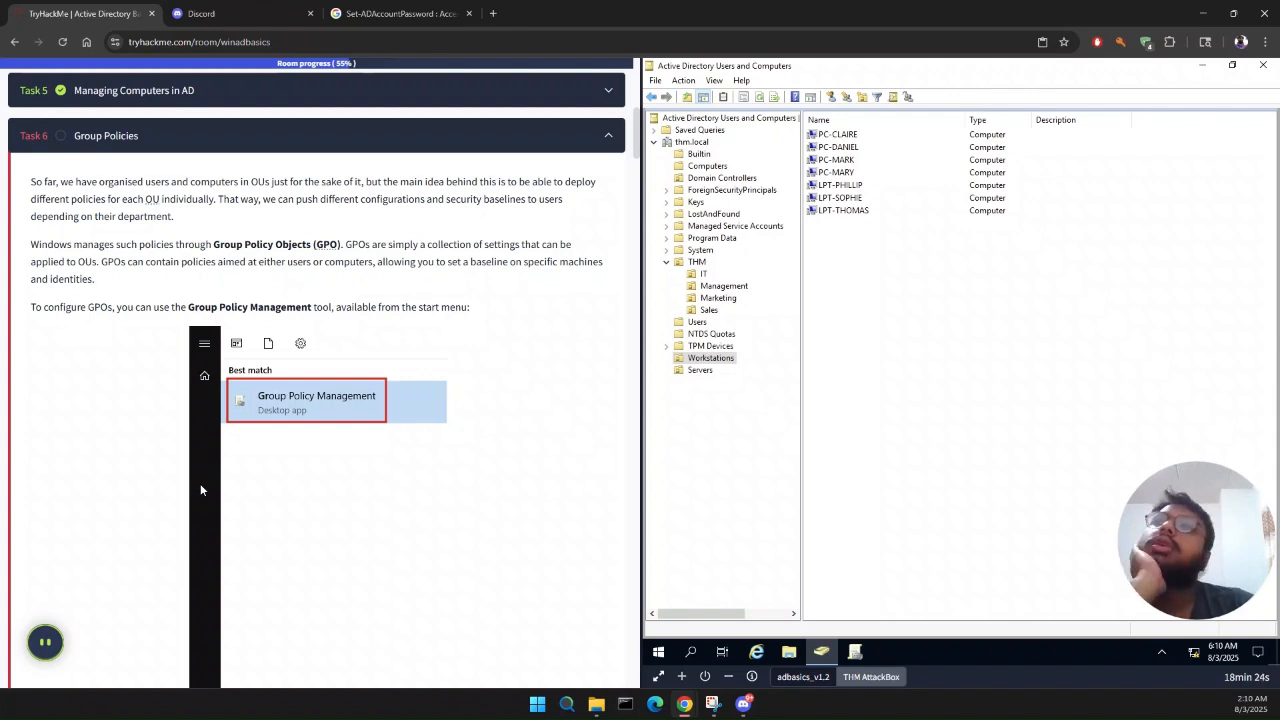
scroll(200, 483, "down", 1)
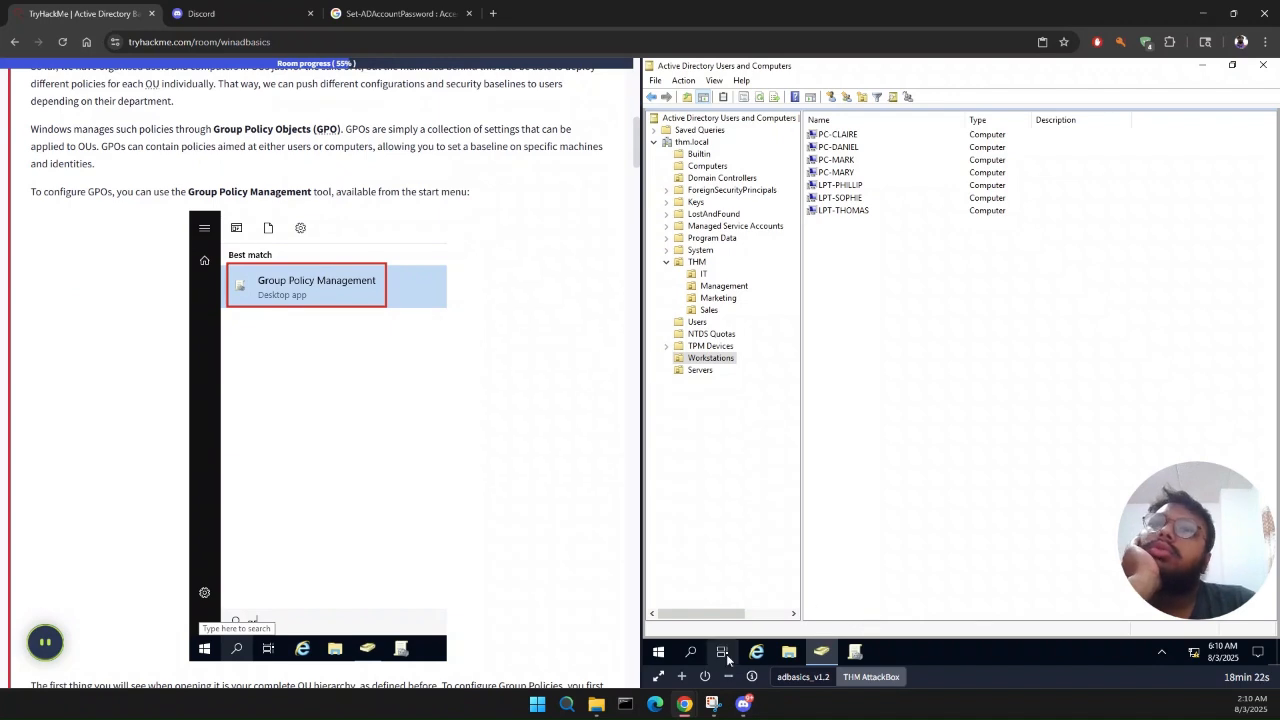
left_click(687, 657)
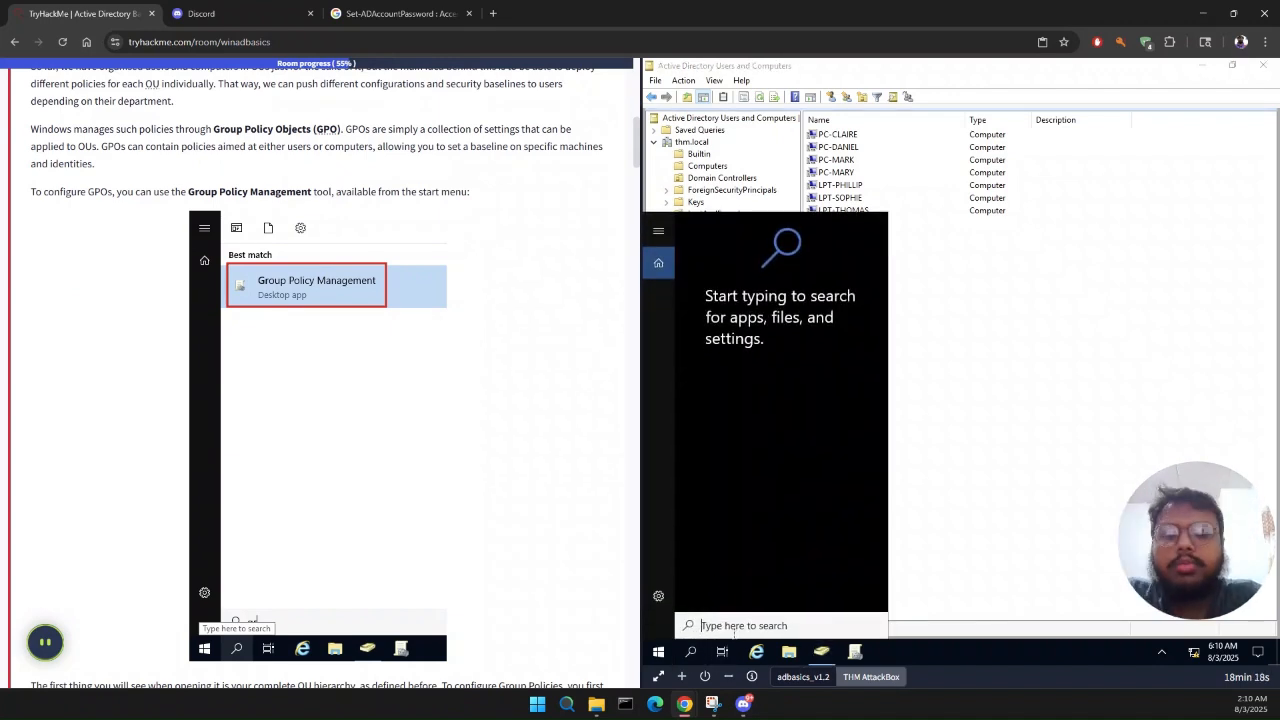
type("GROIP")
key("BackSpace")
key("BackSpace")
type("UP")
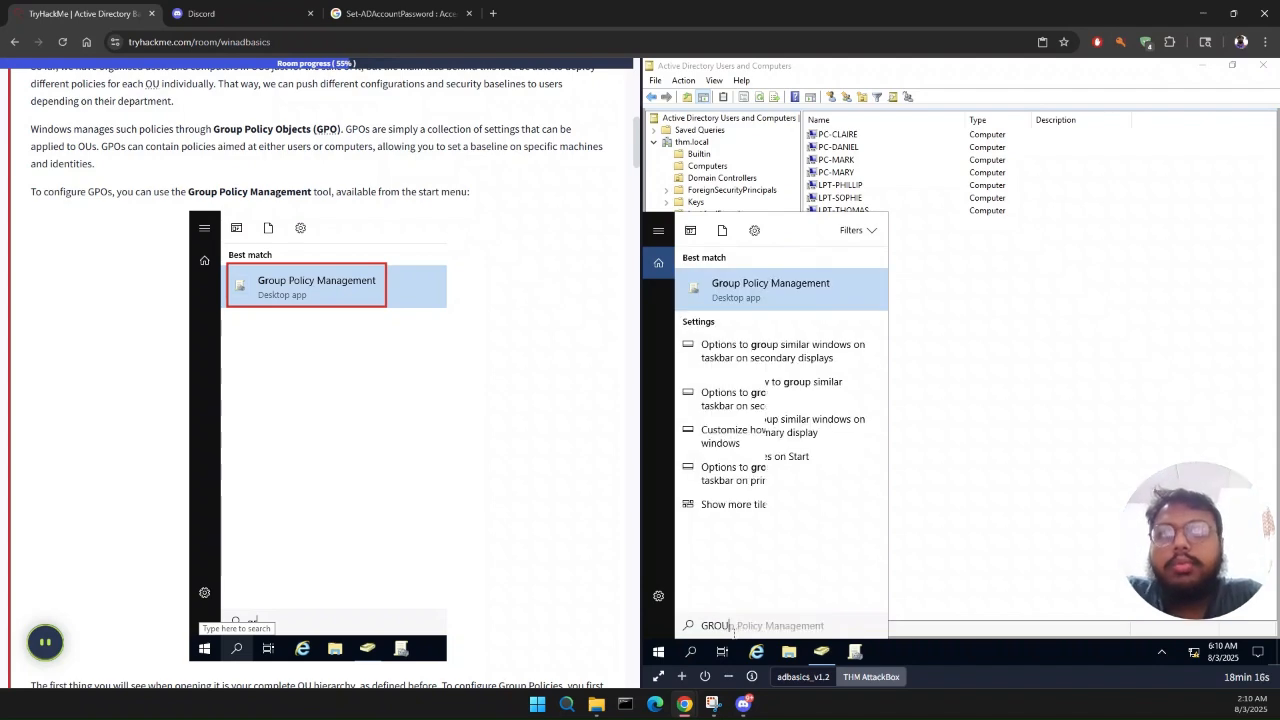
key("Return")
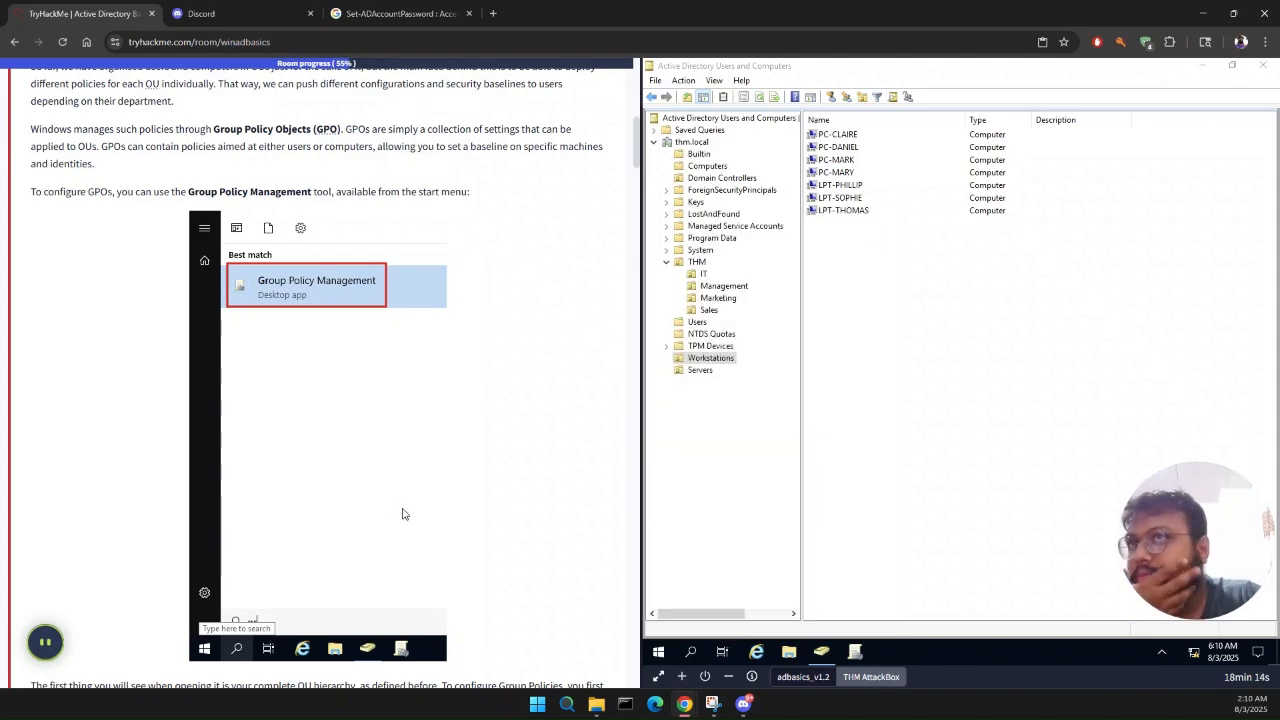
Step: Read the Task 6 introduction to GPOs and expand the Group Policy Objects container of thm.local
scroll(391, 503, "down", 3)
scroll(391, 503, "down", 1)
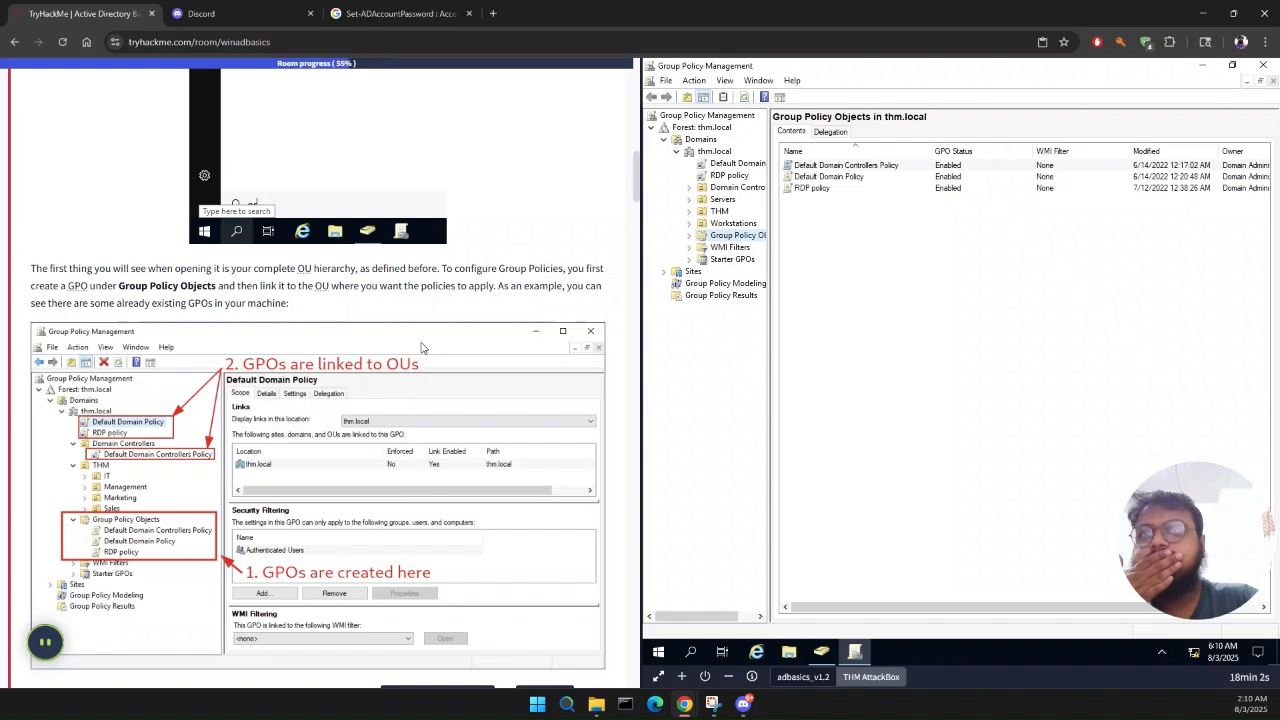
left_click(799, 448)
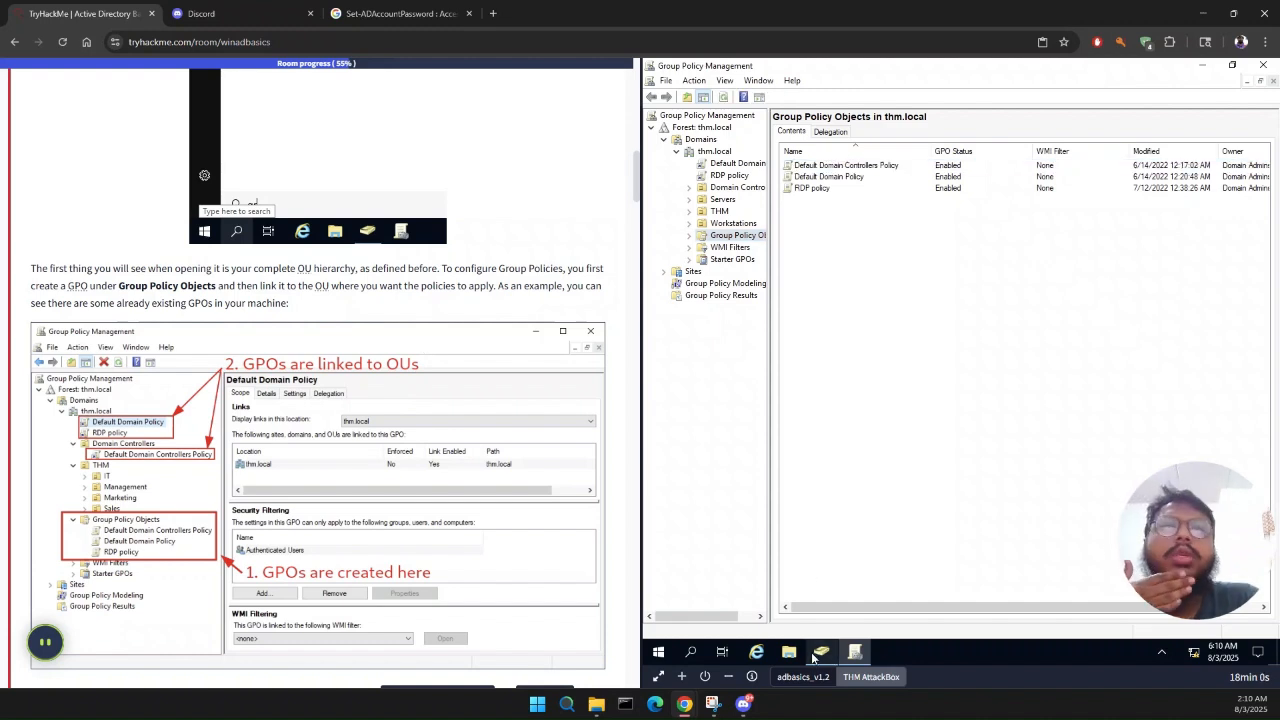
mouse_move(855, 652)
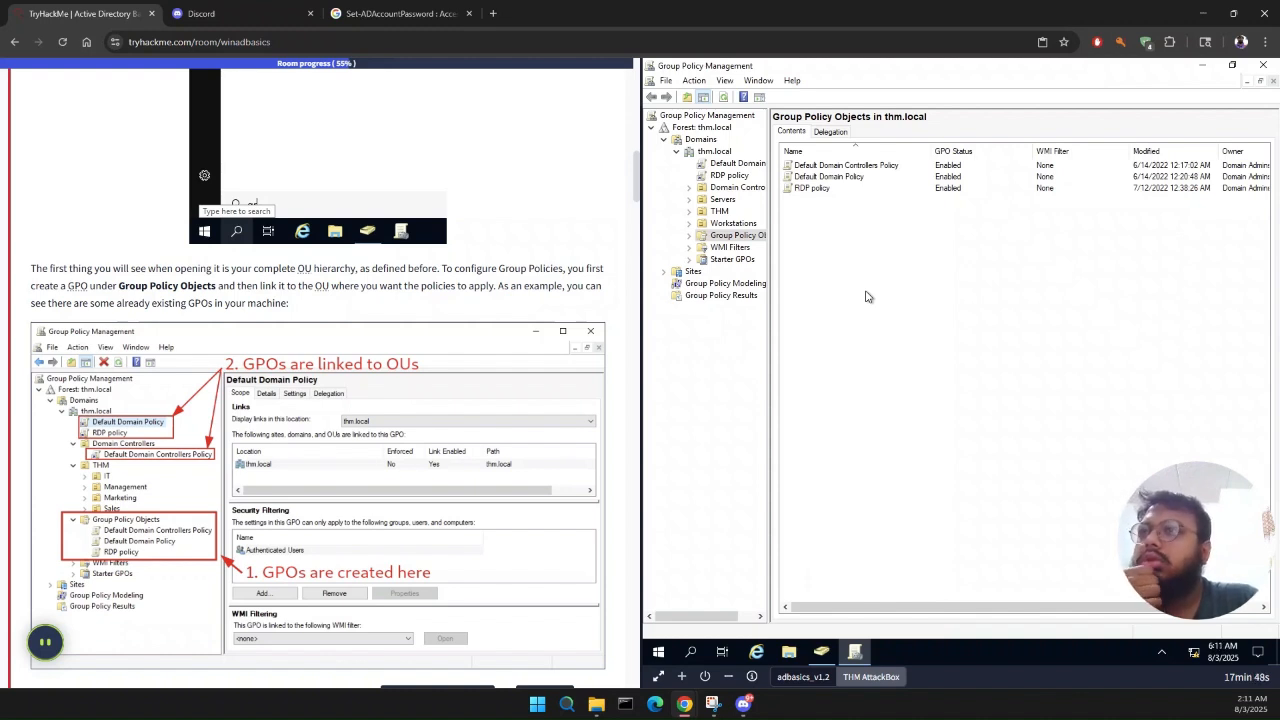
left_click(689, 236)
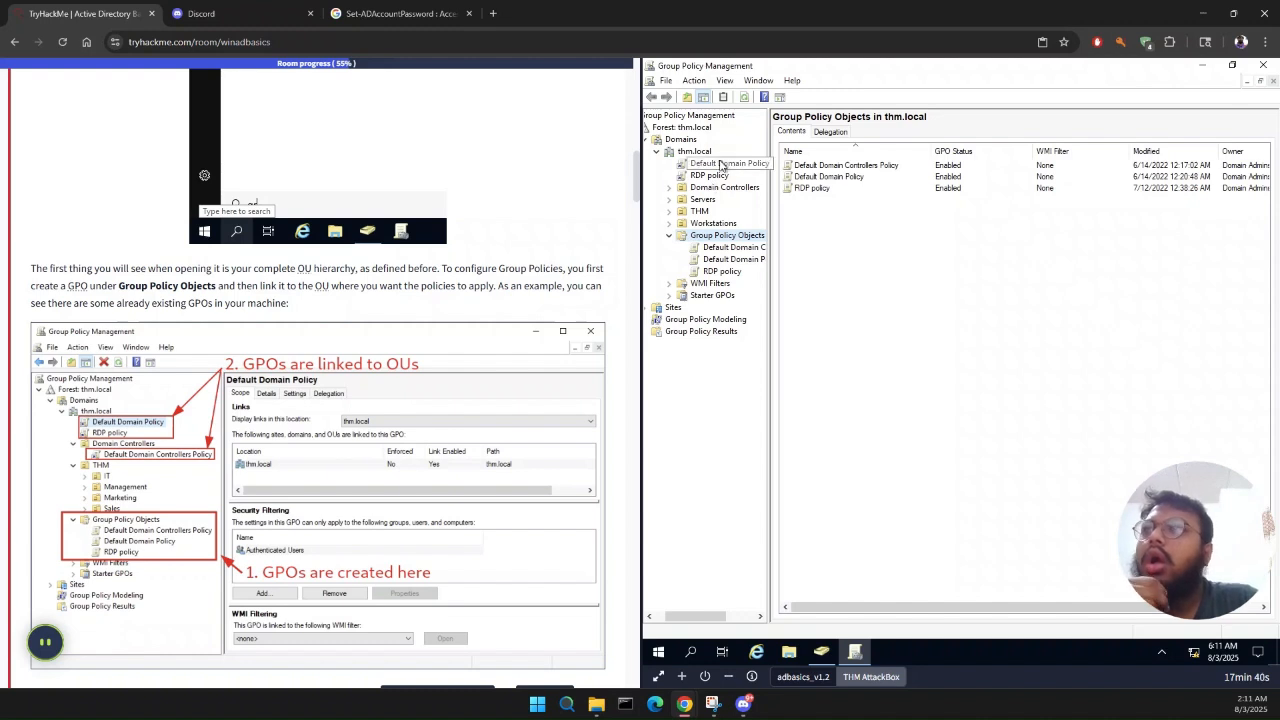
Step: Examine the scope of the policy linked to Domain Controllers and of the Default Domain Policy, comparing them with the Task 6 explanation
left_click(670, 189)
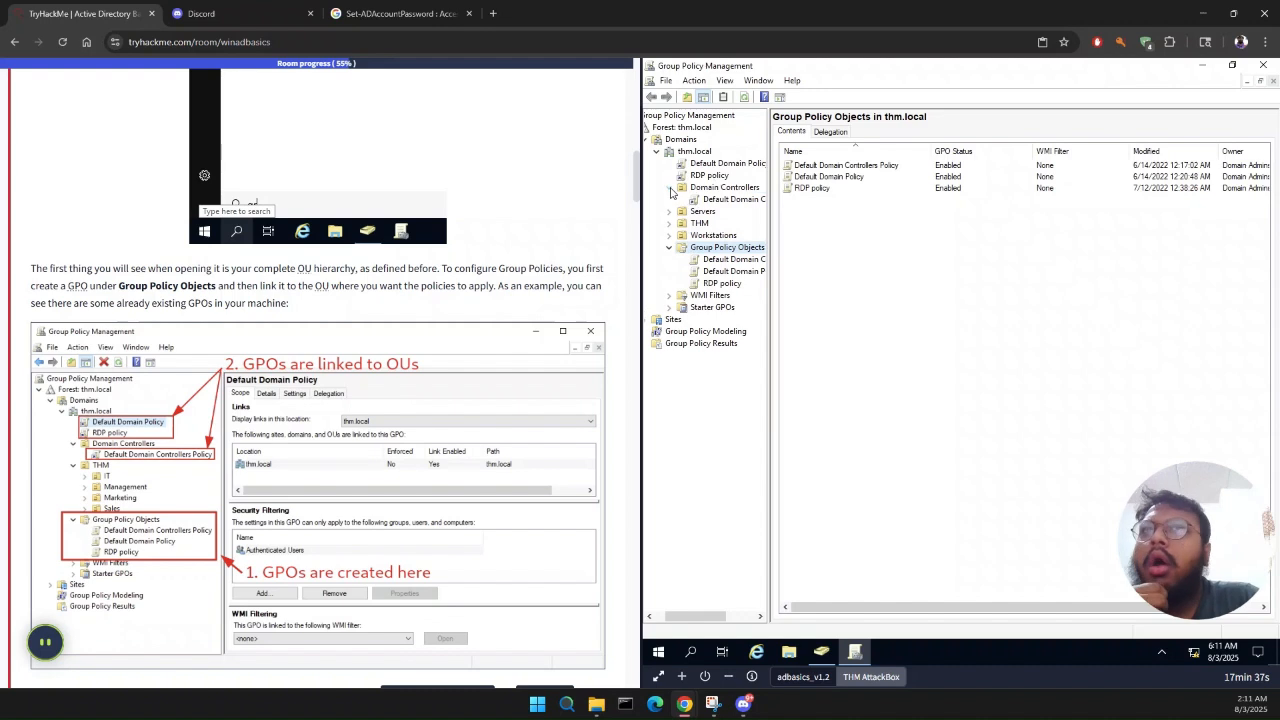
left_click(734, 201)
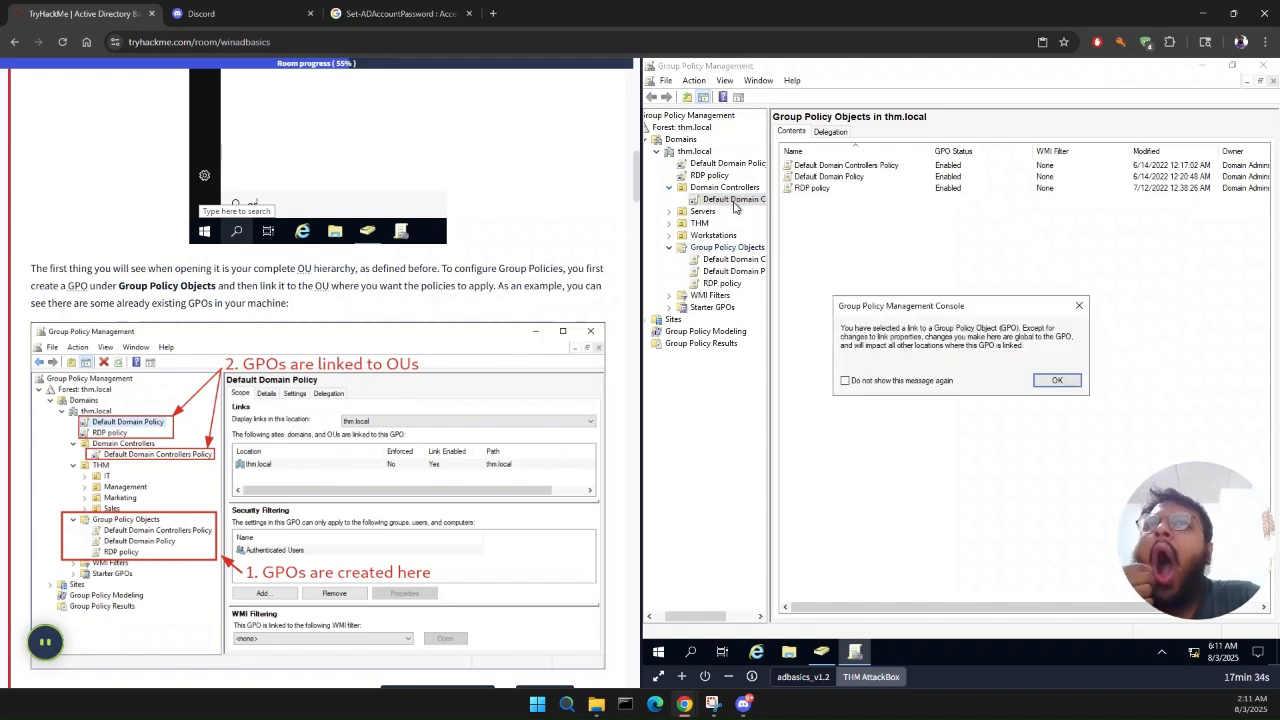
left_click(1057, 381)
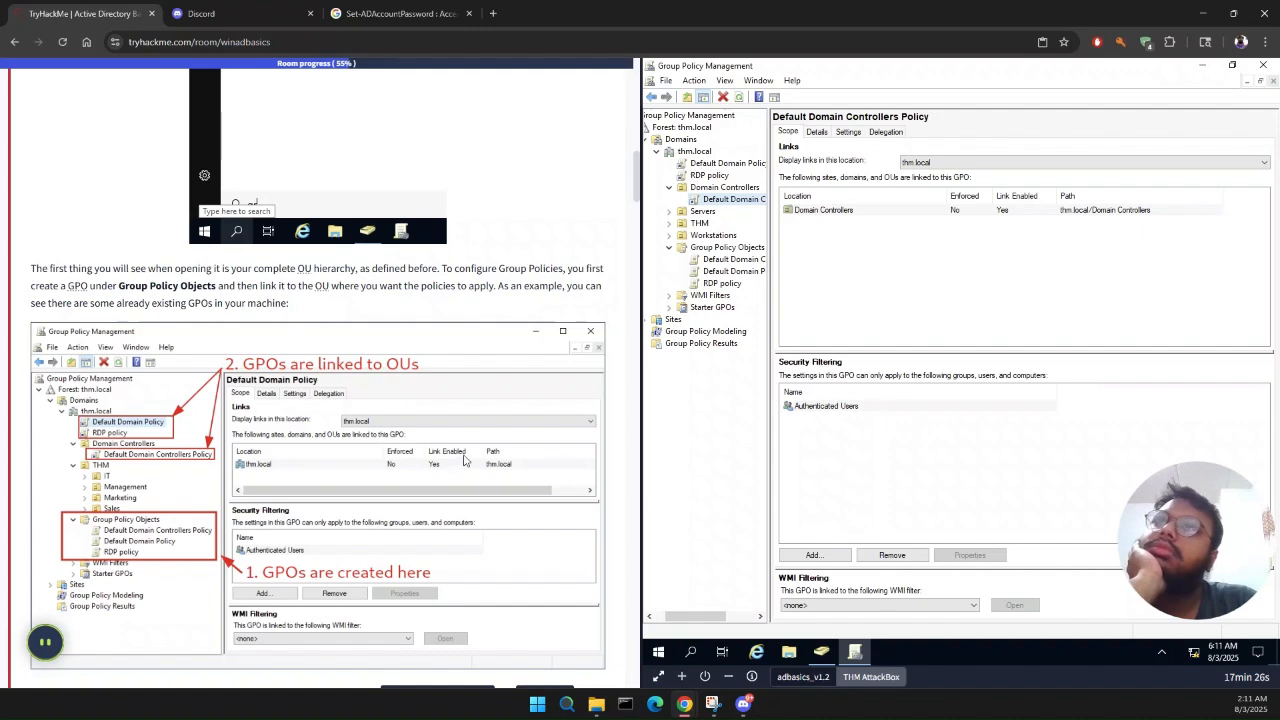
left_click(738, 273)
scroll(240, 605, "down", 3)
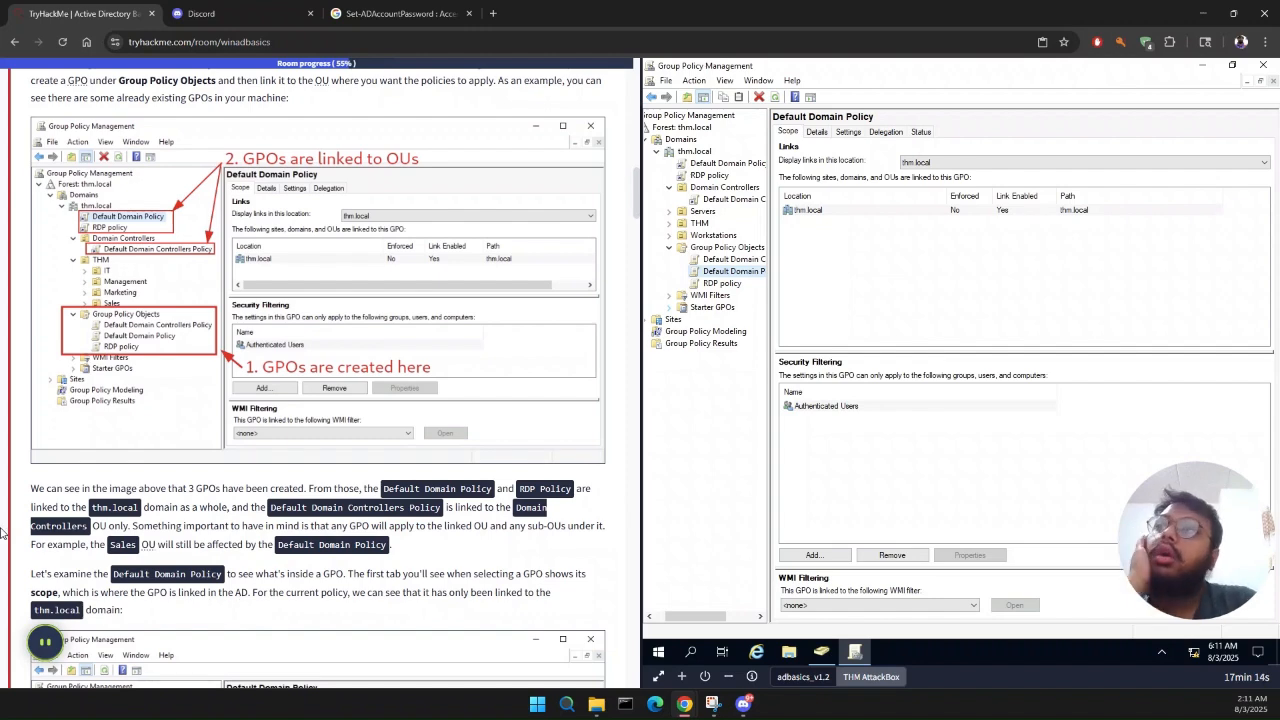
Step: Read the Task 6 explanation of GPO links, sub-OU inheritance, scope and Security Filtering for the Default Domain Policy
scroll(213, 605, "down", 1)
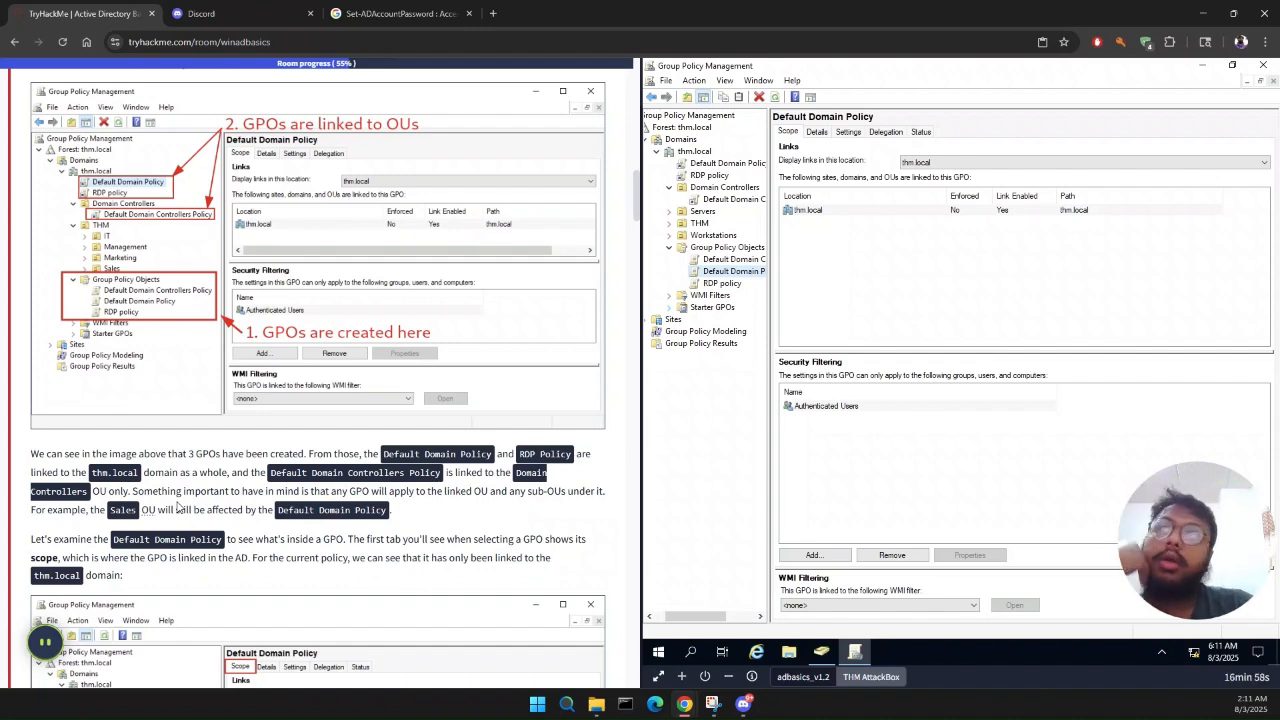
scroll(178, 508, "down", 1)
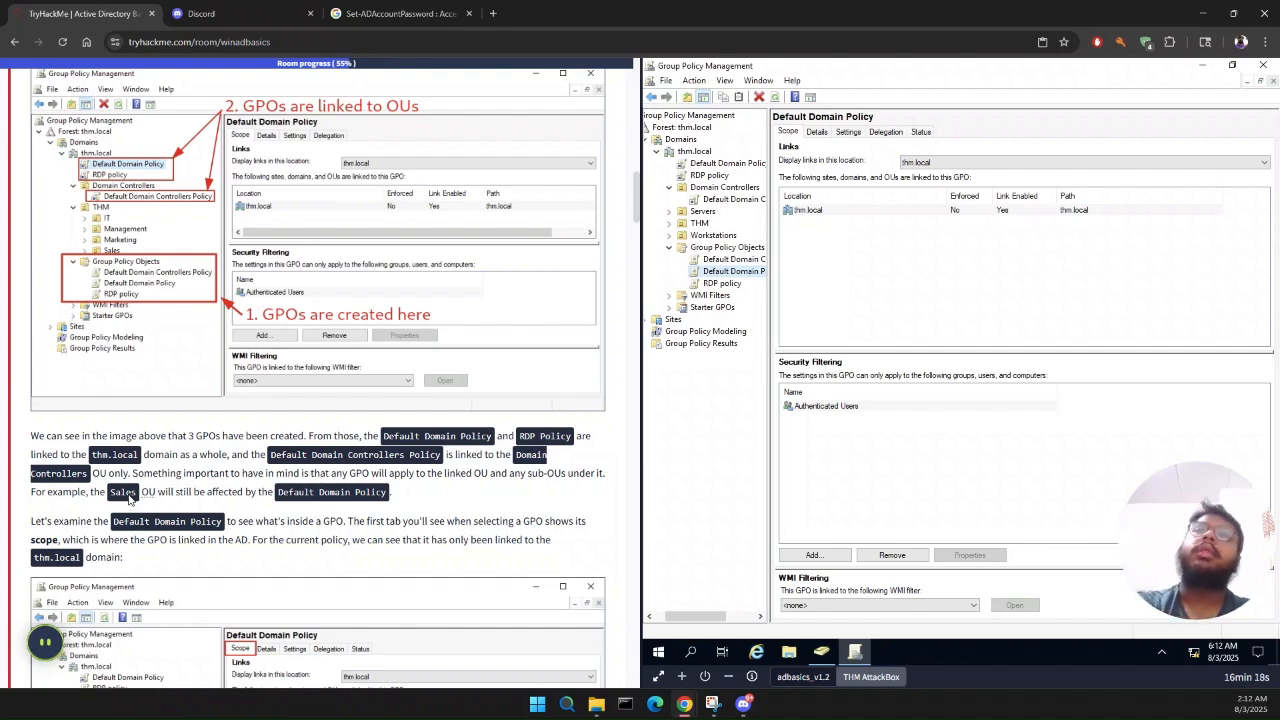
scroll(128, 500, "down", 3)
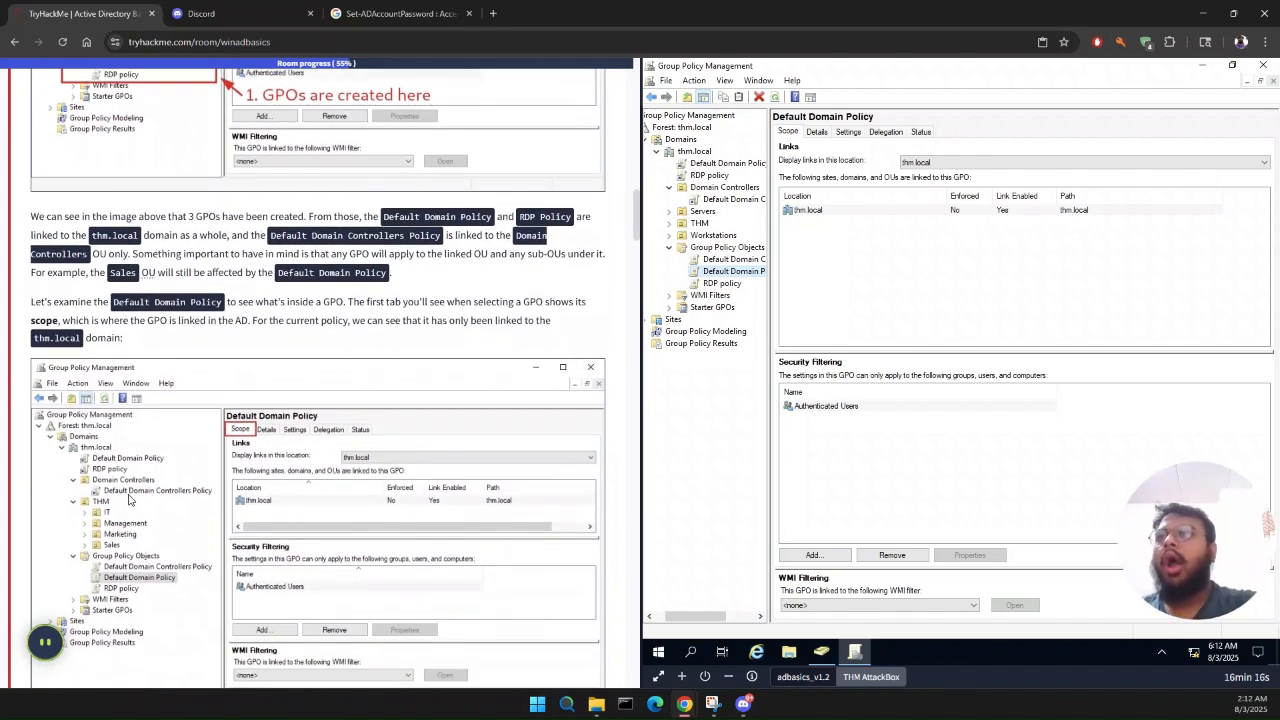
scroll(128, 500, "down", 2)
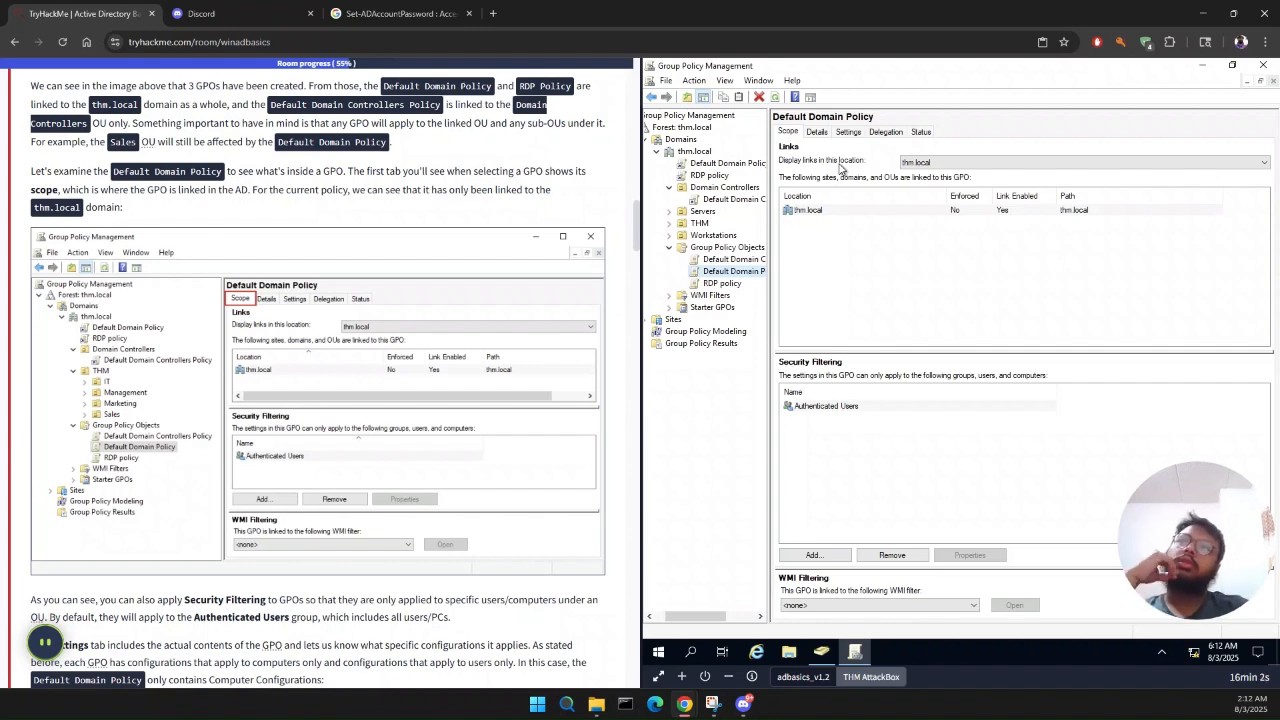
scroll(420, 380, "down", 1)
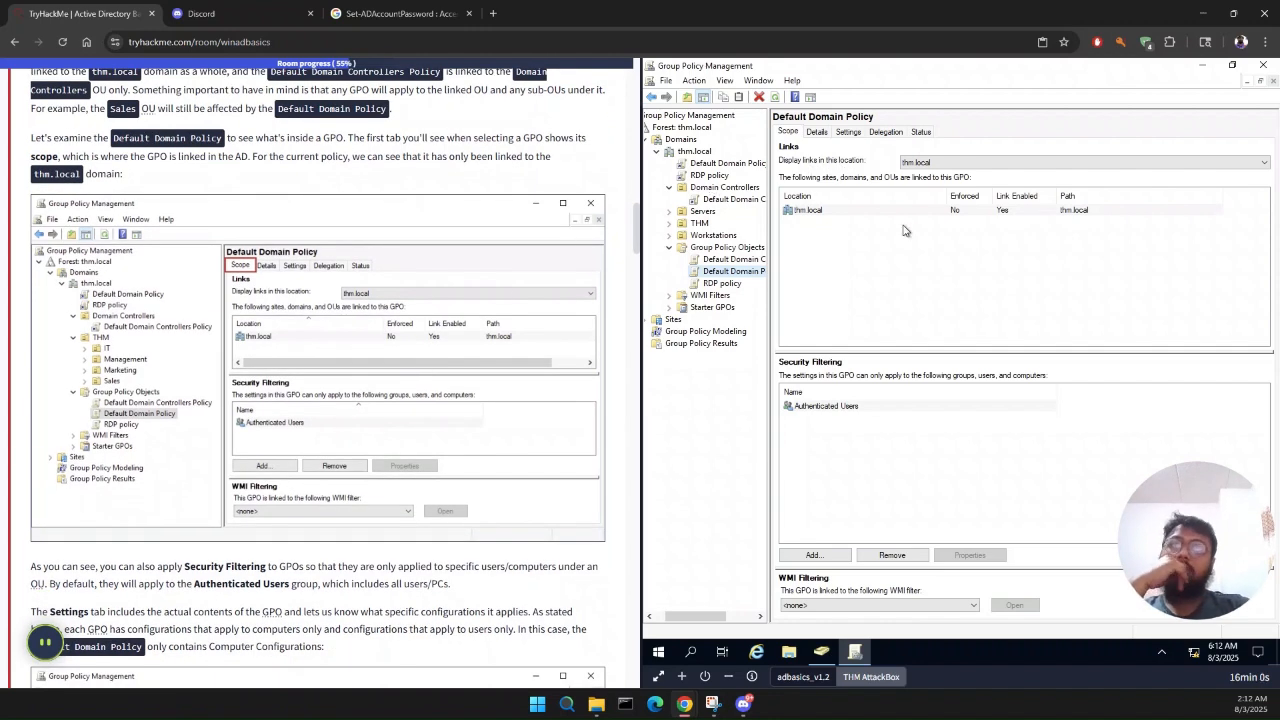
scroll(405, 449, "down", 2)
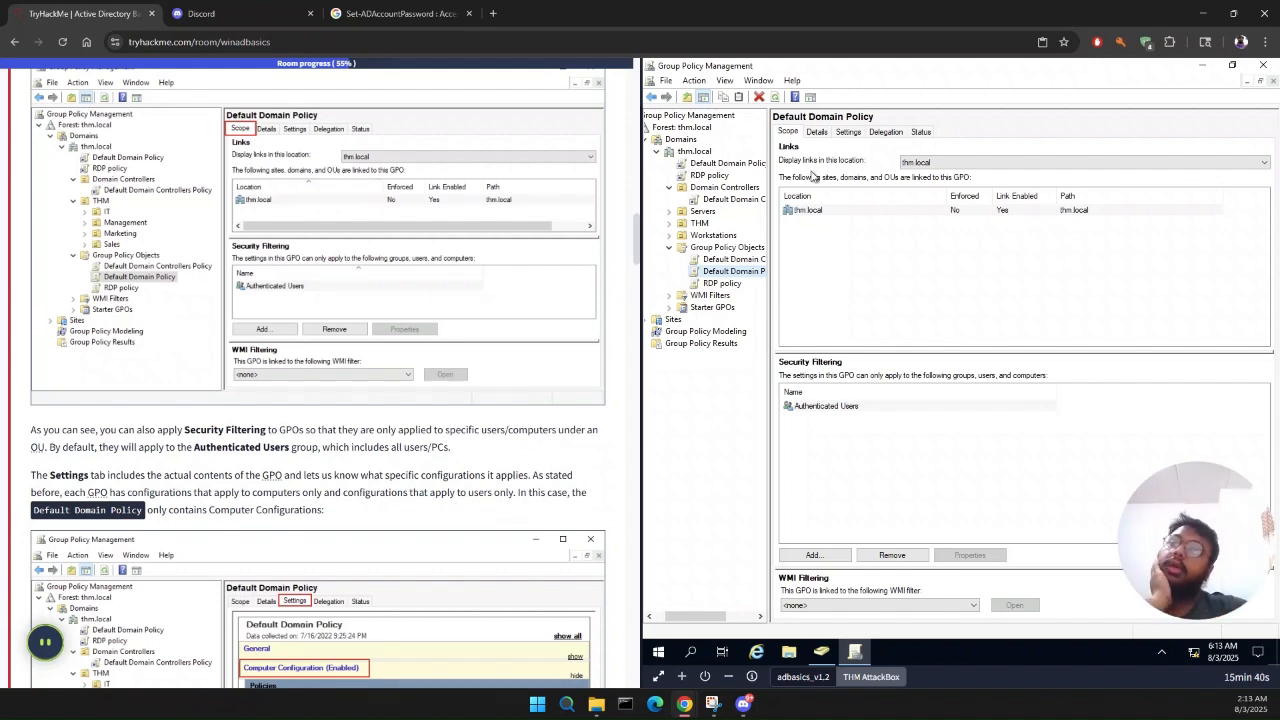
Step: Show the Default Domain Policy's settings report and expand Security Settings under Computer Configuration, comparing it with the Task 6 example
left_click(850, 133)
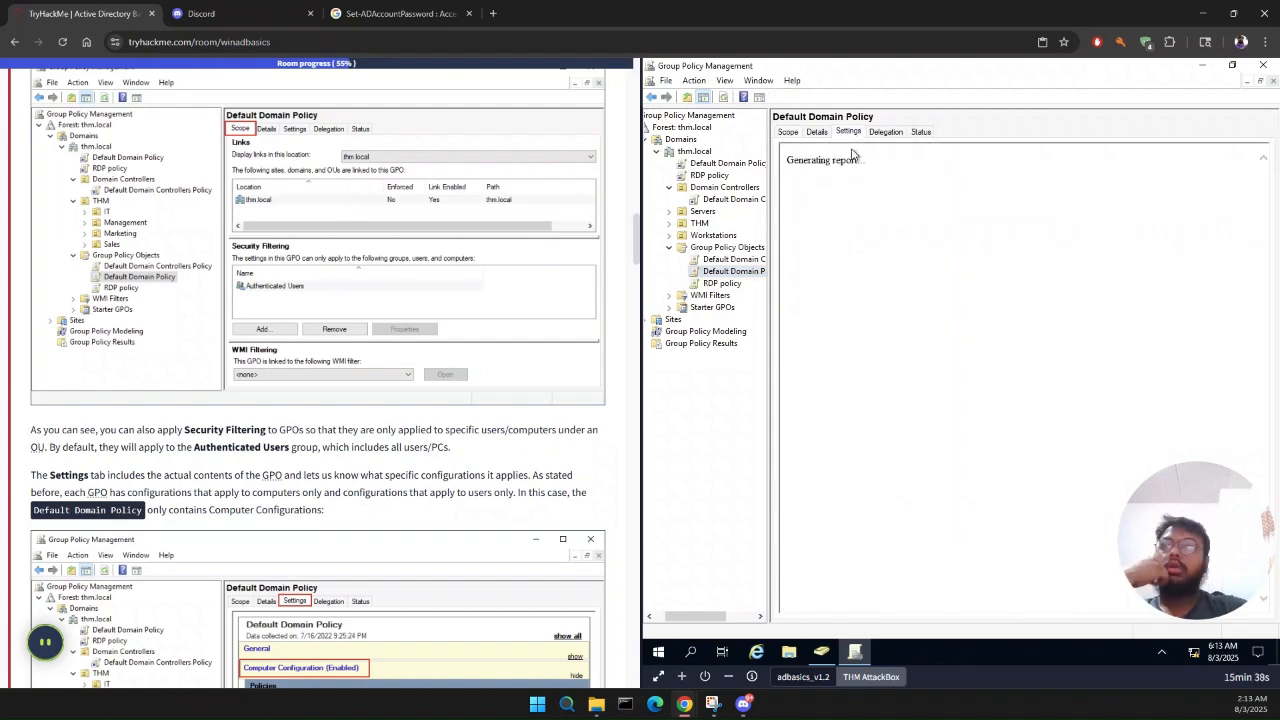
scroll(560, 528, "down", 1)
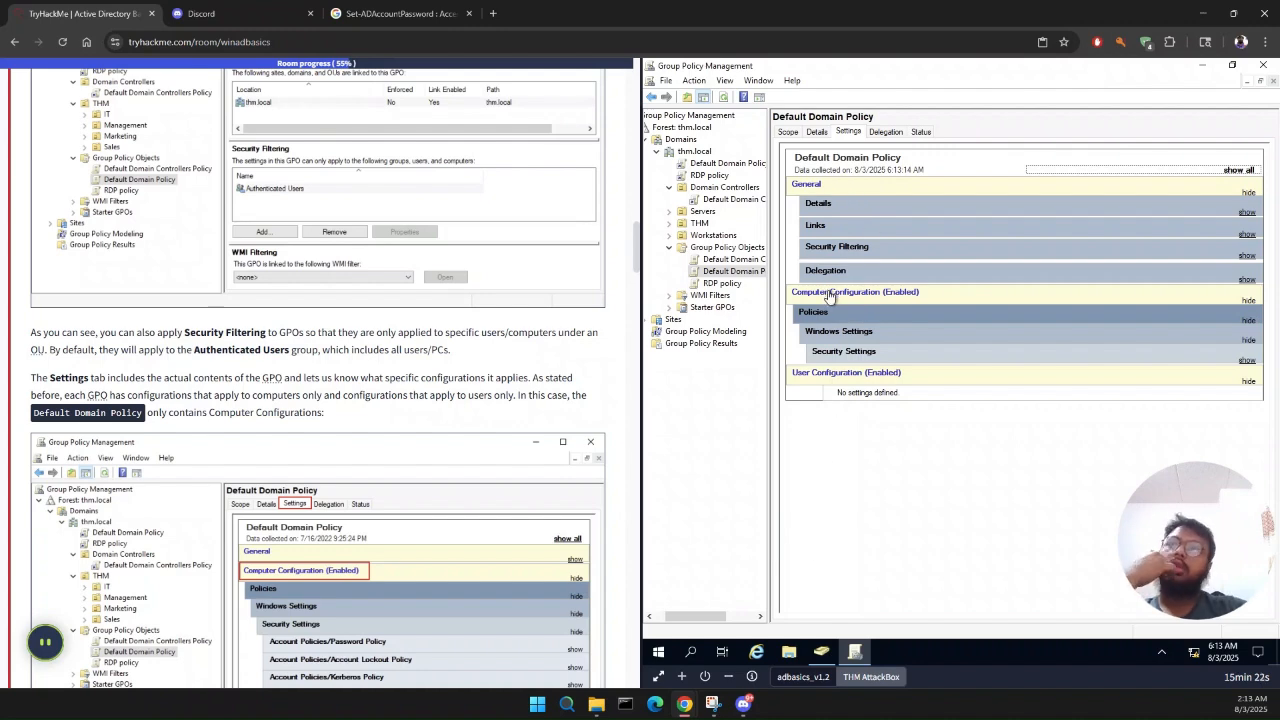
scroll(414, 363, "down", 3)
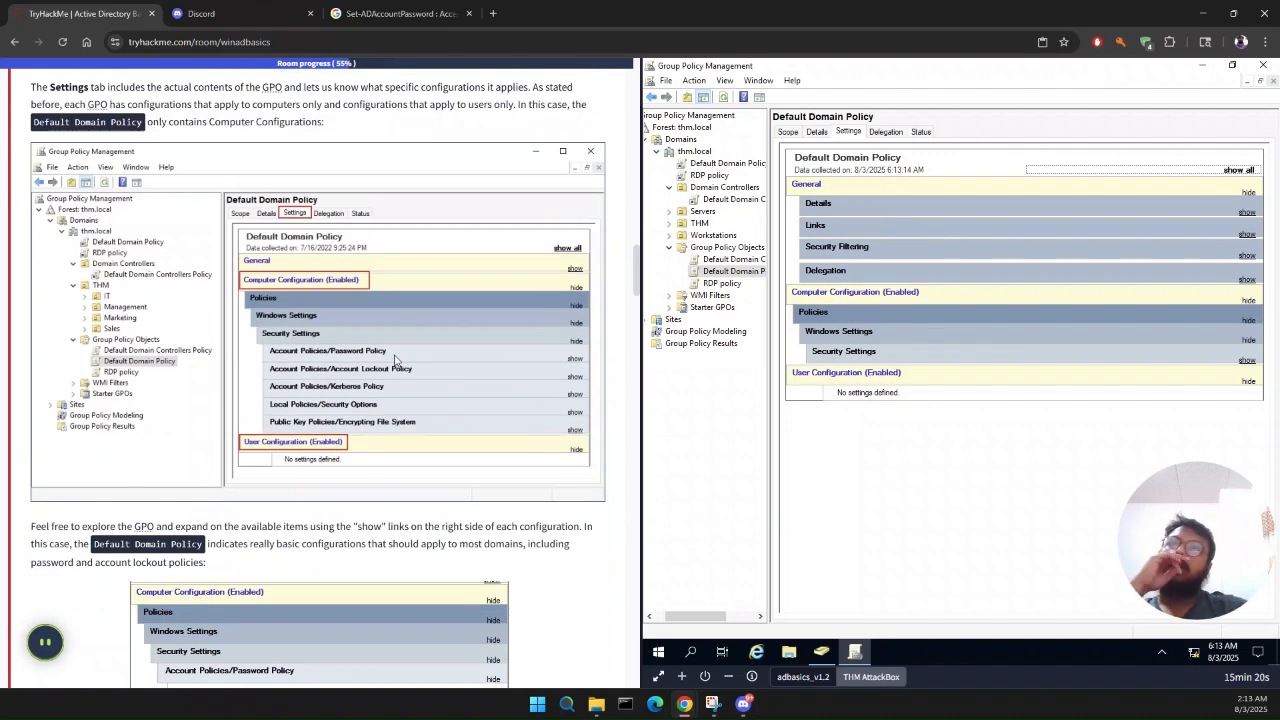
left_click(911, 358)
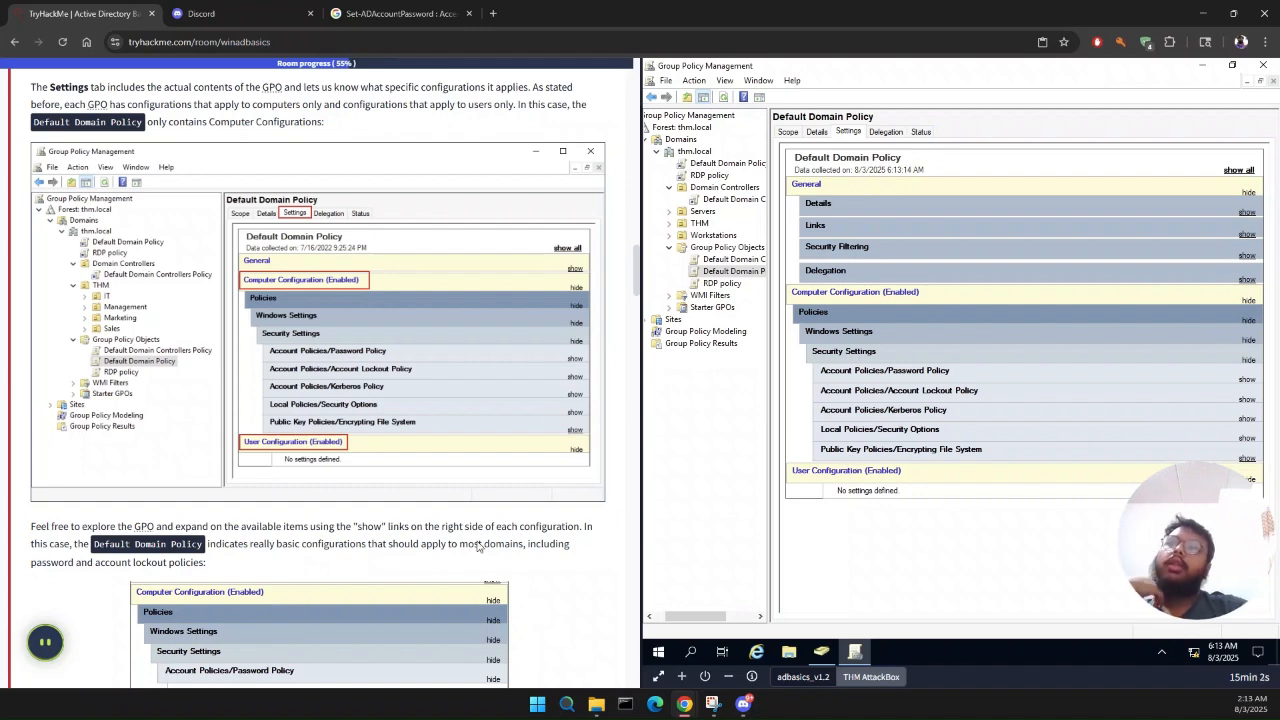
Step: Dismiss the machine expiry warning and examine the Account Lockout Policy and Password Policy settings in the Default Domain Policy report
scroll(478, 546, "down", 2)
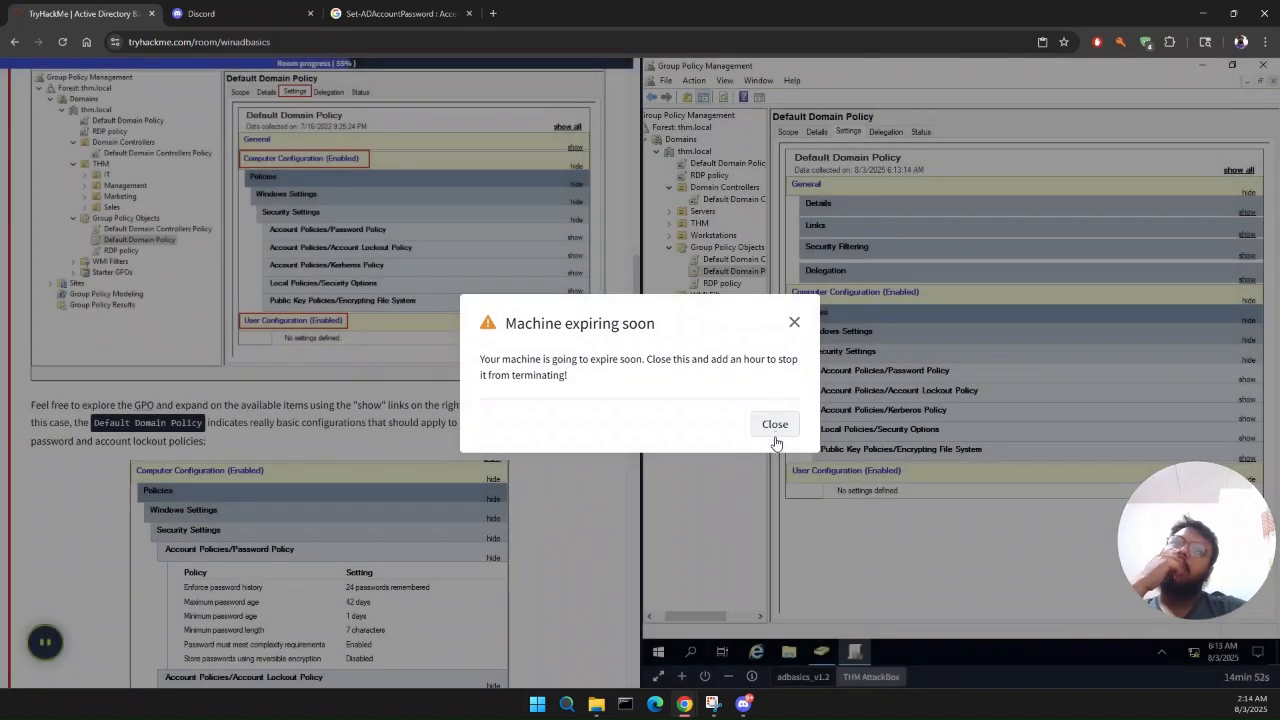
left_click(793, 432)
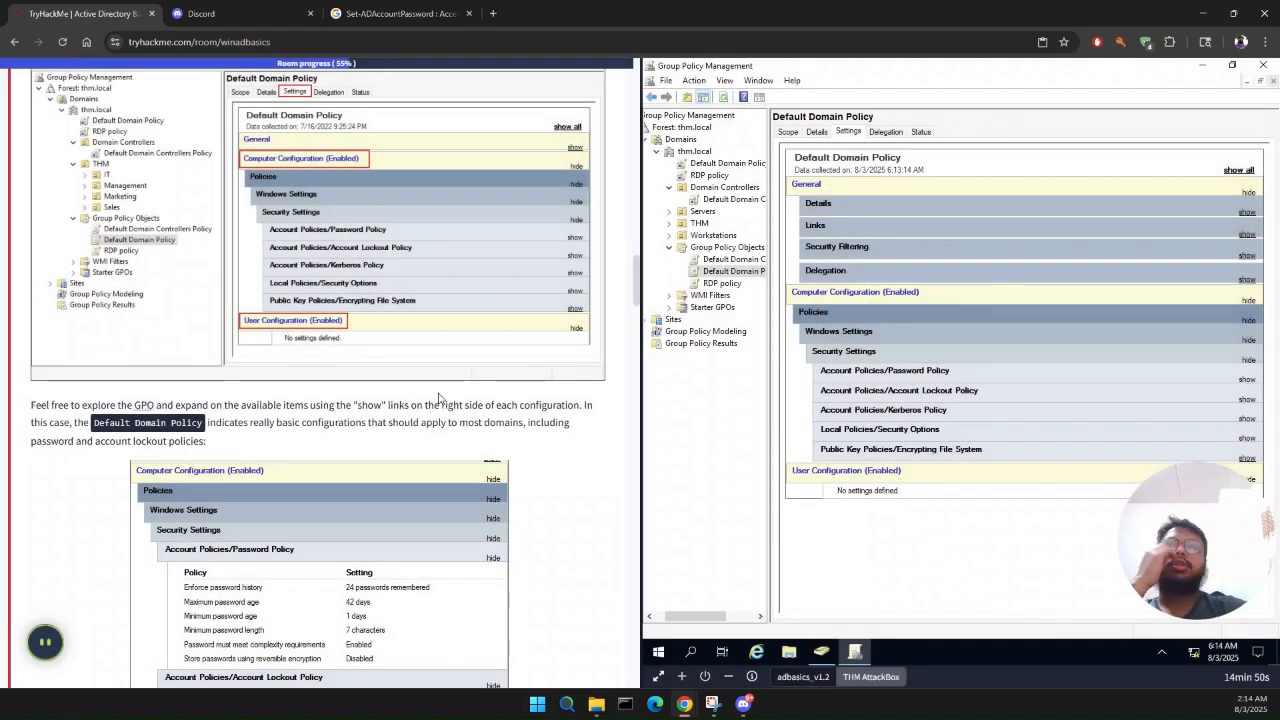
scroll(438, 397, "down", 1)
scroll(438, 397, "down", 2)
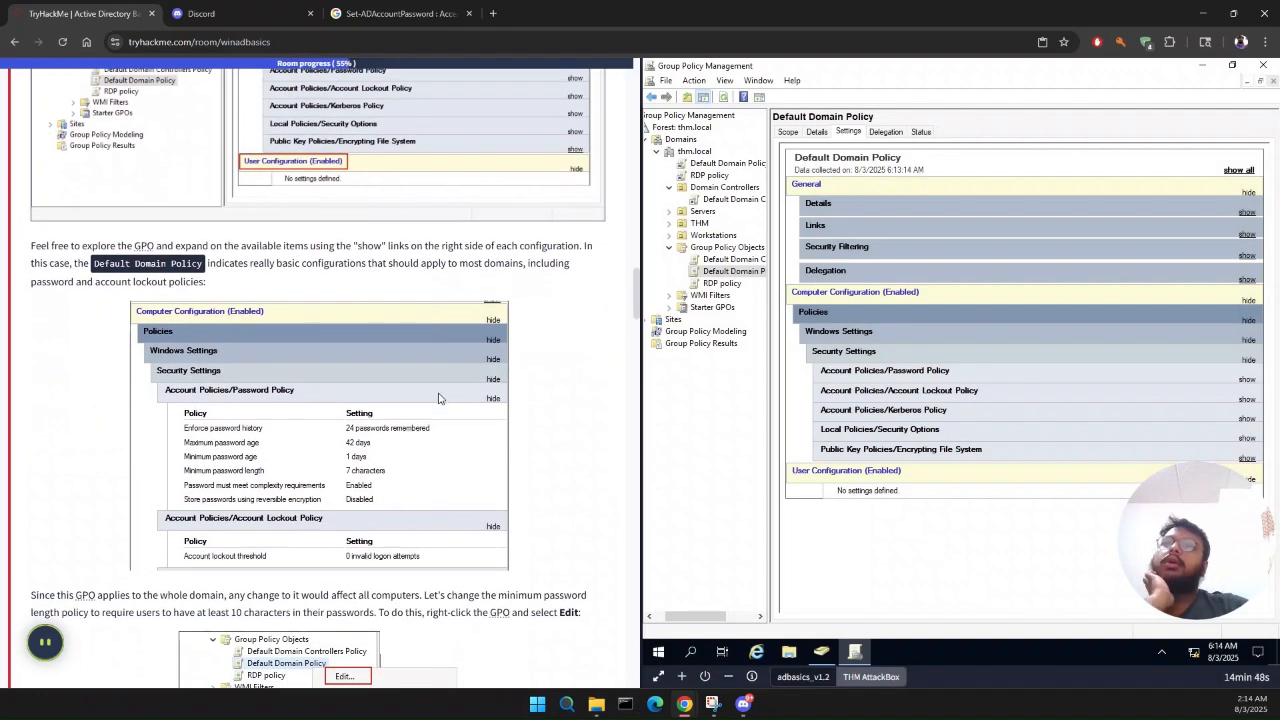
left_click(927, 390)
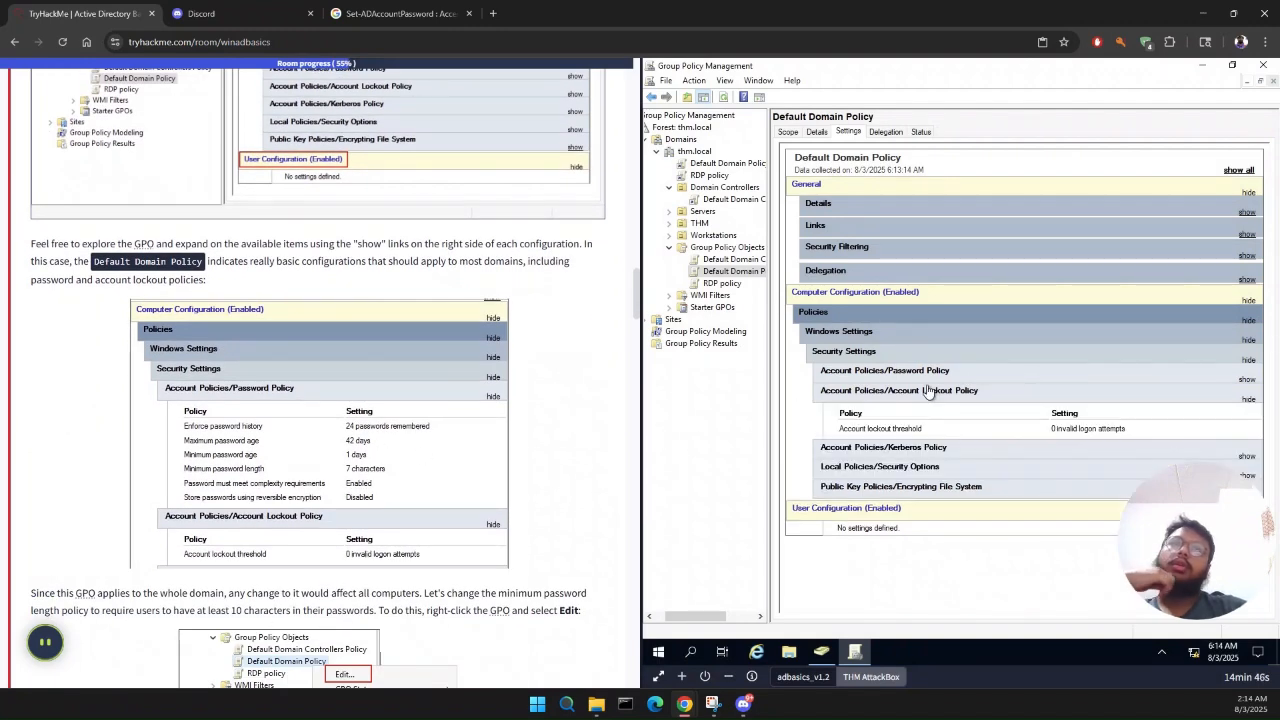
left_click(927, 390)
left_click(930, 372)
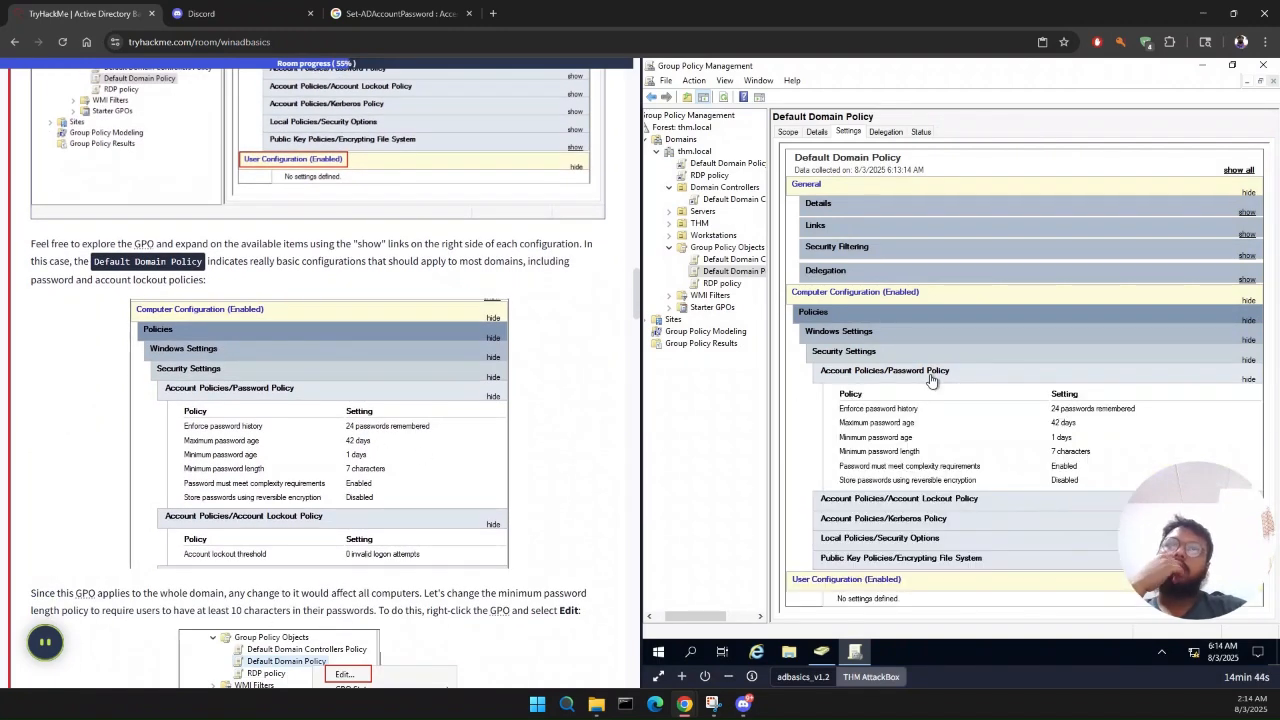
left_click(931, 376)
left_click(931, 376)
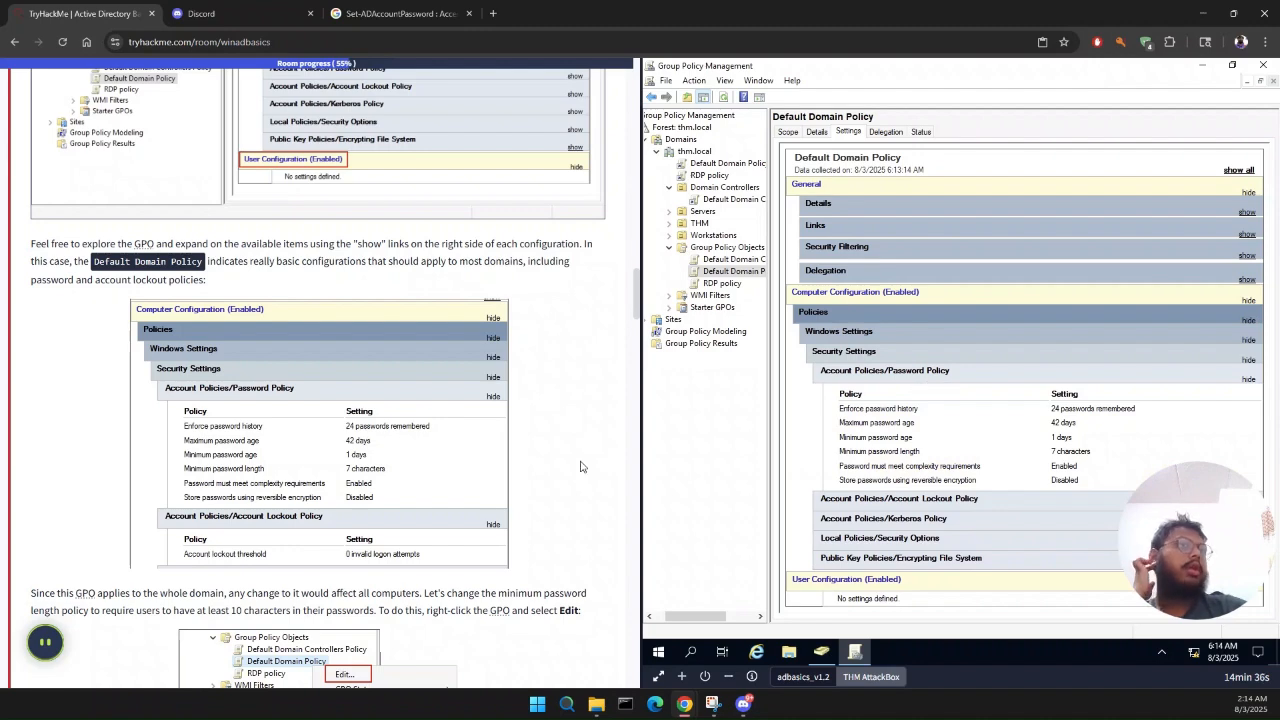
Step: Open the Default Domain Policy under Group Policy Objects for editing, as Task 6 instructs
scroll(557, 472, "down", 3)
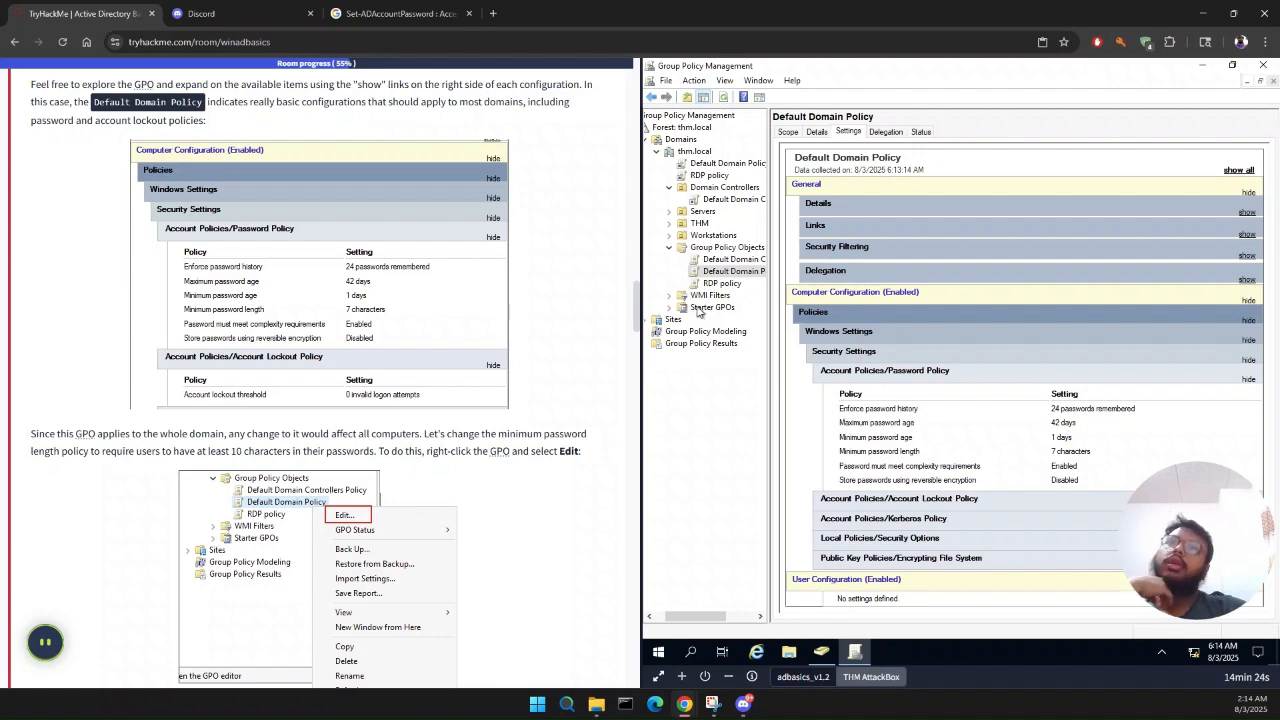
right_click(722, 276)
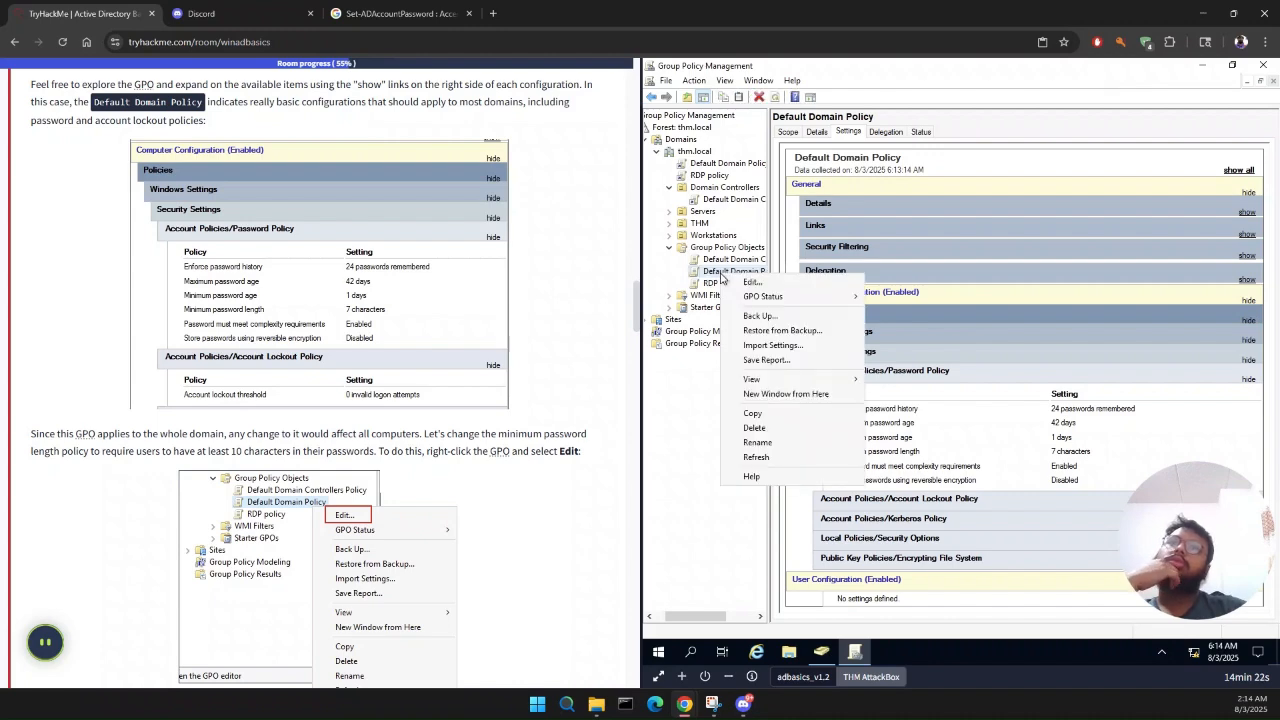
left_click(751, 290)
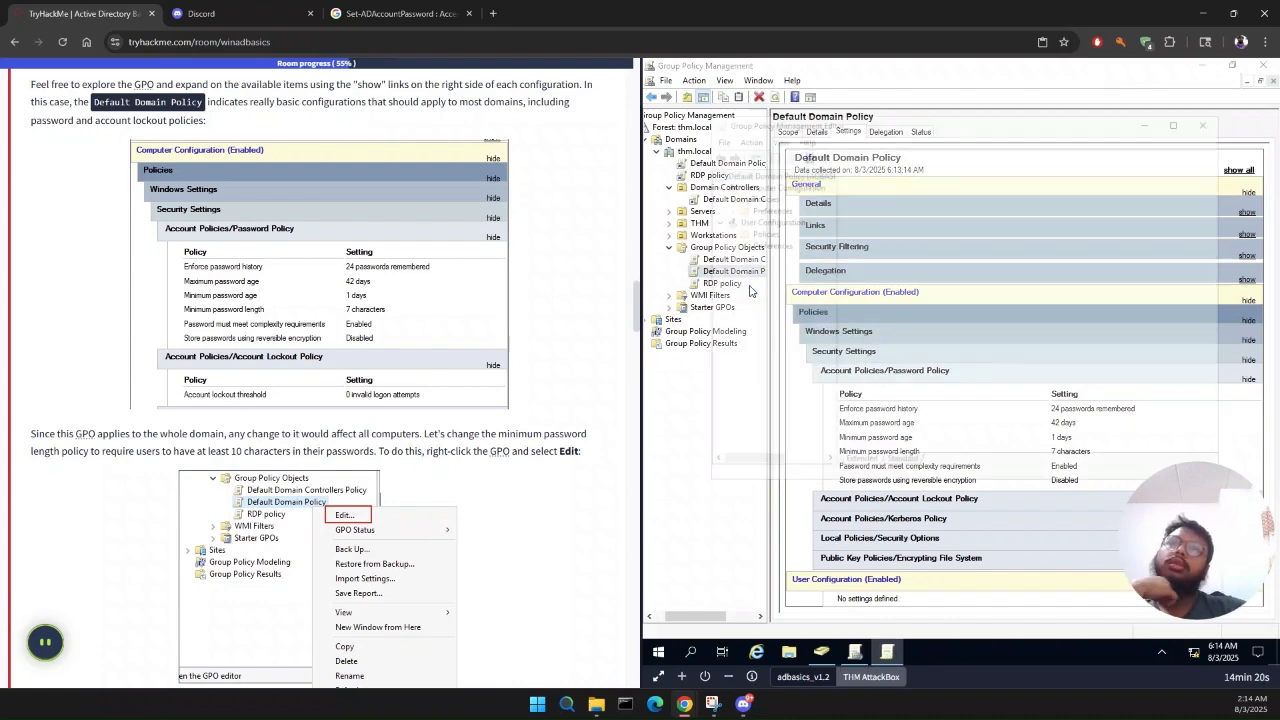
Step: Navigate the policy editor to Computer Configuration > Policies > Windows Settings > Security Settings > Account Policies > Password Policy
scroll(309, 583, "down", 5)
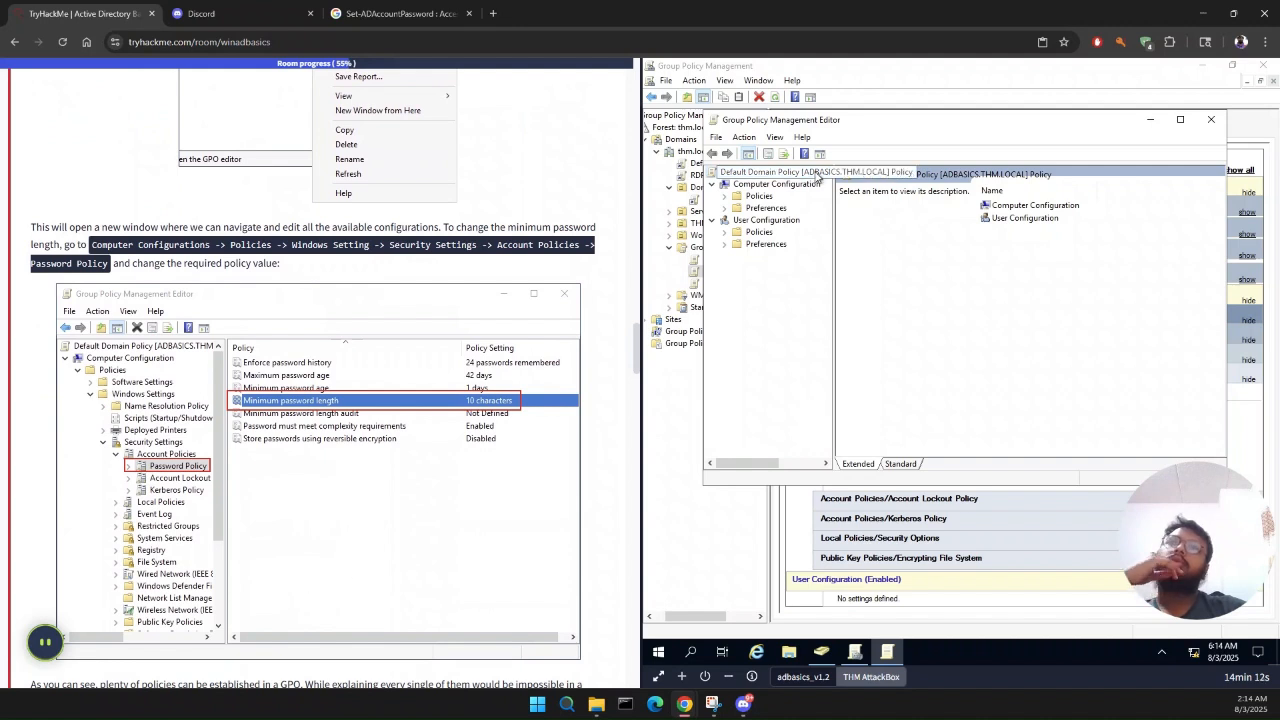
left_click(795, 188)
left_click(795, 188)
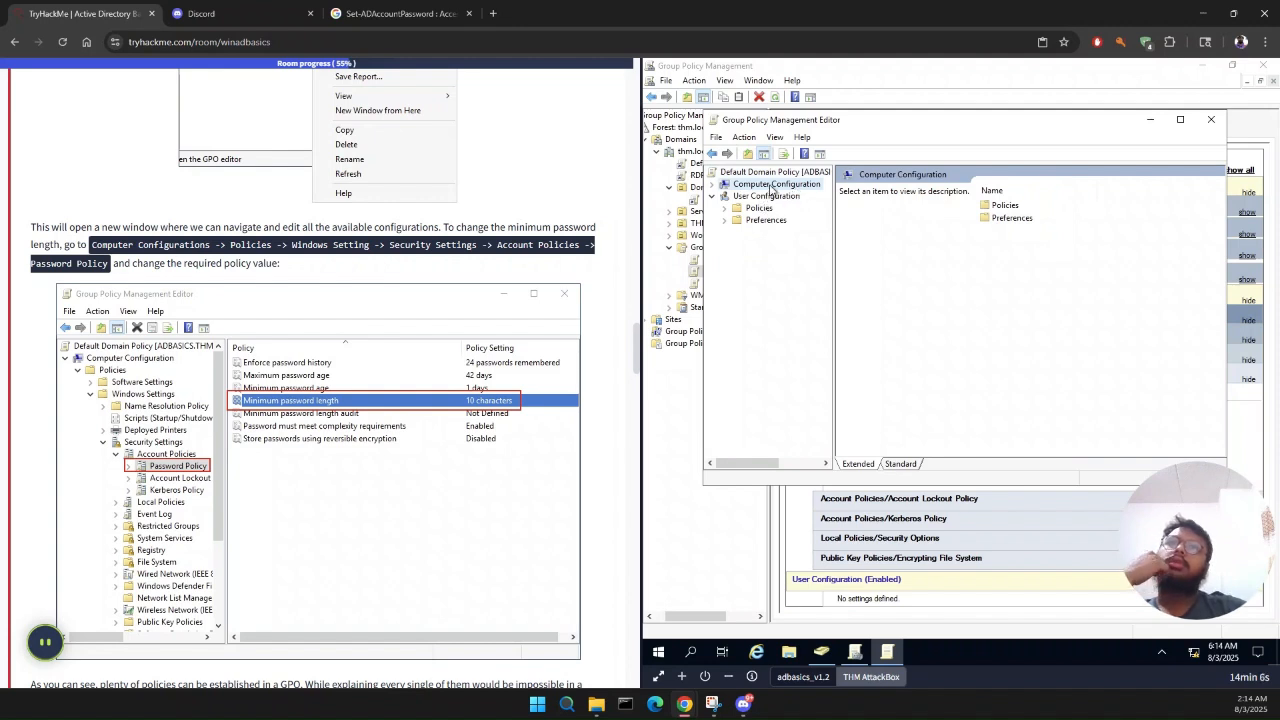
double_click(771, 187)
double_click(760, 197)
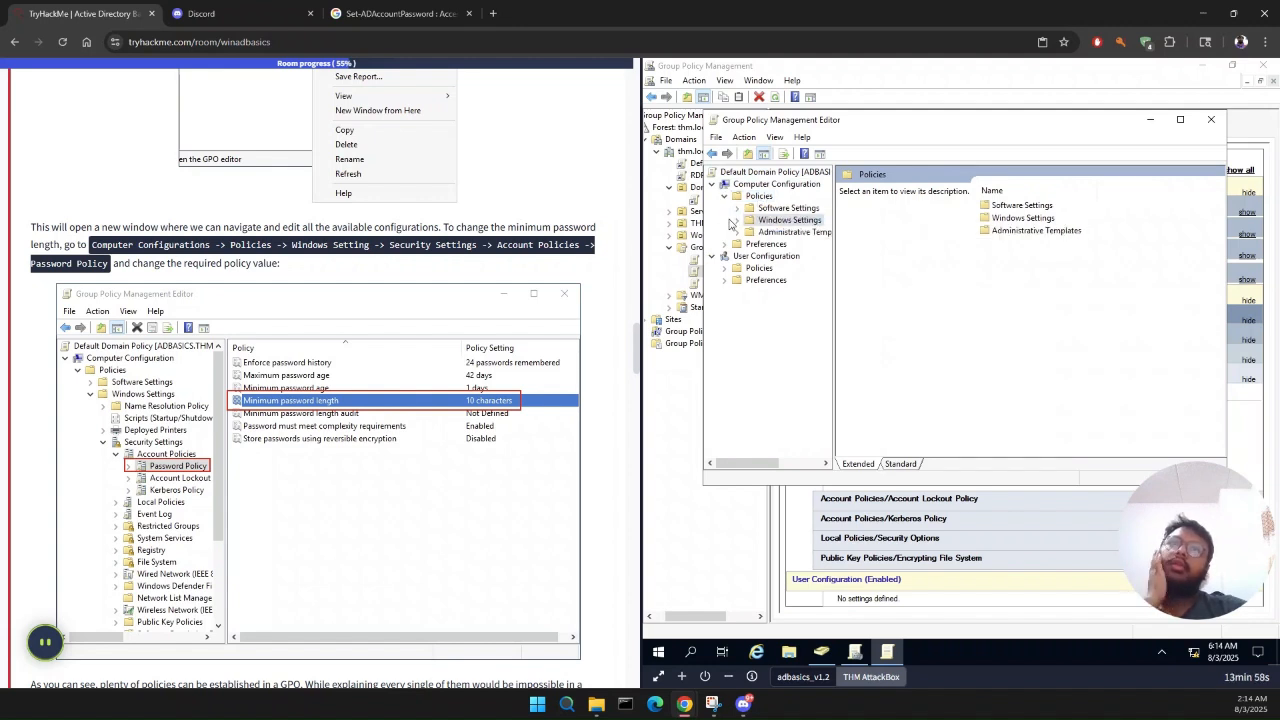
left_click(736, 220)
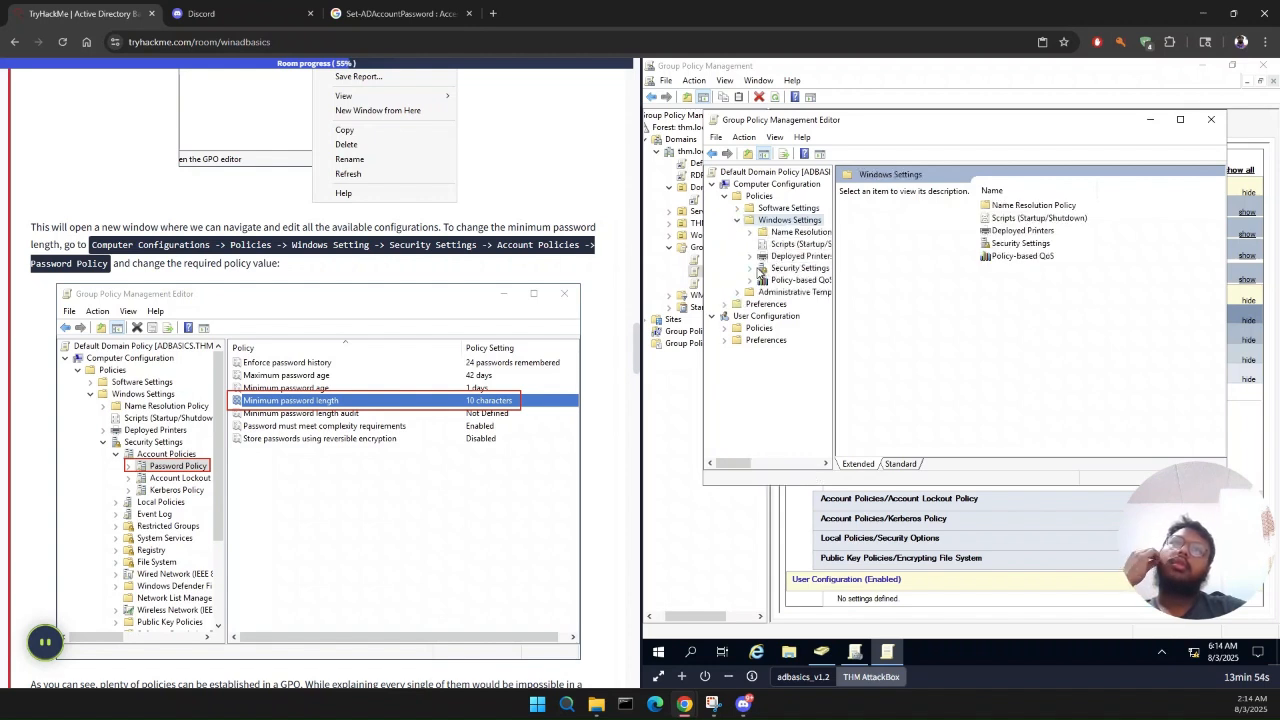
left_click(759, 272)
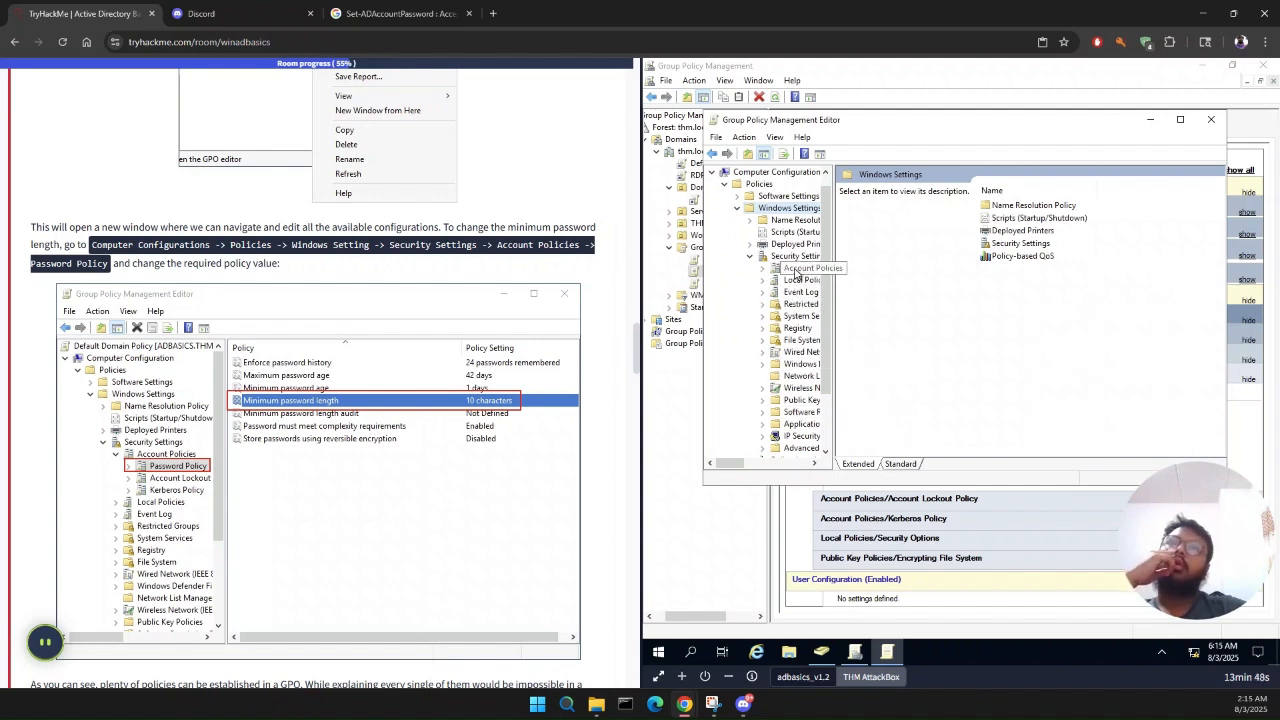
left_click(795, 270)
left_click(765, 270)
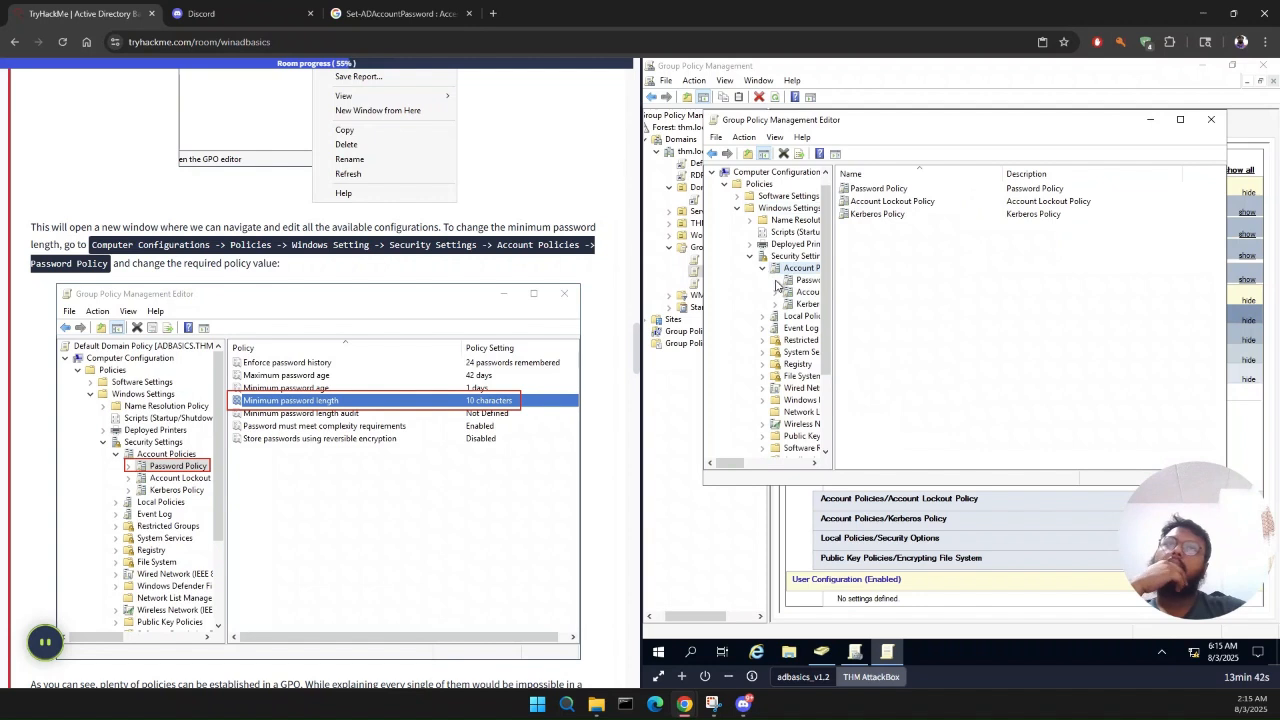
left_click(797, 285)
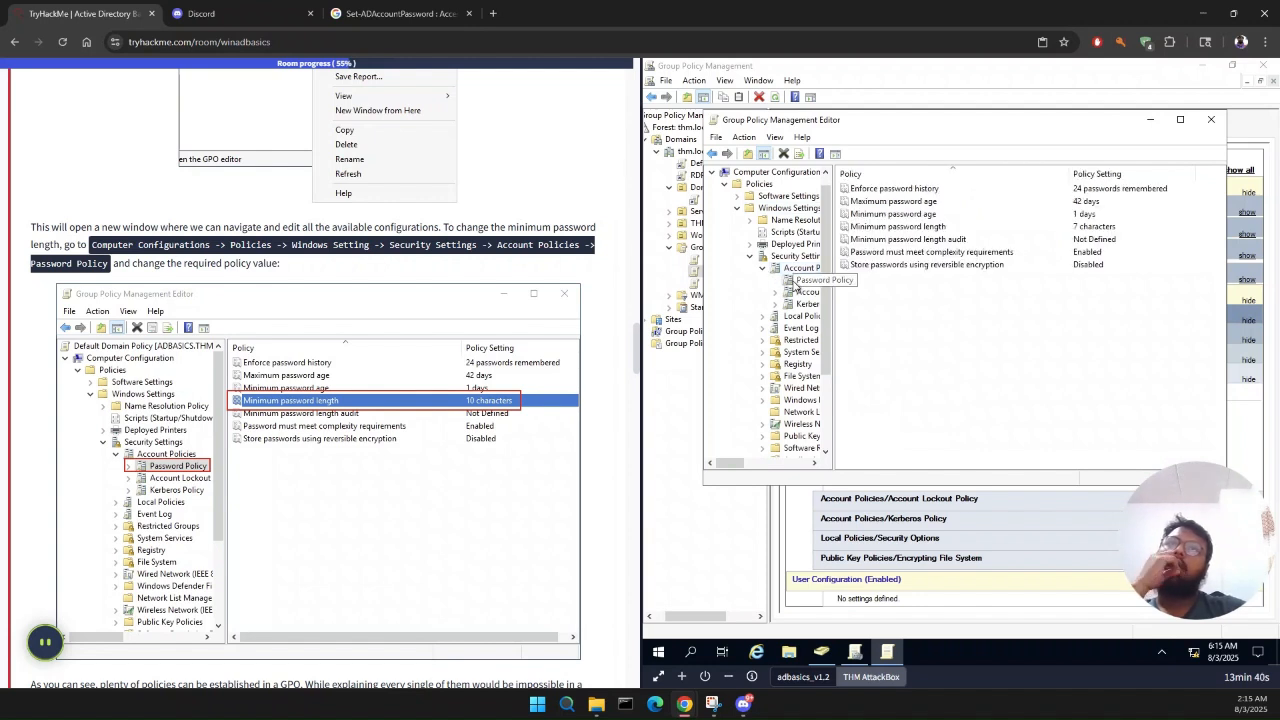
double_click(1079, 215)
scroll(407, 440, "down", 3)
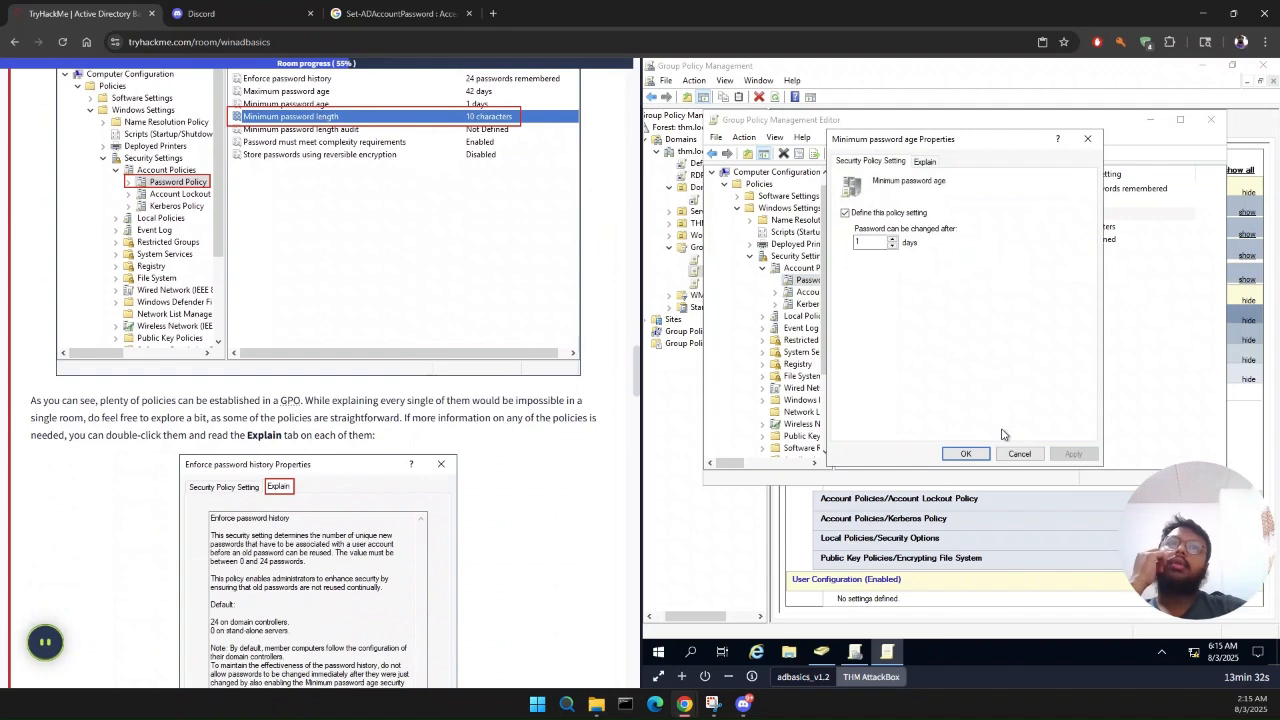
left_click(1087, 138)
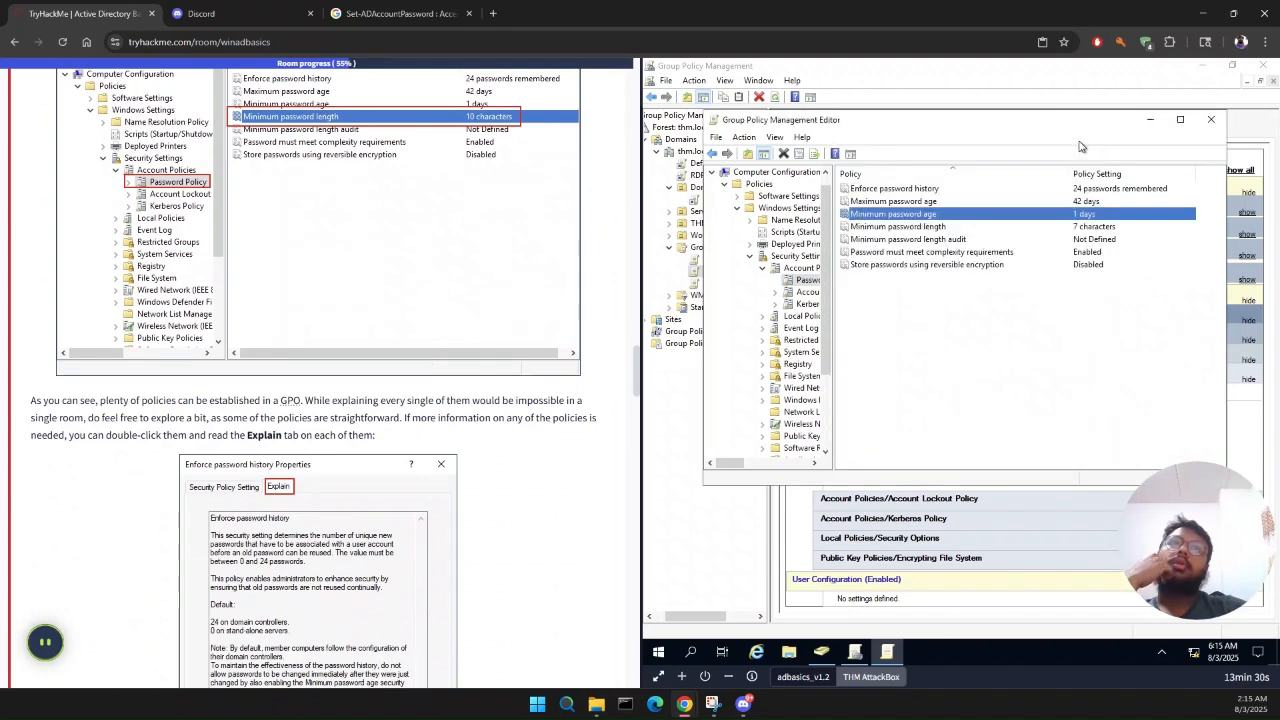
Step: Set the Minimum password length policy to 10 characters and apply the change
double_click(1096, 227)
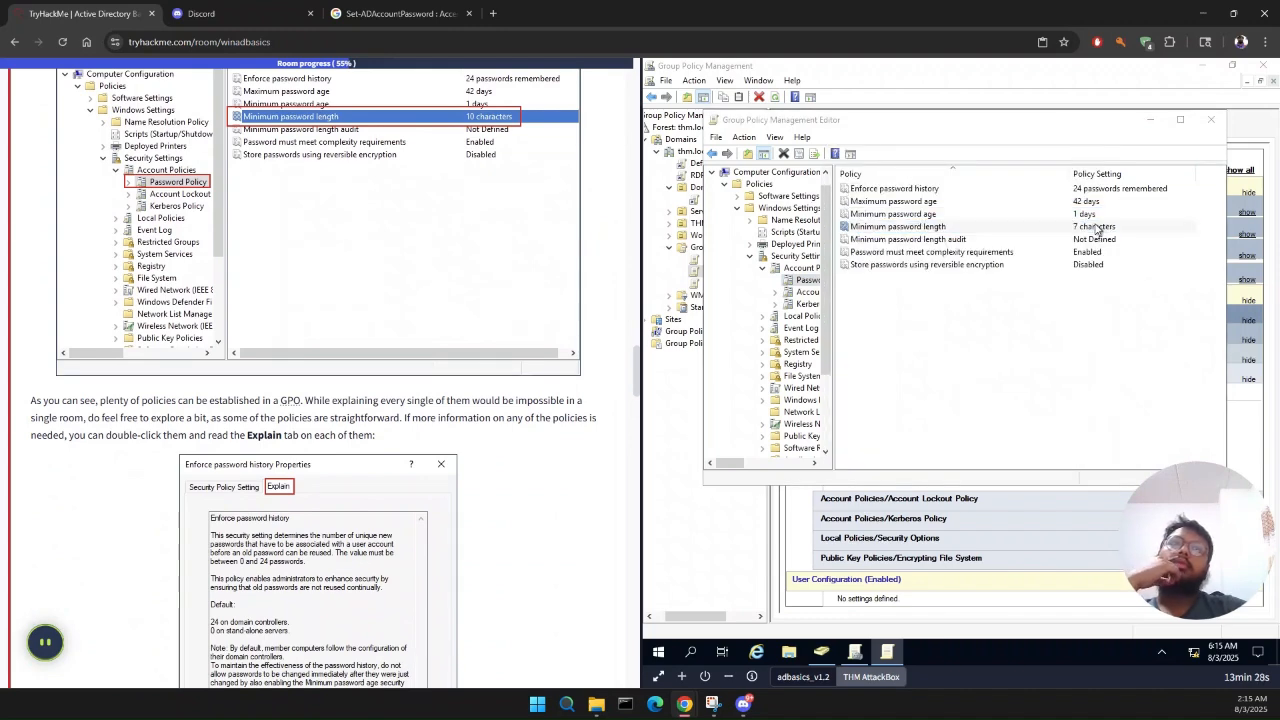
left_click(892, 238)
left_click(892, 238)
left_click(892, 238)
left_click(1076, 456)
left_click(966, 454)
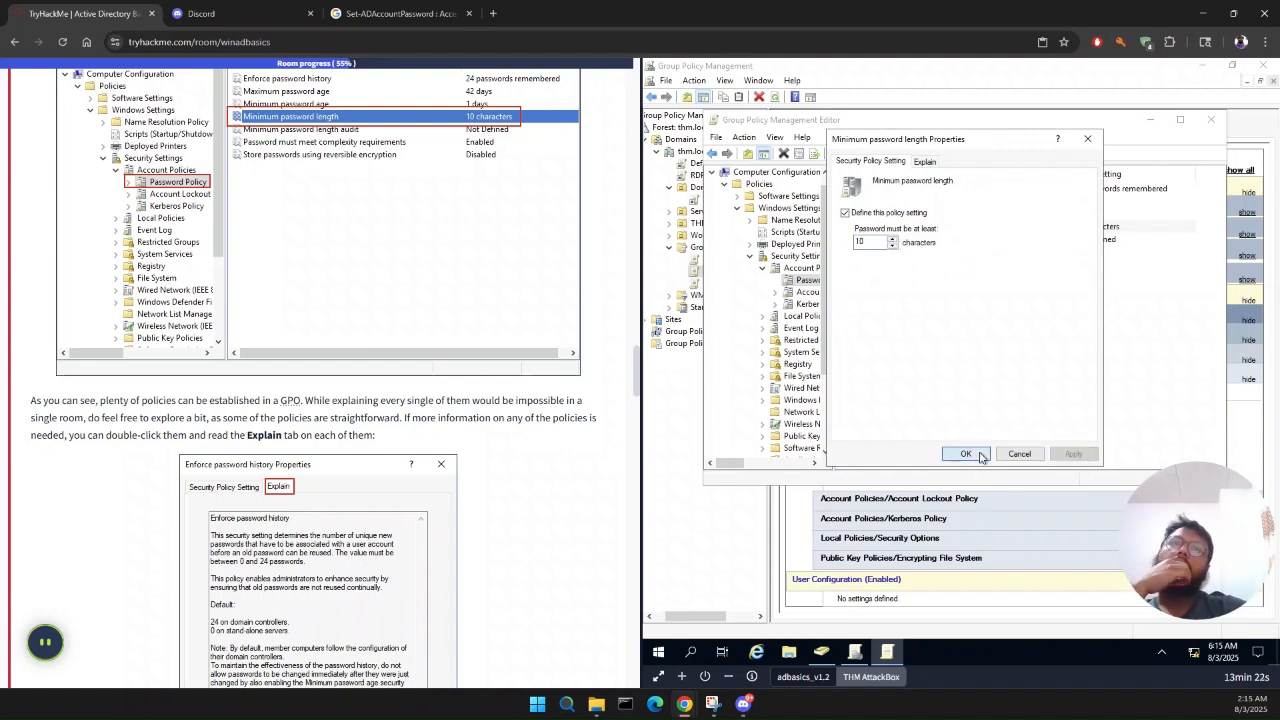
Step: Read the Task 6 sections on policy explanations, GPO distribution and the GPOs required for THM Inc., through Restrict Access to Control Panel
scroll(305, 437, "down", 2)
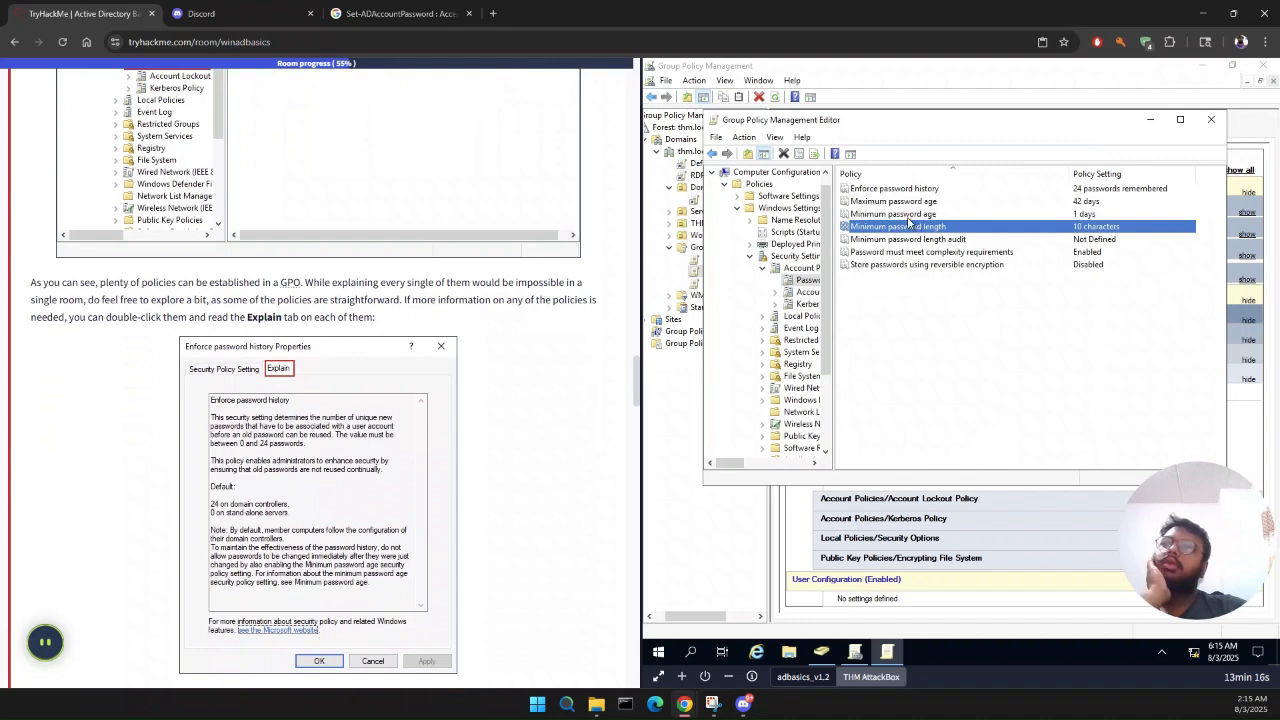
scroll(476, 306, "down", 5)
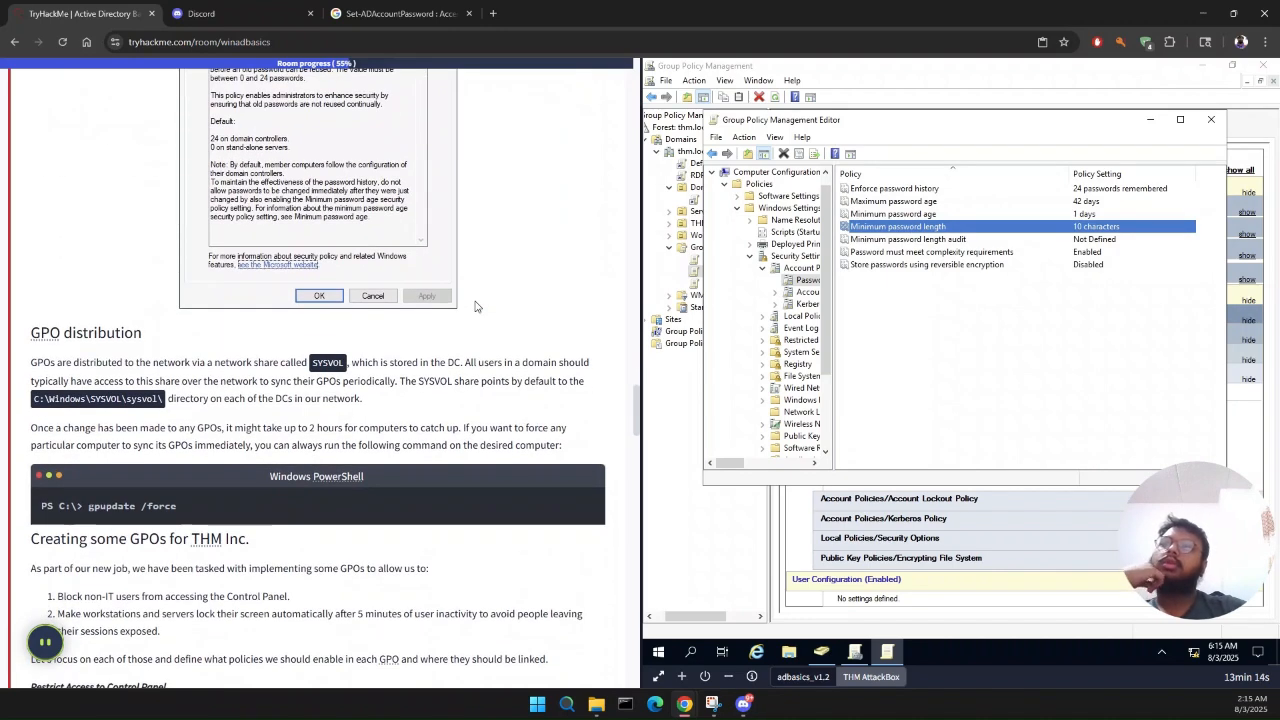
scroll(476, 306, "down", 1)
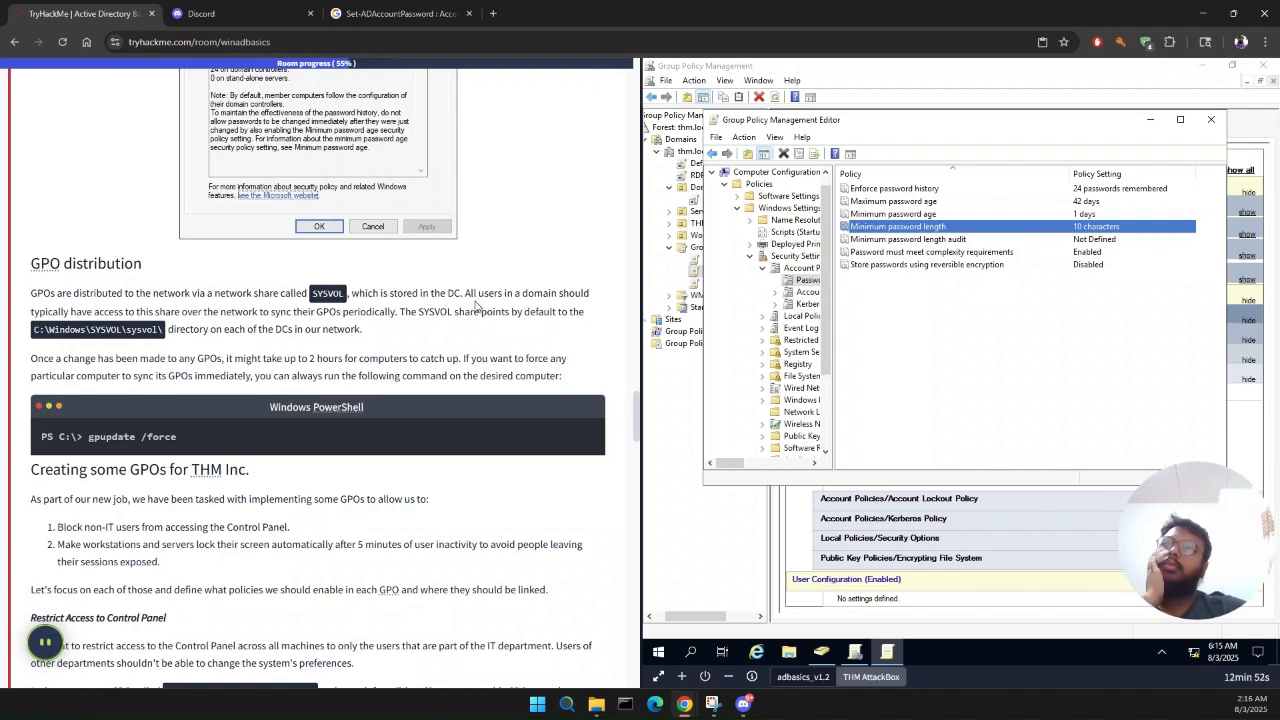
scroll(431, 481, "down", 1)
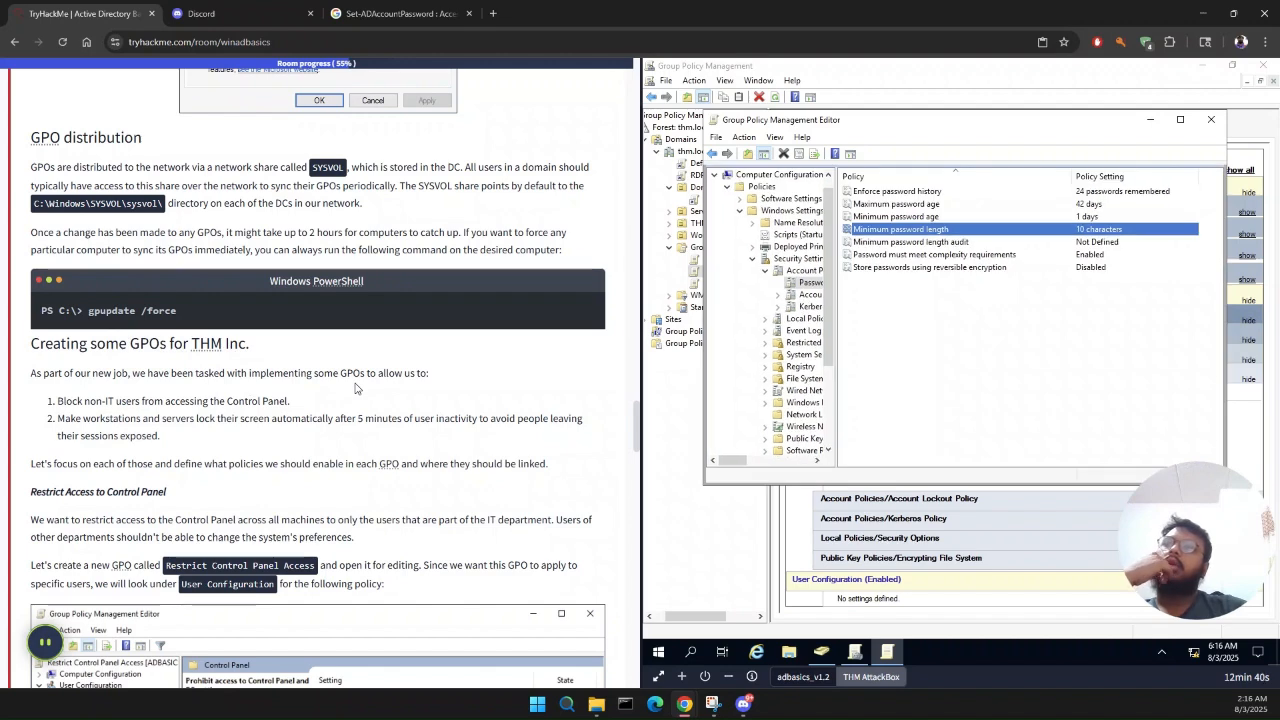
scroll(355, 388, "down", 2)
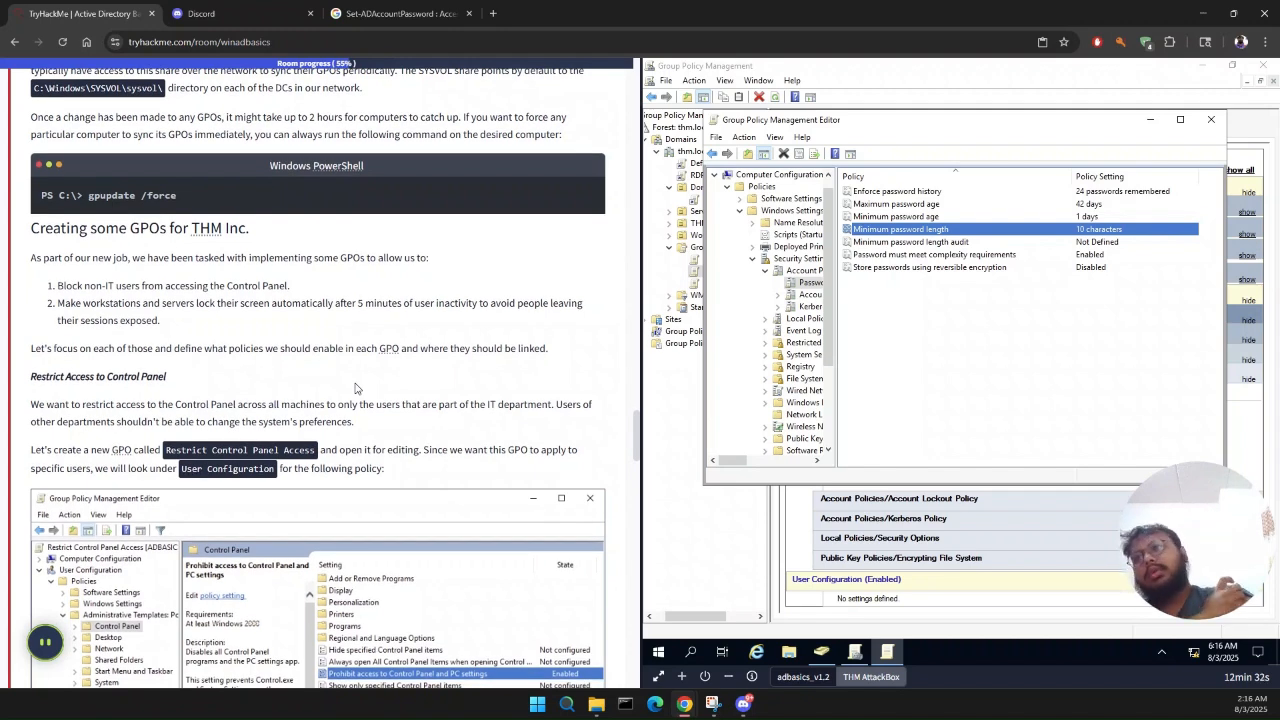
scroll(355, 388, "down", 2)
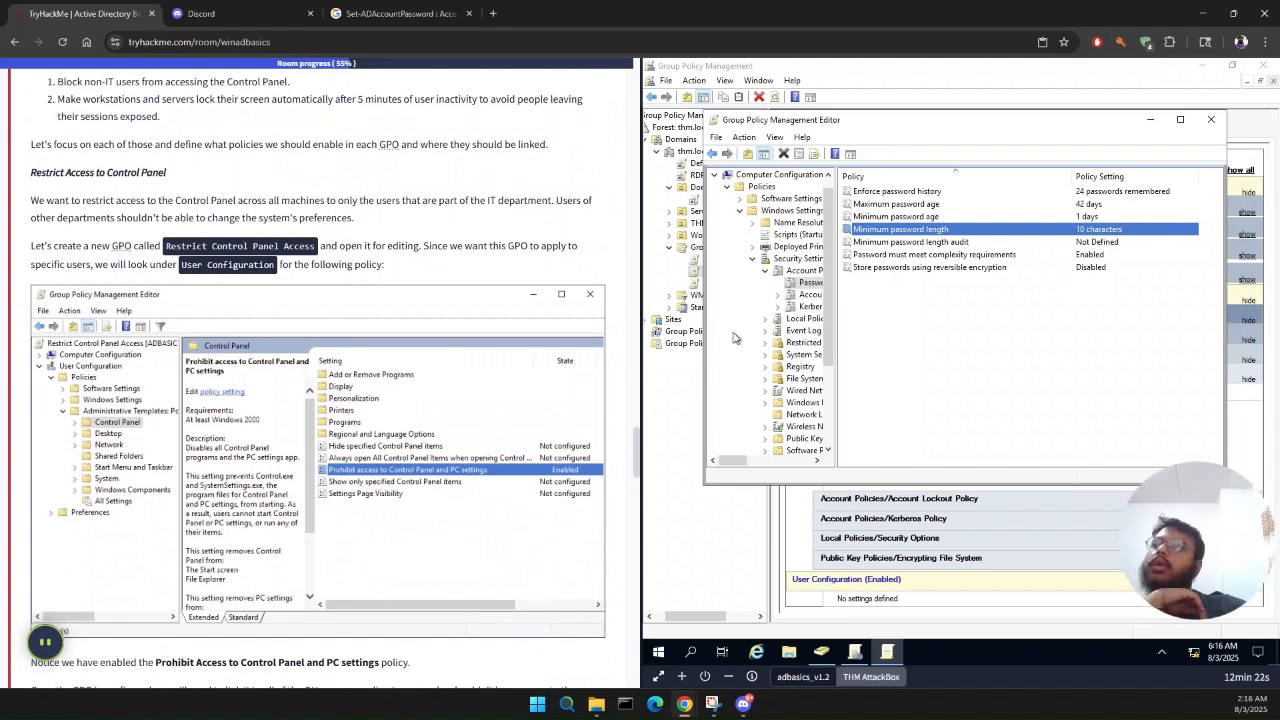
left_click(755, 262)
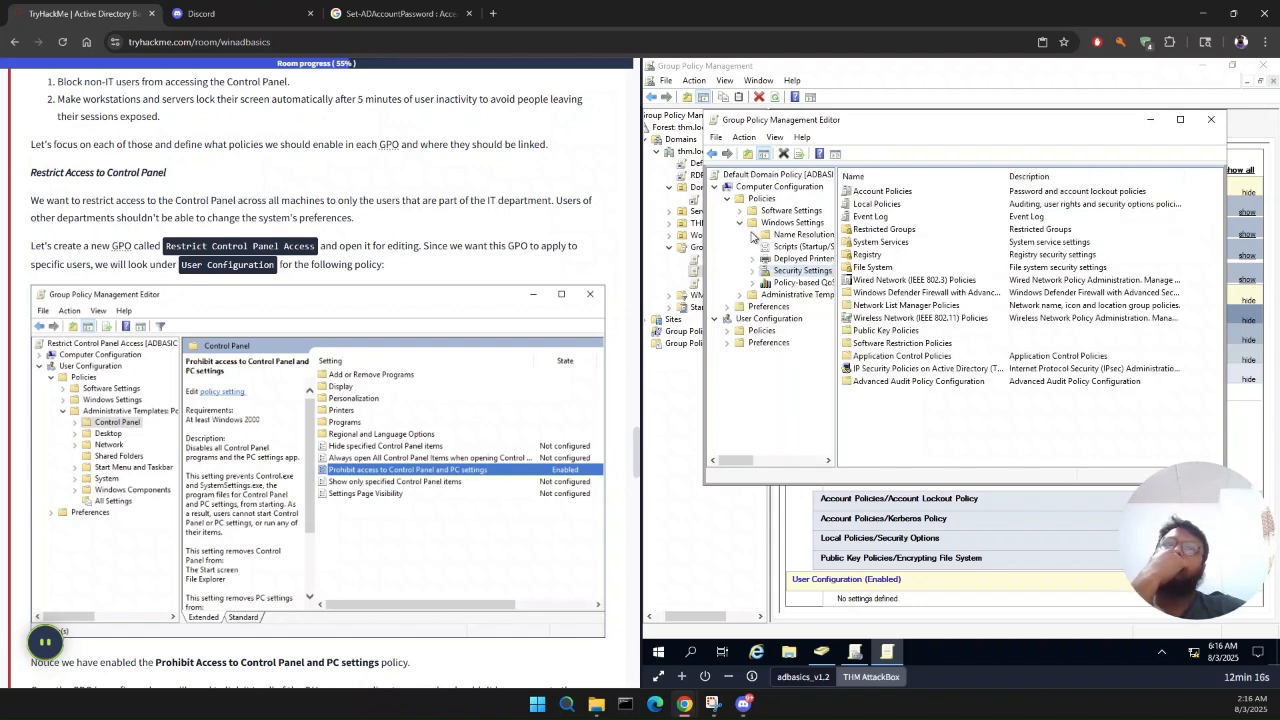
left_click(743, 224)
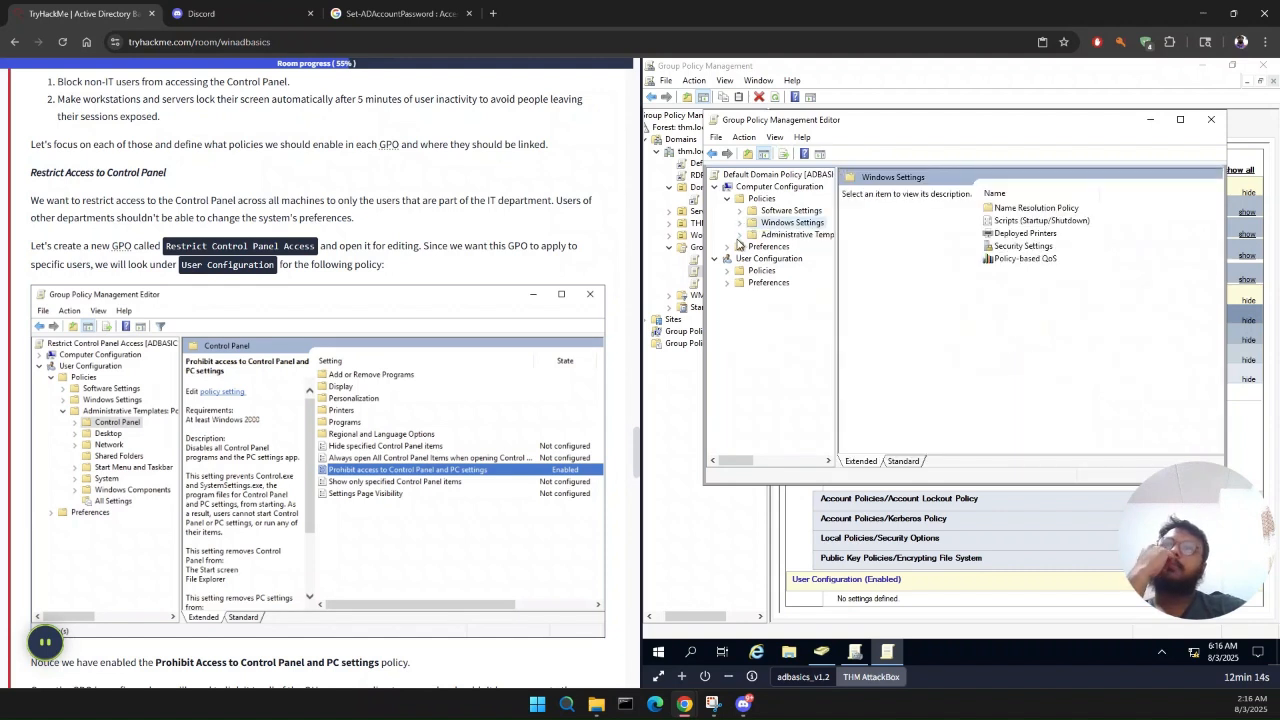
left_click(739, 237)
left_click(753, 247)
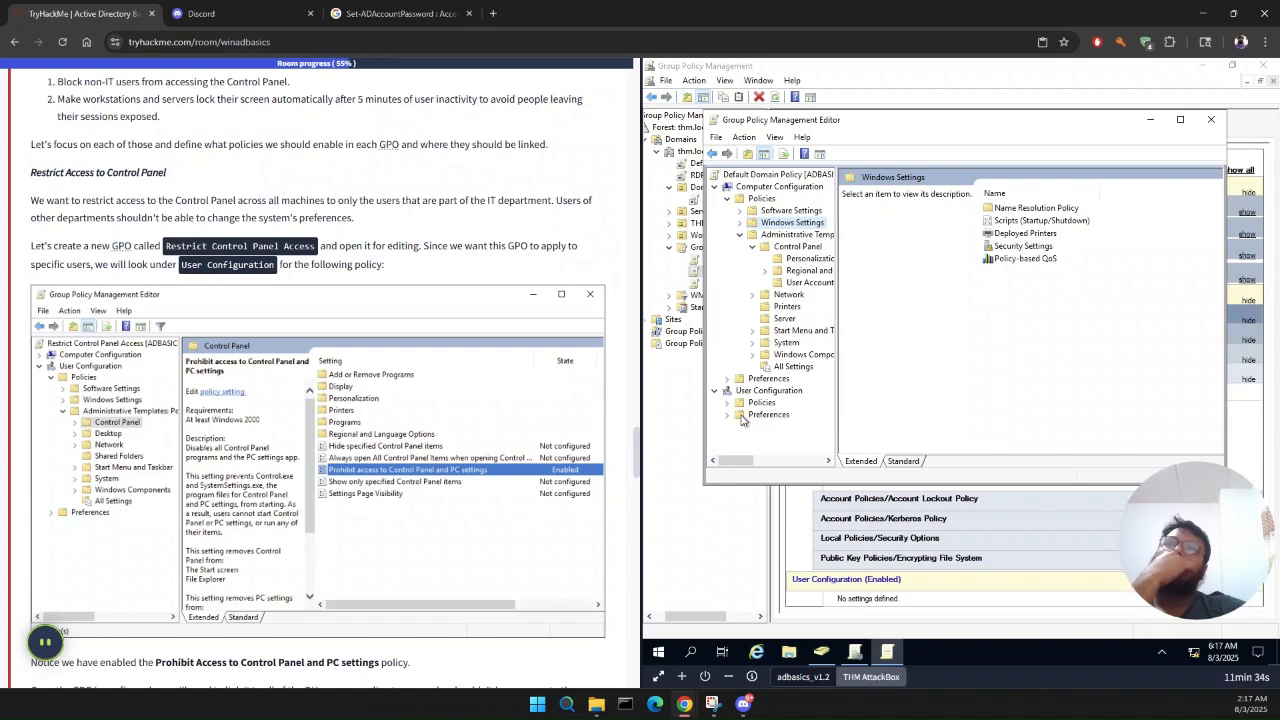
scroll(456, 398, "down", 2)
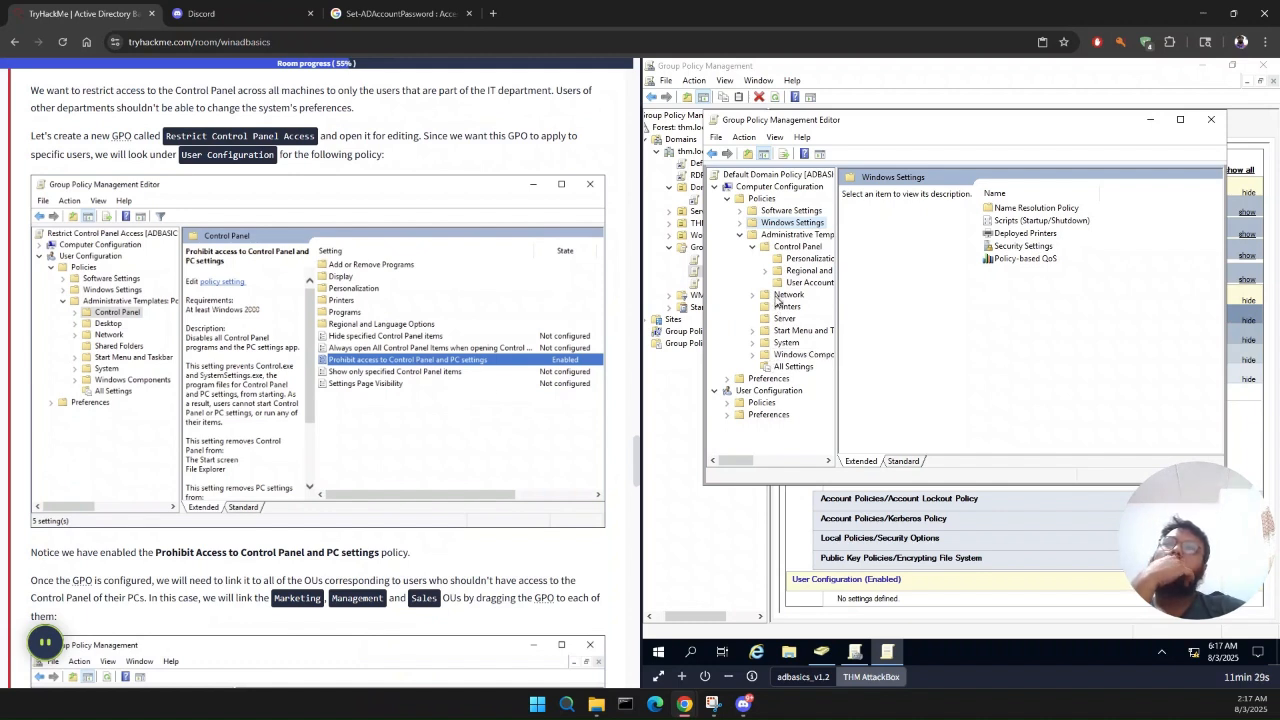
Step: Navigate the policy editor to User Configuration > Policies > Administrative Templates > Control Panel and list its settings
left_click(717, 188)
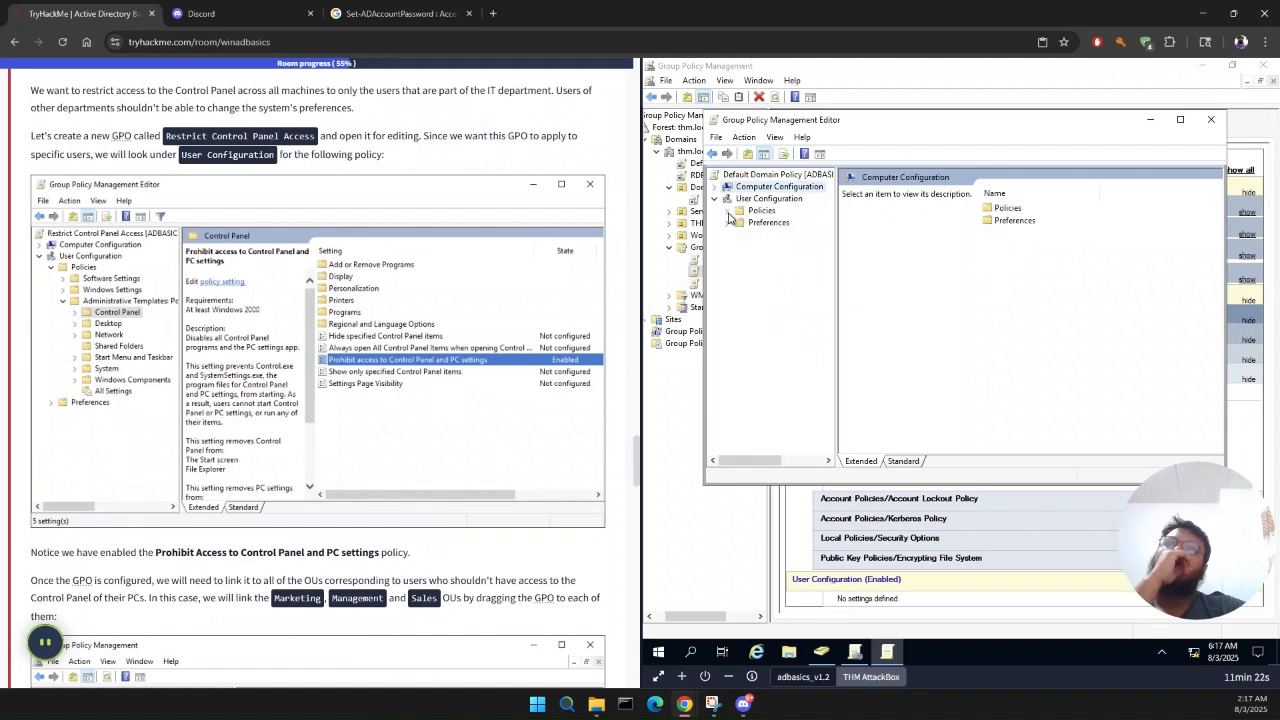
left_click(730, 212)
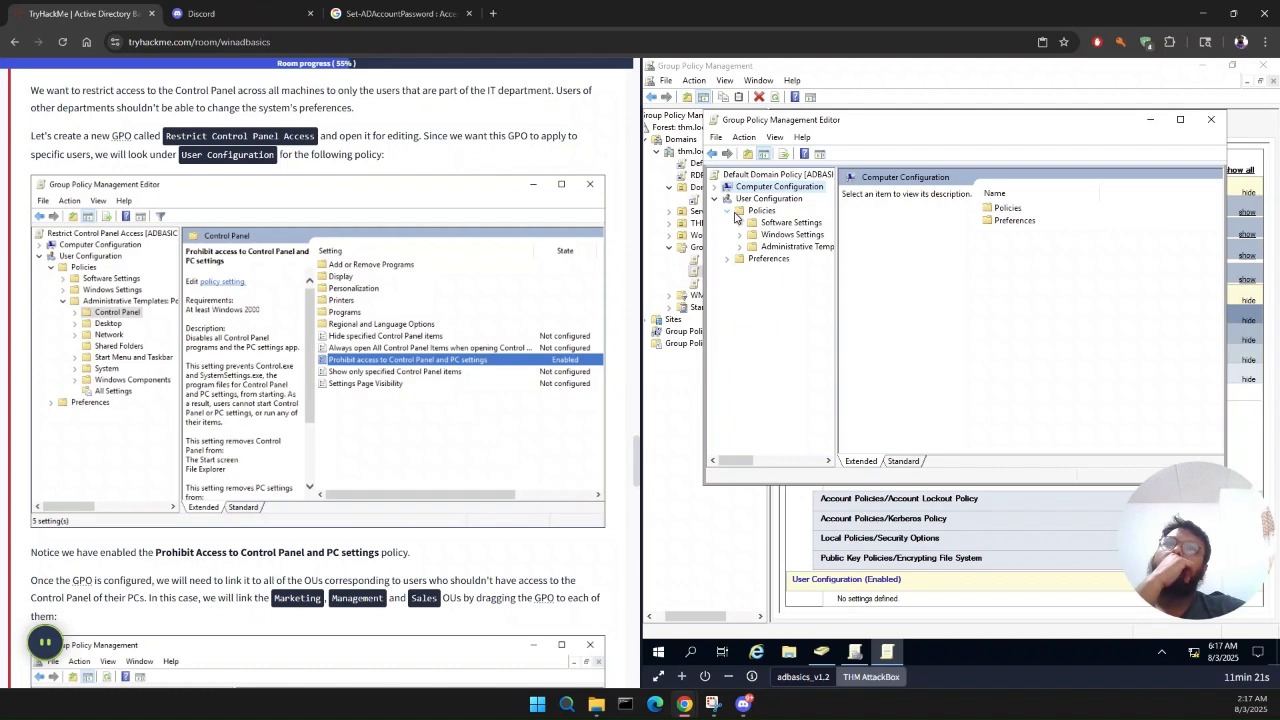
left_click(740, 247)
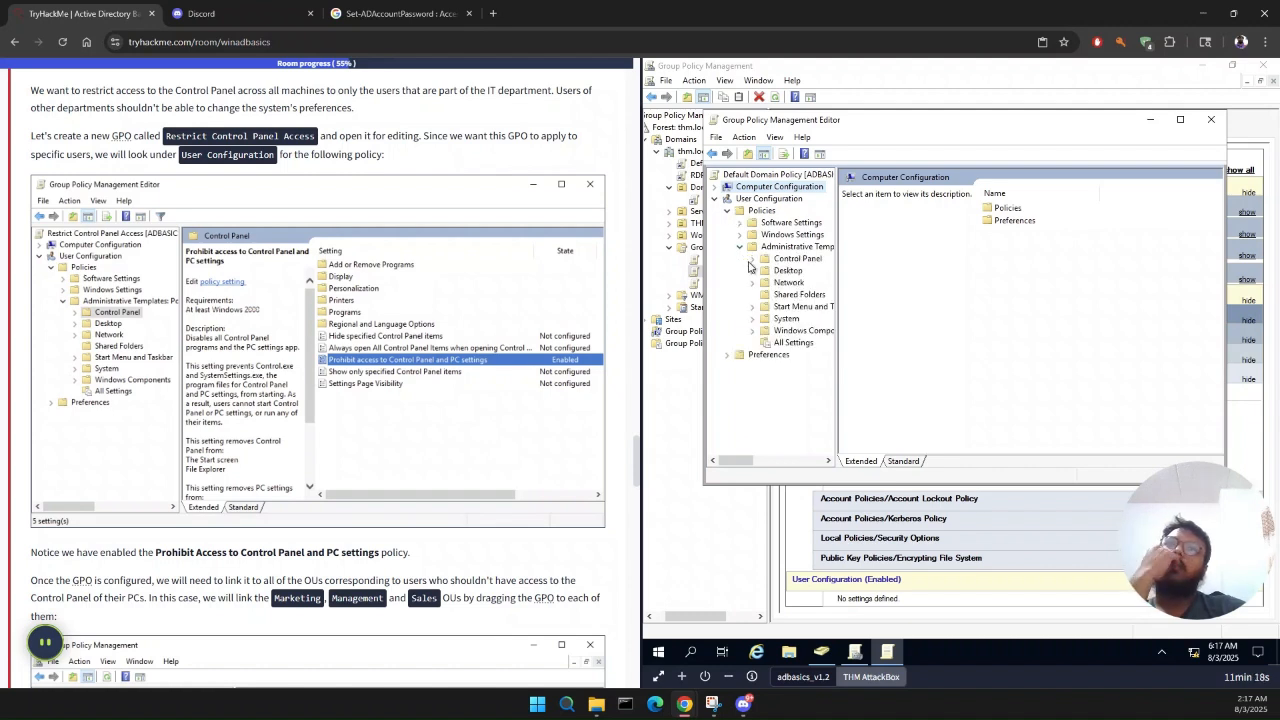
left_click(752, 260)
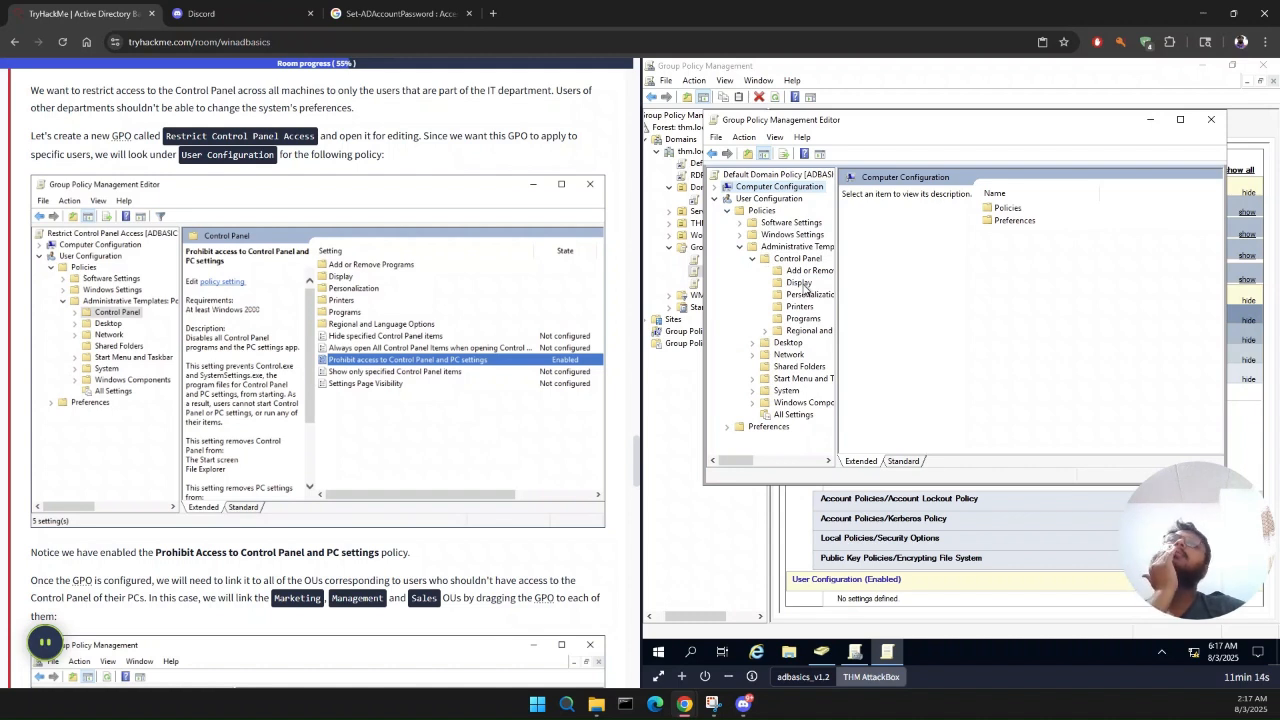
double_click(797, 258)
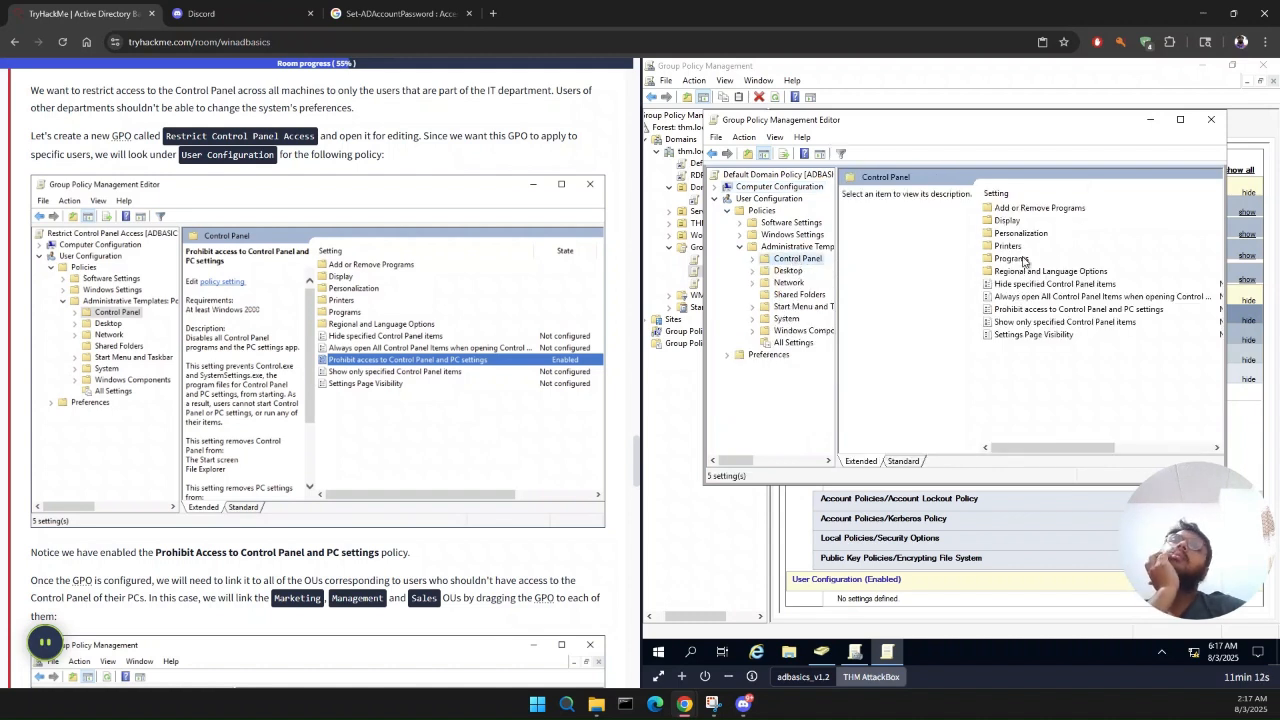
left_click(1100, 311)
double_click(1100, 311)
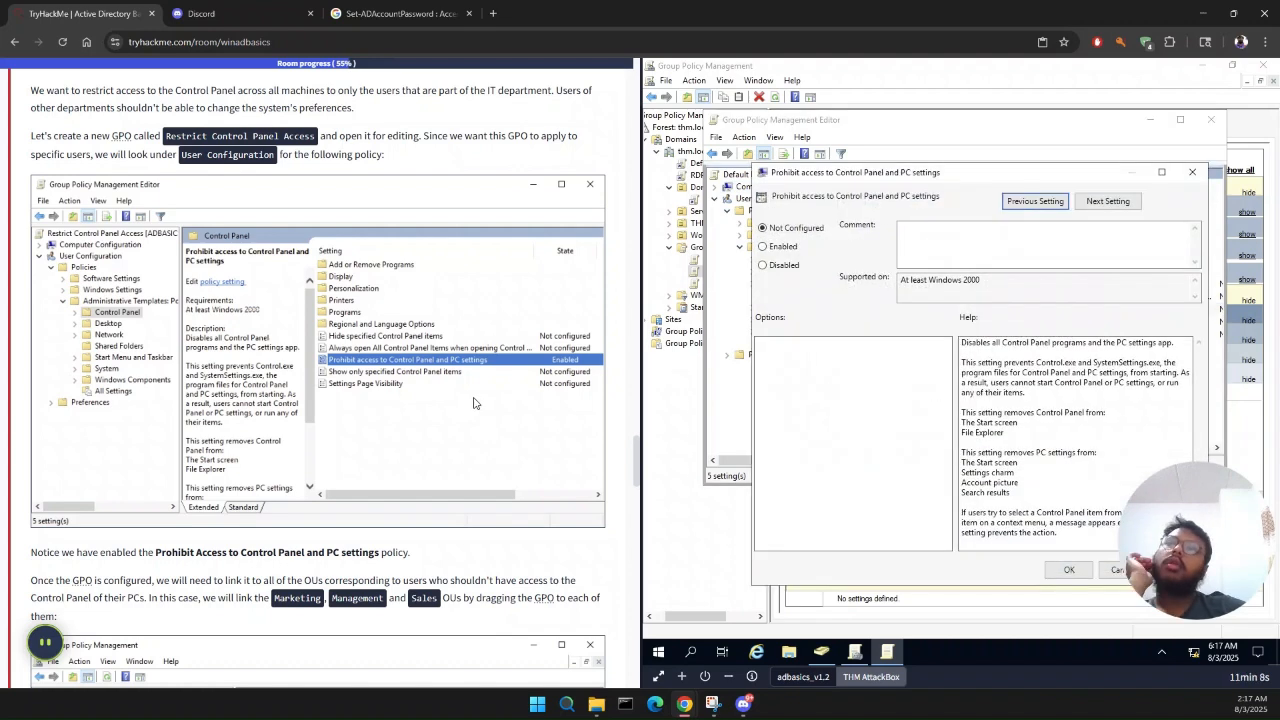
scroll(474, 403, "down", 1)
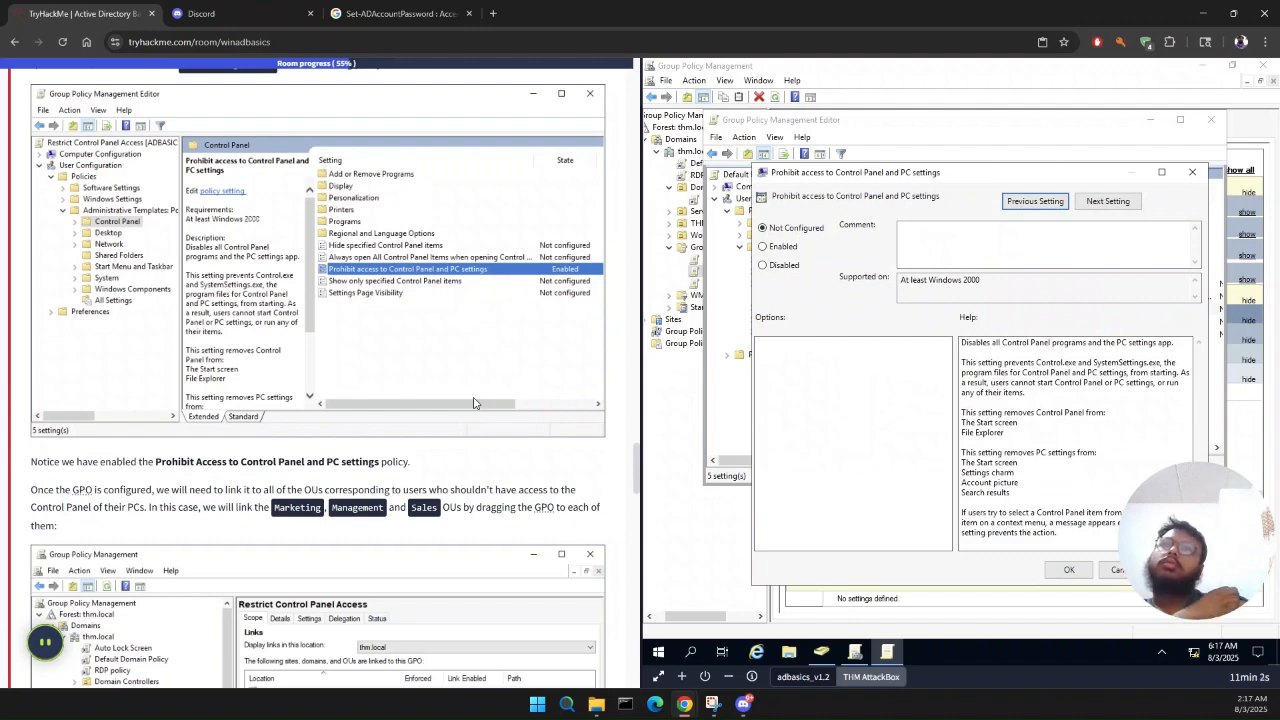
left_click(1192, 172)
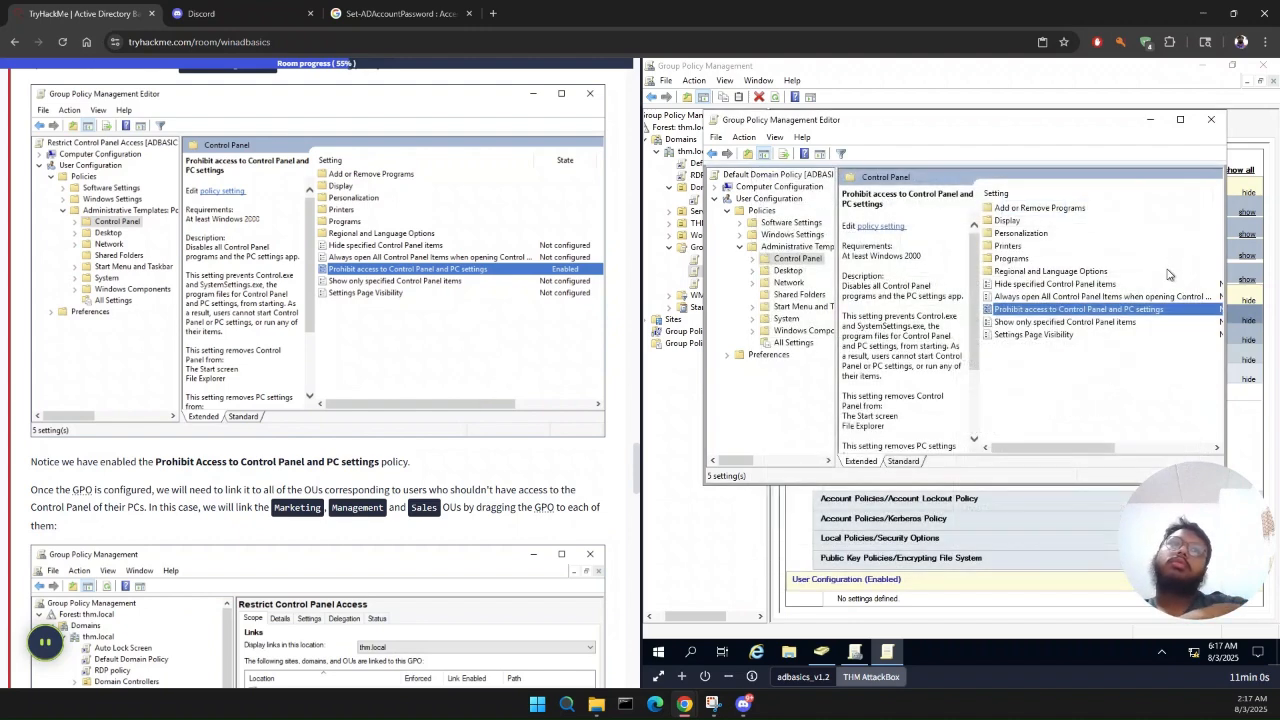
left_click(1167, 297)
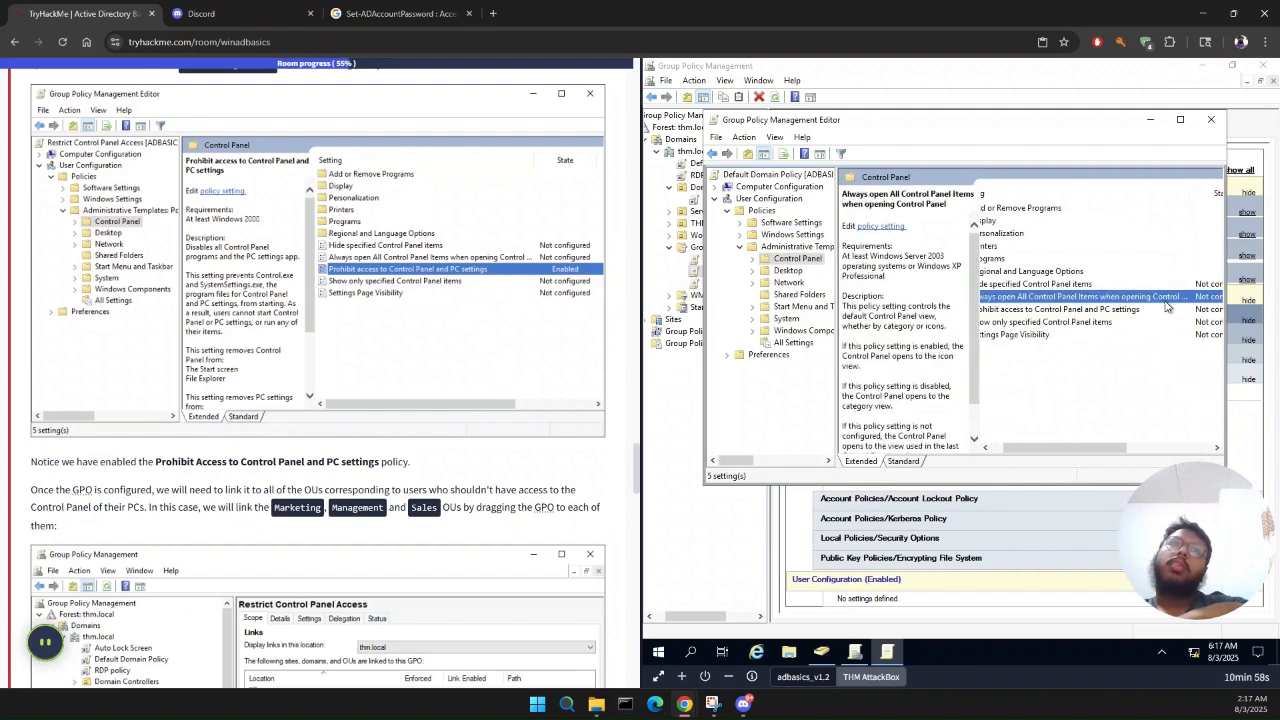
left_click(1204, 310)
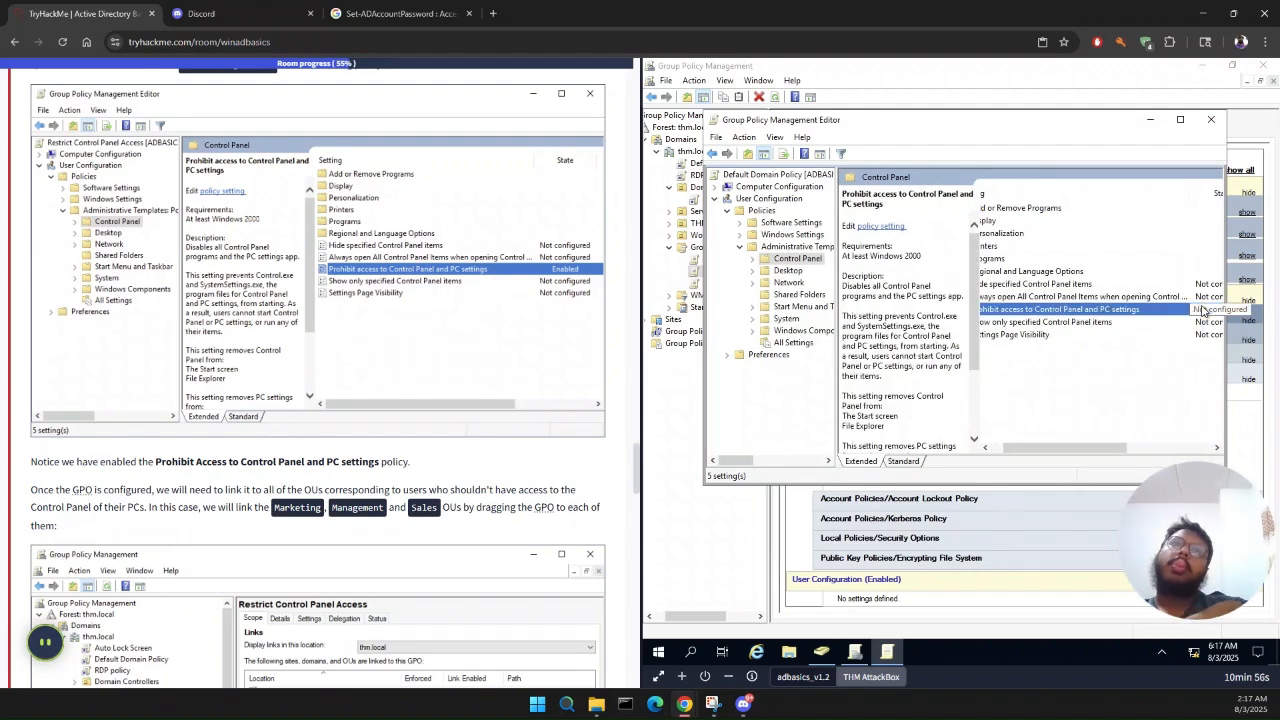
right_click(1204, 311)
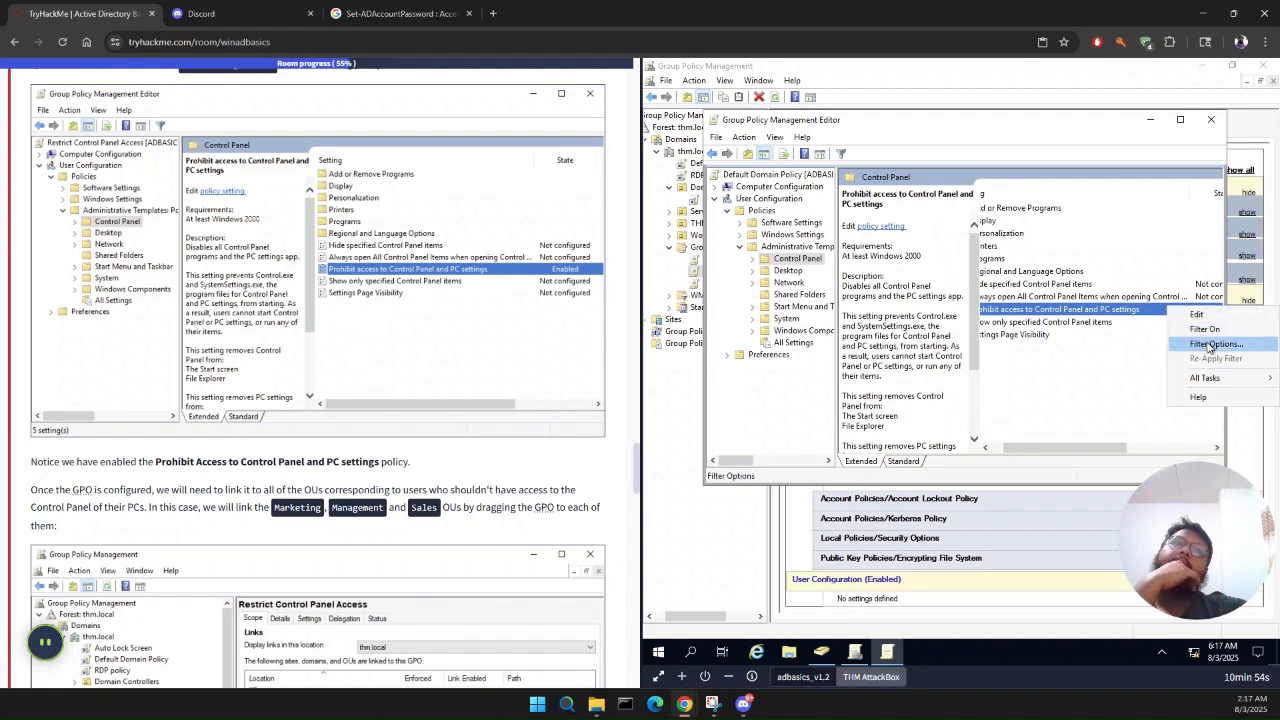
mouse_move(1210, 382)
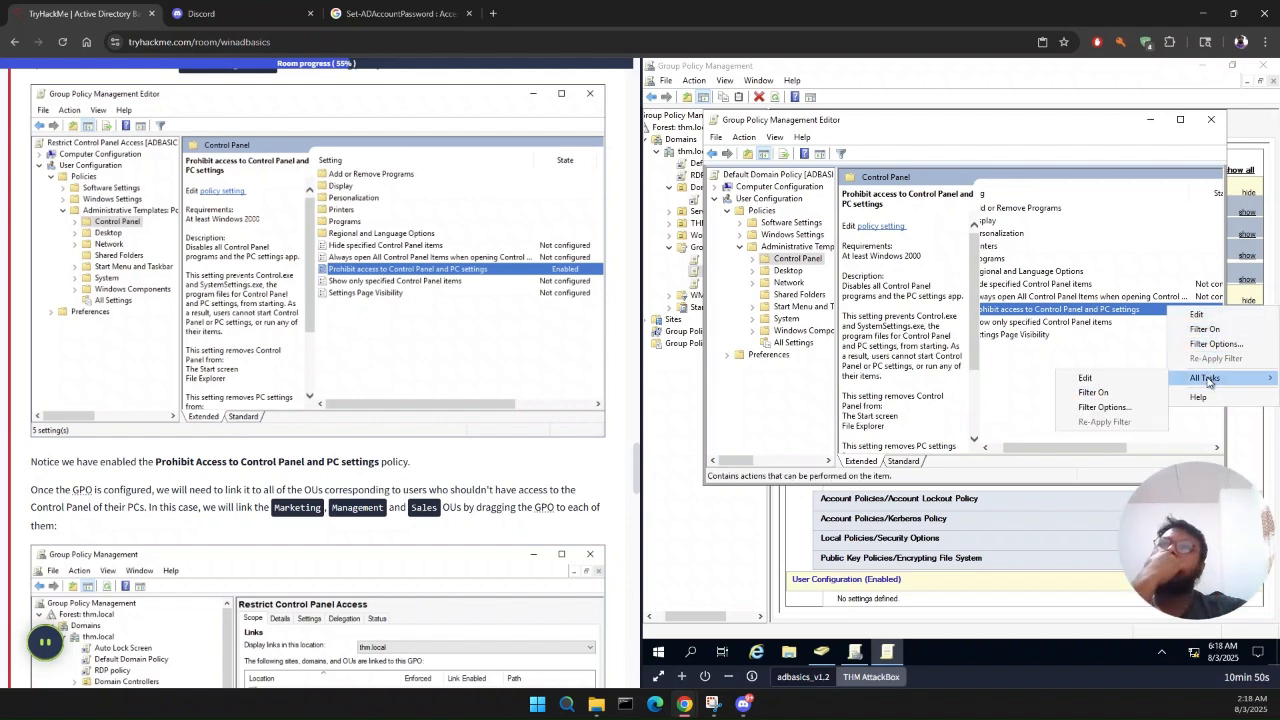
left_click(1115, 312)
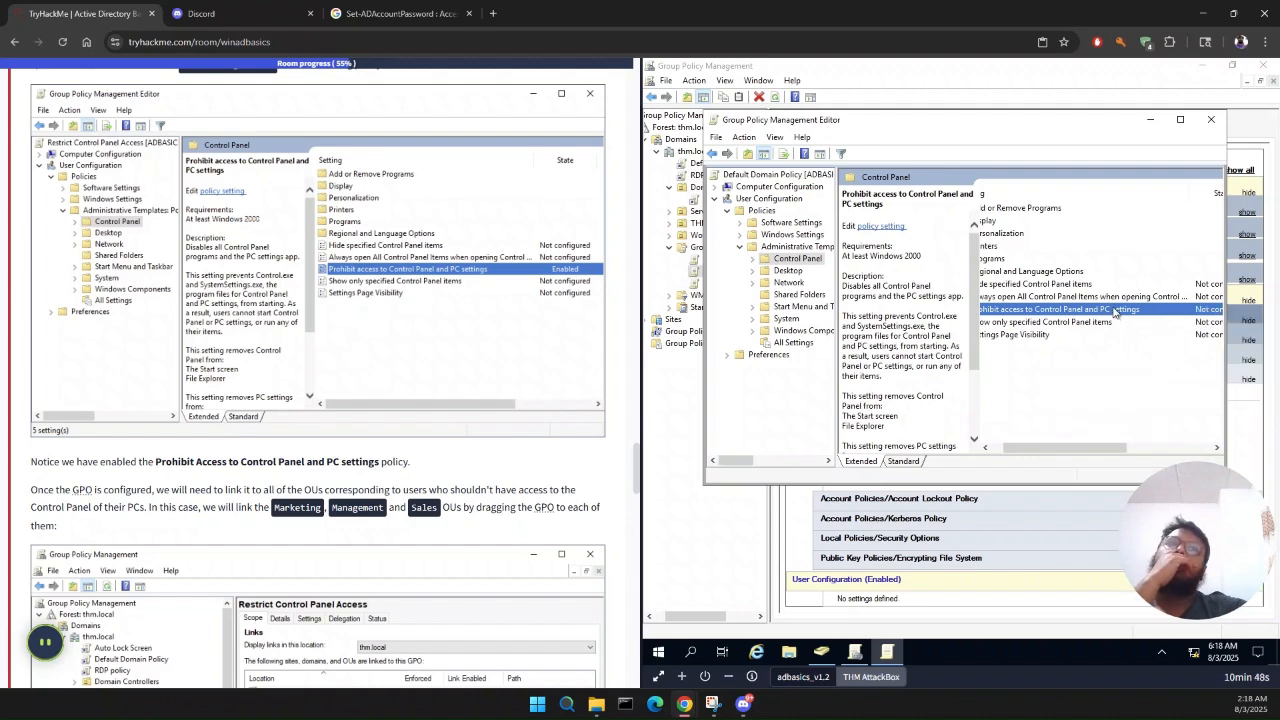
Step: Set the Prohibit access to Control Panel and PC settings policy to Enabled
double_click(1115, 312)
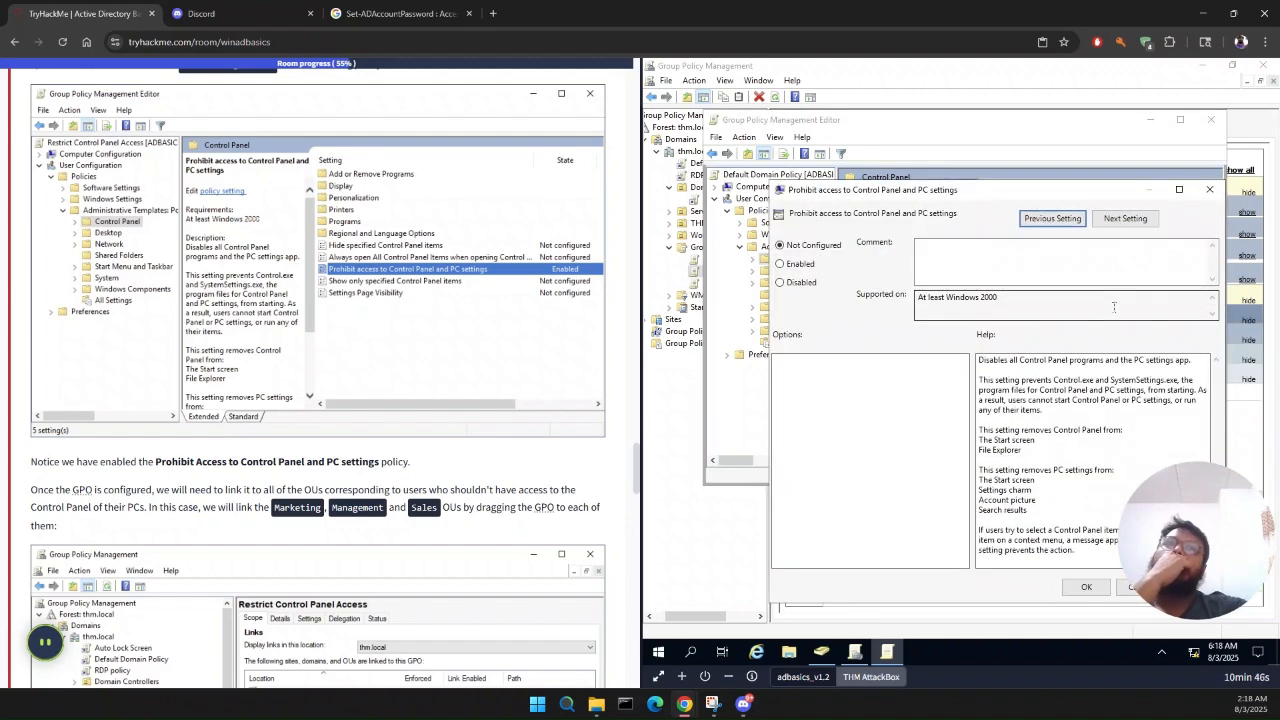
left_click(780, 264)
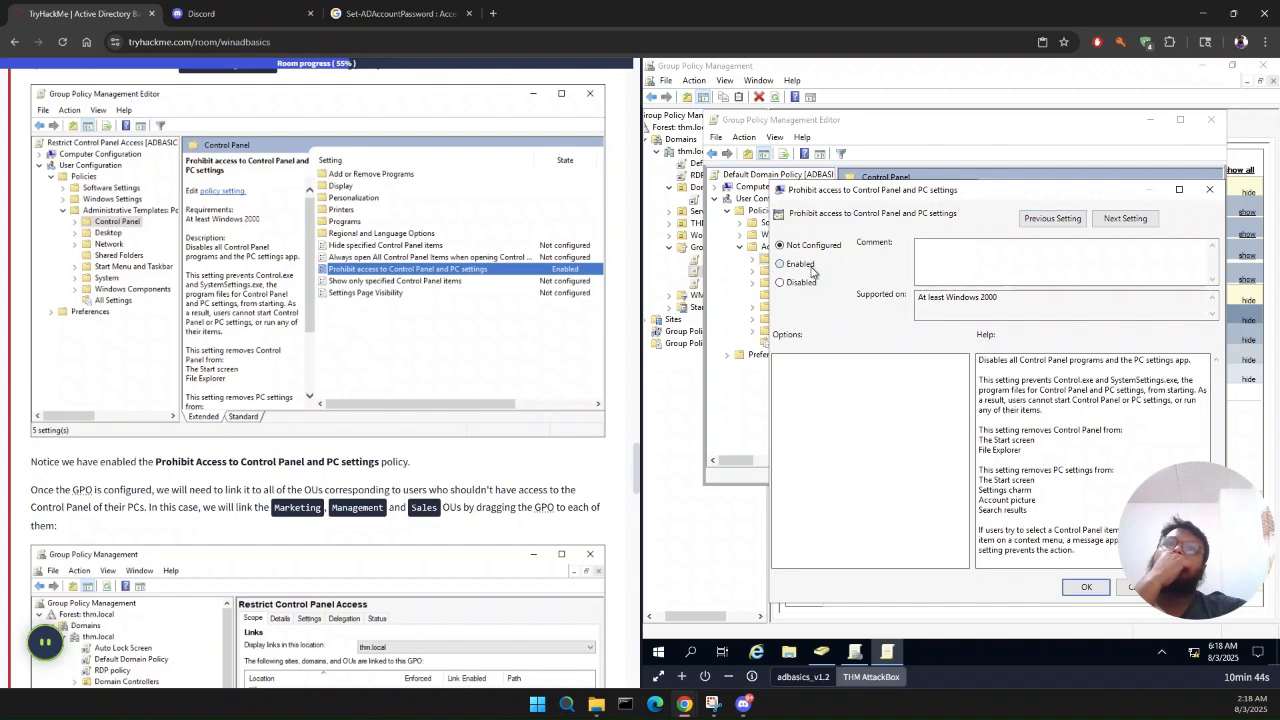
left_click(1090, 586)
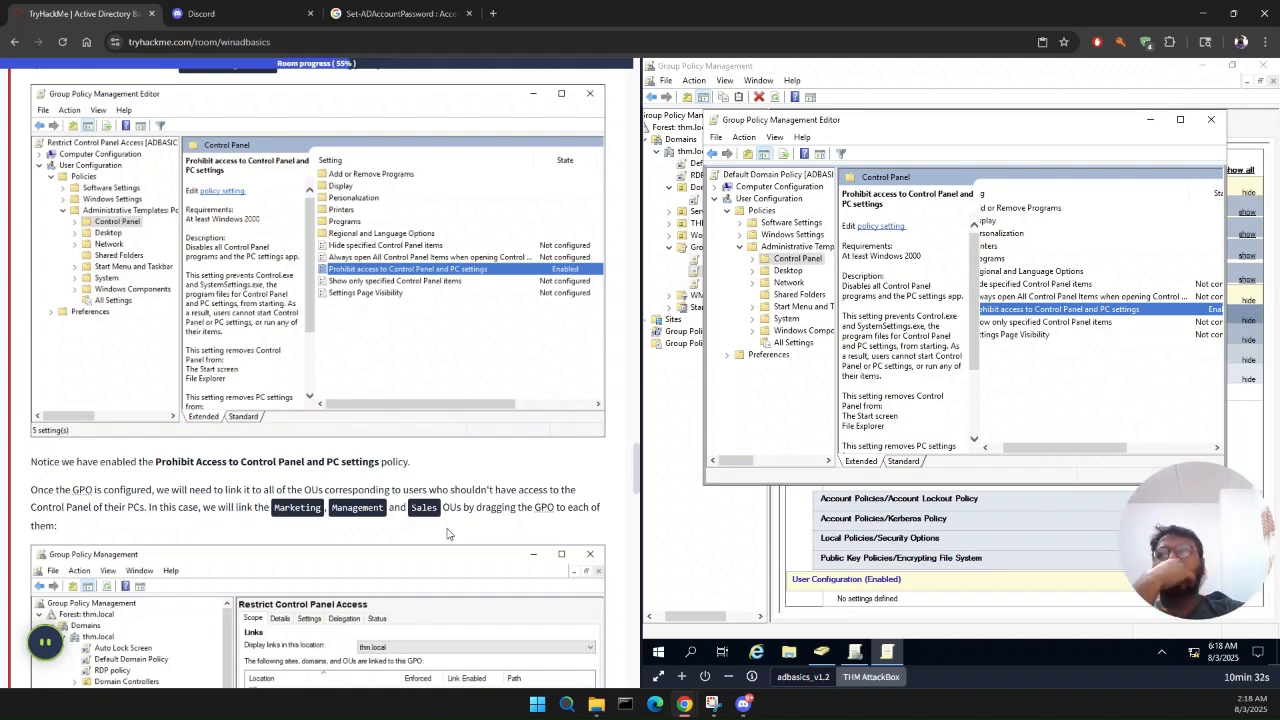
Step: Read how Task 6 links the GPO to the Marketing, Management and Sales OUs, and check the Group Policy Objects in thm.local
scroll(447, 533, "down", 2)
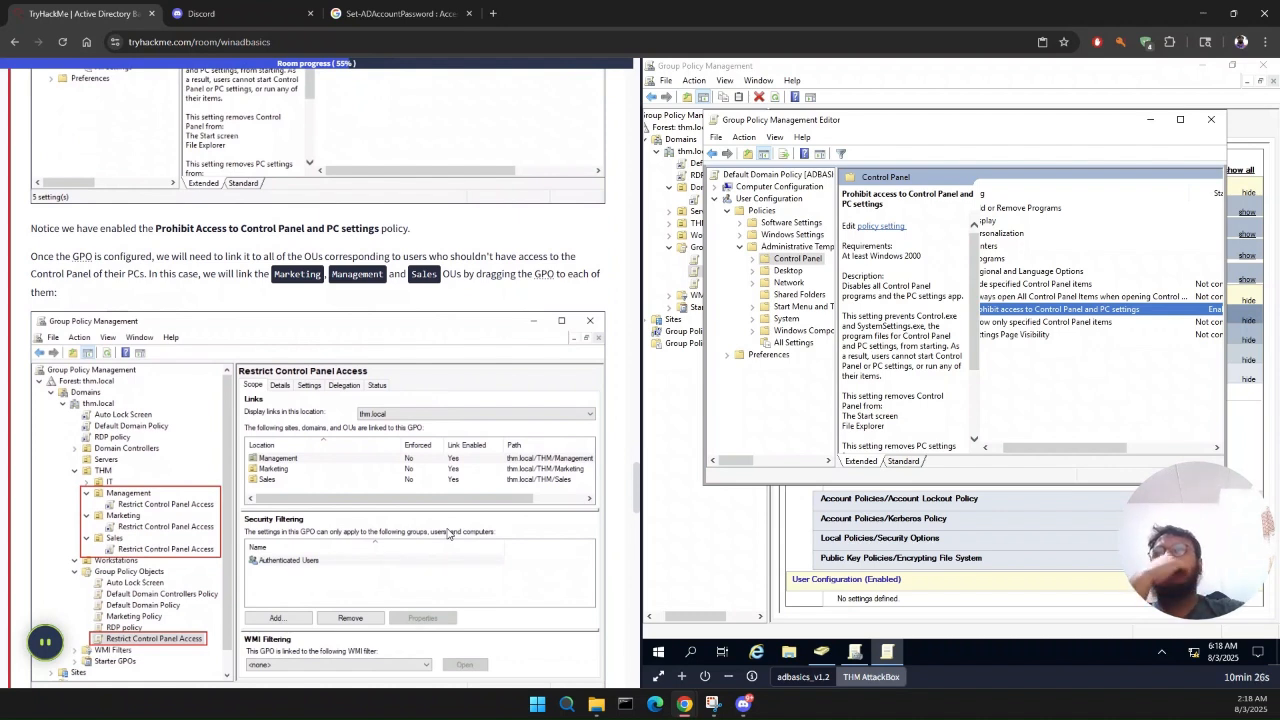
scroll(447, 533, "down", 1)
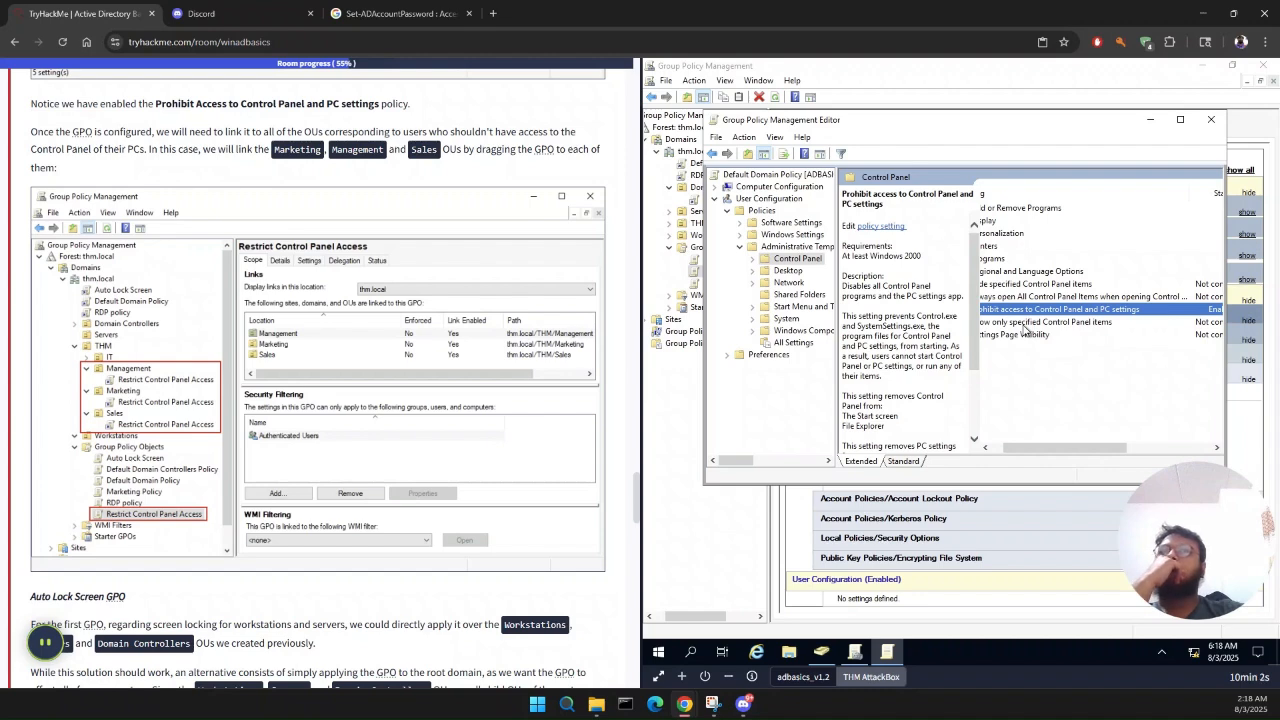
left_click(684, 455)
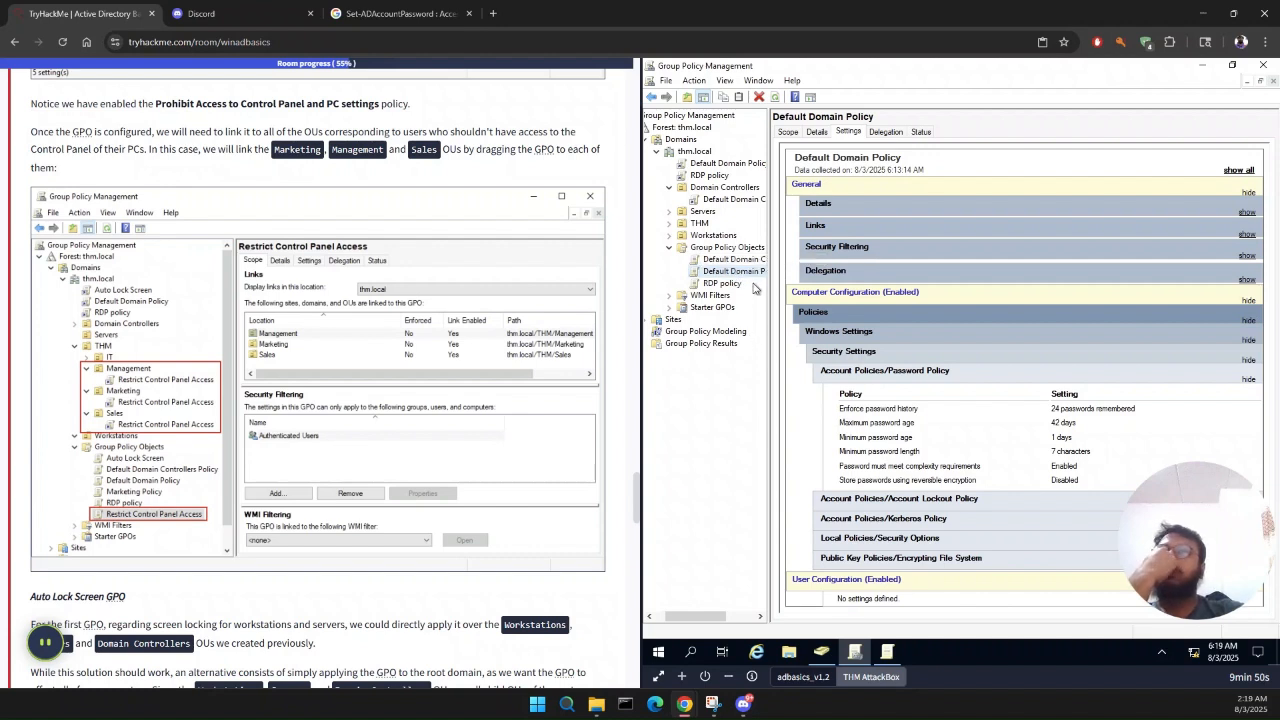
left_click(671, 255)
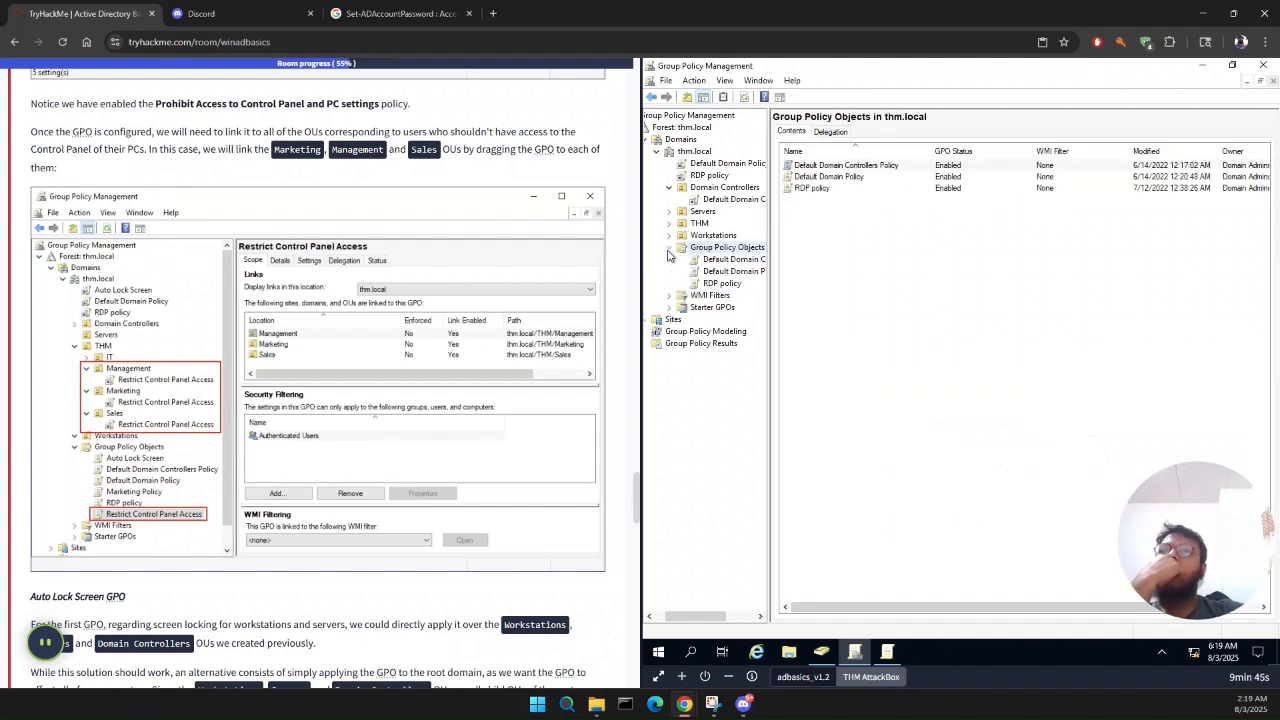
double_click(736, 254)
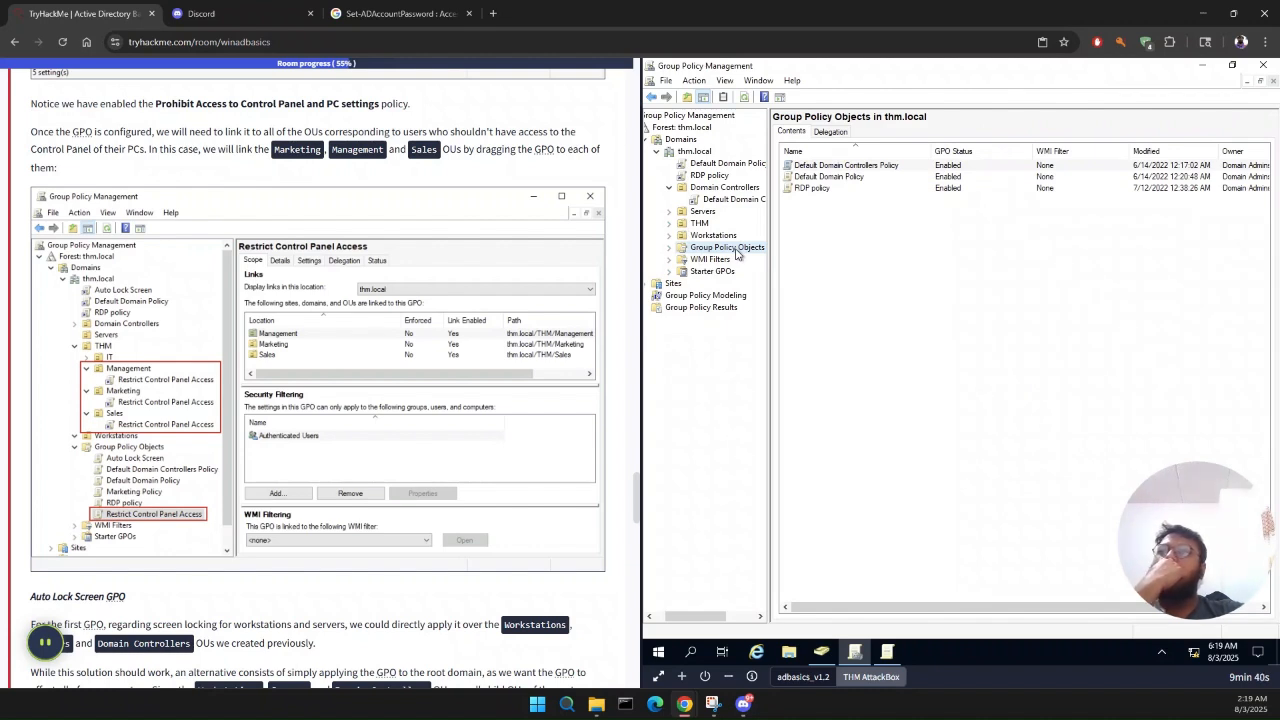
double_click(736, 252)
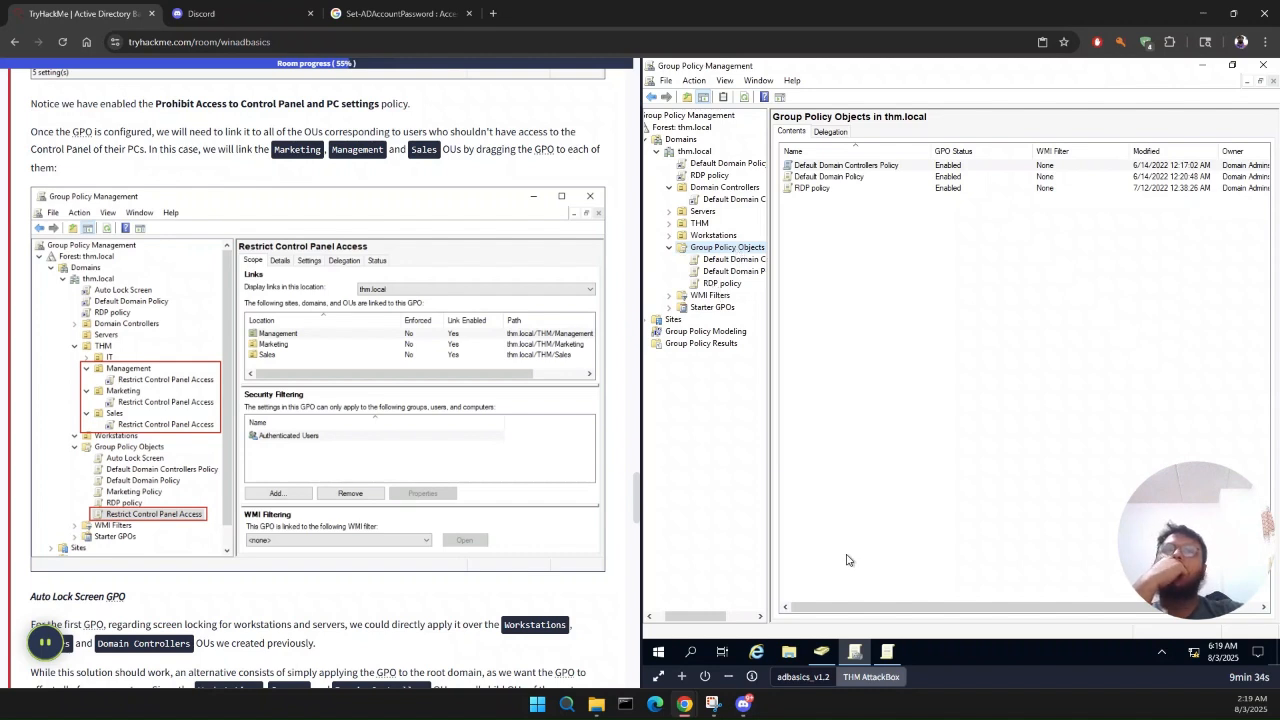
Step: Return to the policy editor and view the Control Panel settings in Standard view to check their State values
left_click(887, 651)
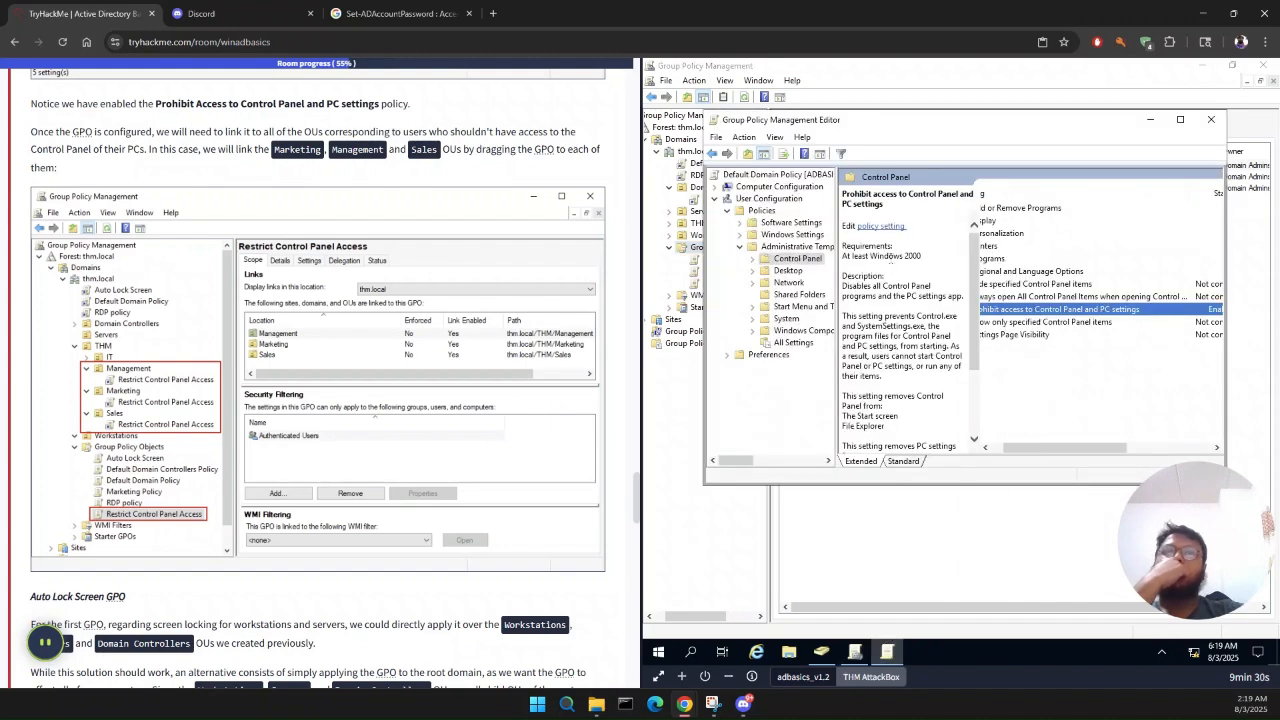
left_click(718, 139)
left_click(771, 160)
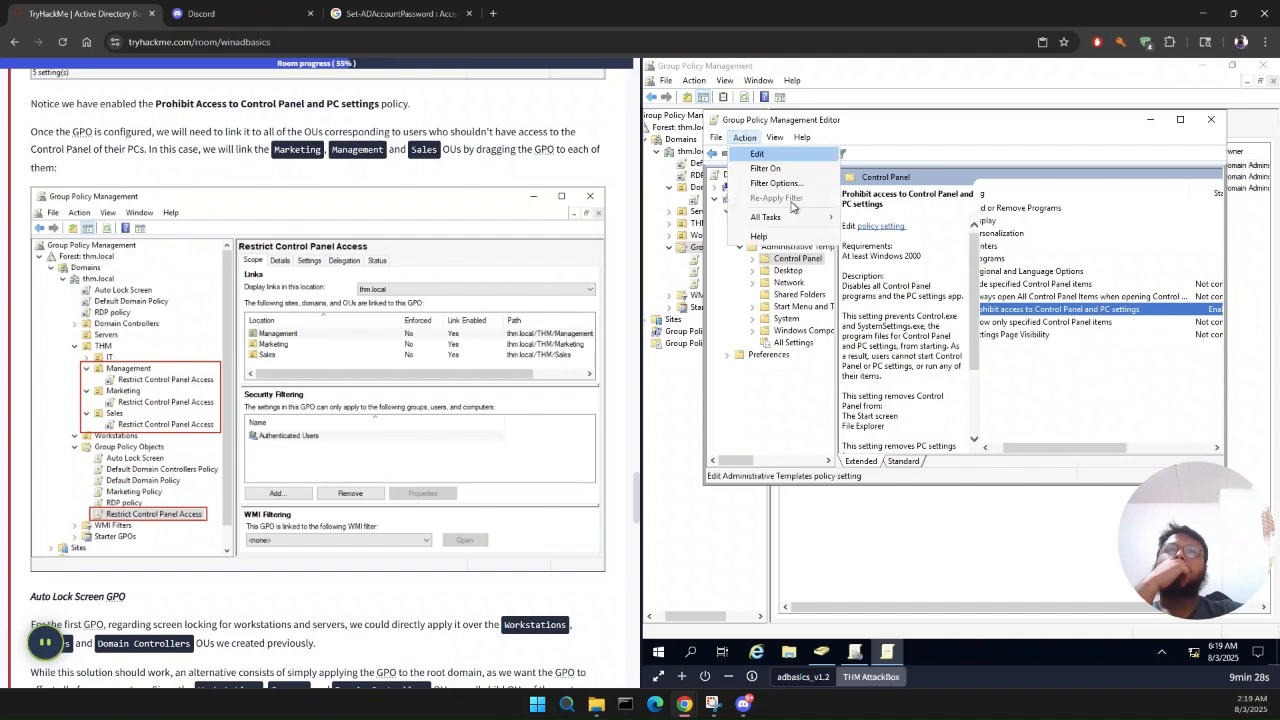
left_click(787, 411)
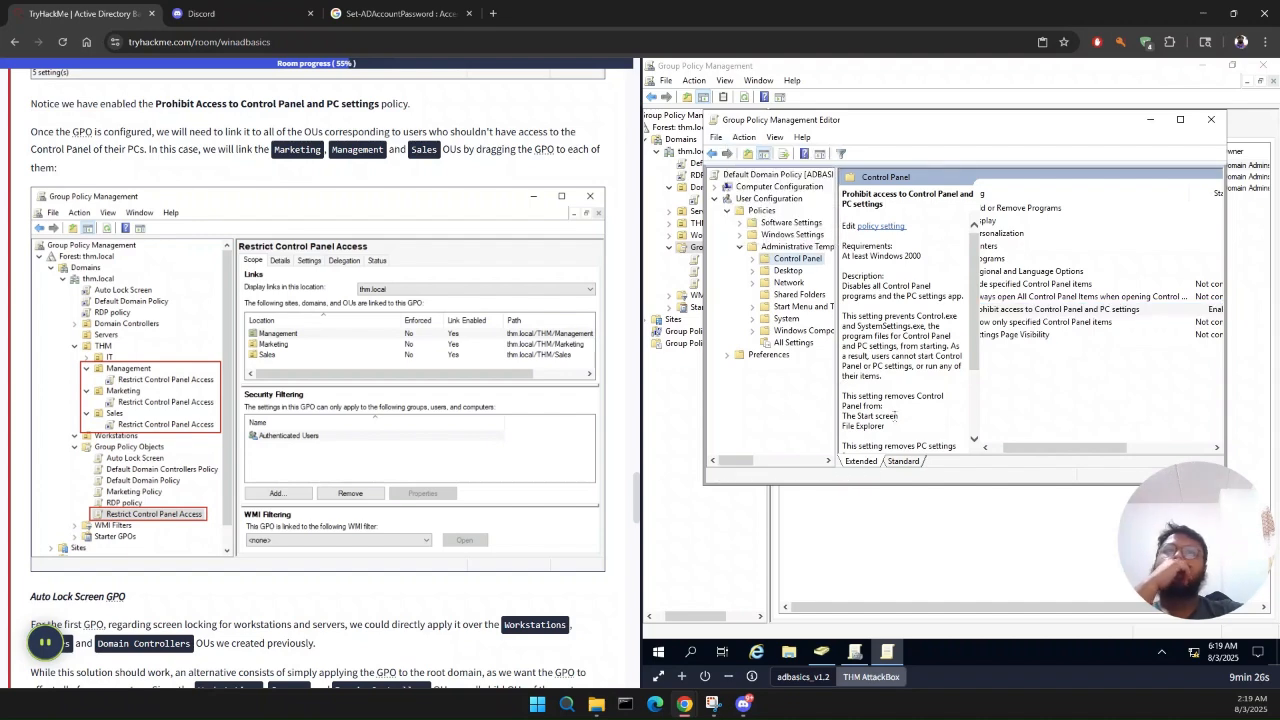
left_click(902, 463)
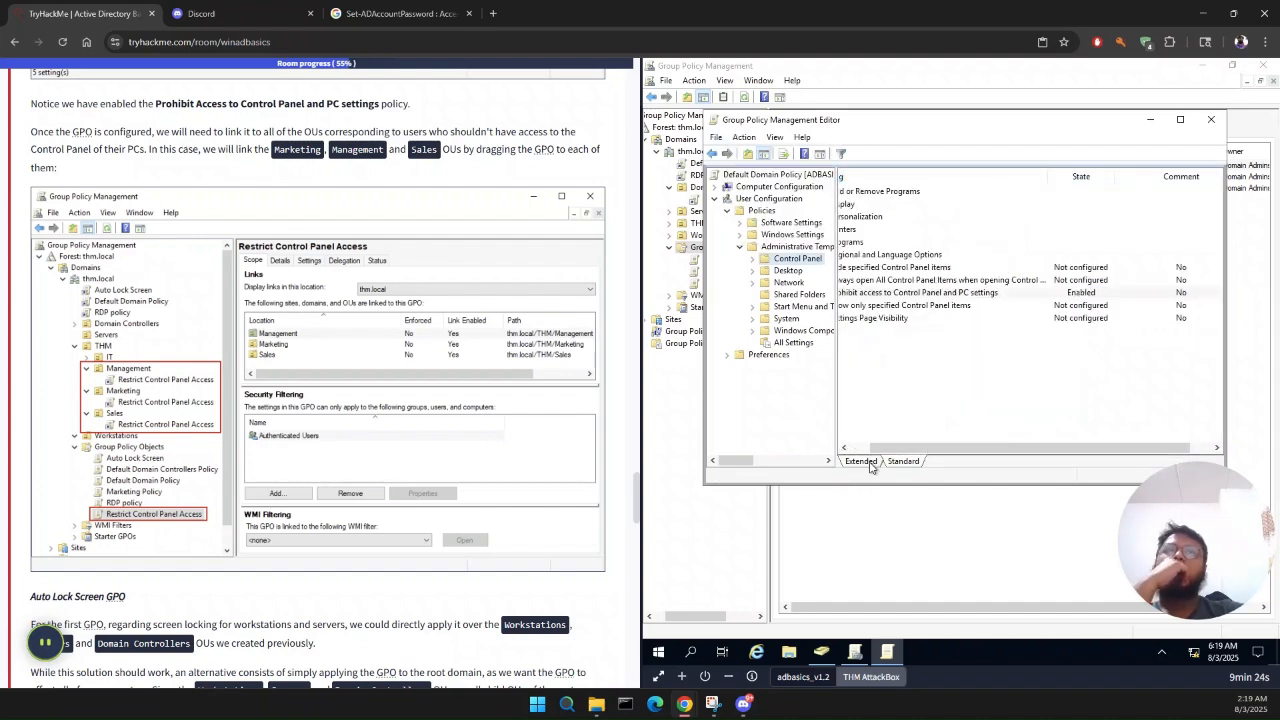
left_click(871, 465)
left_click(903, 461)
scroll(995, 384, "right", 2)
scroll(995, 384, "left", 2)
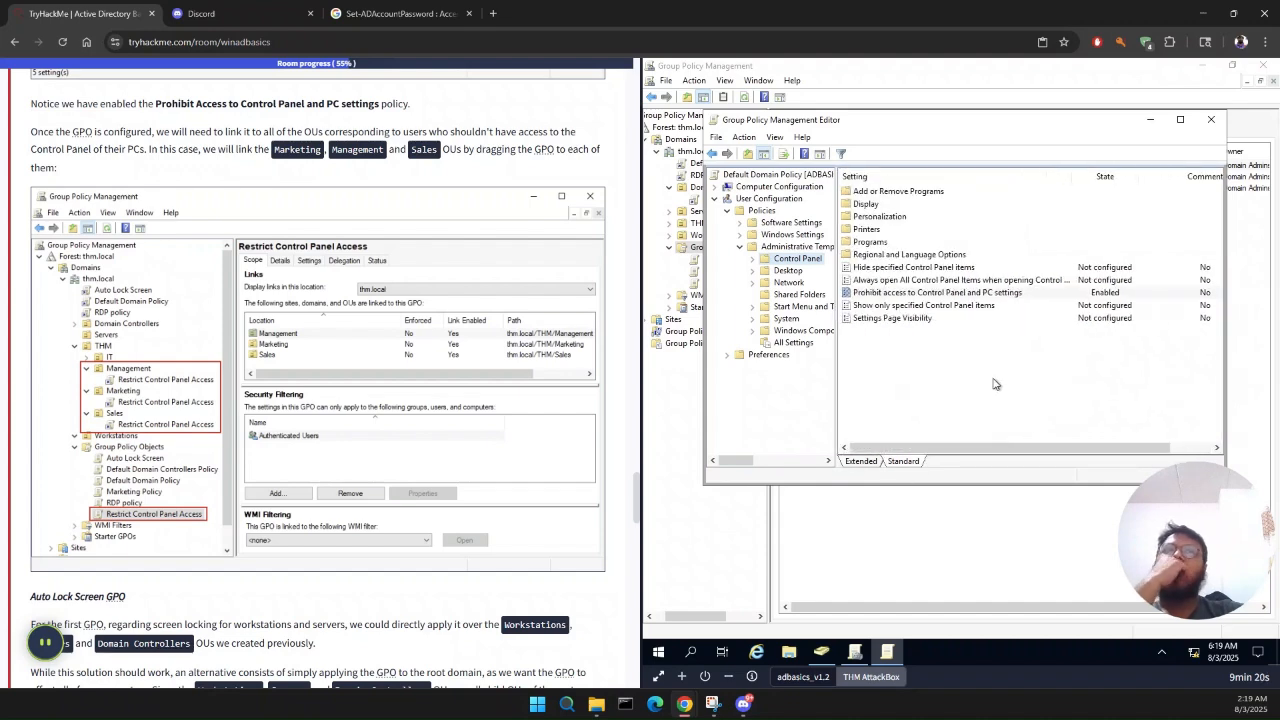
Step: Return to the Group Policy Management console and expand the THM OU to show its department OUs
scroll(546, 304, "up", 1)
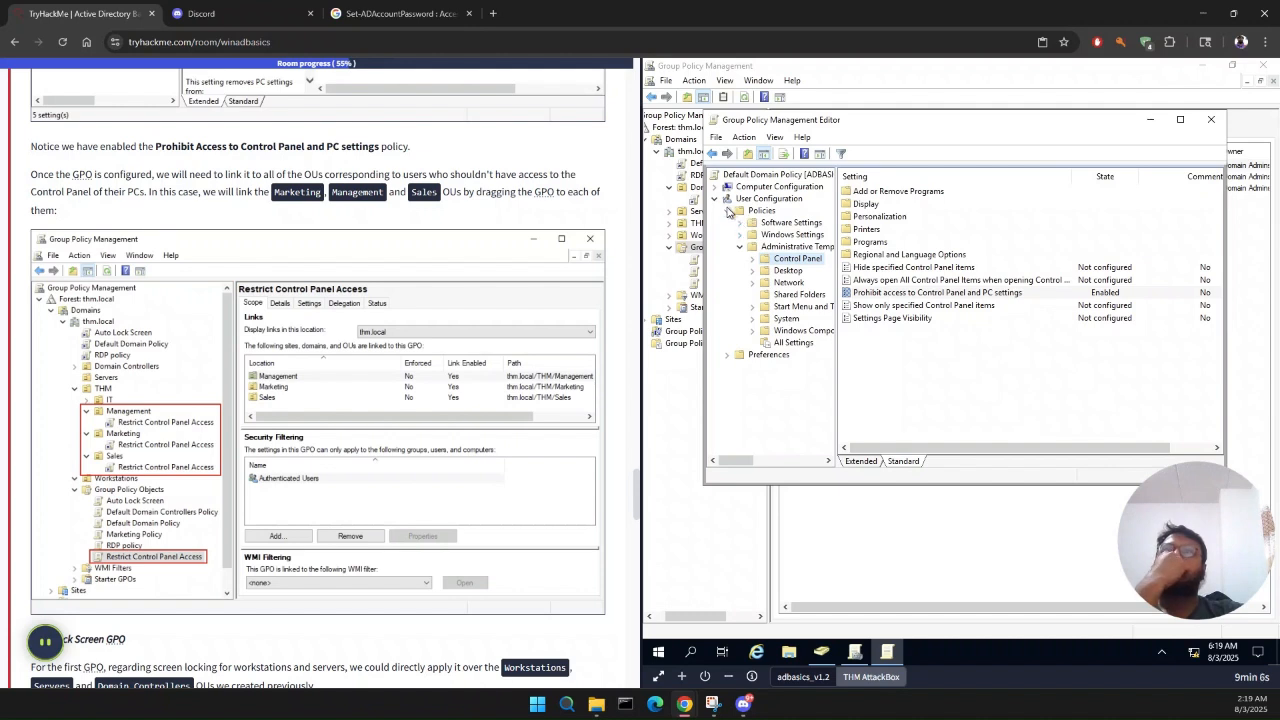
left_click(660, 350)
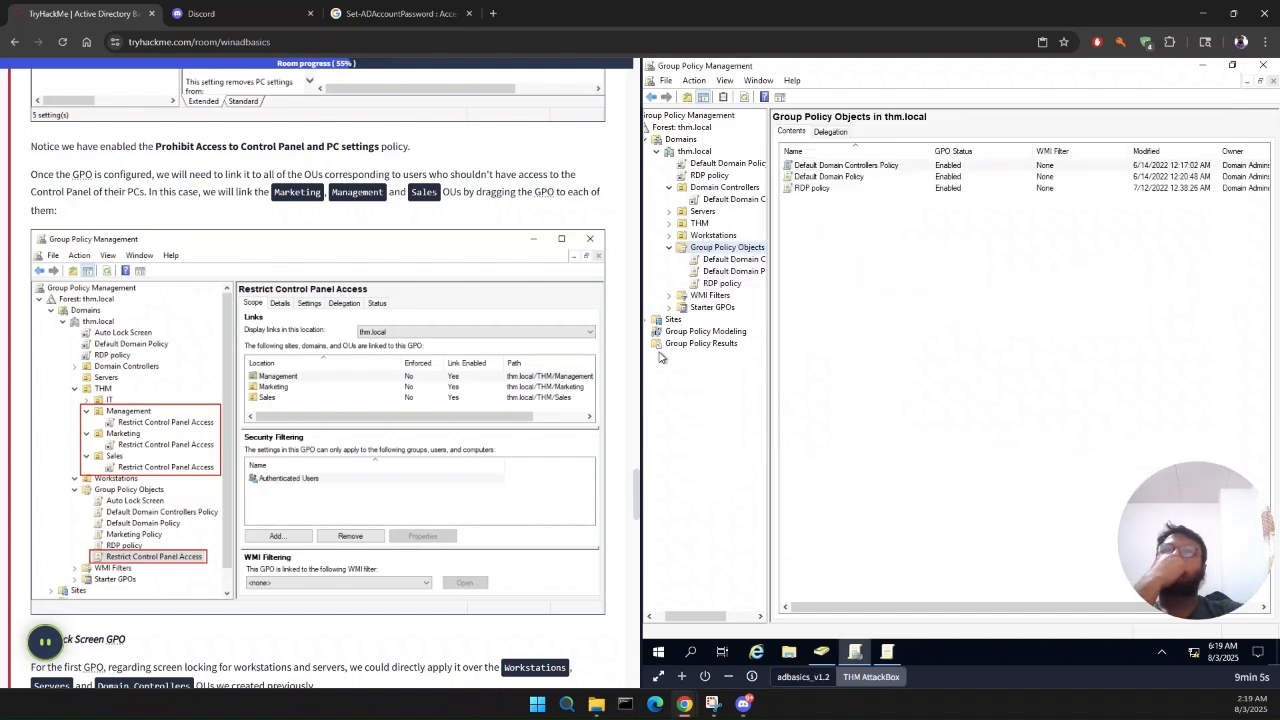
left_click(670, 224)
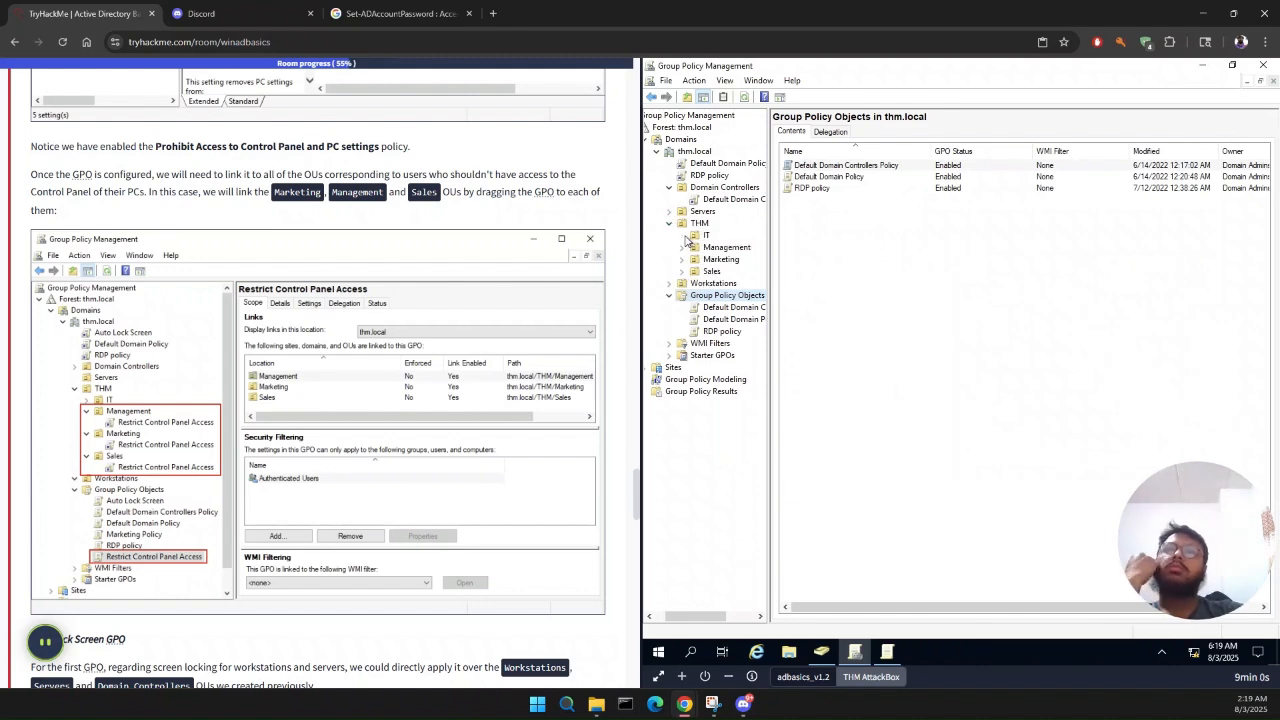
Step: Check the GPOs linked to the IT OU, and return to the expanded Group Policy Objects container
left_click(705, 235)
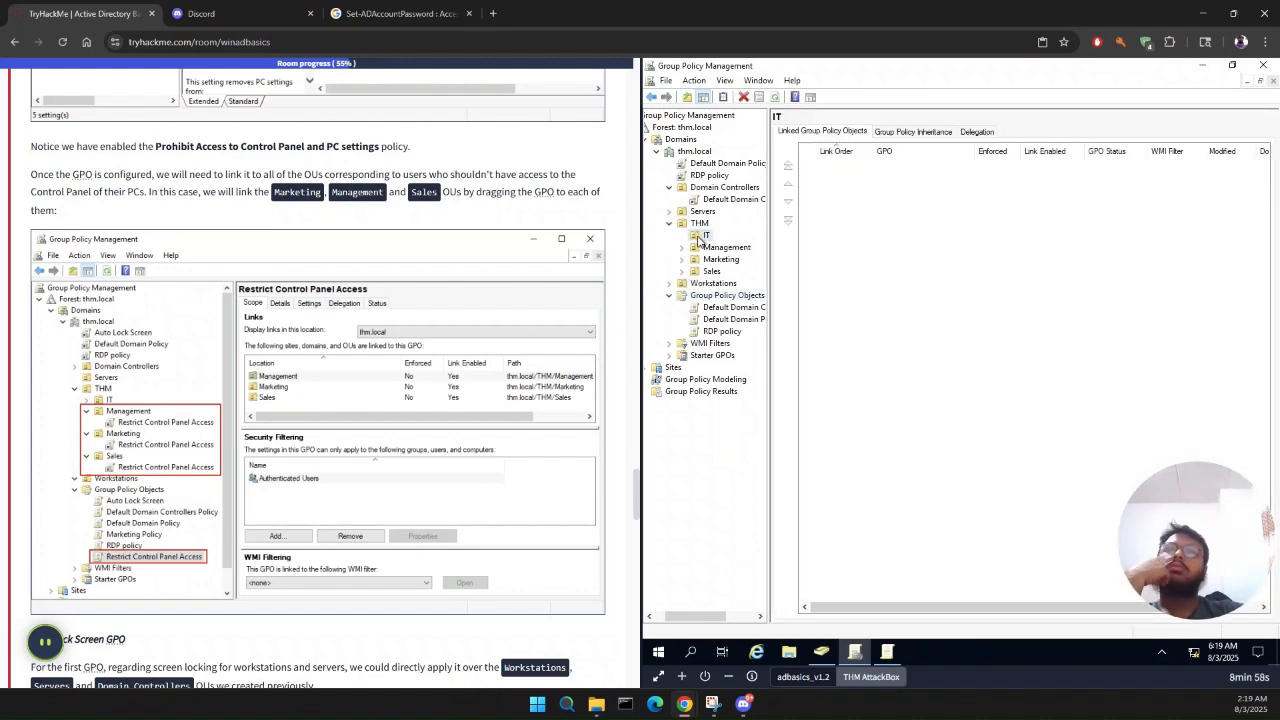
double_click(714, 295)
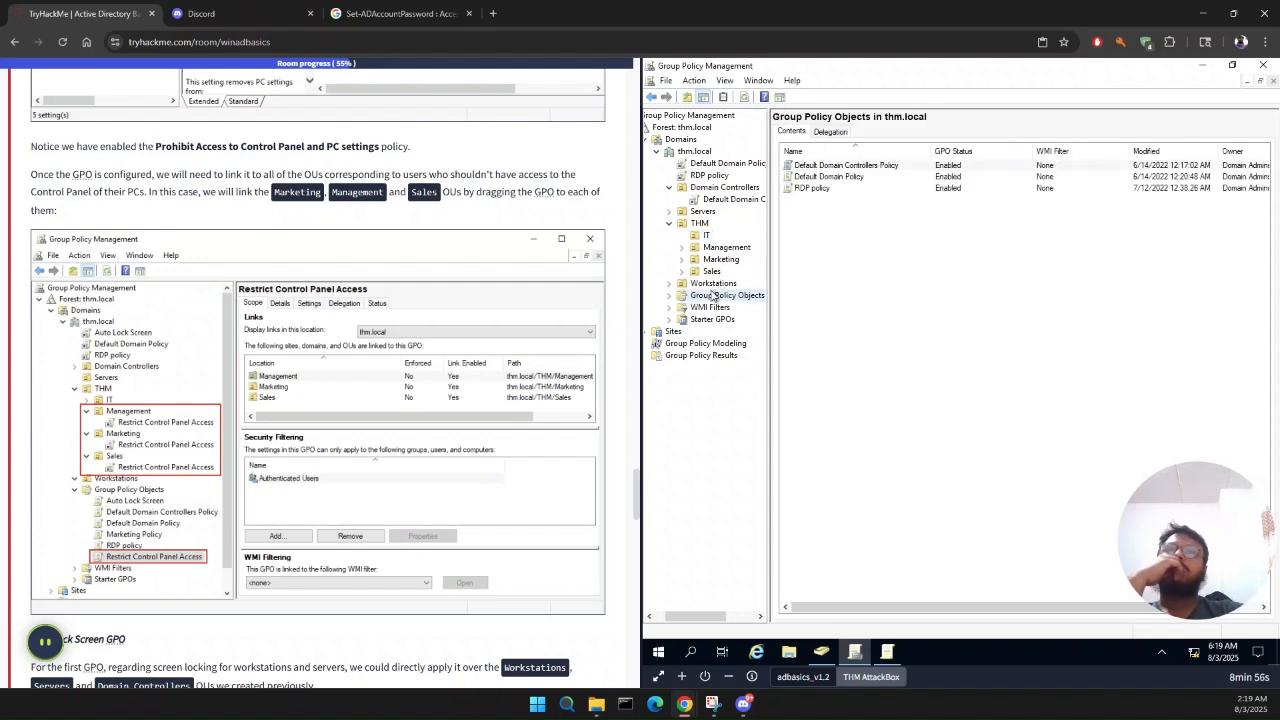
double_click(714, 295)
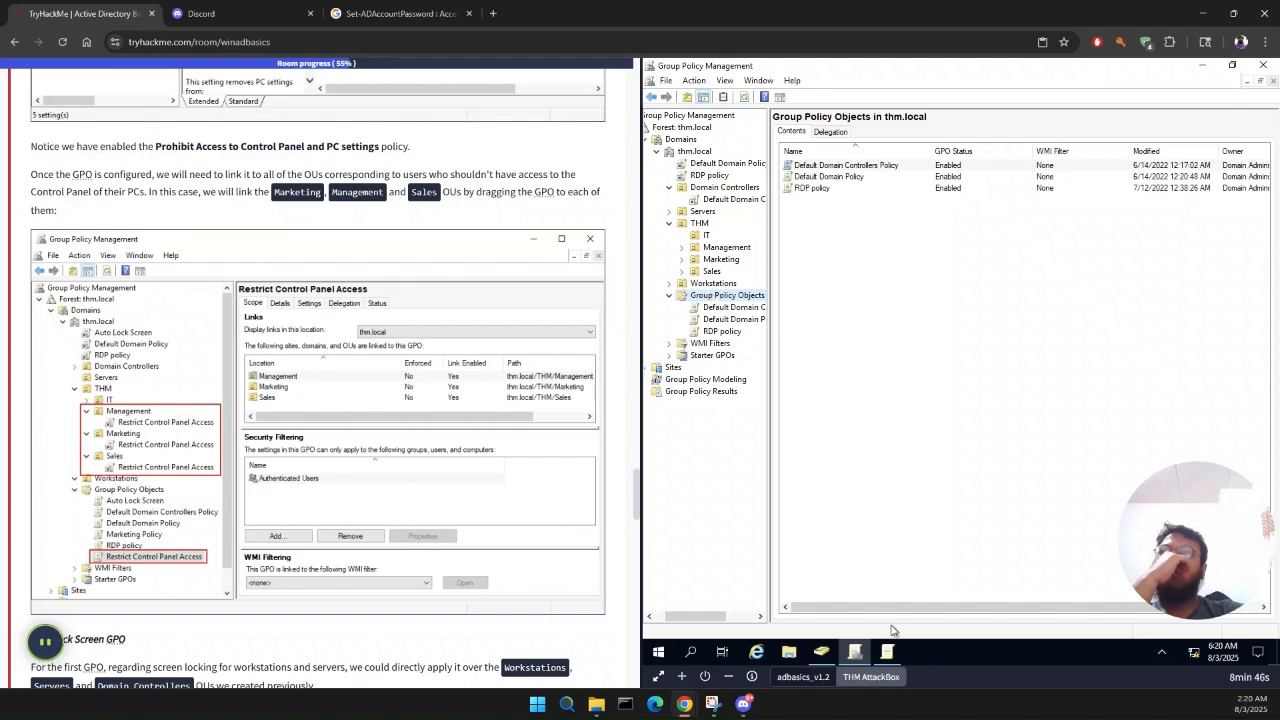
Step: Review the Prohibit access to Control Panel and PC settings policy against the Task 6 example, and close the policy editor
left_click(887, 655)
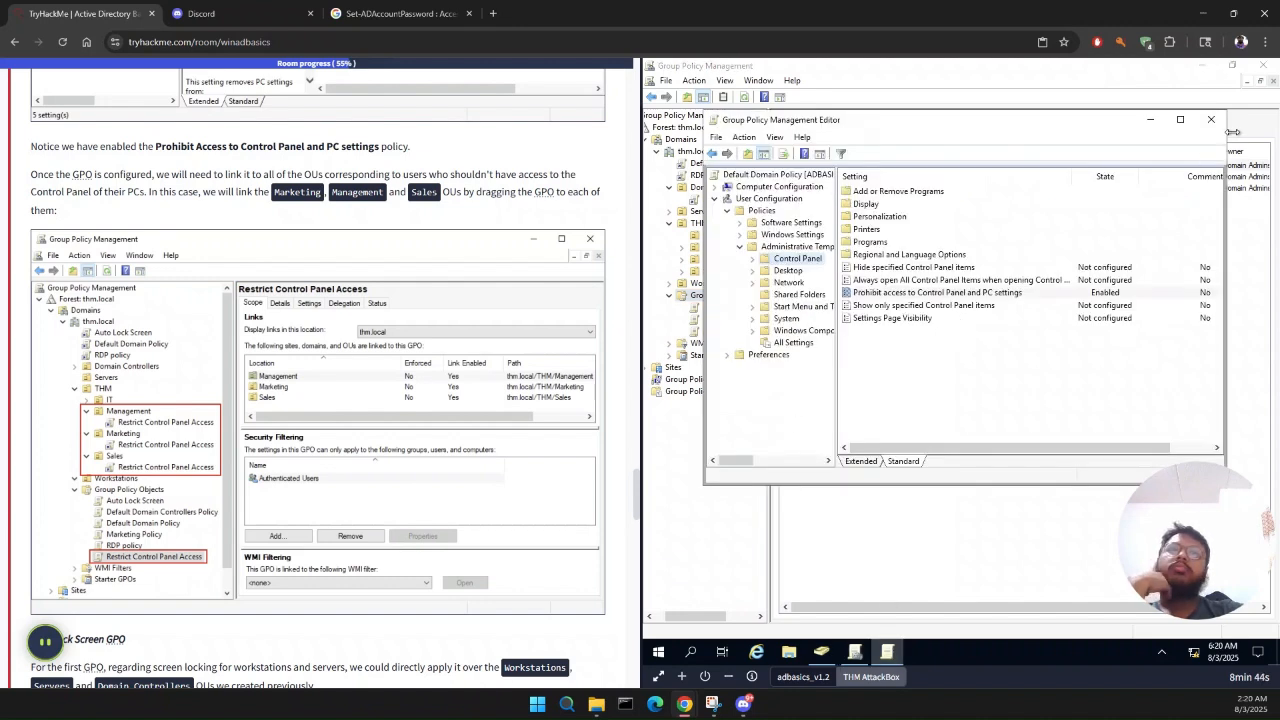
double_click(1020, 292)
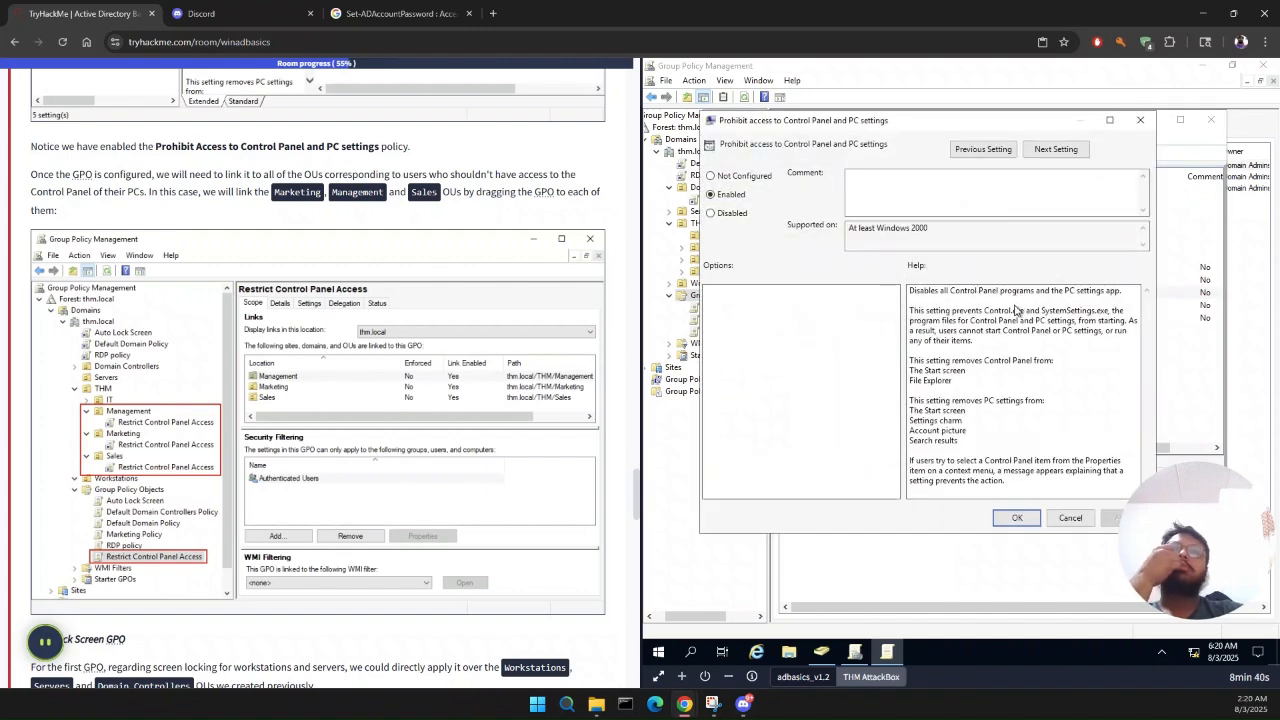
left_click(1020, 517)
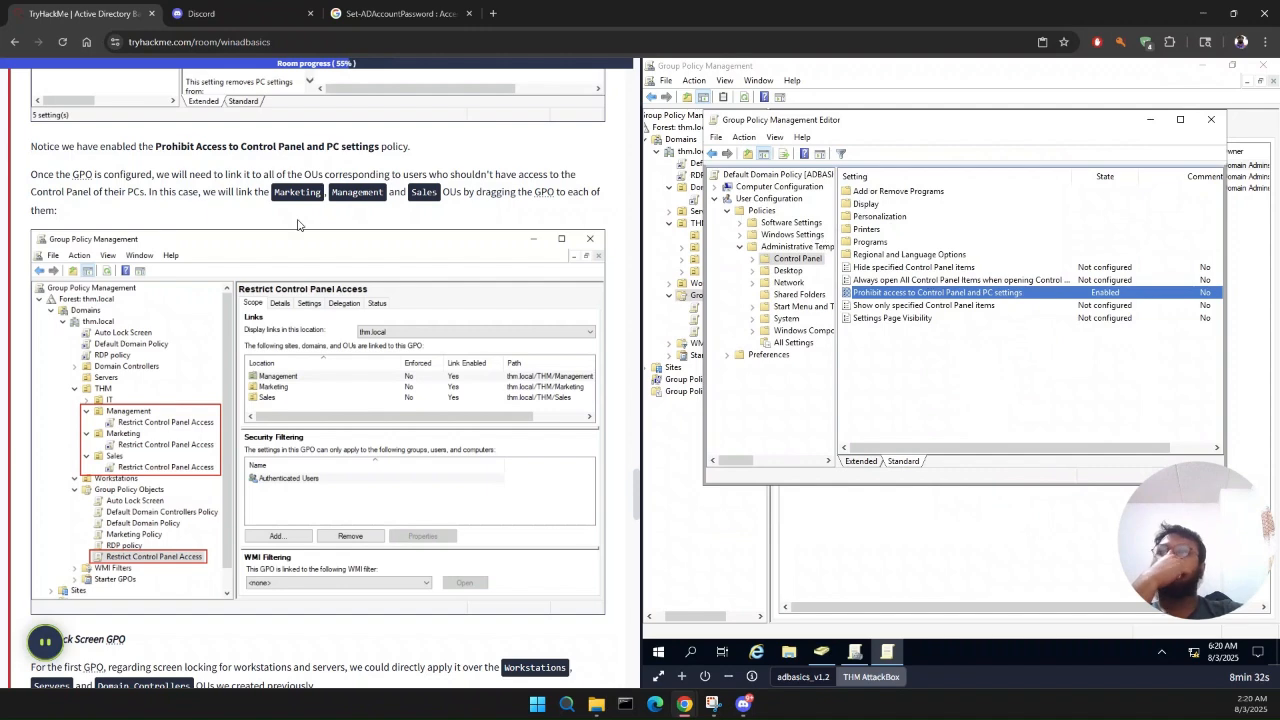
scroll(297, 224, "up", 3)
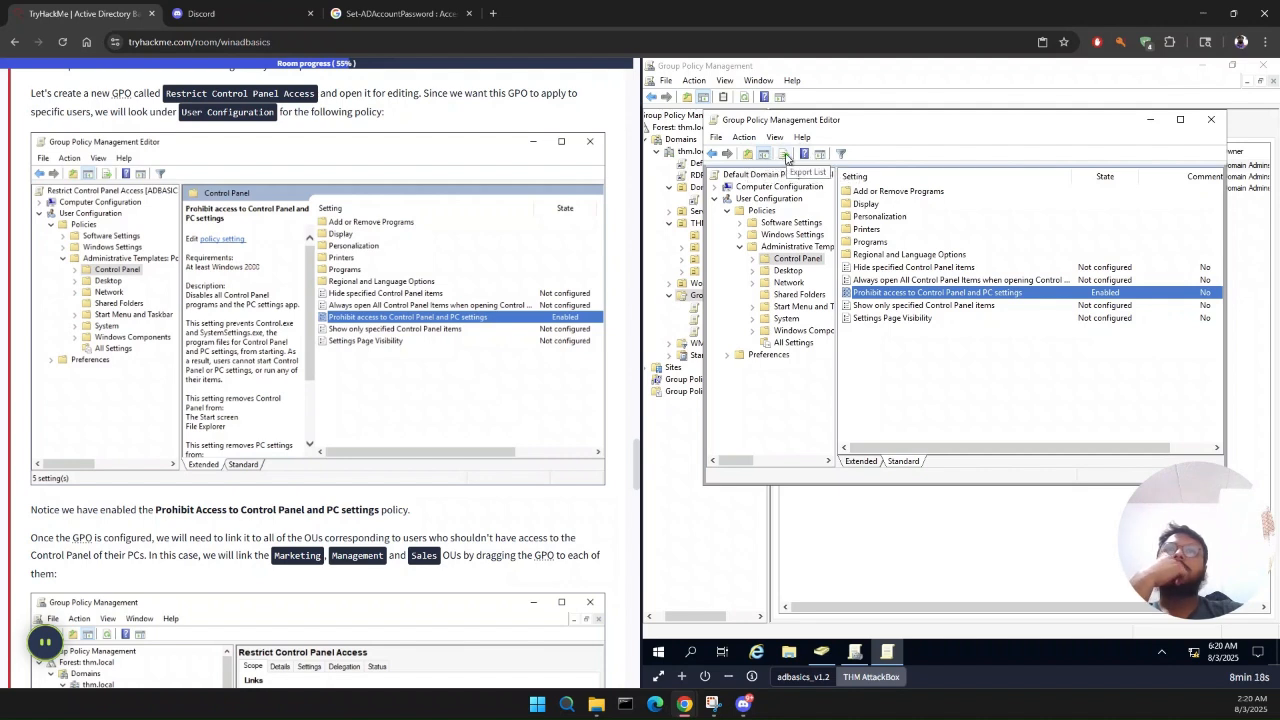
left_click(1211, 121)
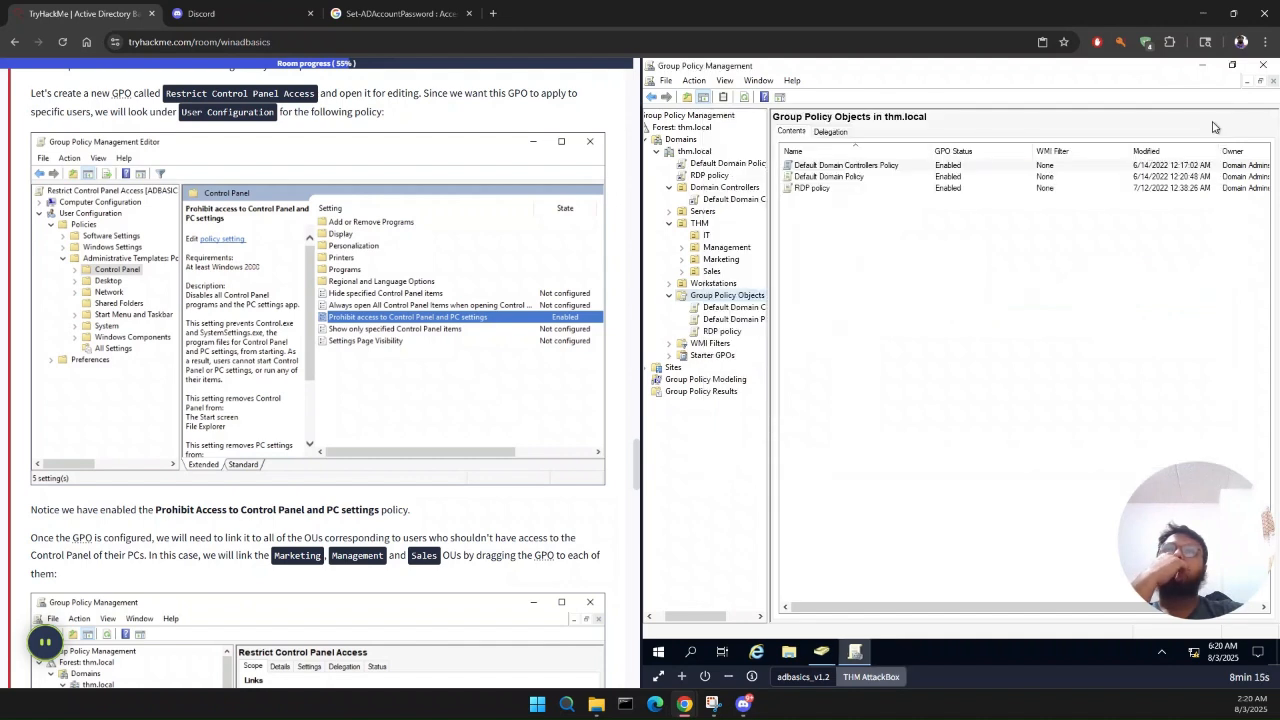
Step: Refresh the Group Policy Objects container of thm.local and expand it to list its GPOs
double_click(722, 296)
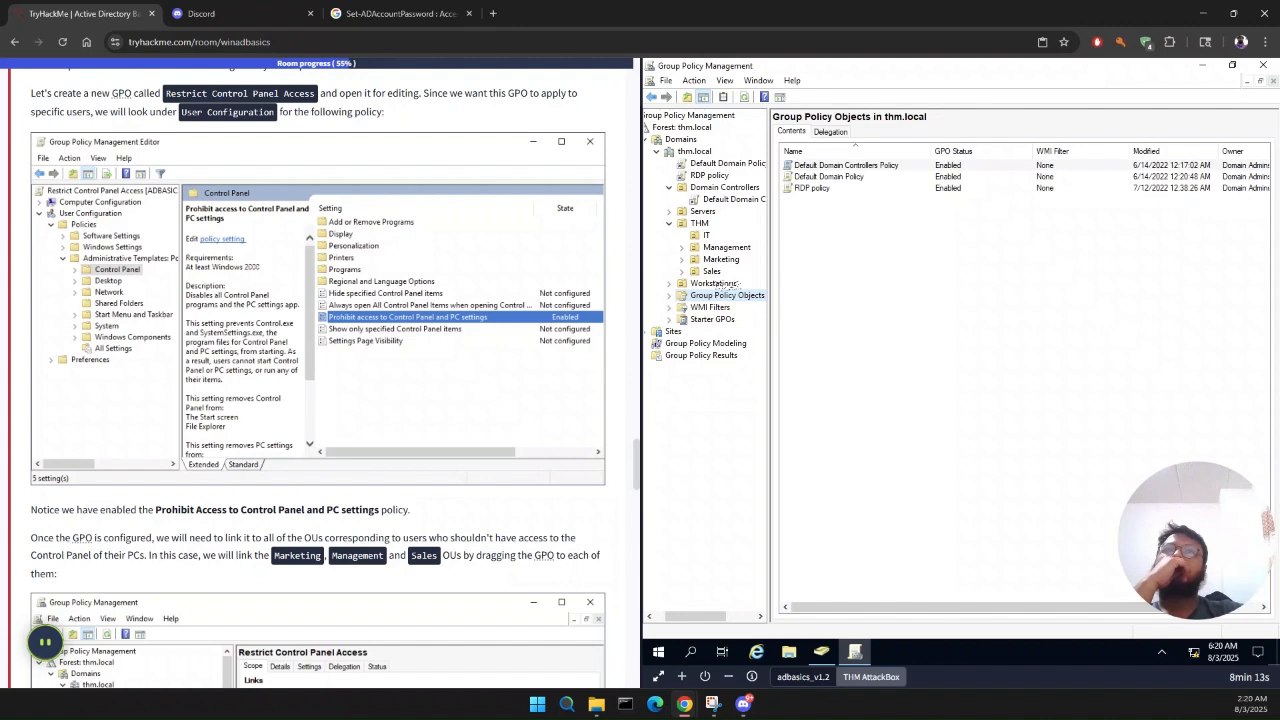
left_click(666, 81)
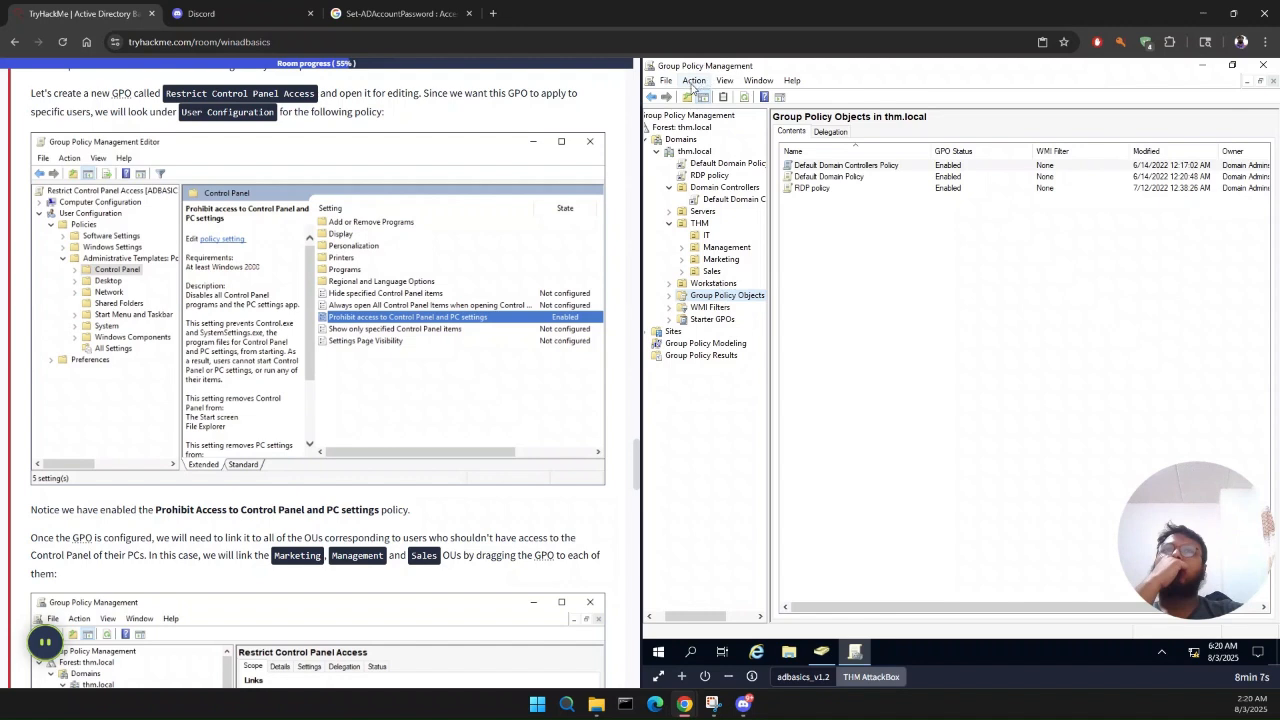
left_click(694, 81)
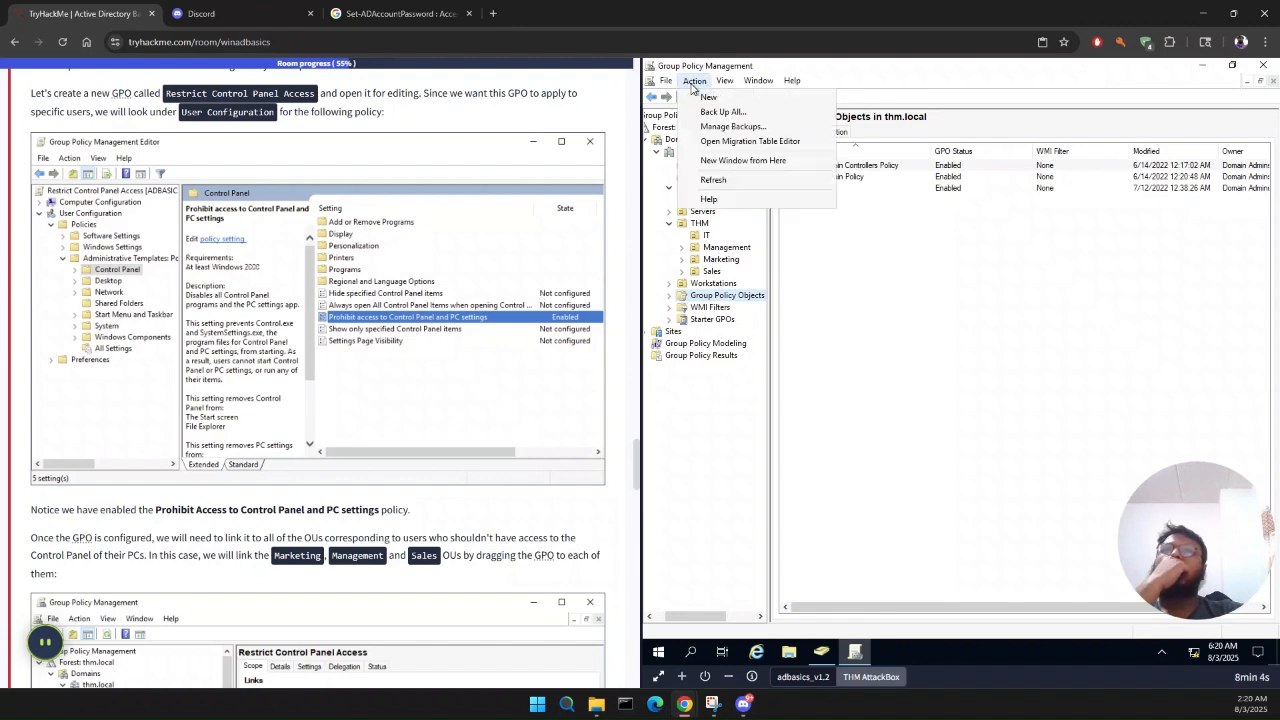
left_click(713, 180)
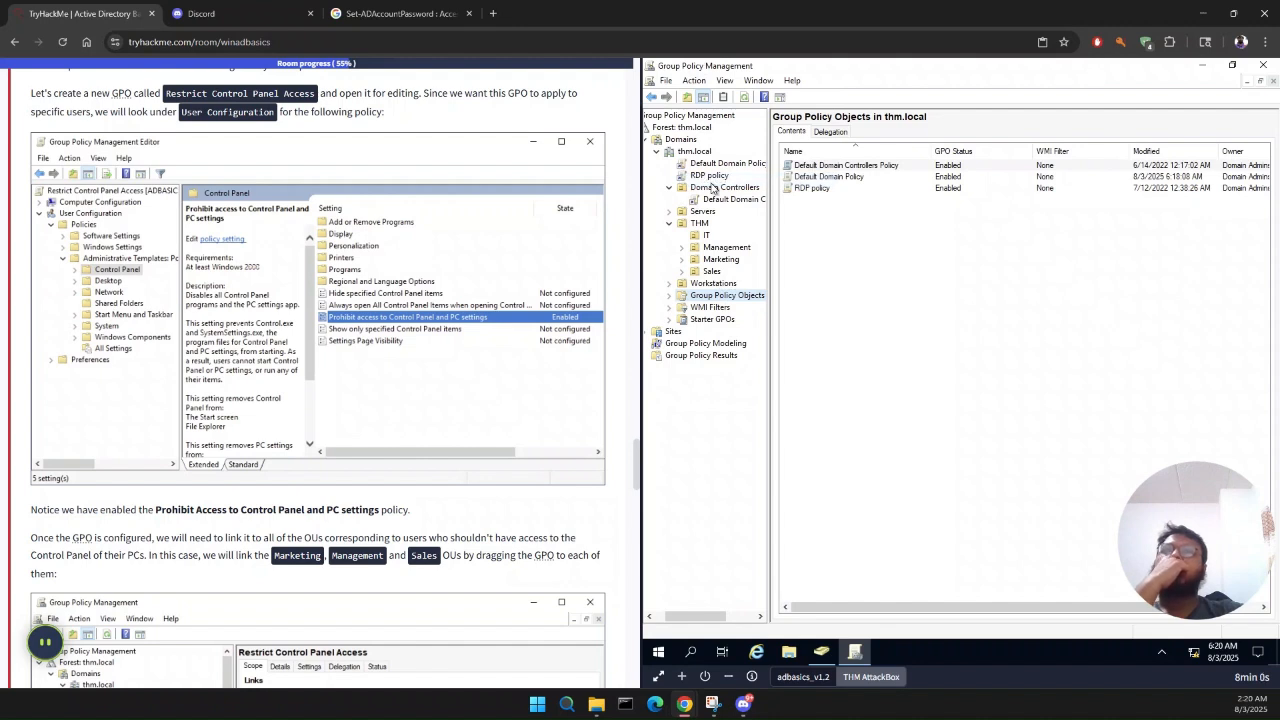
left_click(669, 297)
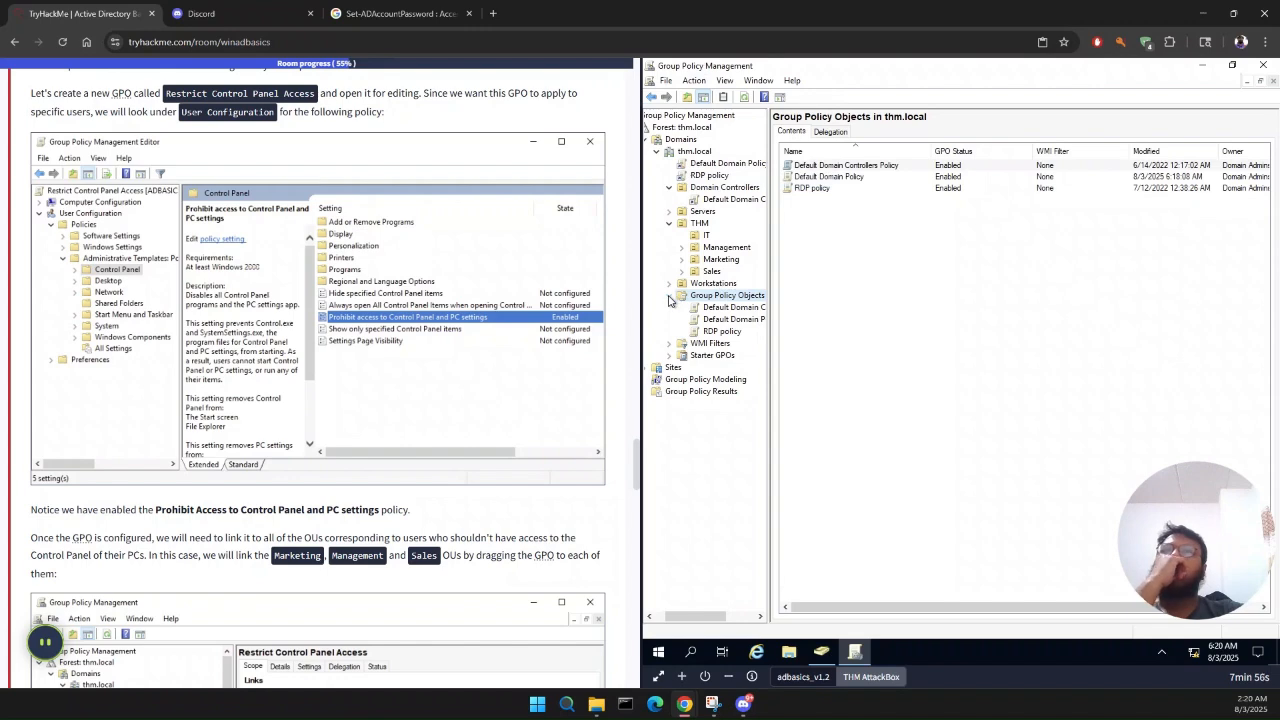
Step: Compare Task 6's example of linking the GPO to OUs with the Default Domain Policy's scope and links
scroll(229, 587, "down", 1)
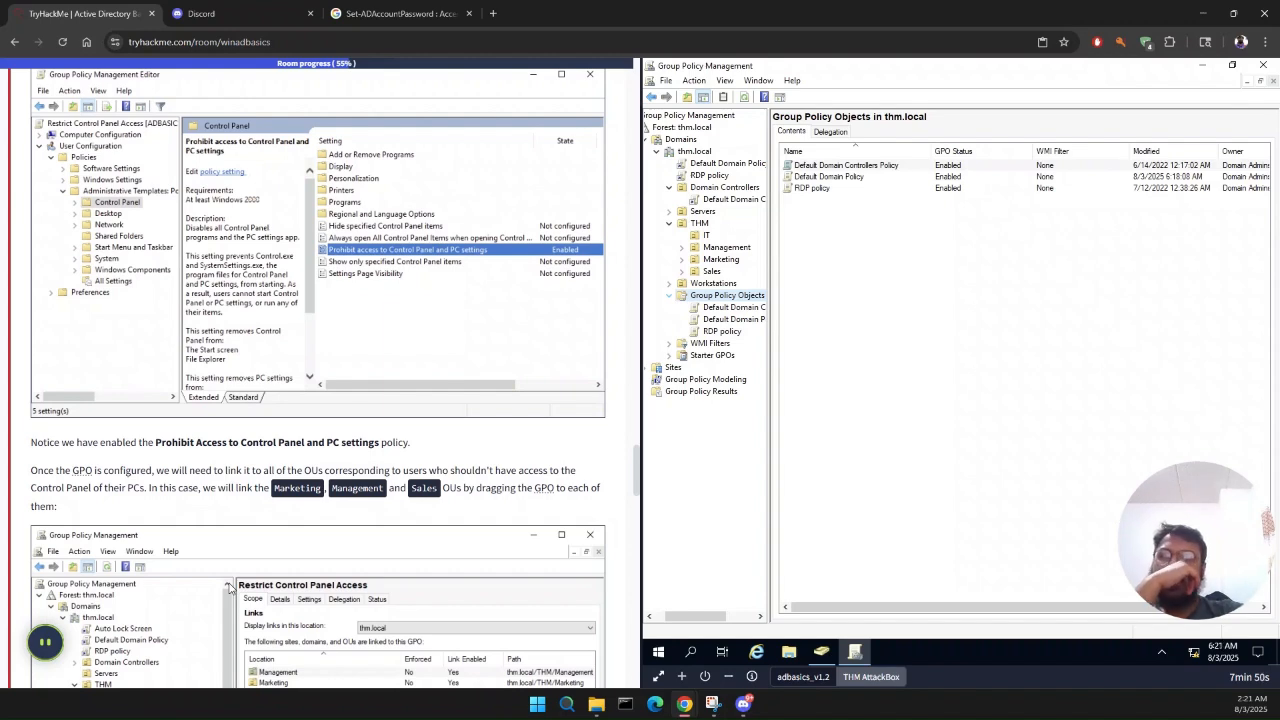
scroll(229, 587, "down", 1)
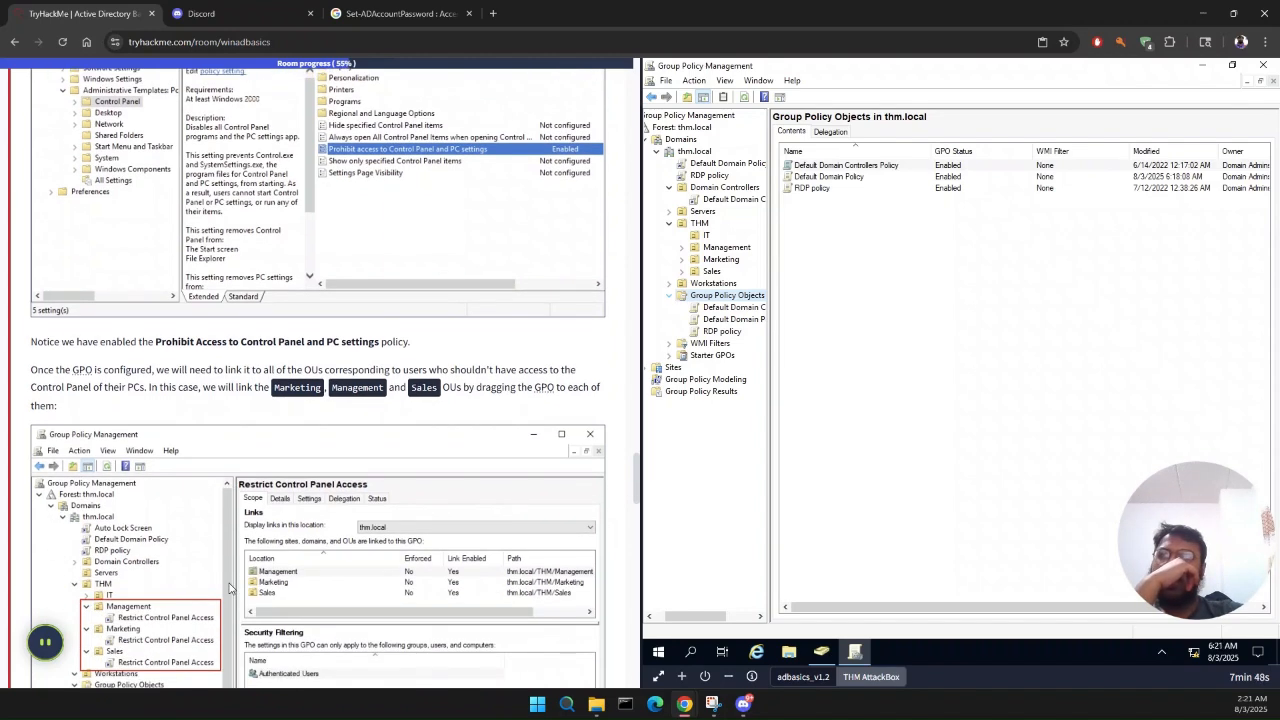
scroll(229, 587, "down", 1)
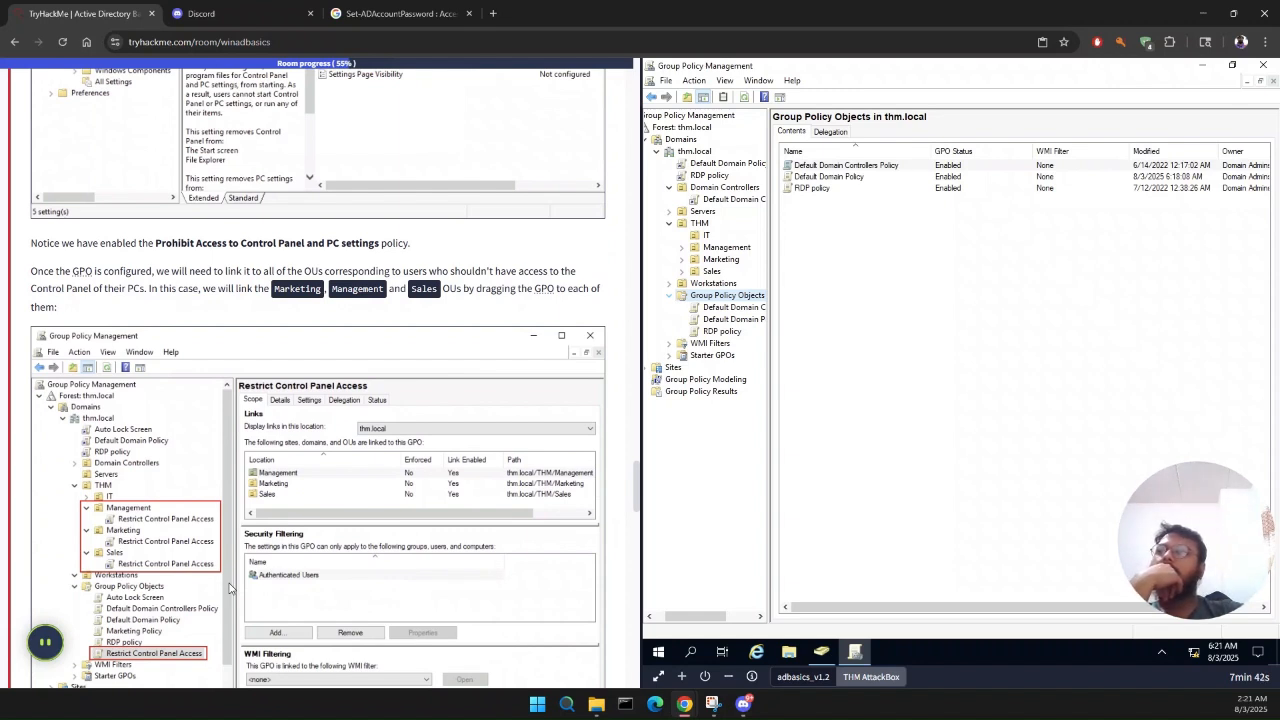
scroll(229, 587, "down", 1)
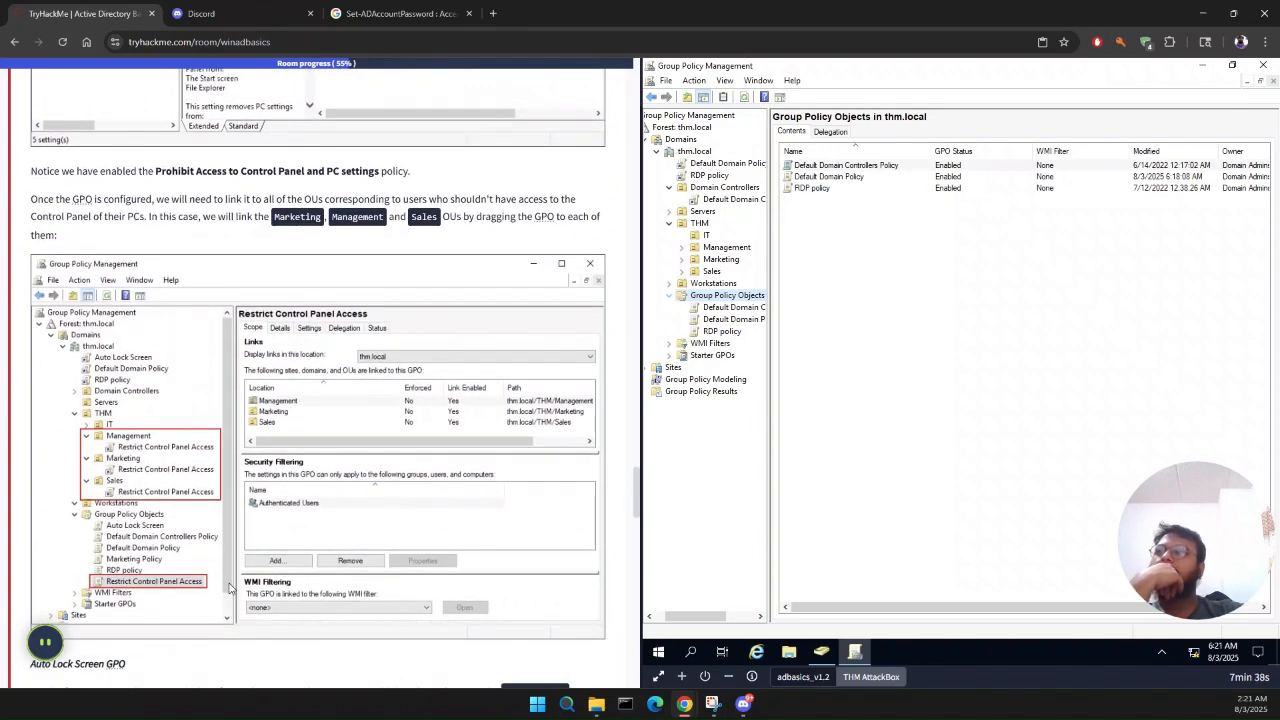
left_click(734, 320)
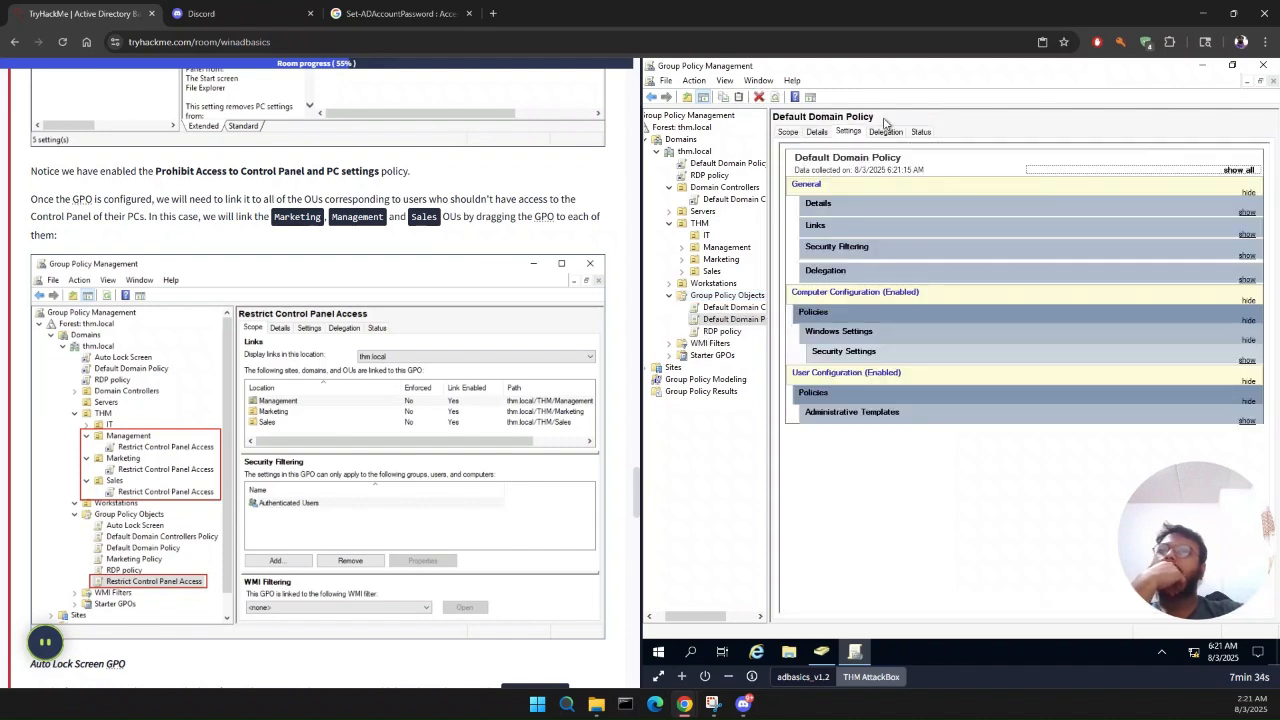
left_click(788, 132)
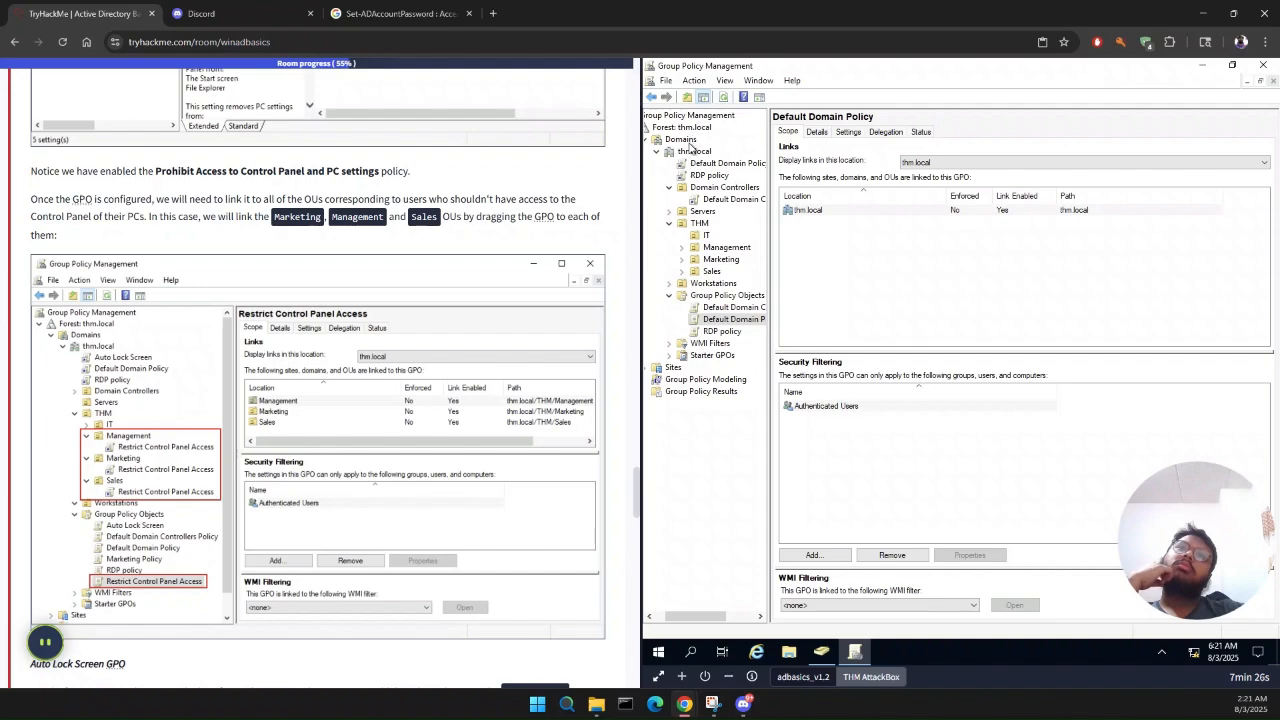
Step: Reread the Restrict Access to Control Panel instructions in Task 6, and collapse the Group Policy Management tree to its root
scroll(701, 165, "left", 1)
scroll(308, 288, "up", 15)
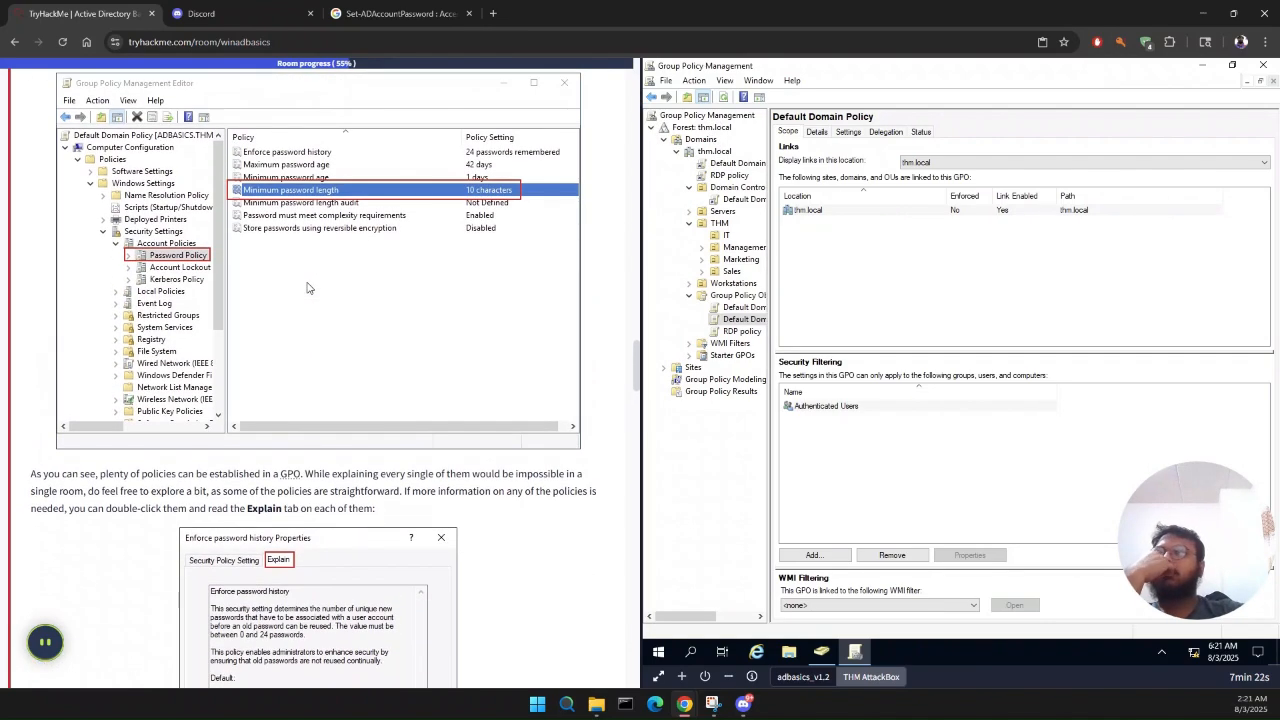
scroll(307, 288, "down", 10)
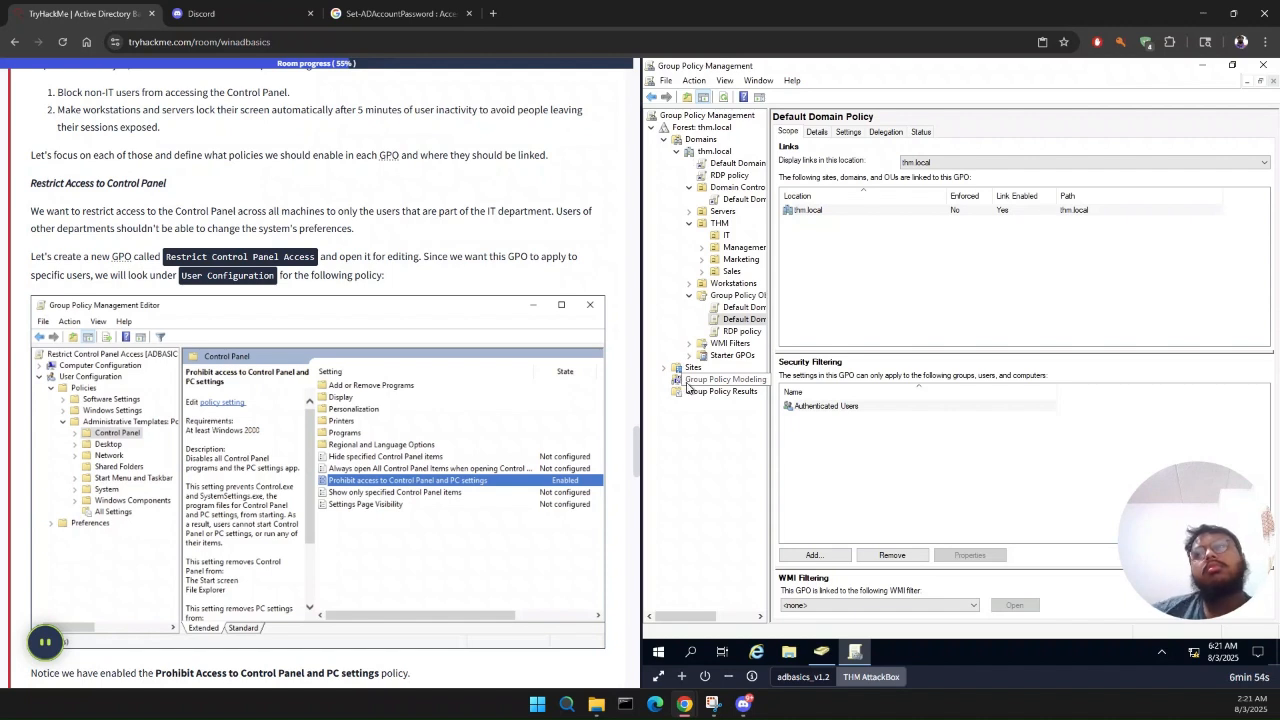
mouse_move(851, 658)
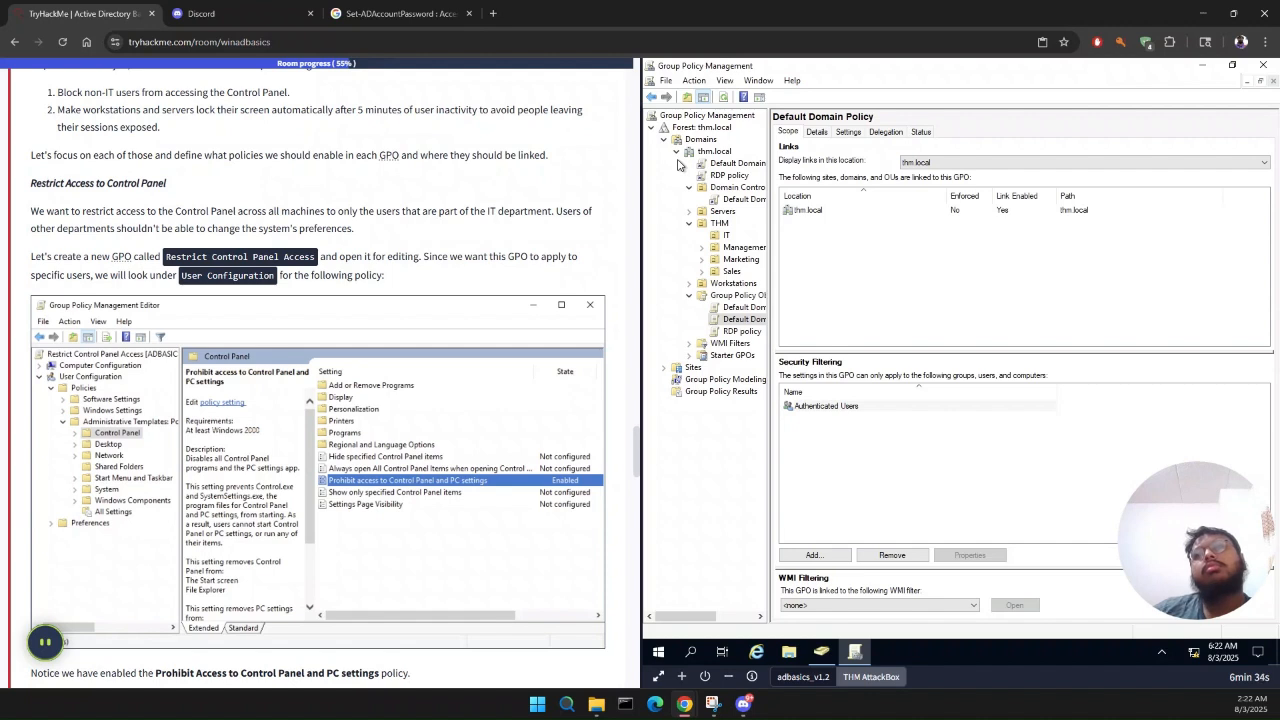
double_click(686, 117)
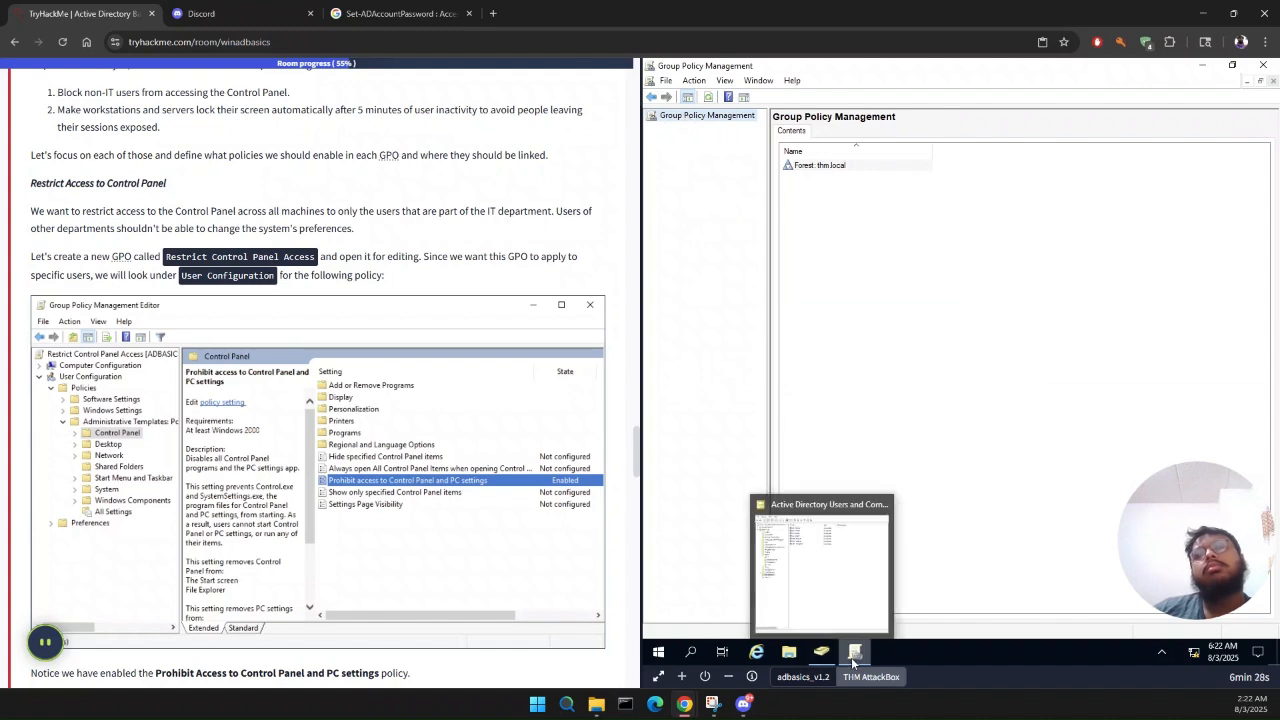
Step: Search Windows on the remote machine for "RESTR", and dismiss the search
left_click(688, 660)
type("RESTR")
key("BackSpace")
key("BackSpace")
key("BackSpace")
key("BackSpace")
key("BackSpace")
type("RE")
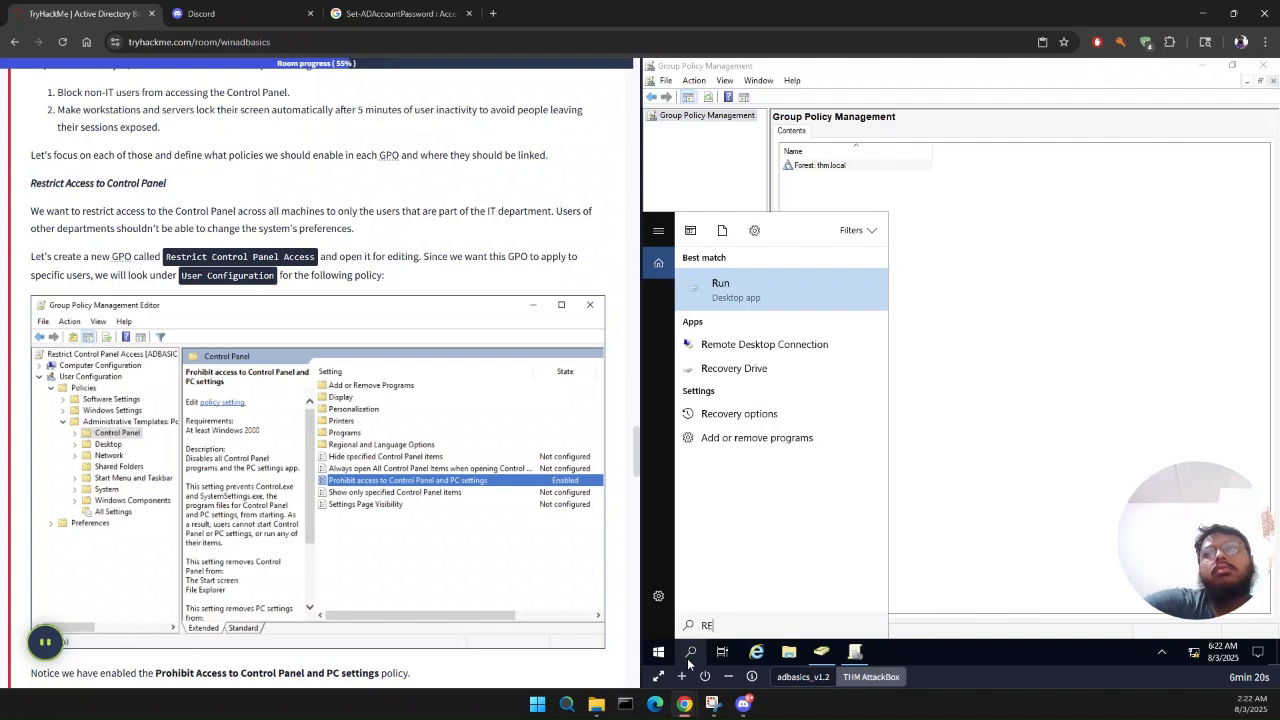
type("SC")
key("BackSpace")
type("TR")
key("BackSpace")
key("BackSpace")
key("BackSpace")
key("BackSpace")
key("BackSpace")
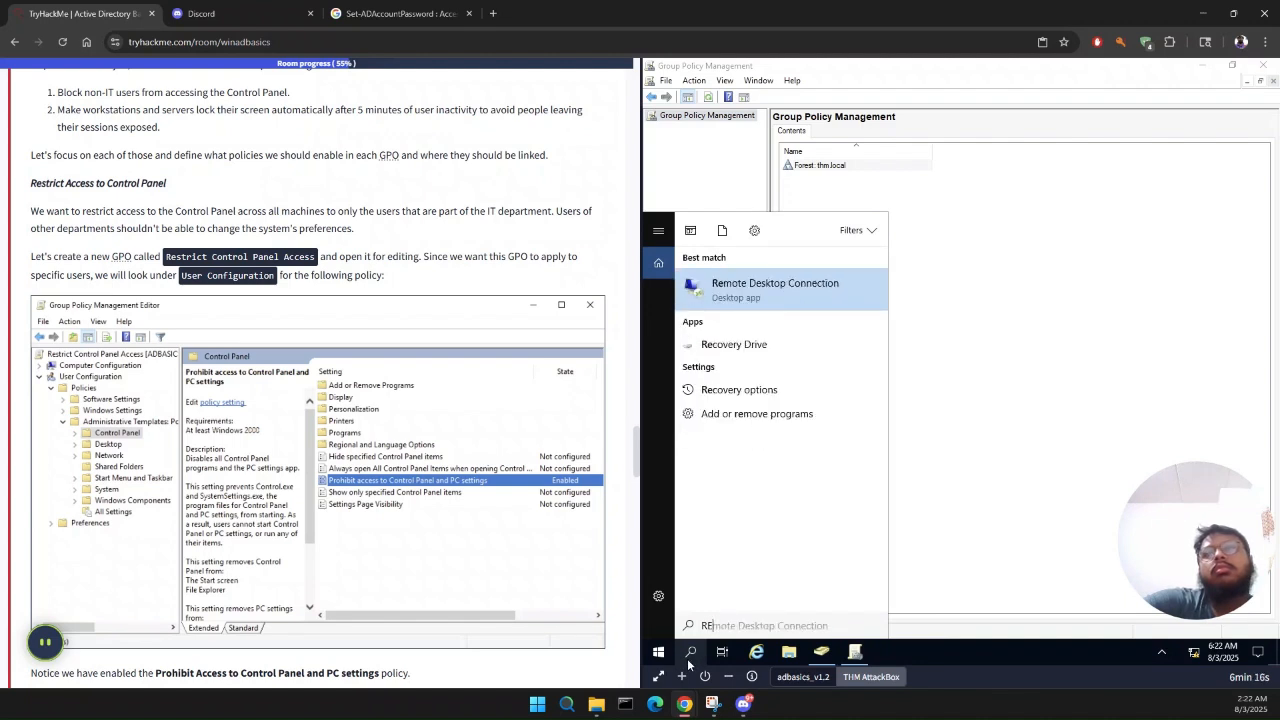
left_click(916, 563)
Step: Switch to Active Directory Users and Computers to look through its available commands, and return to Group Policy Management
left_click(819, 652)
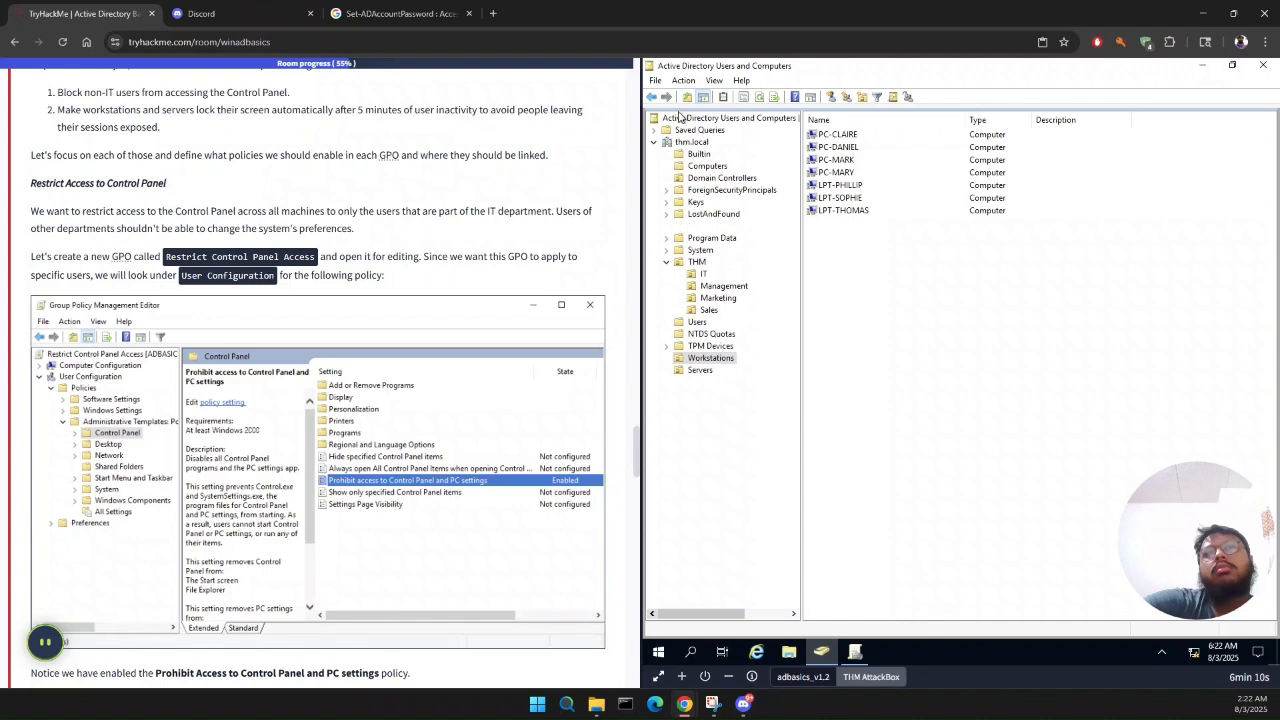
left_click(655, 86)
mouse_move(684, 81)
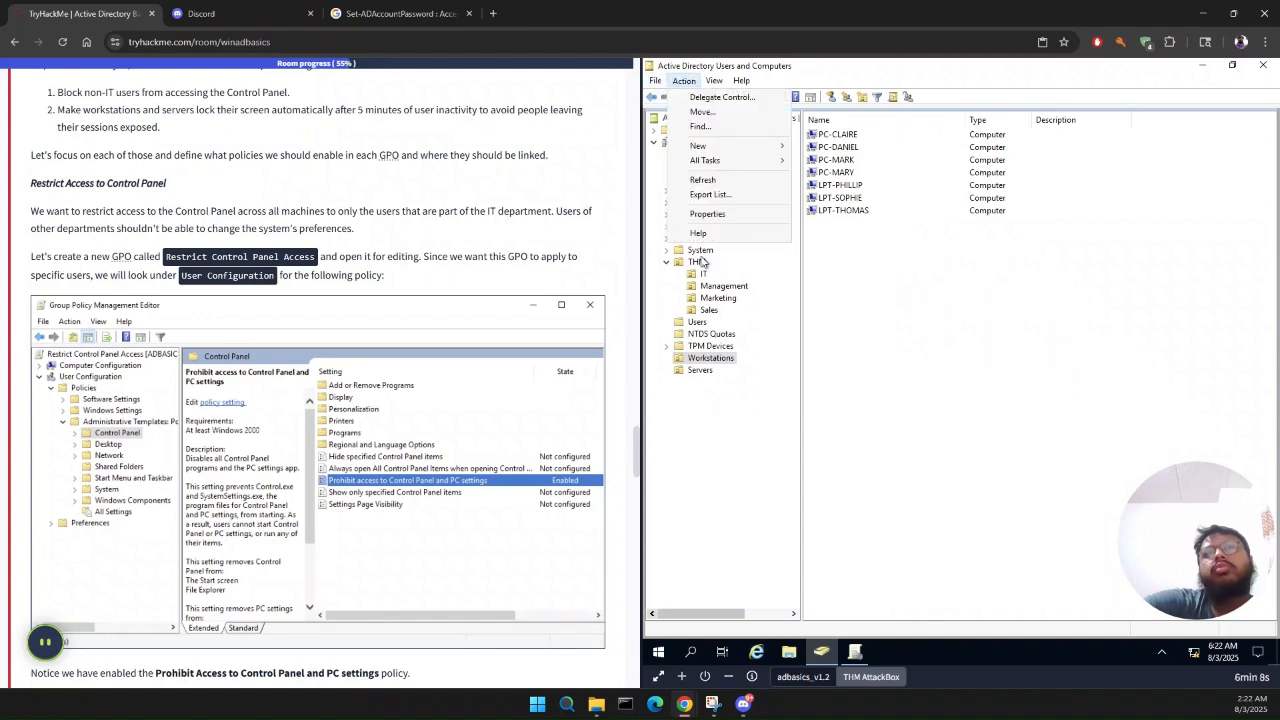
left_click(856, 652)
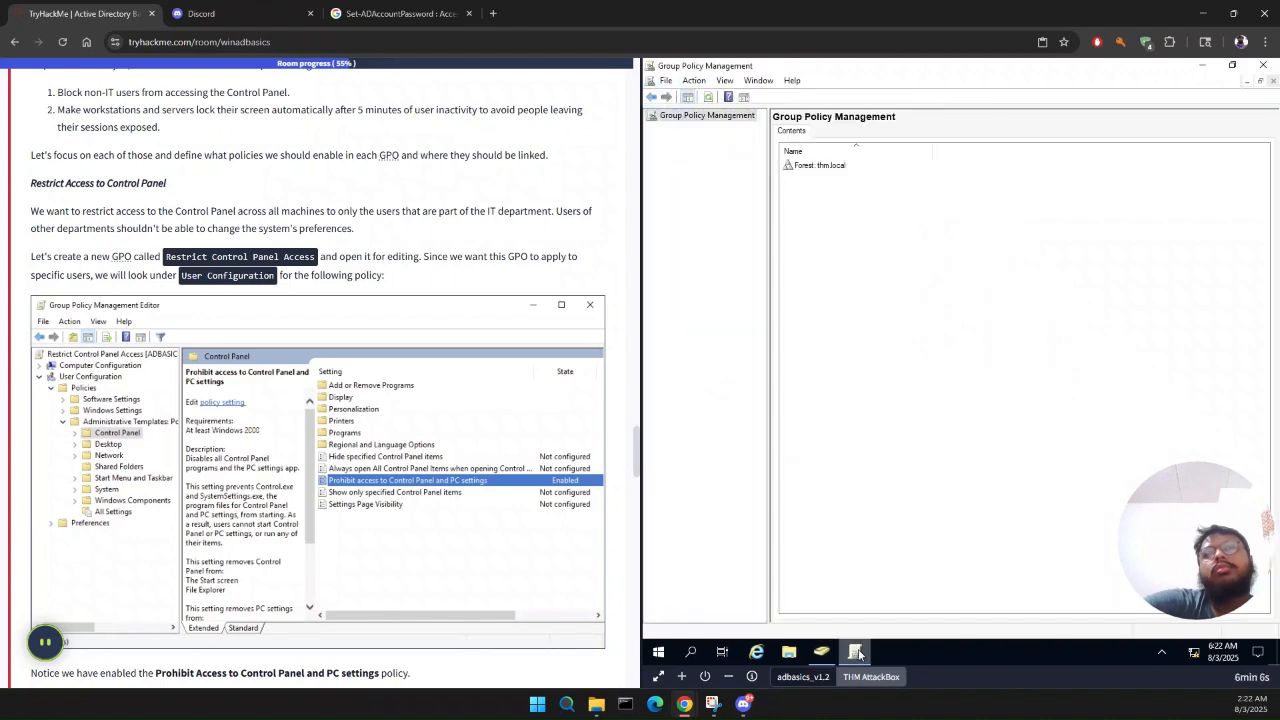
left_click(821, 652)
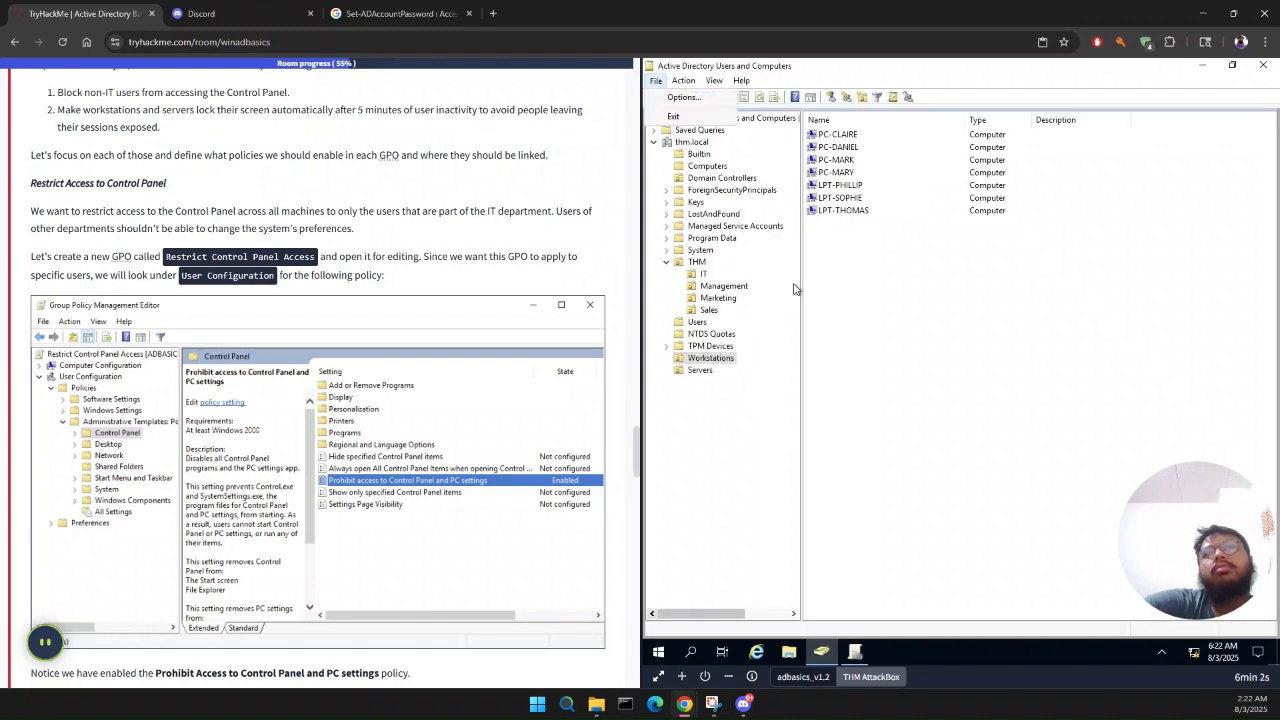
left_click(850, 658)
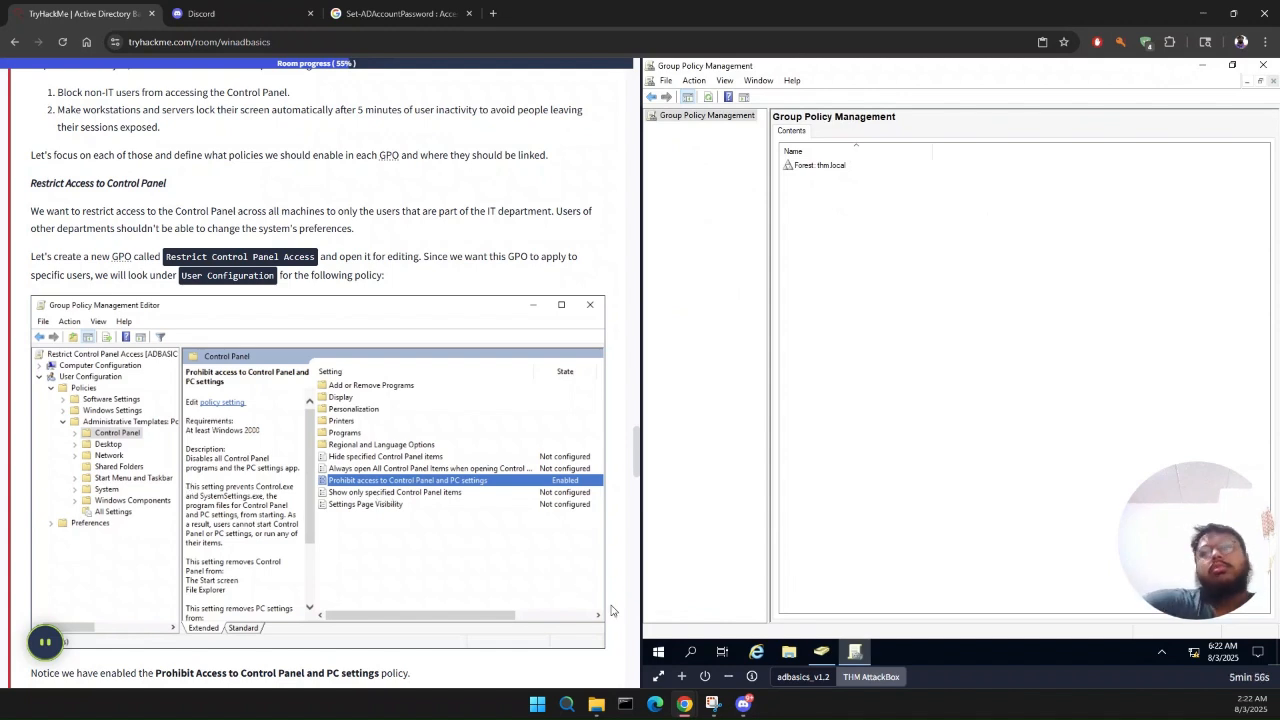
Step: Open the thm.local forest and view its Group Policy Modeling node while rereading the task's instructions for creating the GPO
left_click(665, 81)
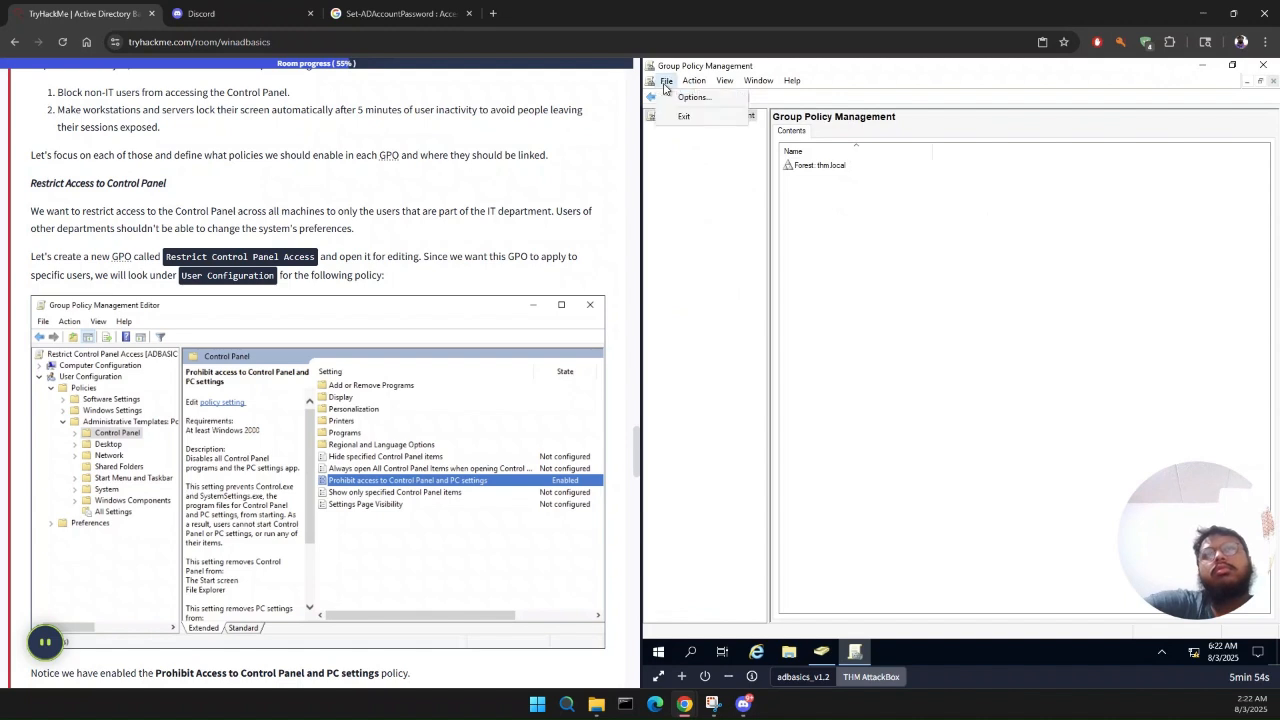
left_click(707, 101)
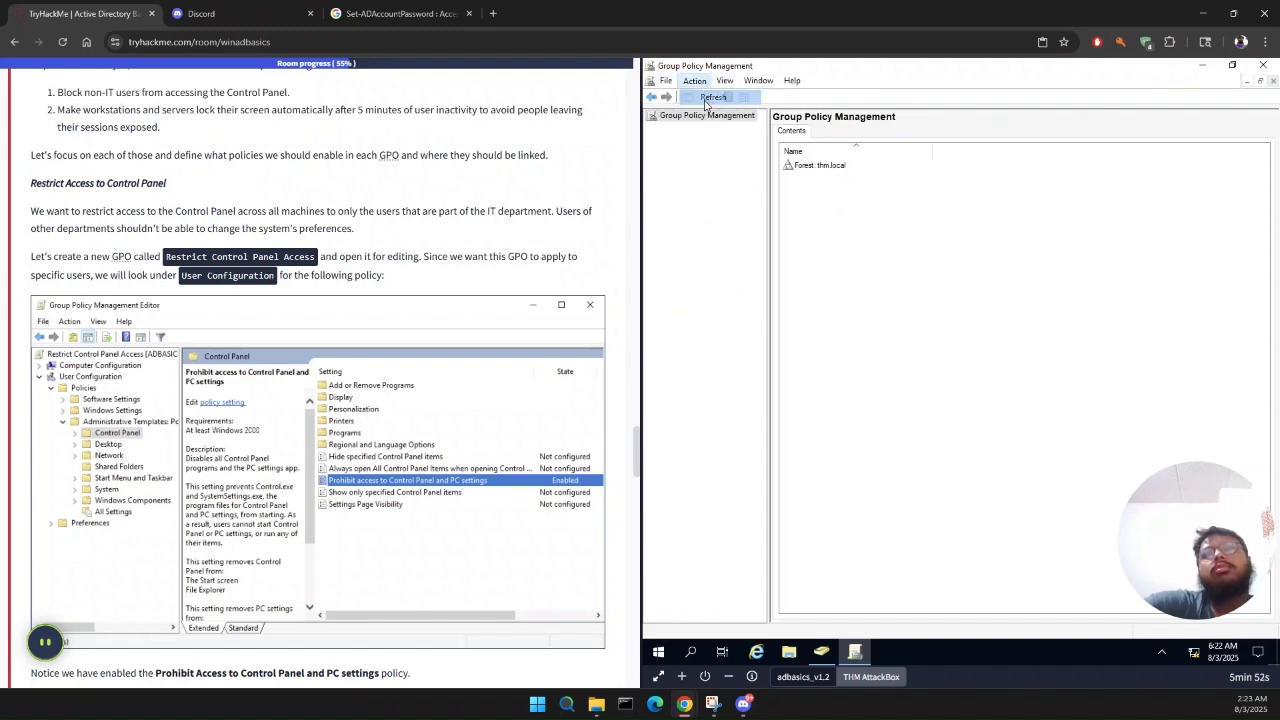
double_click(808, 165)
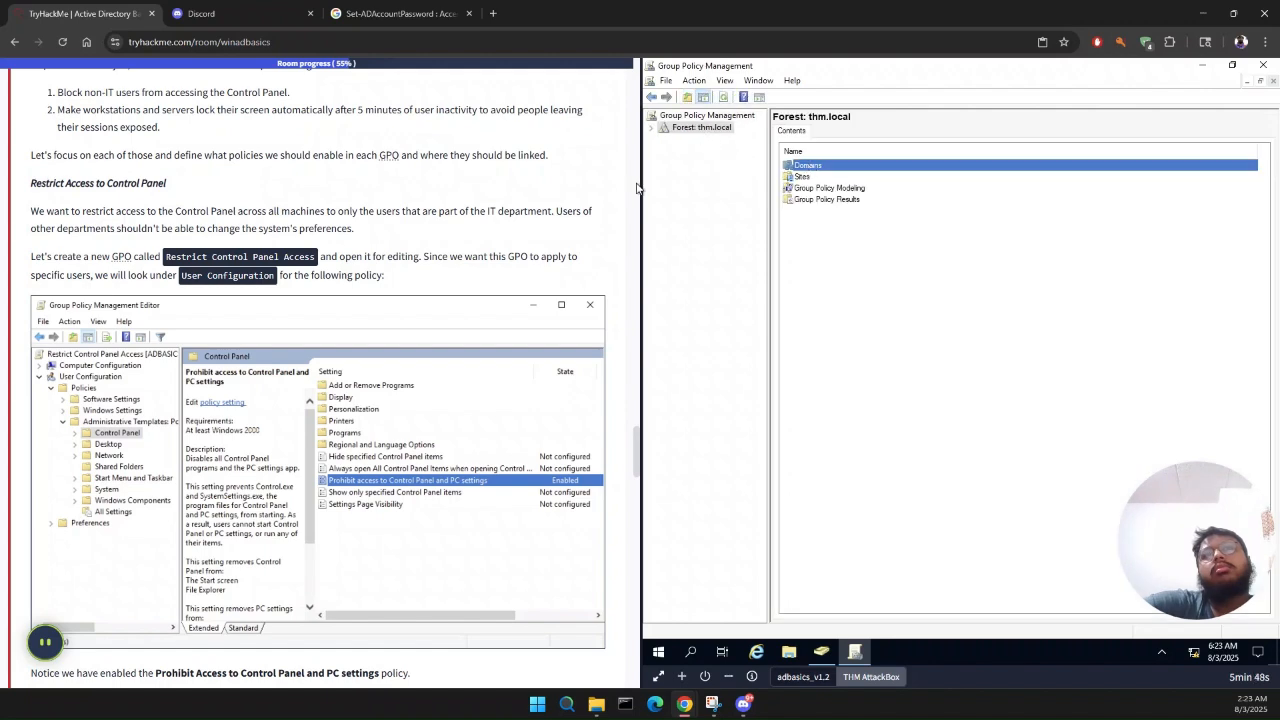
scroll(190, 316, "up", 1)
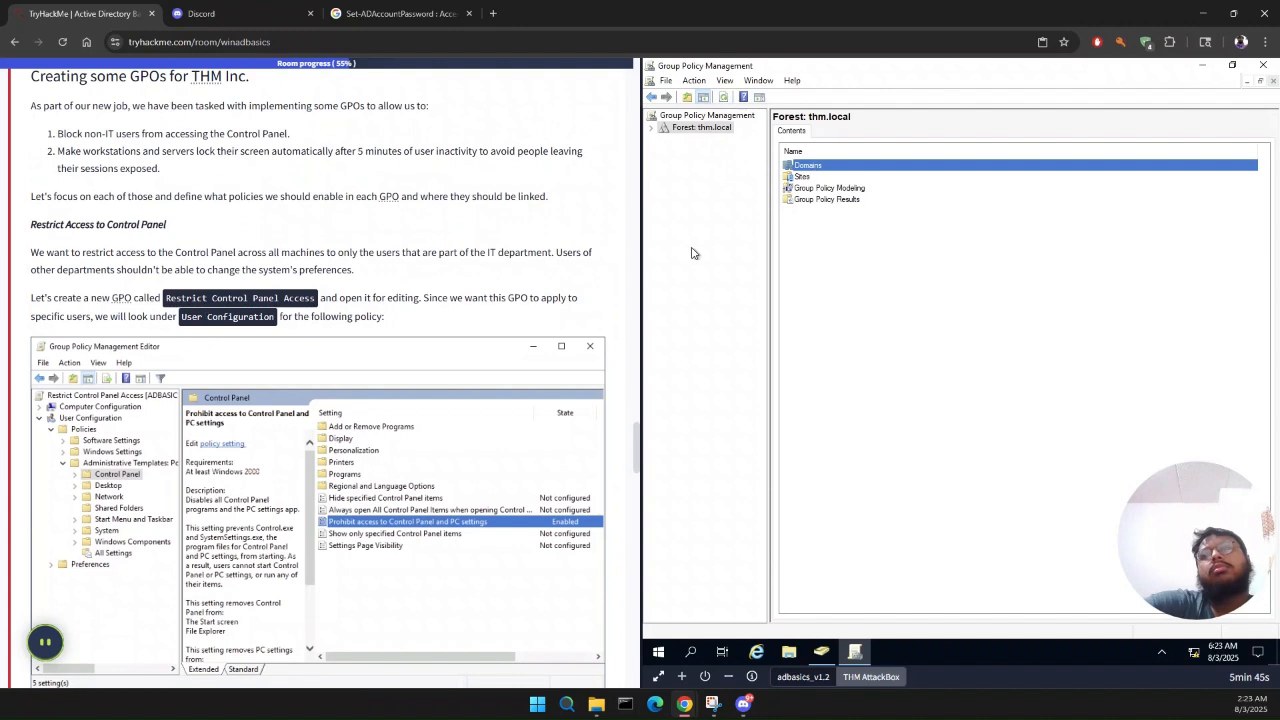
left_click(848, 190)
double_click(849, 189)
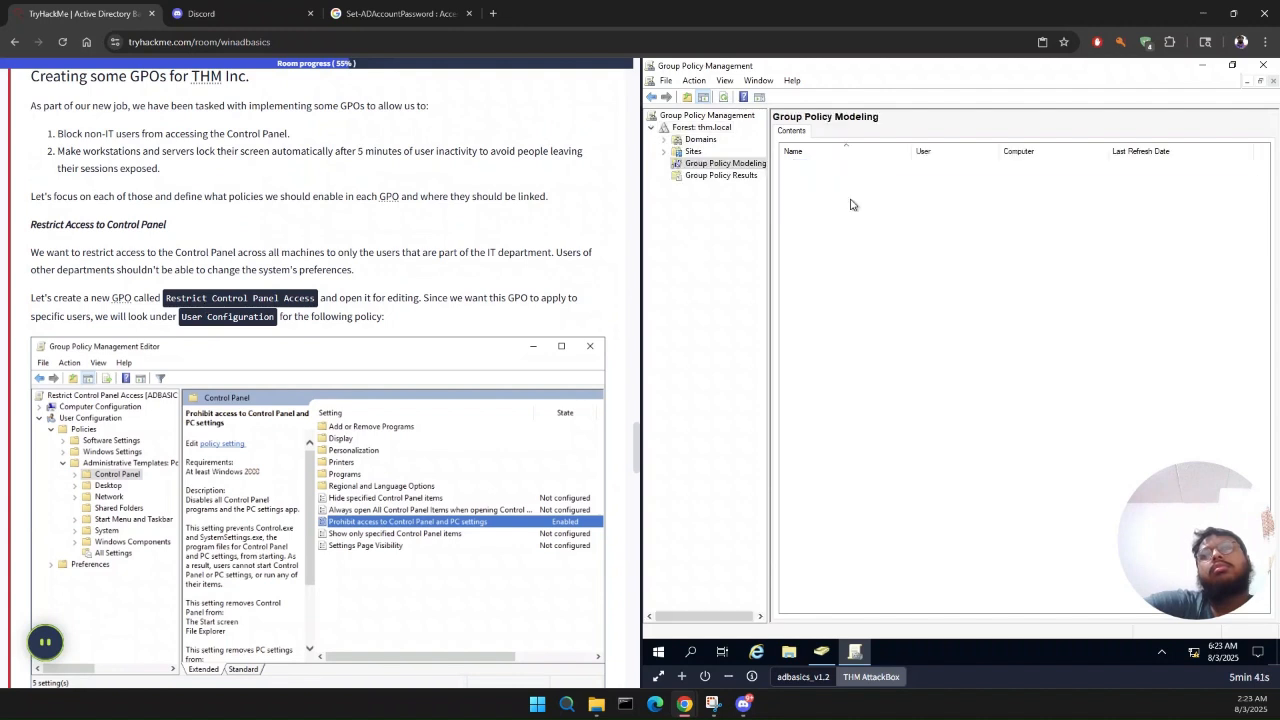
Step: Expand the thm.local domain and its THM OU, and view the Group Policy Objects linked to the IT OU
left_click(728, 177)
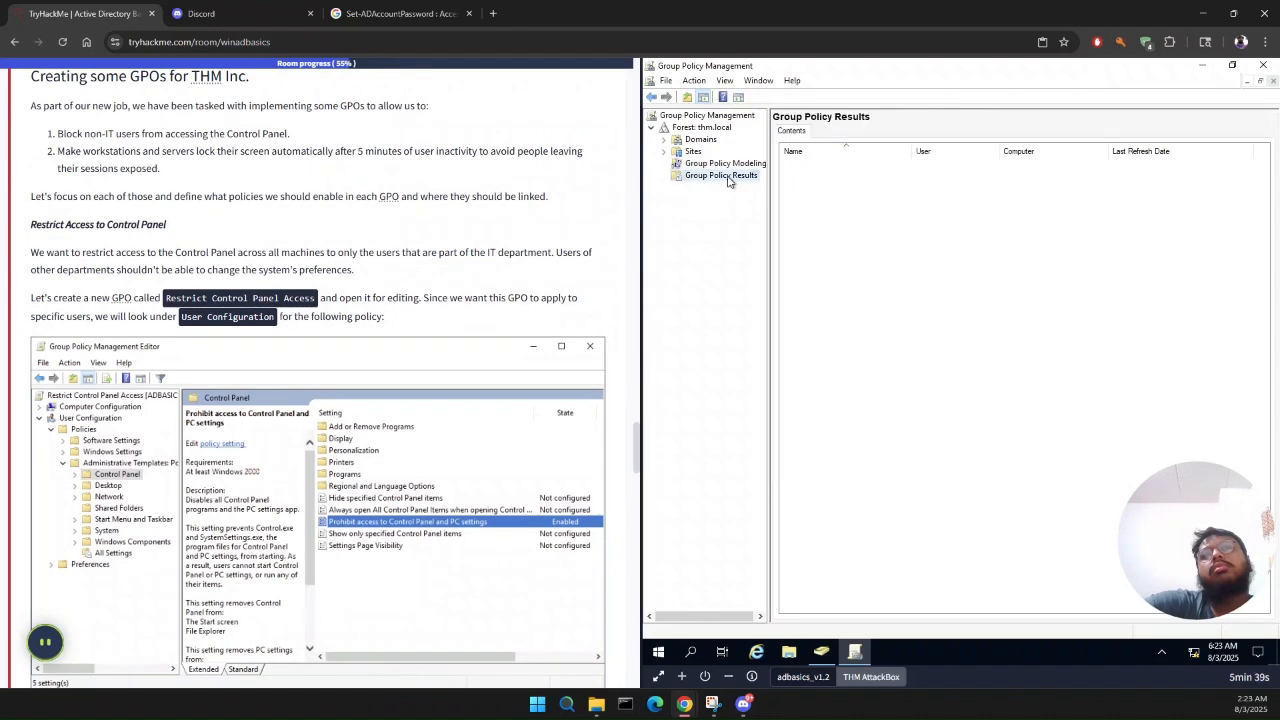
left_click(664, 139)
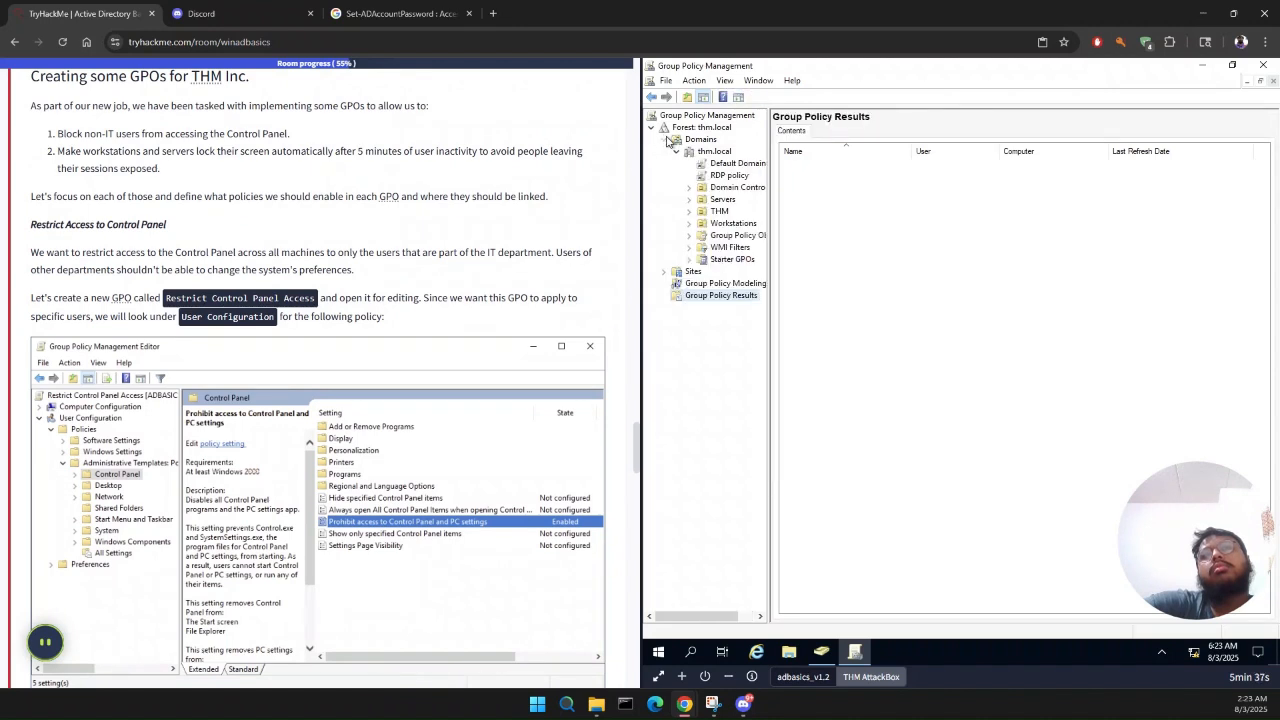
left_click(690, 188)
left_click(690, 188)
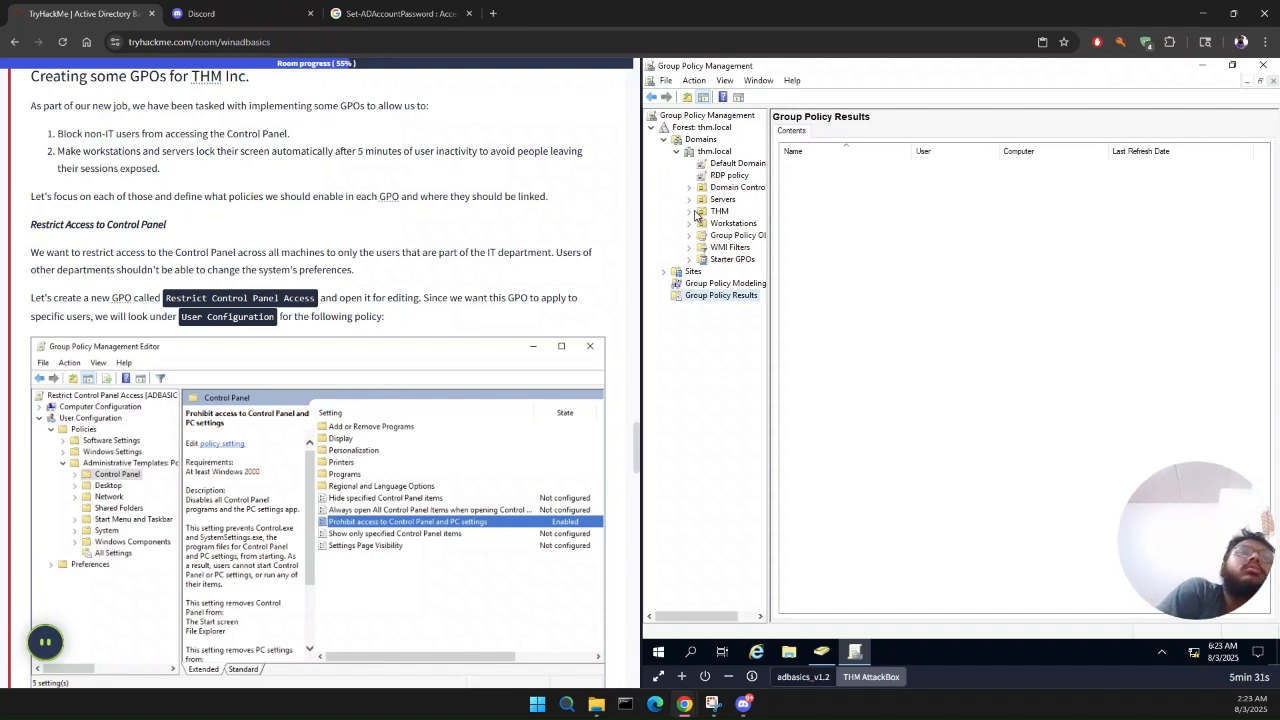
left_click(690, 212)
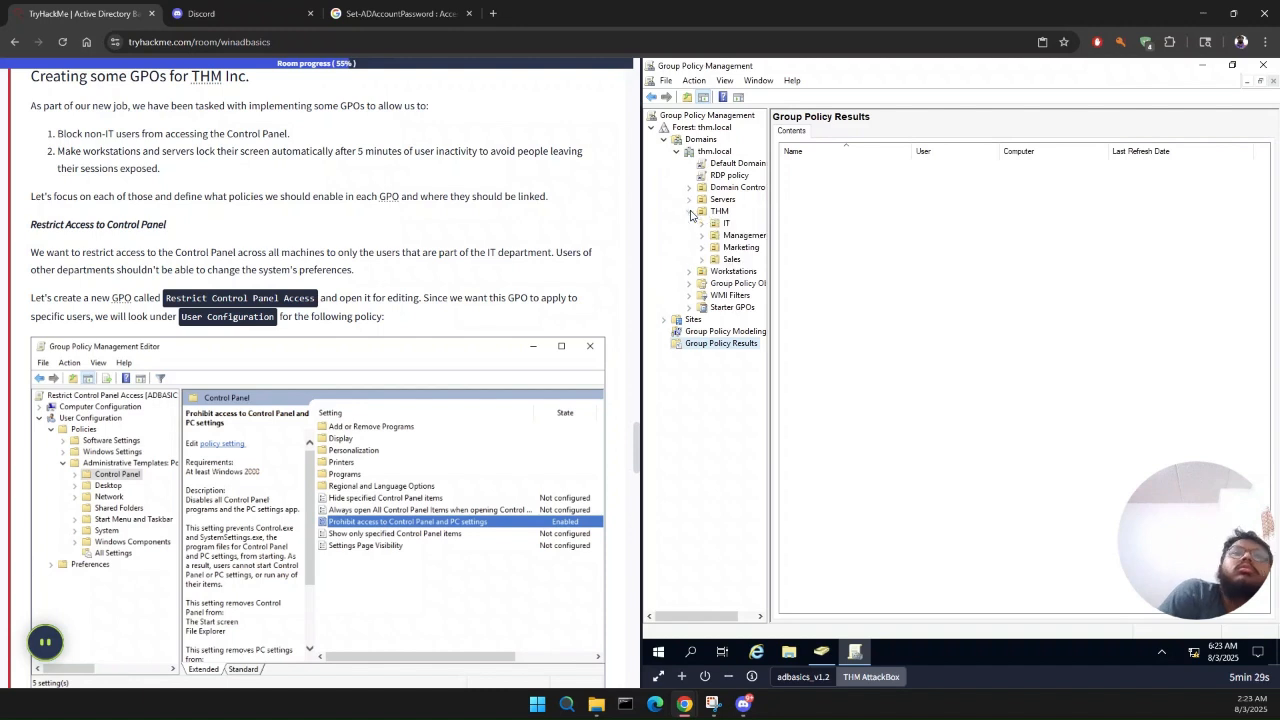
left_click(726, 224)
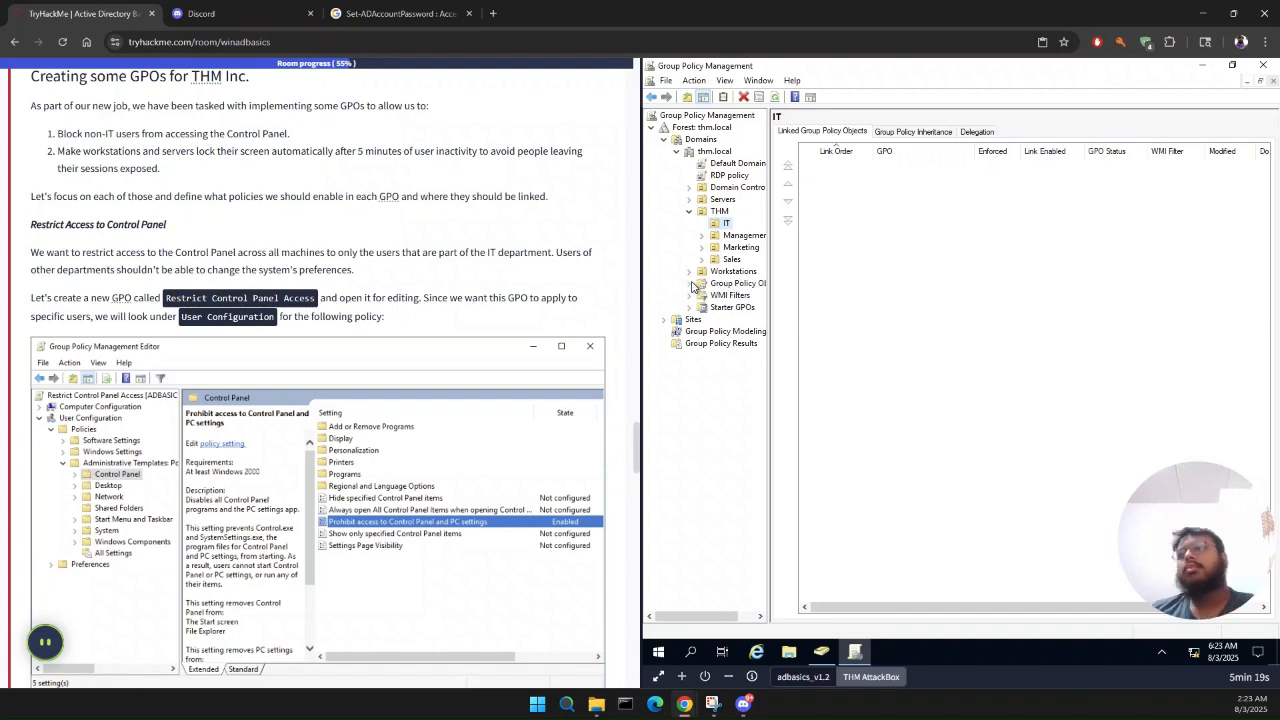
Step: Look through the commands available for the Group Policy Objects container without running any of them
scroll(172, 266, "up", 2)
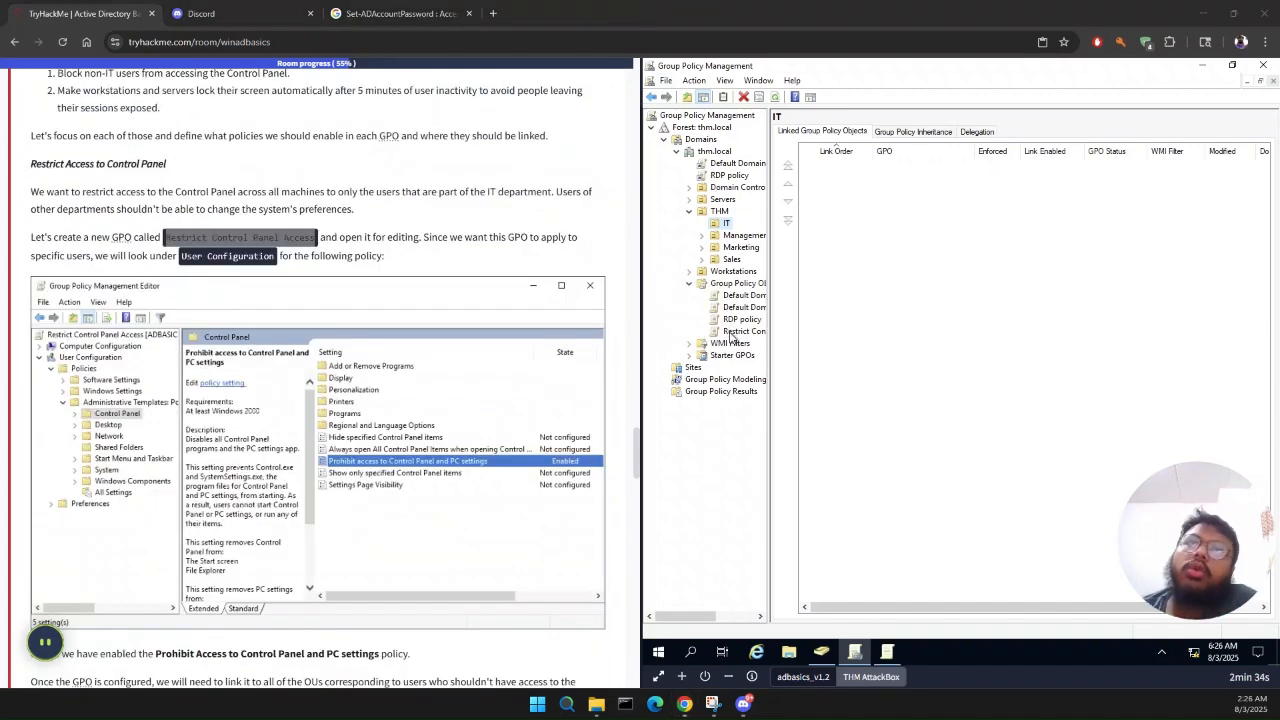
right_click(706, 288)
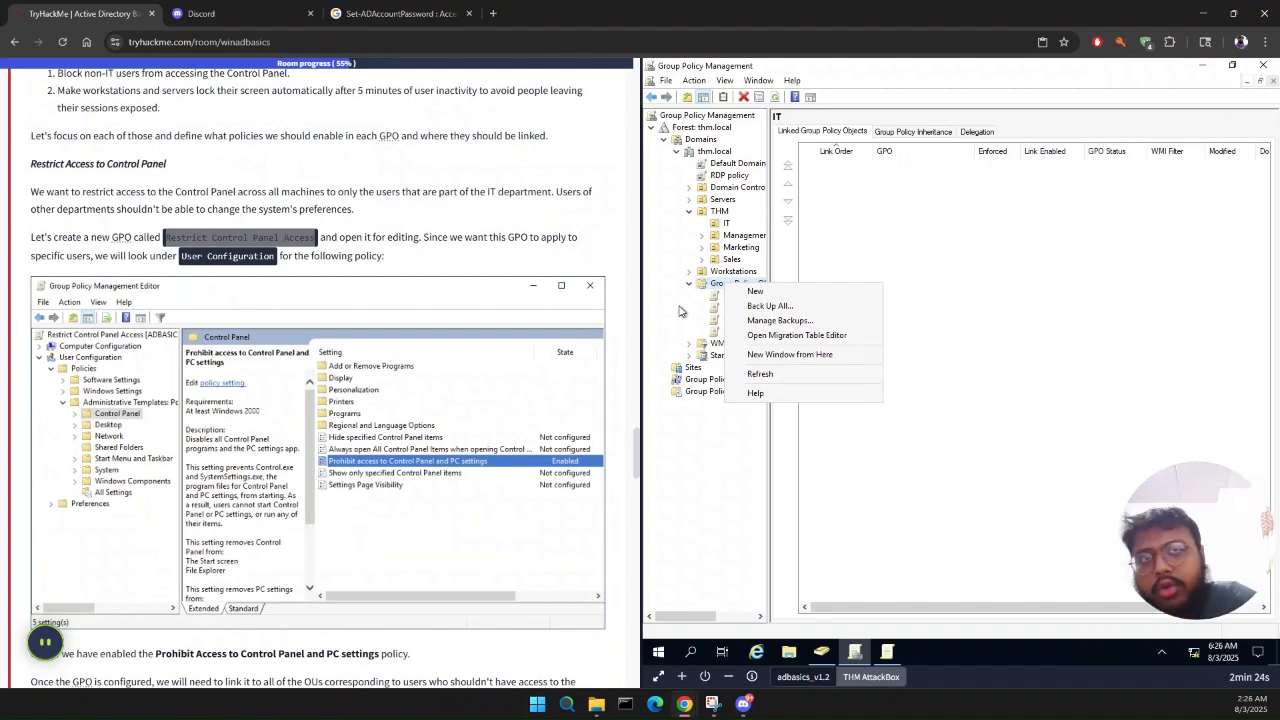
left_click(737, 493)
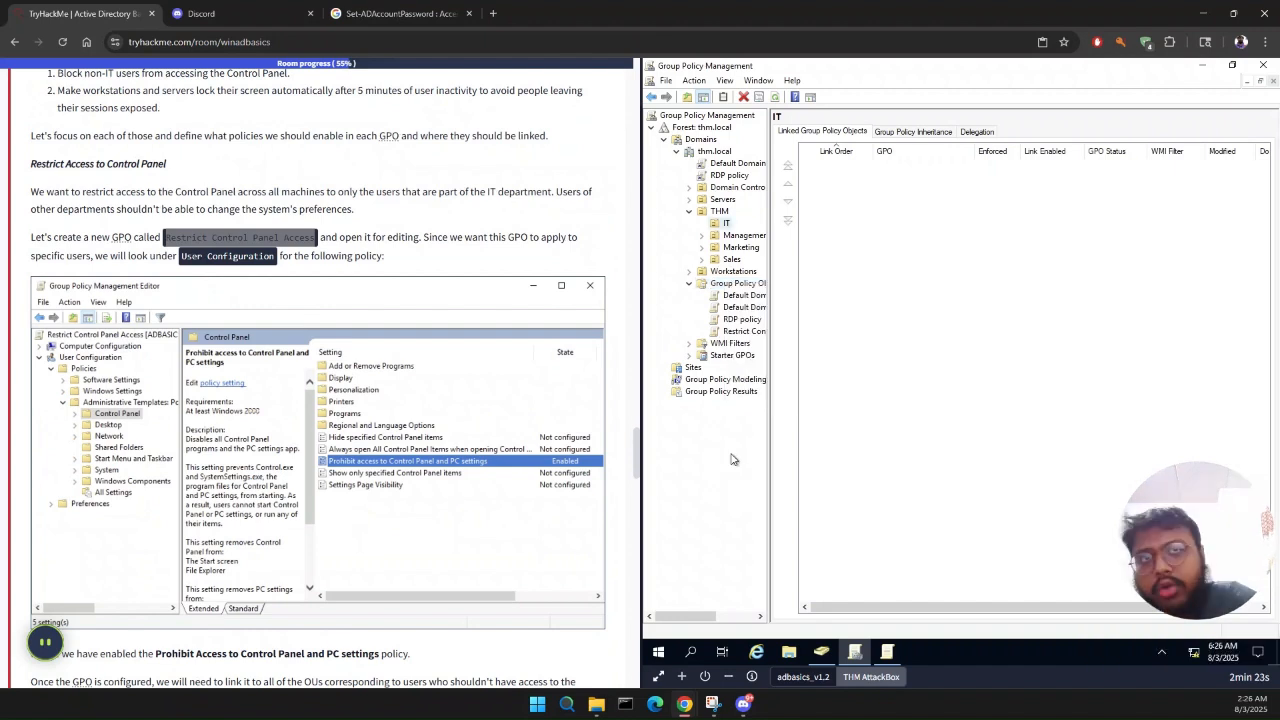
right_click(740, 287)
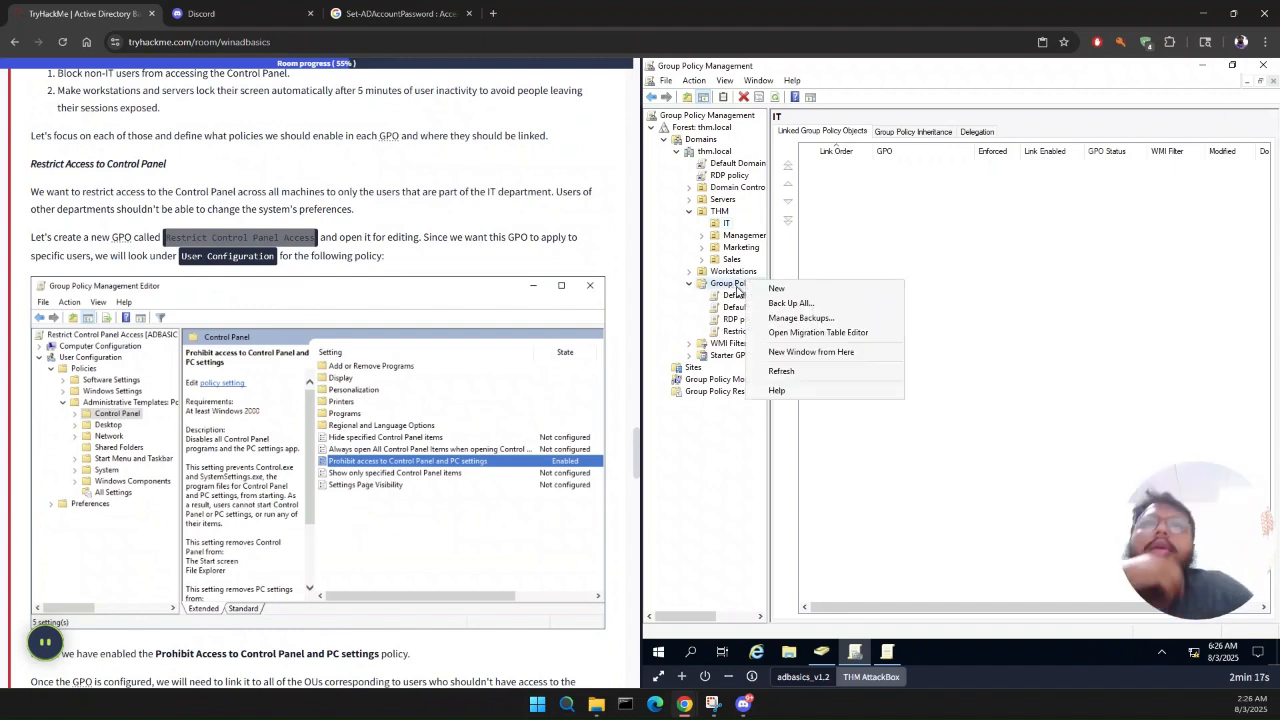
left_click(732, 474)
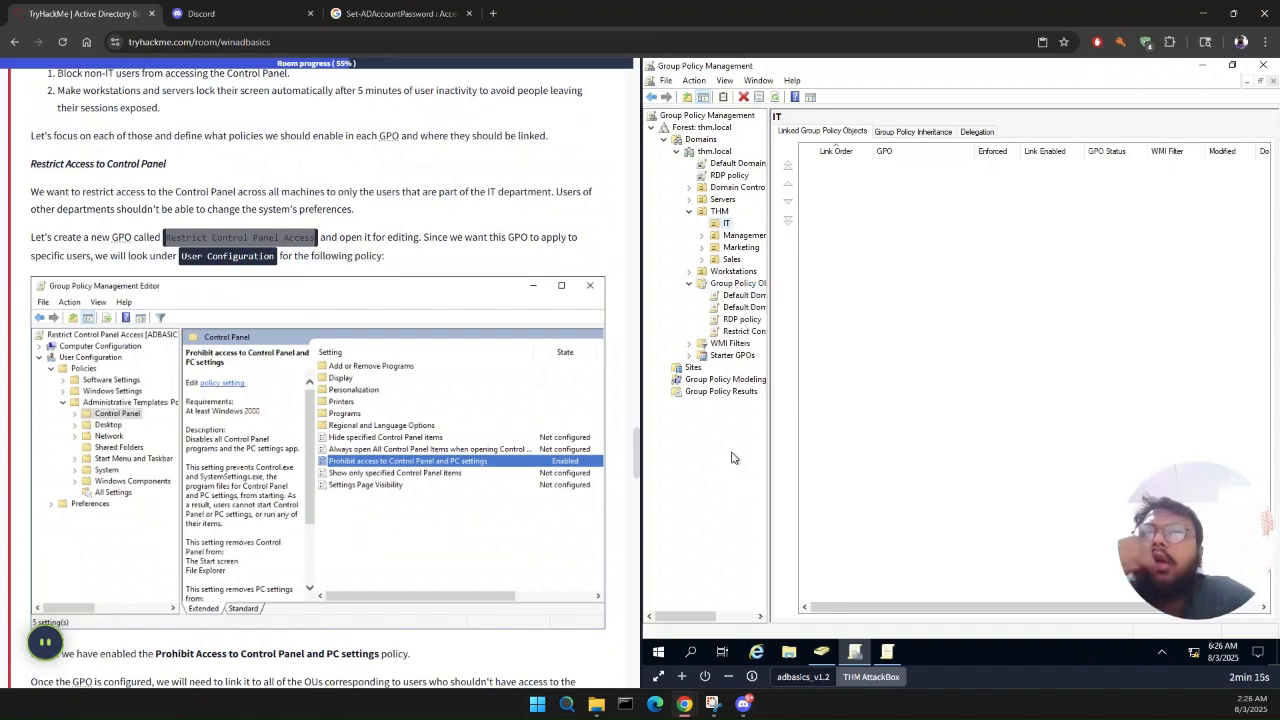
Step: Open the Restrict Control Panel Access GPO for editing and look through the Windows Settings policies under User Configuration
right_click(760, 313)
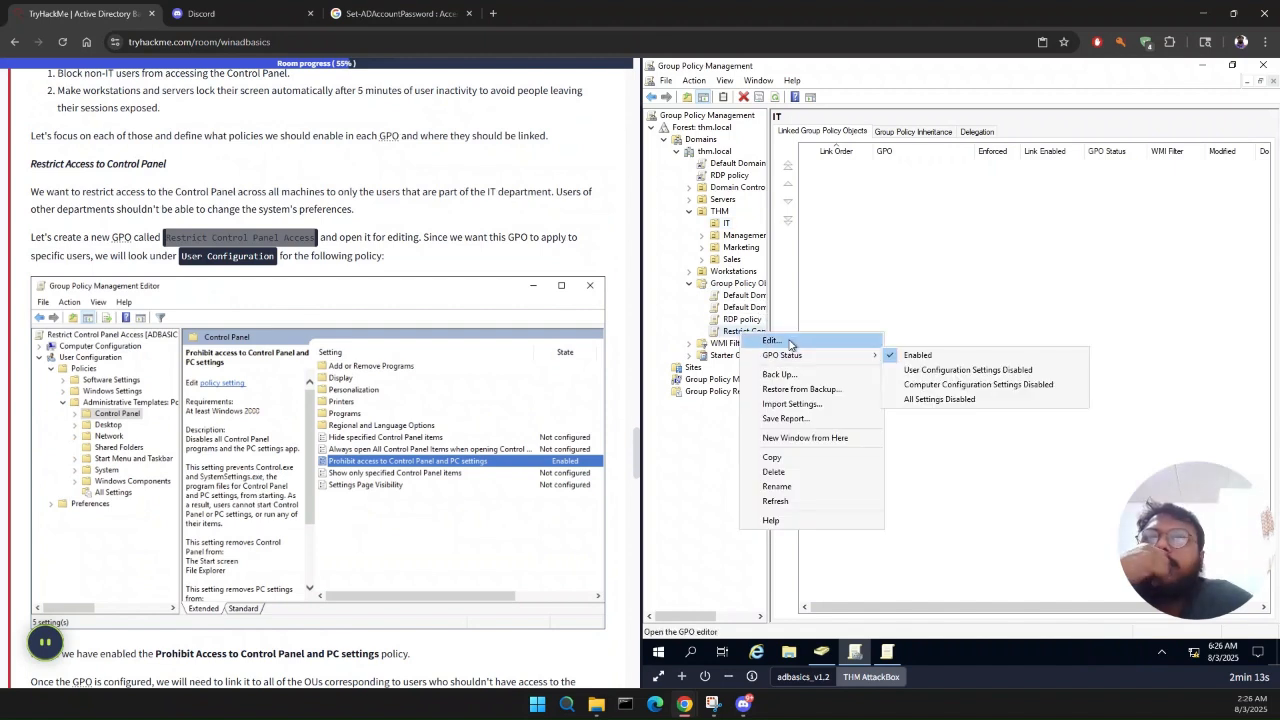
left_click(789, 345)
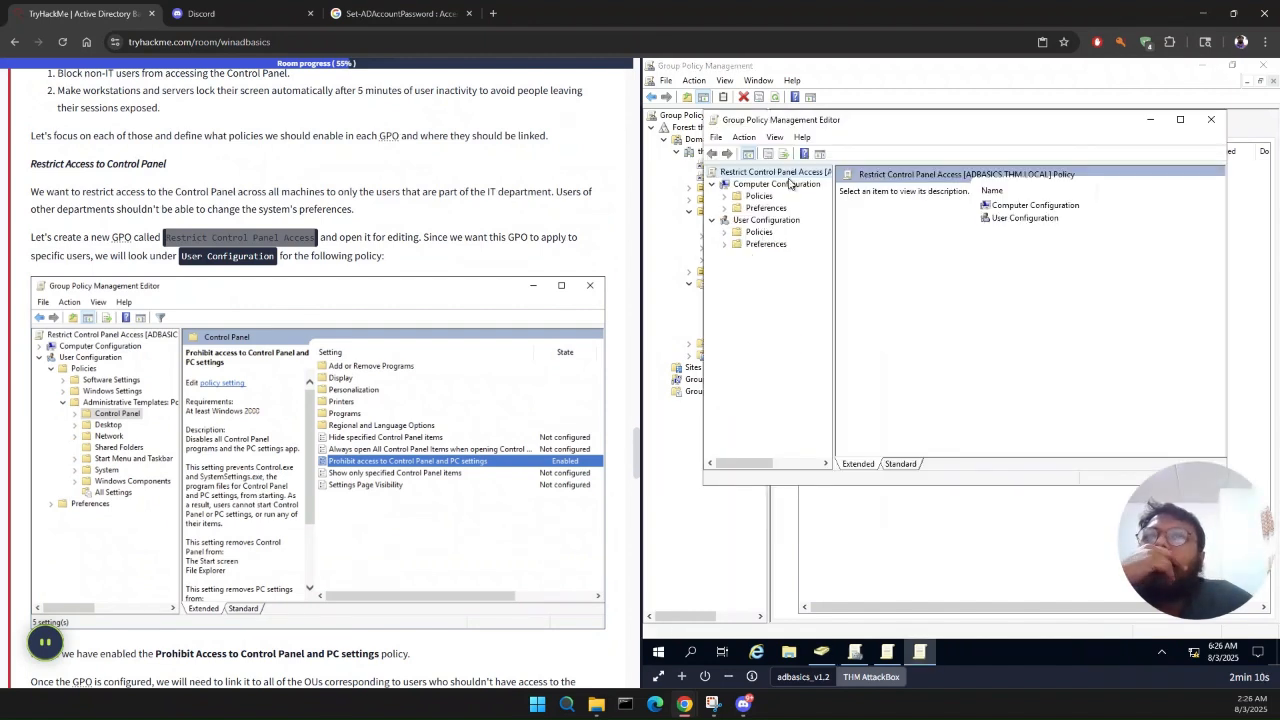
left_click(724, 232)
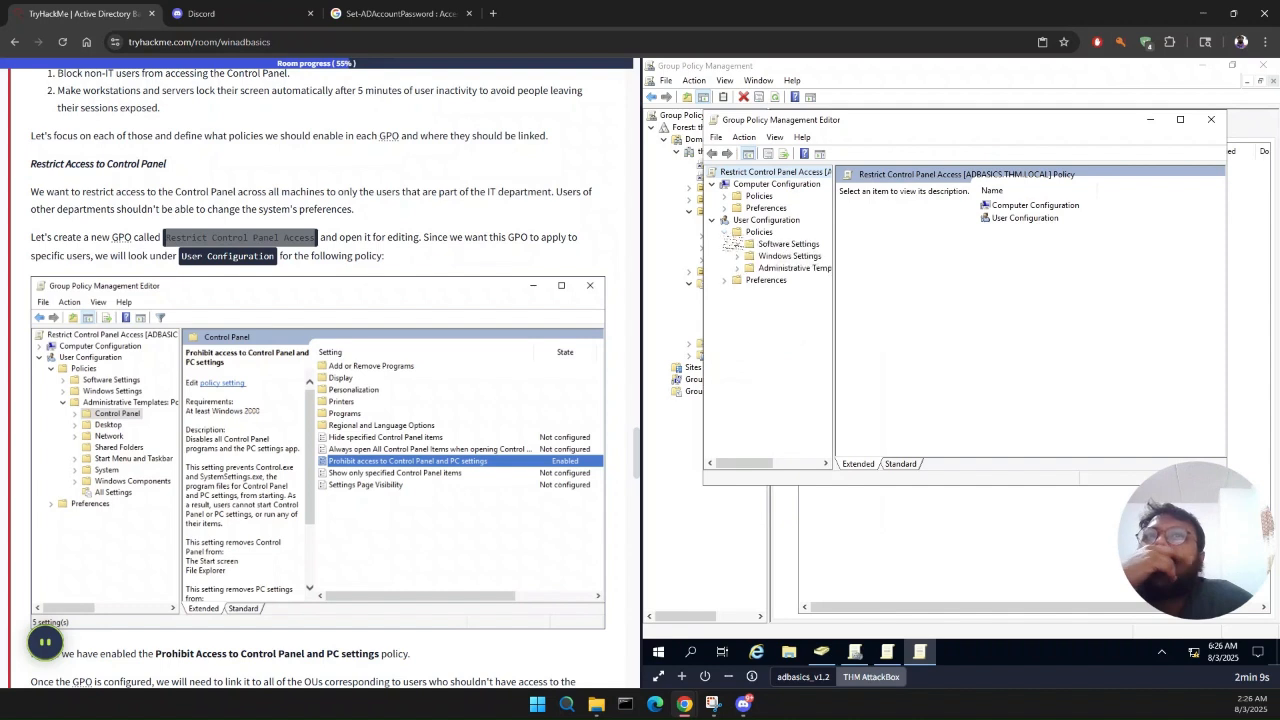
left_click(738, 258)
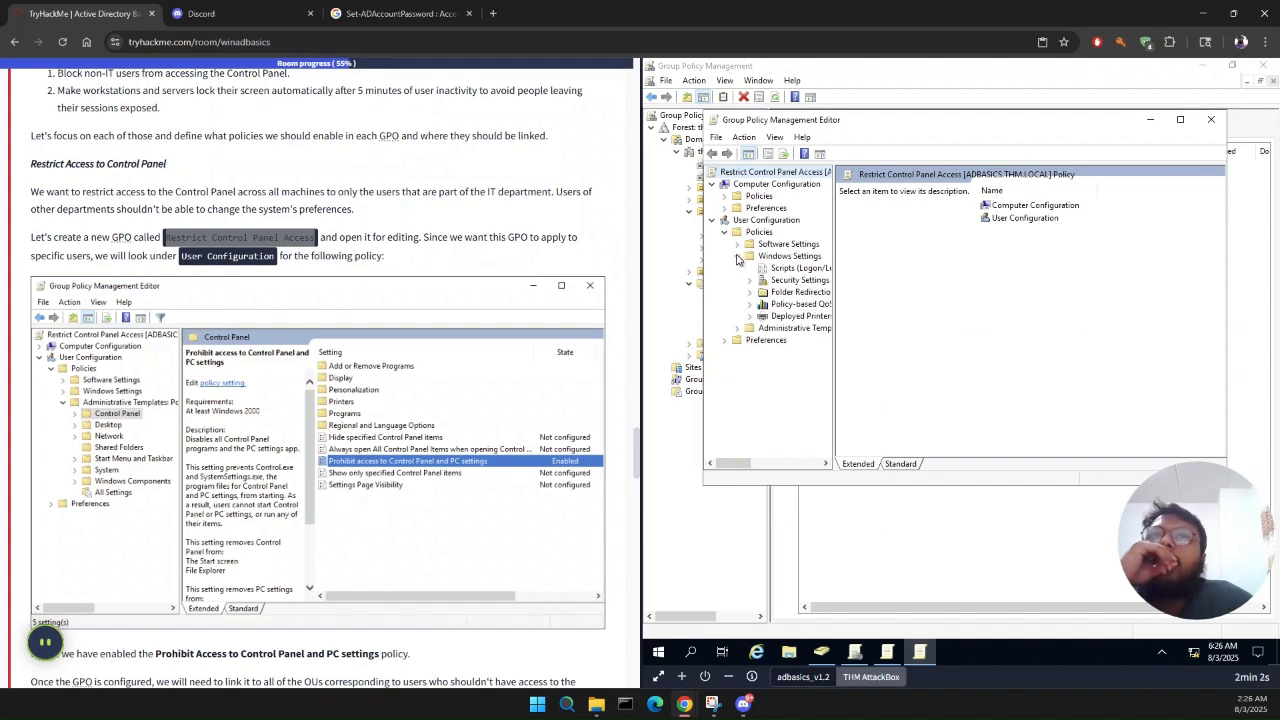
left_click(760, 282)
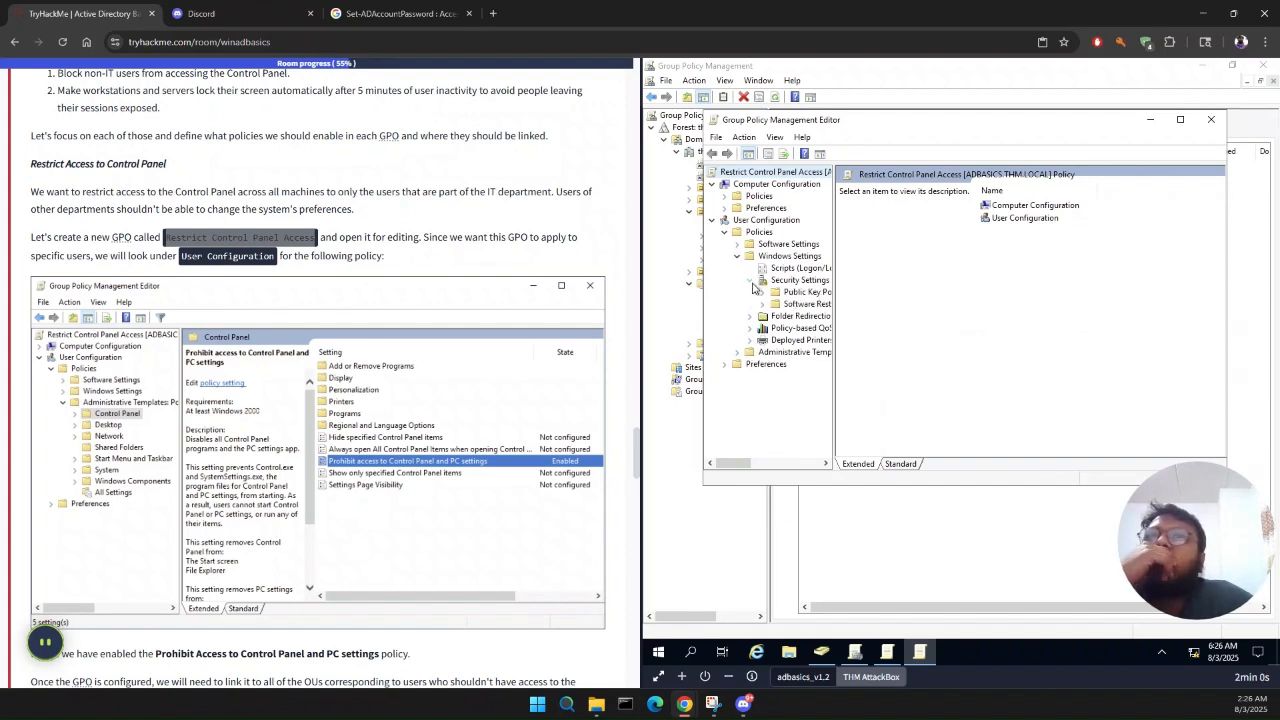
left_click(752, 283)
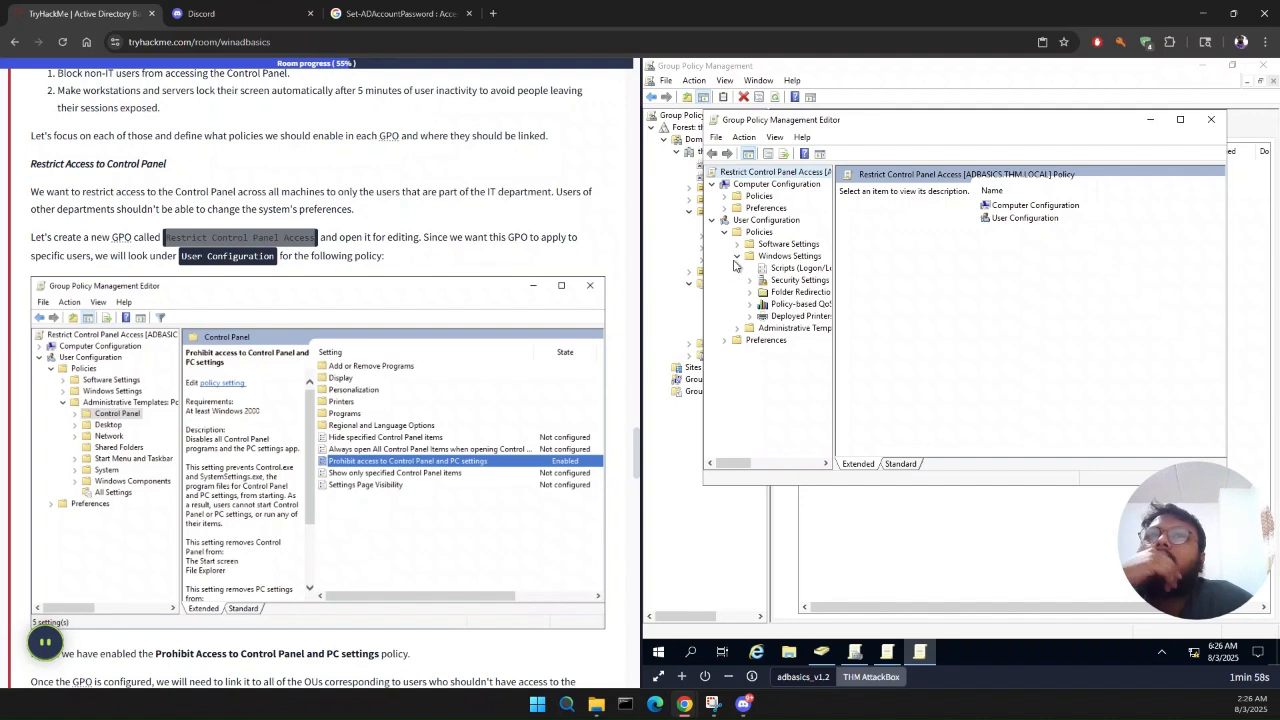
left_click(738, 257)
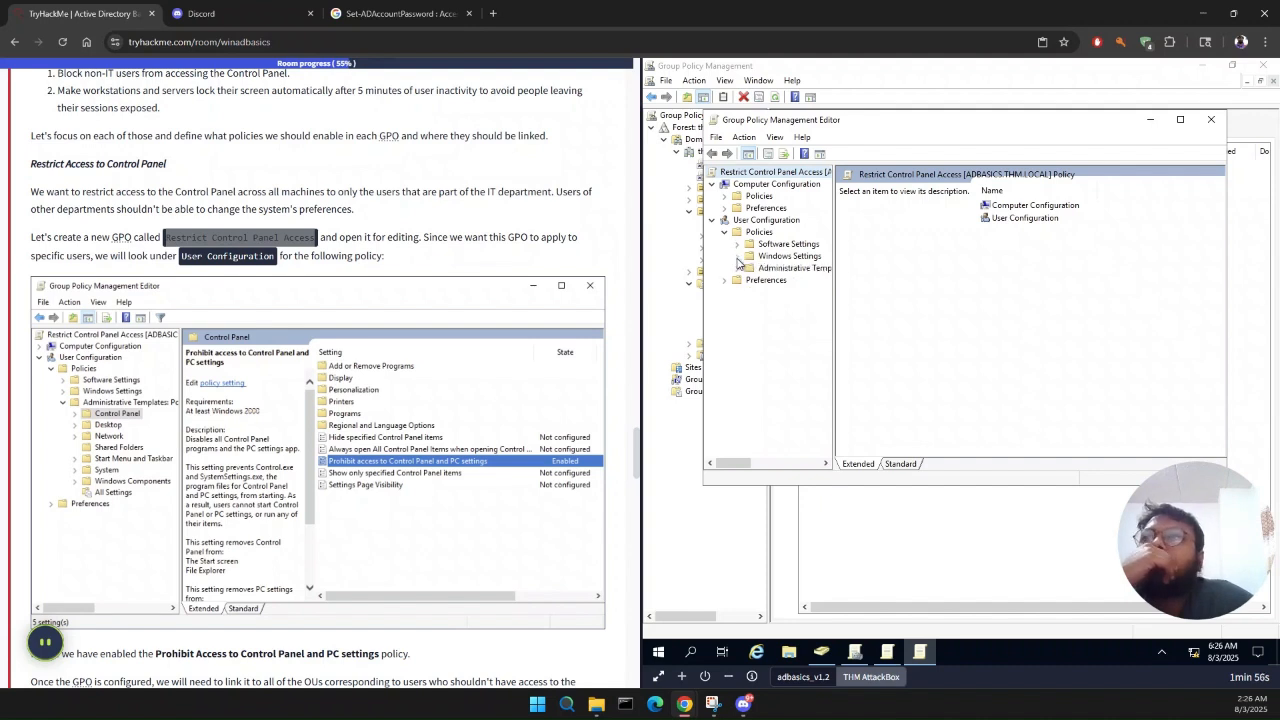
Step: Open the Control Panel settings in Administrative Templates under the GPO's User Configuration policies
left_click(738, 269)
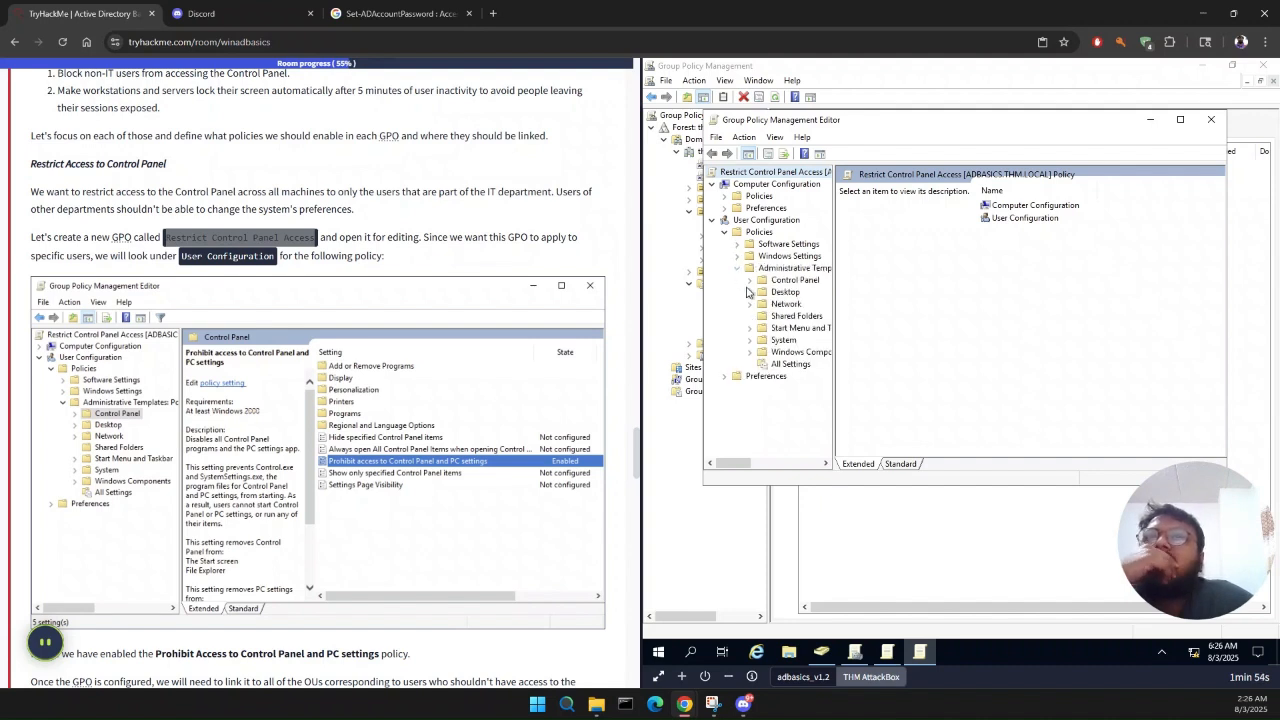
left_click(750, 292)
left_click(751, 283)
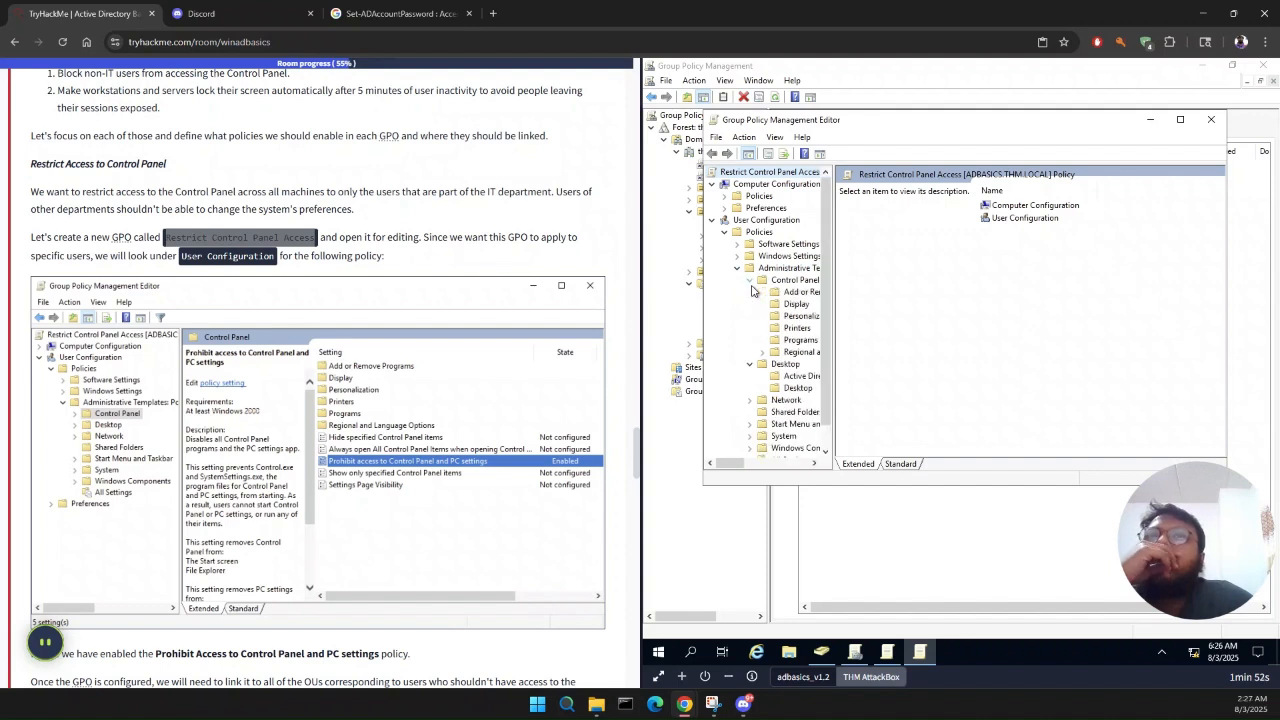
double_click(795, 281)
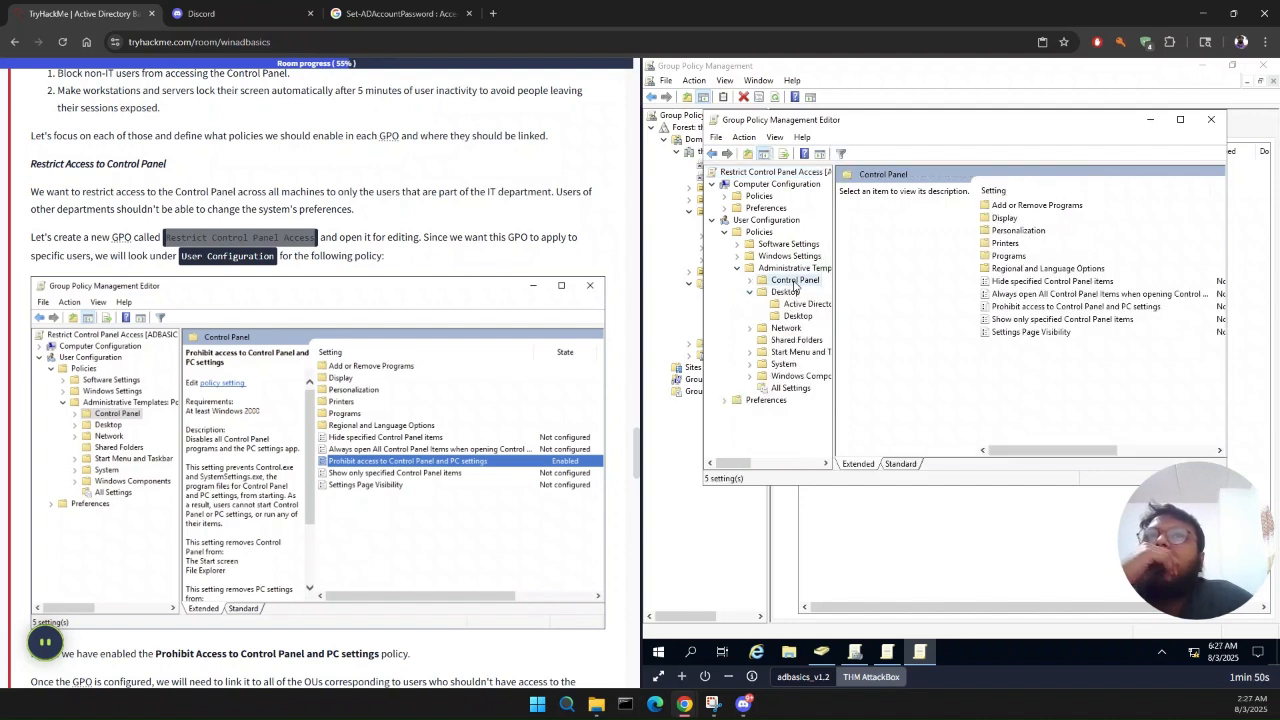
Step: Set the Prohibit access to Control Panel and PC settings policy to Enabled, and close the Group Policy Management Editor
left_click(1053, 307)
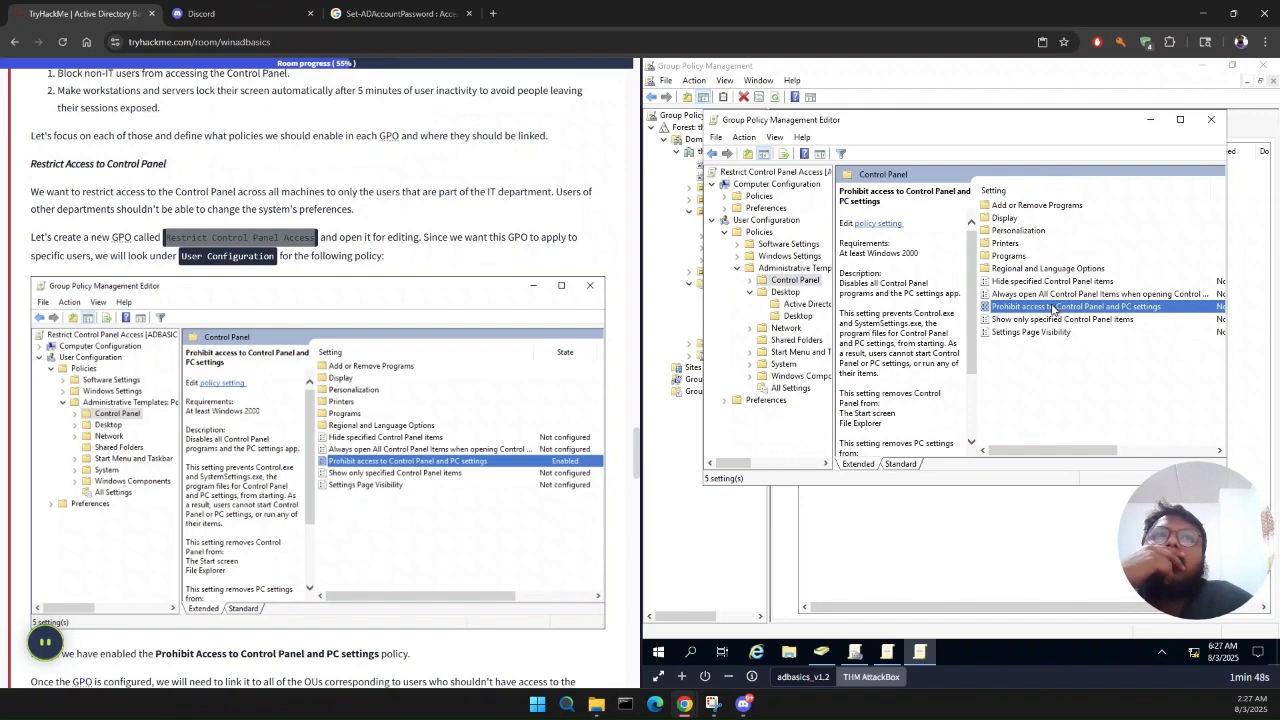
right_click(1053, 308)
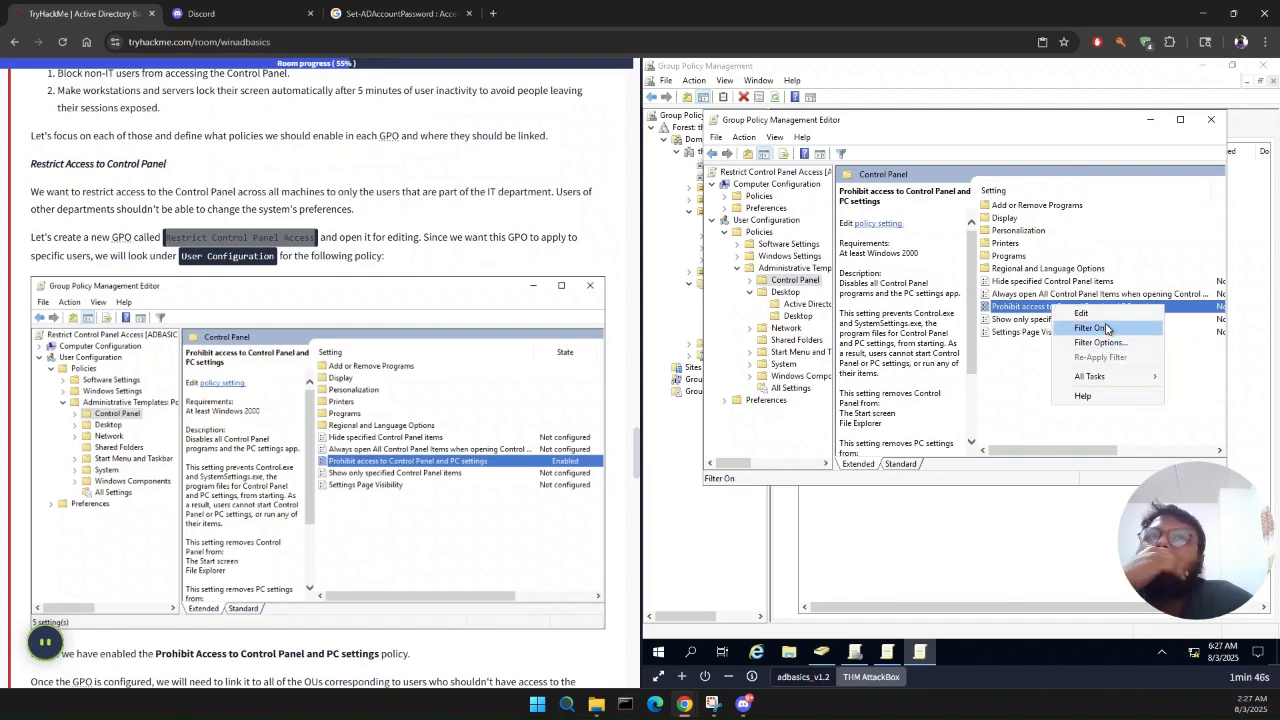
left_click(1082, 314)
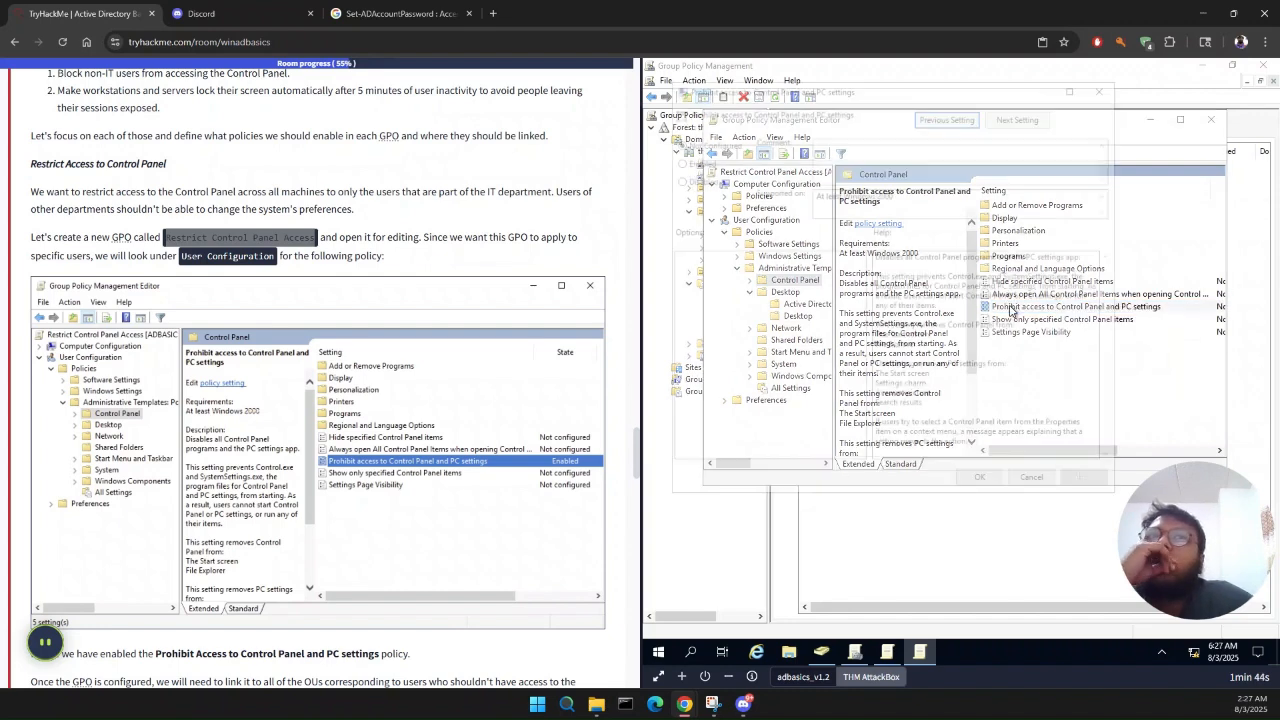
left_click(714, 160)
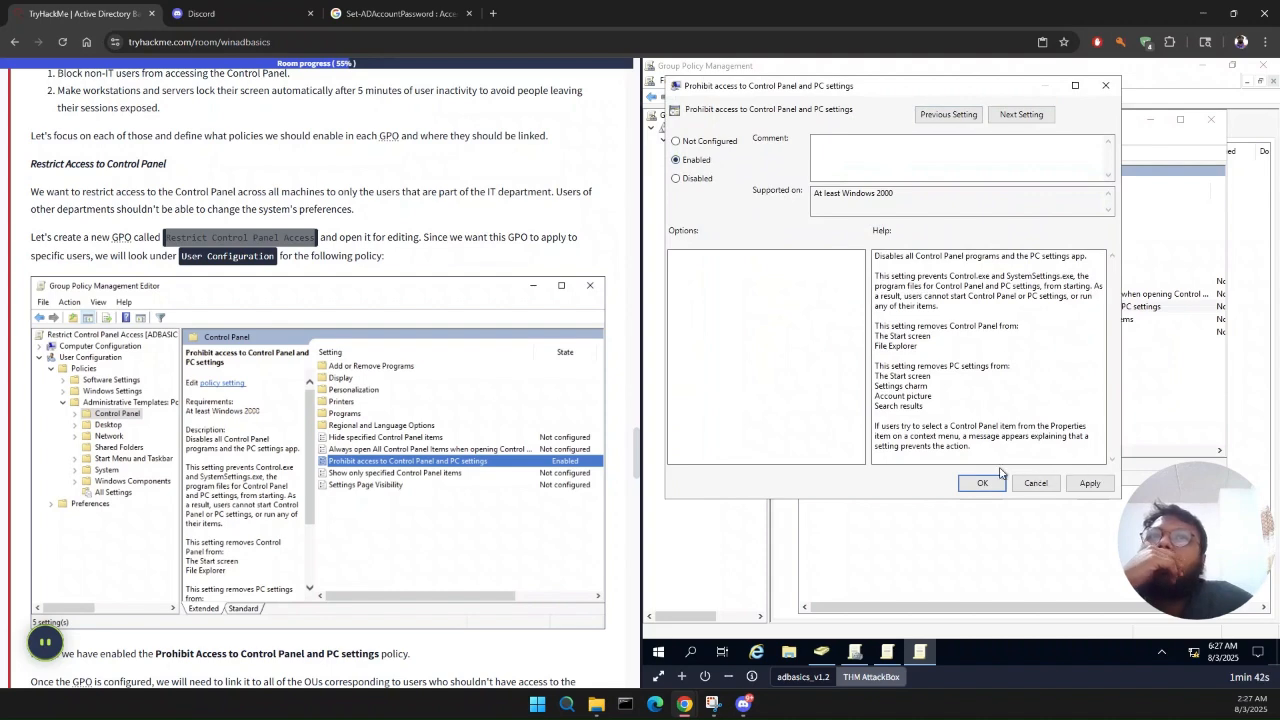
left_click(1089, 483)
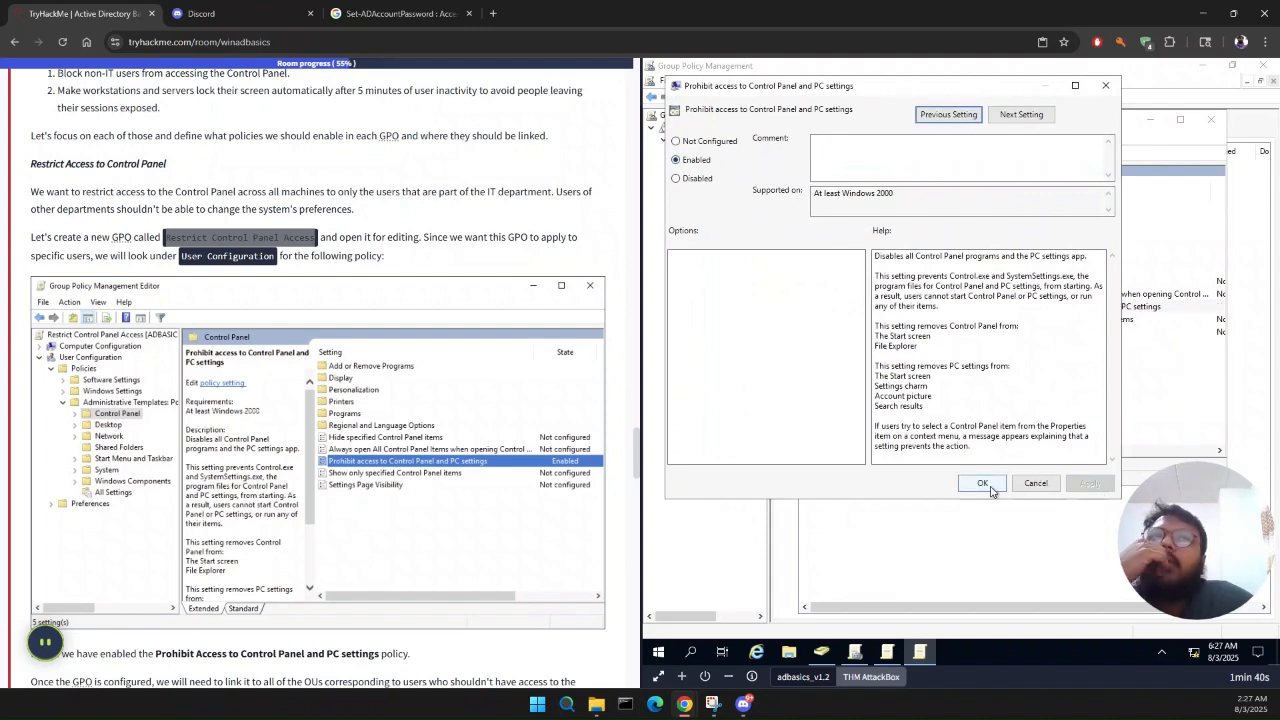
left_click(984, 490)
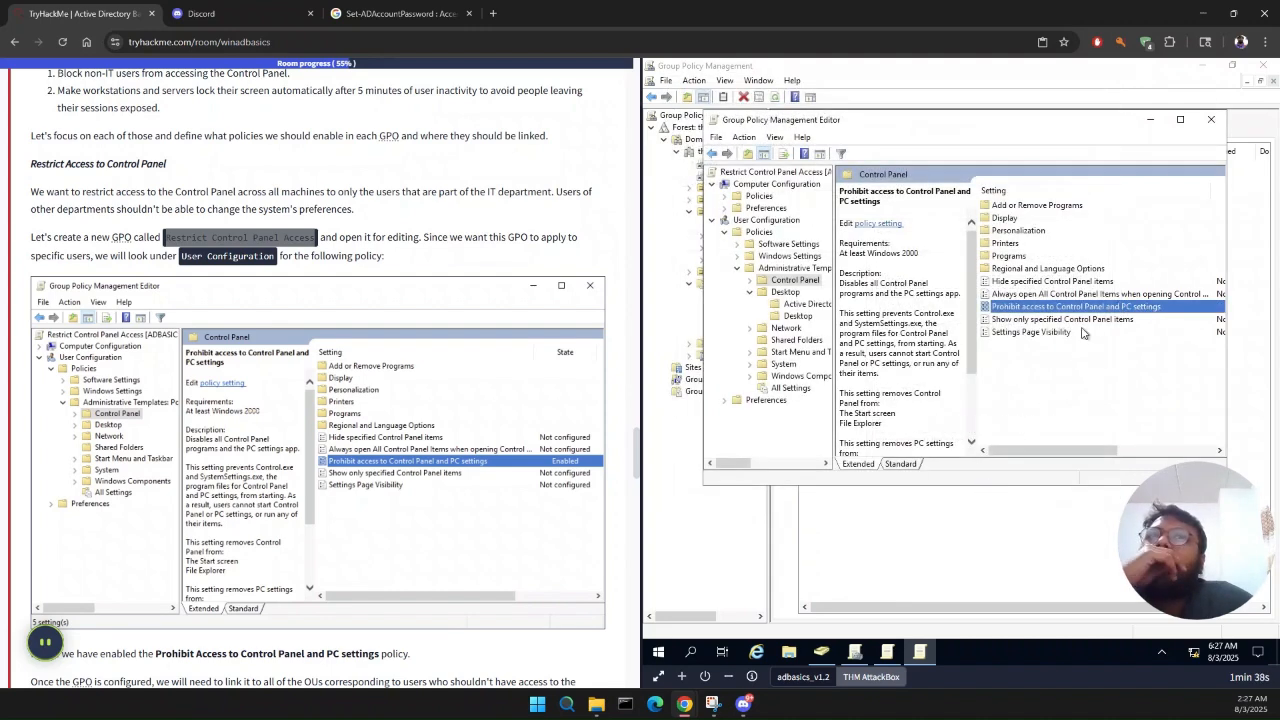
left_click(1211, 119)
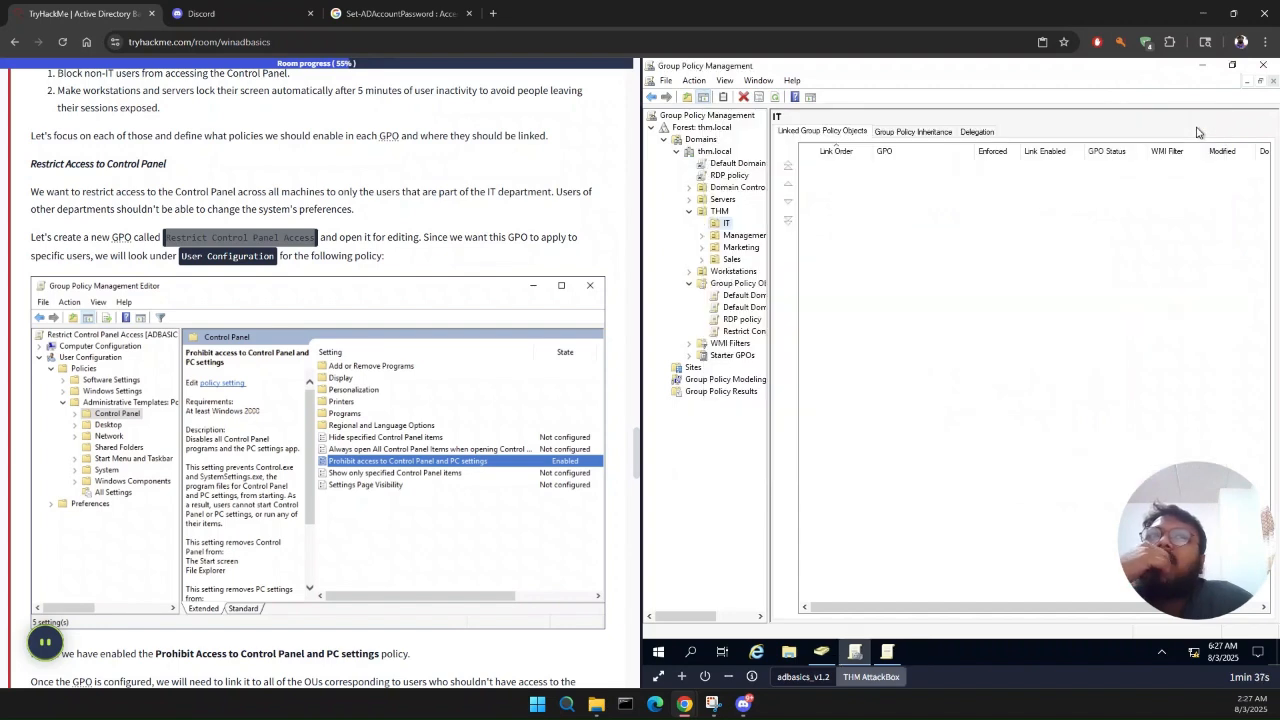
Step: View the Restrict Control Panel Access GPO's scope and read the task's instructions for linking it to the OUs
left_click(743, 334)
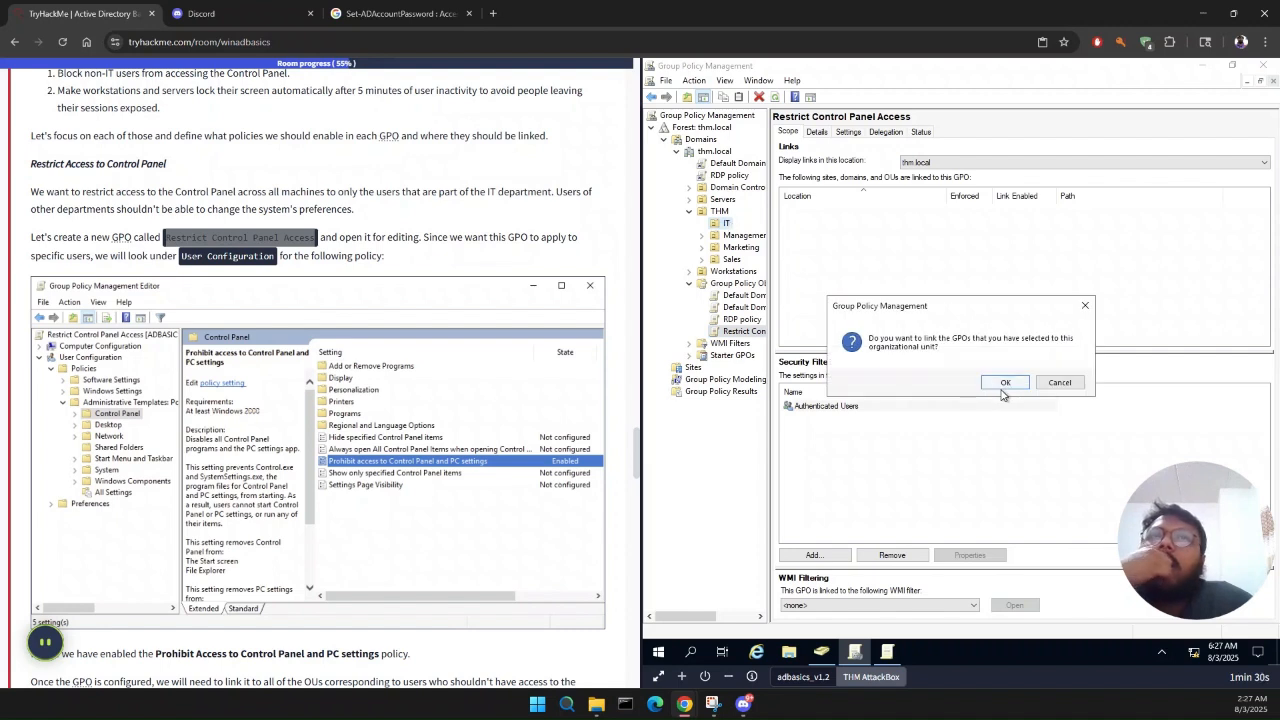
left_click(1058, 389)
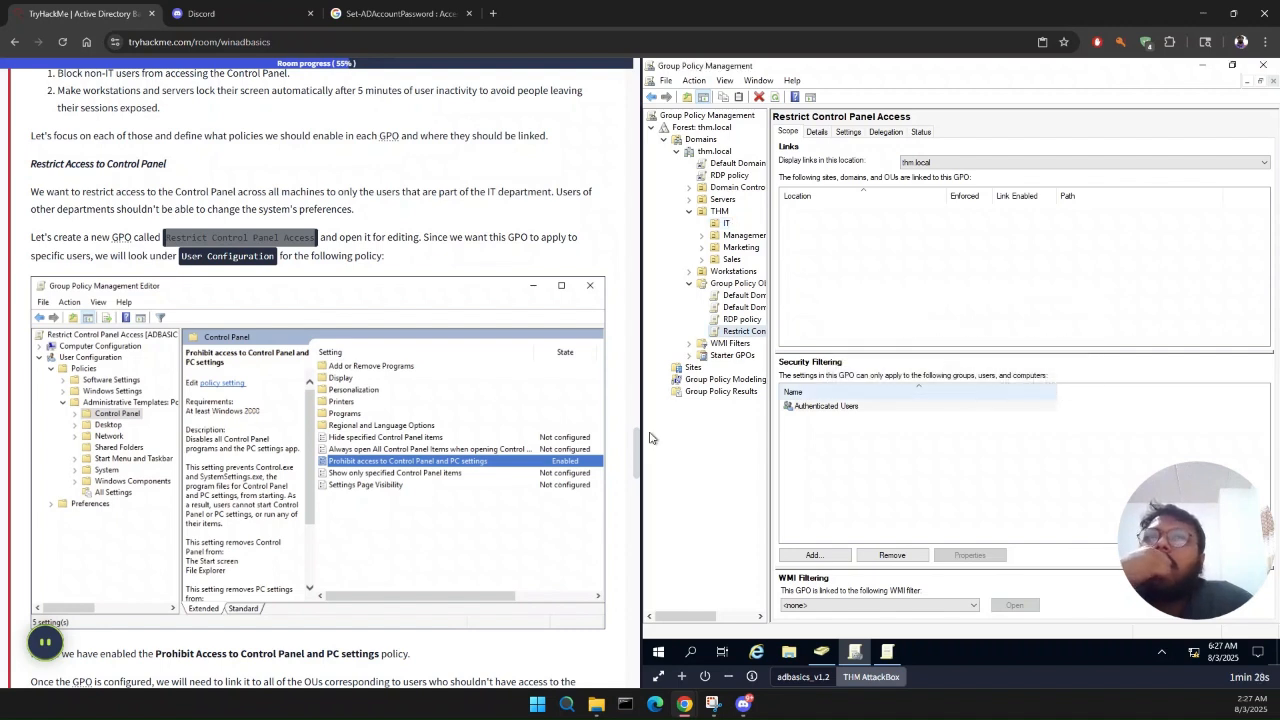
scroll(374, 452, "down", 7)
scroll(374, 452, "up", 2)
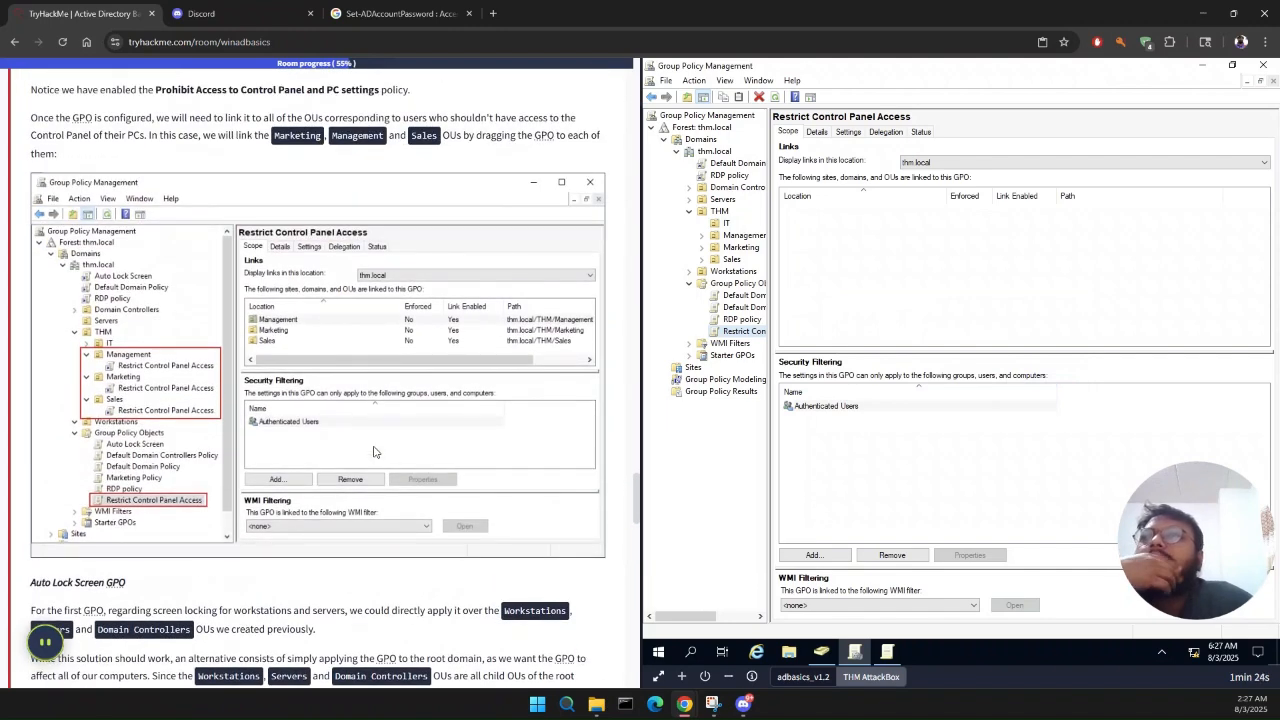
Step: Link the Restrict Control Panel Access GPO to the IT and Management OUs under THM
left_click_drag(747, 331, 738, 224)
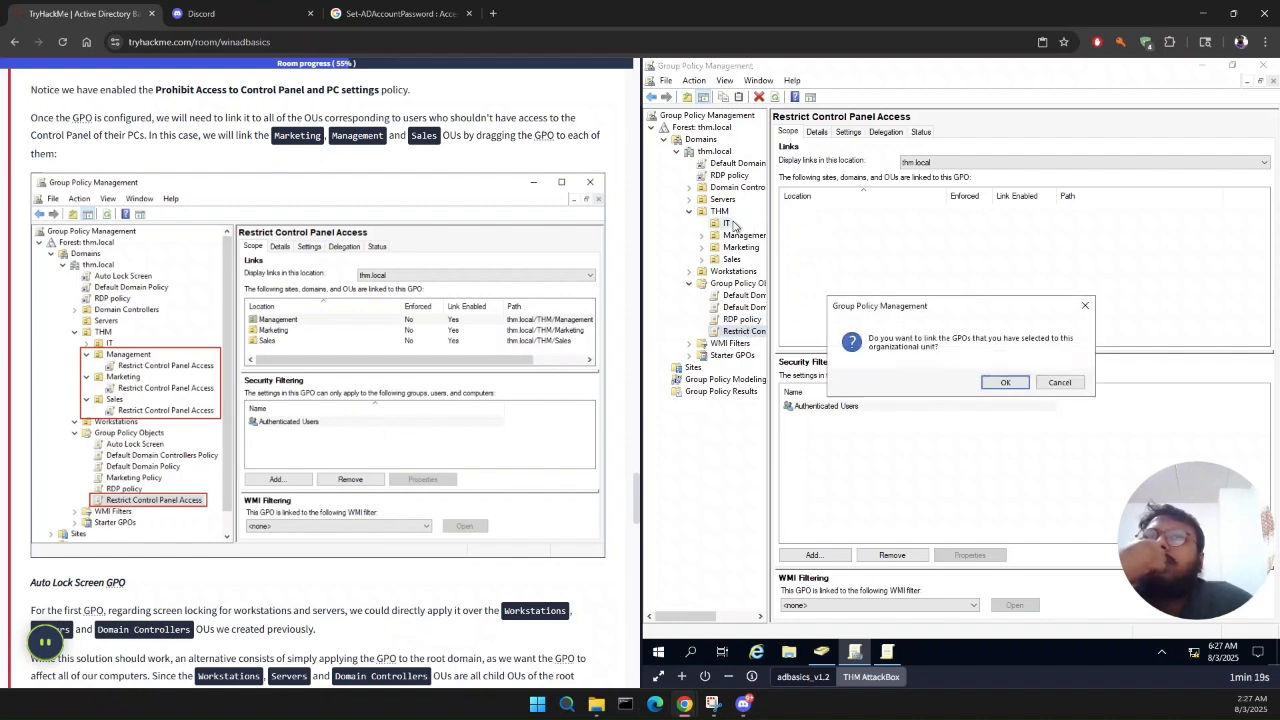
left_click(1003, 384)
left_click_drag(749, 347, 752, 248)
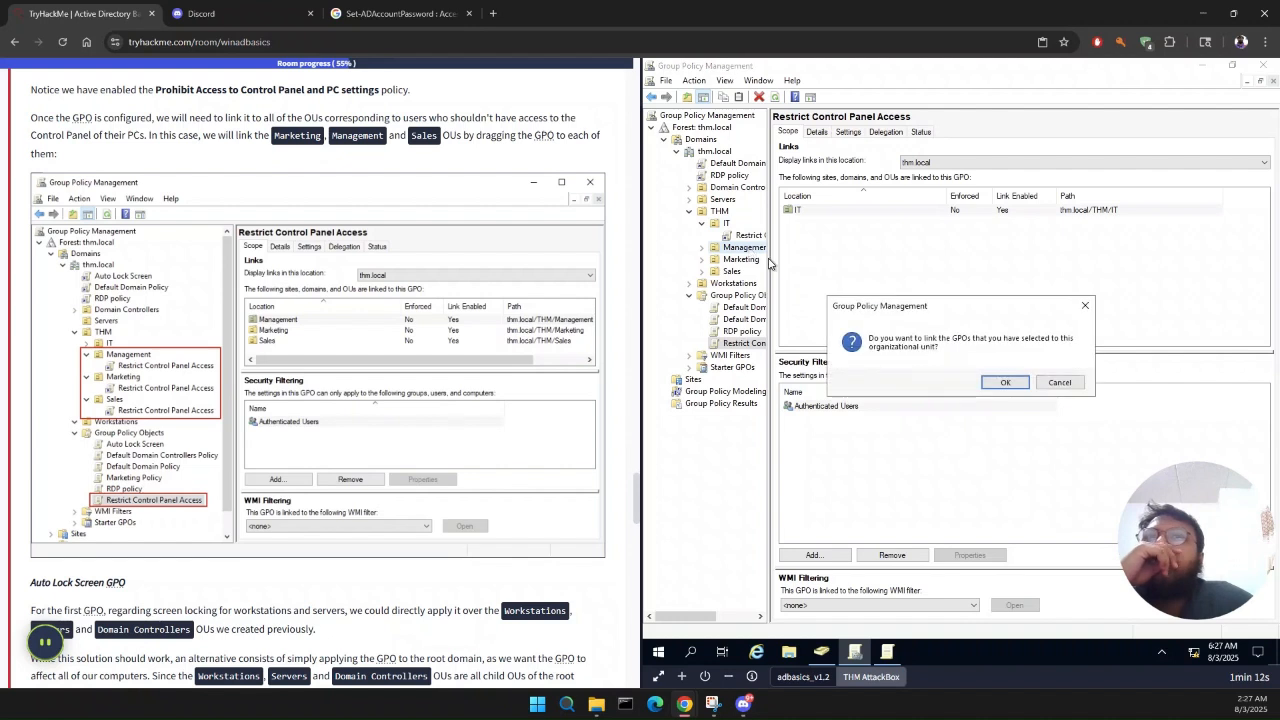
left_click(1004, 387)
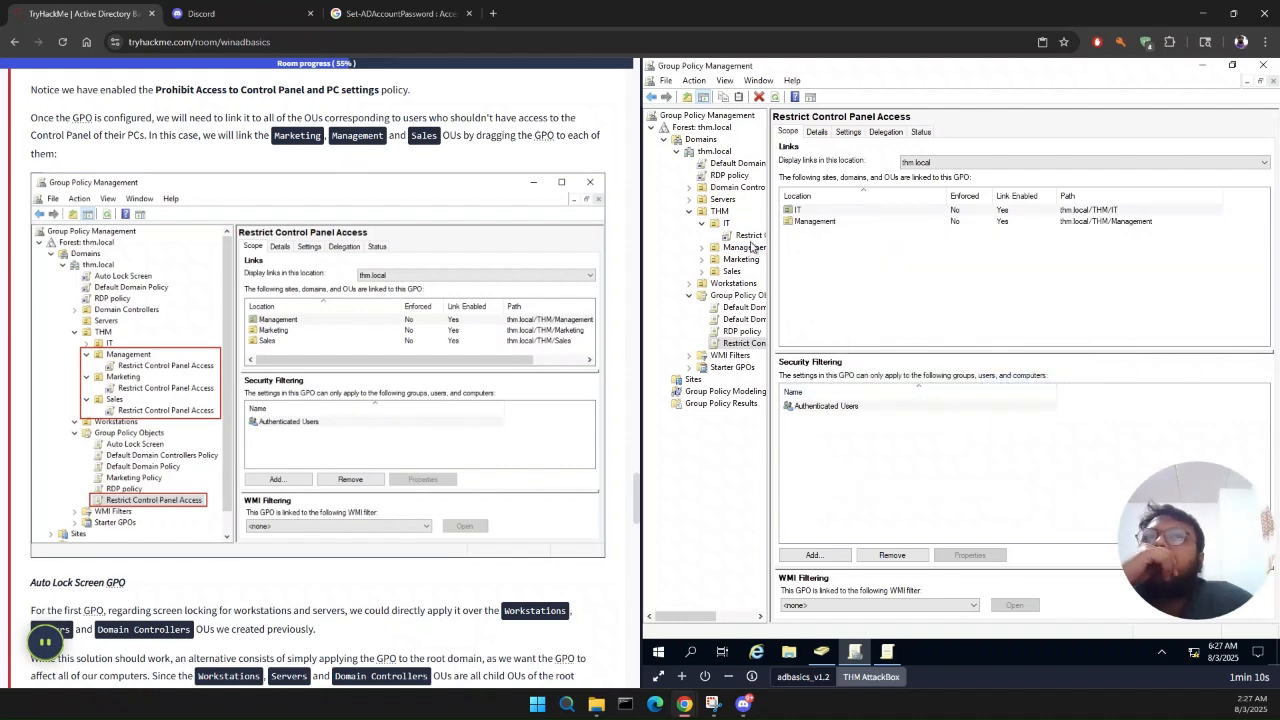
Step: Check the policy link under the Management OU, and link the Restrict Control Panel Access GPO to the Marketing OU
left_click(702, 247)
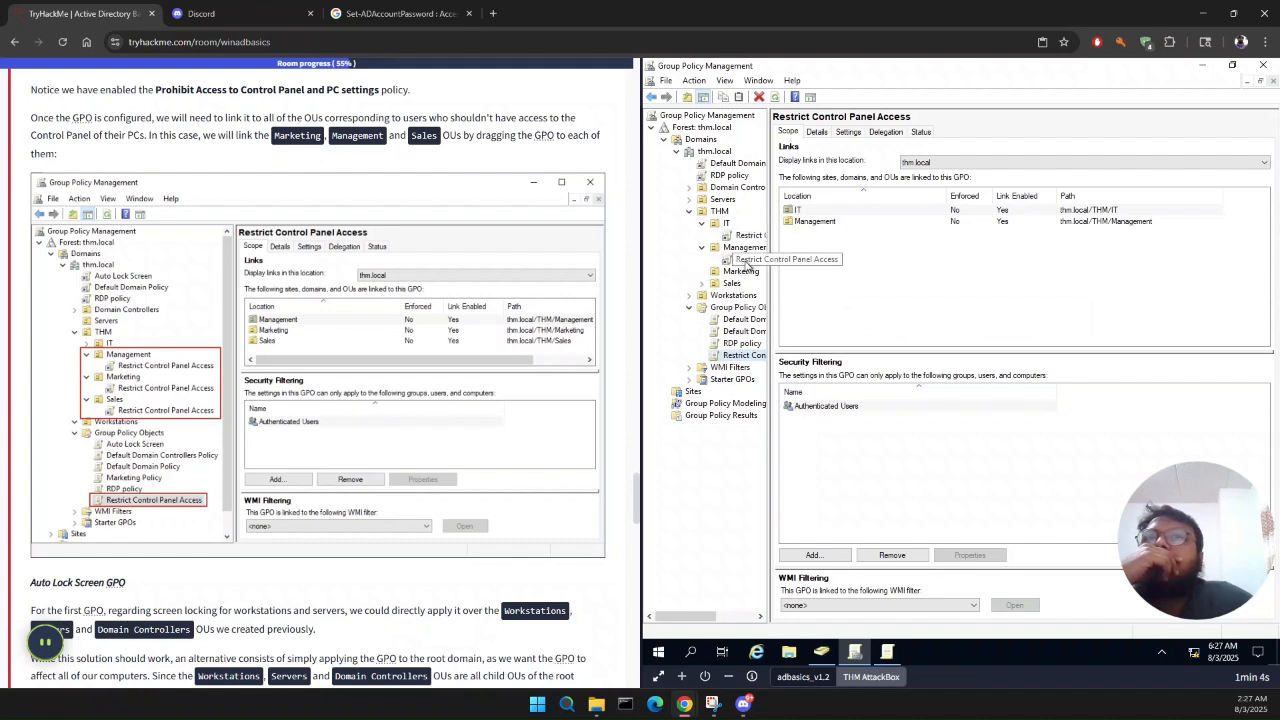
left_click_drag(745, 355, 760, 280)
key("Return")
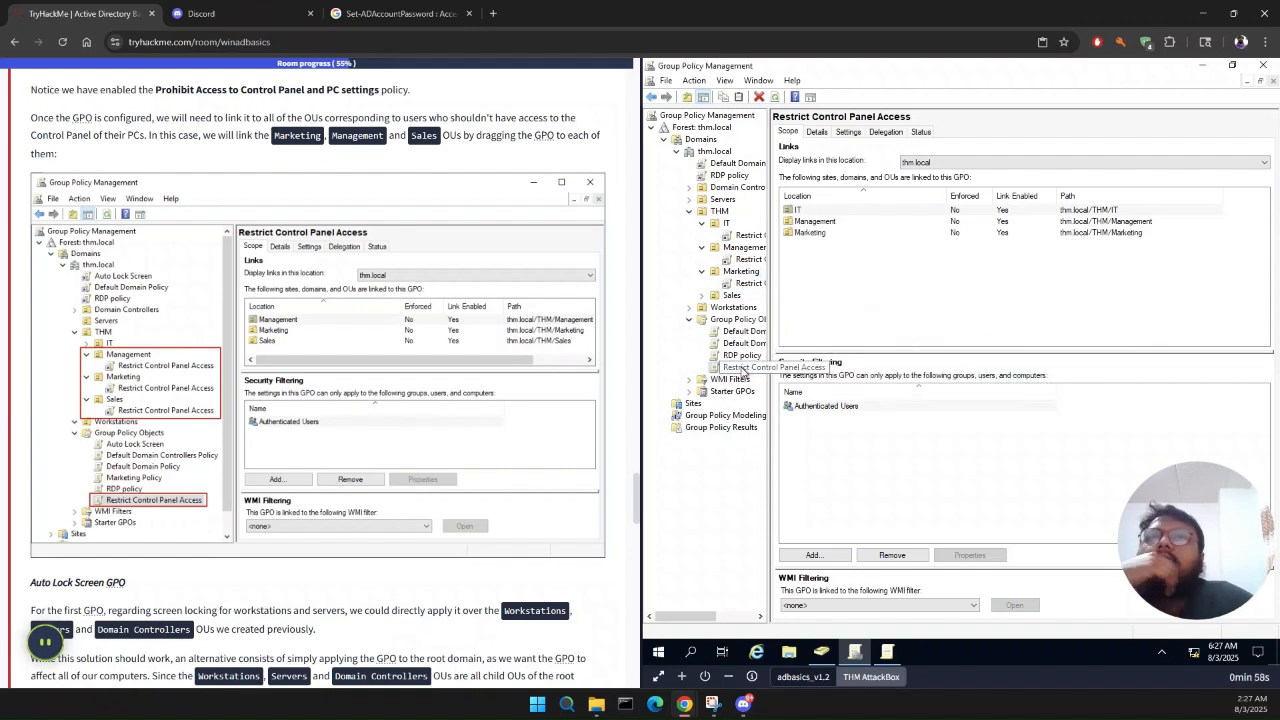
Step: Link the Restrict Control Panel Access GPO to the Sales OU, delete its link from the IT OU, and check the GPO's scope
left_click_drag(744, 370, 738, 296)
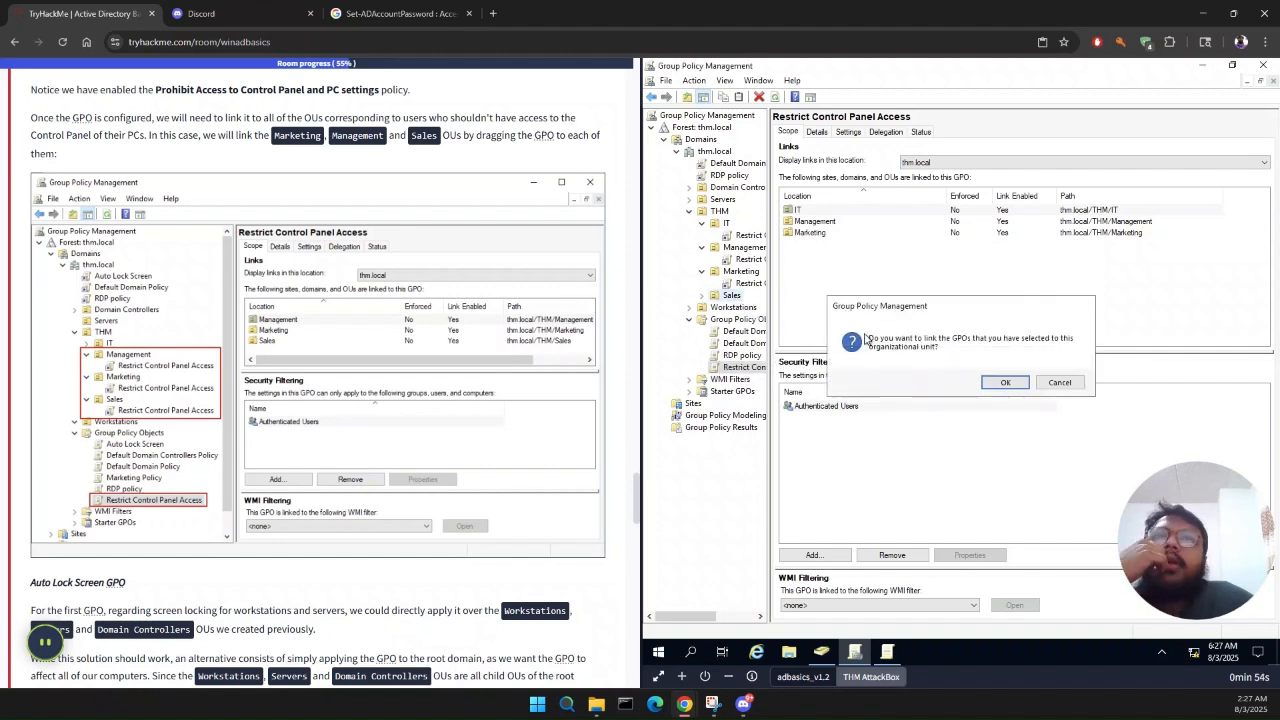
key("Return")
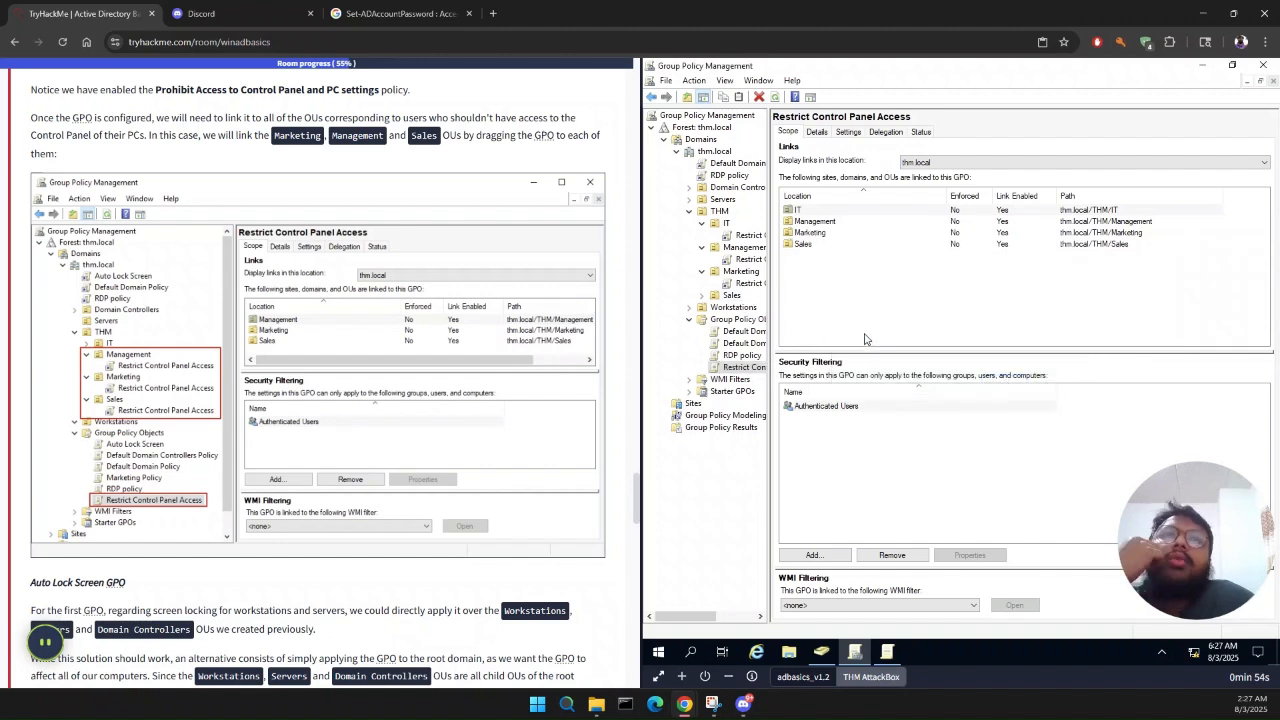
left_click(726, 223)
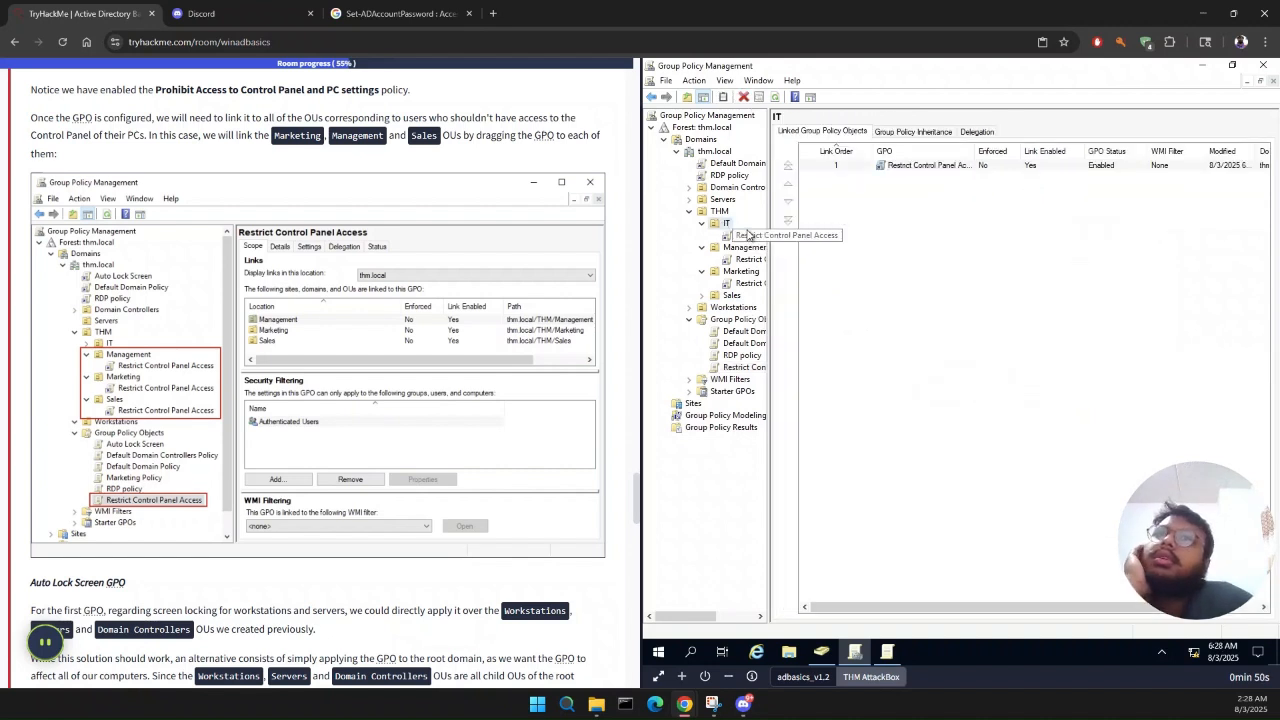
left_click(749, 234)
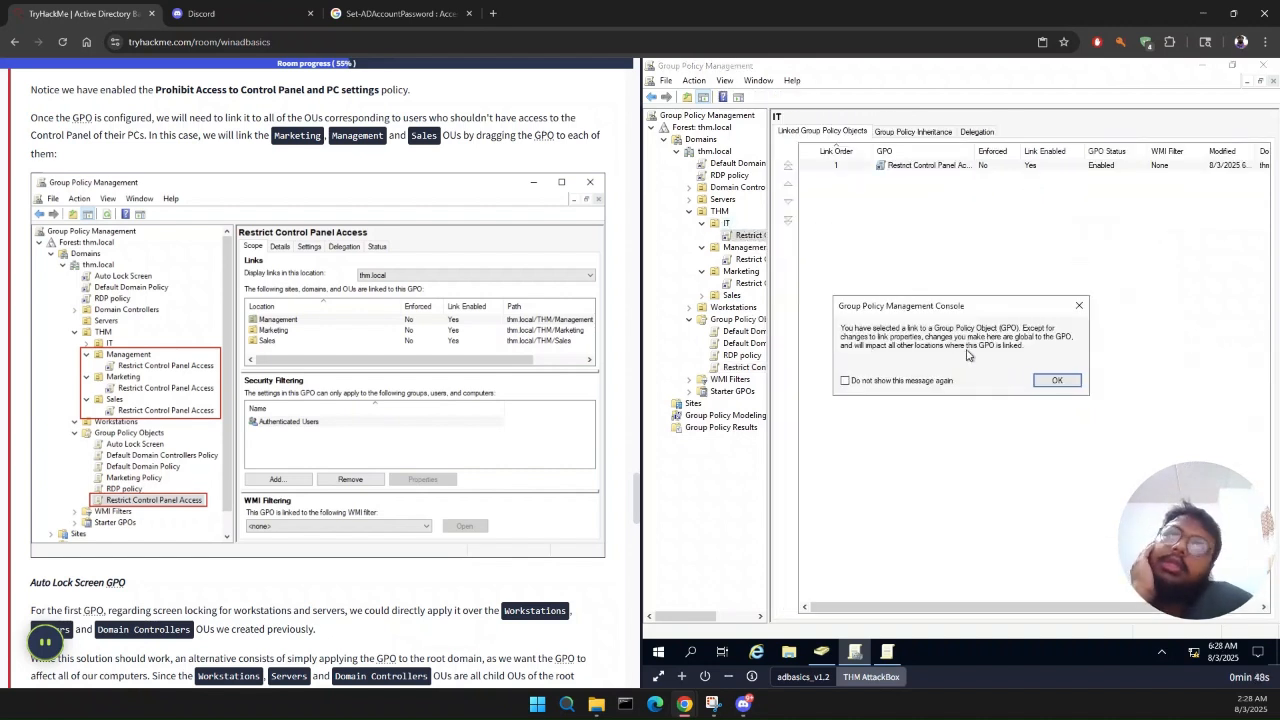
left_click(1057, 380)
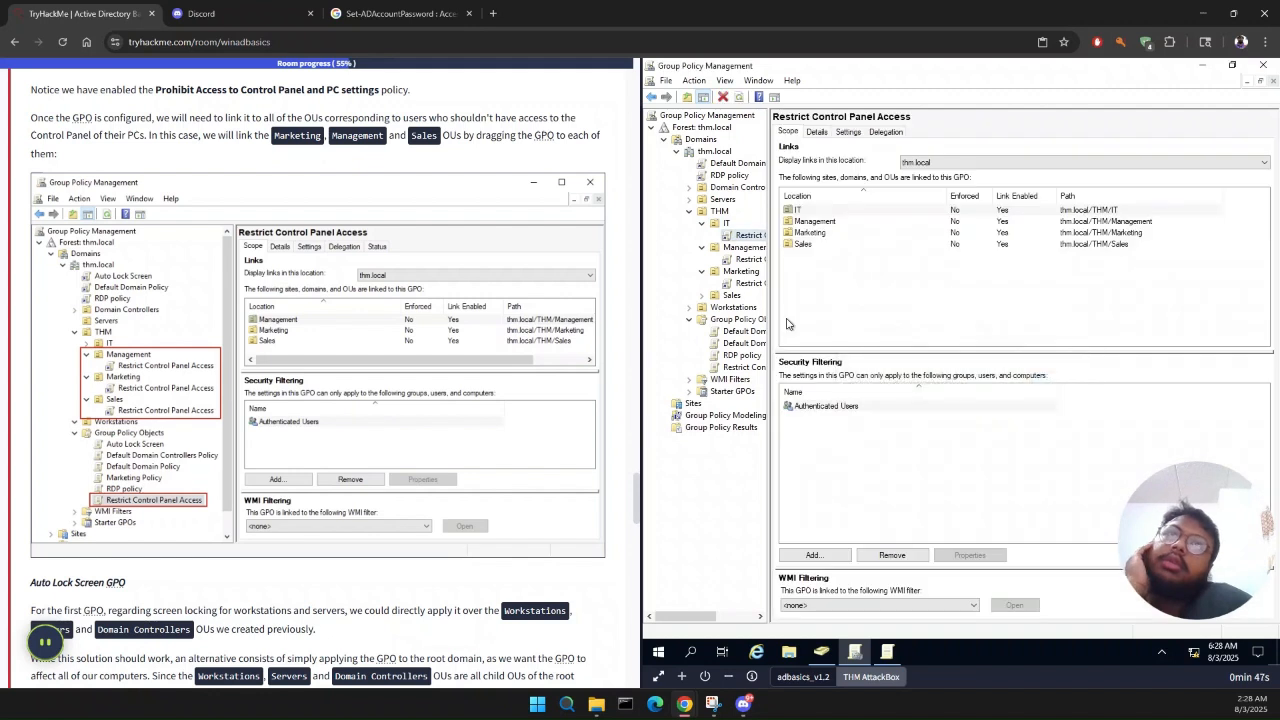
right_click(764, 237)
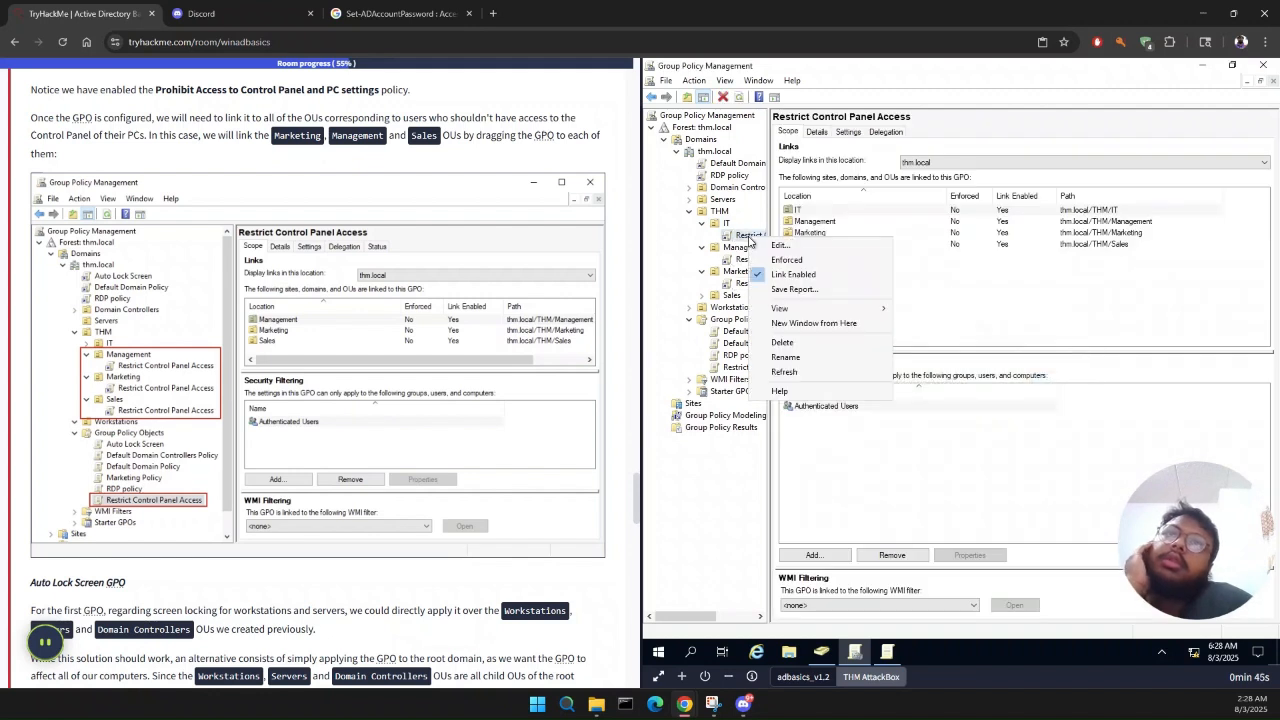
left_click(790, 343)
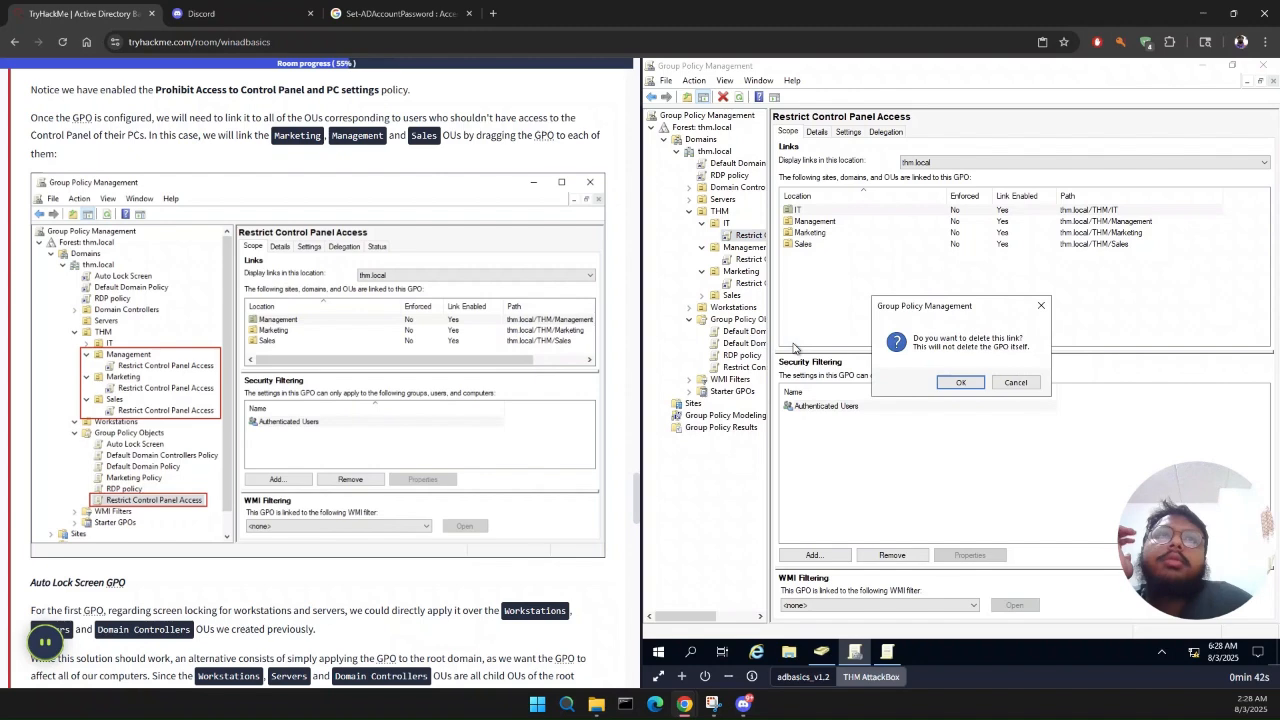
key("Return")
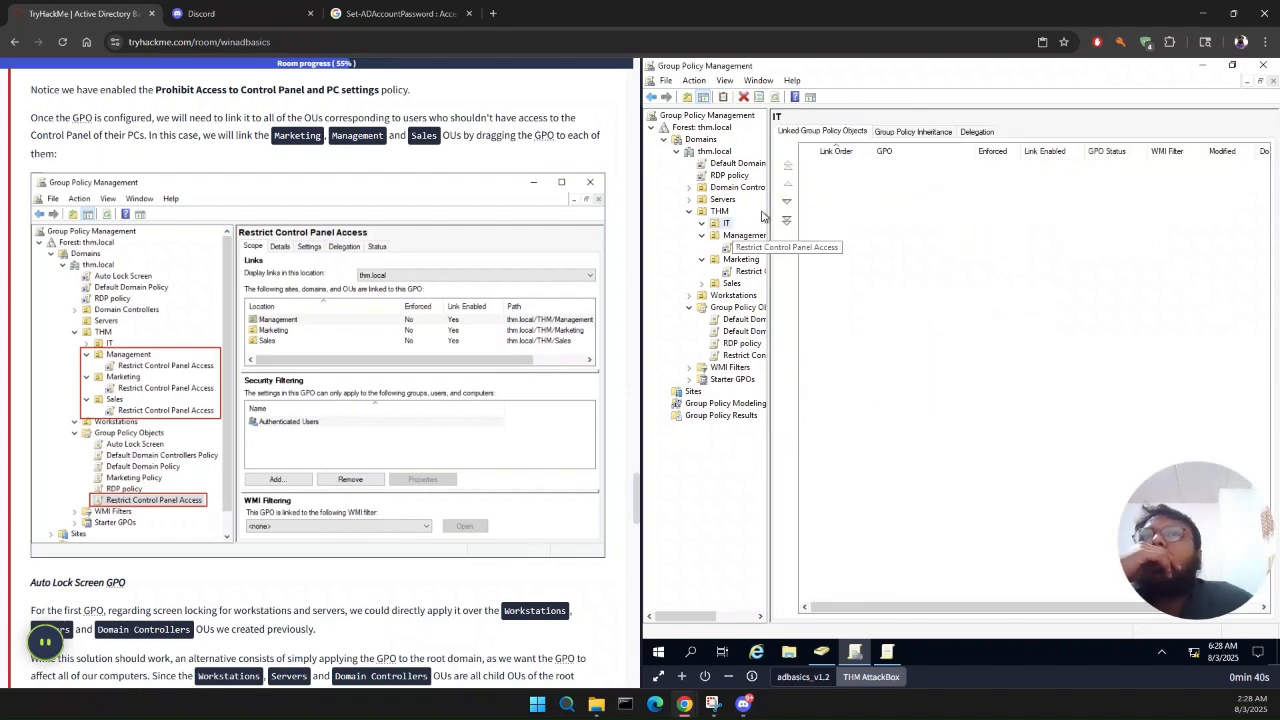
left_click(748, 355)
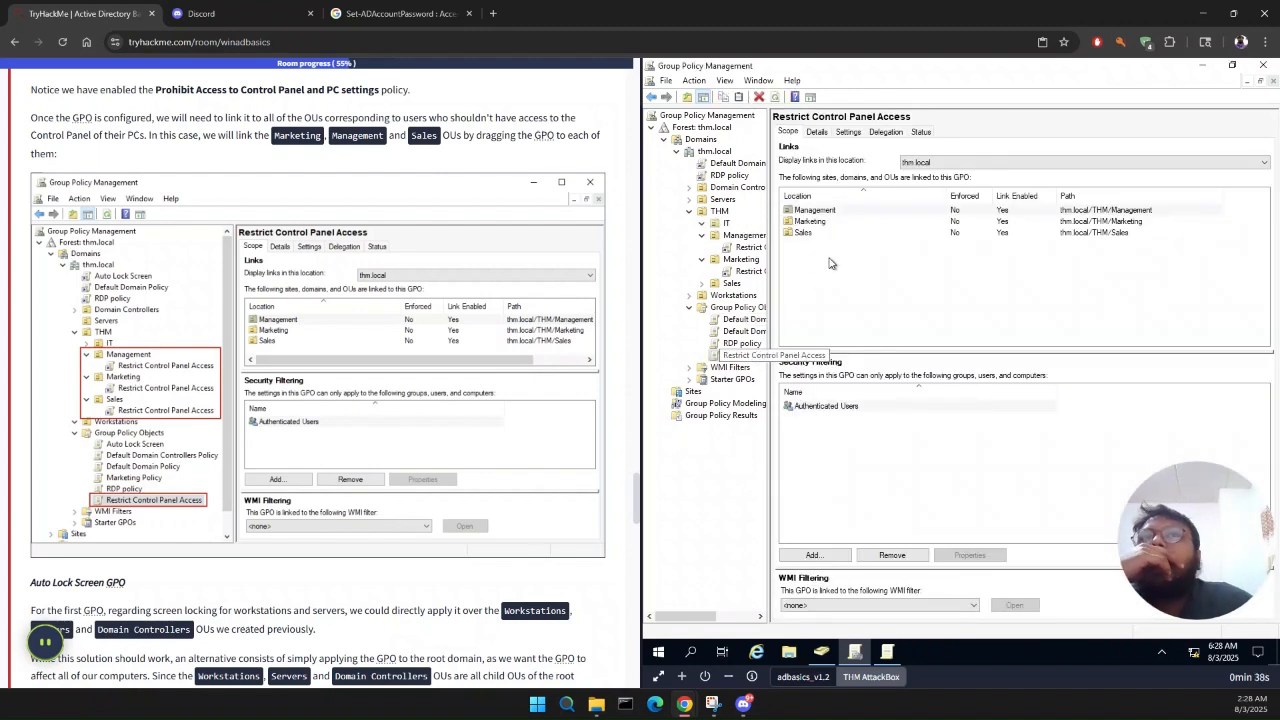
Step: Read the task's Auto Lock Screen GPO section on creating the GPO, setting the machine inactivity limit and linking it to the root domain
scroll(271, 418, "down", 4)
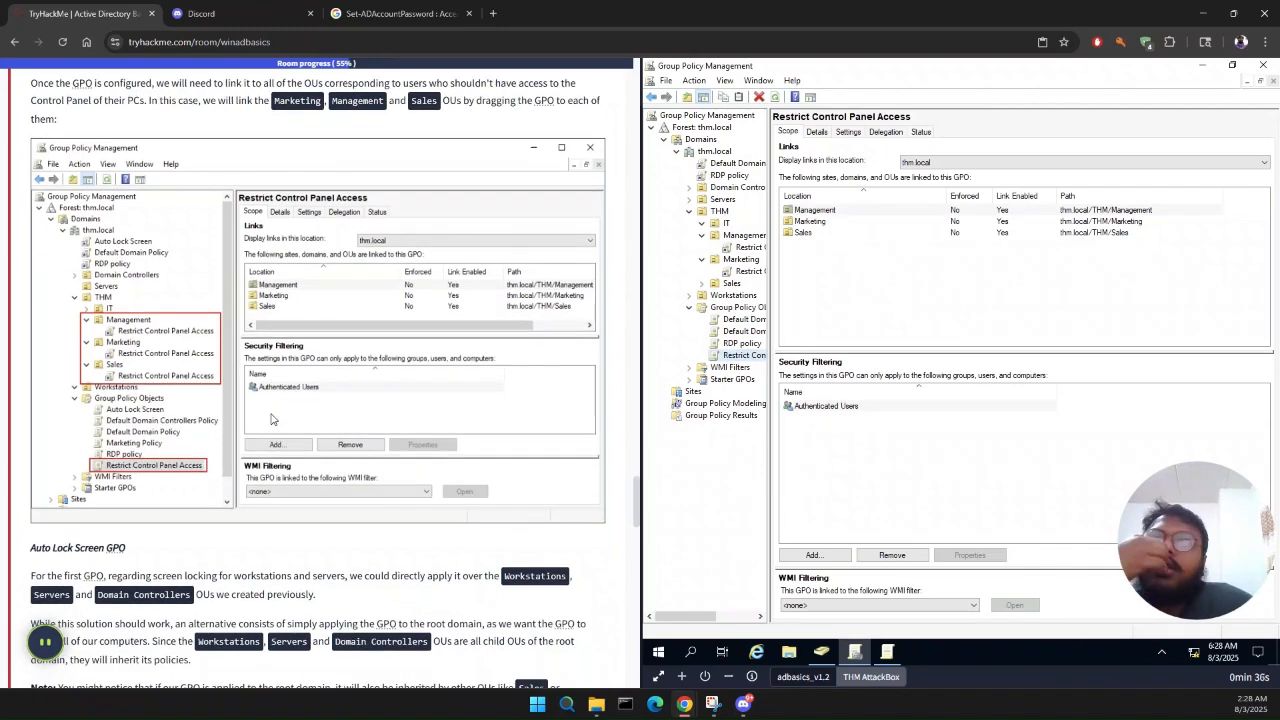
scroll(271, 418, "down", 10)
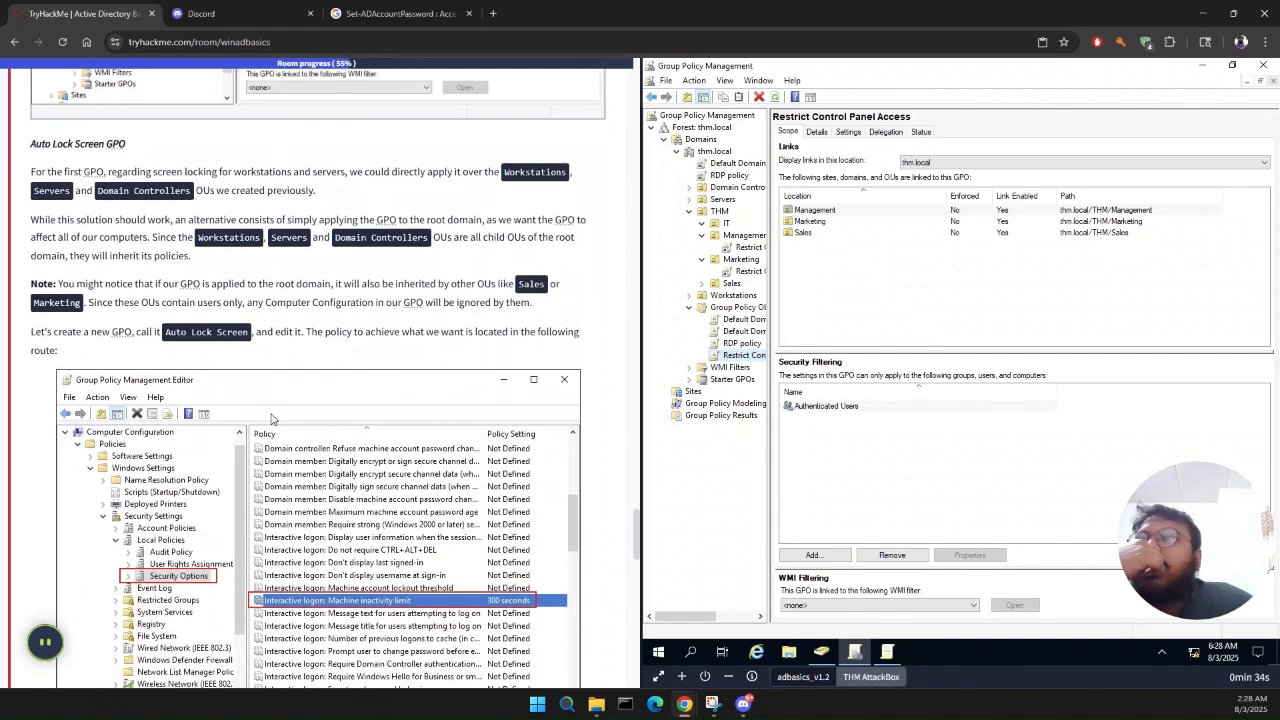
scroll(271, 418, "down", 5)
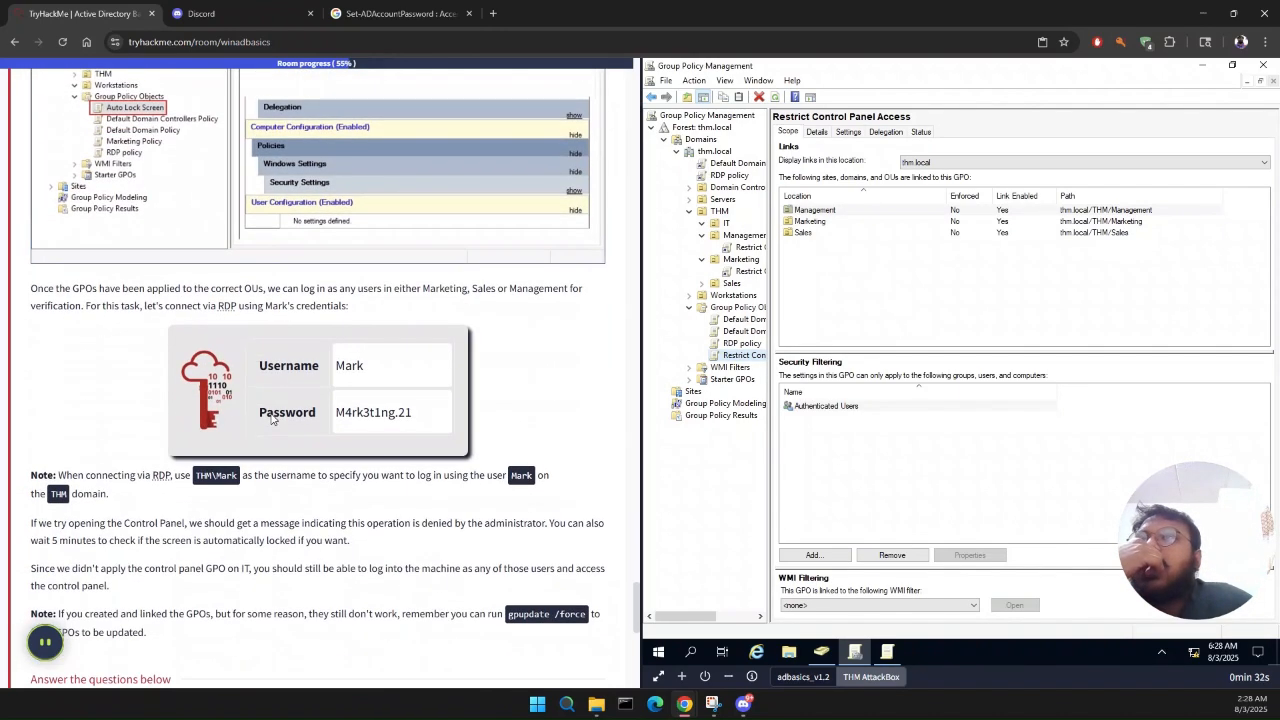
scroll(271, 418, "up", 12)
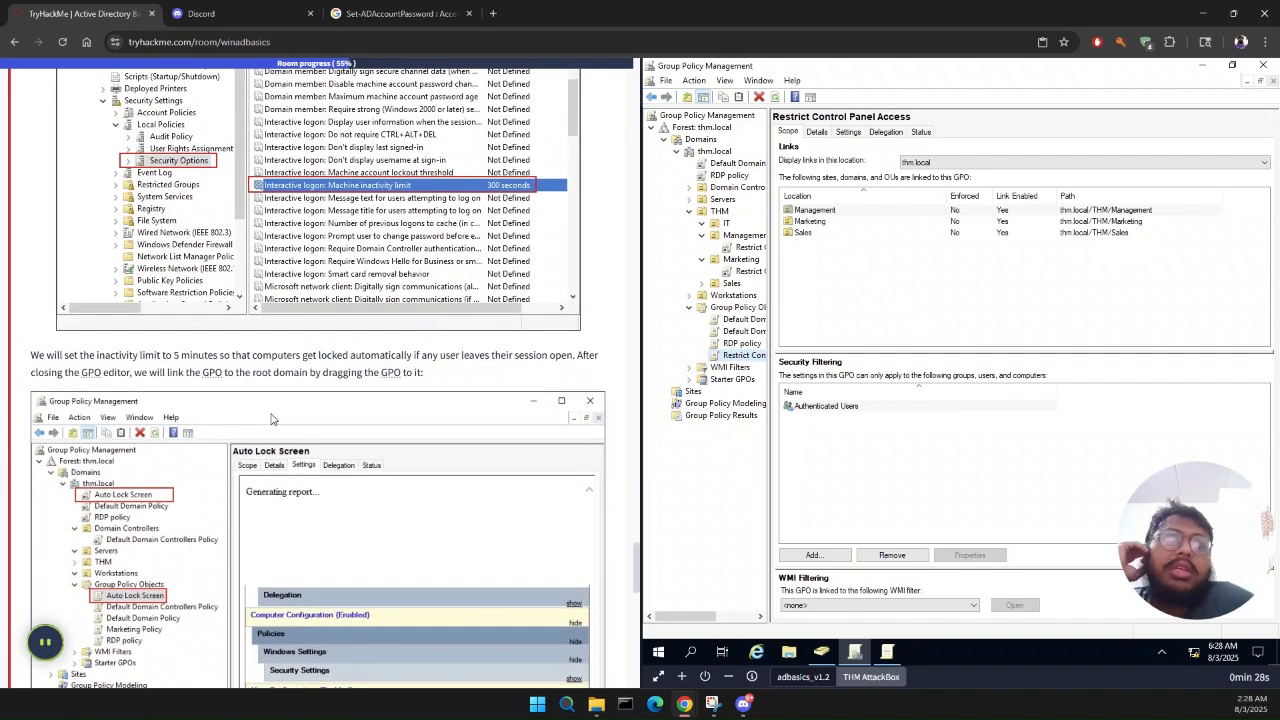
scroll(271, 418, "up", 8)
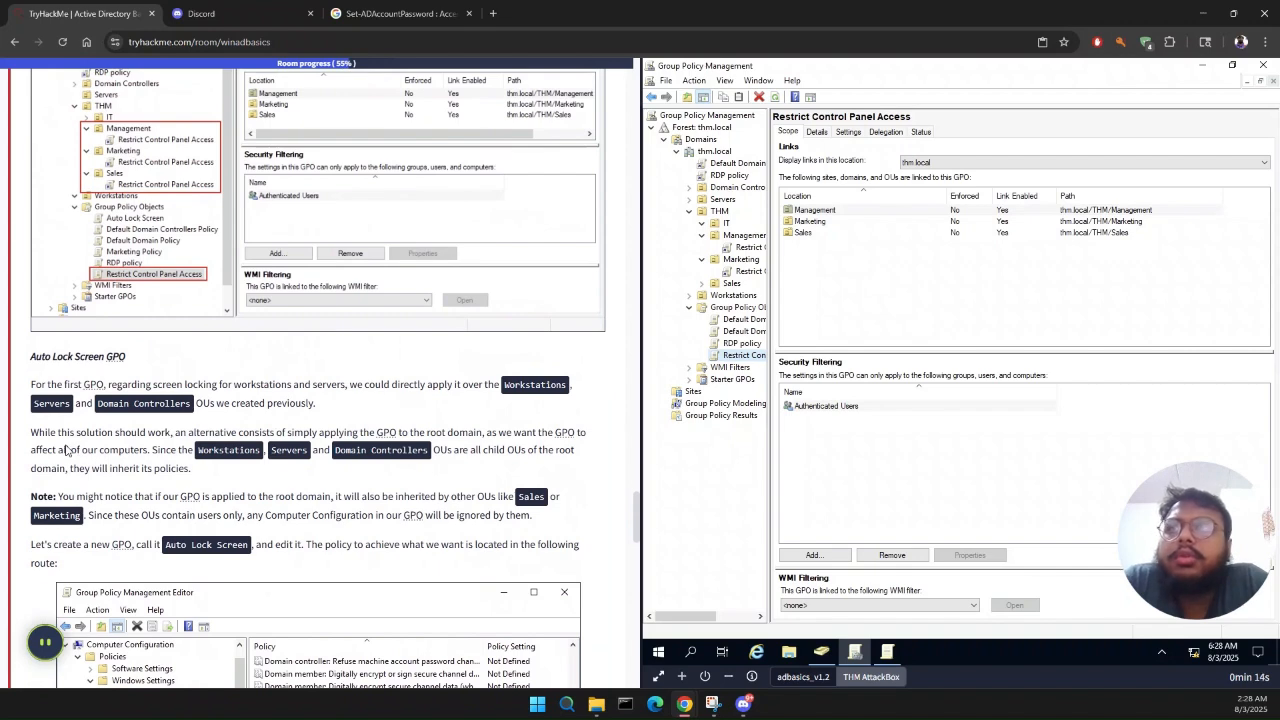
scroll(67, 450, "down", 2)
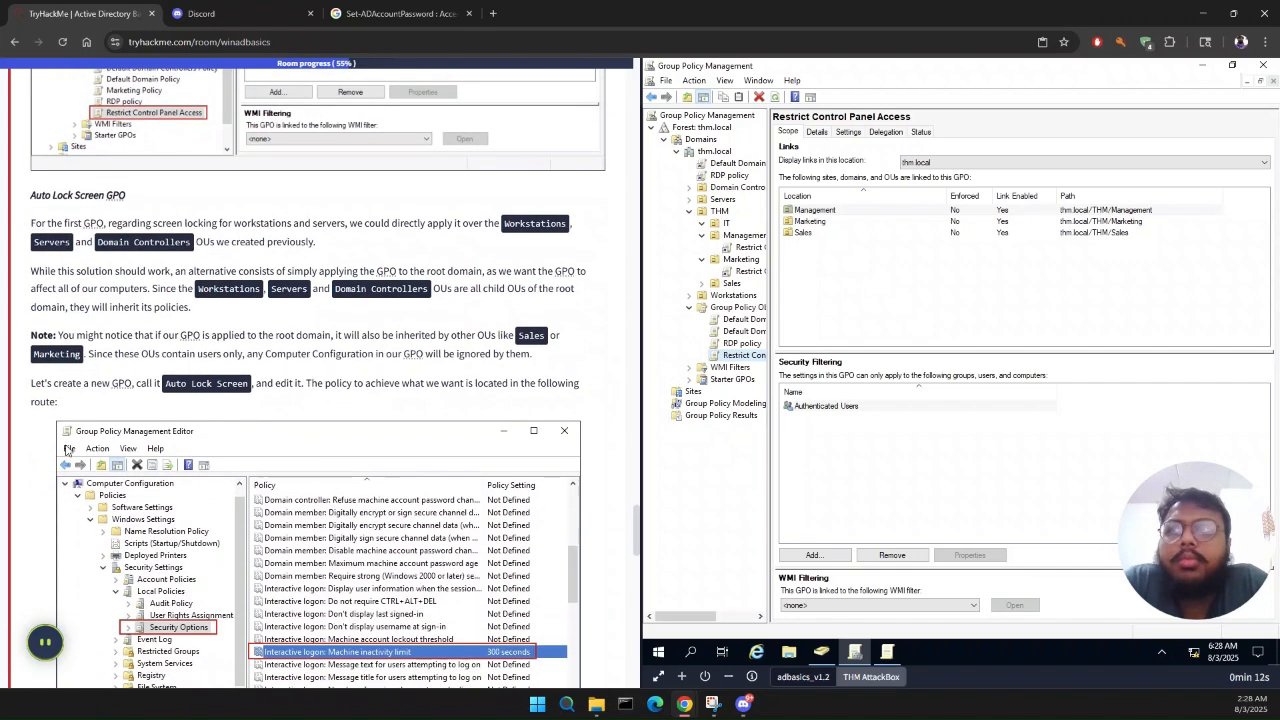
scroll(67, 450, "down", 2)
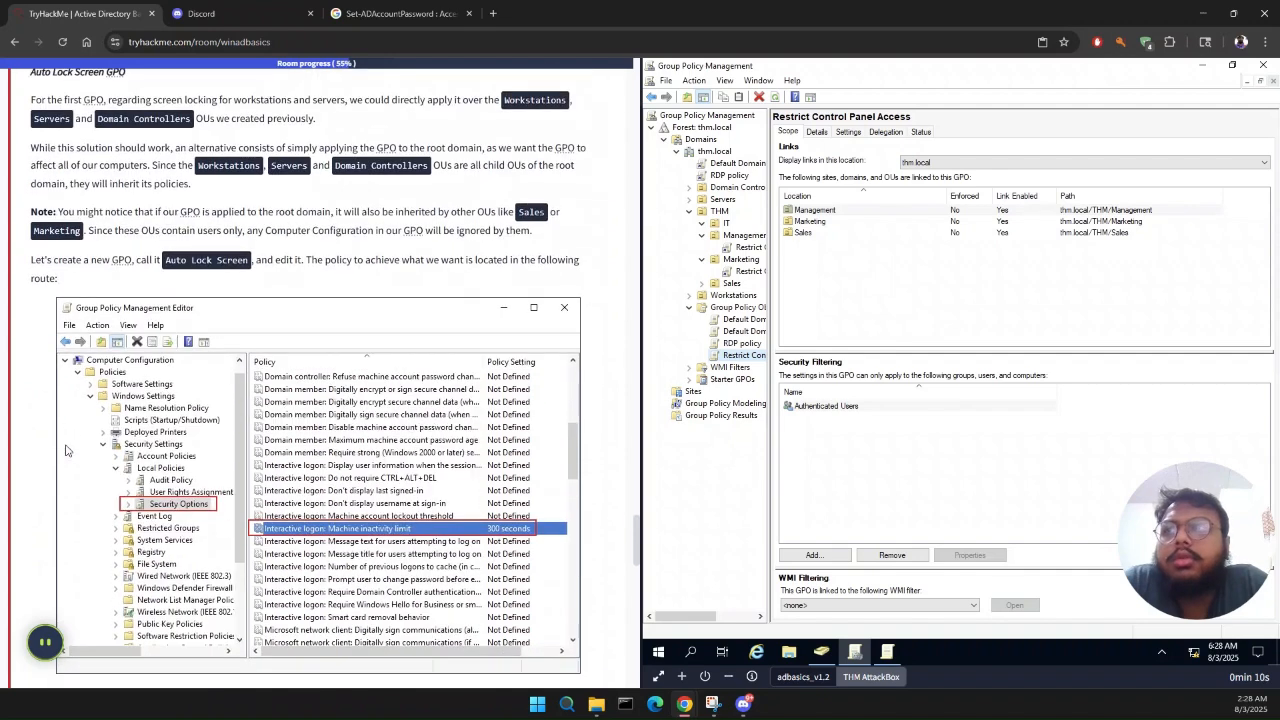